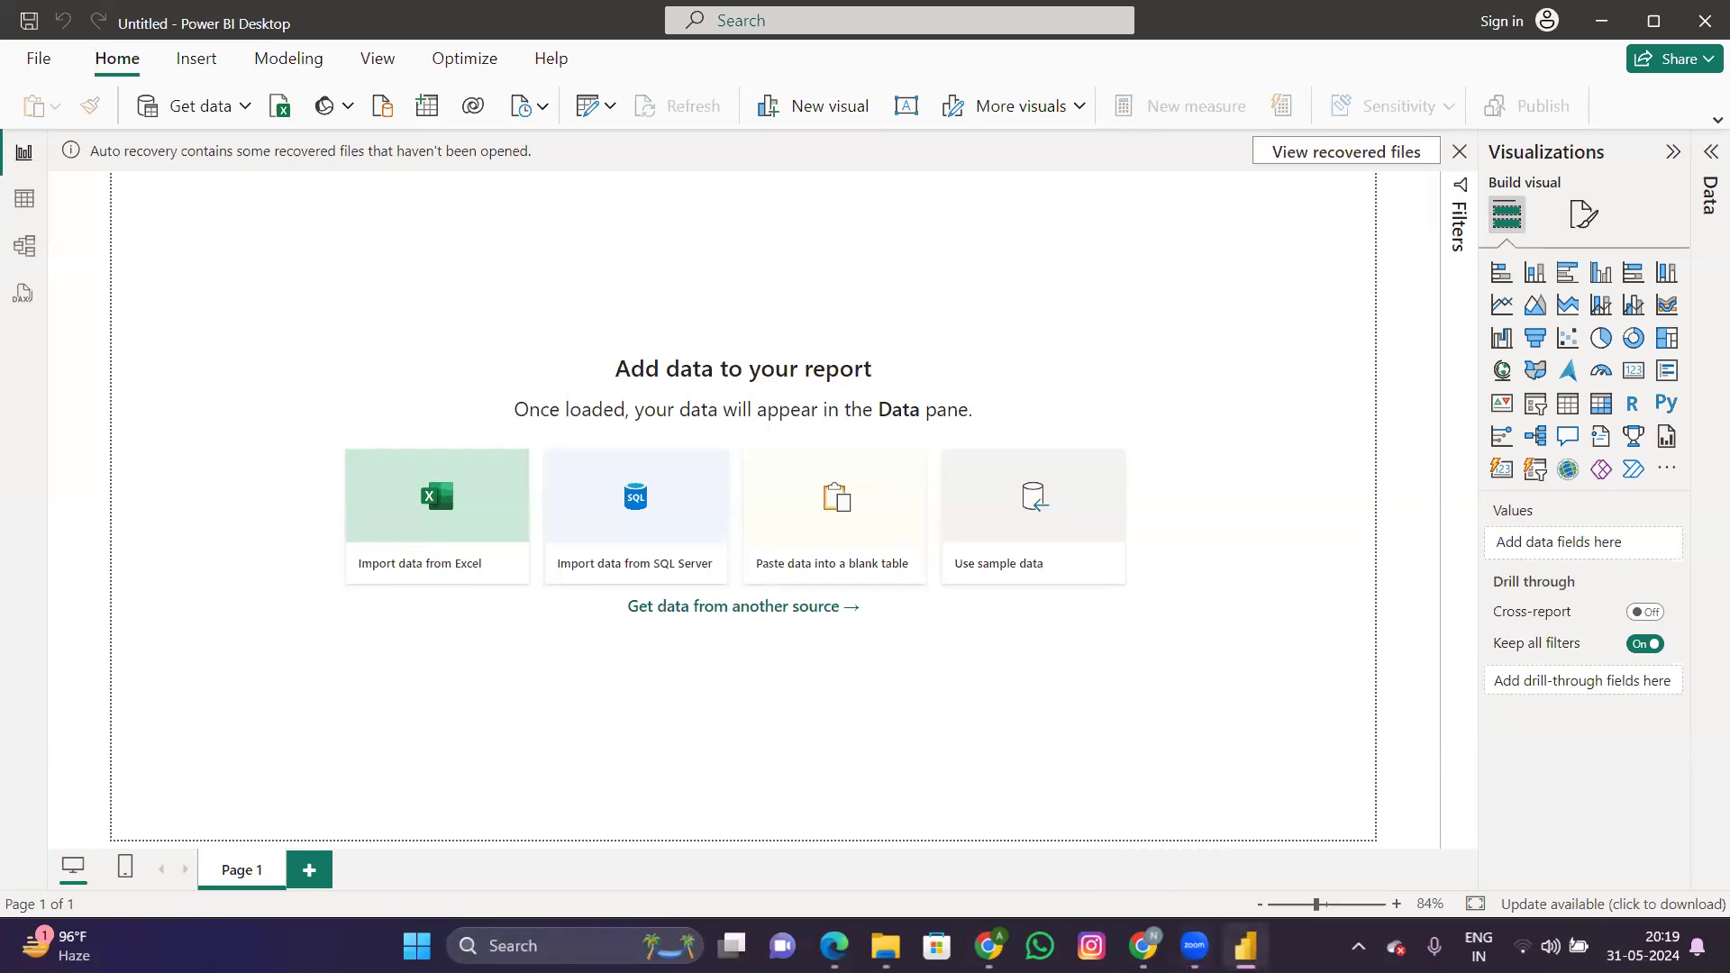
{"action": "left_click", "coordinate": [1245, 946]}
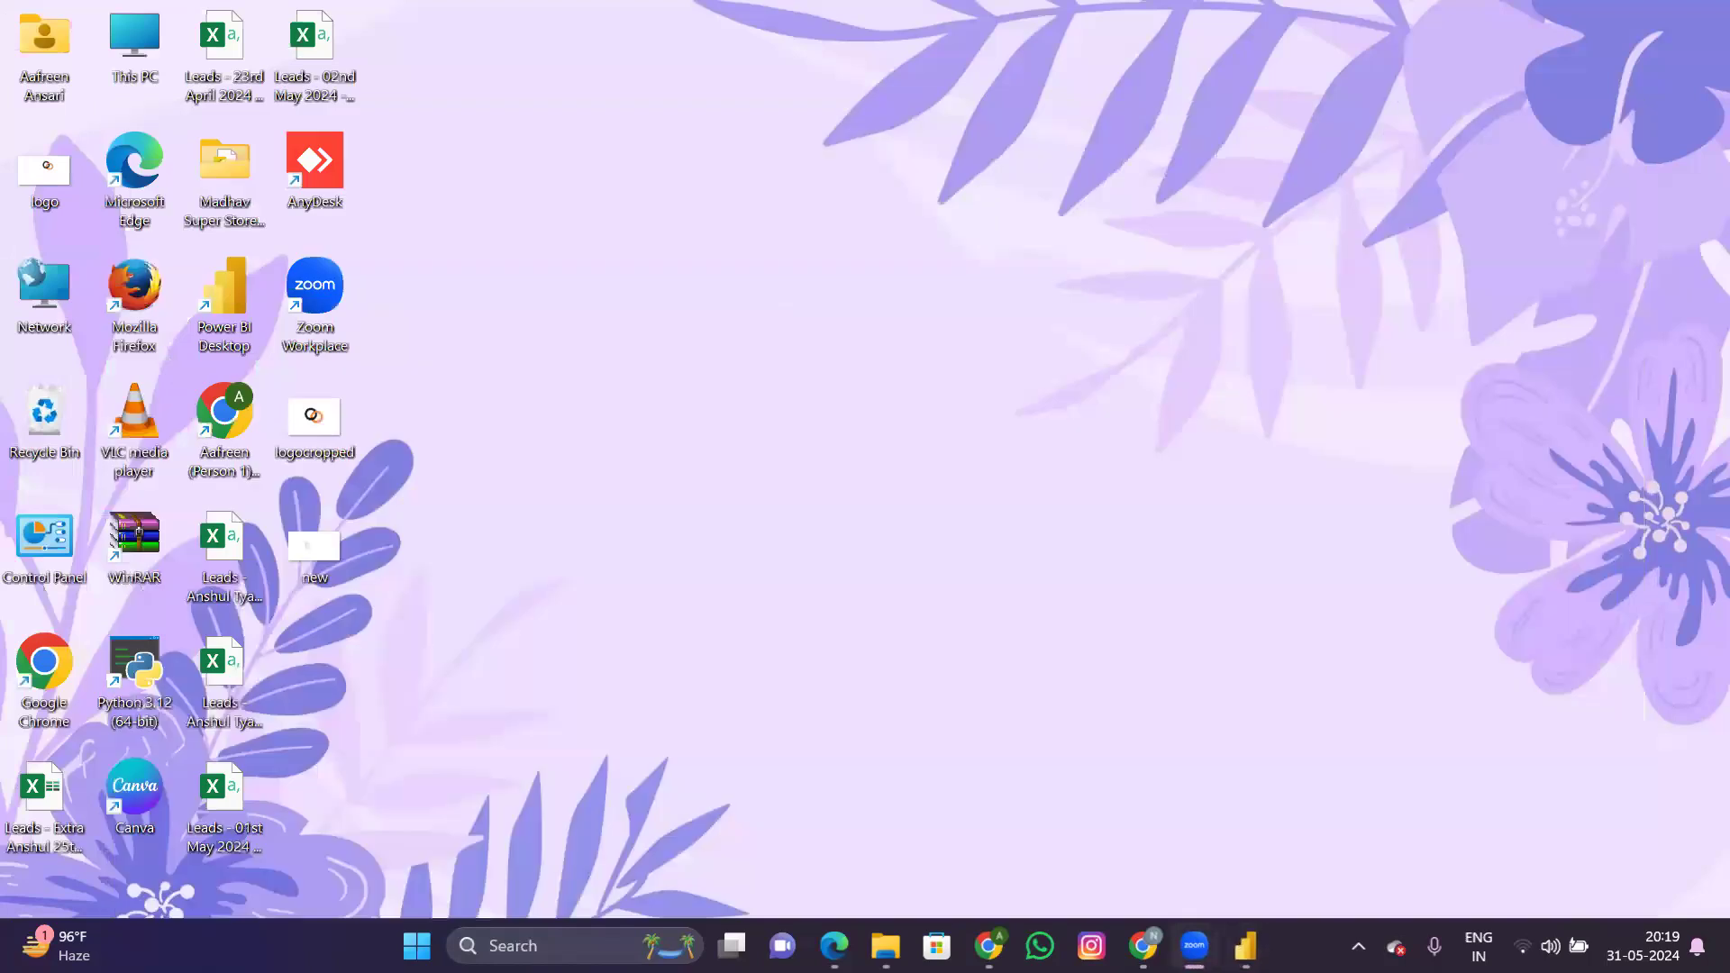
{"action": "left_click", "coordinate": [1246, 946]}
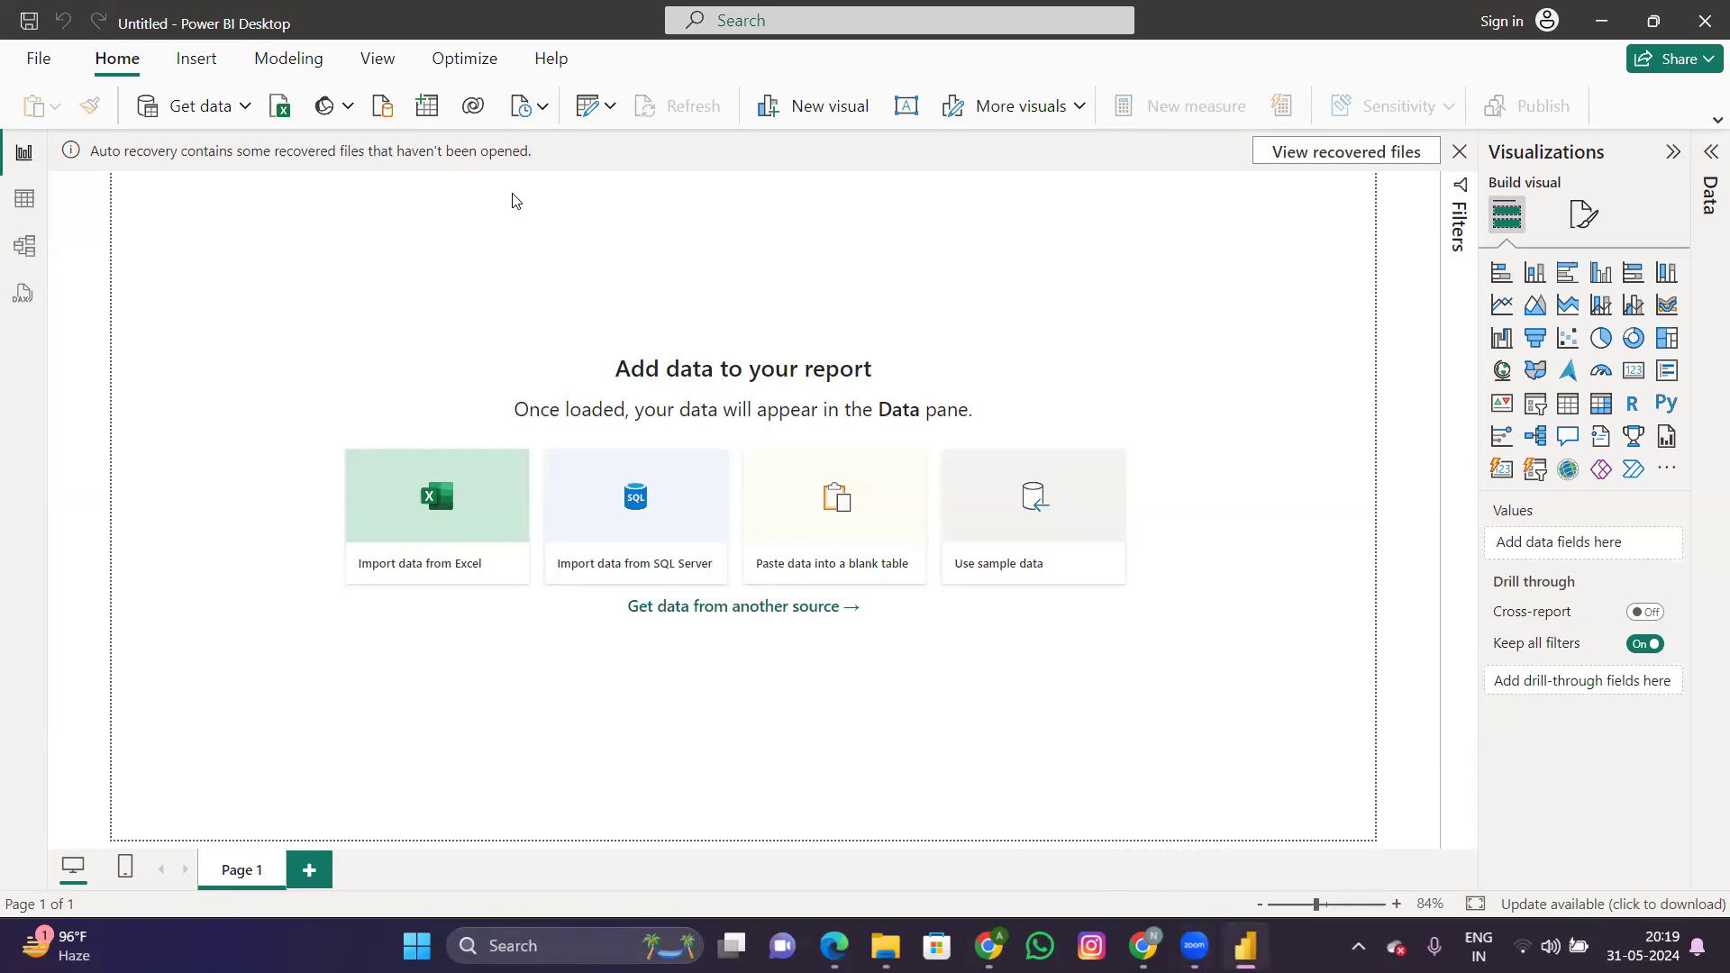
{"action": "left_click", "coordinate": [243, 120]}
{"action": "left_click", "coordinate": [243, 120]}
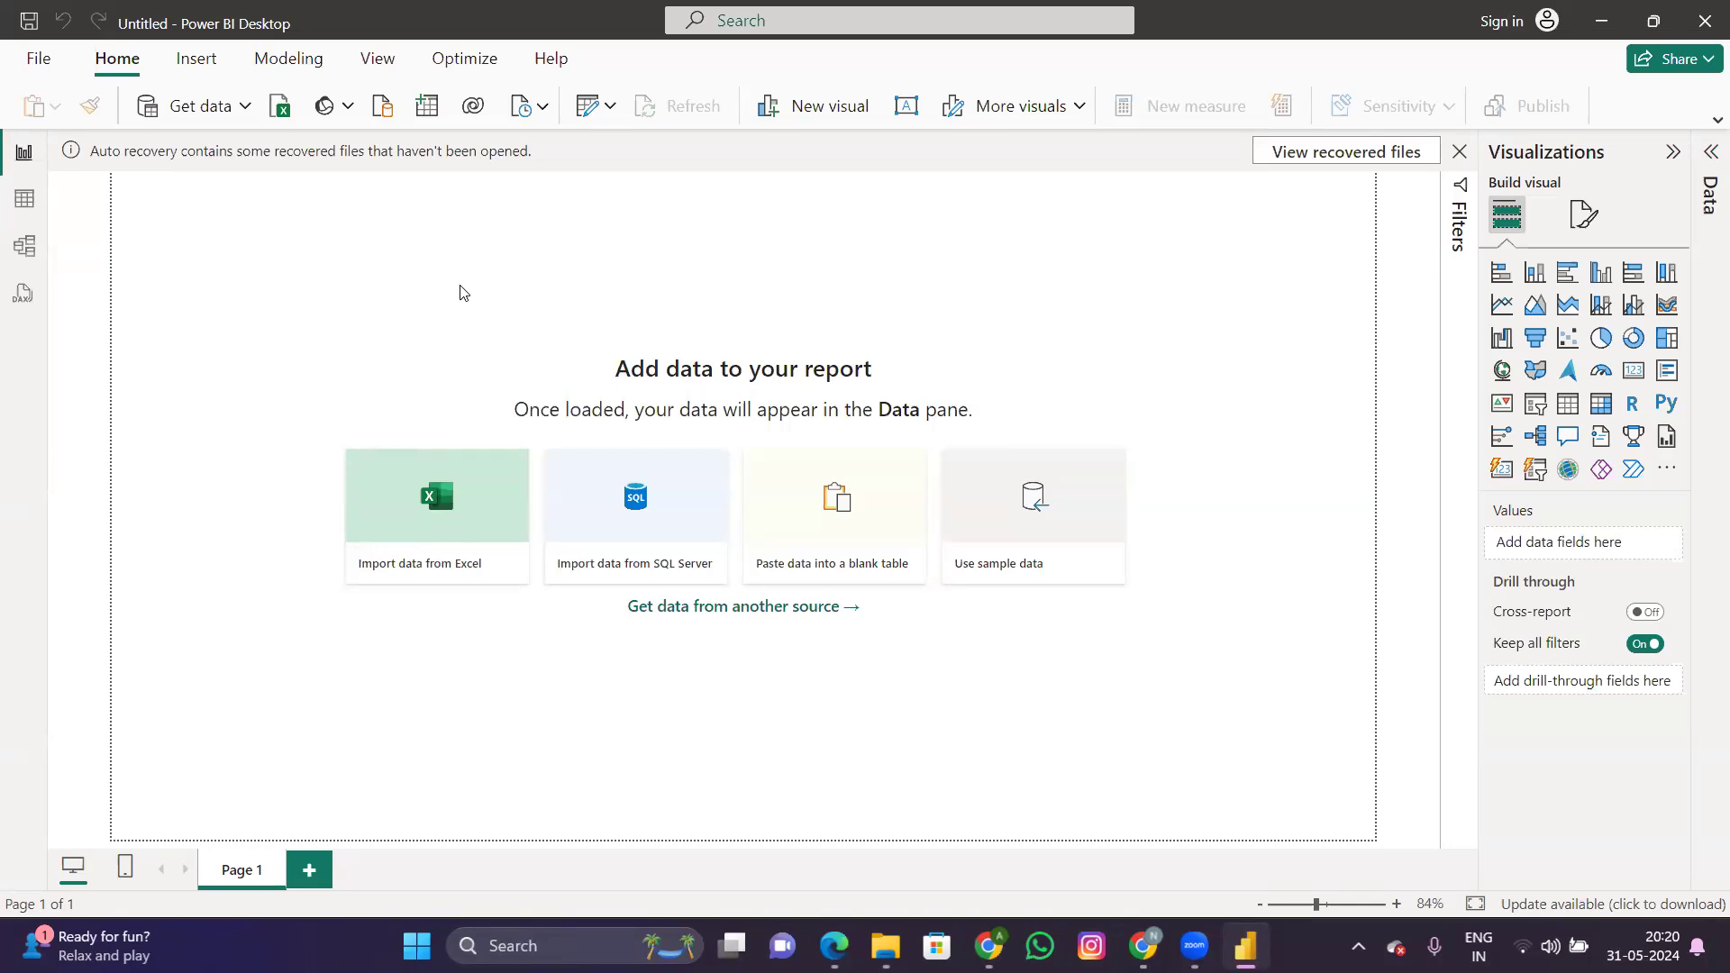
Step: Import the Details CSV file from the Madhav Super Store folder and load it into the report without transforming it
{"action": "left_click", "coordinate": [247, 107]}
{"action": "left_click", "coordinate": [380, 164]}
{"action": "left_click", "coordinate": [244, 109]}
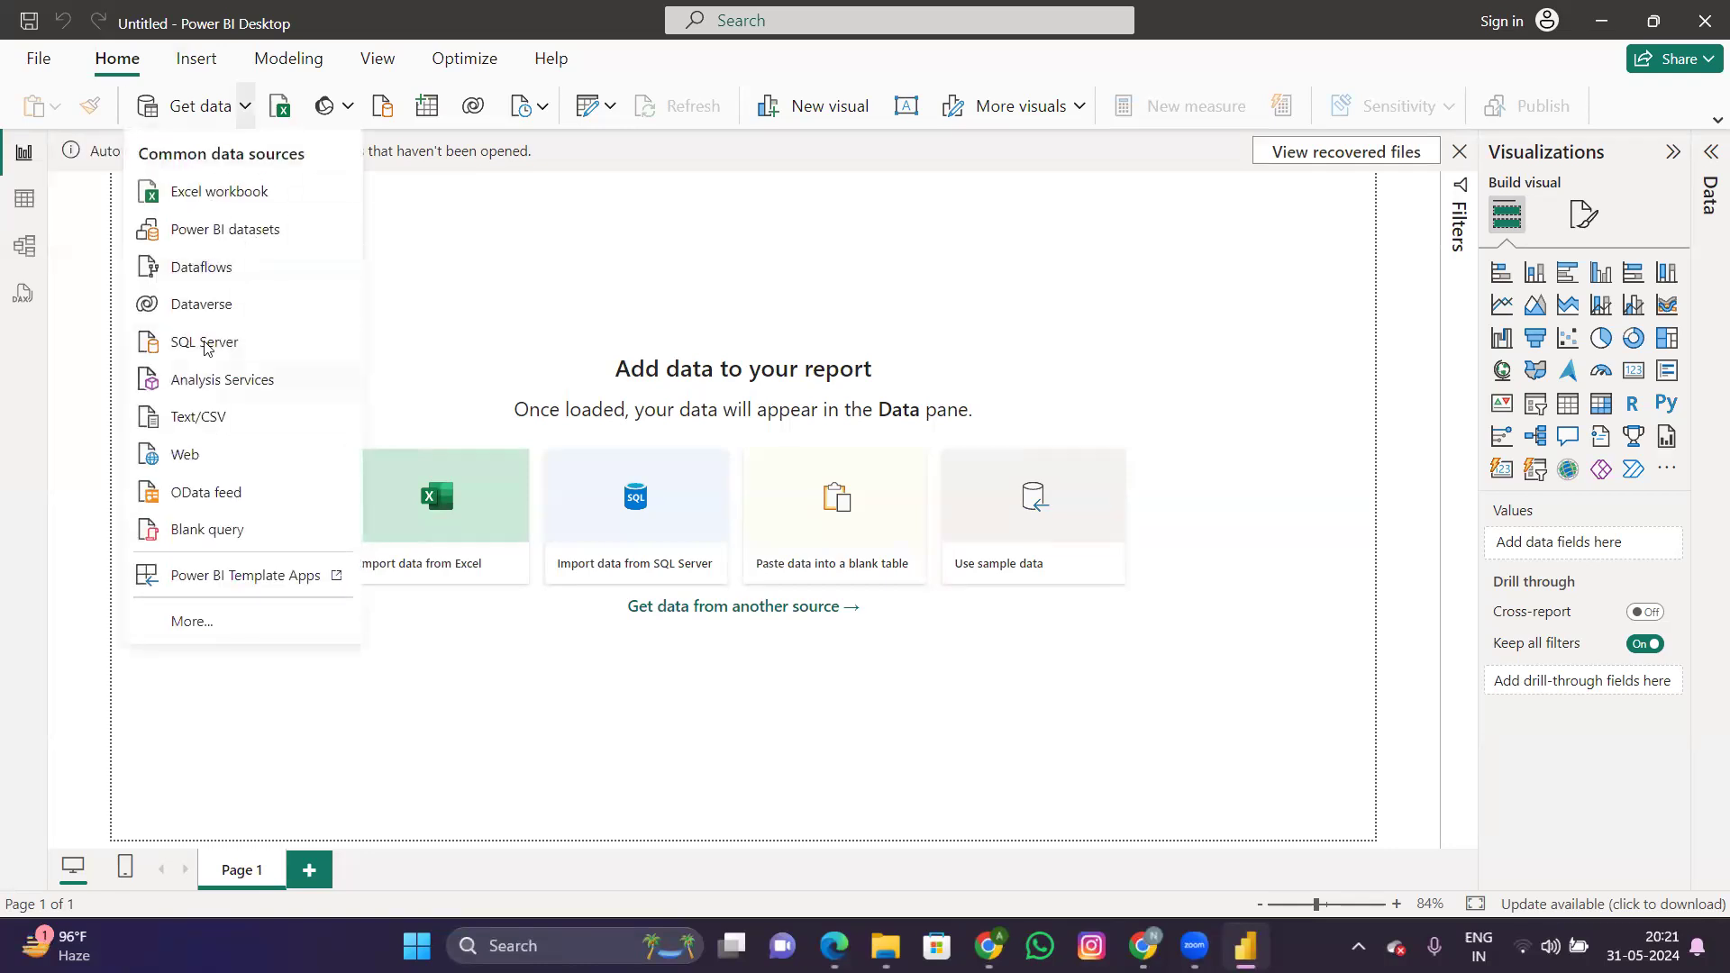
{"action": "left_click", "coordinate": [258, 421]}
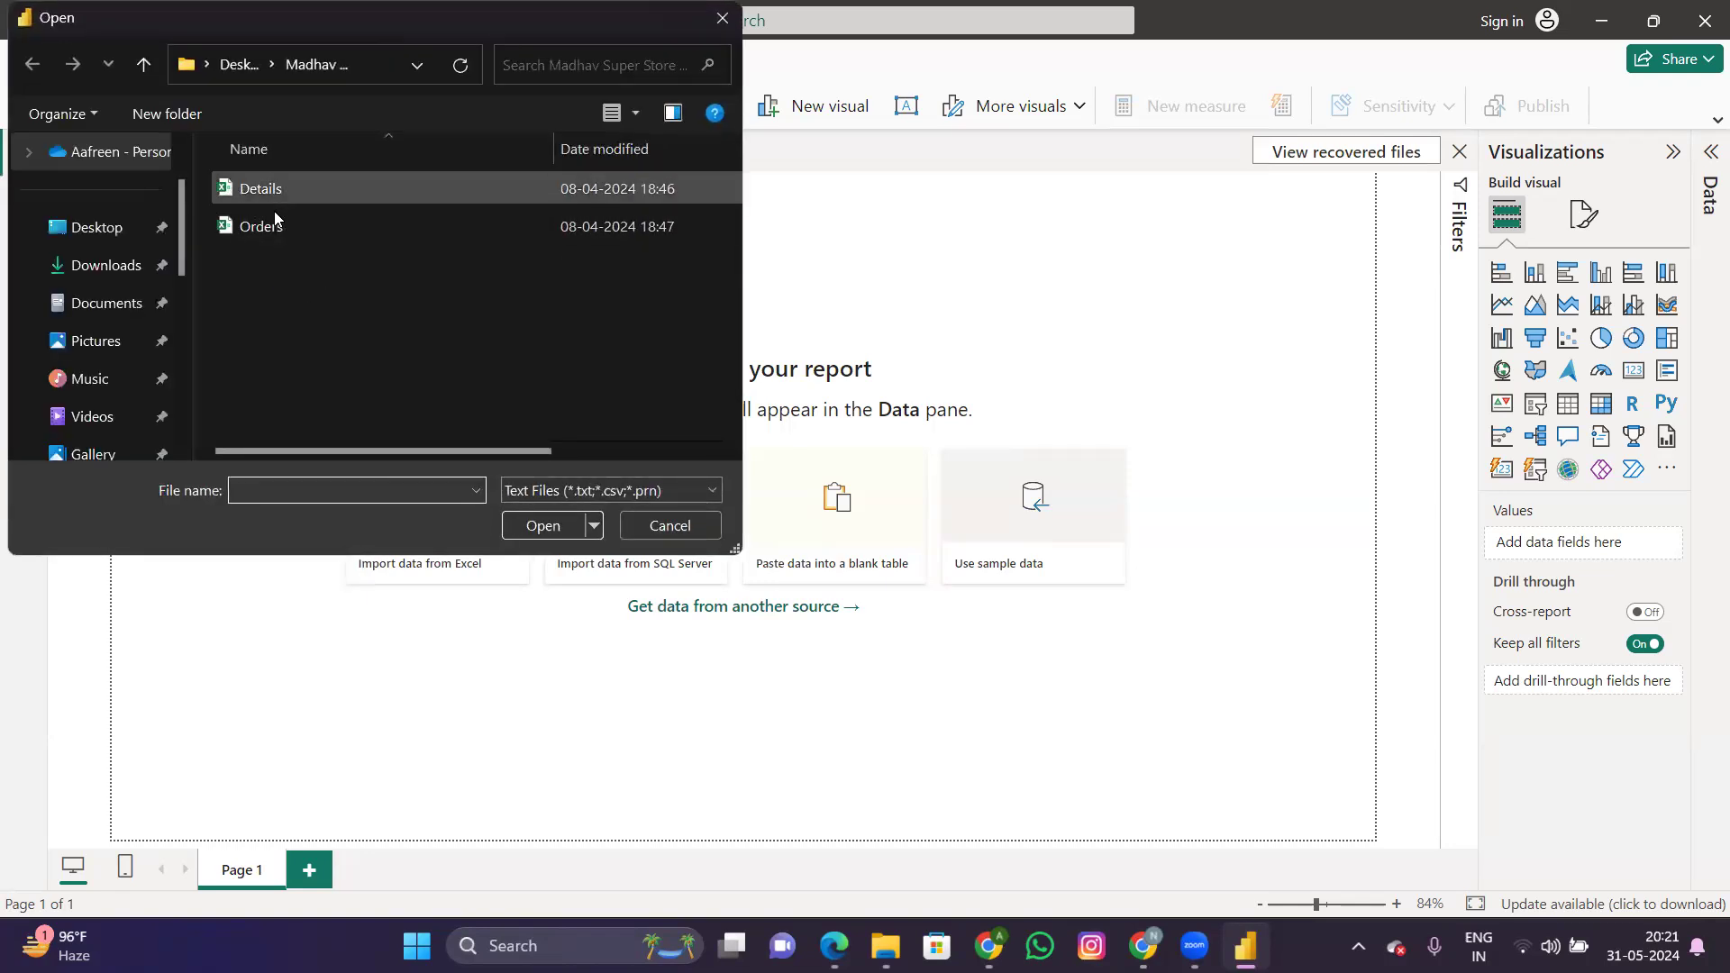
{"action": "double_click", "coordinate": [265, 200]}
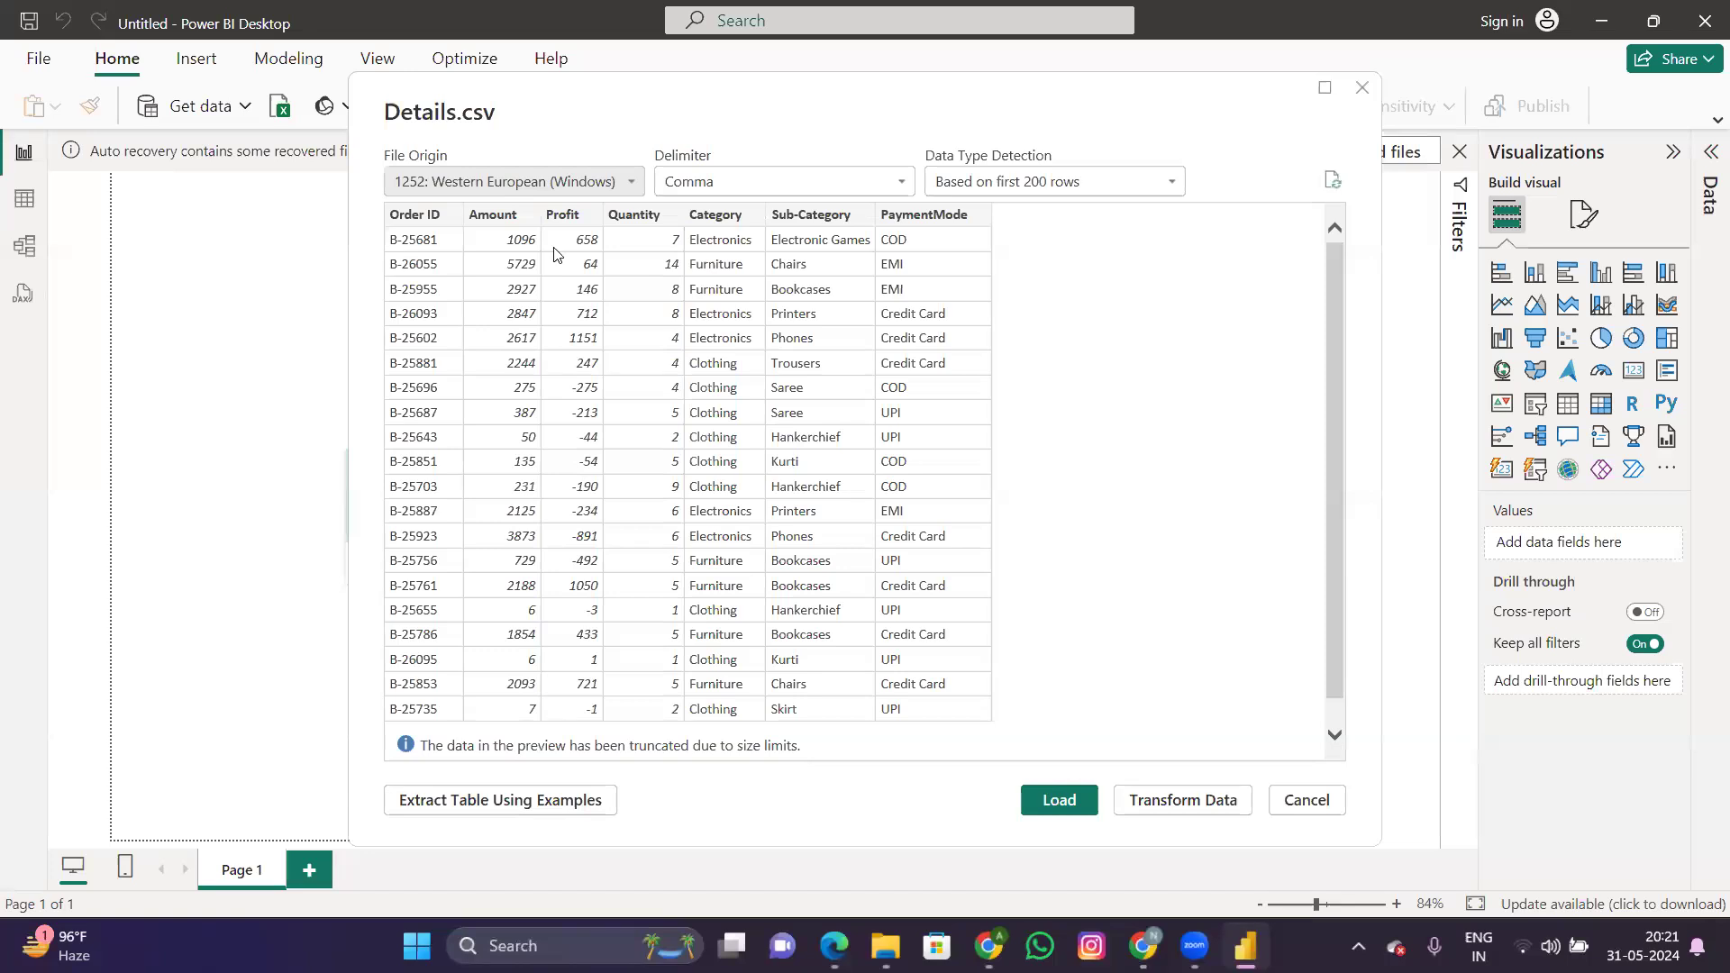
{"action": "left_click", "coordinate": [1168, 811]}
{"action": "mouse_move", "coordinate": [1334, 394]}
{"action": "left_mouse_down"}
{"action": "mouse_move", "coordinate": [1328, 503]}
{"action": "mouse_move", "coordinate": [1331, 322]}
{"action": "mouse_move", "coordinate": [1318, 377]}
{"action": "left_mouse_up"}
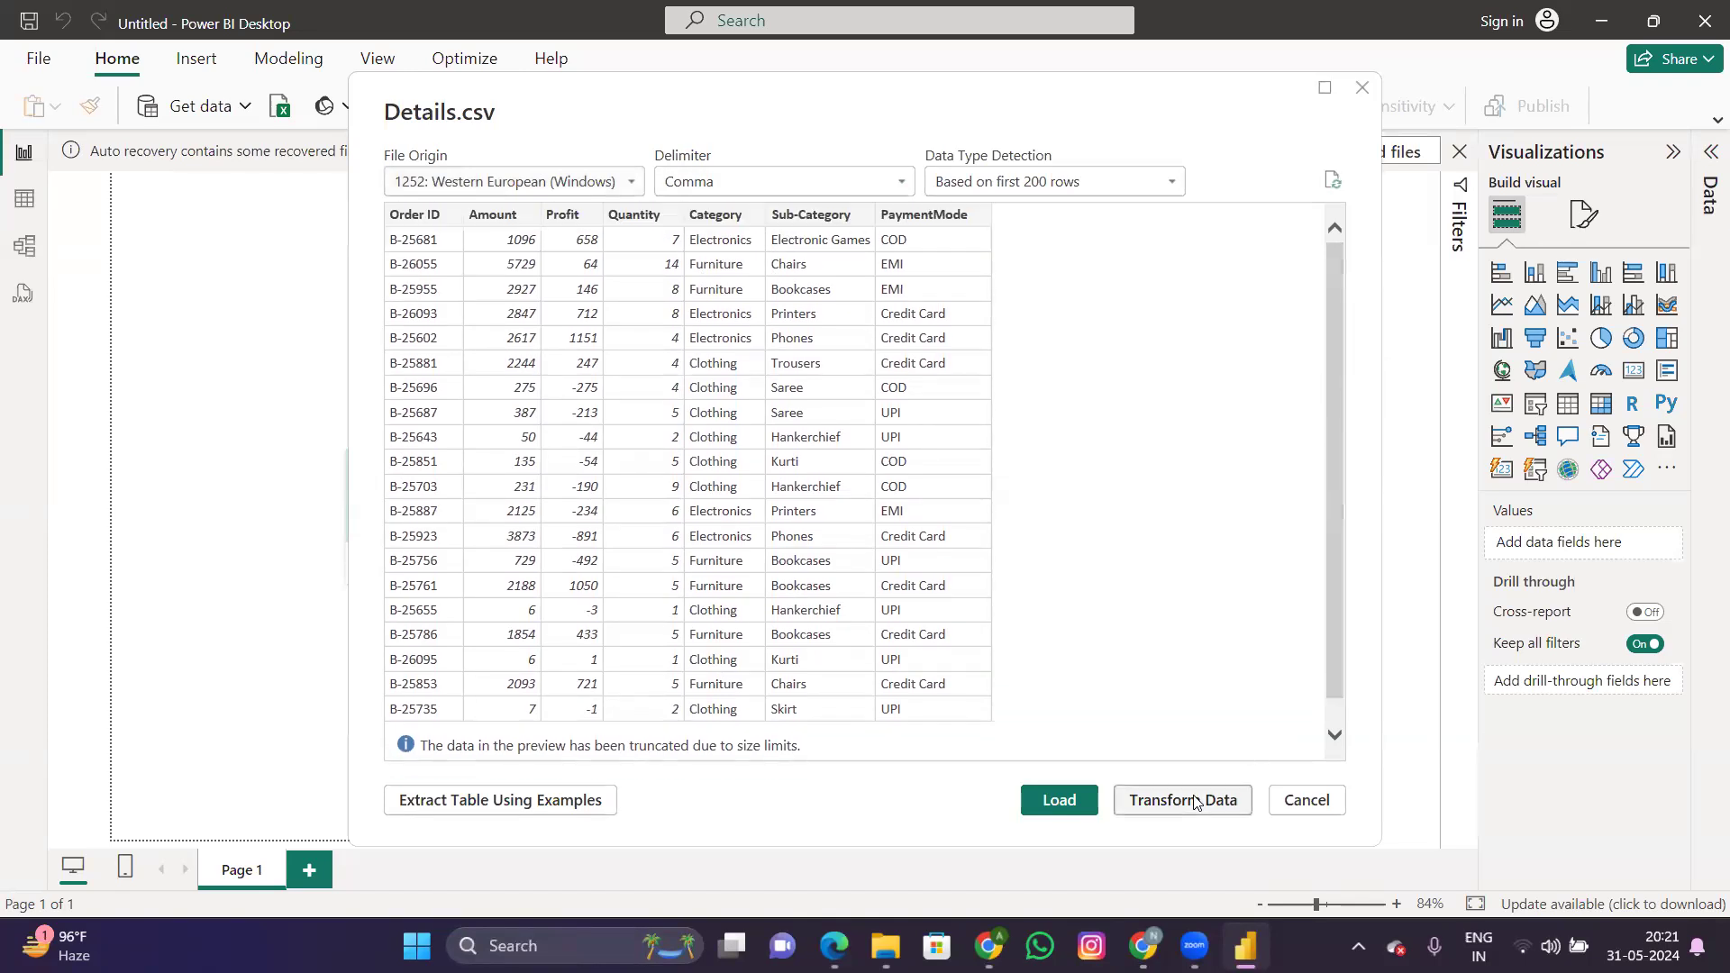
{"action": "left_click", "coordinate": [1062, 801]}
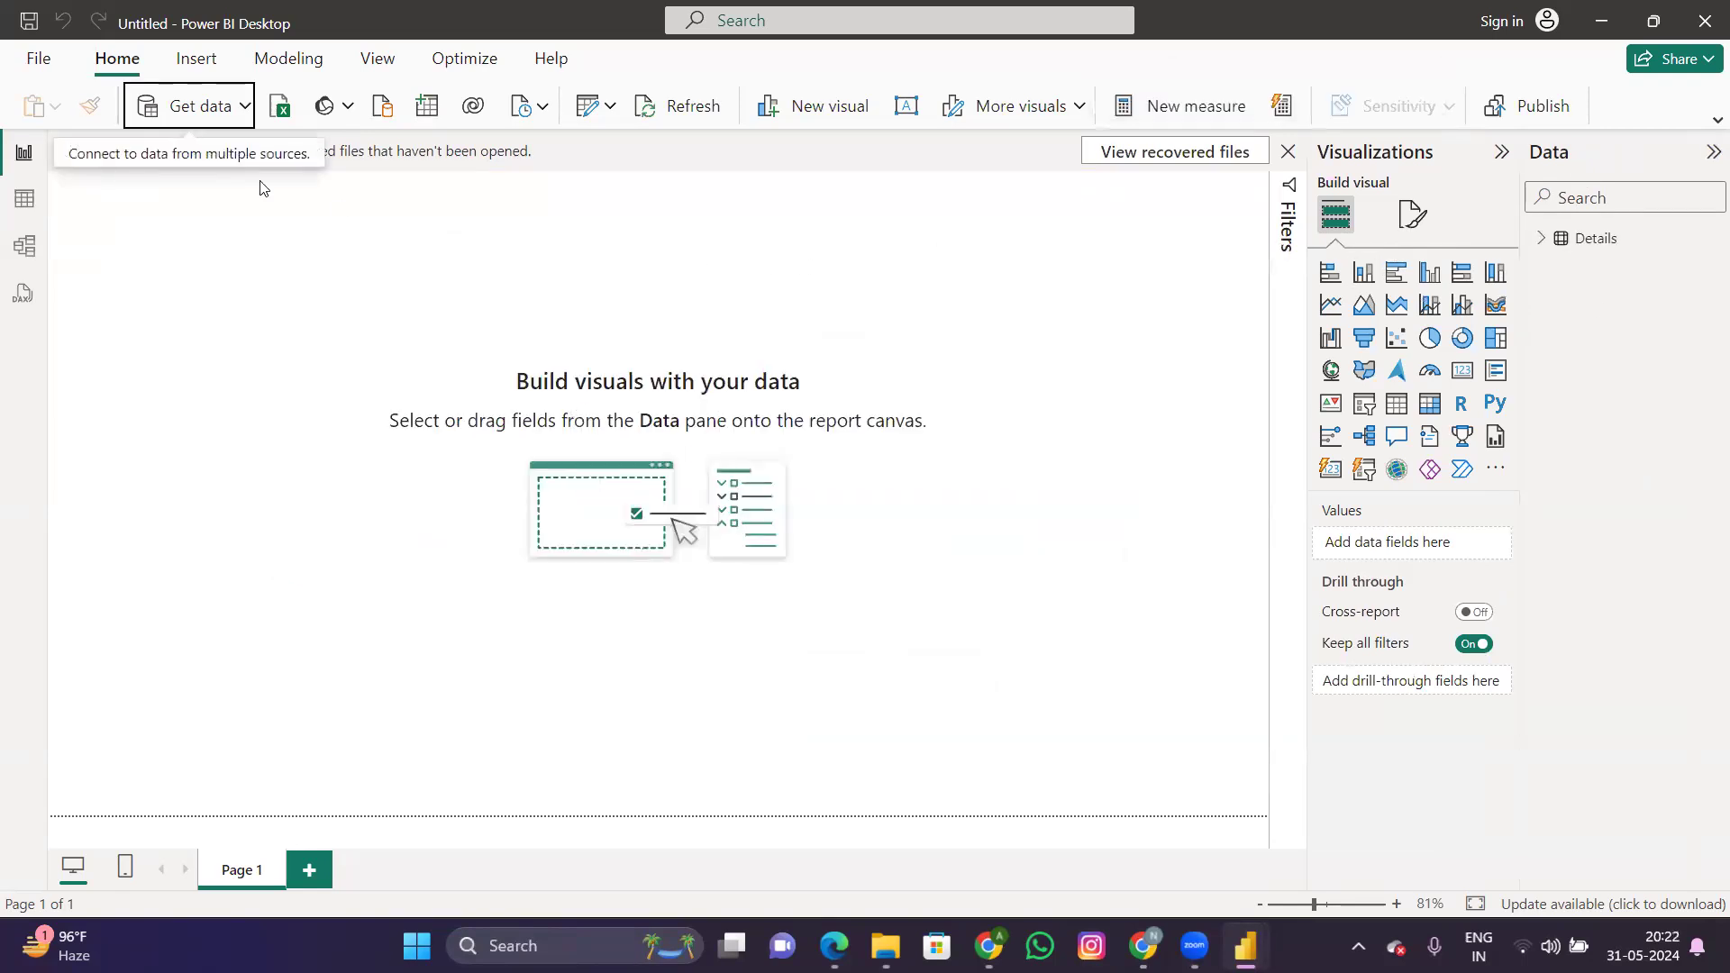
Step: Load the Orders CSV file into the report and expand the field lists of the Details and Orders tables
{"action": "left_click", "coordinate": [247, 106]}
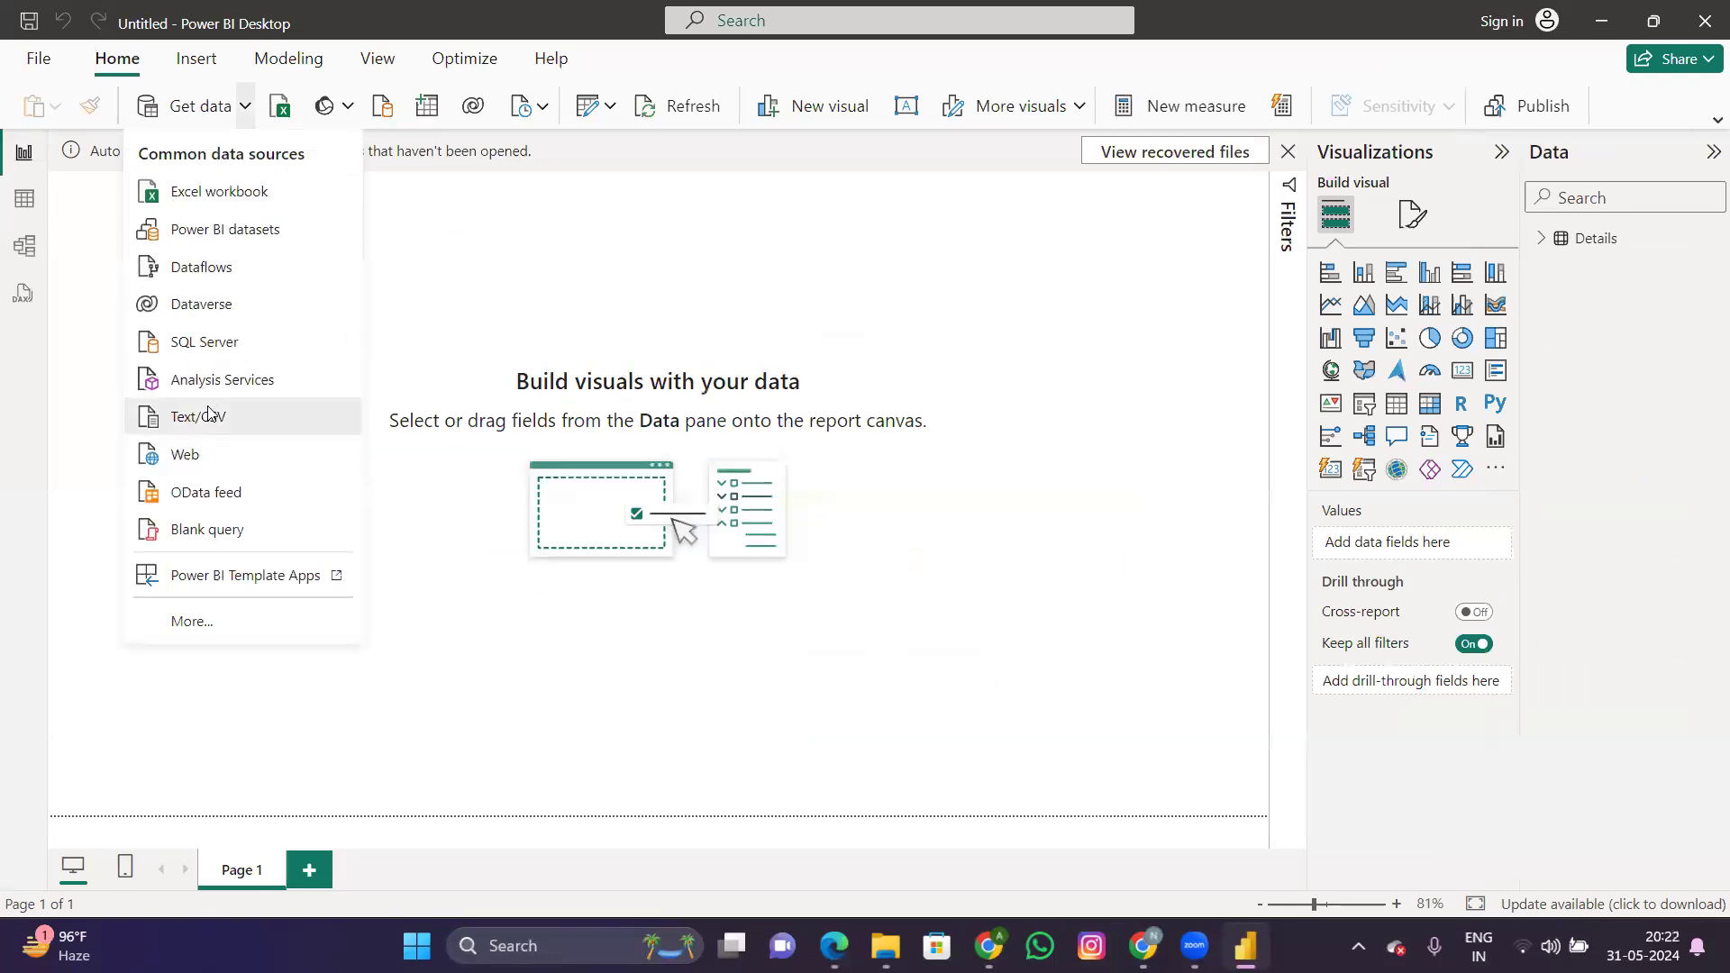
{"action": "left_click", "coordinate": [206, 417]}
{"action": "double_click", "coordinate": [261, 237]}
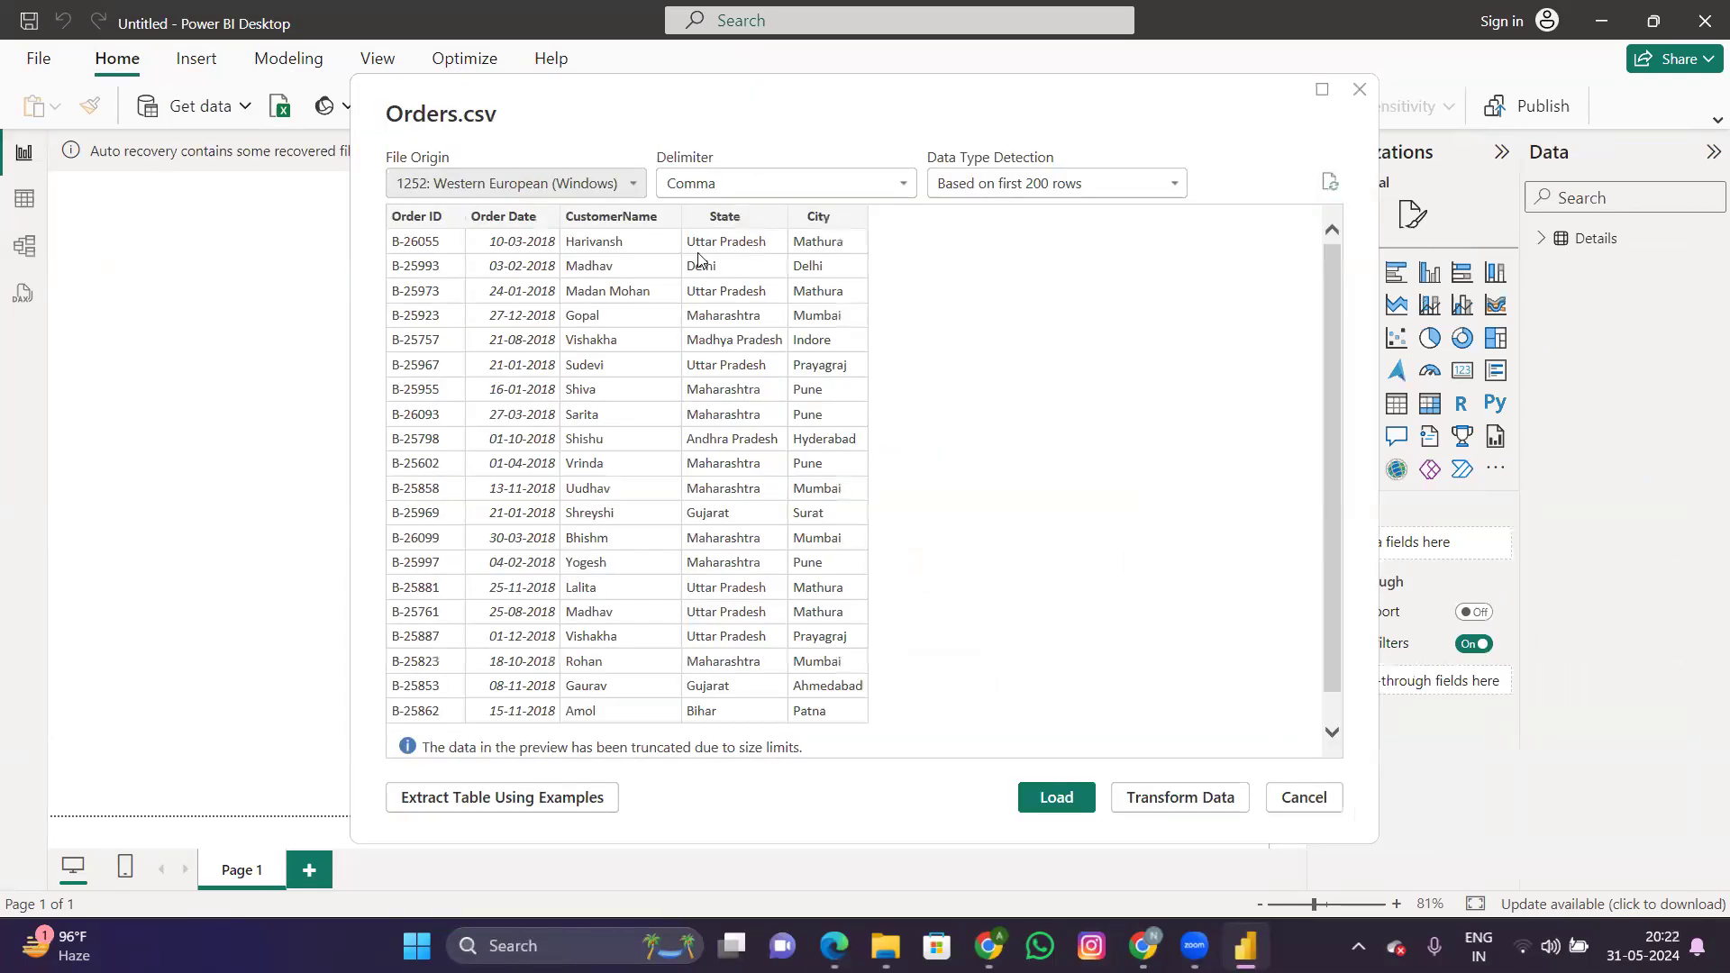
{"action": "left_click", "coordinate": [1052, 797]}
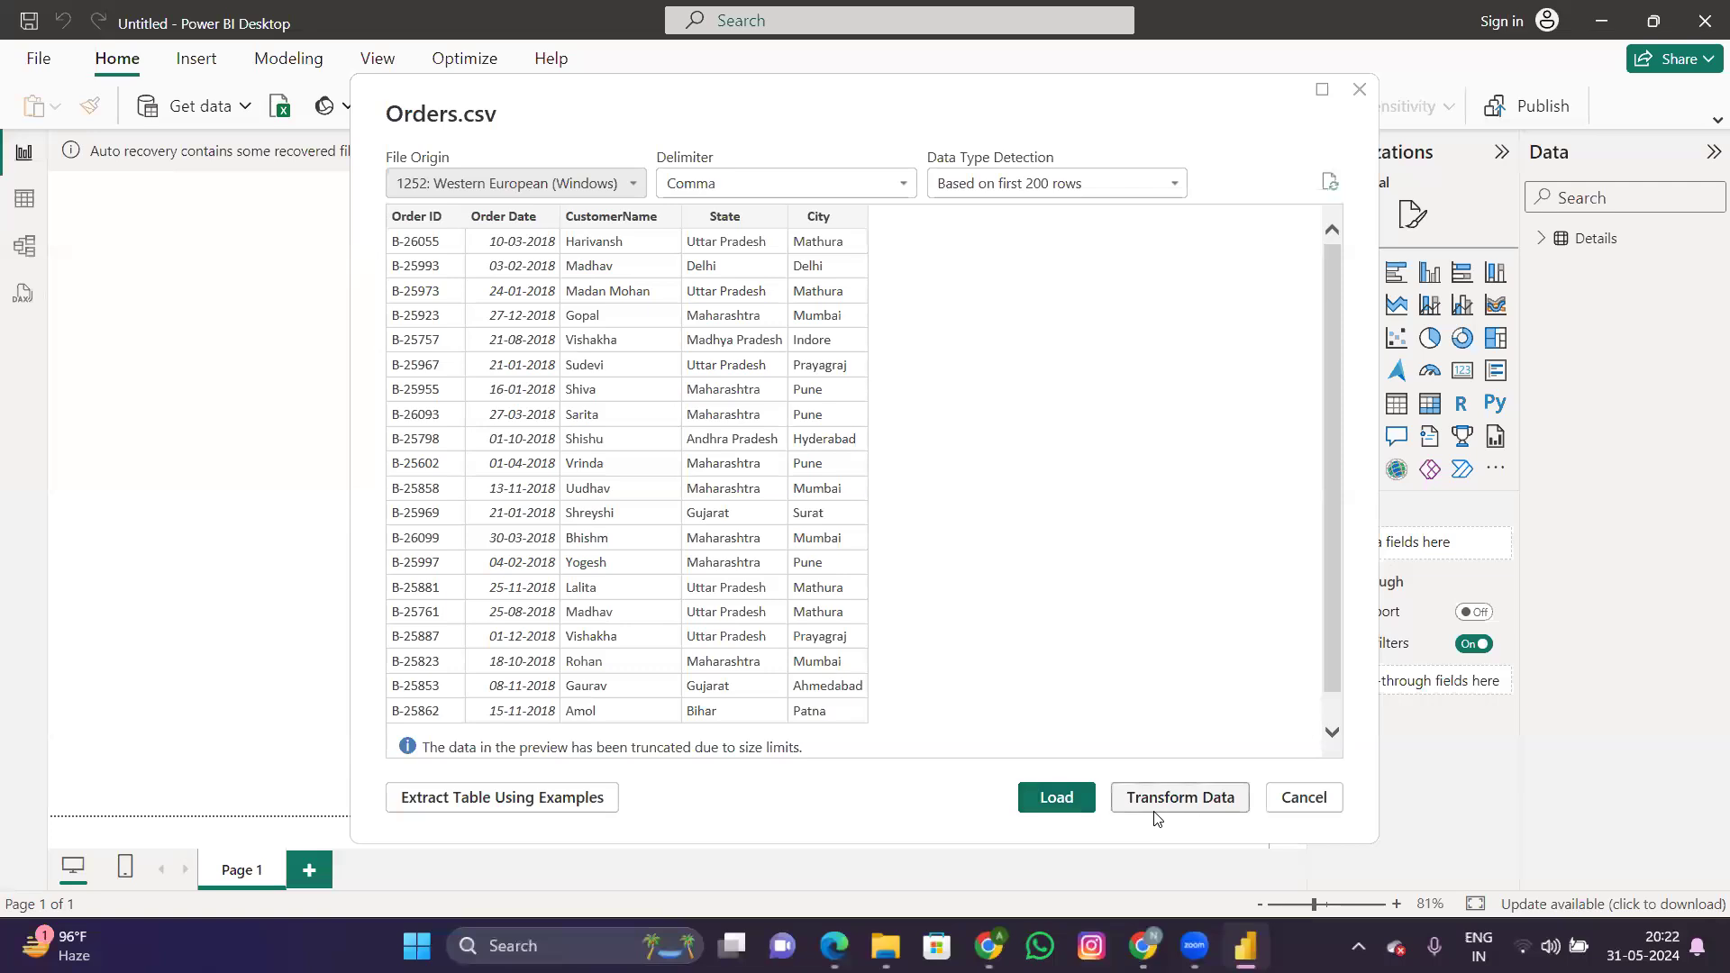
{"action": "left_click", "coordinate": [1053, 802]}
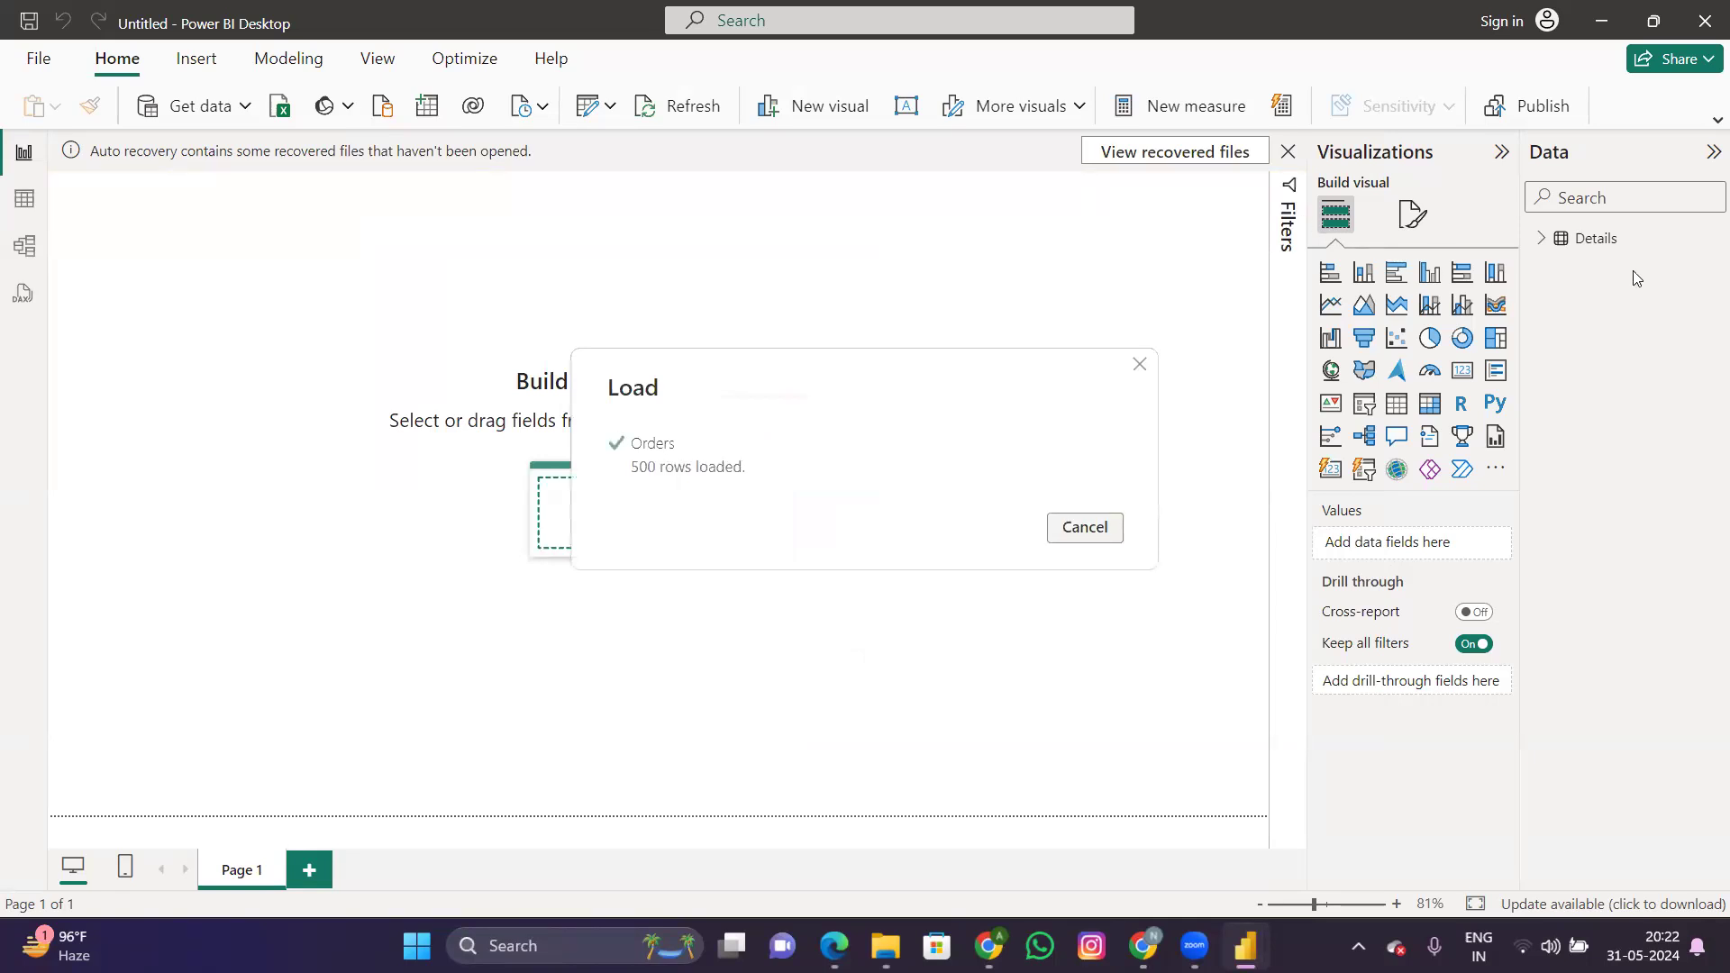
{"action": "left_click", "coordinate": [1547, 238]}
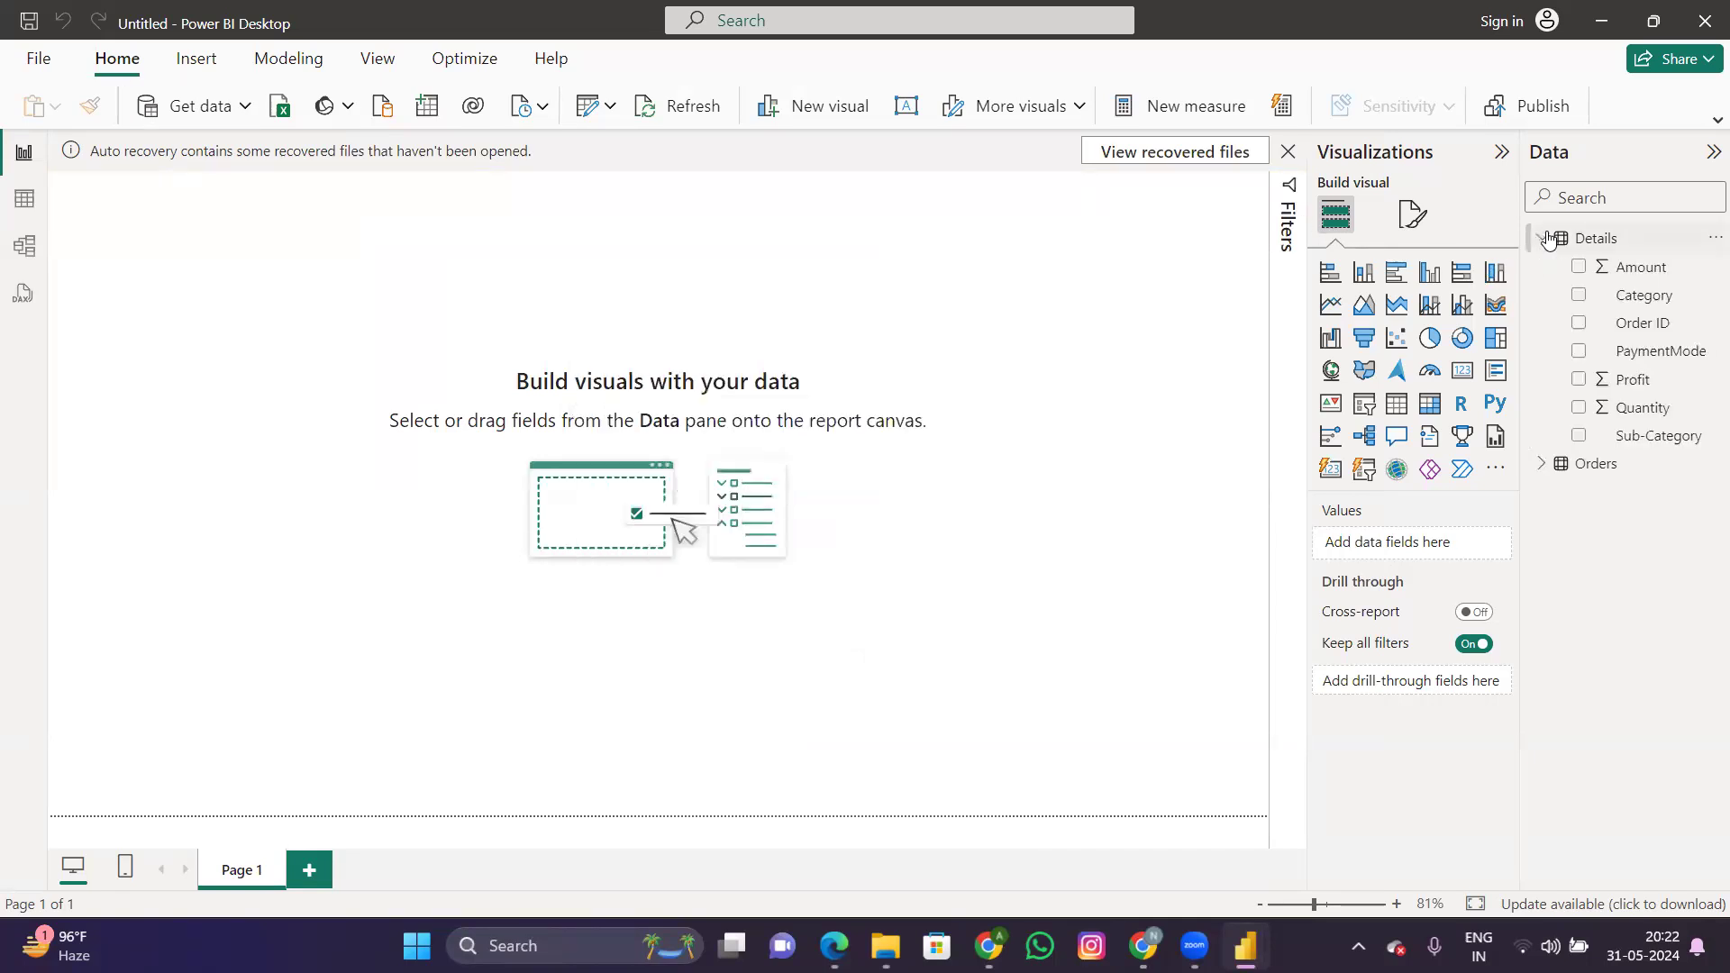
{"action": "left_click", "coordinate": [1539, 464]}
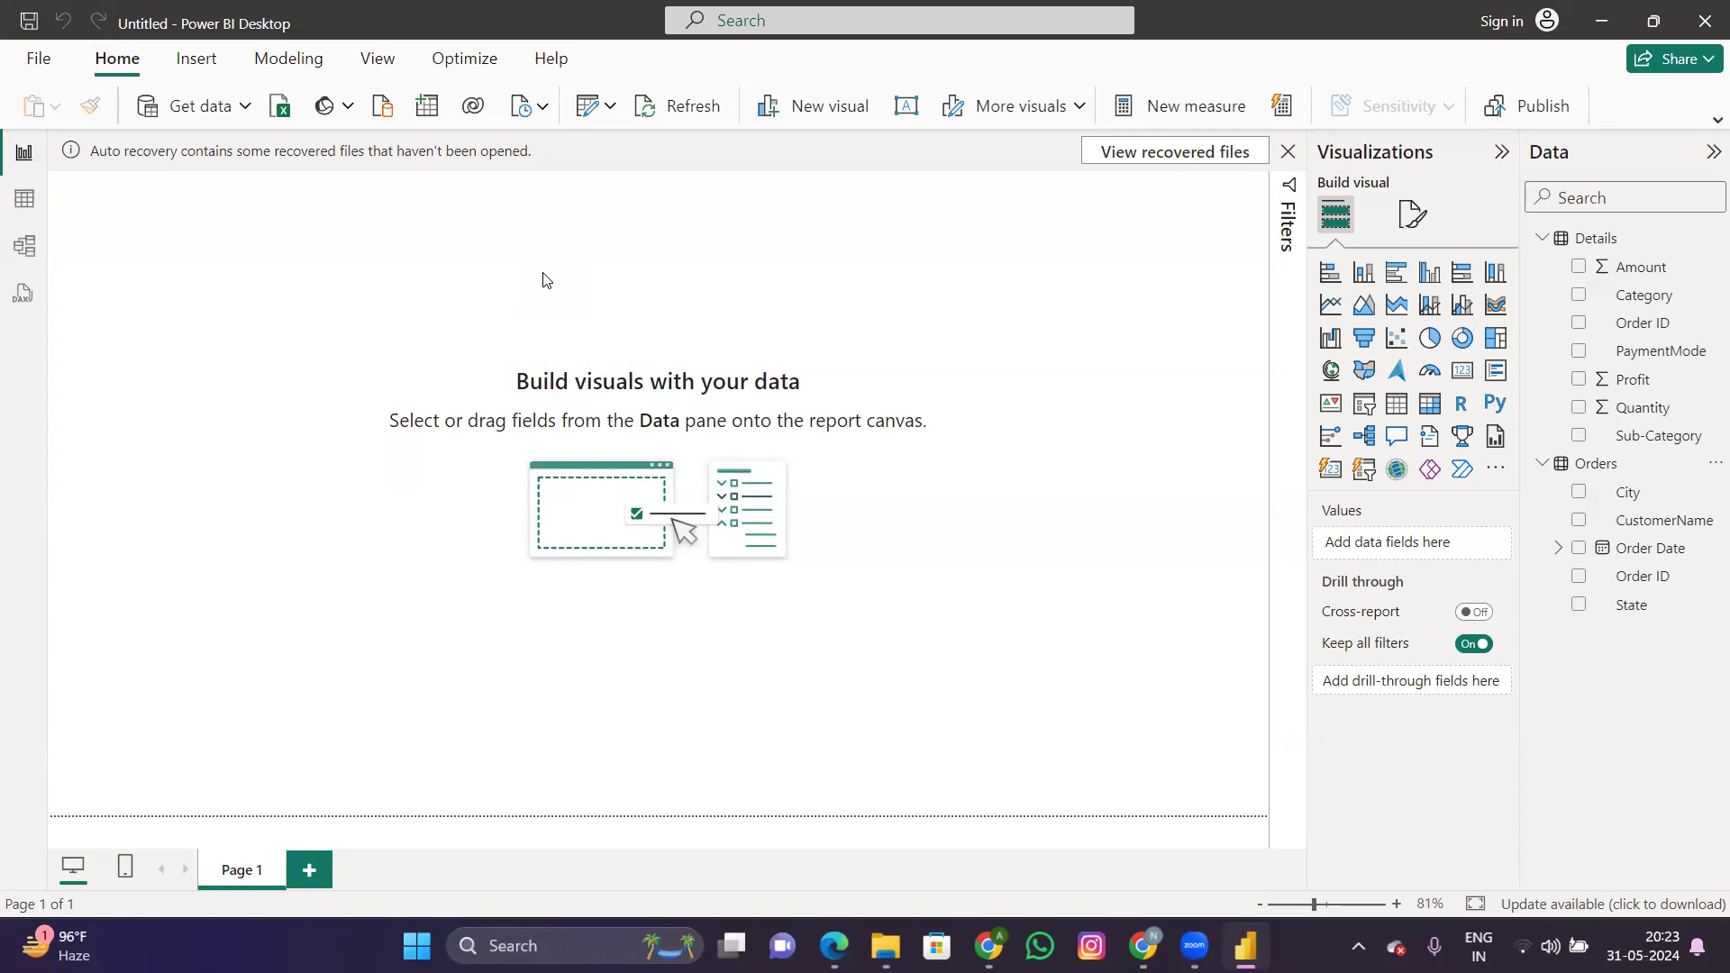
Step: Insert a text box at the top of the report page, stretch it across the page width and reduce its height
{"action": "left_click", "coordinate": [907, 108]}
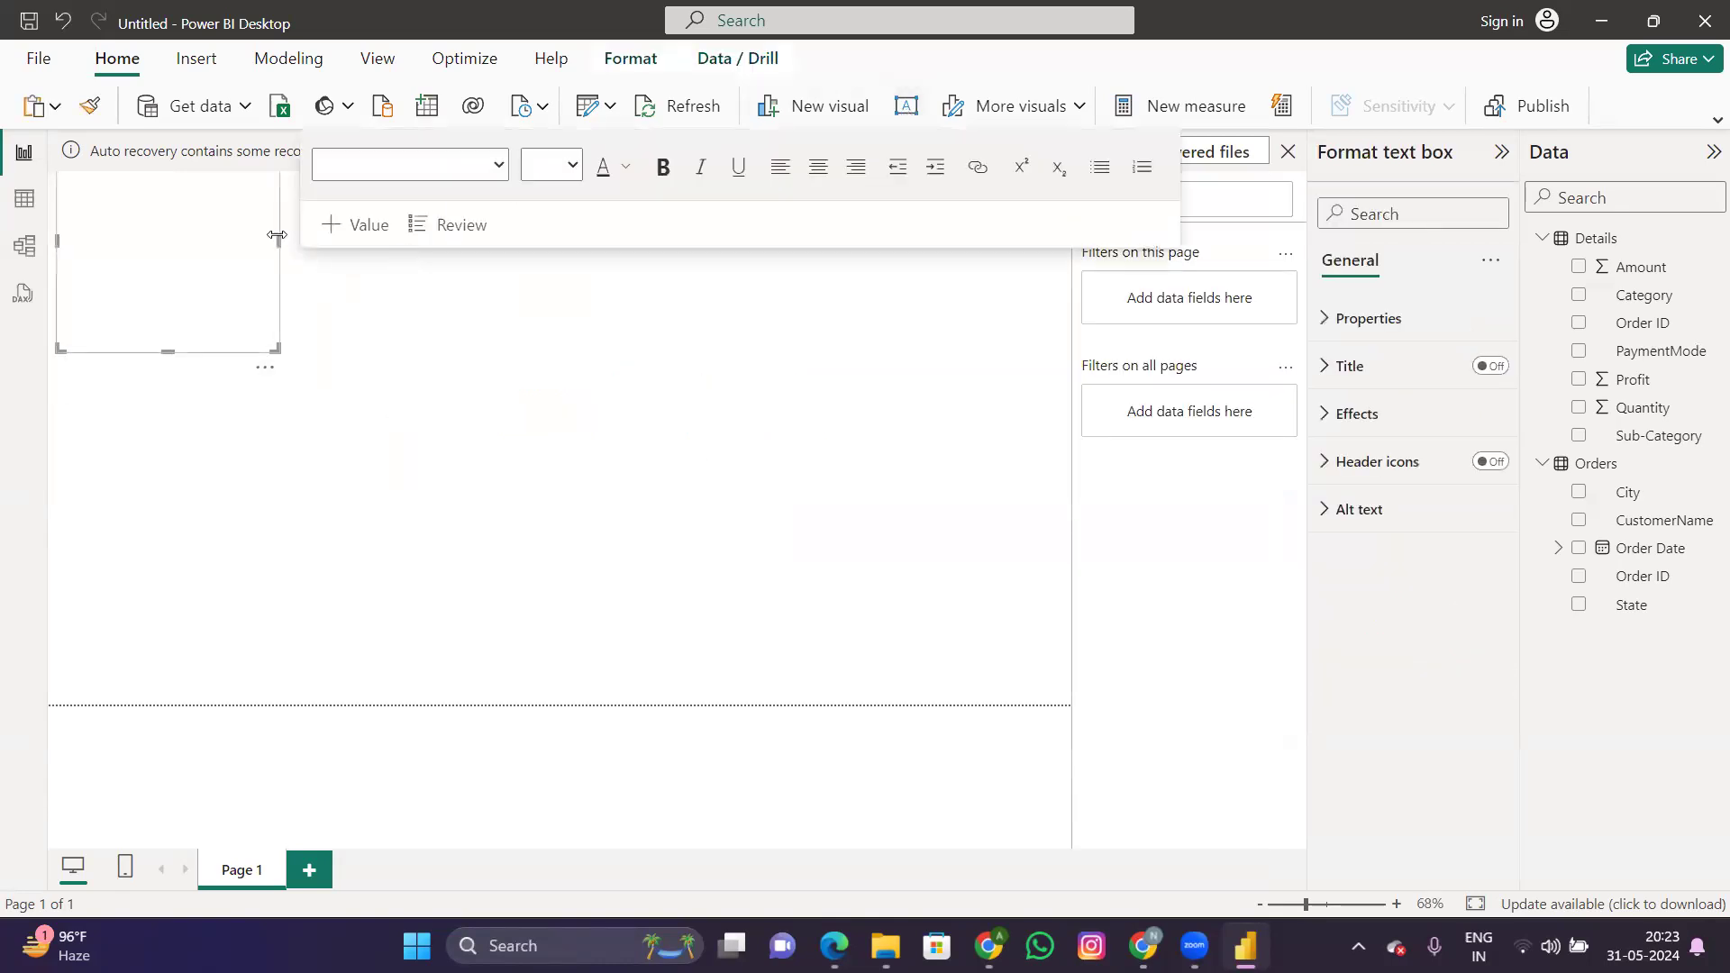
{"action": "left_click_drag", "start_coordinate": [278, 232], "coordinate": [545, 232]}
{"action": "left_click_drag", "start_coordinate": [693, 231], "coordinate": [1061, 239]}
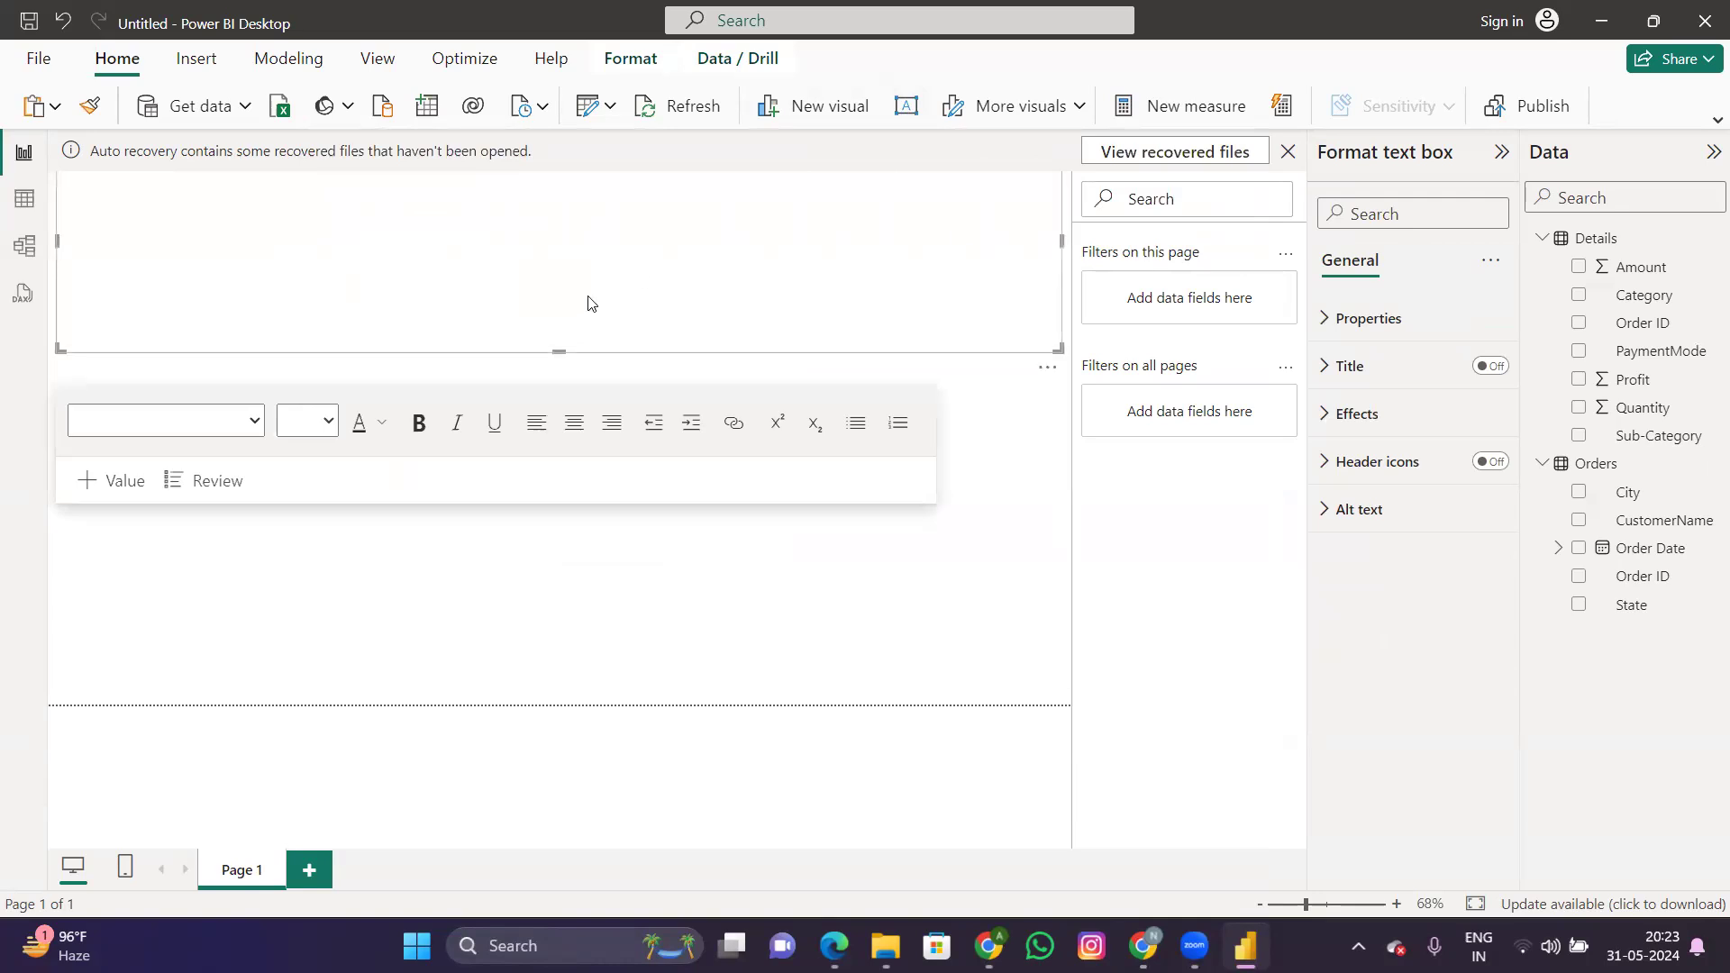
{"action": "left_click_drag", "start_coordinate": [560, 354], "coordinate": [528, 235]}
{"action": "left_click", "coordinate": [468, 219]}
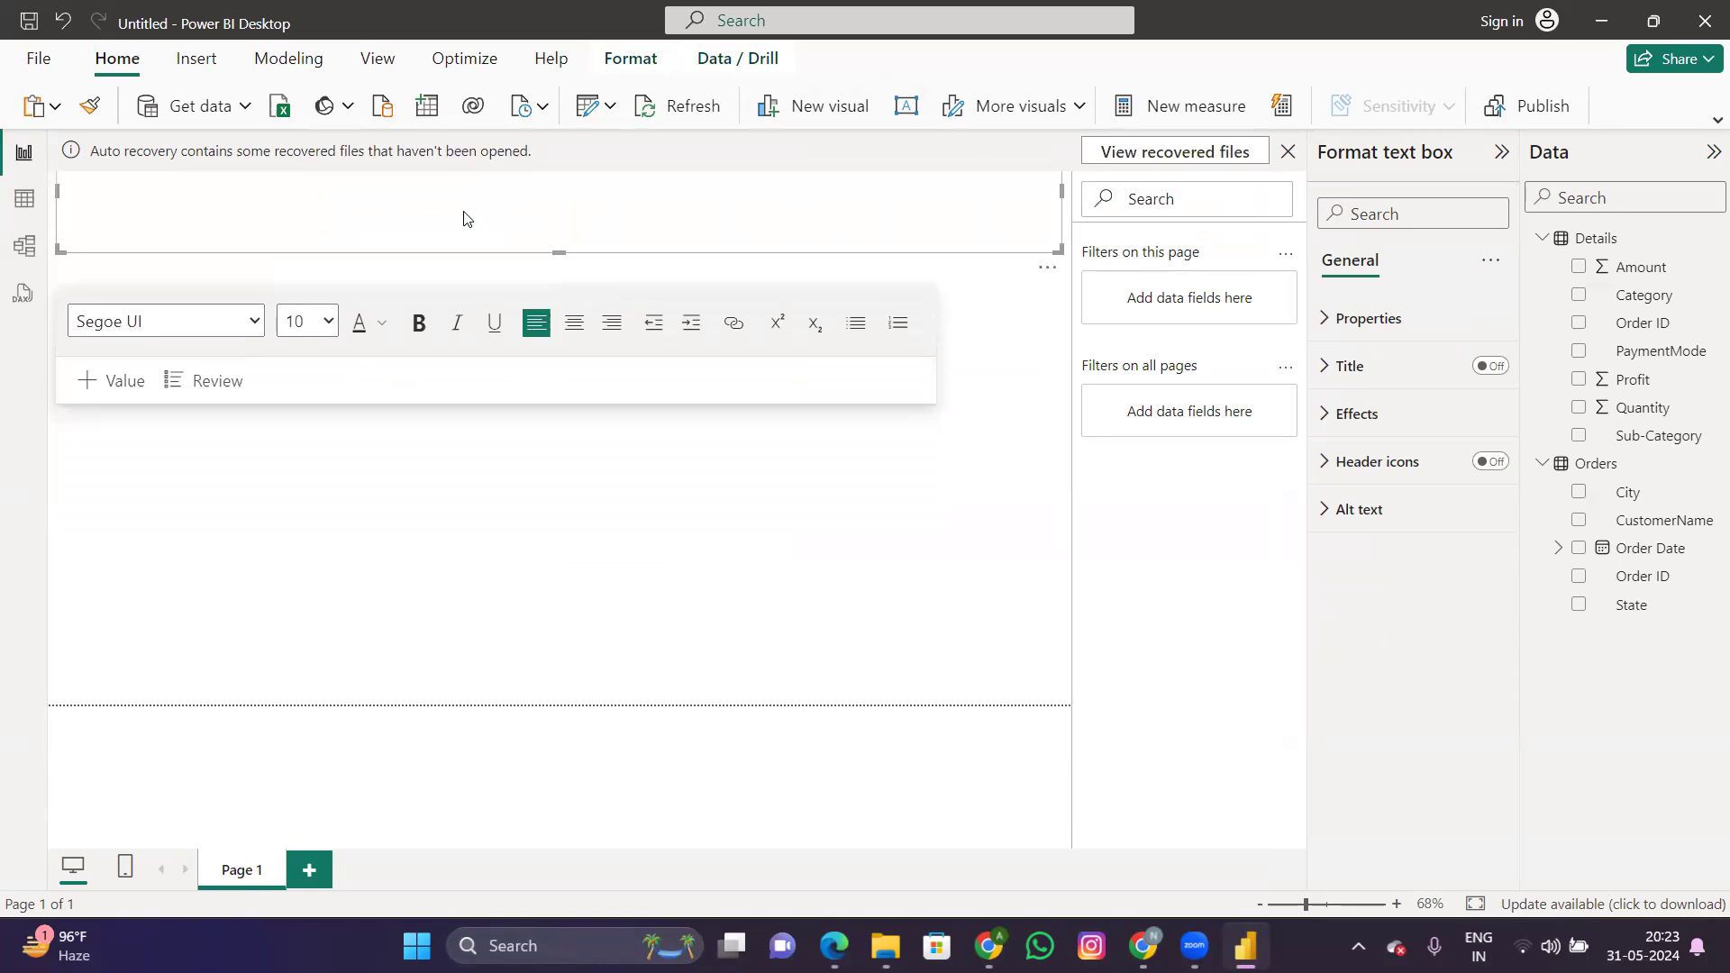
{"action": "left_click", "coordinate": [449, 458]}
{"action": "left_click", "coordinate": [158, 223]}
{"action": "left_click", "coordinate": [121, 379]}
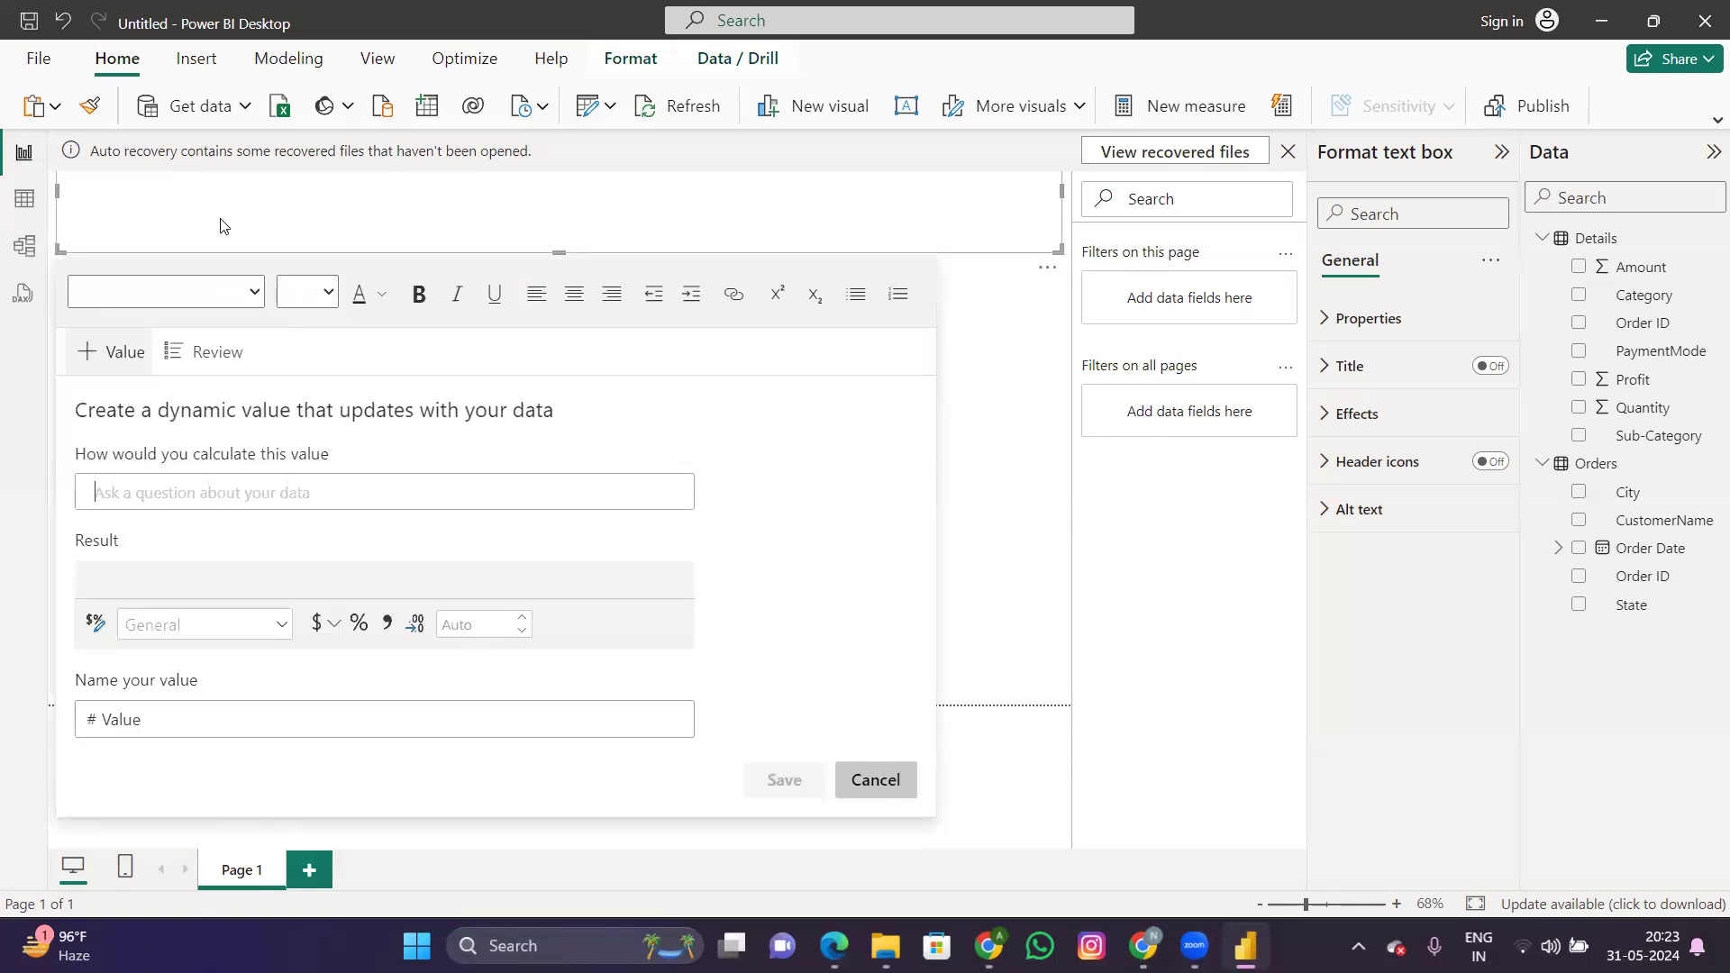
{"action": "left_click", "coordinate": [136, 205]}
{"action": "left_click", "coordinate": [889, 788]}
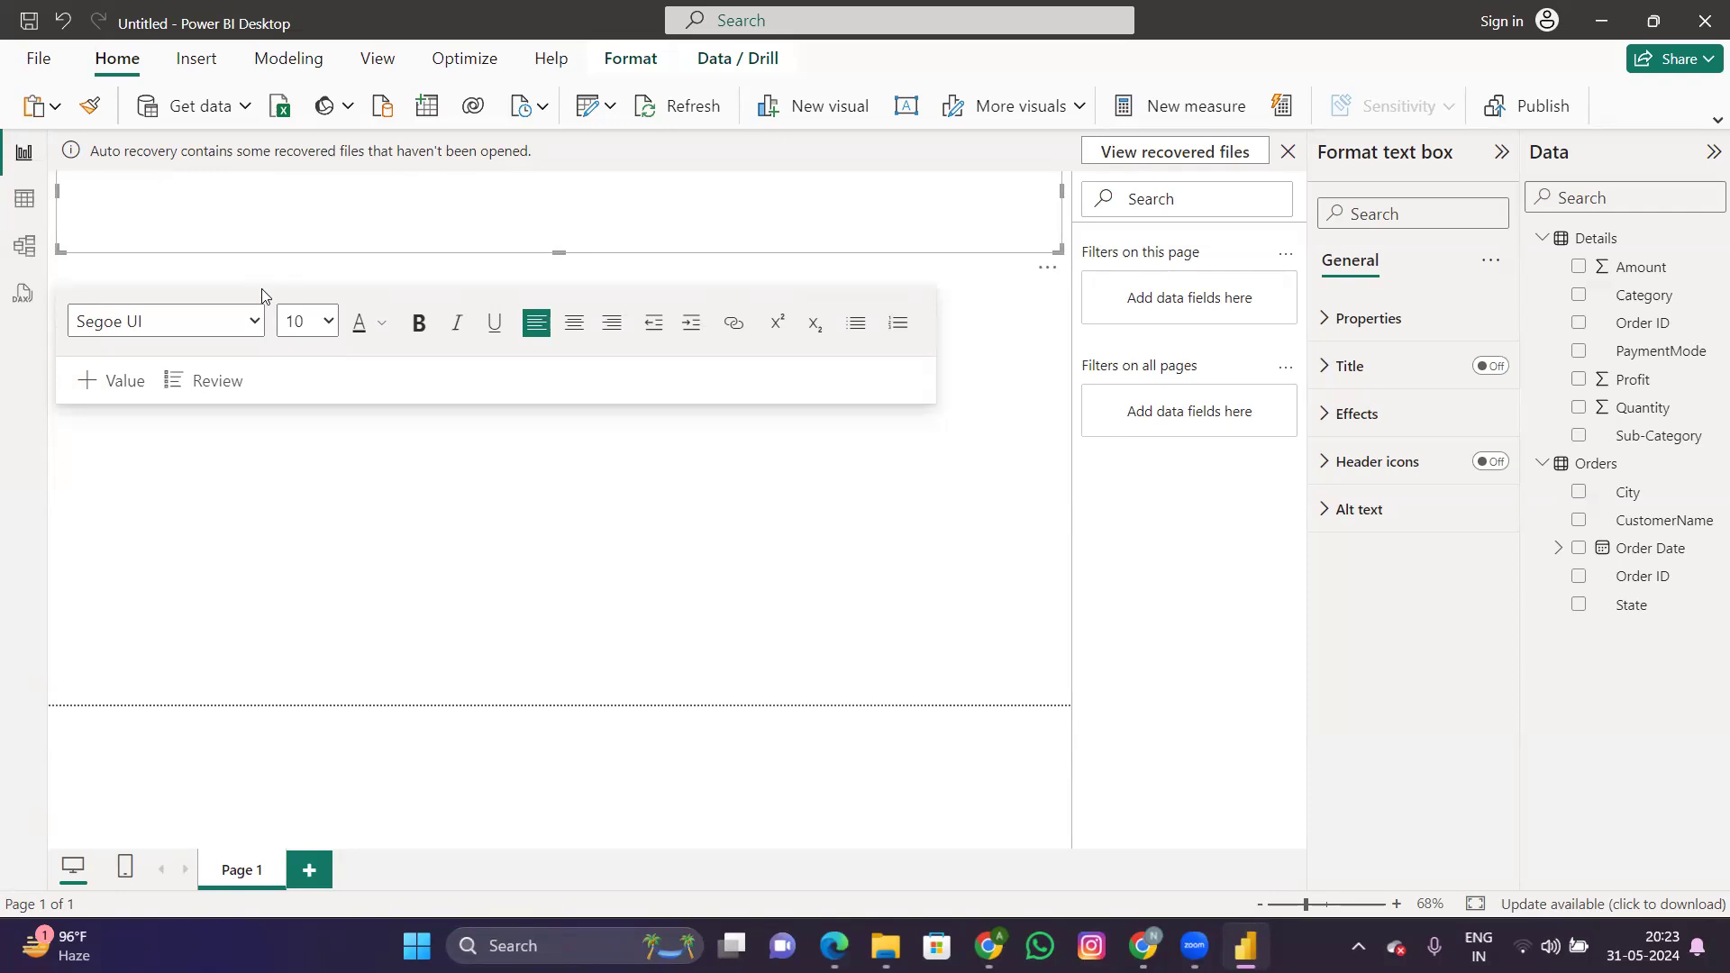
Step: Try to set the empty text box's font colour to black and its font size to 16
{"action": "left_click", "coordinate": [379, 326]}
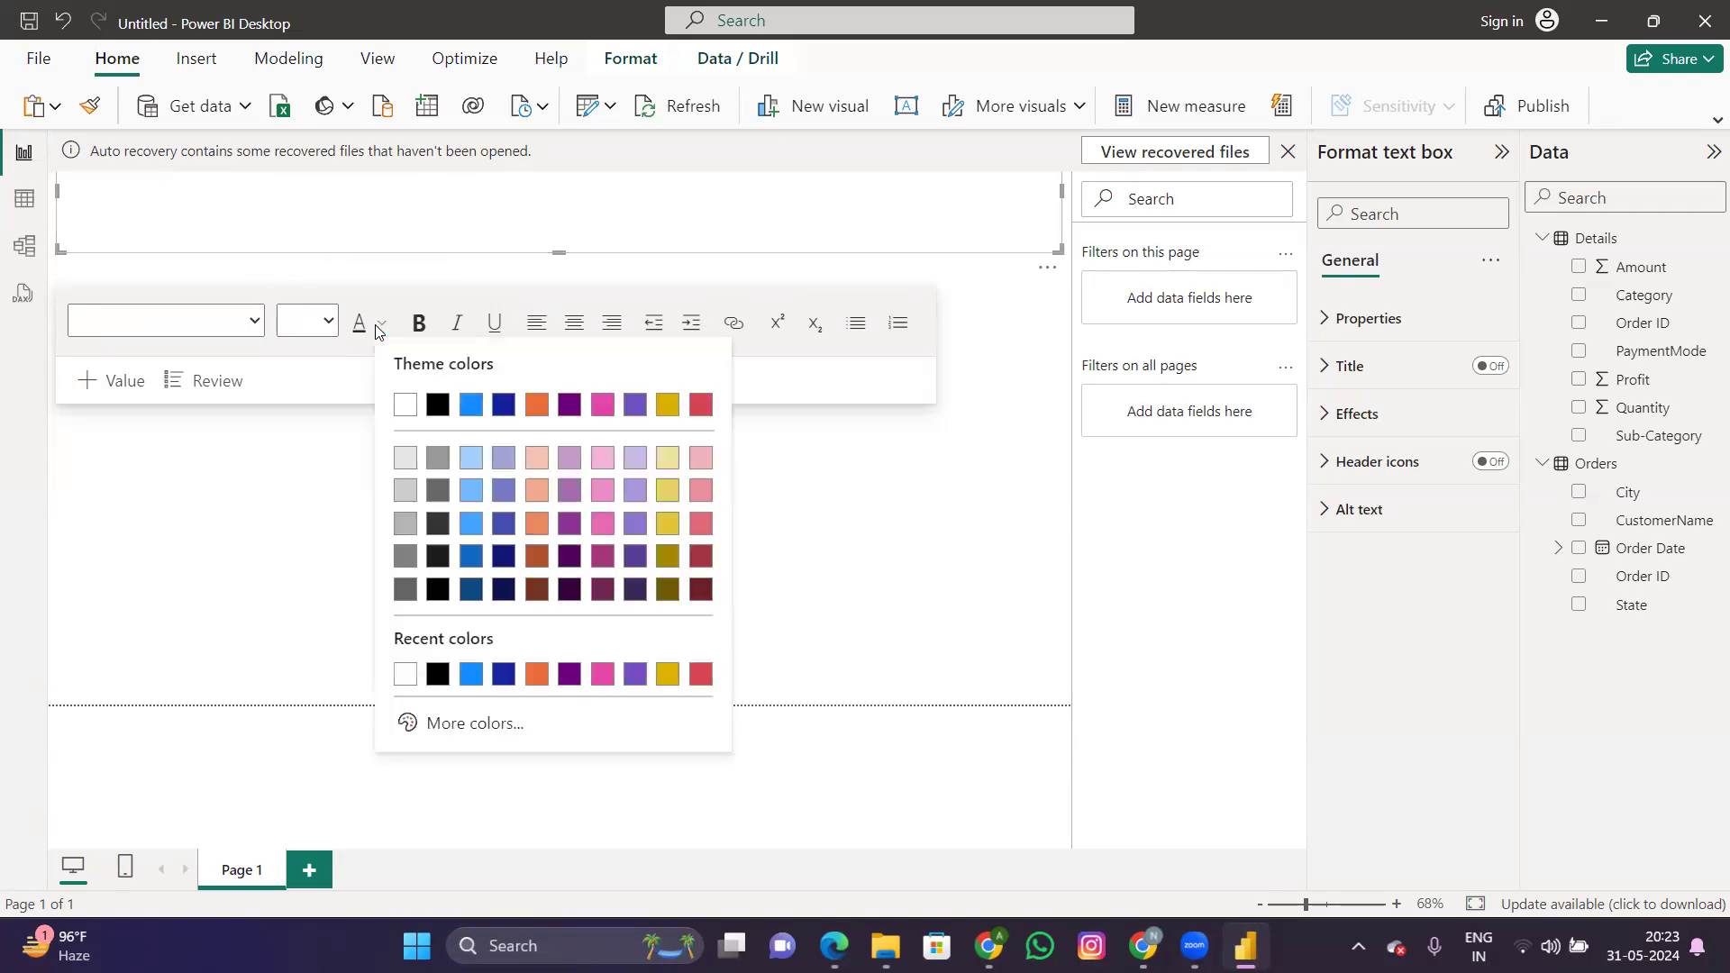
{"action": "left_click", "coordinate": [438, 405]}
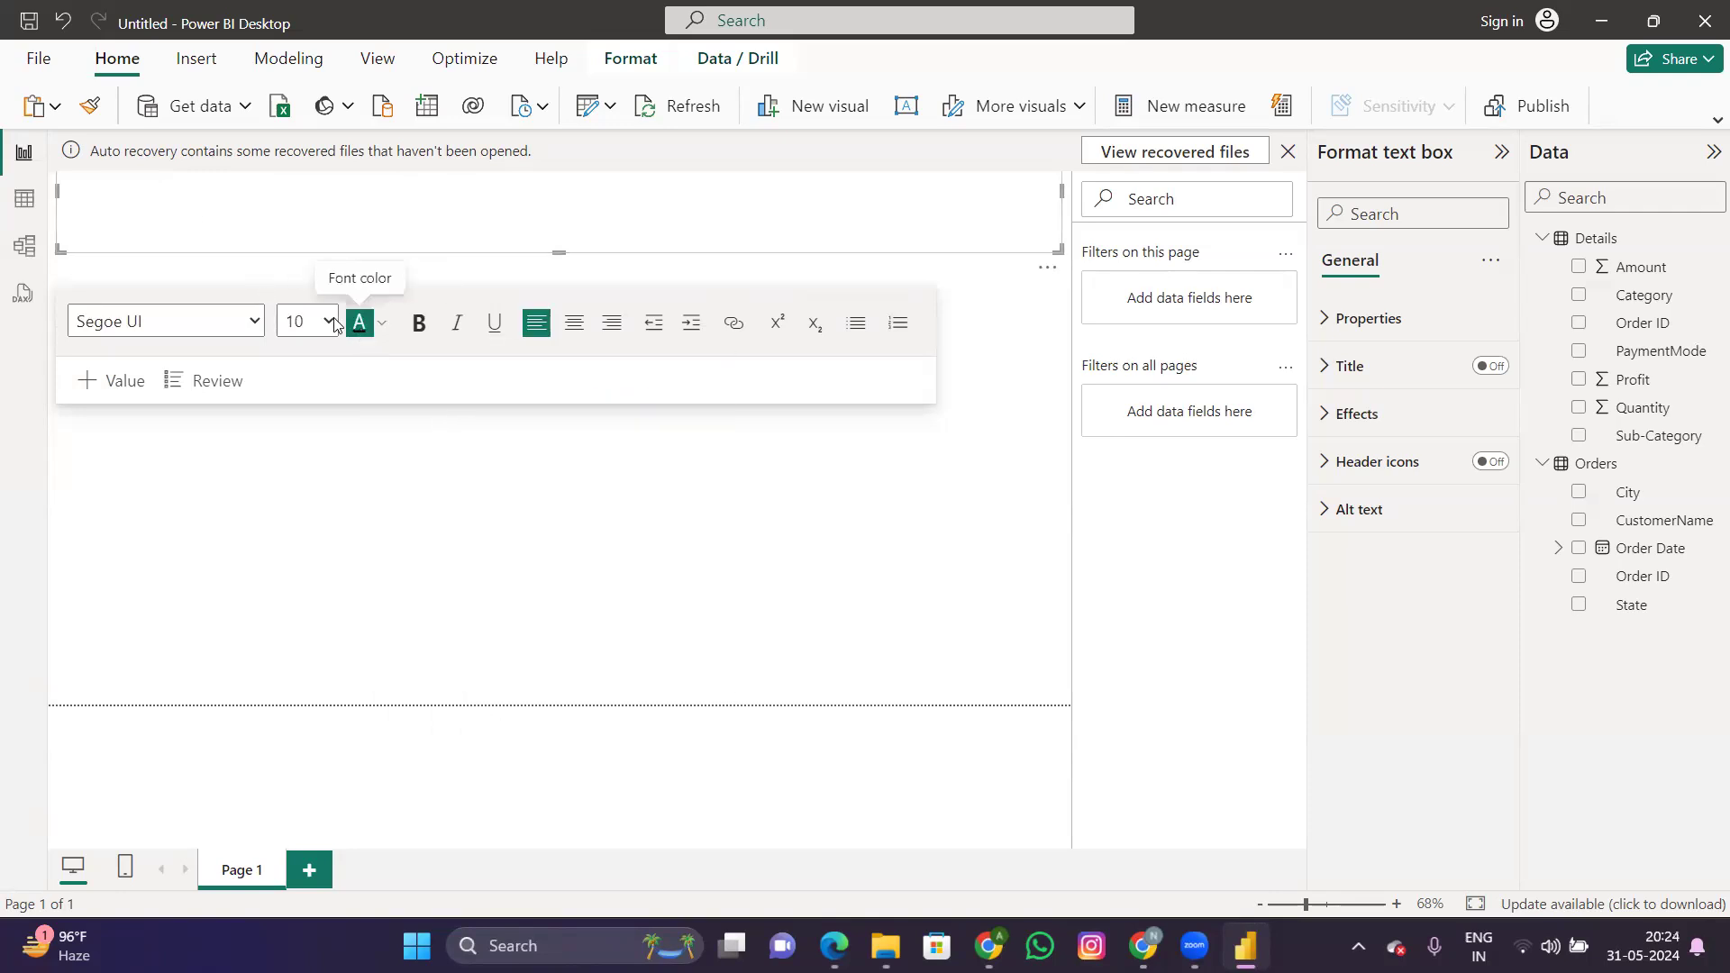
{"action": "left_click", "coordinate": [302, 321]}
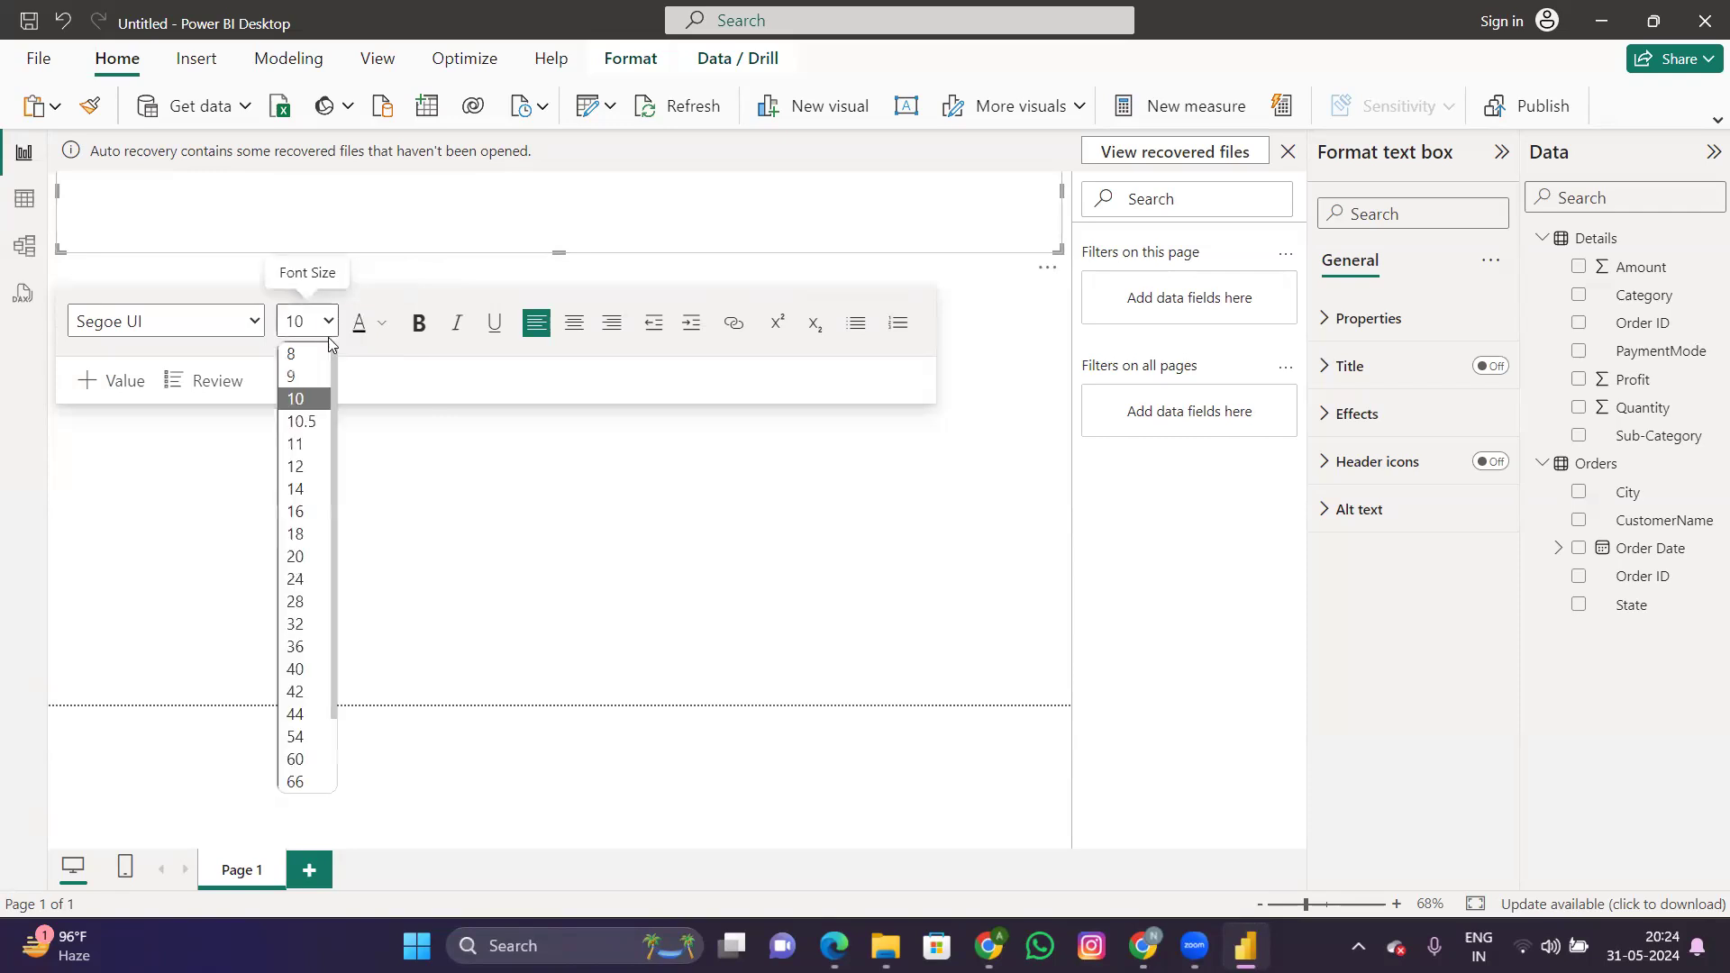
{"action": "left_click", "coordinate": [296, 511]}
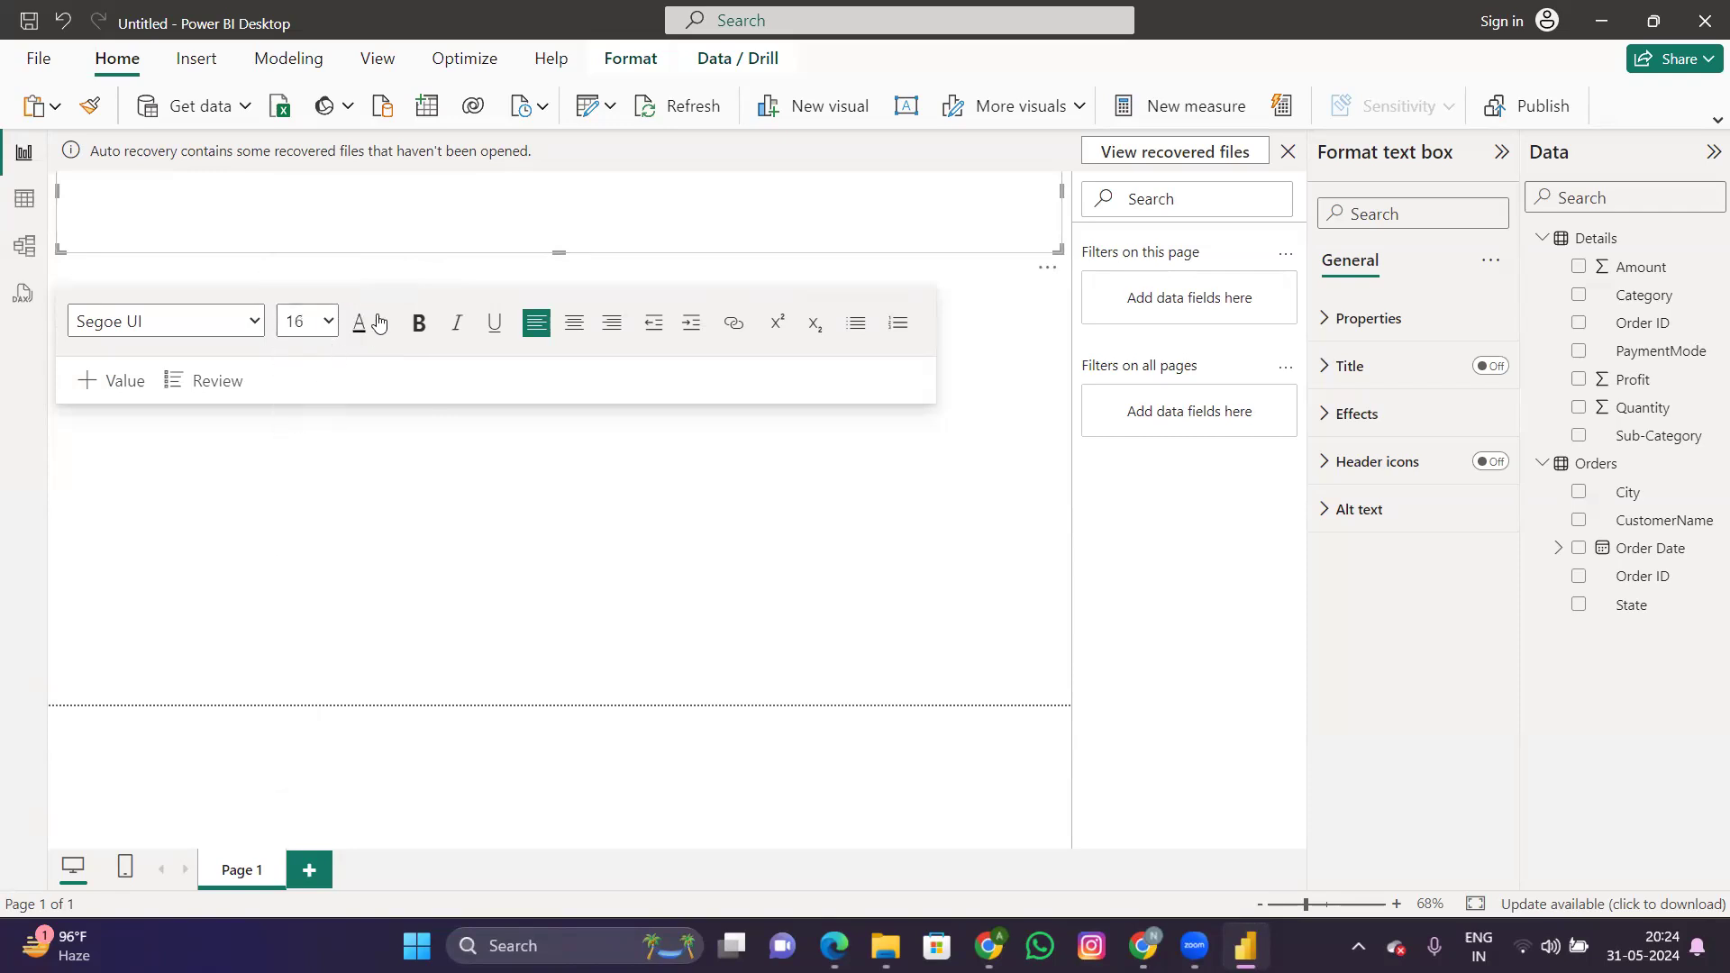
{"action": "left_click", "coordinate": [214, 209]}
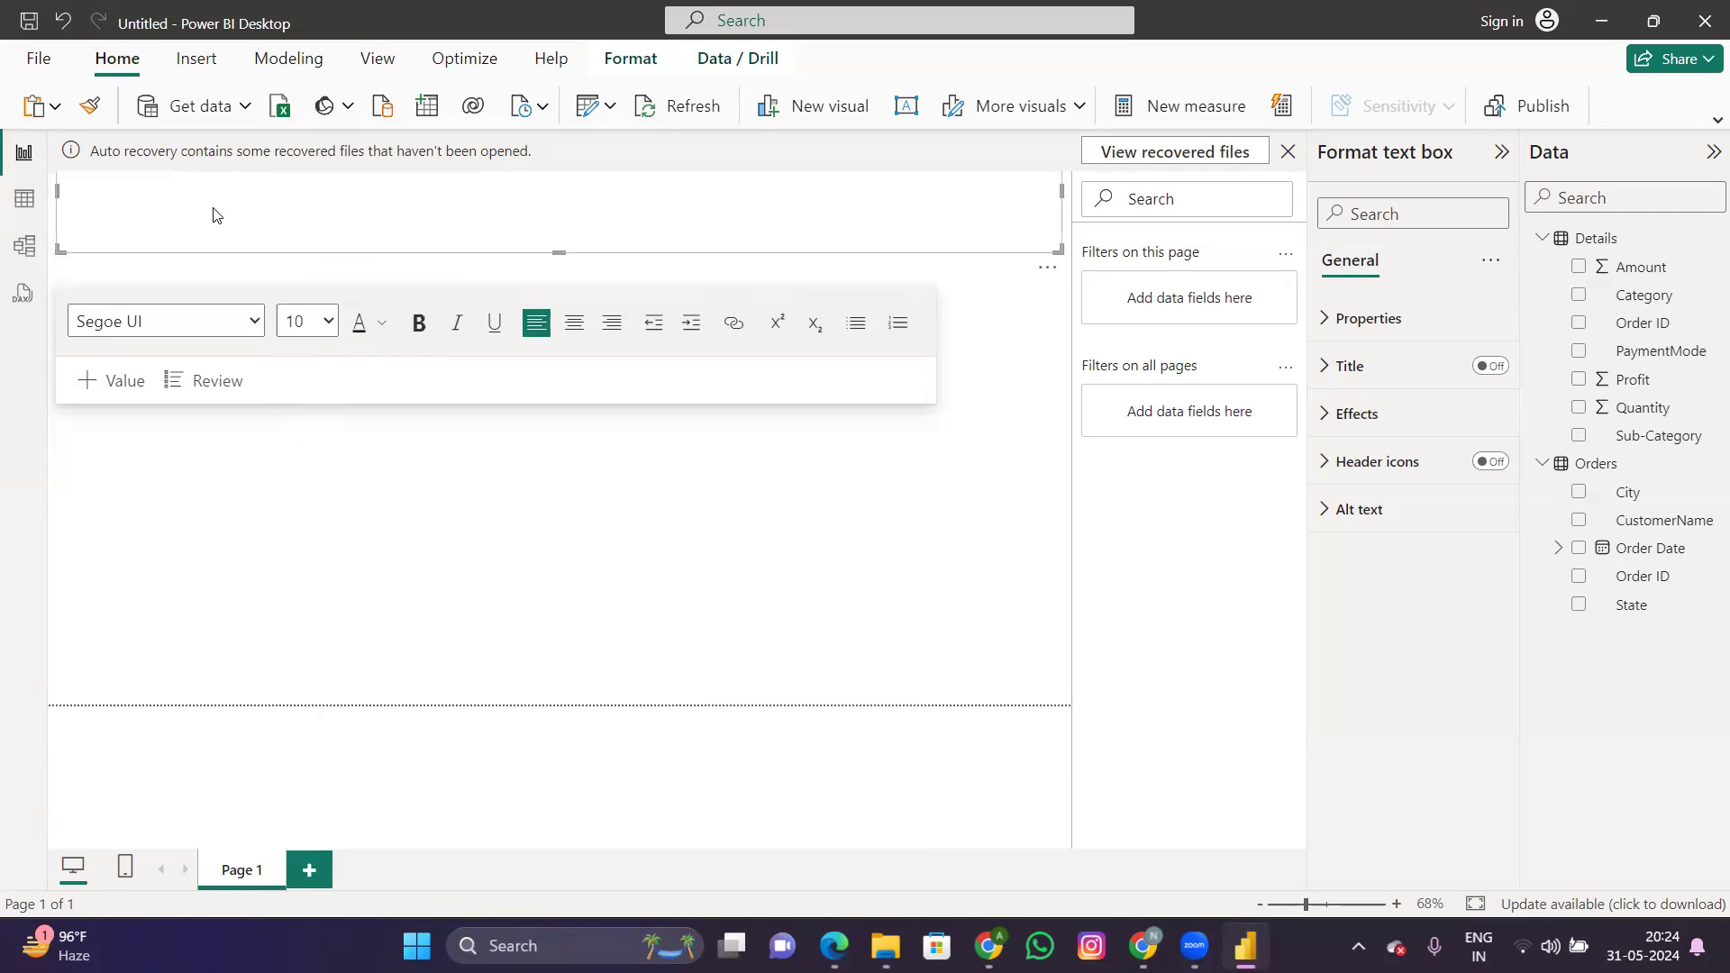
{"action": "left_click", "coordinate": [822, 448]}
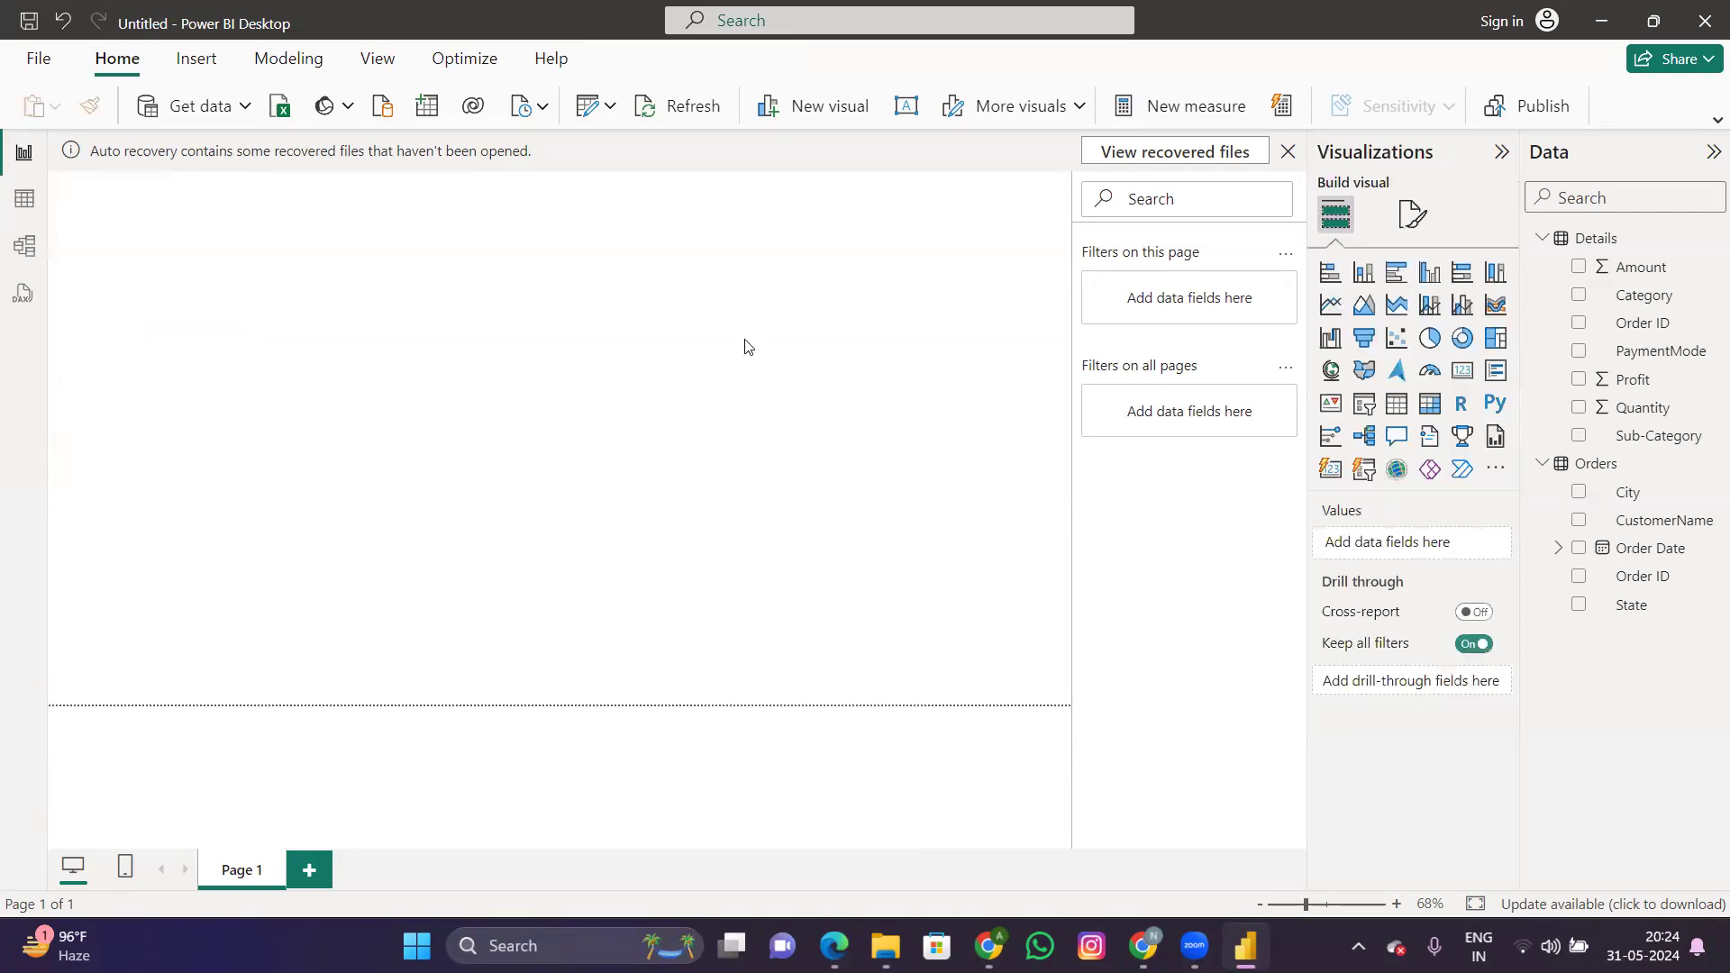
{"action": "left_click", "coordinate": [349, 215]}
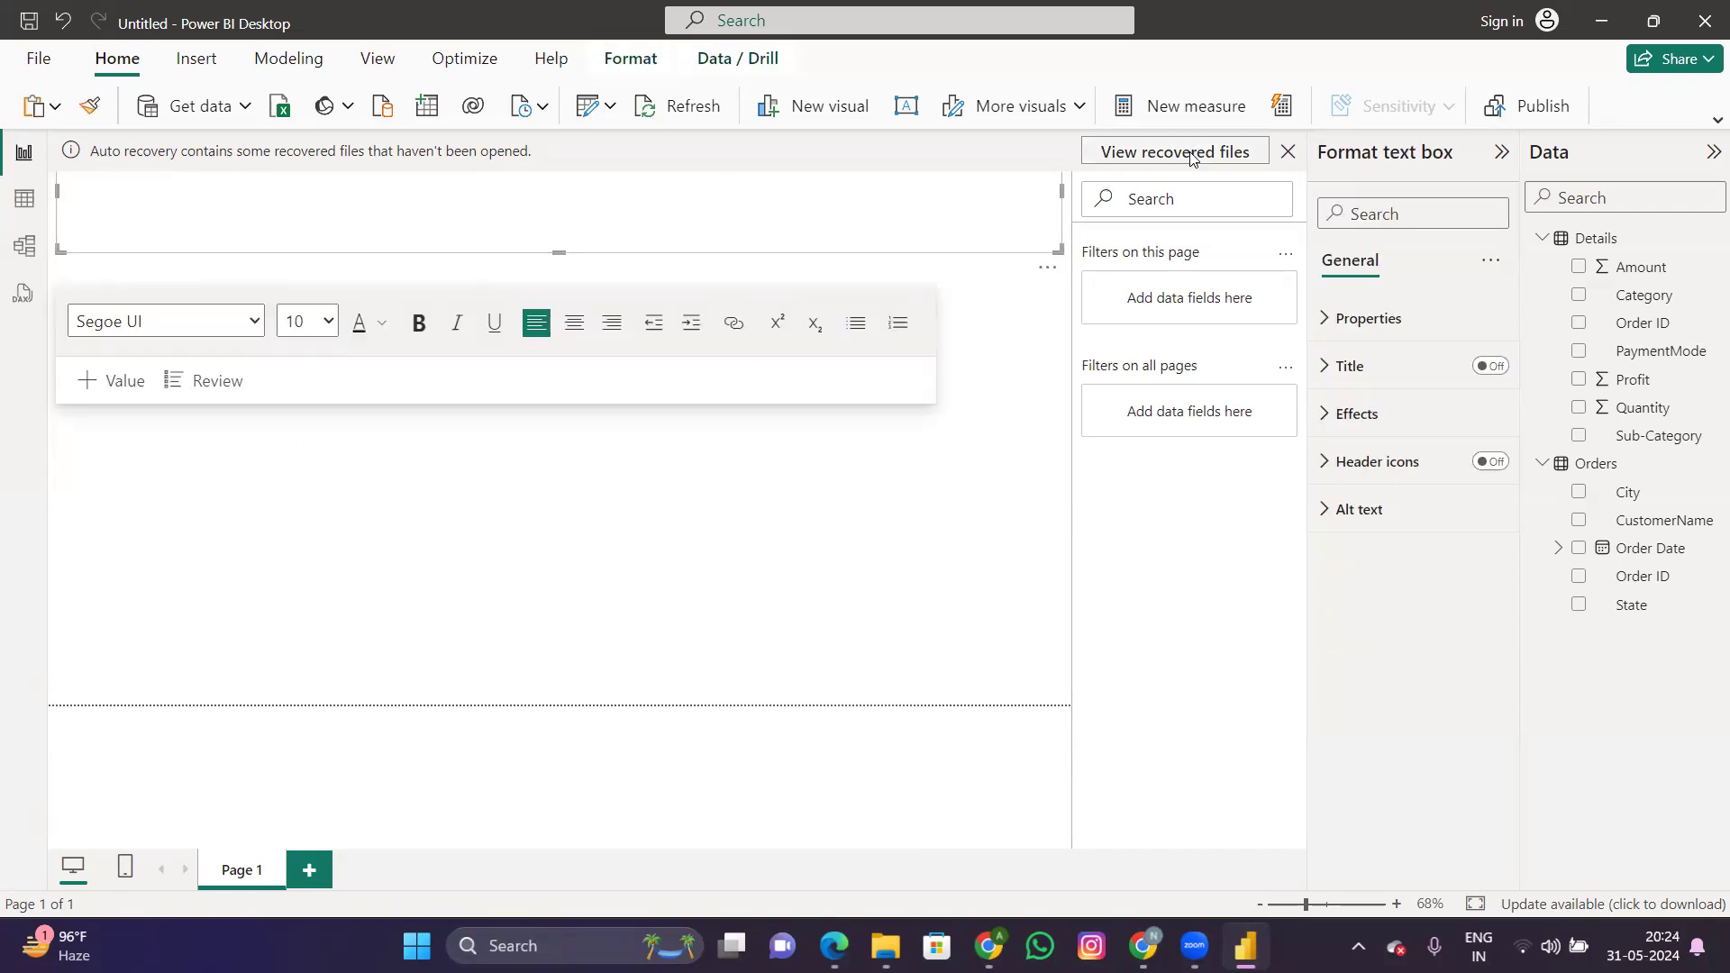
Step: Dismiss the auto-recovery notice and choose to remove the recovered files
{"action": "left_click", "coordinate": [1288, 152]}
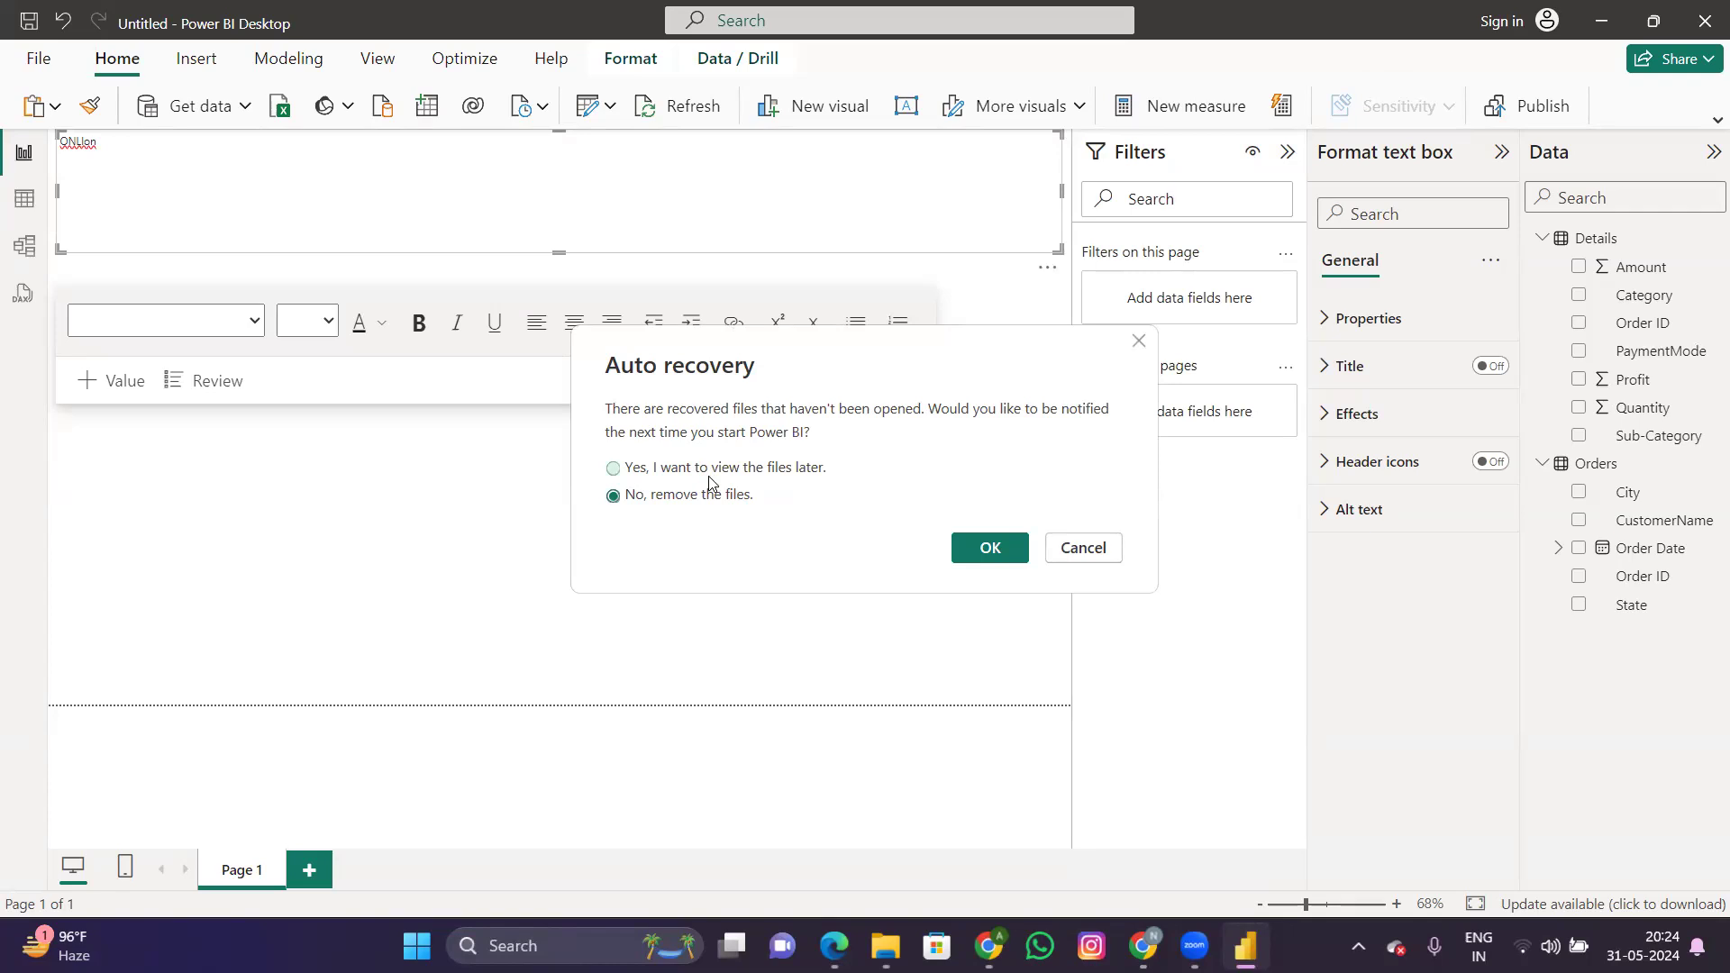
{"action": "left_click", "coordinate": [1000, 549]}
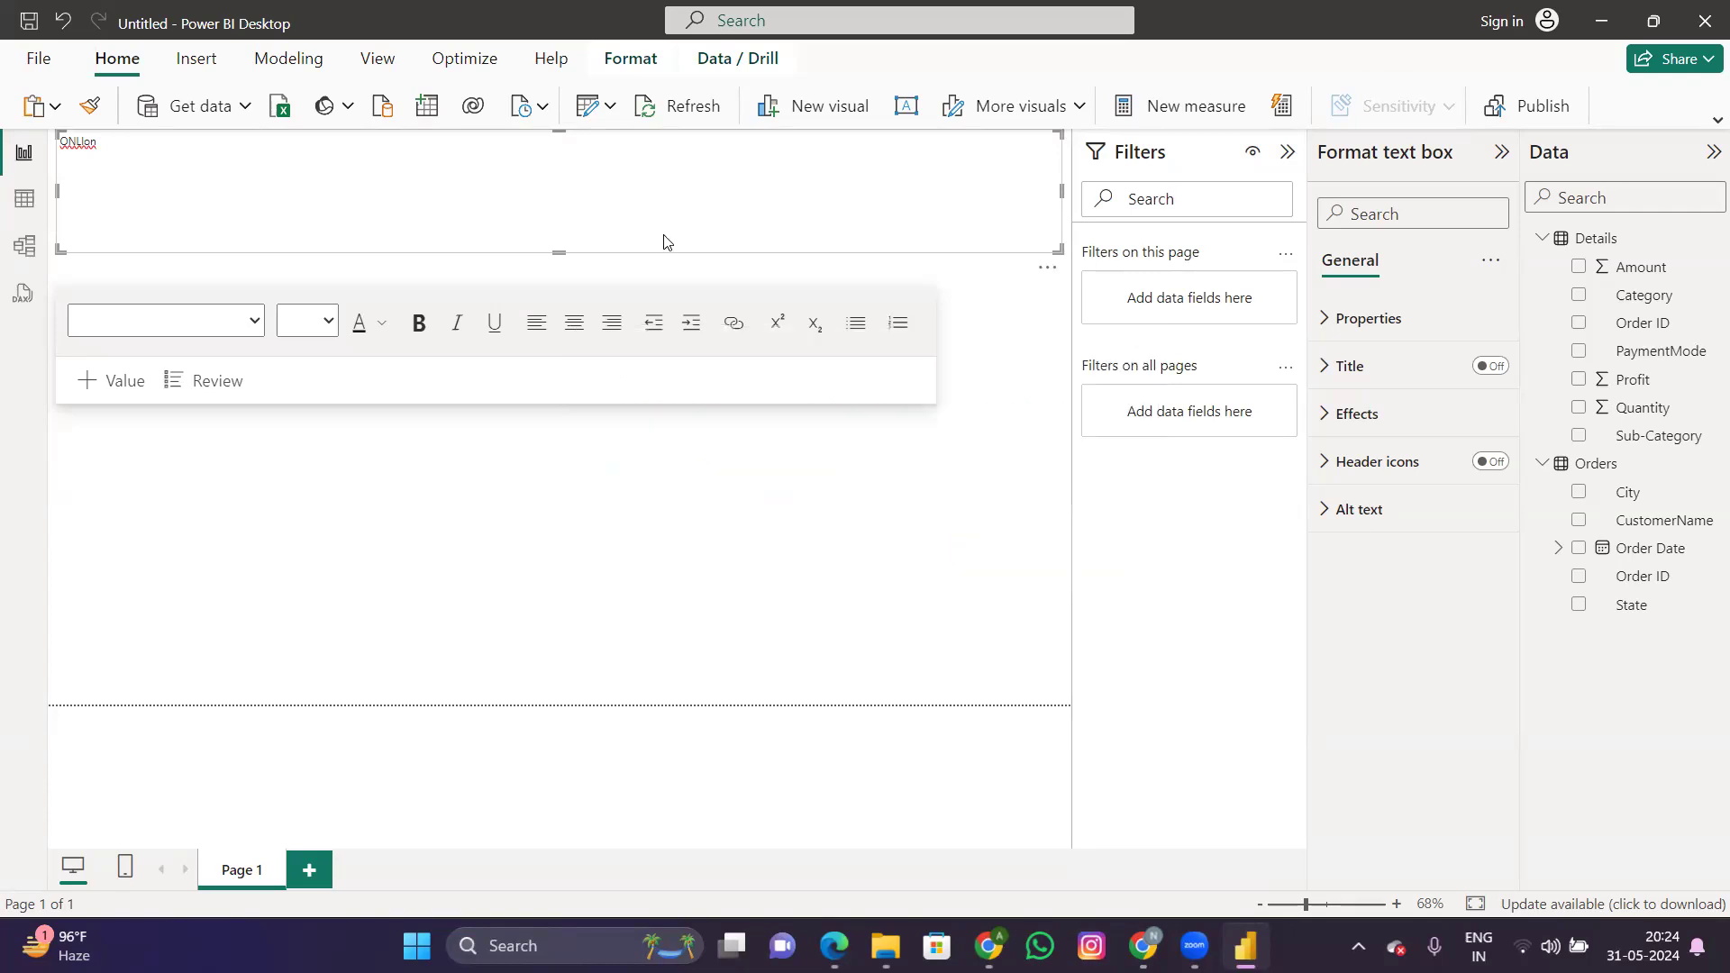
Step: Replace the mistyped text in the text box with the title ONLINE SALES DASHBOARD
{"action": "left_click", "coordinate": [529, 191]}
{"action": "key", "text": "BackSpace"}
{"action": "key", "text": "BackSpace"}
{"action": "key", "text": "BackSpace"}
{"action": "key", "text": "BackSpace"}
{"action": "key", "text": "BackSpace"}
{"action": "key", "text": "BackSpace"}
{"action": "type", "text": "ONLINE SALES"}
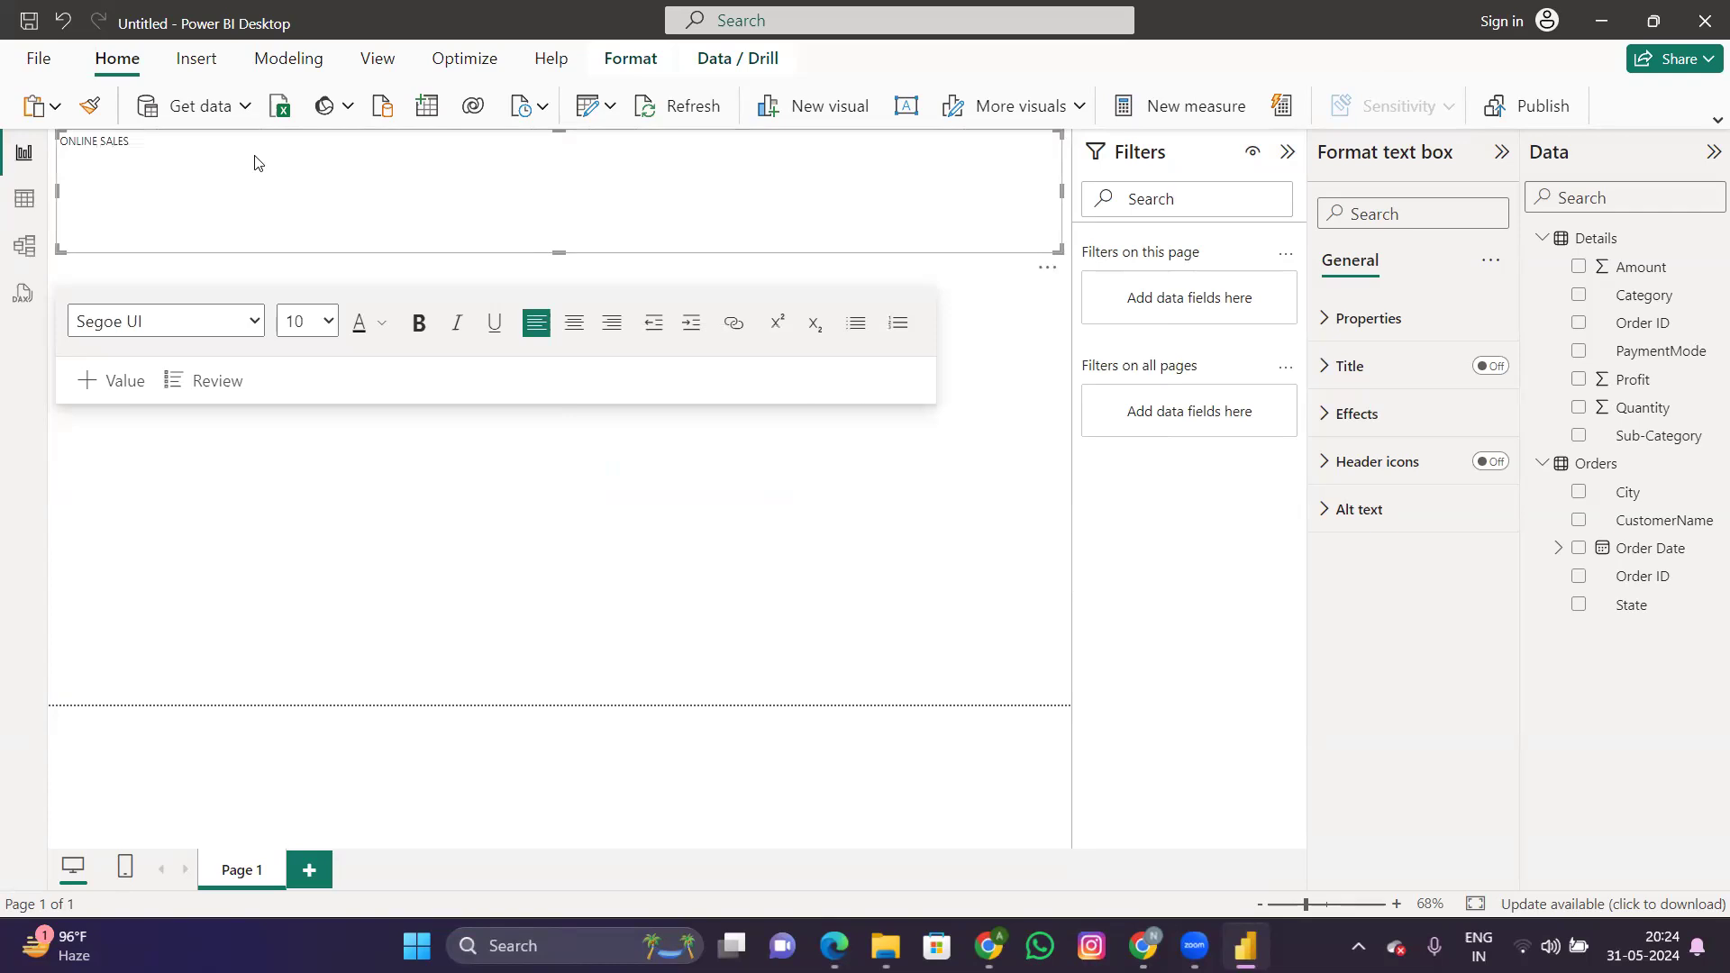
{"action": "type", "text": " DASHBOARD"}
{"action": "left_click", "coordinate": [248, 486]}
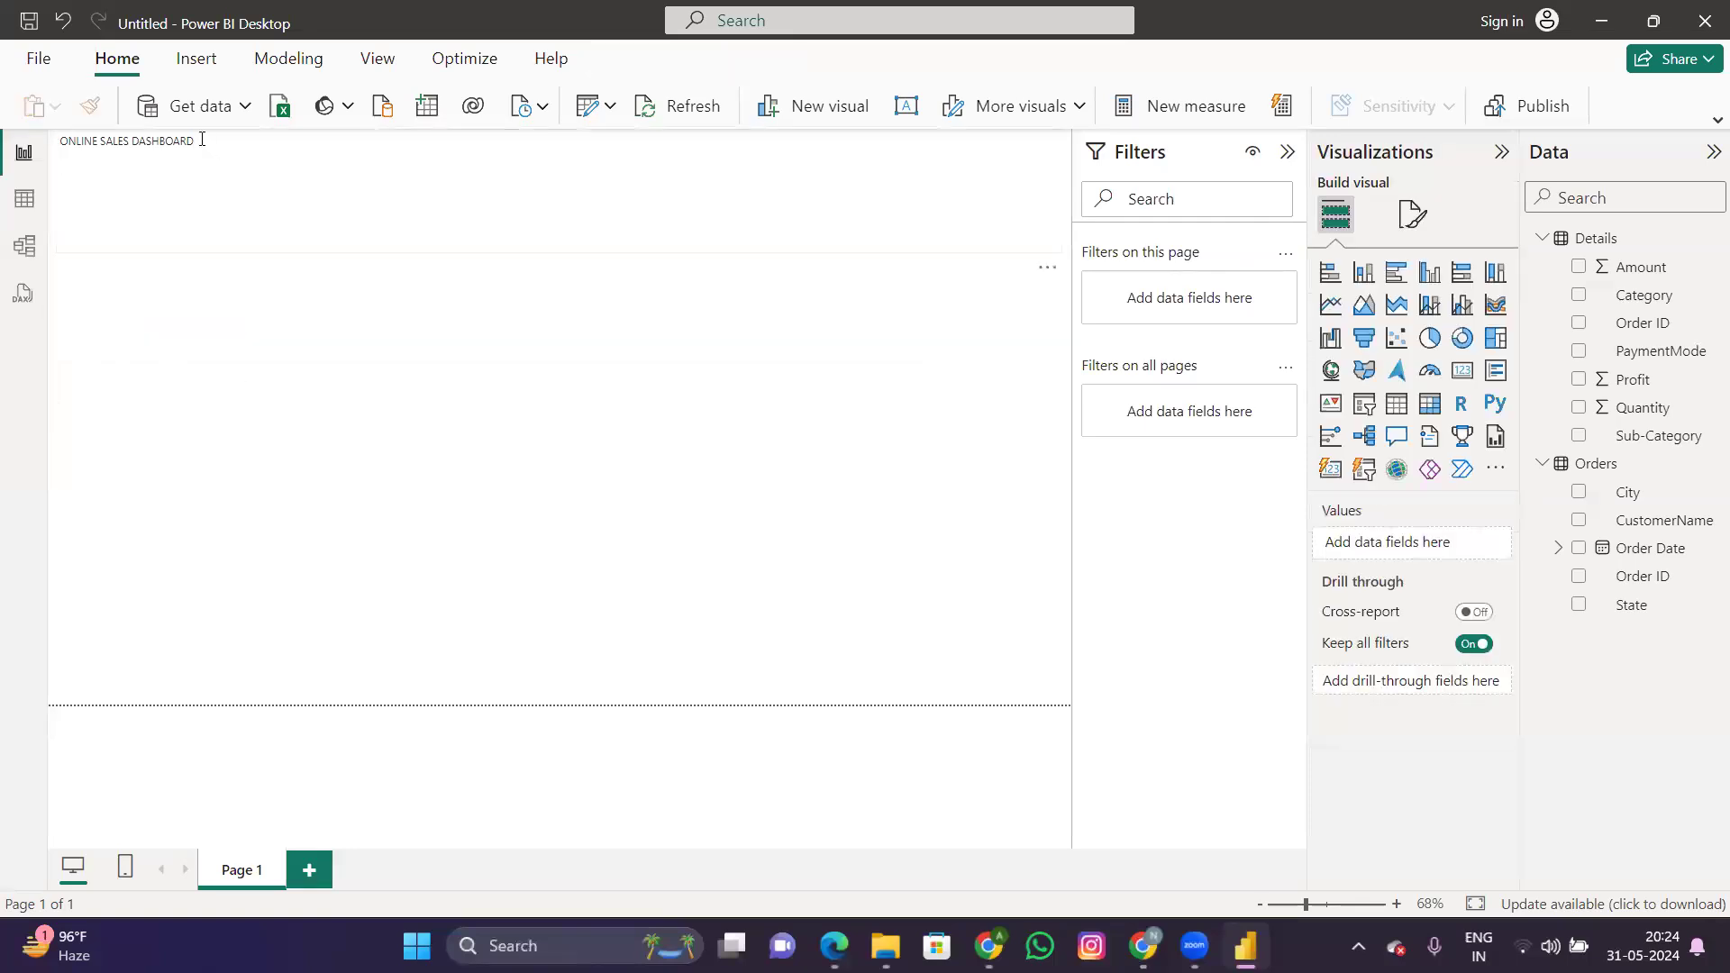
Step: Try to enlarge the existing title text by setting the font size to 18 and finally 28
{"action": "left_click_drag", "start_coordinate": [195, 140], "coordinate": [52, 140]}
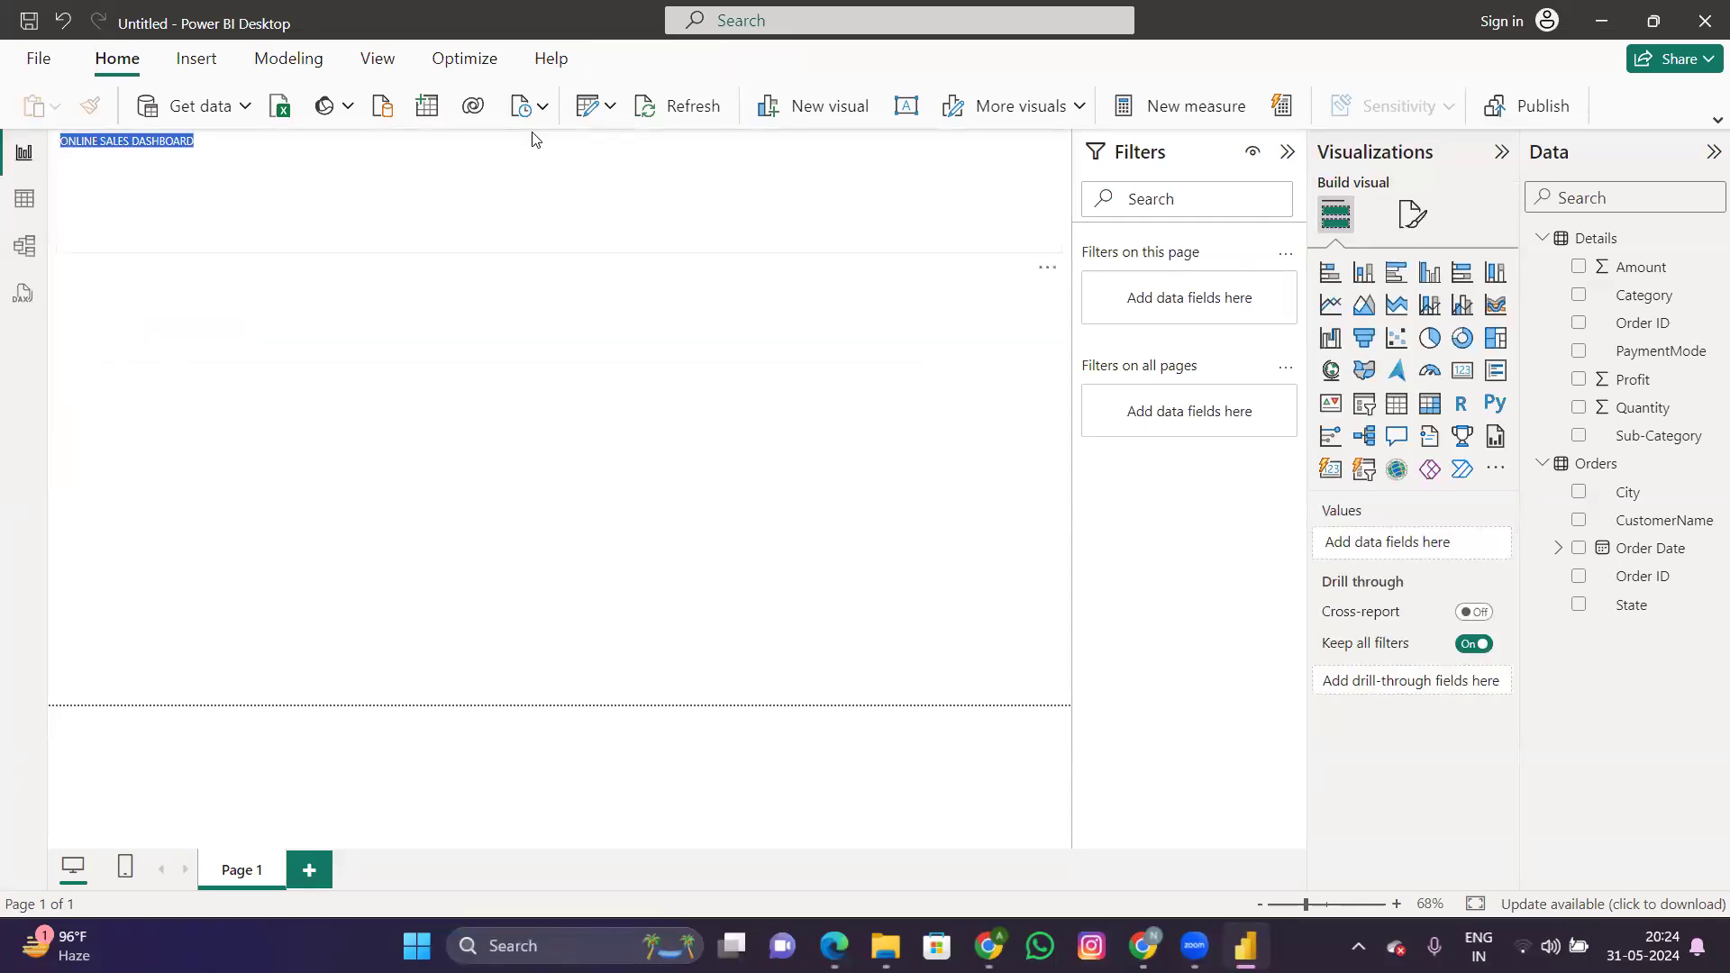
{"action": "left_click", "coordinate": [240, 157]}
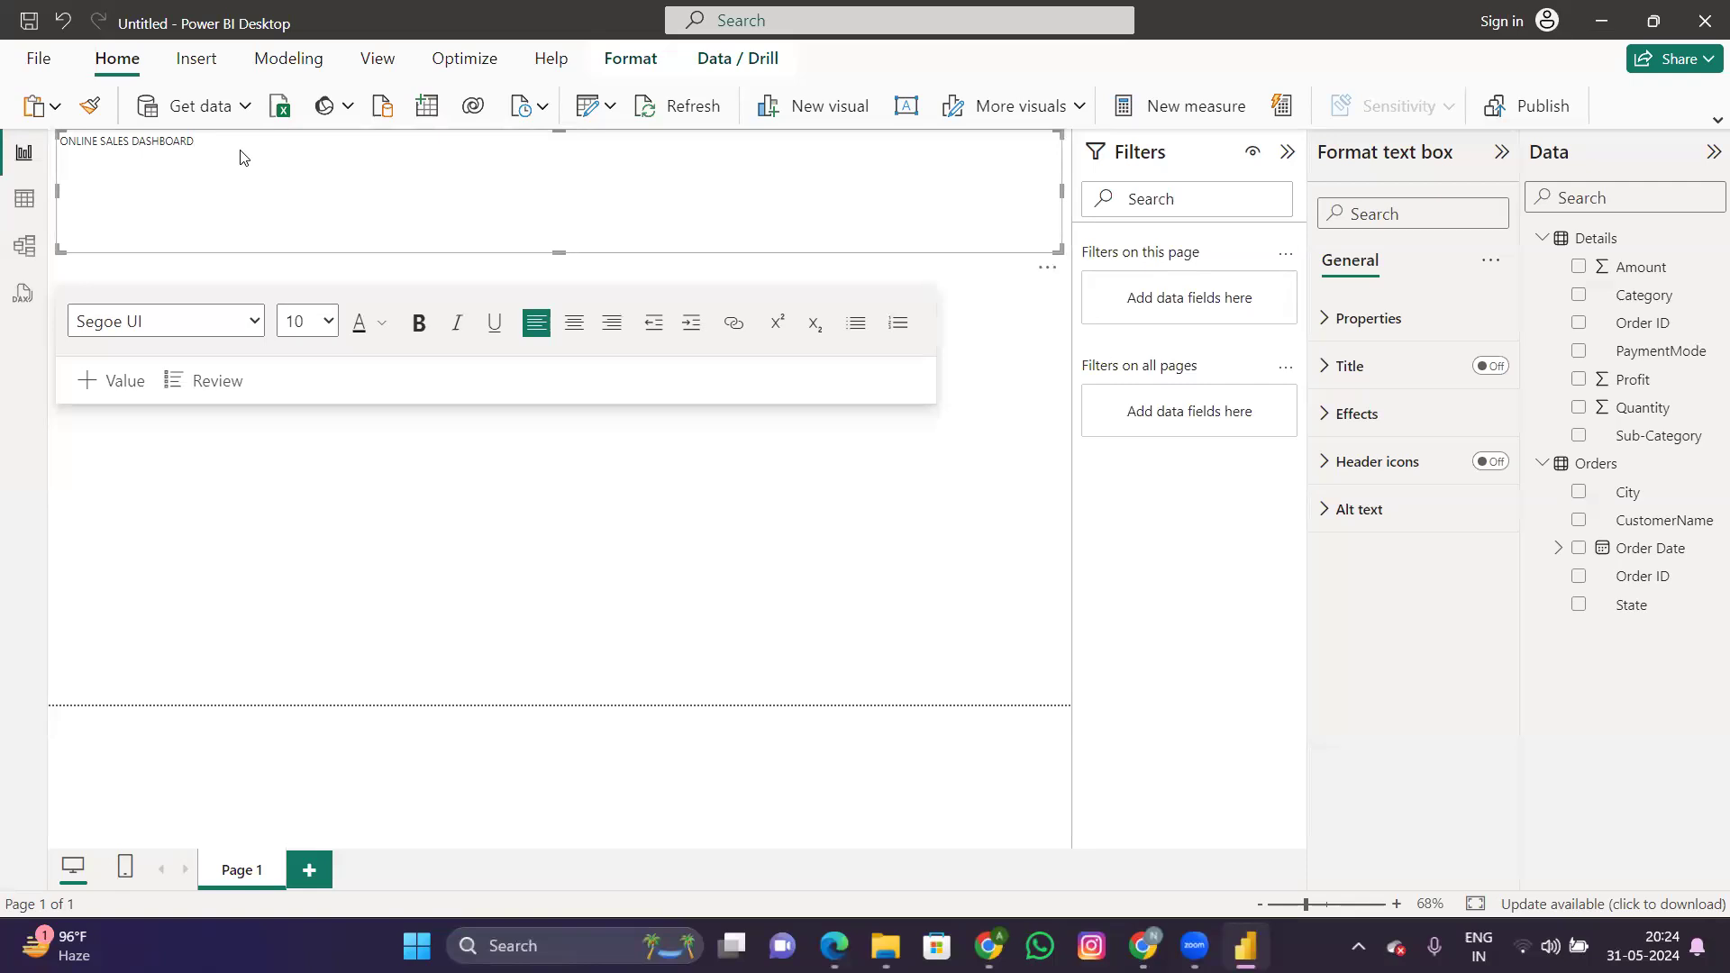
{"action": "left_click", "coordinate": [311, 321]}
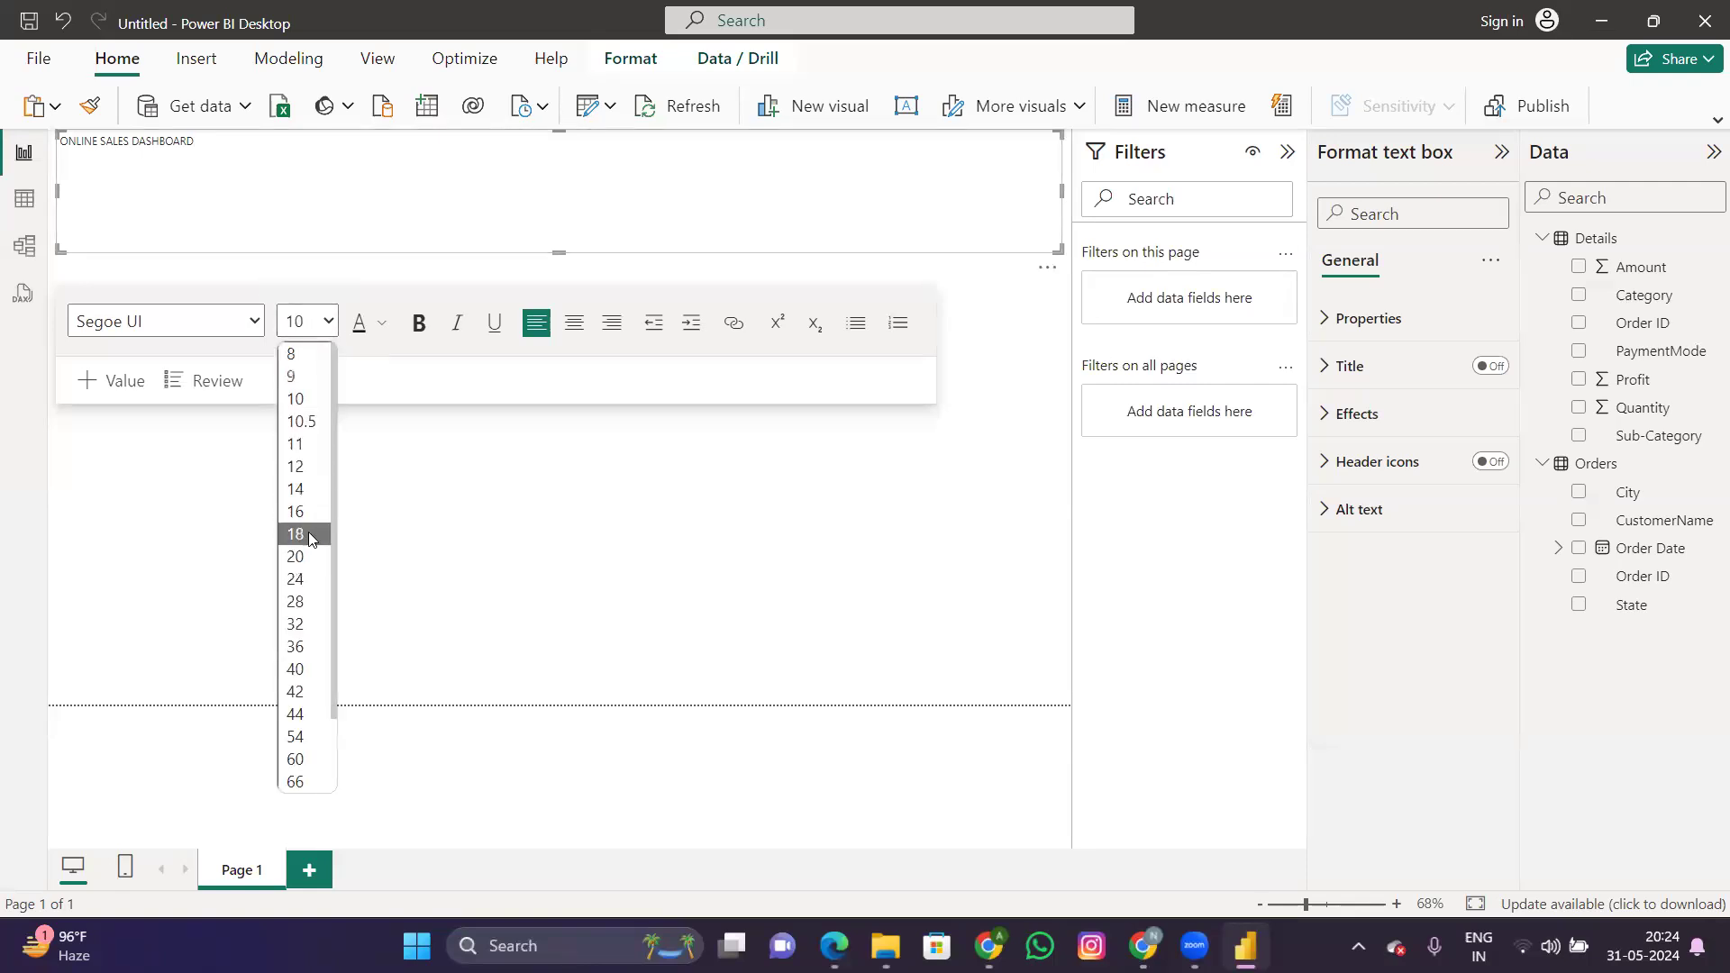
{"action": "left_click", "coordinate": [308, 535]}
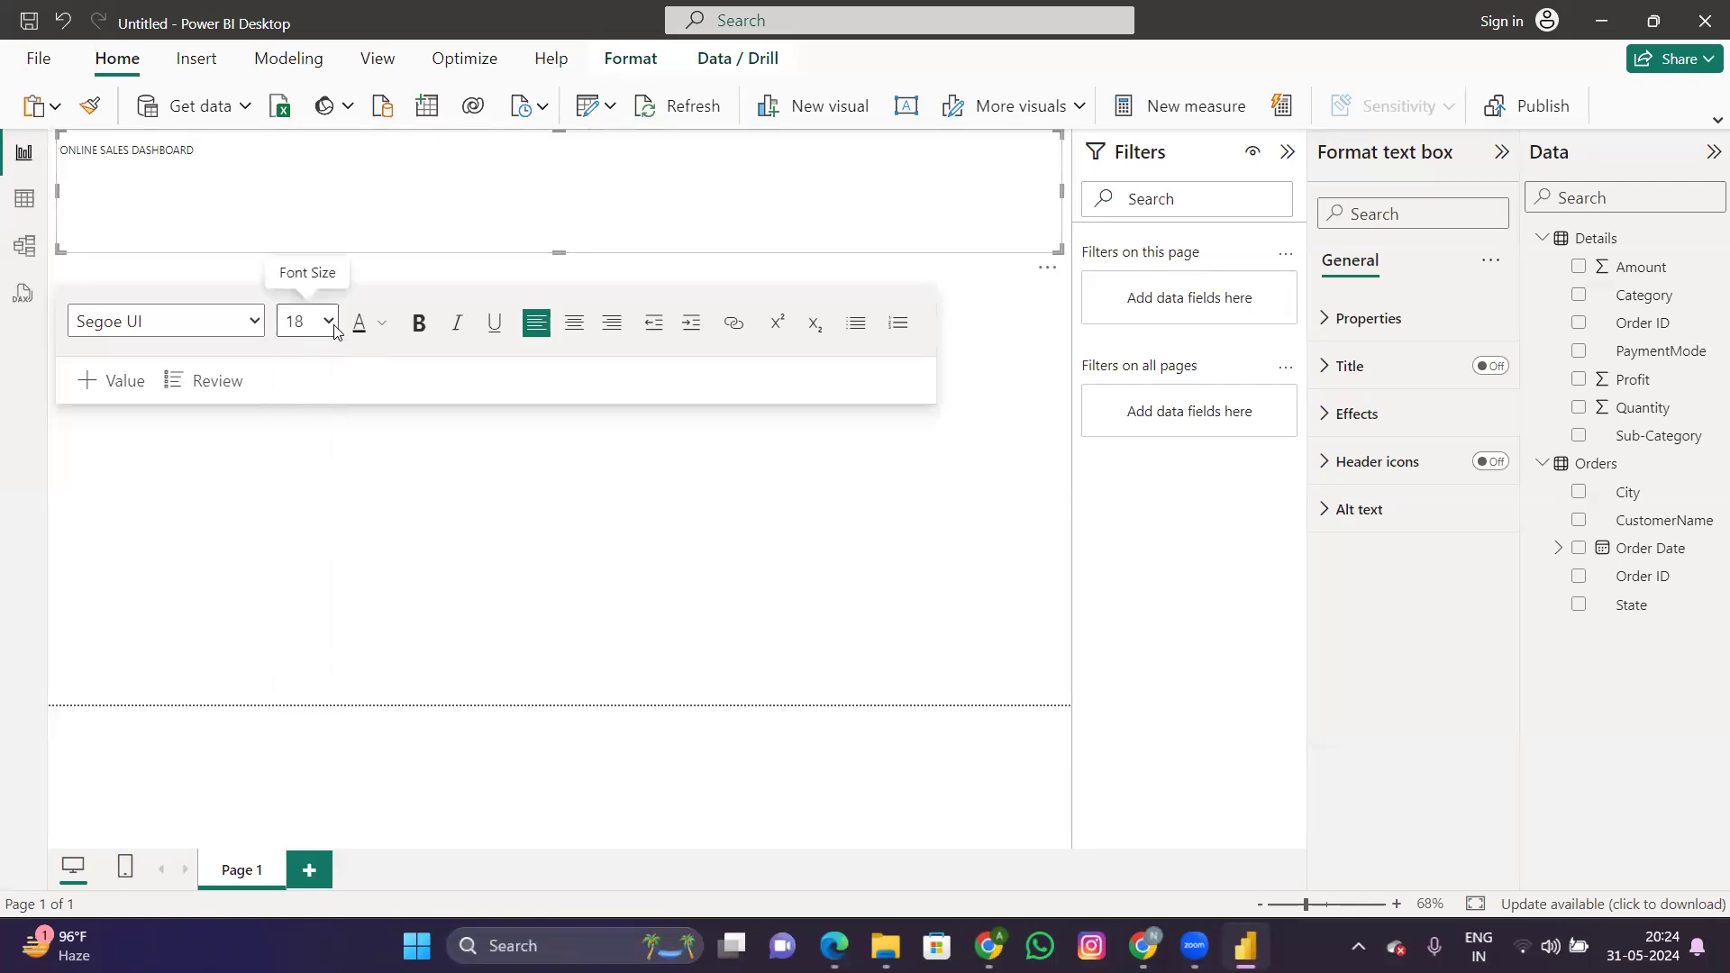
{"action": "left_click", "coordinate": [306, 322]}
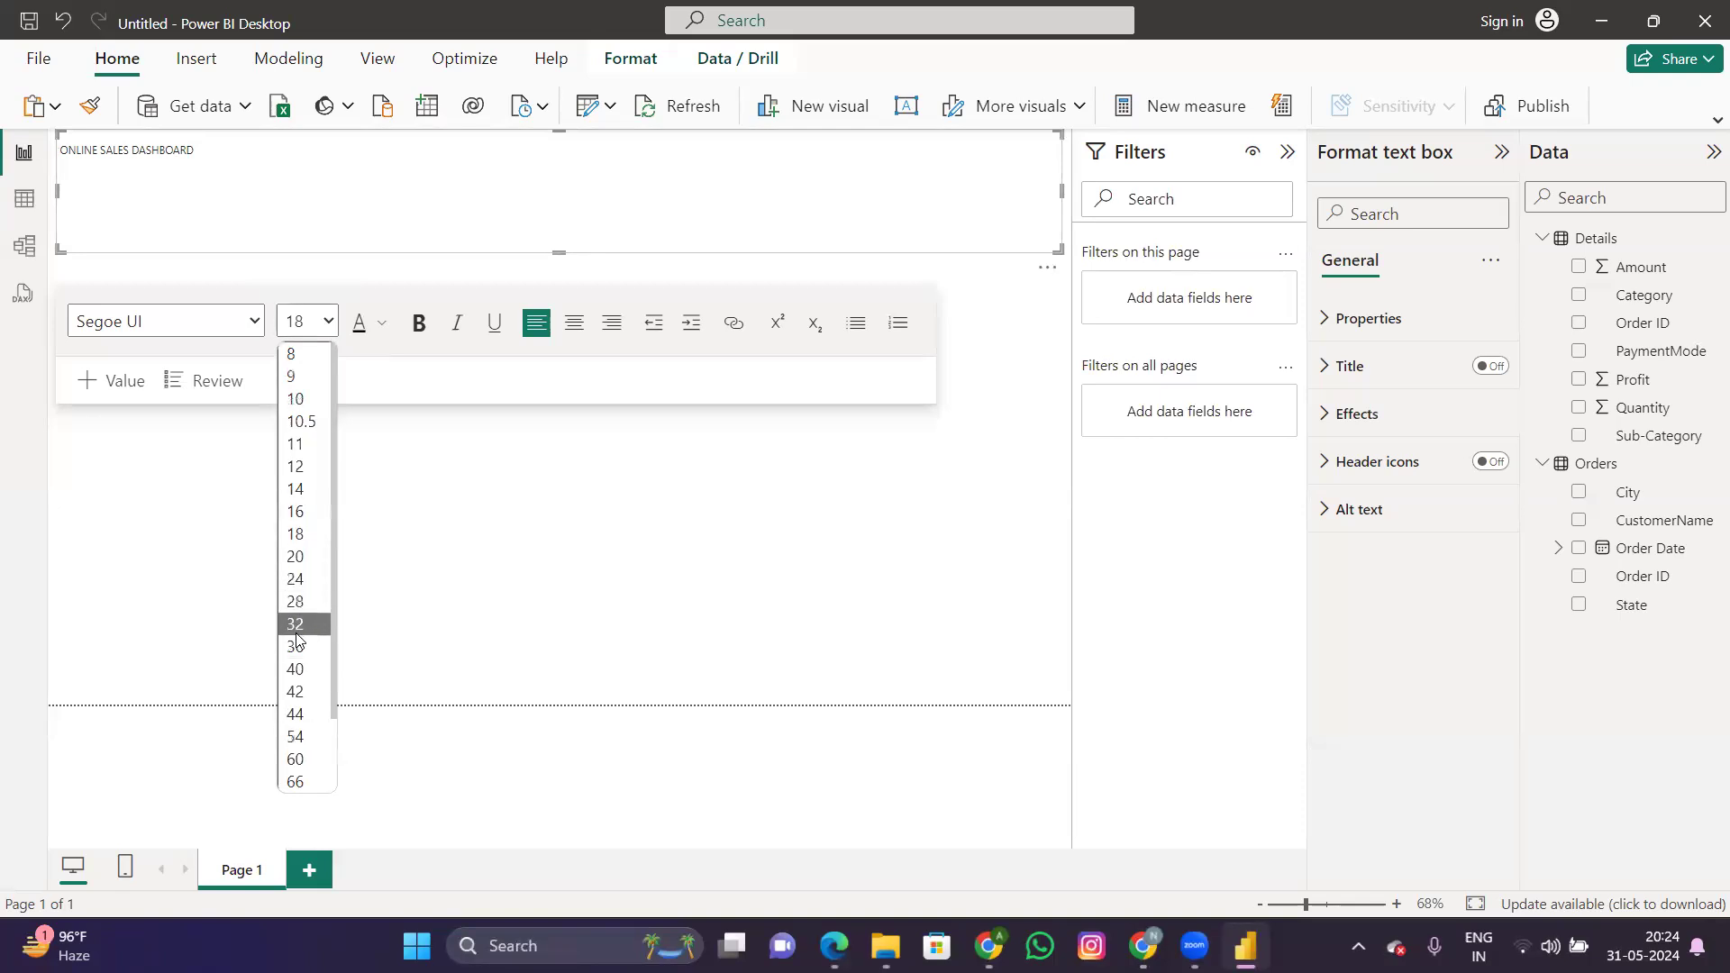
{"action": "left_click", "coordinate": [294, 601]}
Step: Try to change the existing title's font to Arial Black and make the text bold
{"action": "left_click", "coordinate": [181, 322]}
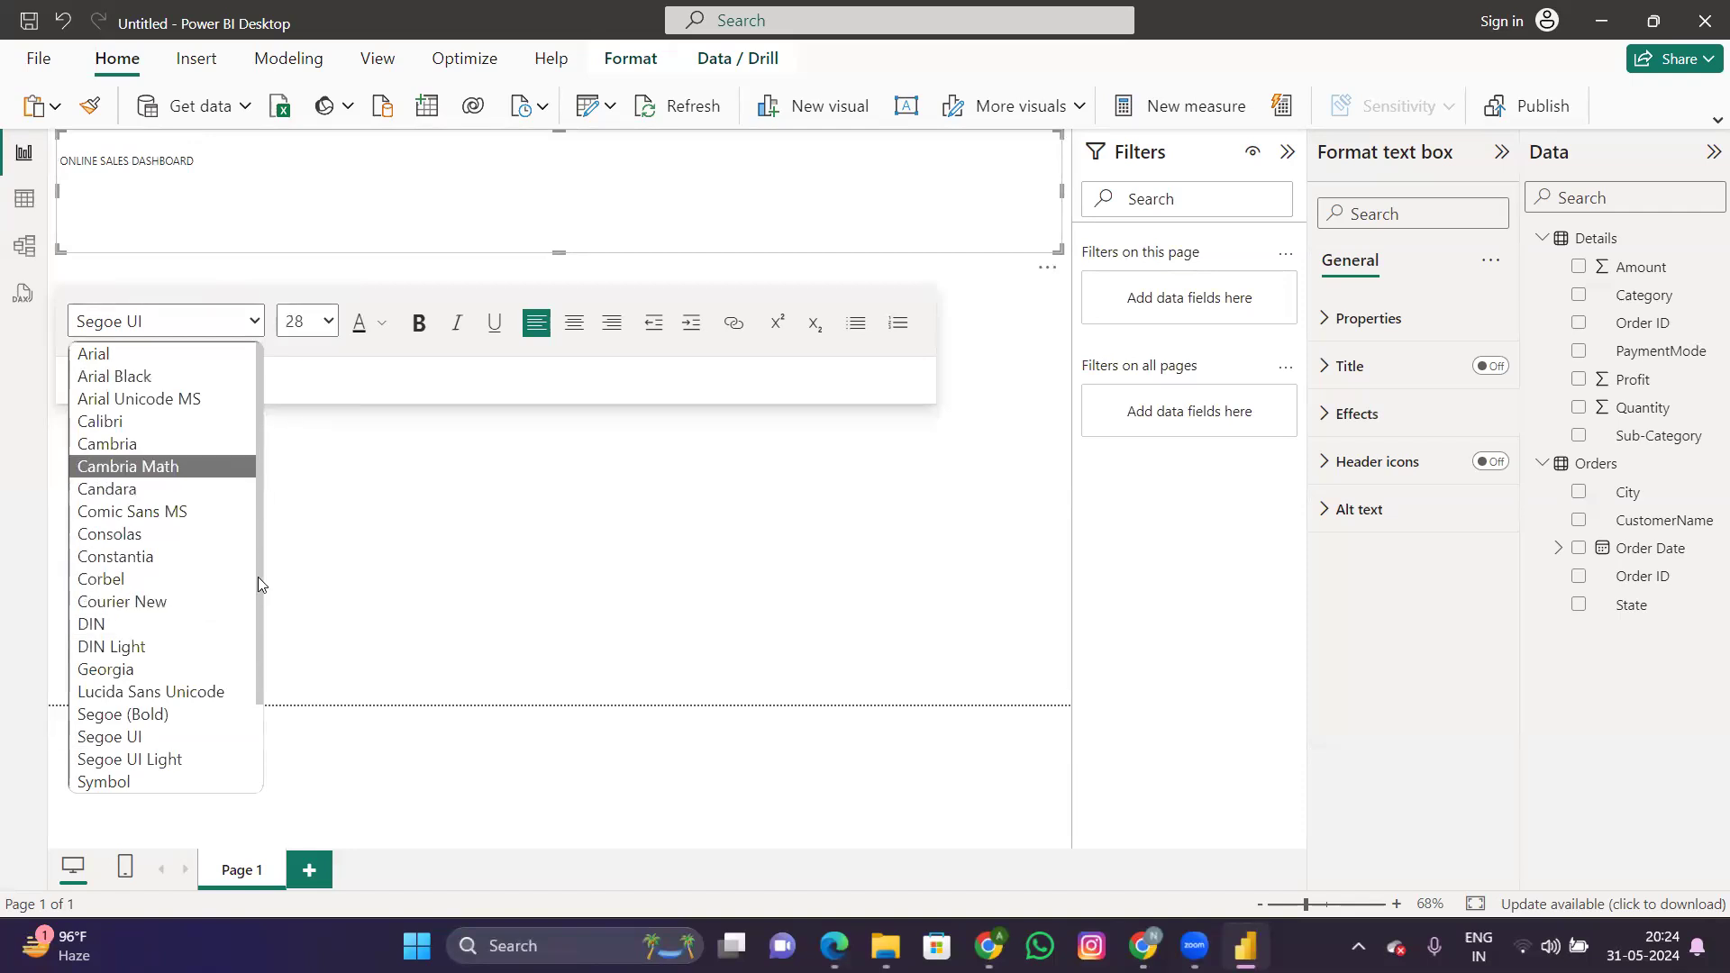
{"action": "scroll", "coordinate": [177, 387], "scroll_direction": "down", "scroll_amount": 3}
{"action": "scroll", "coordinate": [176, 396], "scroll_direction": "up", "scroll_amount": 3}
{"action": "left_click", "coordinate": [174, 378]}
{"action": "left_click", "coordinate": [420, 323]}
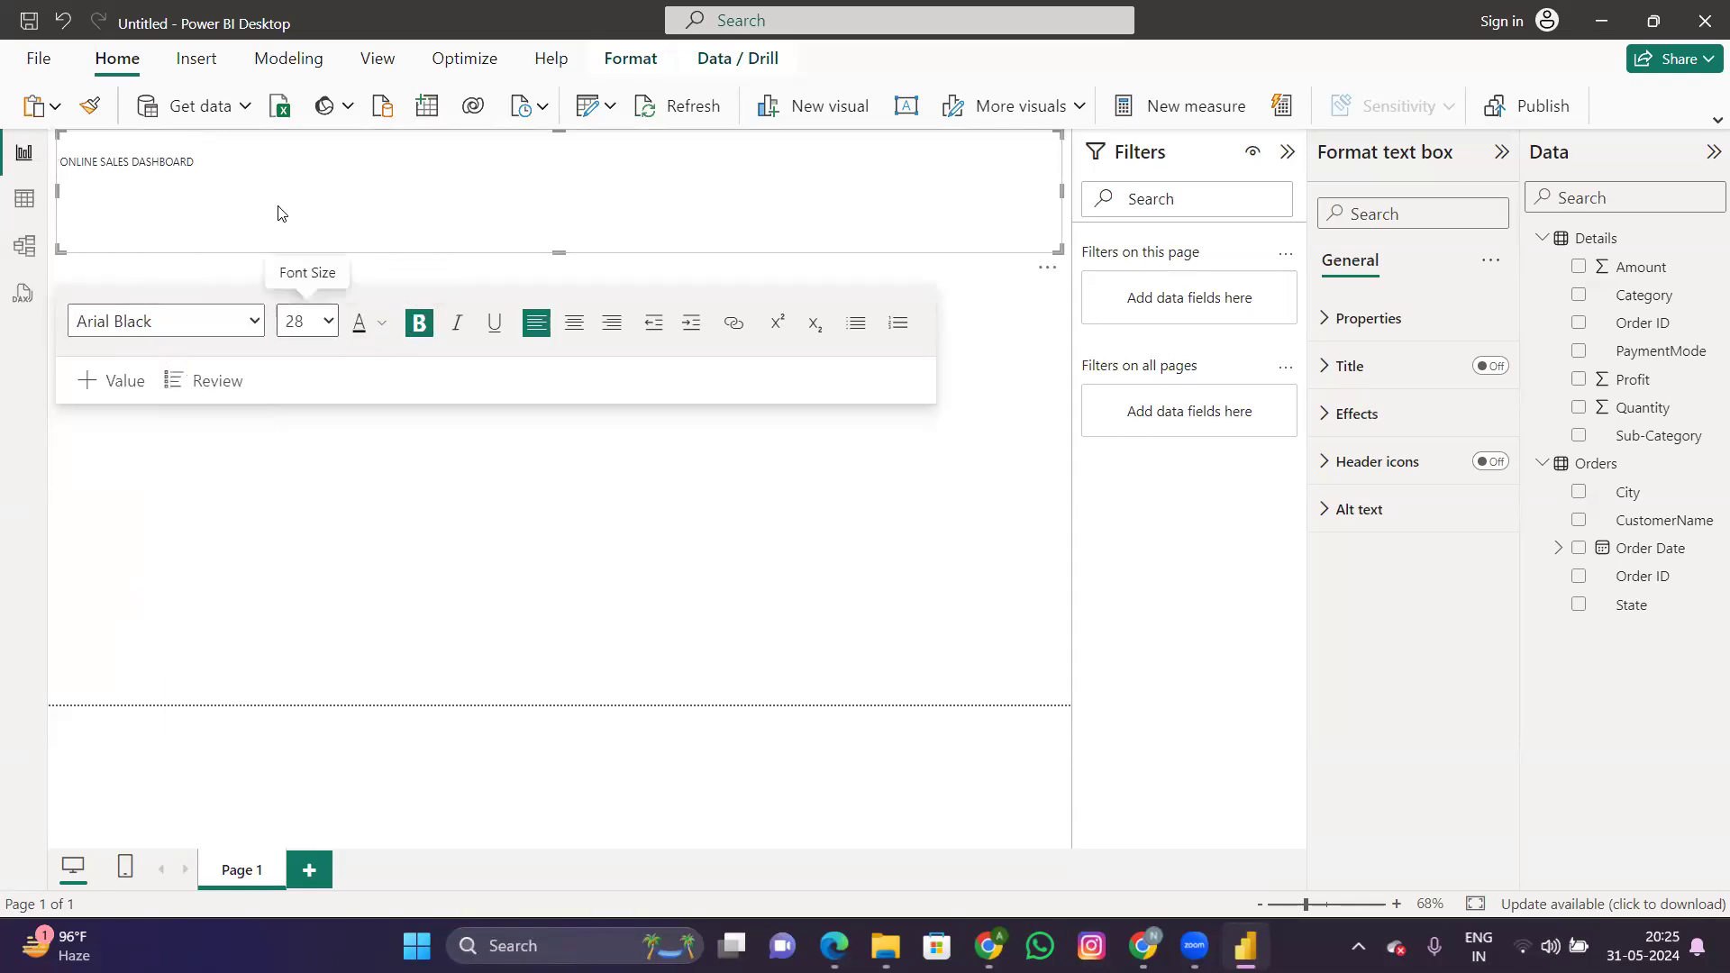
{"action": "left_click_drag", "start_coordinate": [196, 162], "coordinate": [57, 161]}
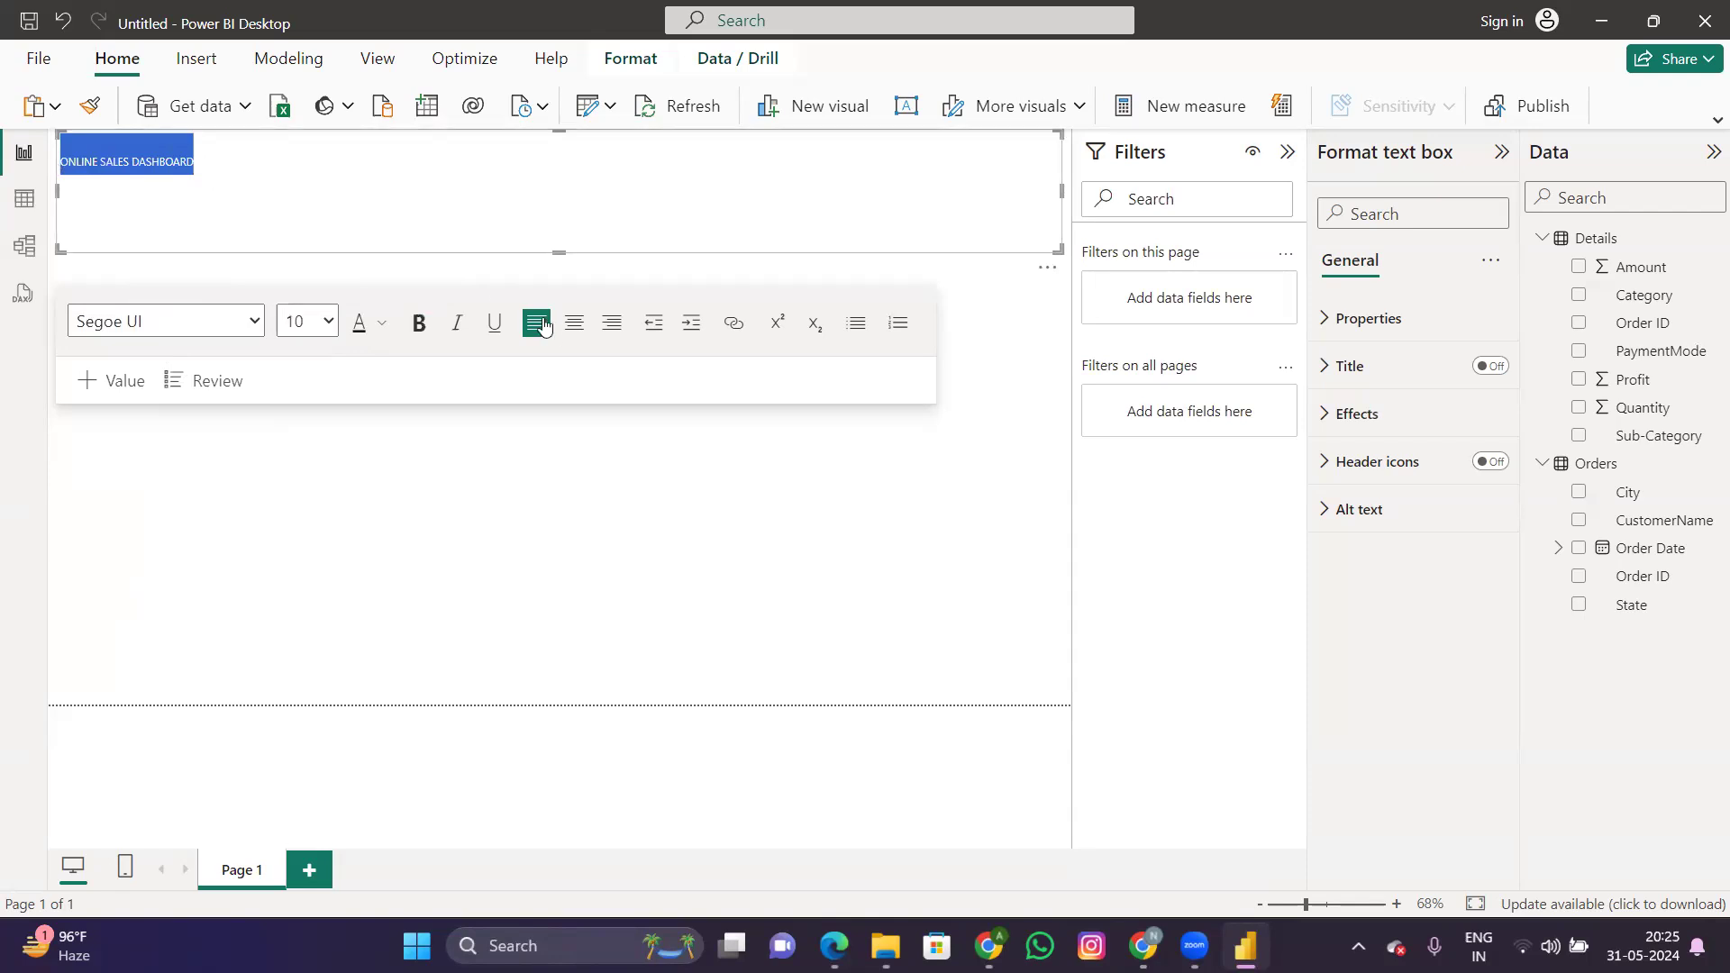
{"action": "left_click", "coordinate": [416, 323]}
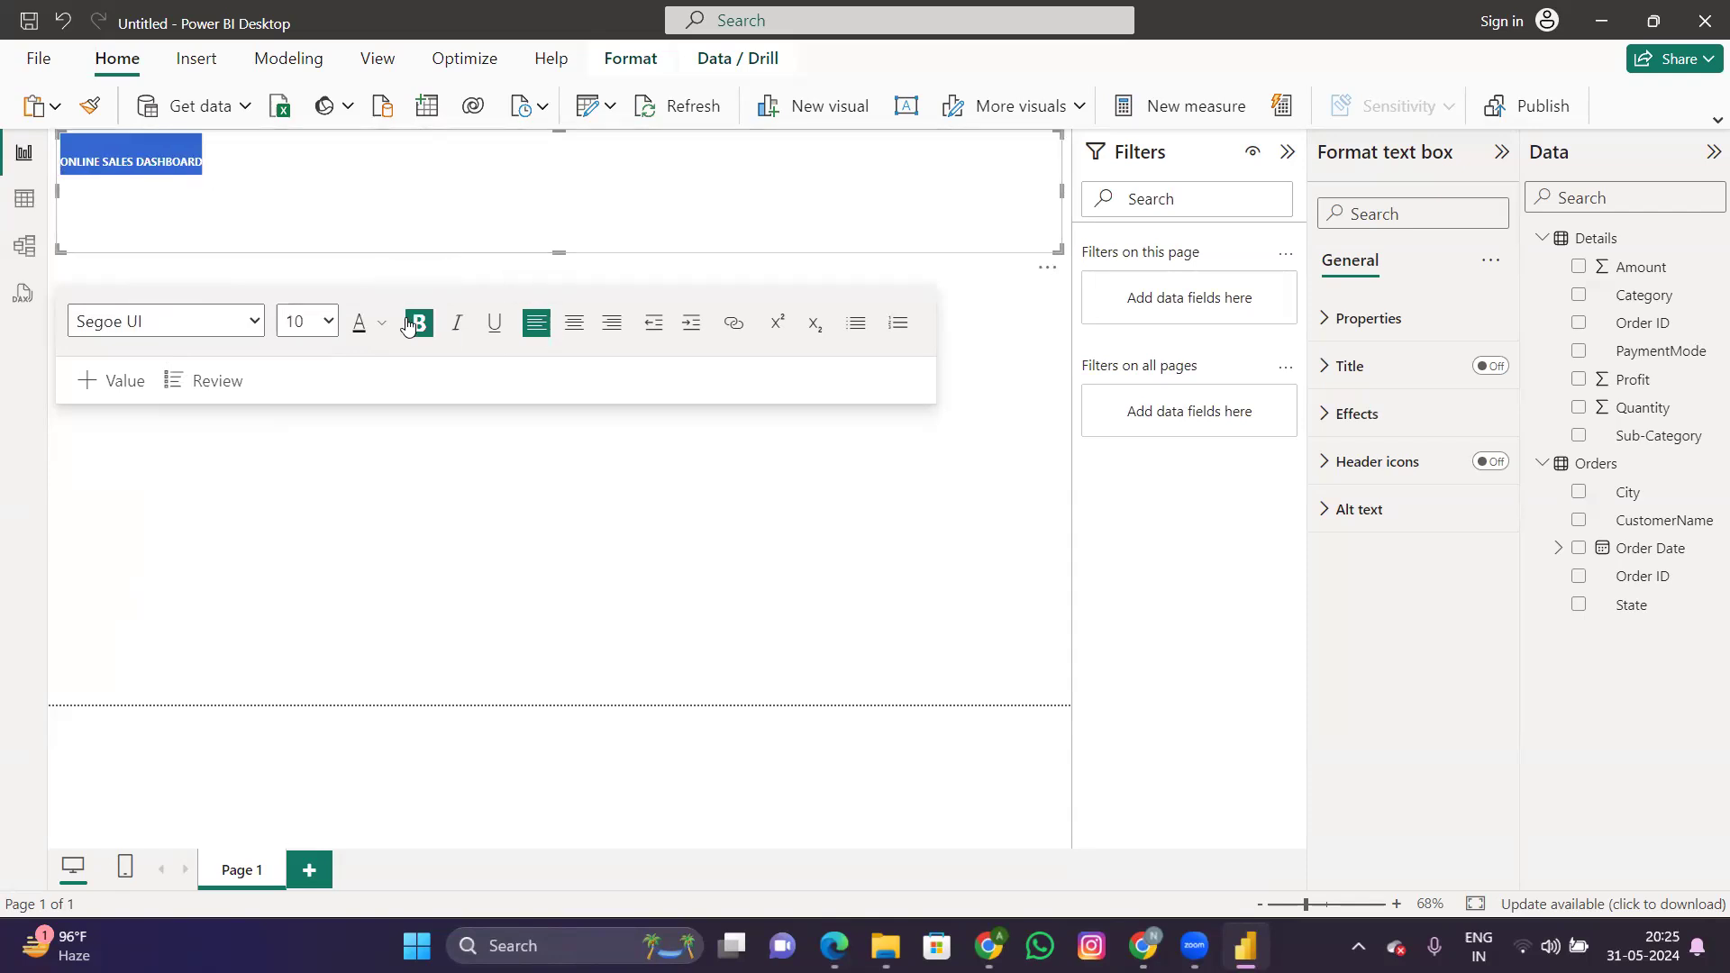
{"action": "left_click", "coordinate": [232, 170]}
Step: Delete the existing title text, set the font size to 28 and re-enter the title as ONLINE SALES DASHBOARD
{"action": "left_click_drag", "start_coordinate": [224, 151], "coordinate": [46, 115]}
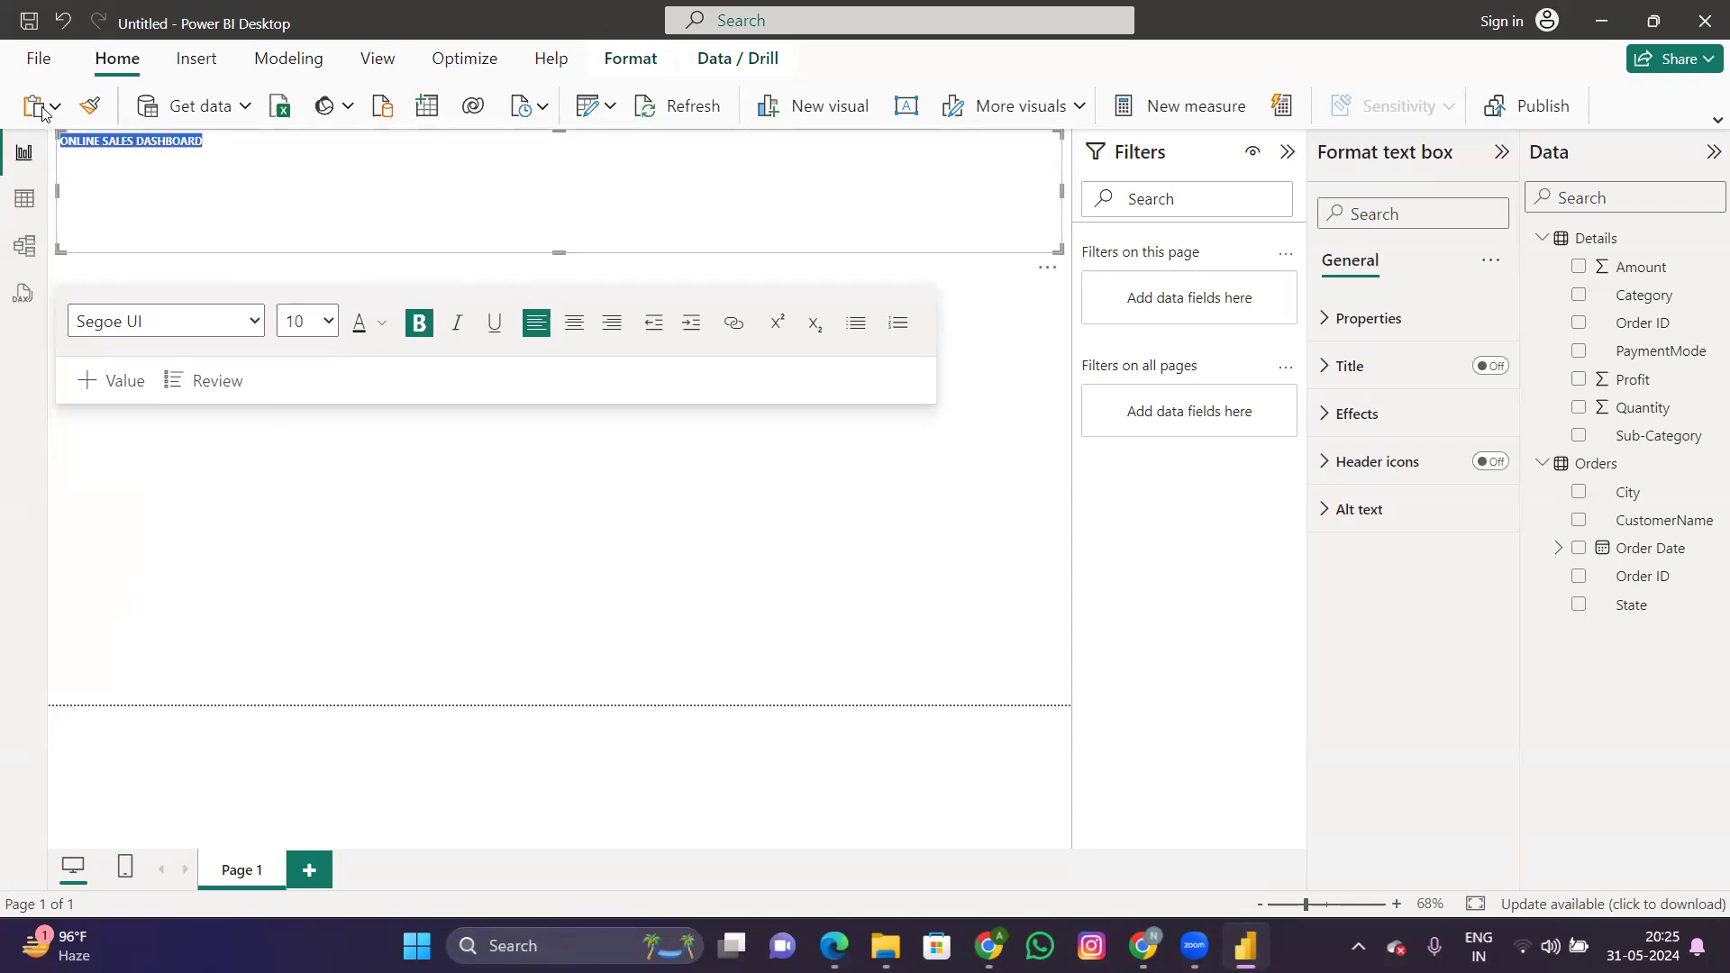
{"action": "key", "text": "BackSpace"}
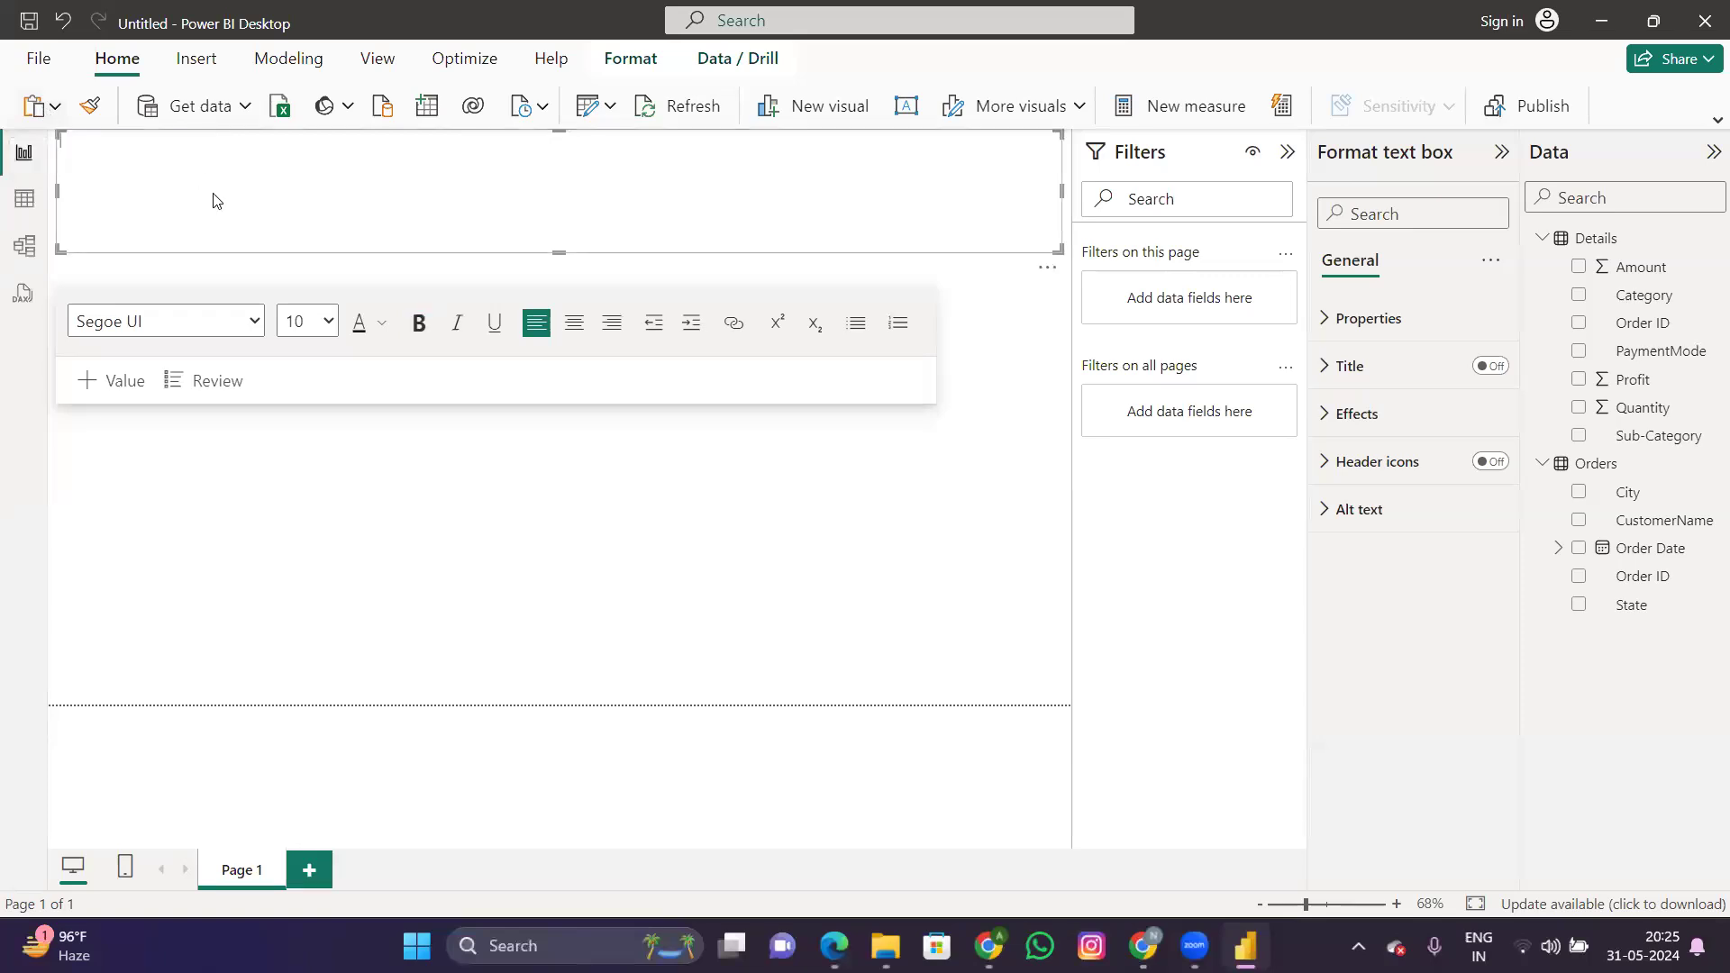
{"action": "left_click", "coordinate": [329, 322]}
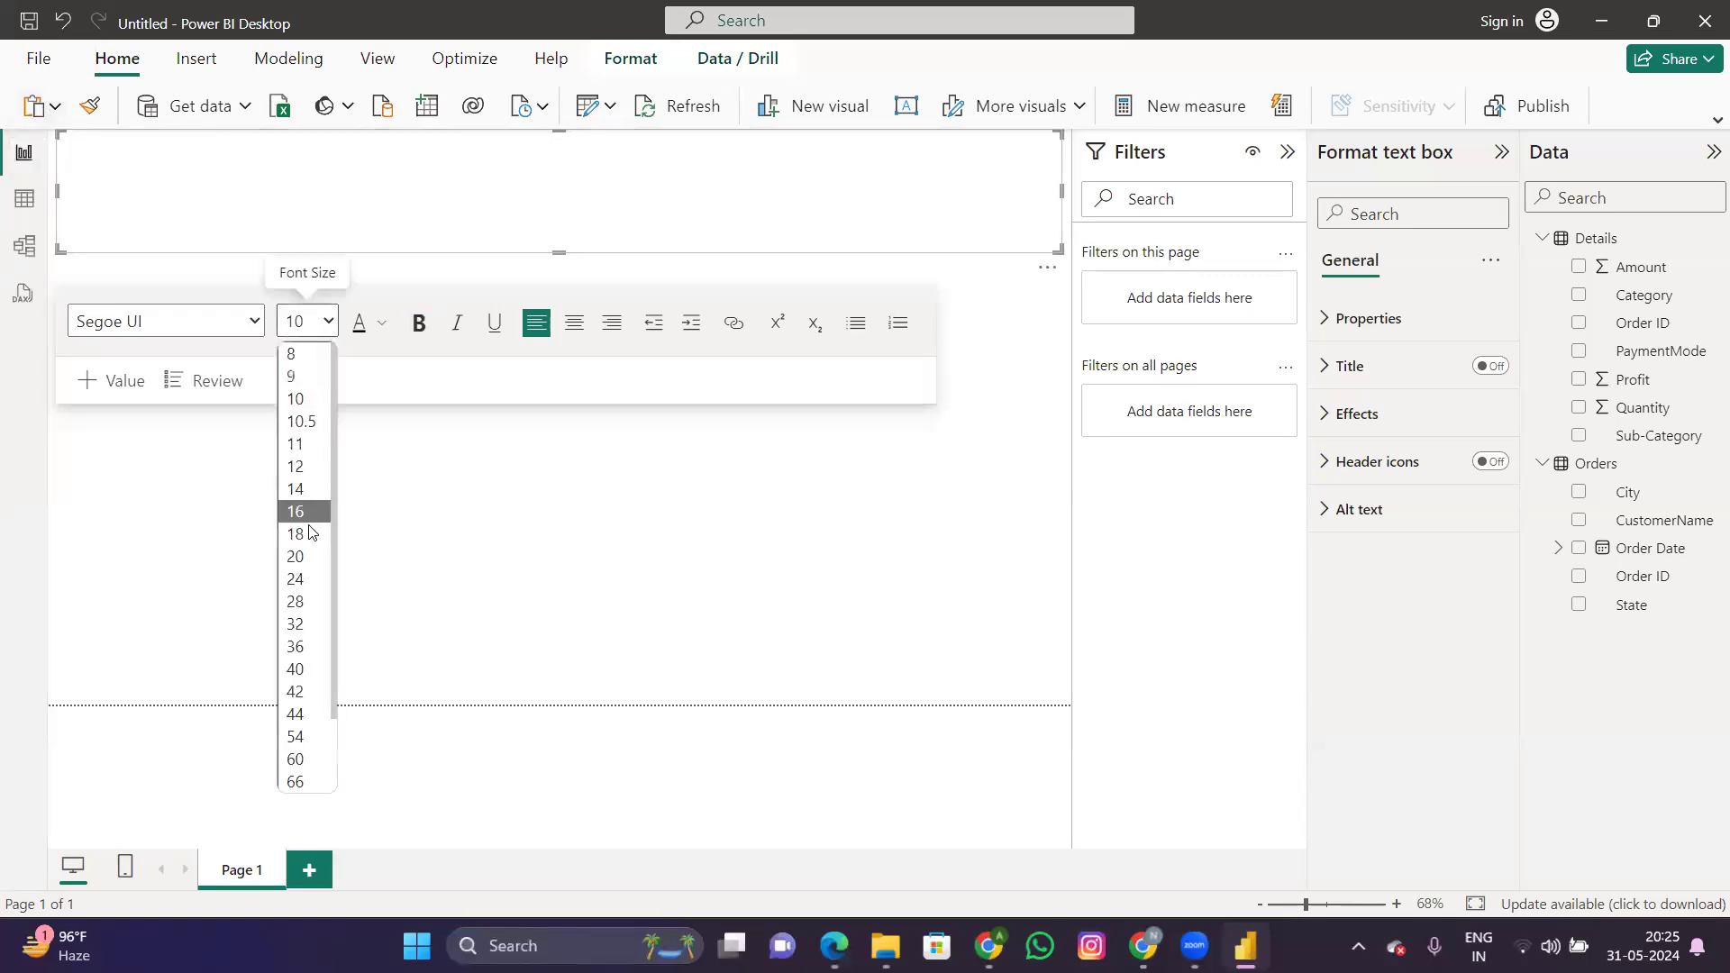
{"action": "left_click", "coordinate": [301, 559]}
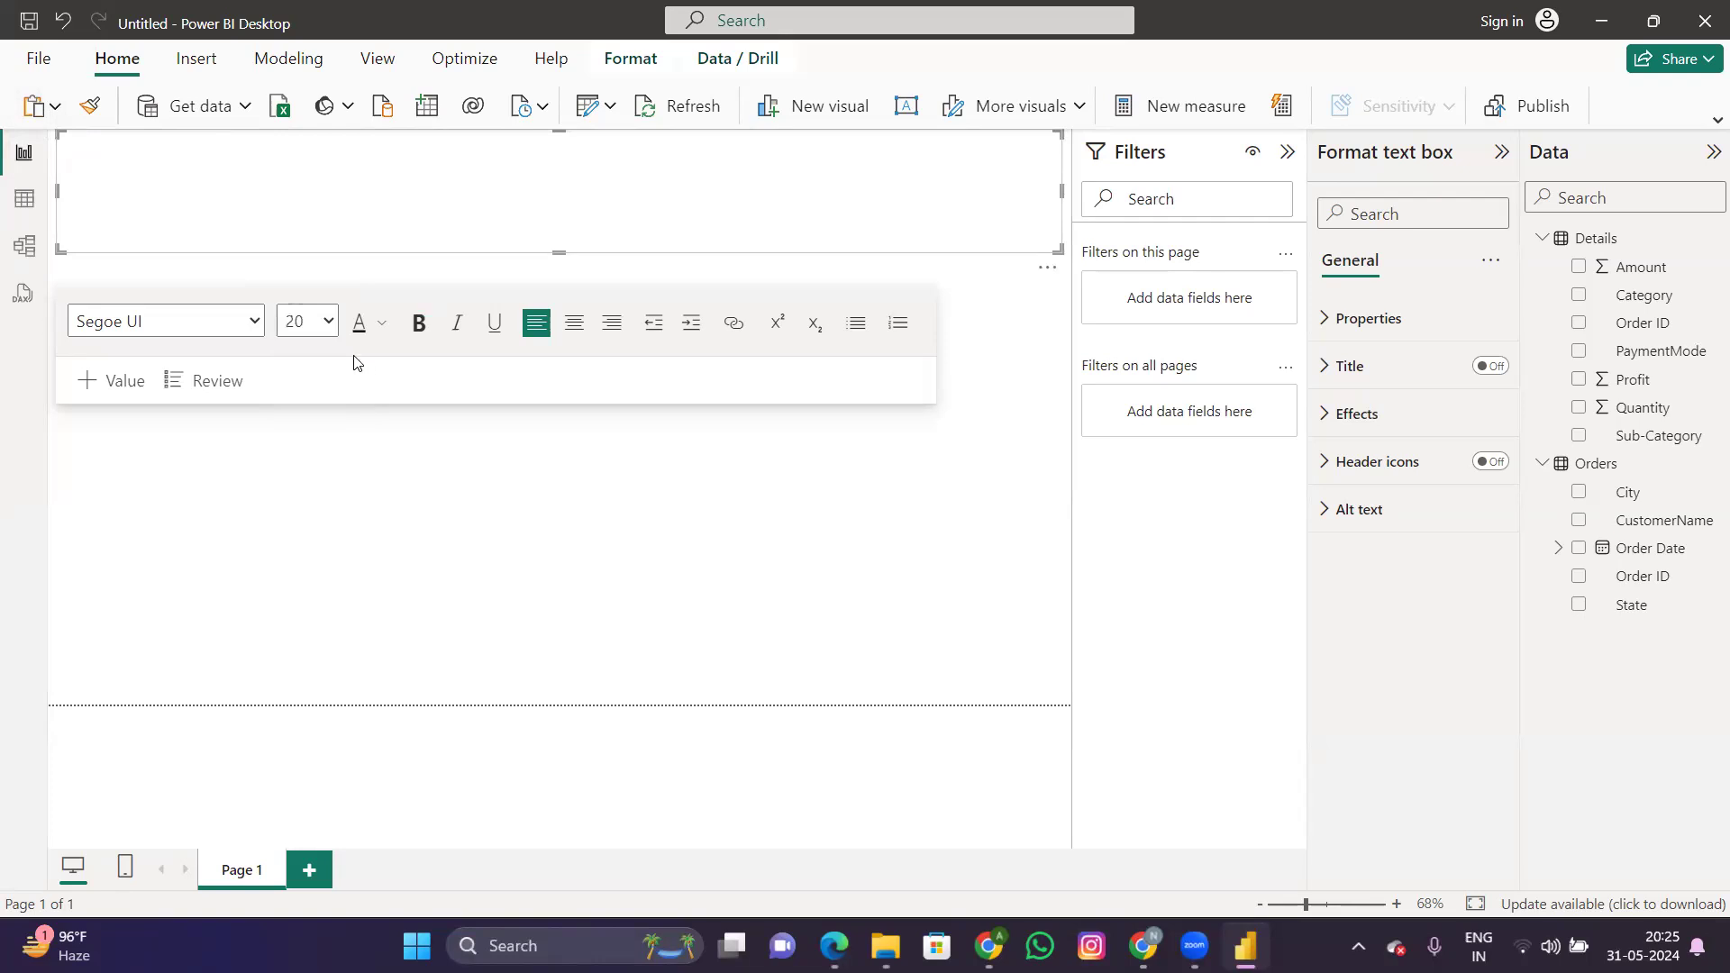
{"action": "left_click", "coordinate": [329, 322]}
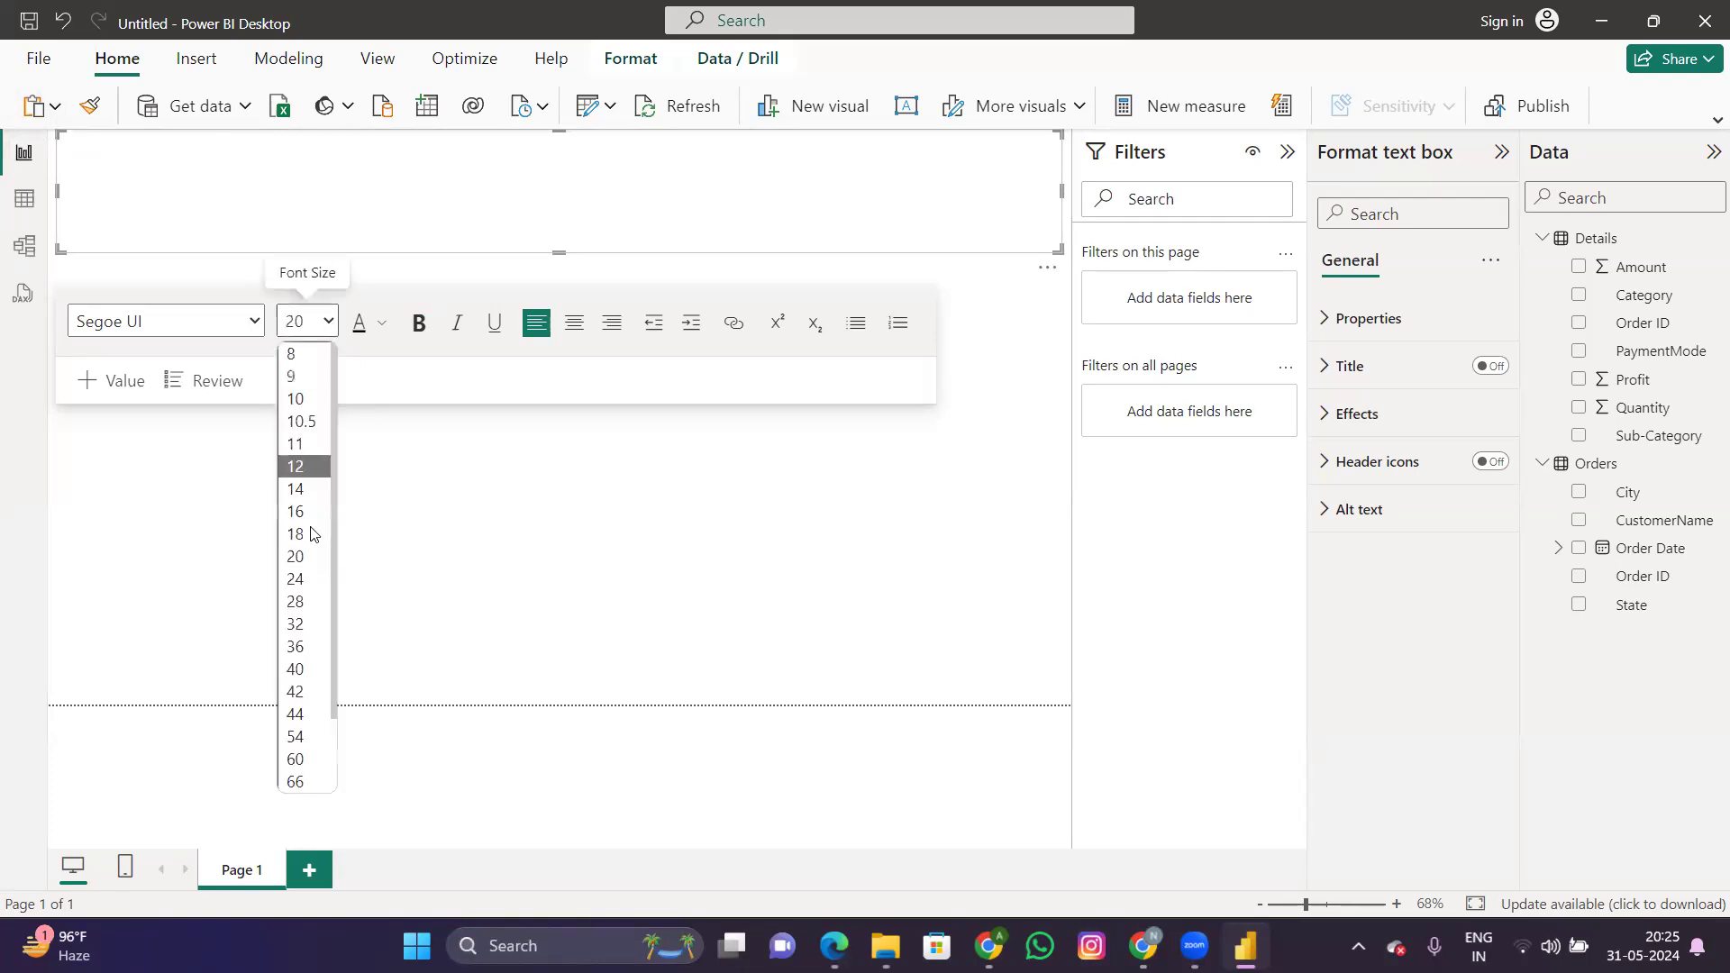
{"action": "left_click", "coordinate": [298, 601]}
{"action": "type", "text": "ONLI"}
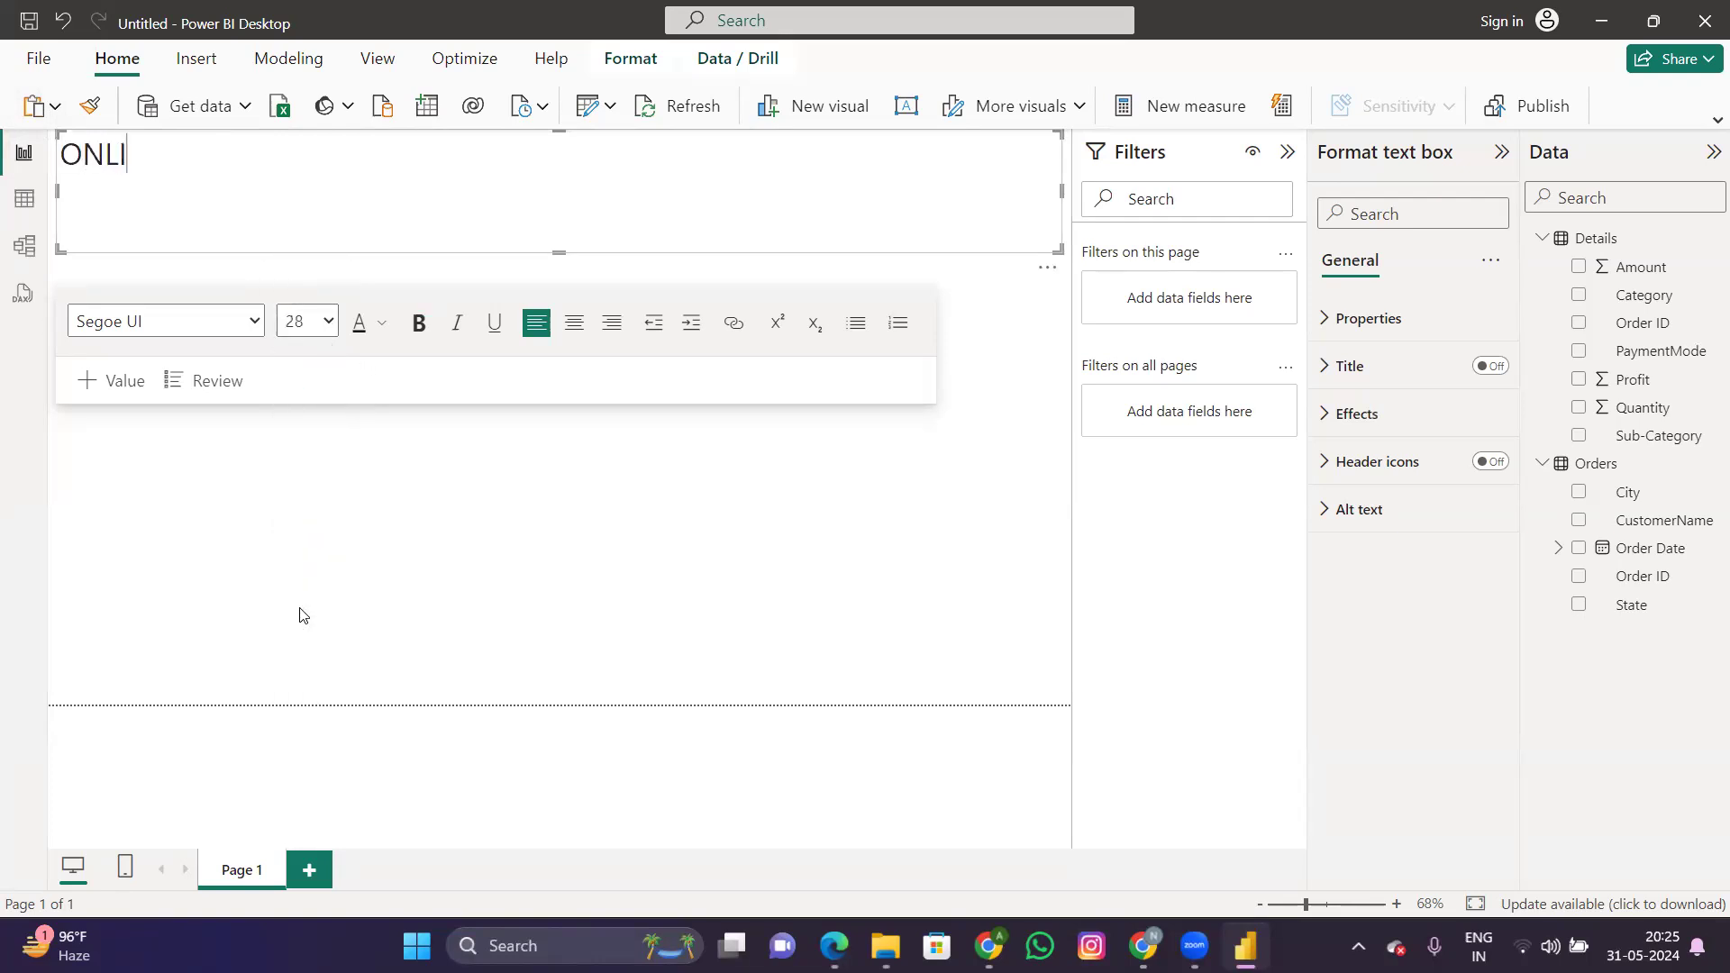
{"action": "type", "text": "NE SALES "}
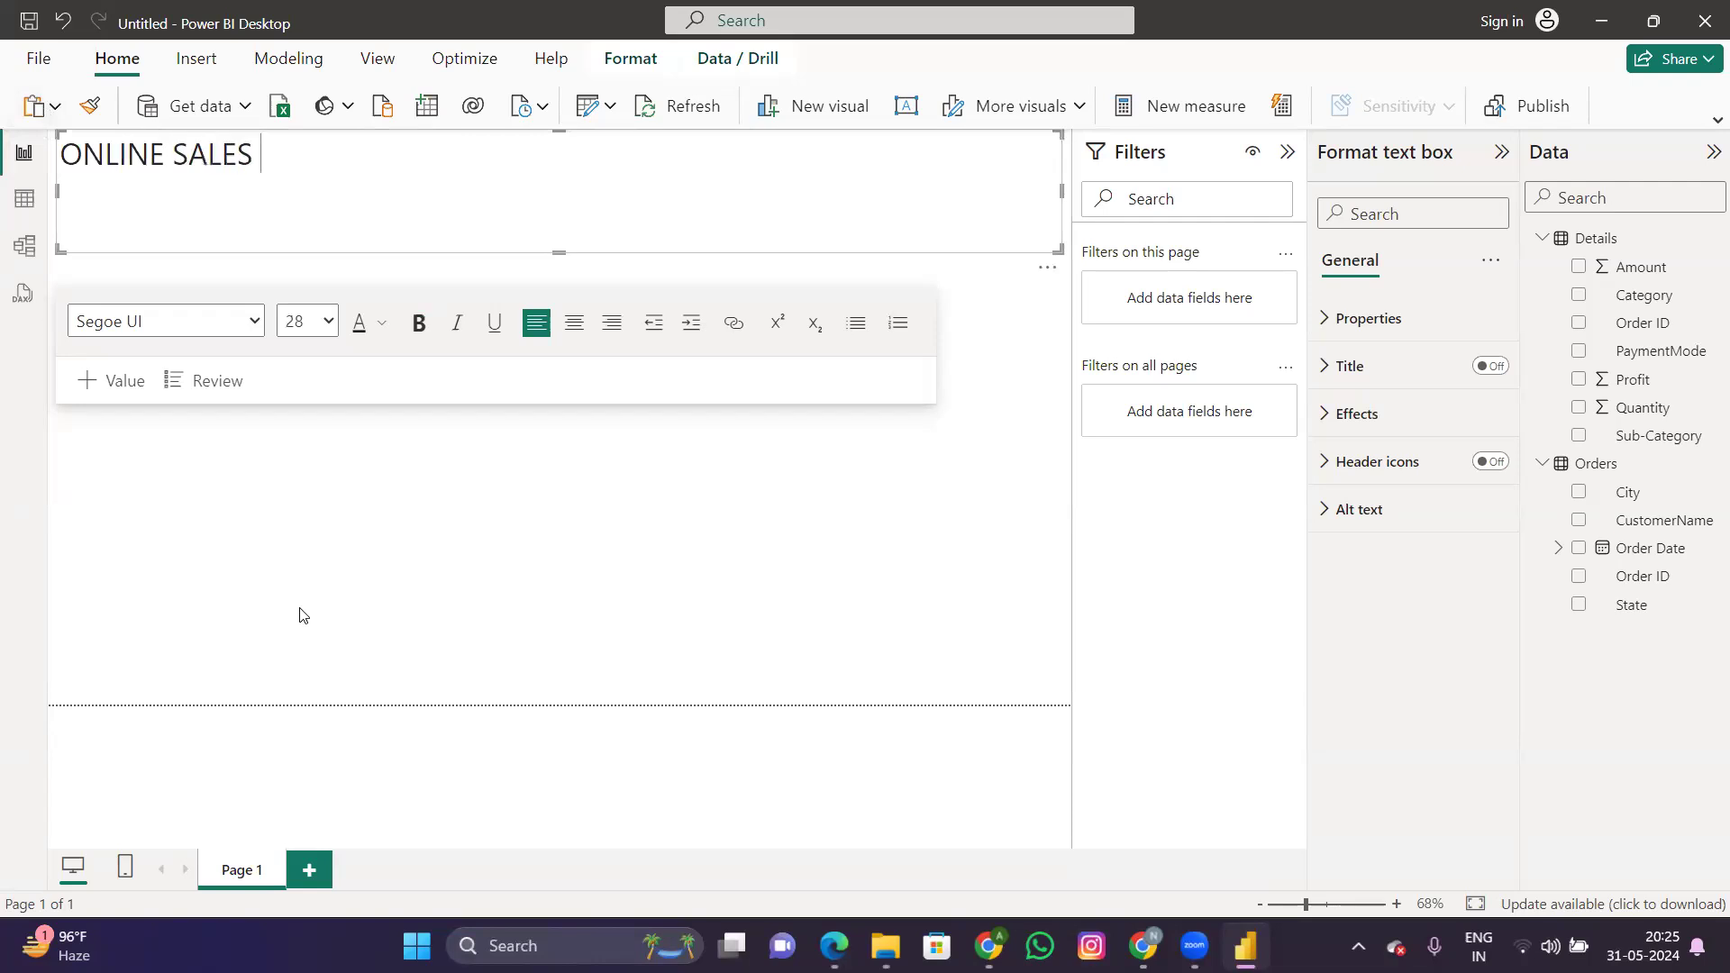
{"action": "type", "text": "DASHBOARD"}
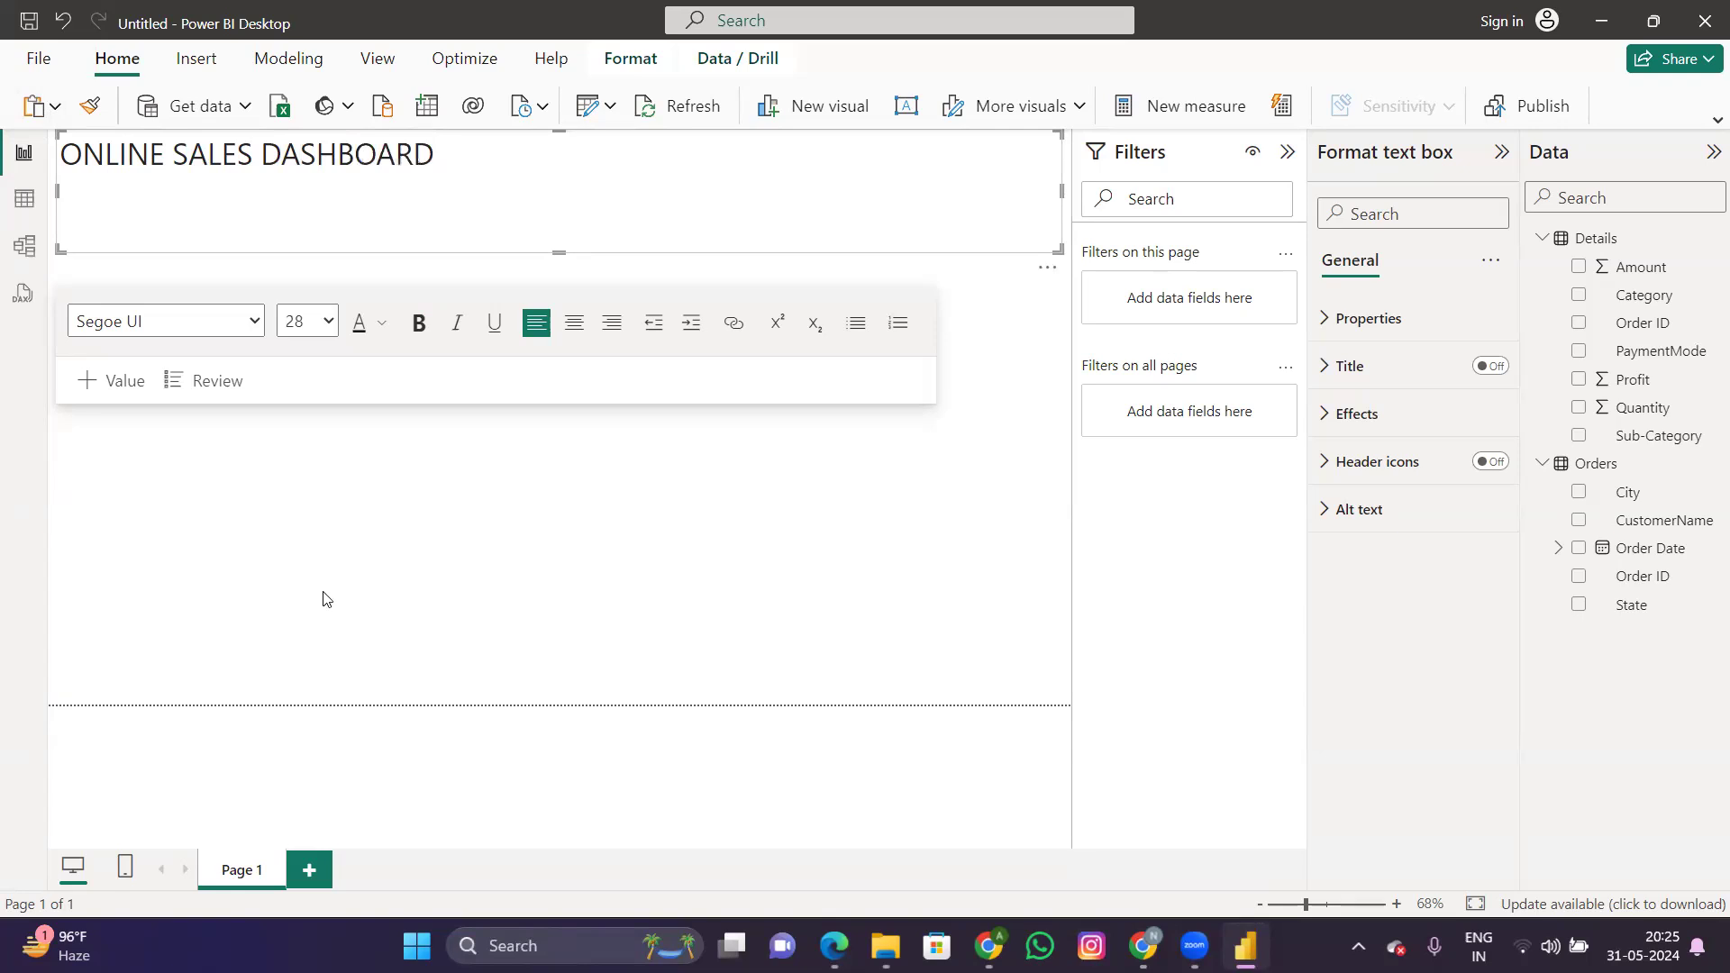
{"action": "key", "text": "Left"}
{"action": "key", "text": "Left"}
{"action": "key", "text": "Left"}
{"action": "key", "text": "Left"}
{"action": "key", "text": "Left"}
{"action": "key", "text": "Left"}
{"action": "key", "text": "Left"}
{"action": "key", "text": "Left"}
{"action": "key", "text": "Left"}
{"action": "key", "text": "Left"}
{"action": "key", "text": "Left"}
{"action": "key", "text": "Left"}
{"action": "key", "text": "Left"}
{"action": "key", "text": "Left"}
{"action": "key", "text": "Left"}
{"action": "key", "text": "Left"}
{"action": "key", "text": "Left"}
{"action": "key", "text": "Left"}
{"action": "key", "text": "Left"}
{"action": "key", "text": "Left"}
Step: Centre the title in its text box and reduce the box's height to fit the single line of text
{"action": "left_click", "coordinate": [442, 161]}
{"action": "left_click", "coordinate": [574, 322]}
{"action": "left_click_drag", "start_coordinate": [558, 250], "coordinate": [571, 180]}
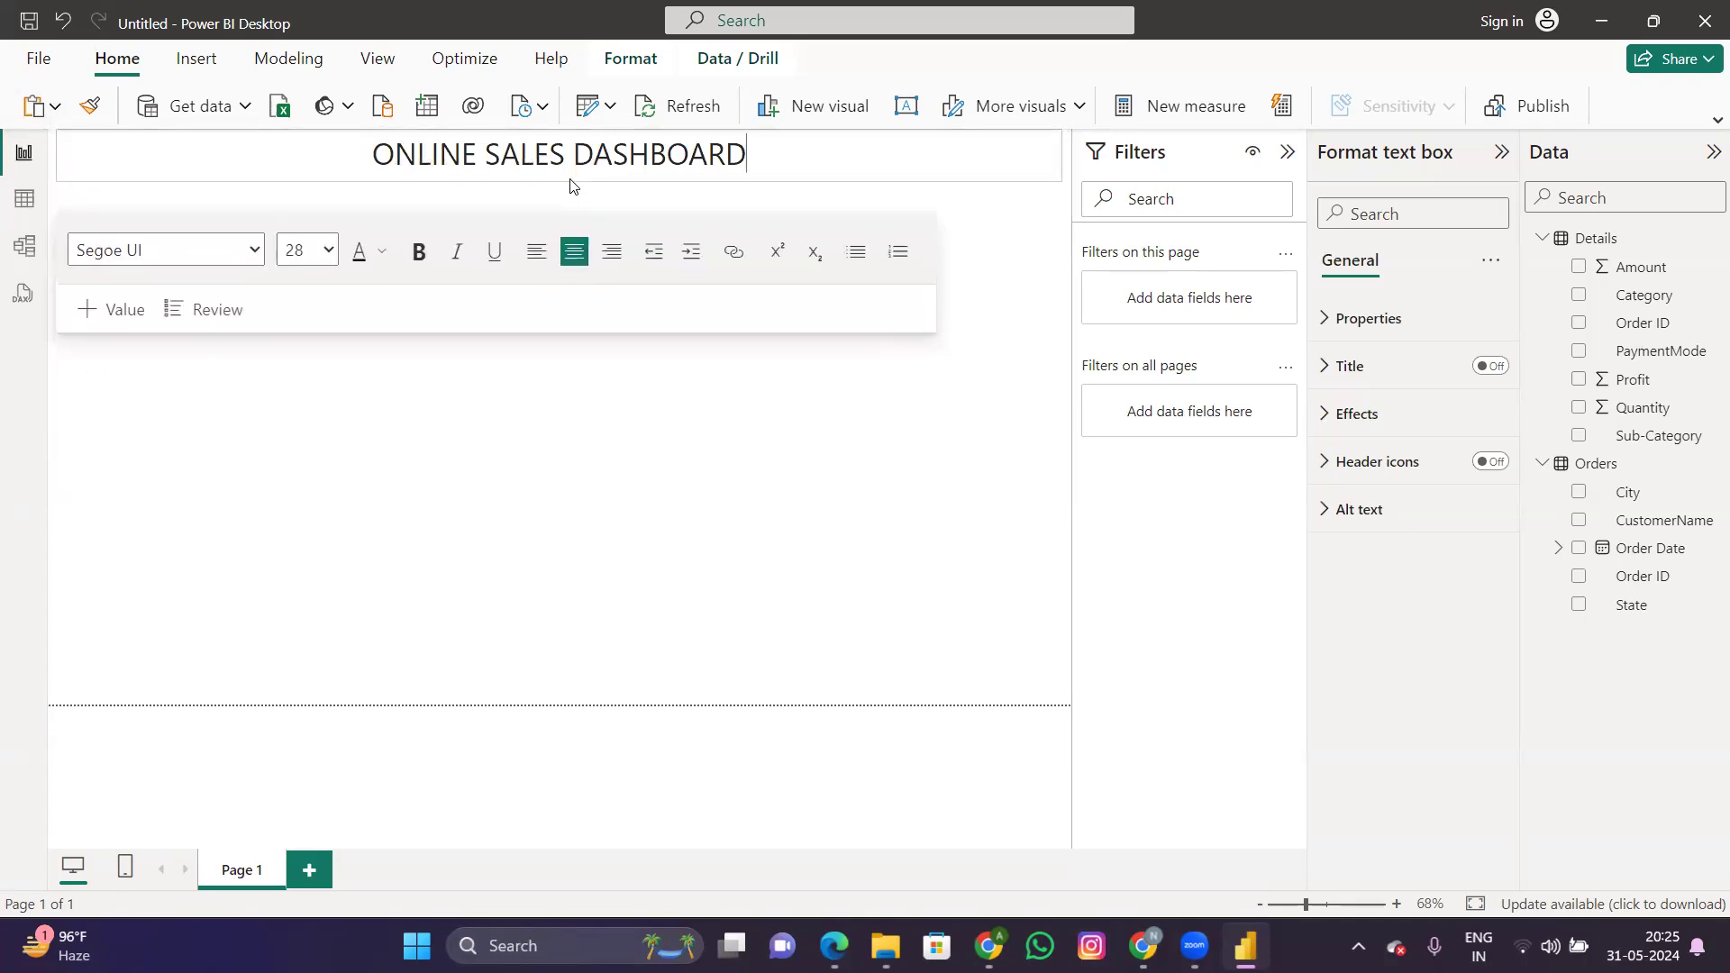
{"action": "left_click", "coordinate": [608, 406]}
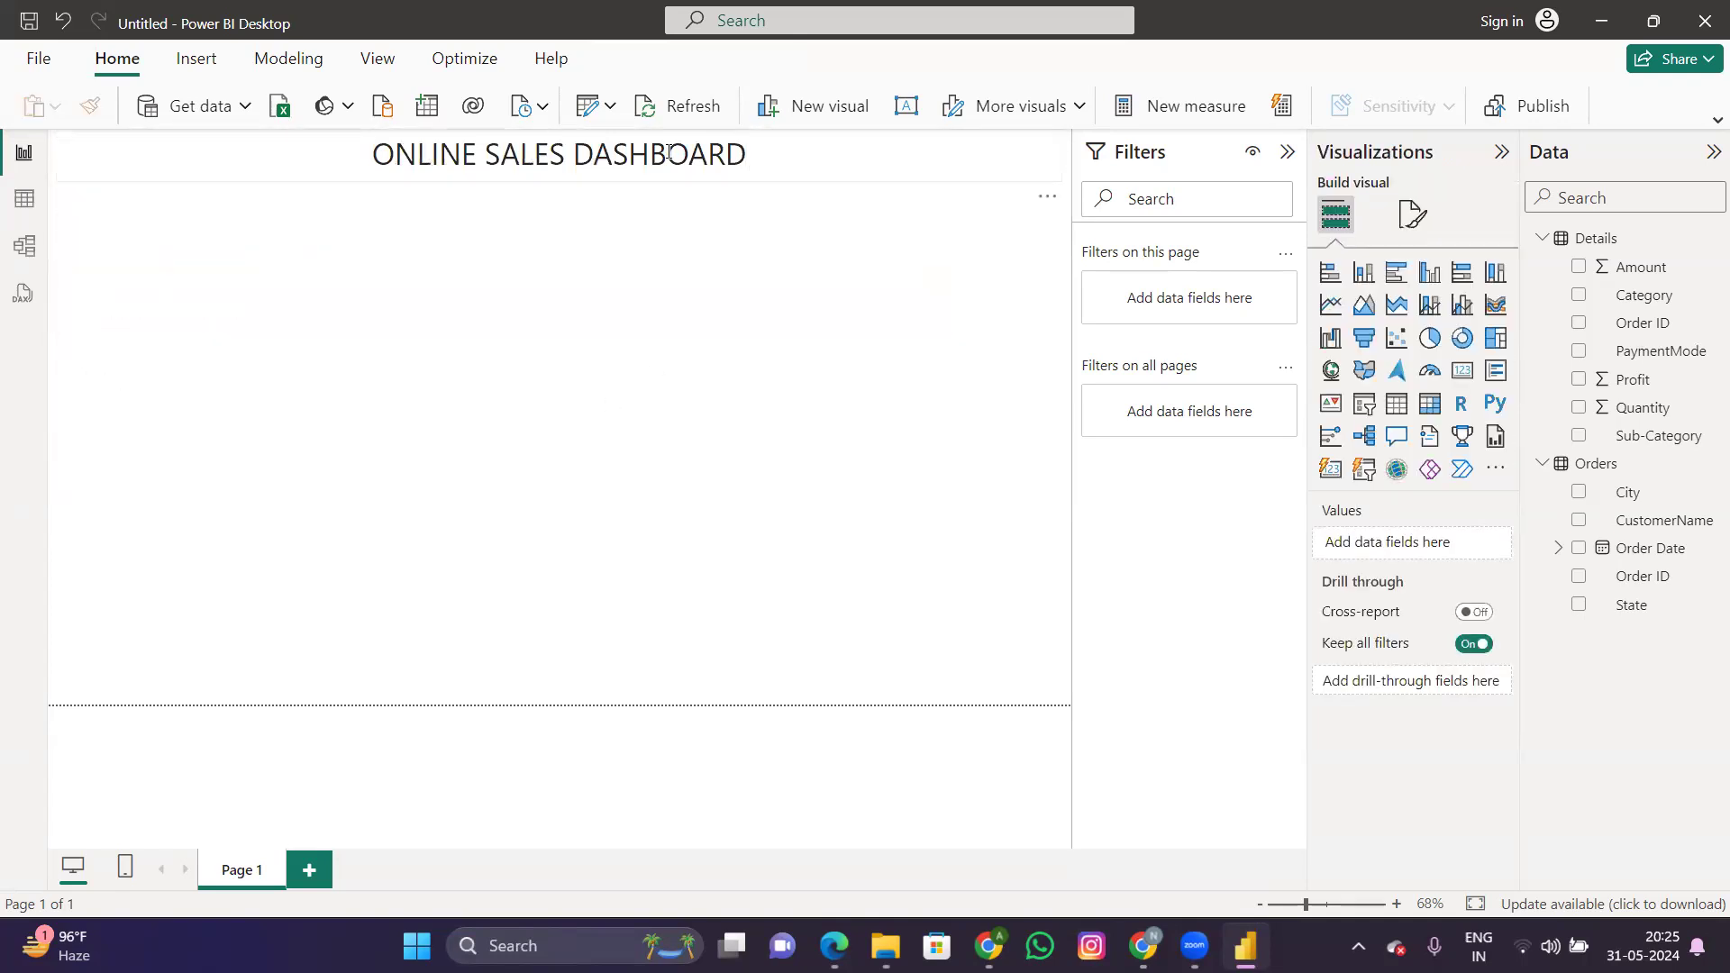
Step: Make the whole ONLINE SALES DASHBOARD title bold
{"action": "left_click", "coordinate": [811, 161]}
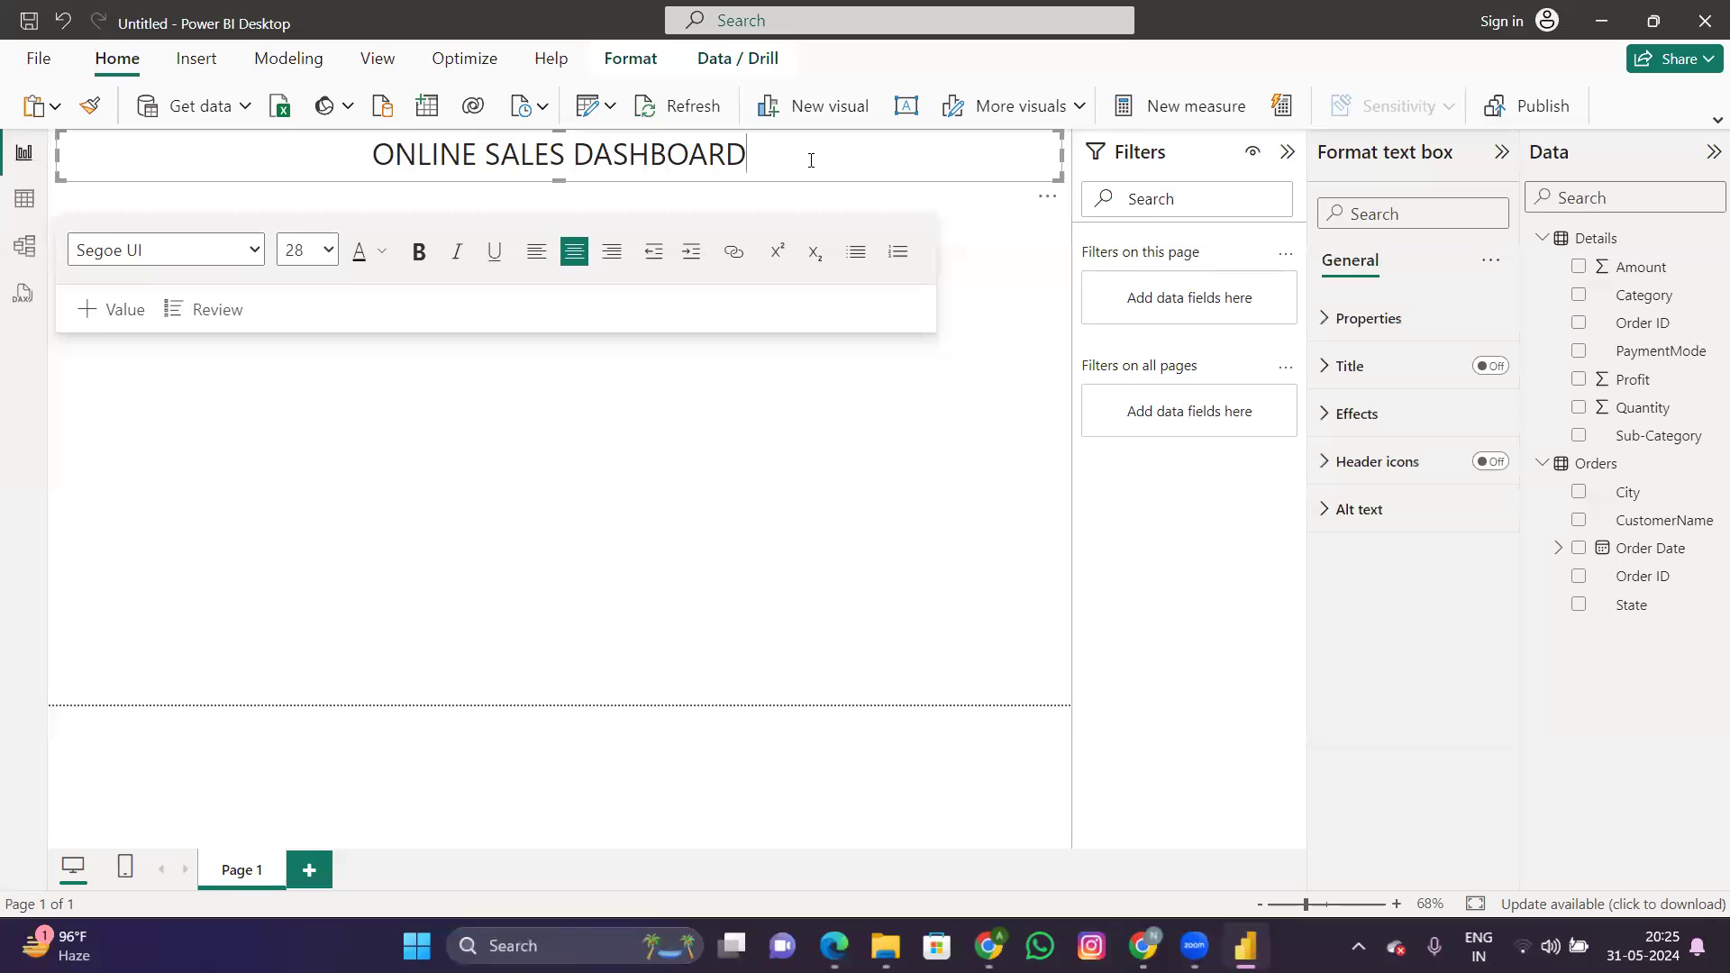
{"action": "left_click", "coordinate": [419, 251]}
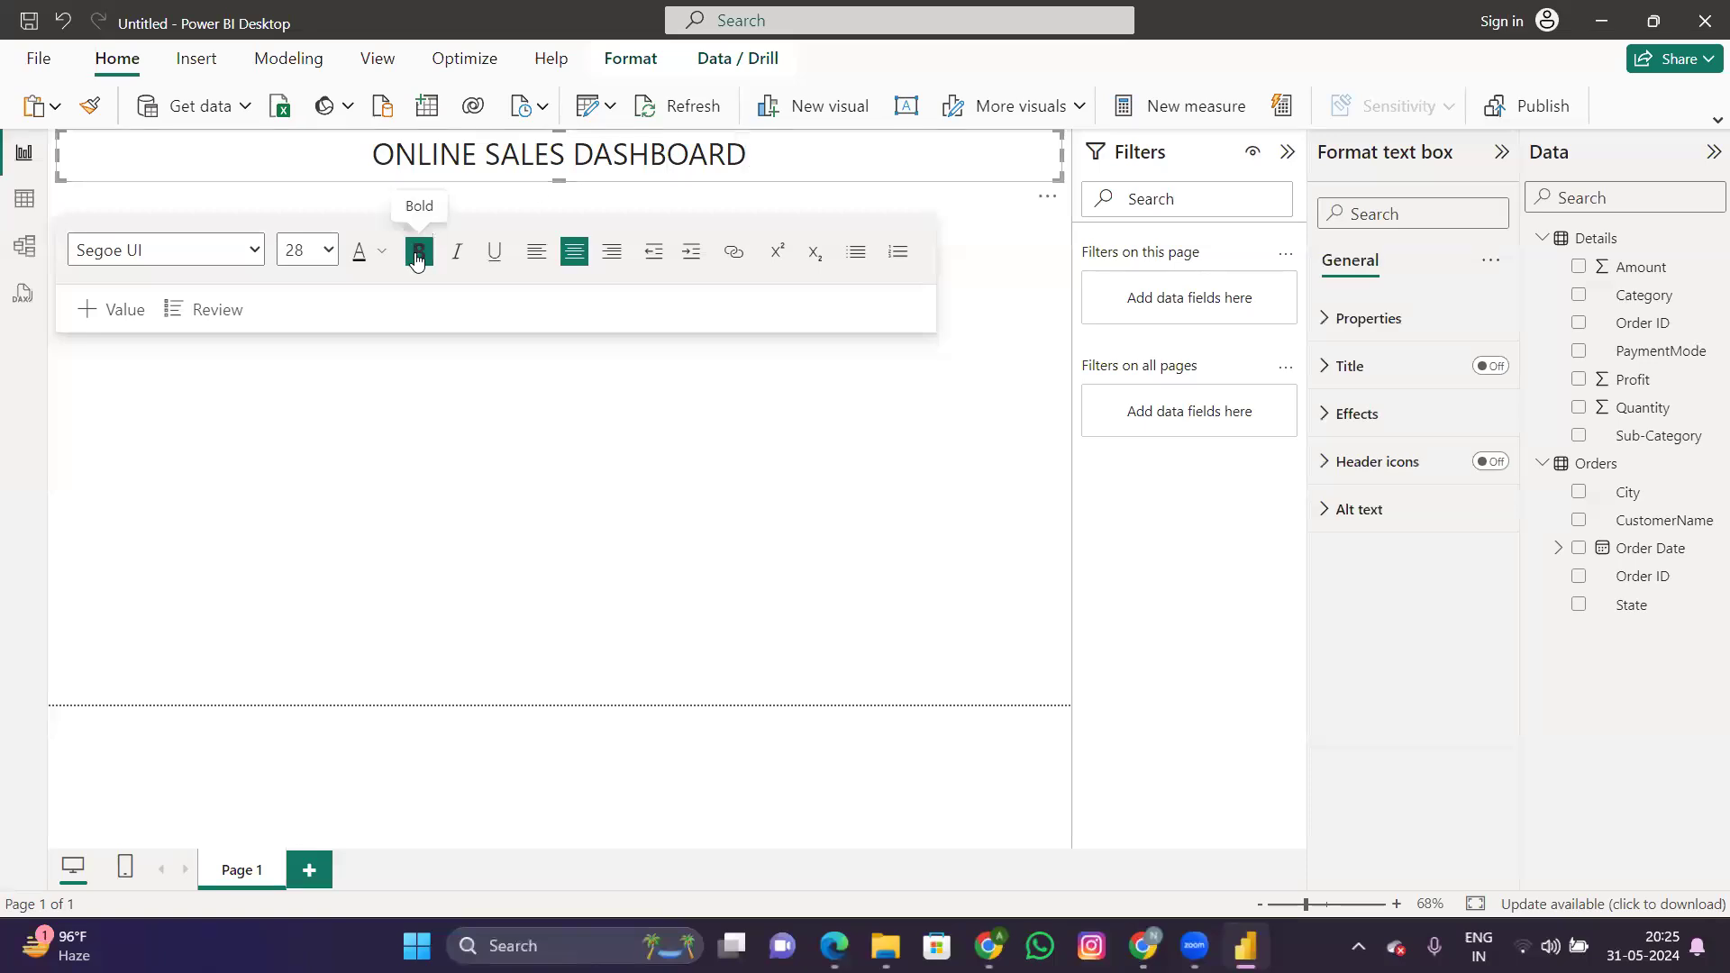
{"action": "left_click_drag", "start_coordinate": [750, 155], "coordinate": [372, 155]}
{"action": "left_click", "coordinate": [420, 254]}
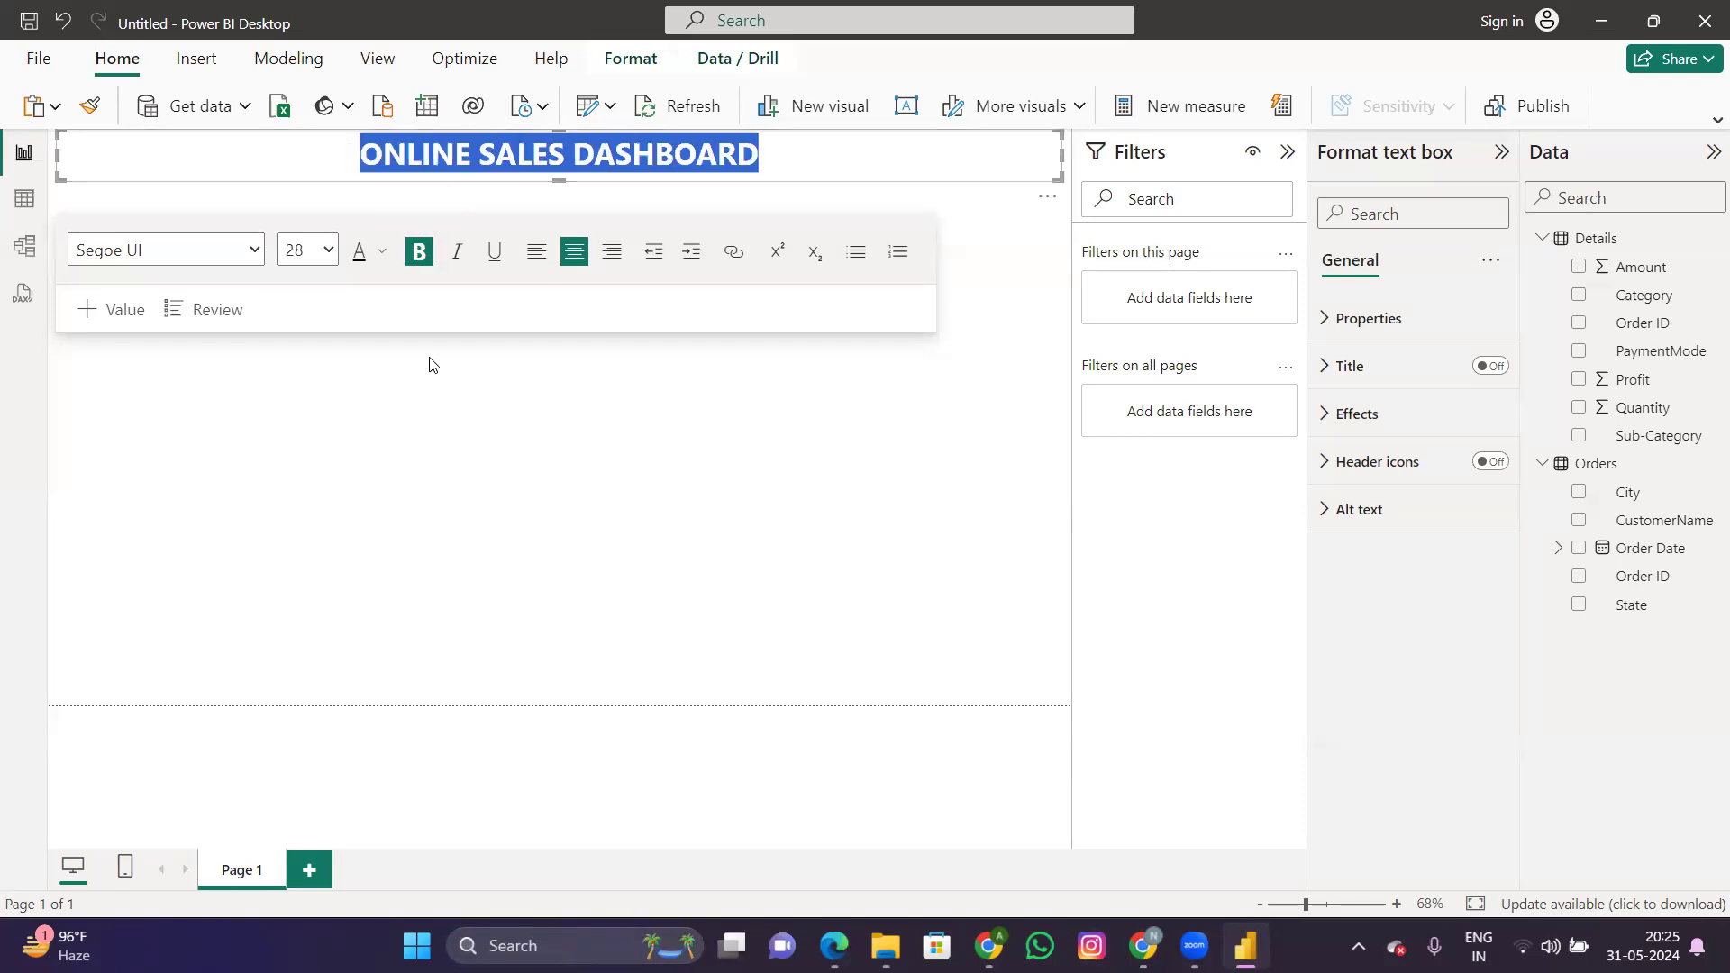
{"action": "left_click", "coordinate": [1005, 232]}
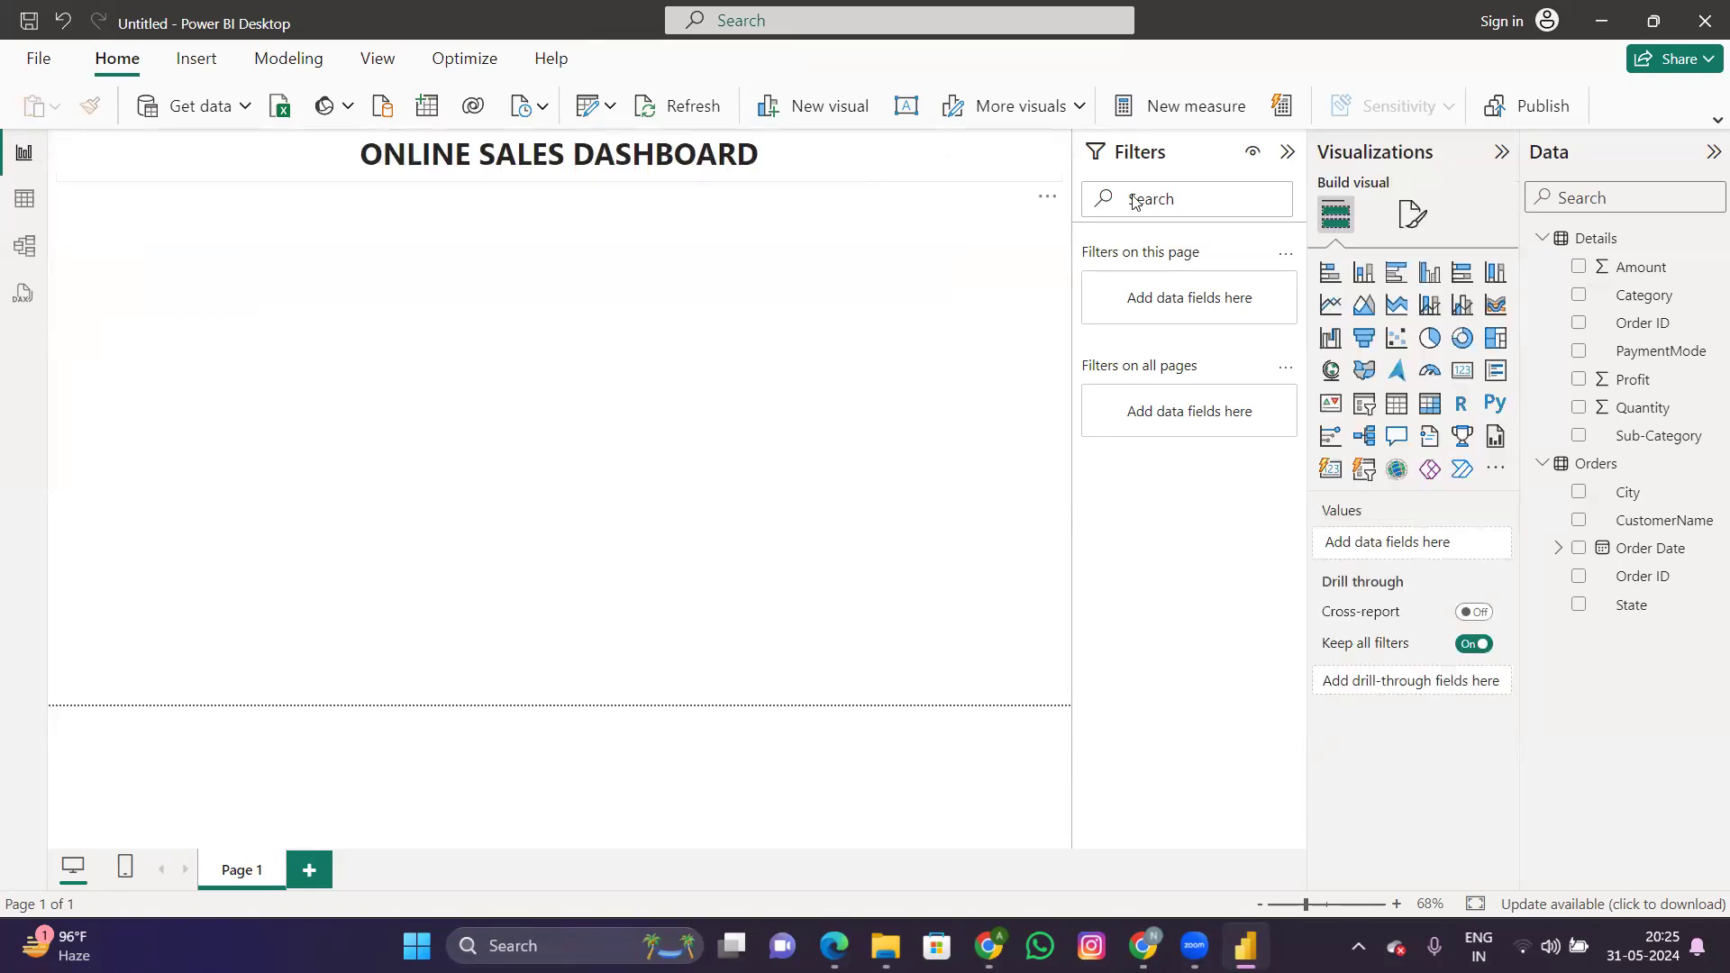
Step: Fill the title text box's background with purple, then replace it with the pink theme colour #E044A7
{"action": "left_click", "coordinate": [1409, 216]}
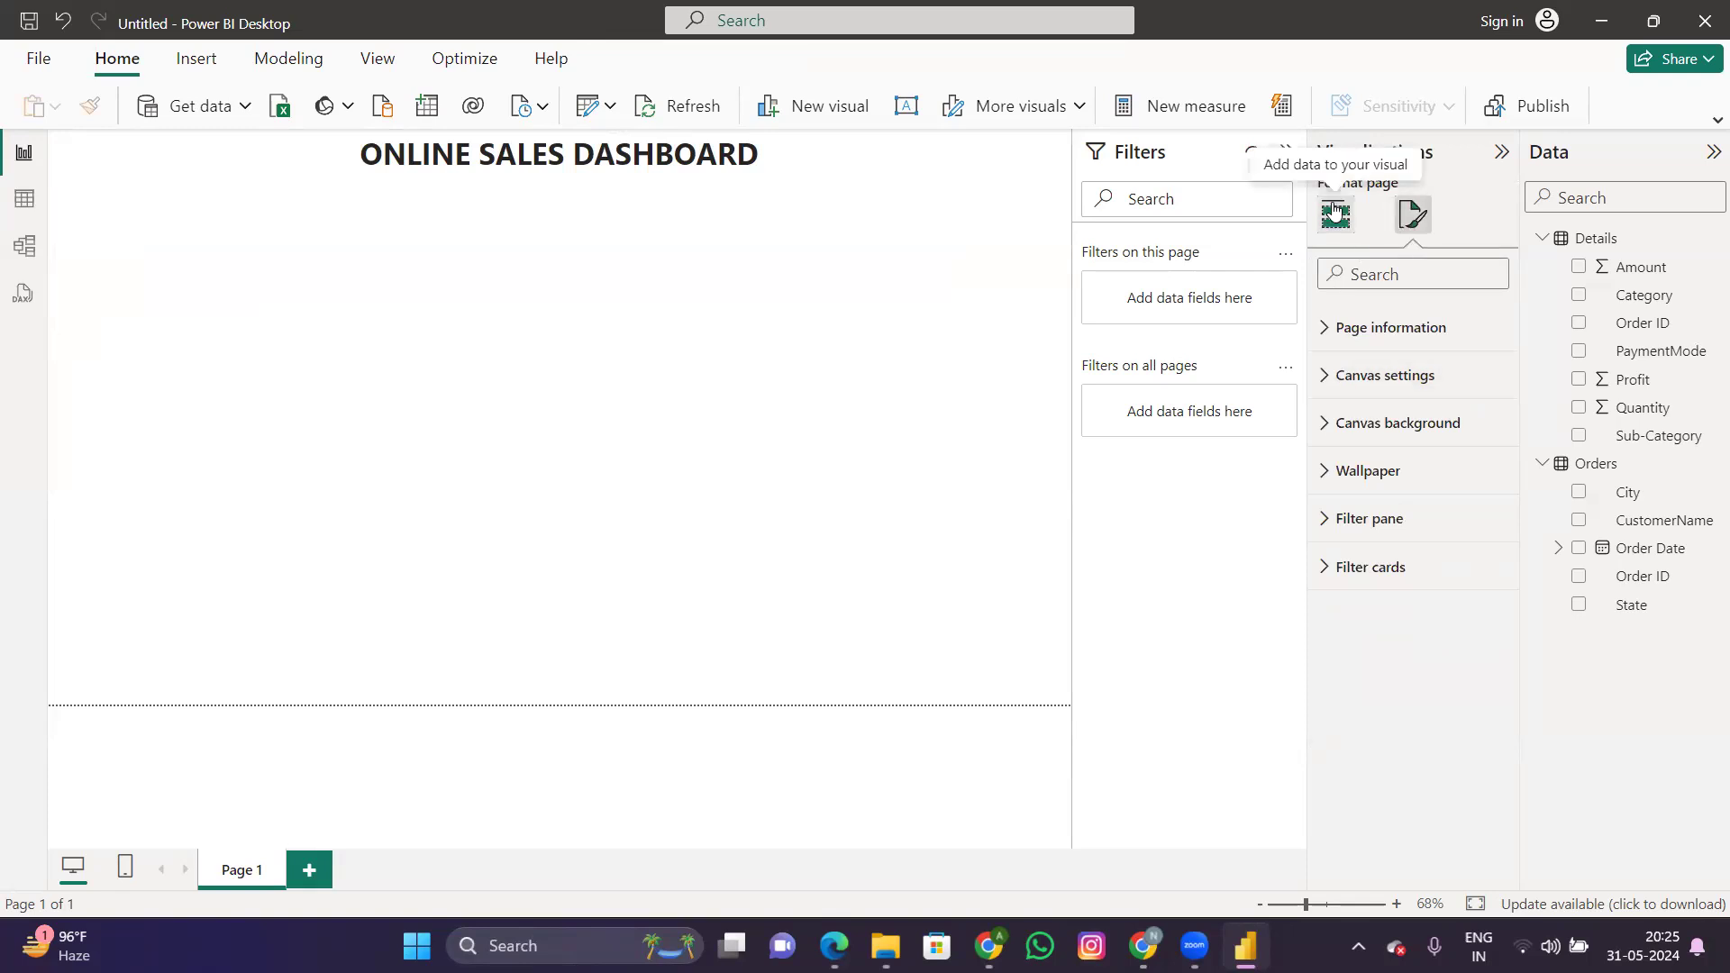
{"action": "left_click", "coordinate": [820, 164]}
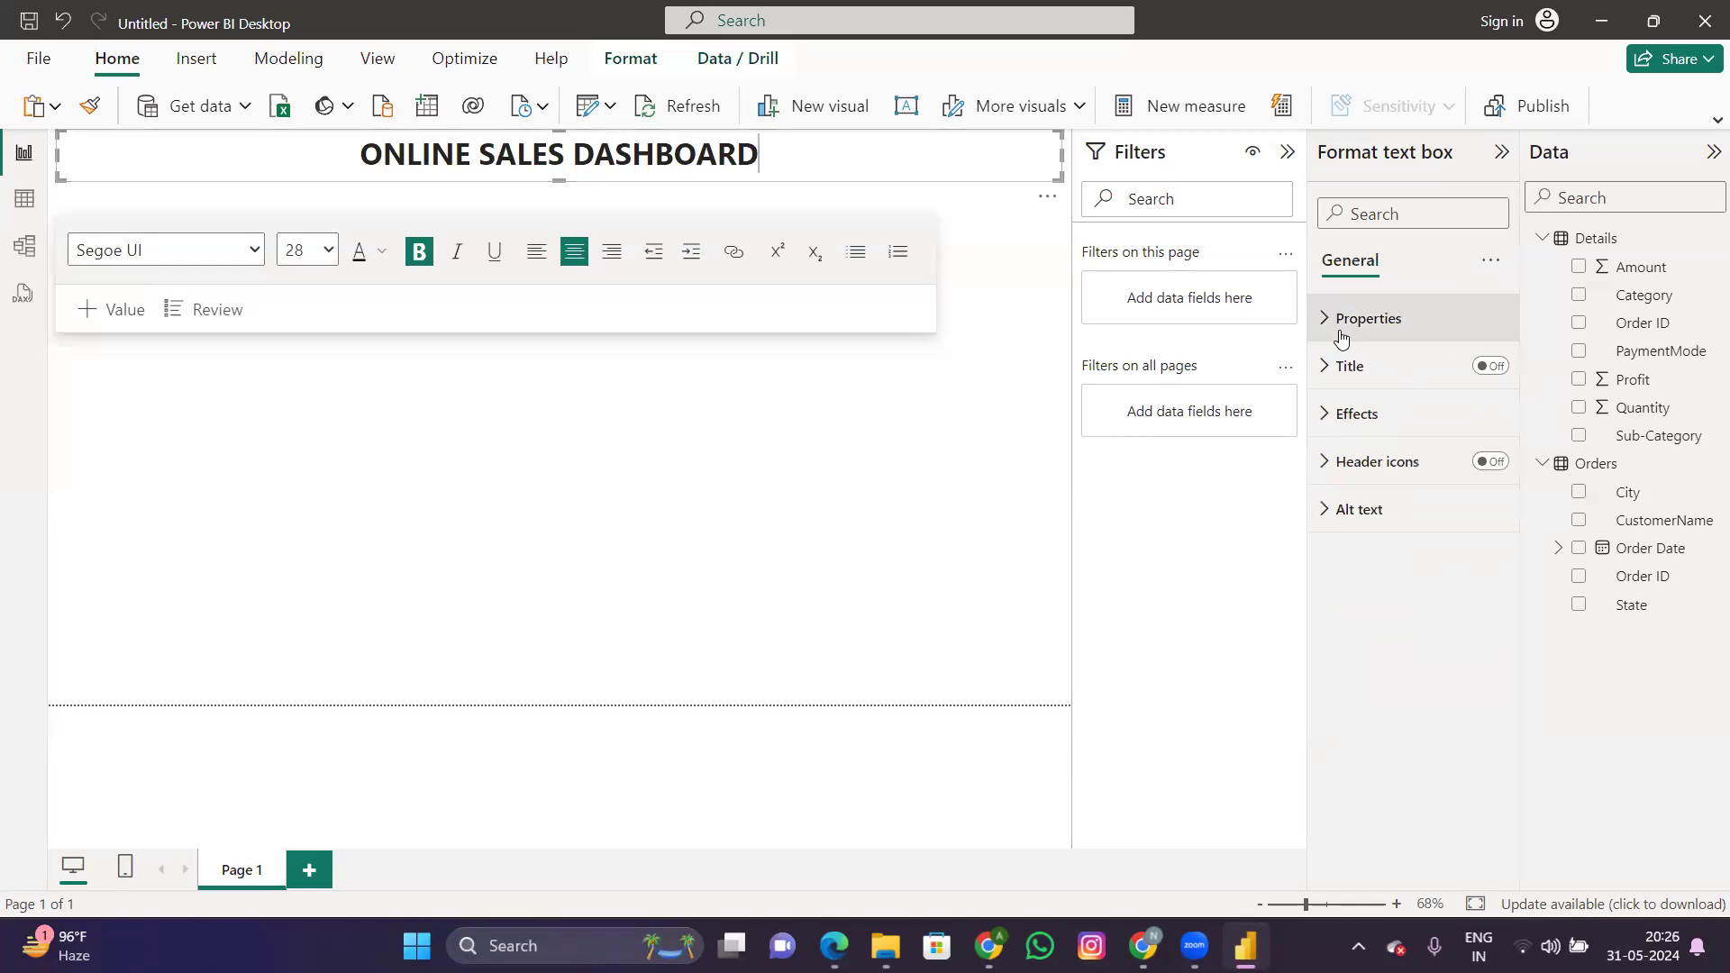
{"action": "left_click", "coordinate": [1350, 365]}
{"action": "left_click", "coordinate": [1357, 685]}
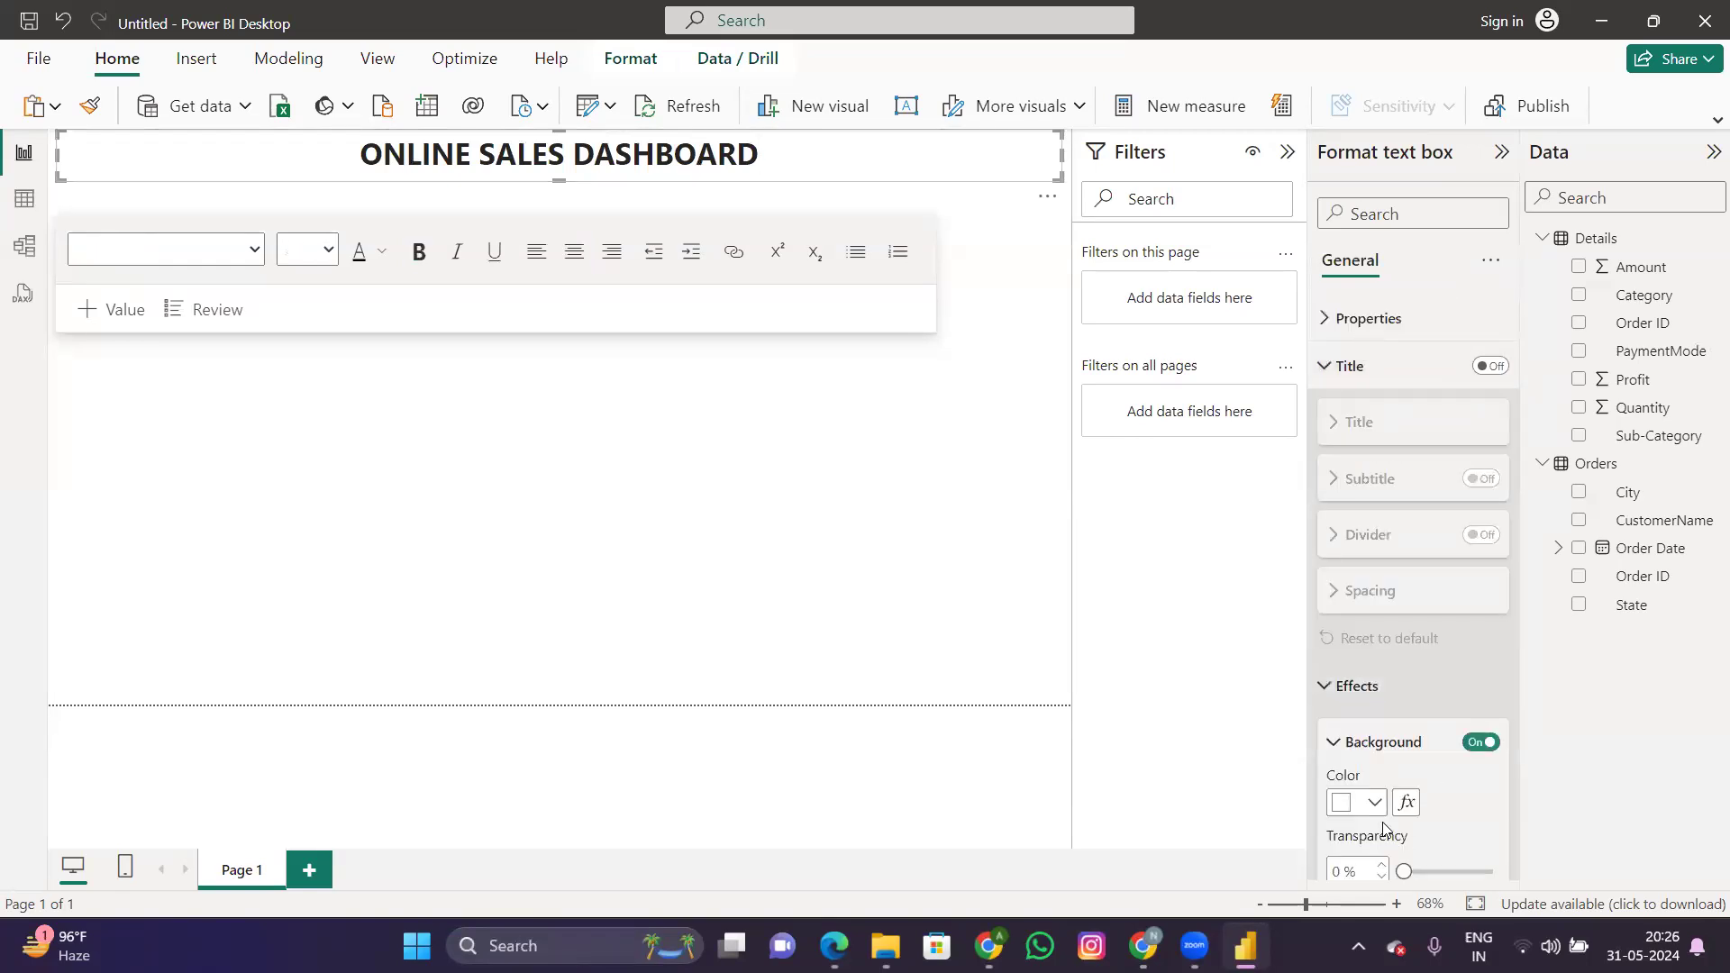
{"action": "left_click", "coordinate": [1349, 804]}
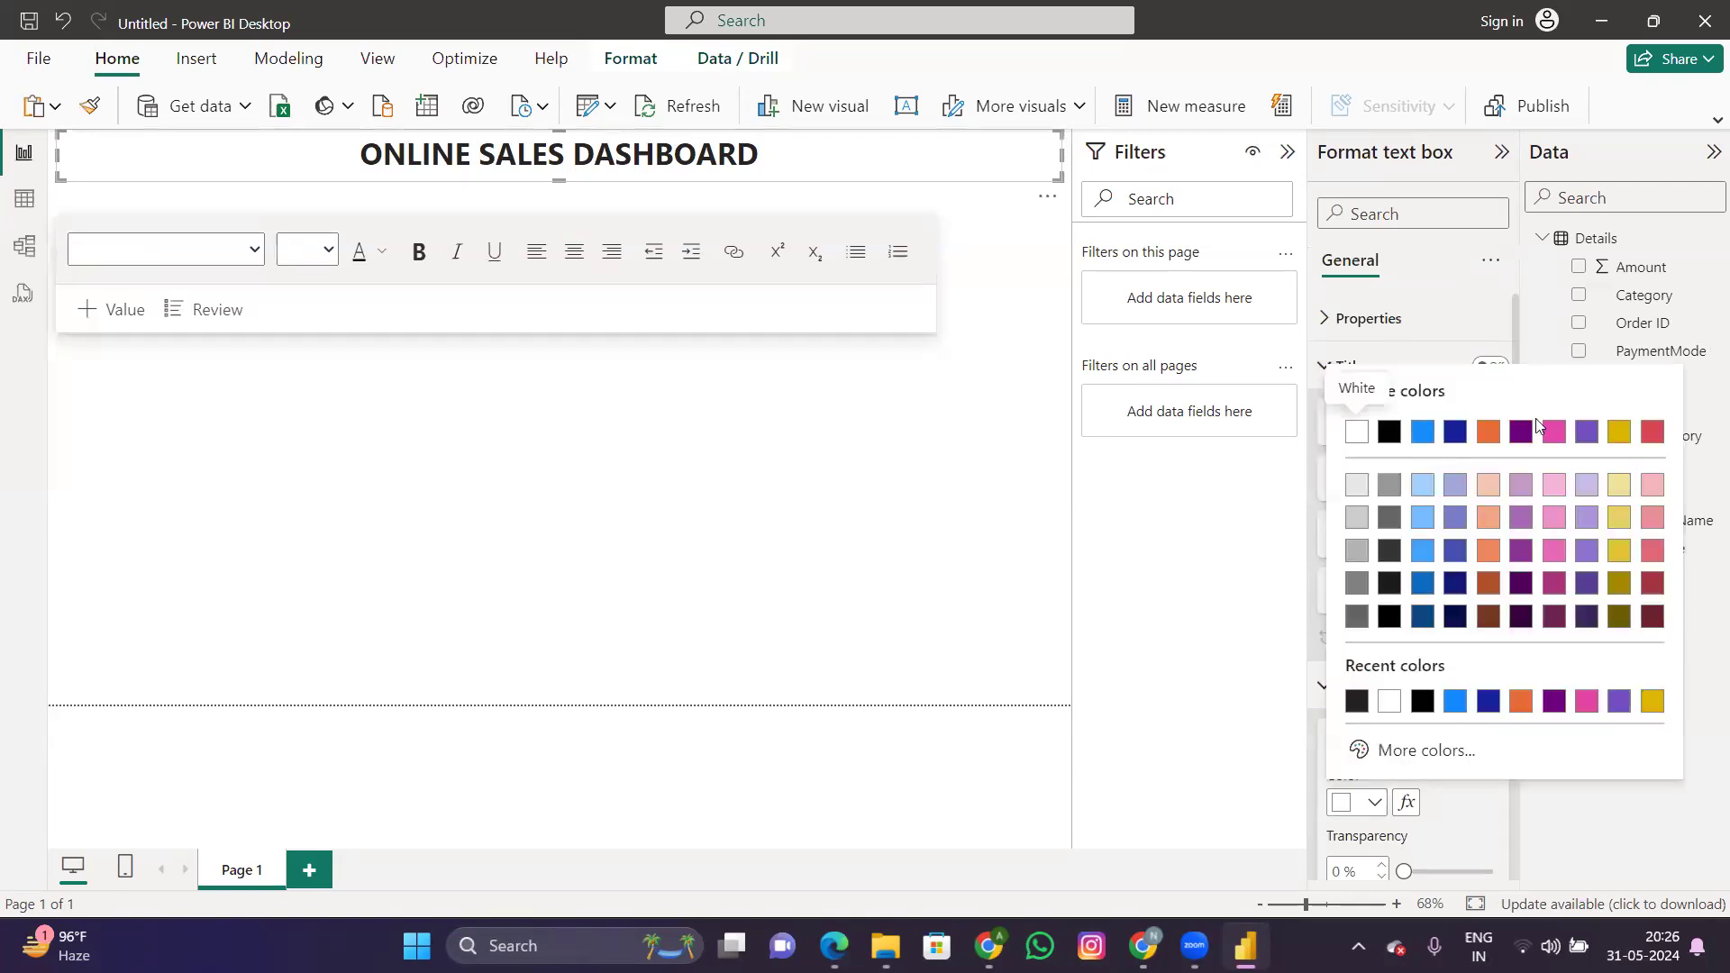
{"action": "left_click", "coordinate": [1585, 433]}
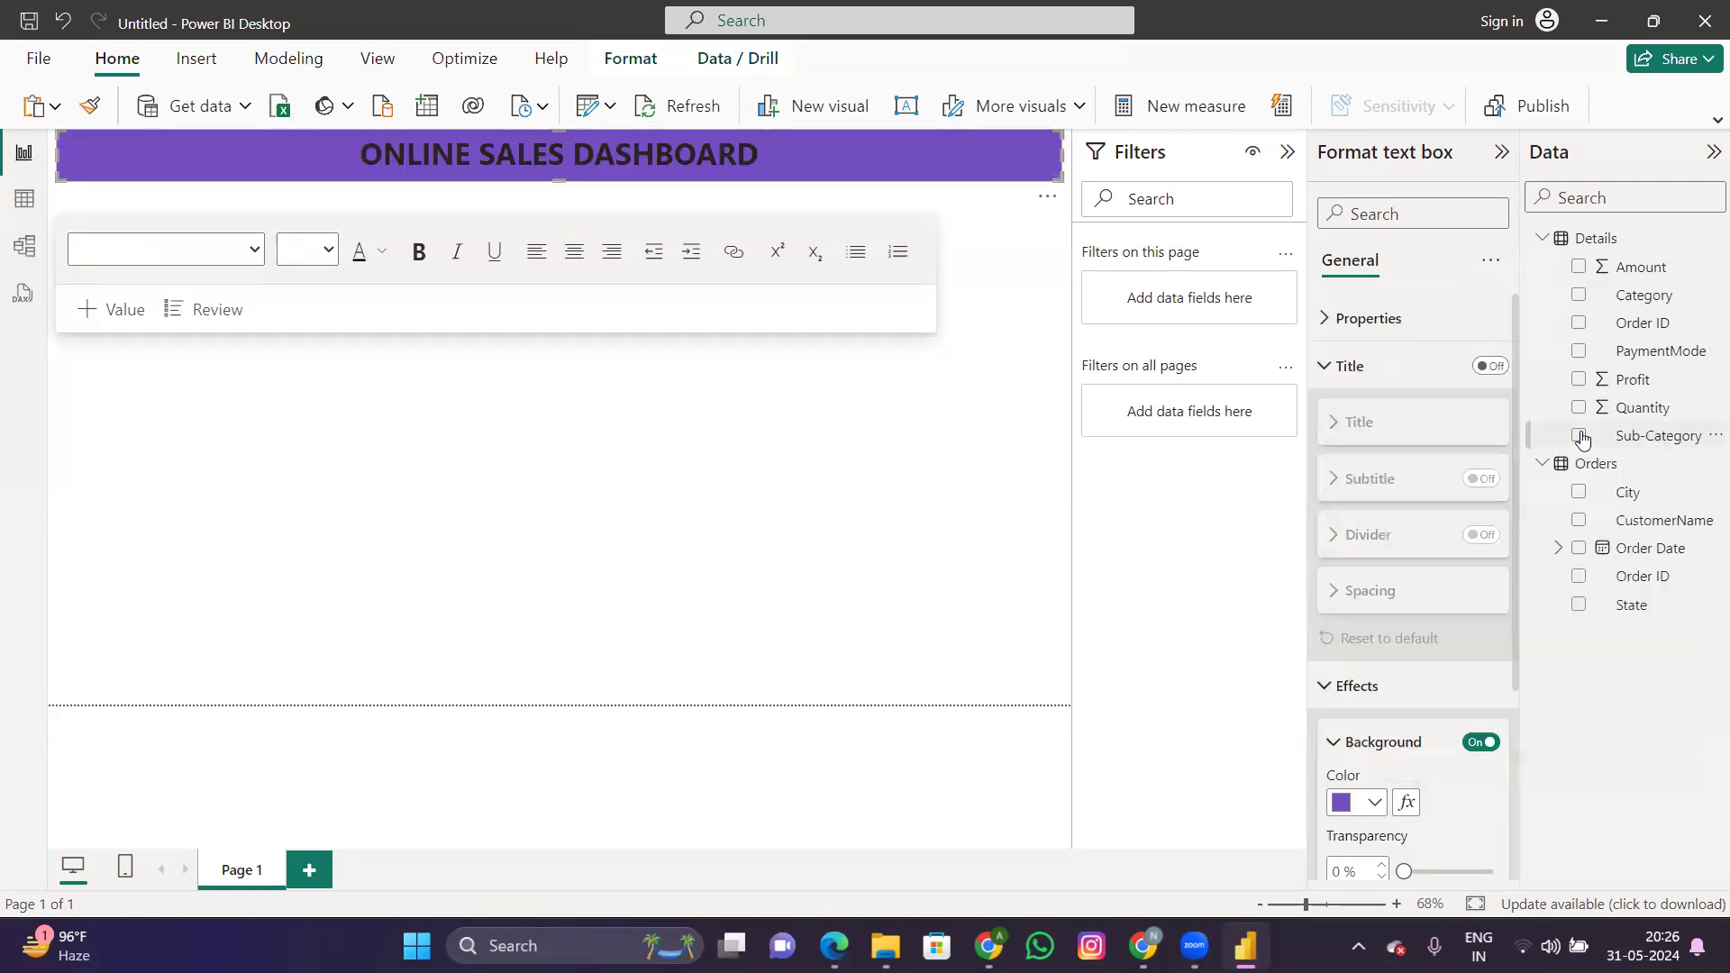
{"action": "left_click", "coordinate": [1360, 804]}
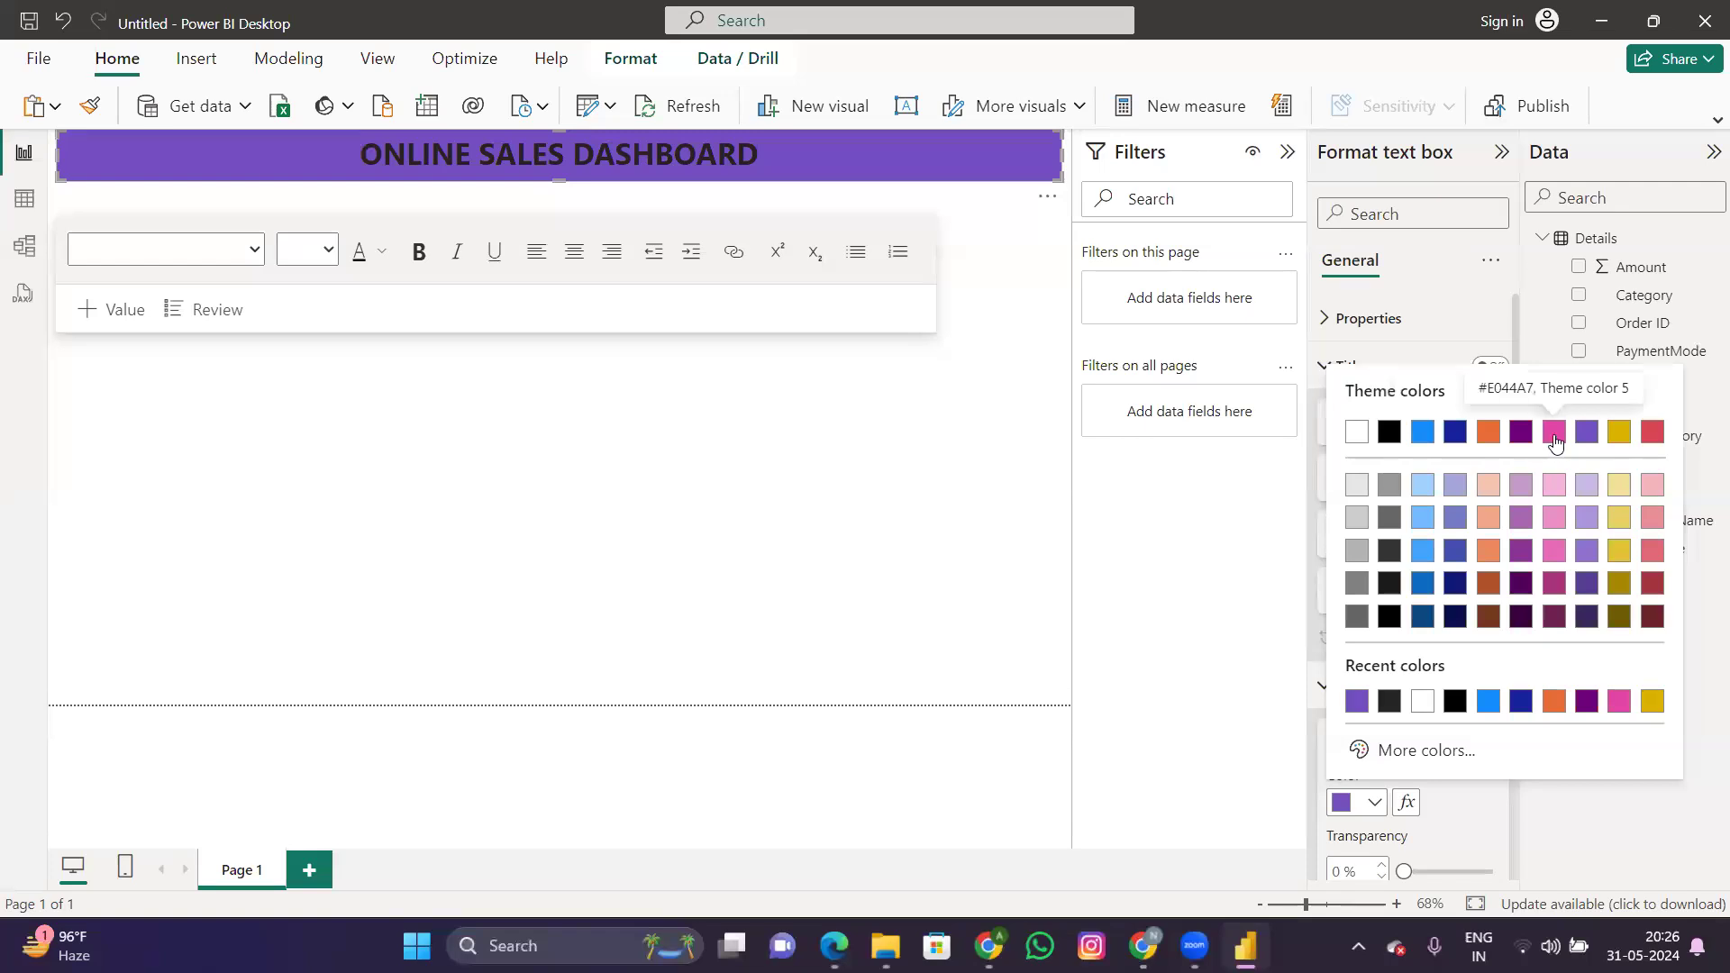
{"action": "left_click", "coordinate": [1552, 436]}
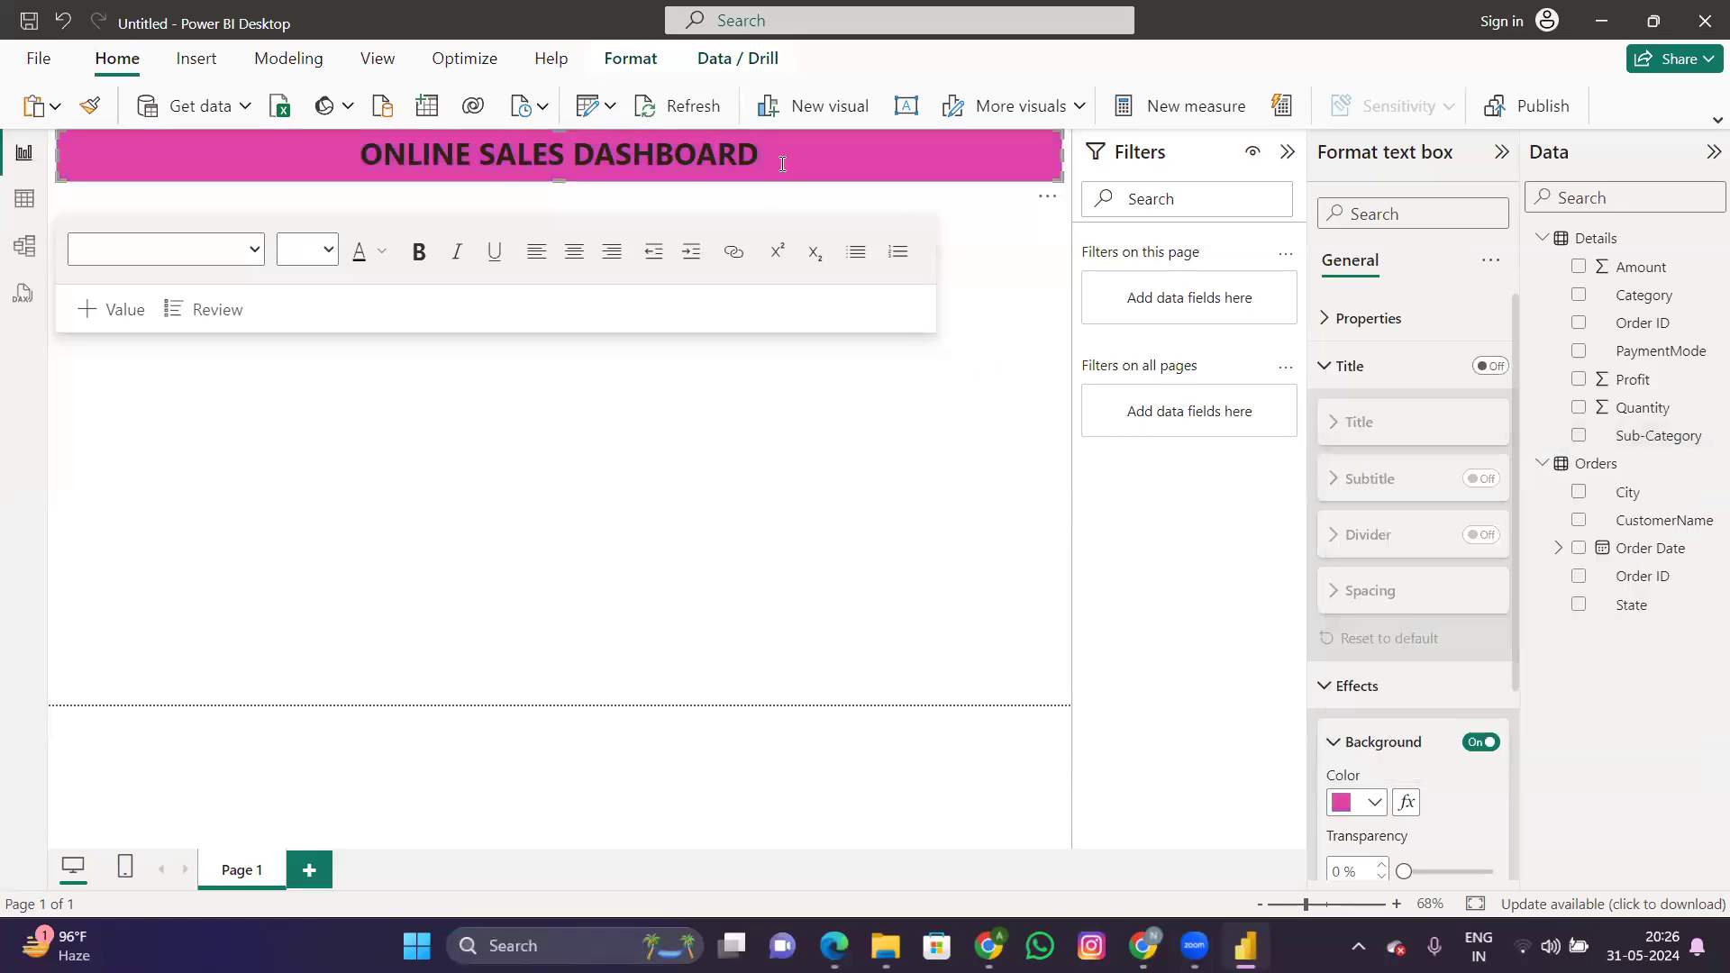
Step: Change the font colour of the whole ONLINE SALES DASHBOARD title to white
{"action": "left_click_drag", "start_coordinate": [783, 164], "coordinate": [412, 121]}
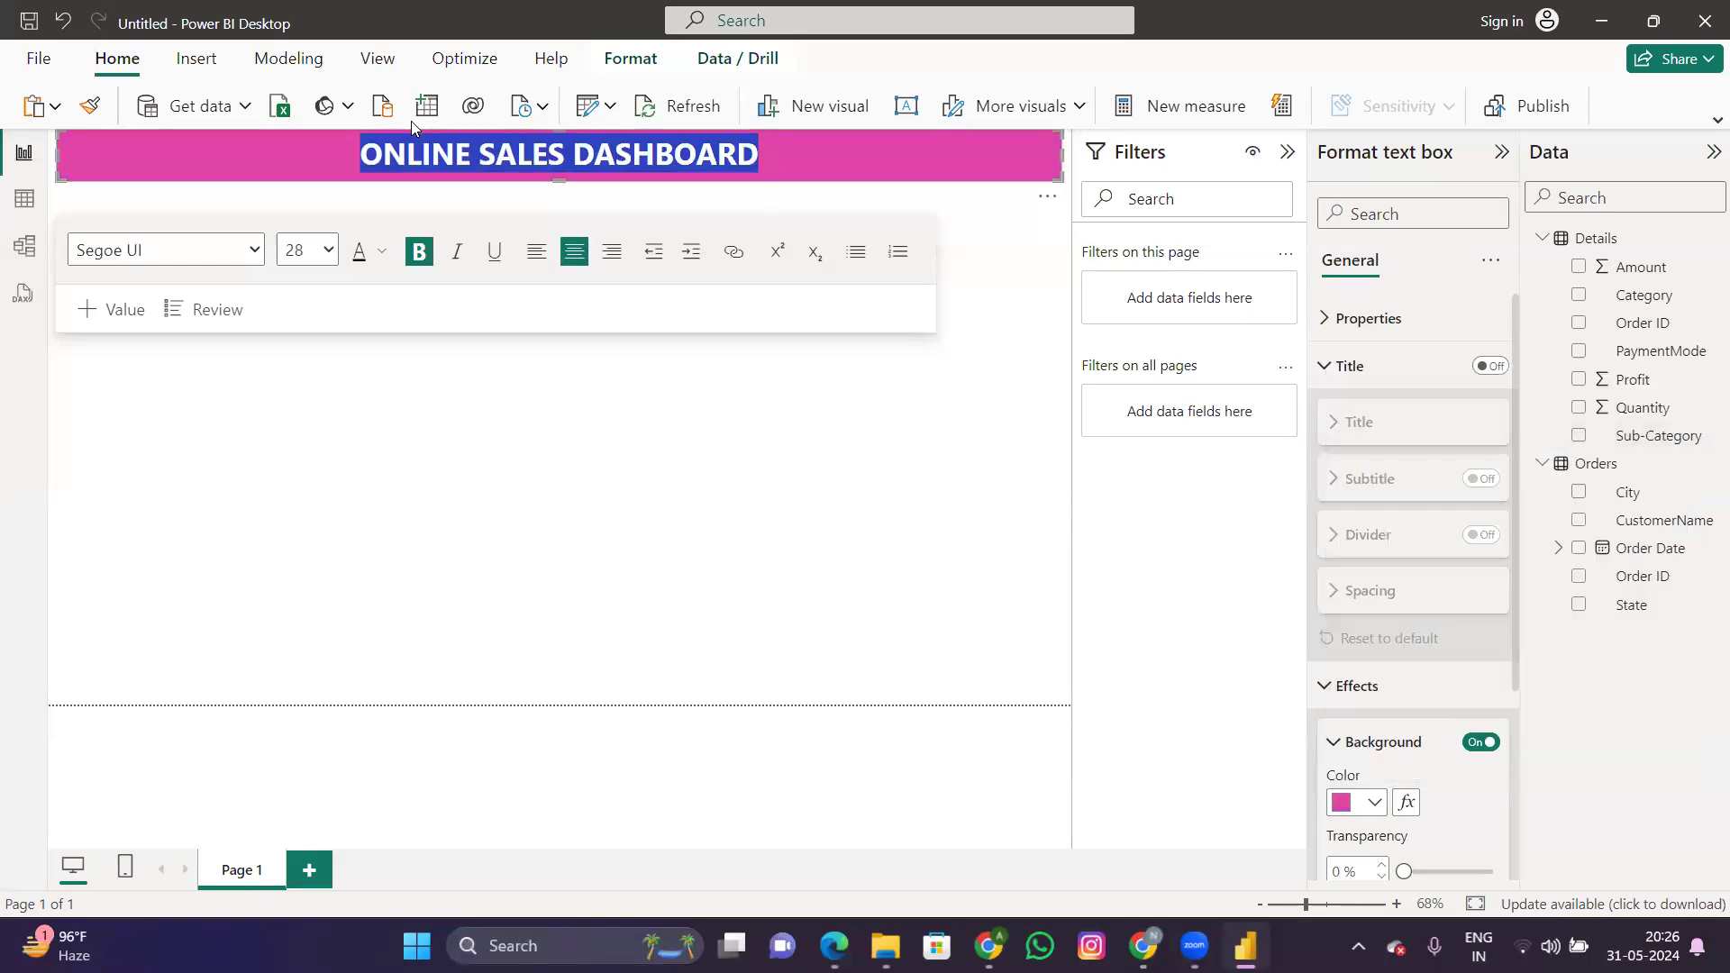
{"action": "left_click", "coordinate": [374, 254]}
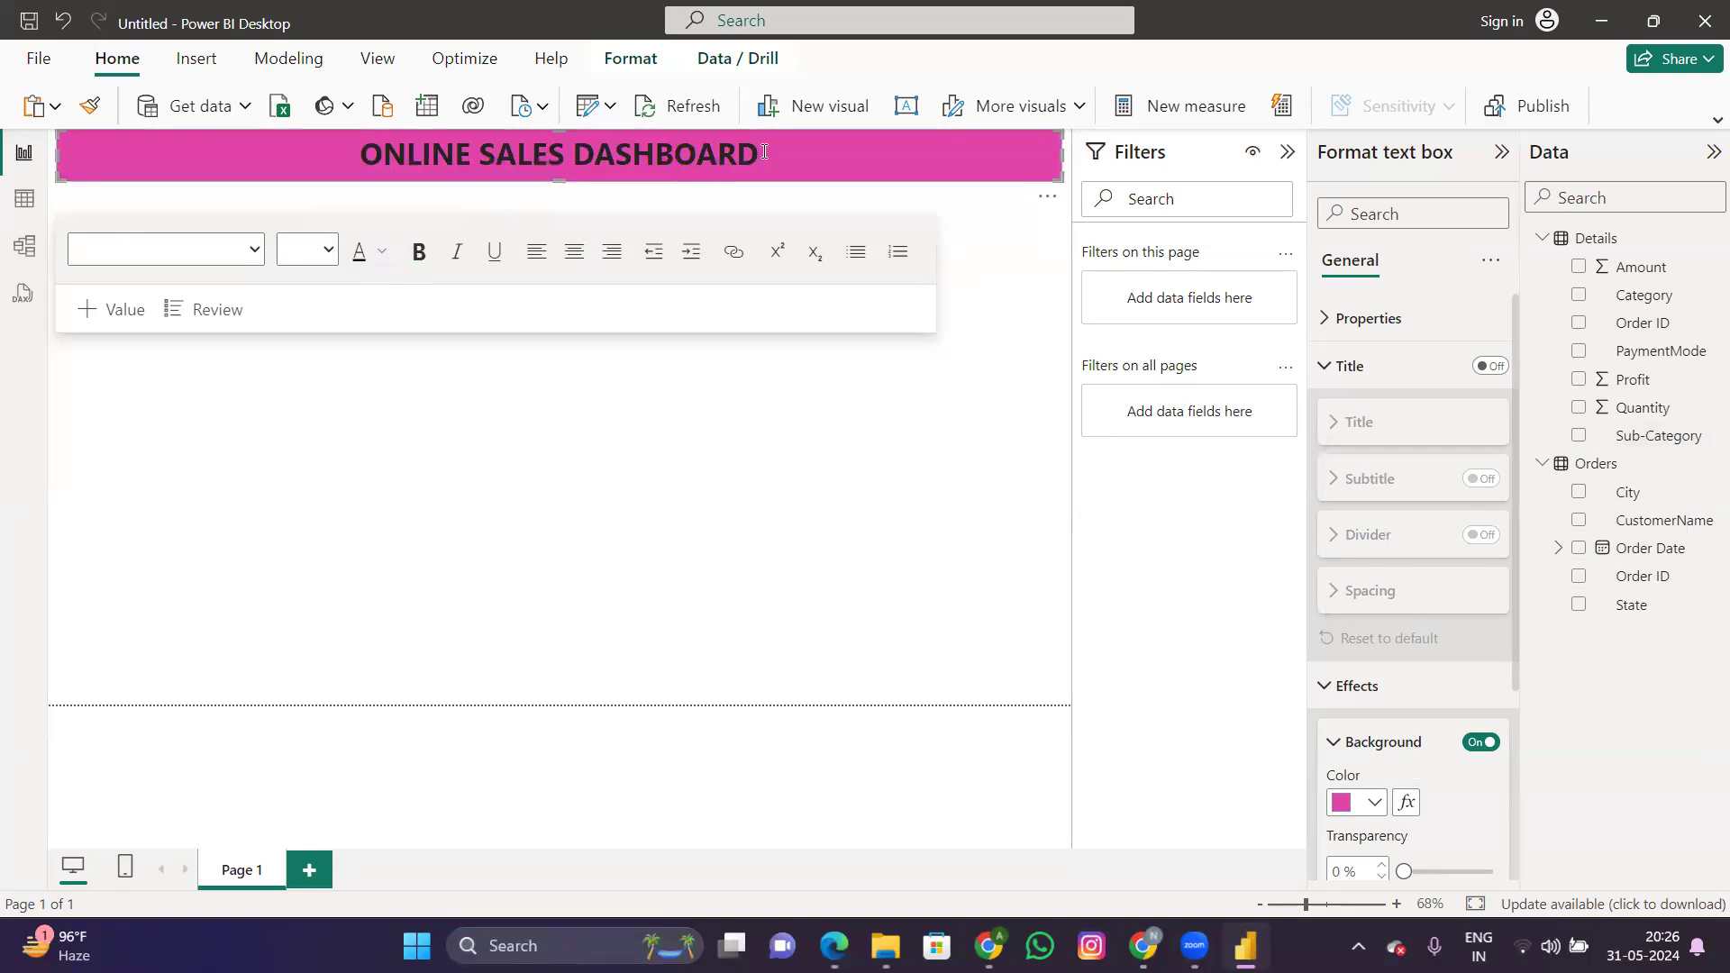
{"action": "left_click_drag", "start_coordinate": [781, 151], "coordinate": [358, 155]}
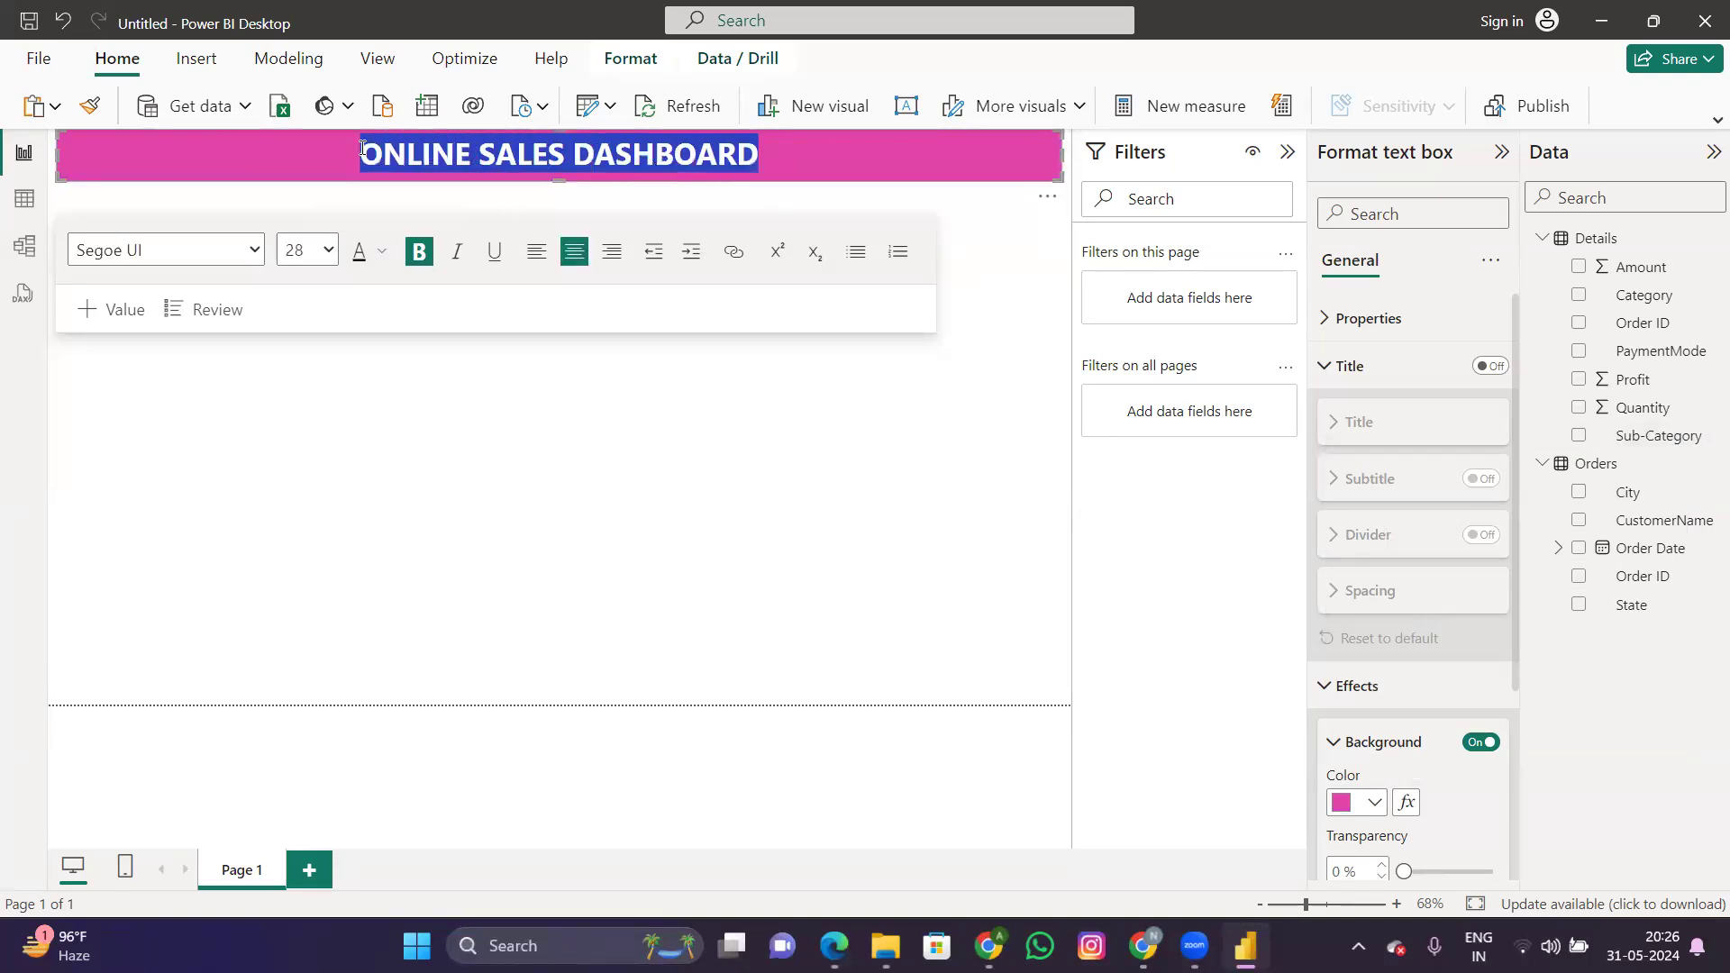
{"action": "left_click", "coordinate": [380, 257]}
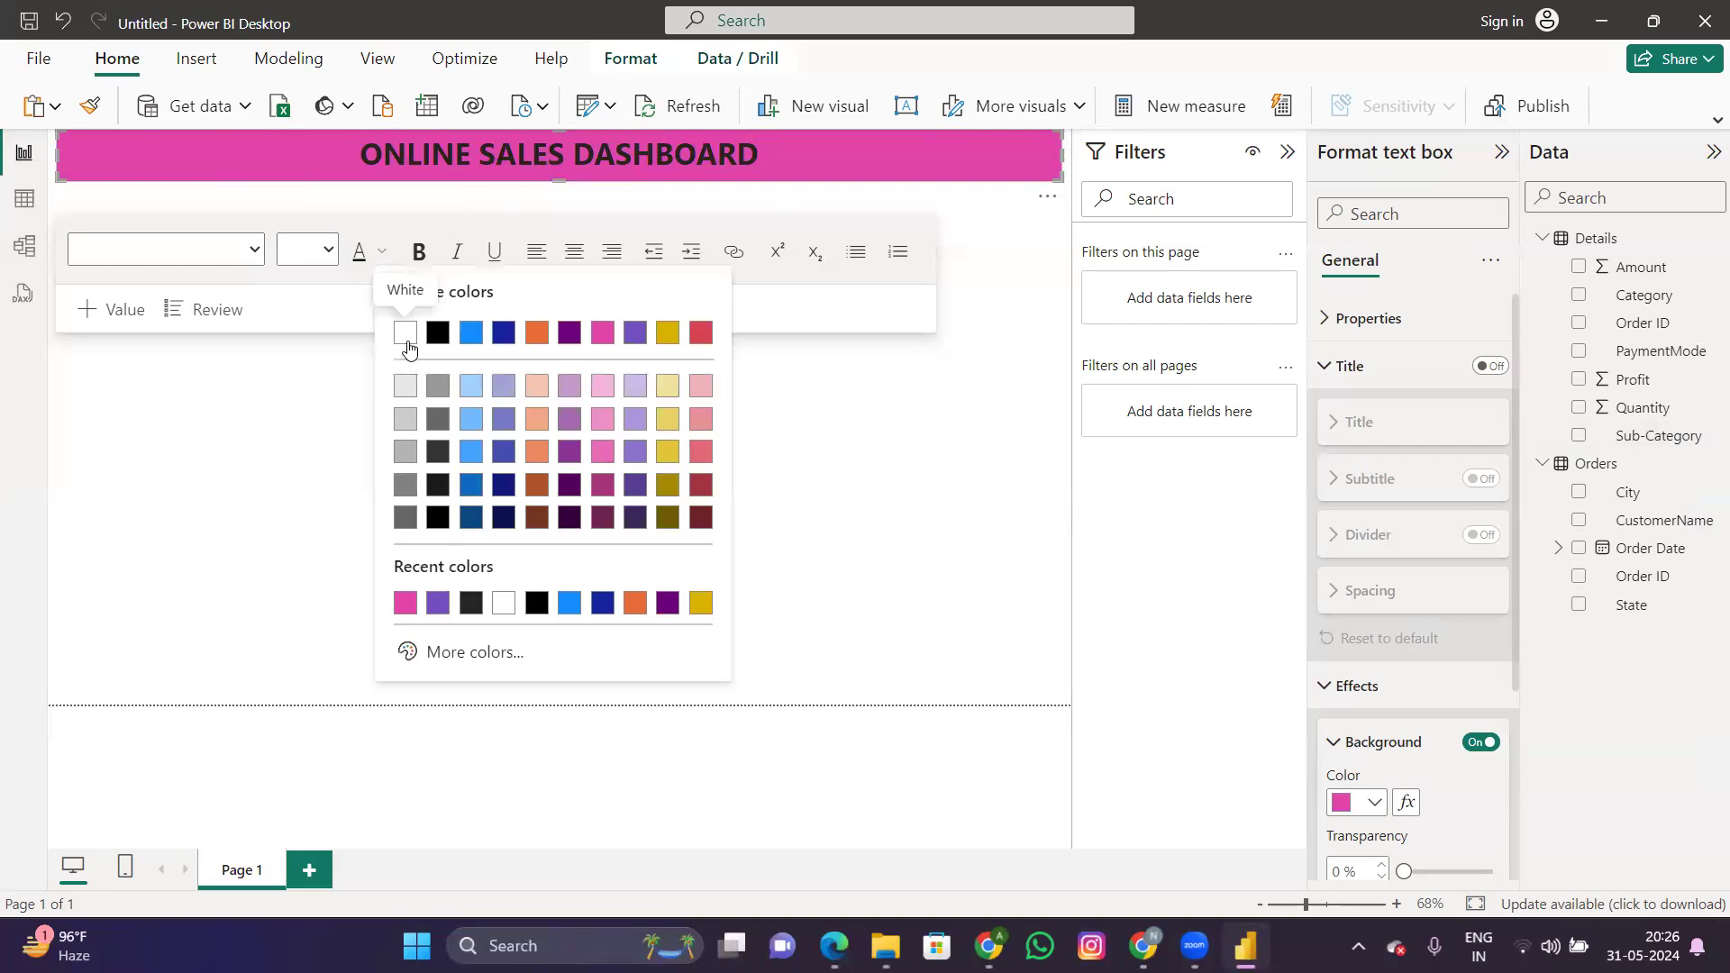
{"action": "left_click", "coordinate": [402, 340]}
{"action": "left_click", "coordinate": [410, 349]}
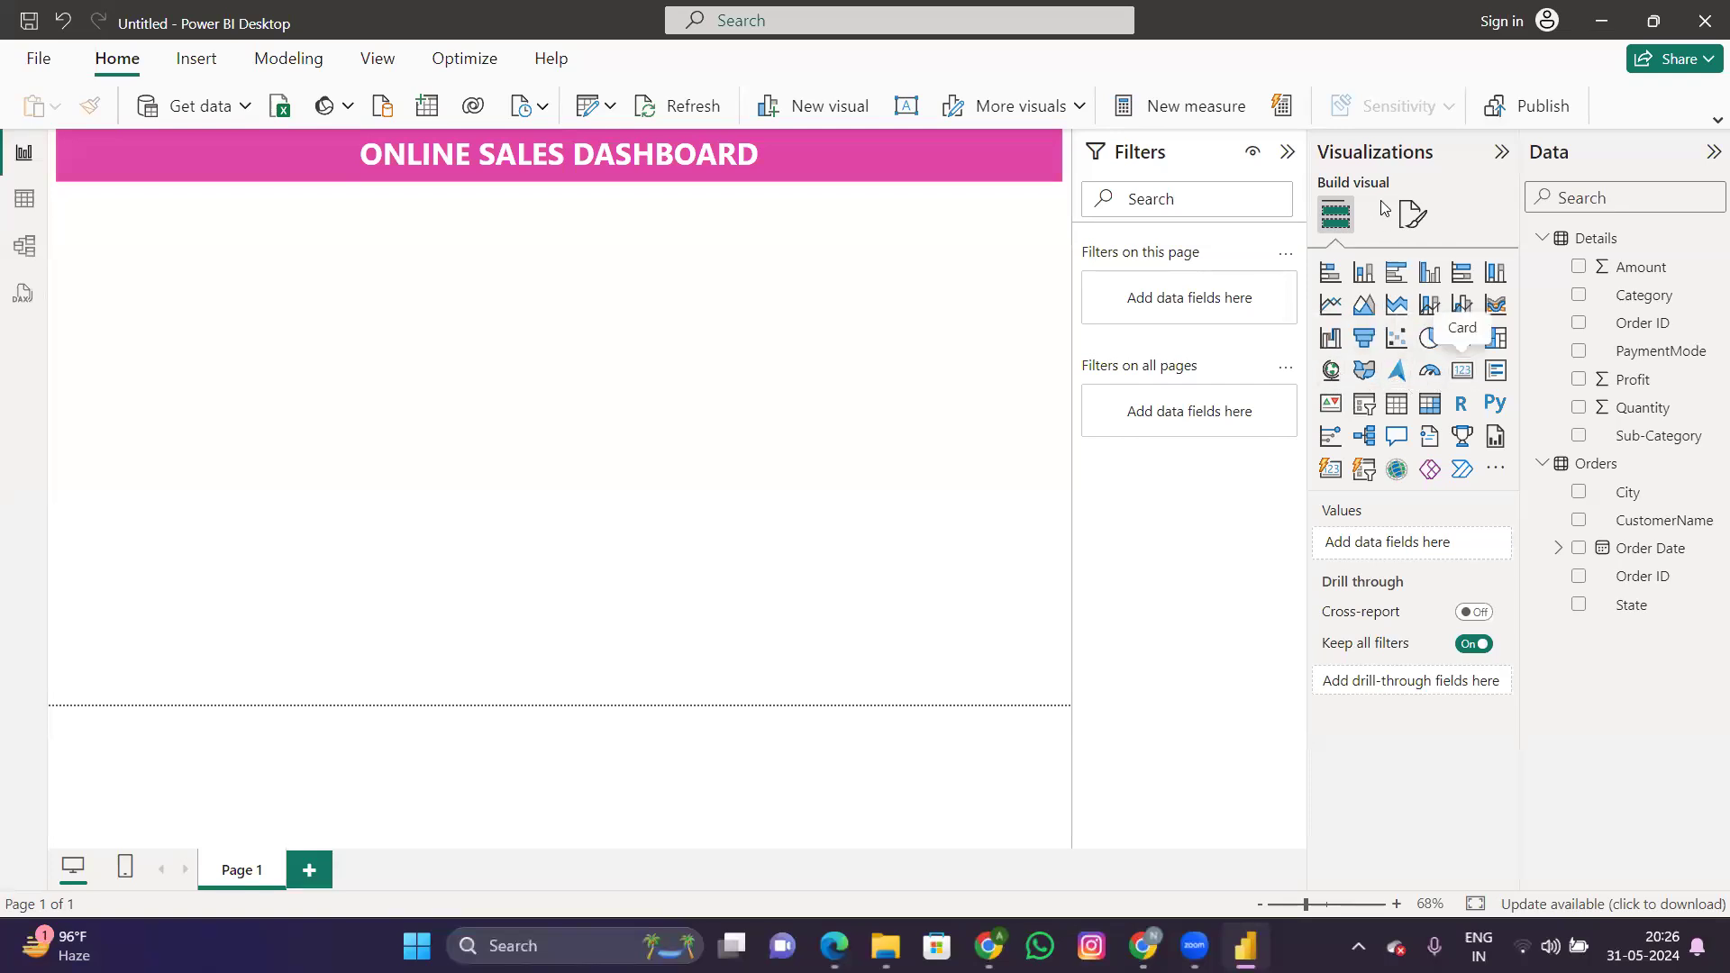
Step: Add a card visual for the Details Amount field, narrowed to a small tile and placed directly beneath the title banner at its left end
{"action": "left_click", "coordinate": [1462, 371]}
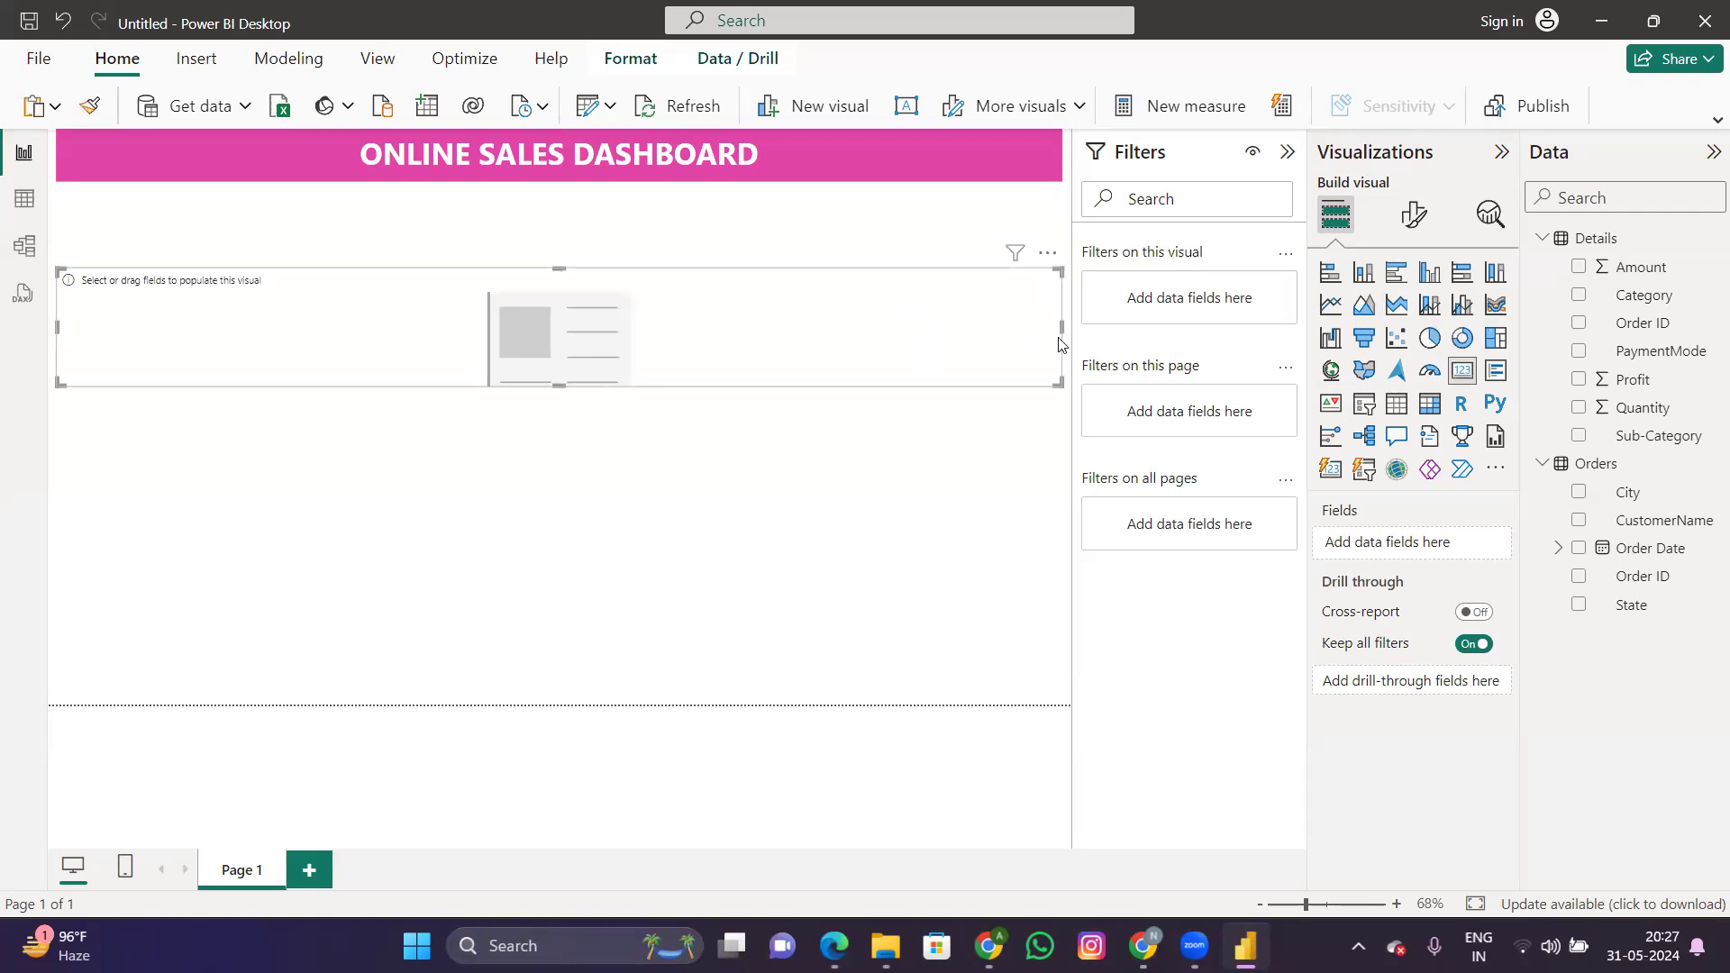
{"action": "left_click_drag", "start_coordinate": [1059, 323], "coordinate": [245, 302]}
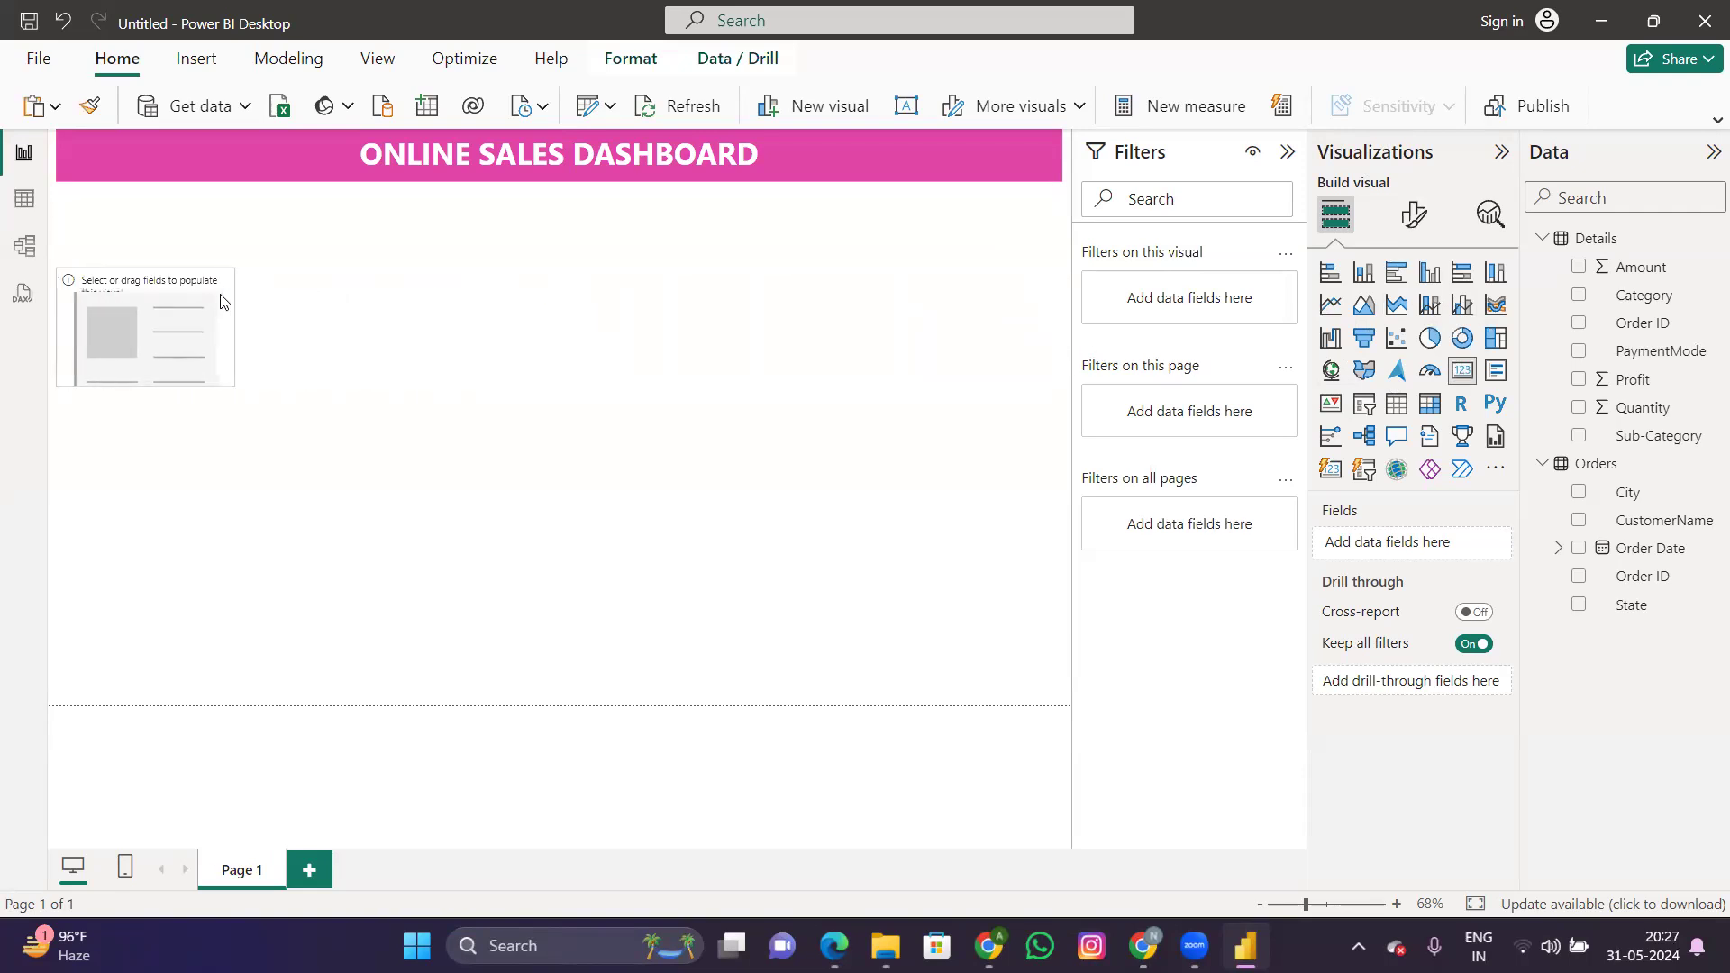
{"action": "left_click", "coordinate": [199, 408]}
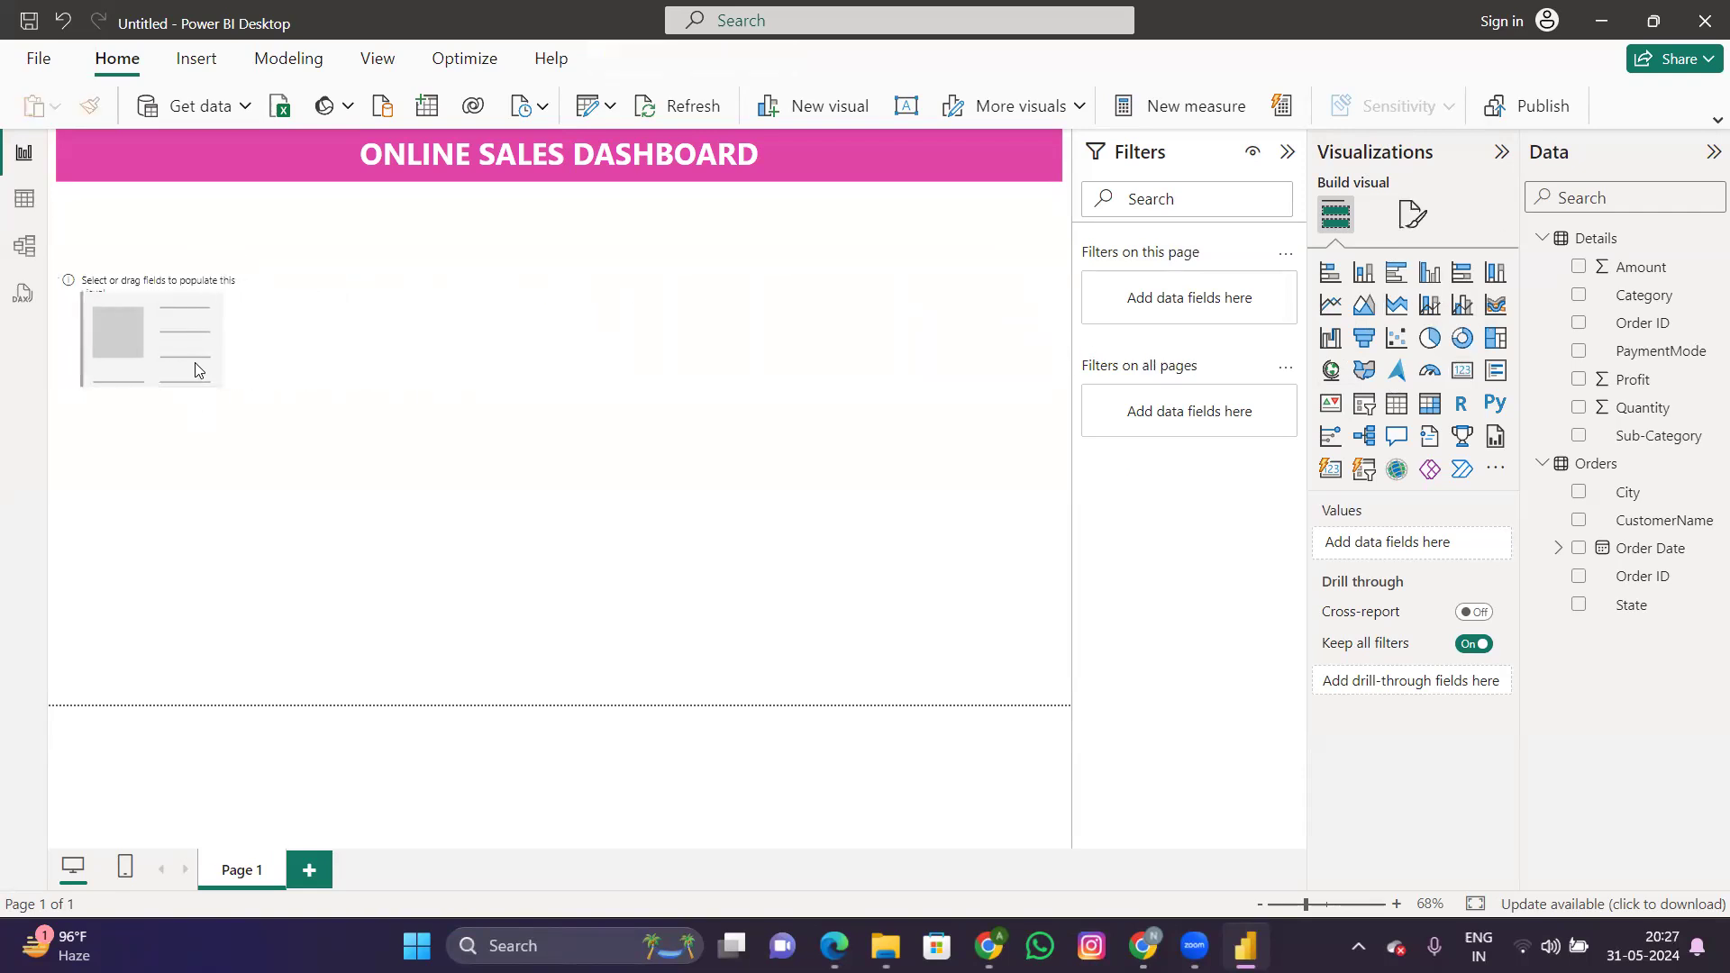
{"action": "left_click_drag", "start_coordinate": [198, 364], "coordinate": [204, 287]}
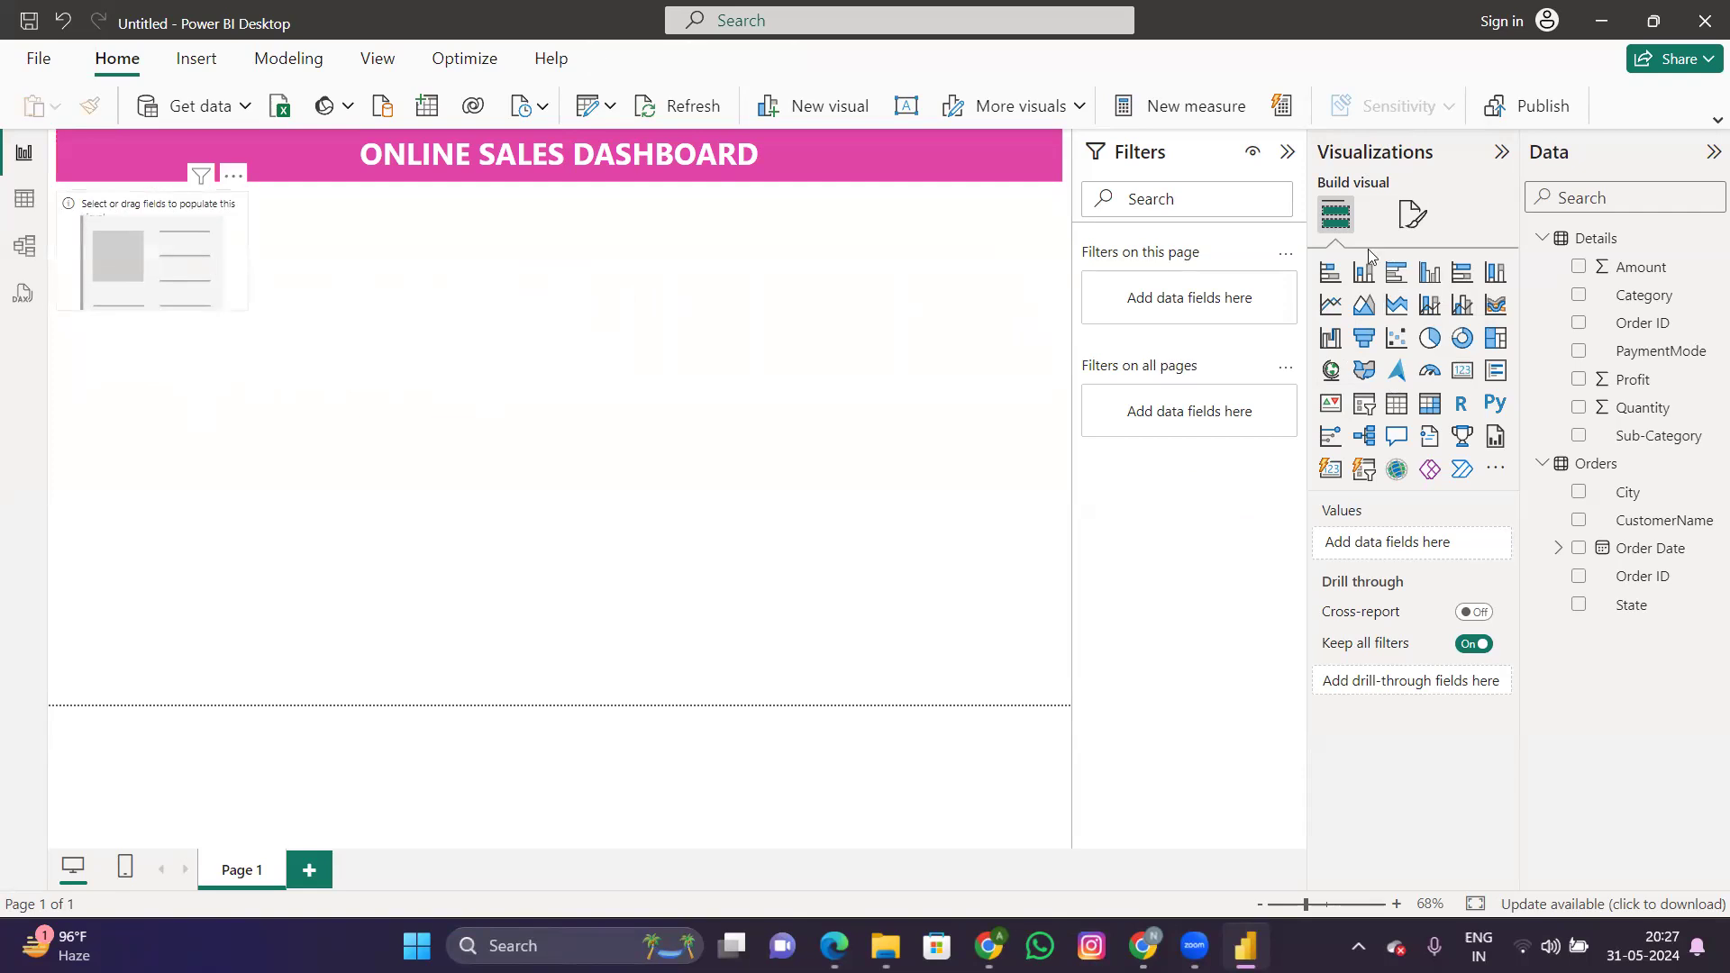
{"action": "left_click", "coordinate": [1579, 269]}
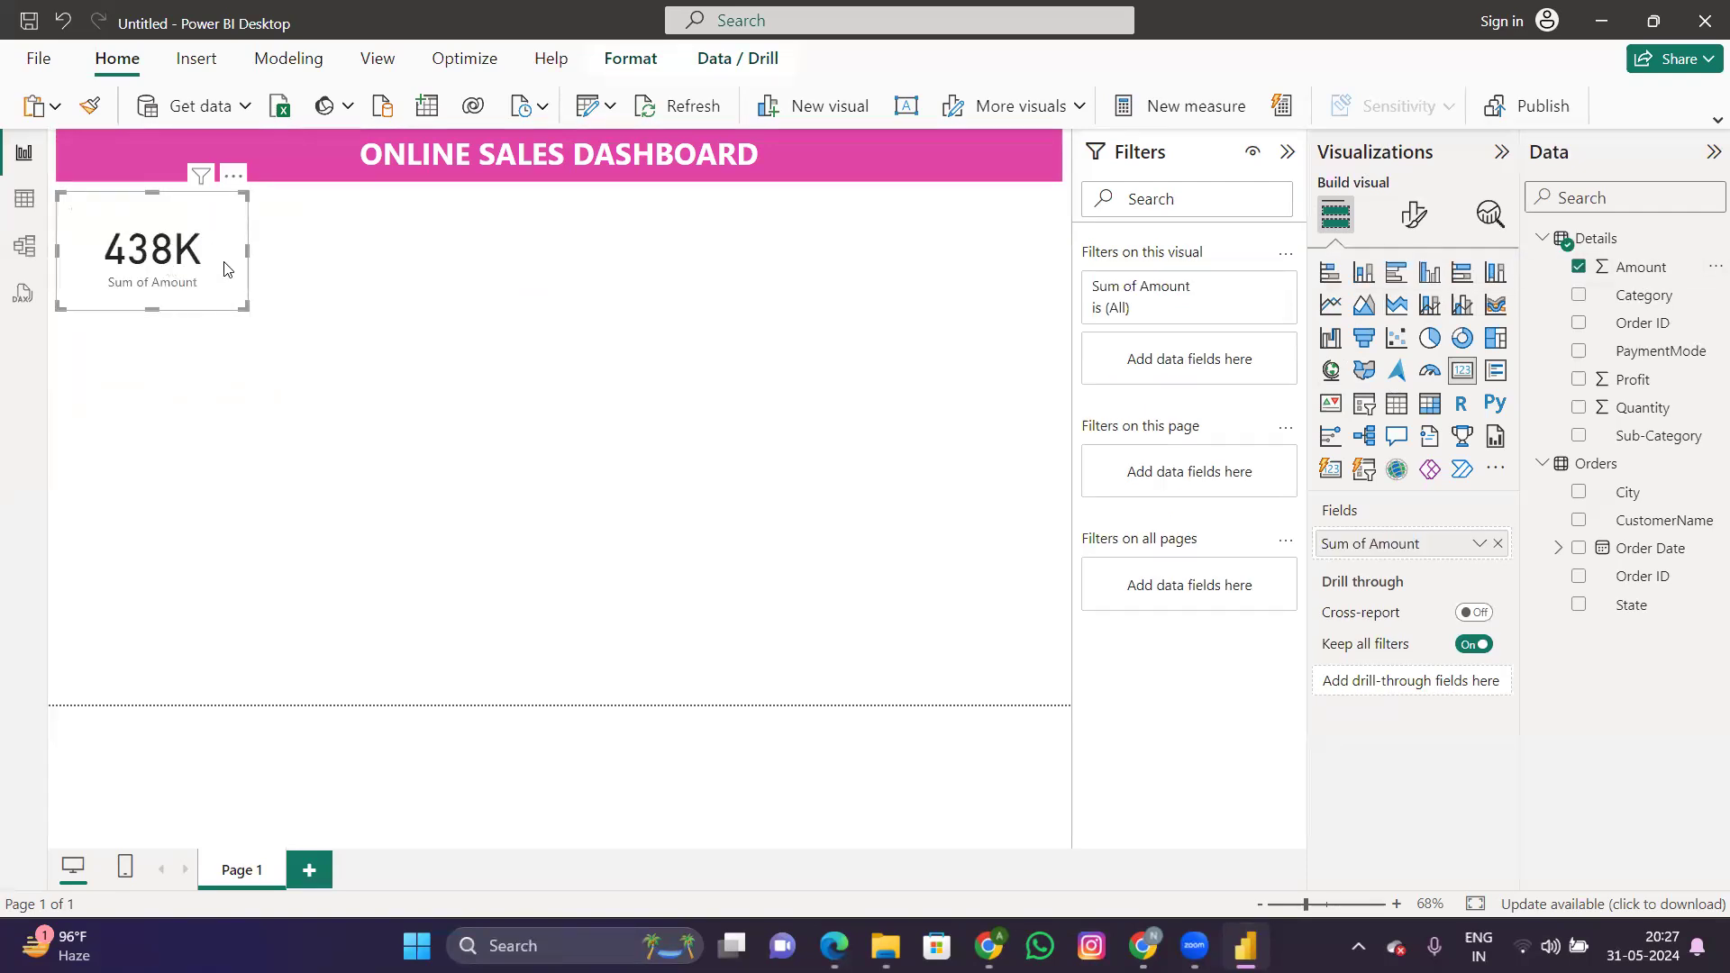
{"action": "left_click", "coordinate": [351, 265]}
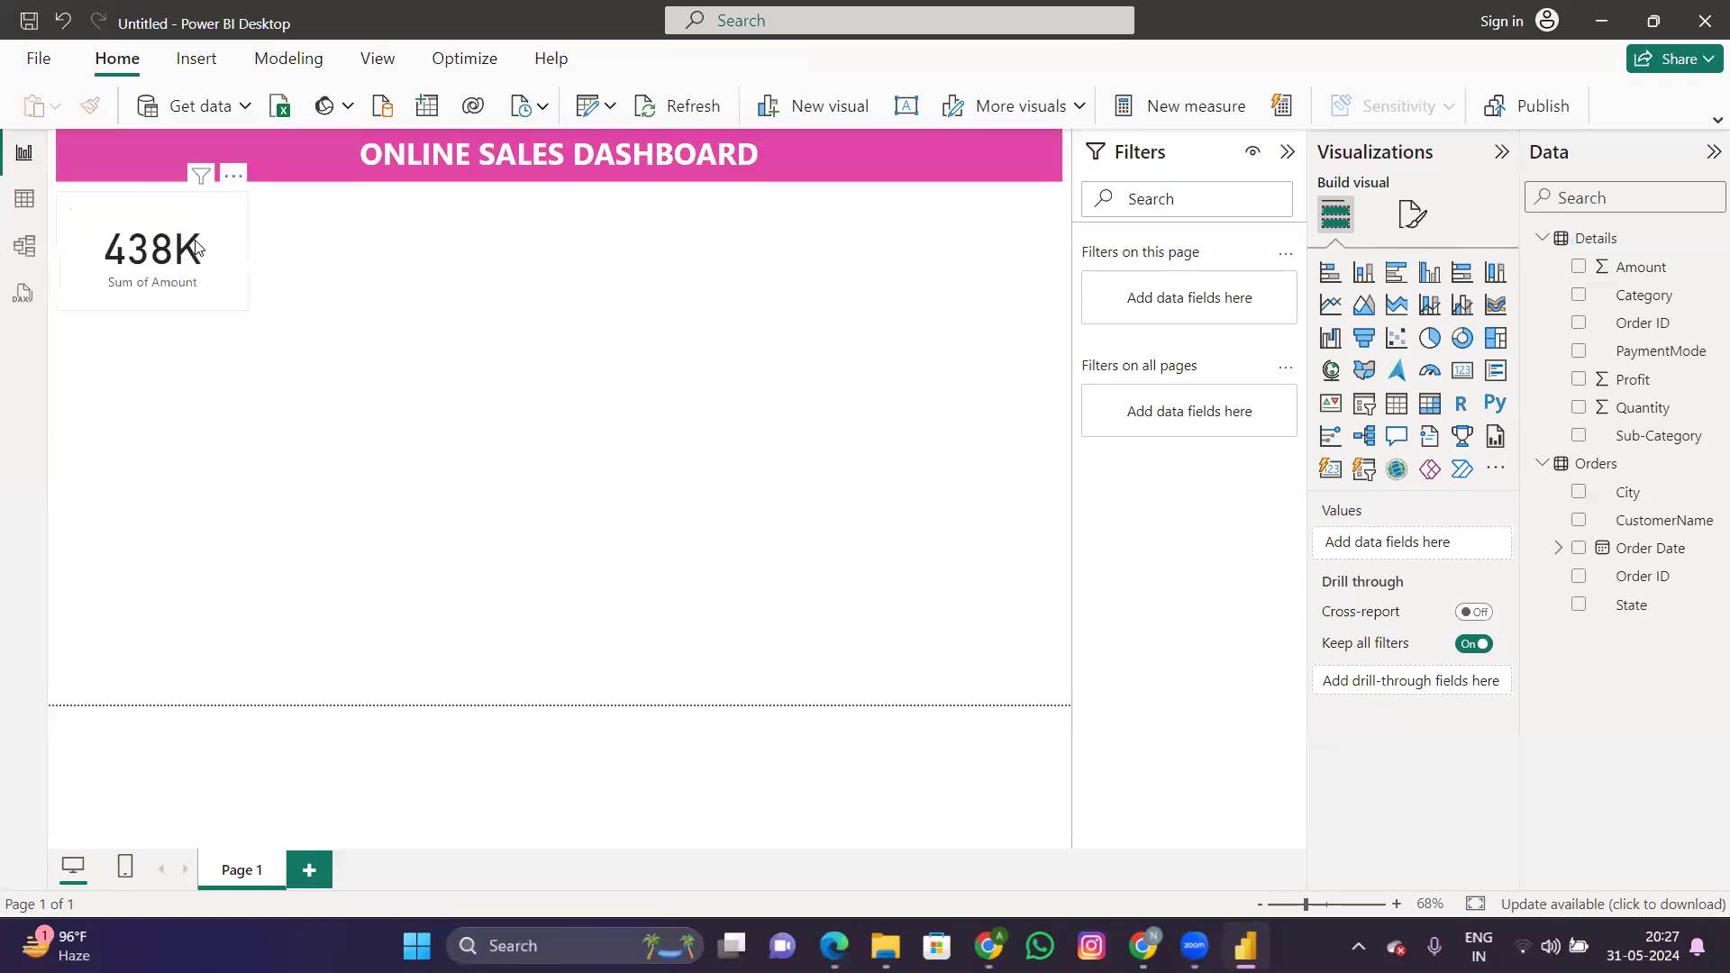
Step: Fill the Amount card's background with the same pink theme colour as the title banner
{"action": "left_click", "coordinate": [196, 248]}
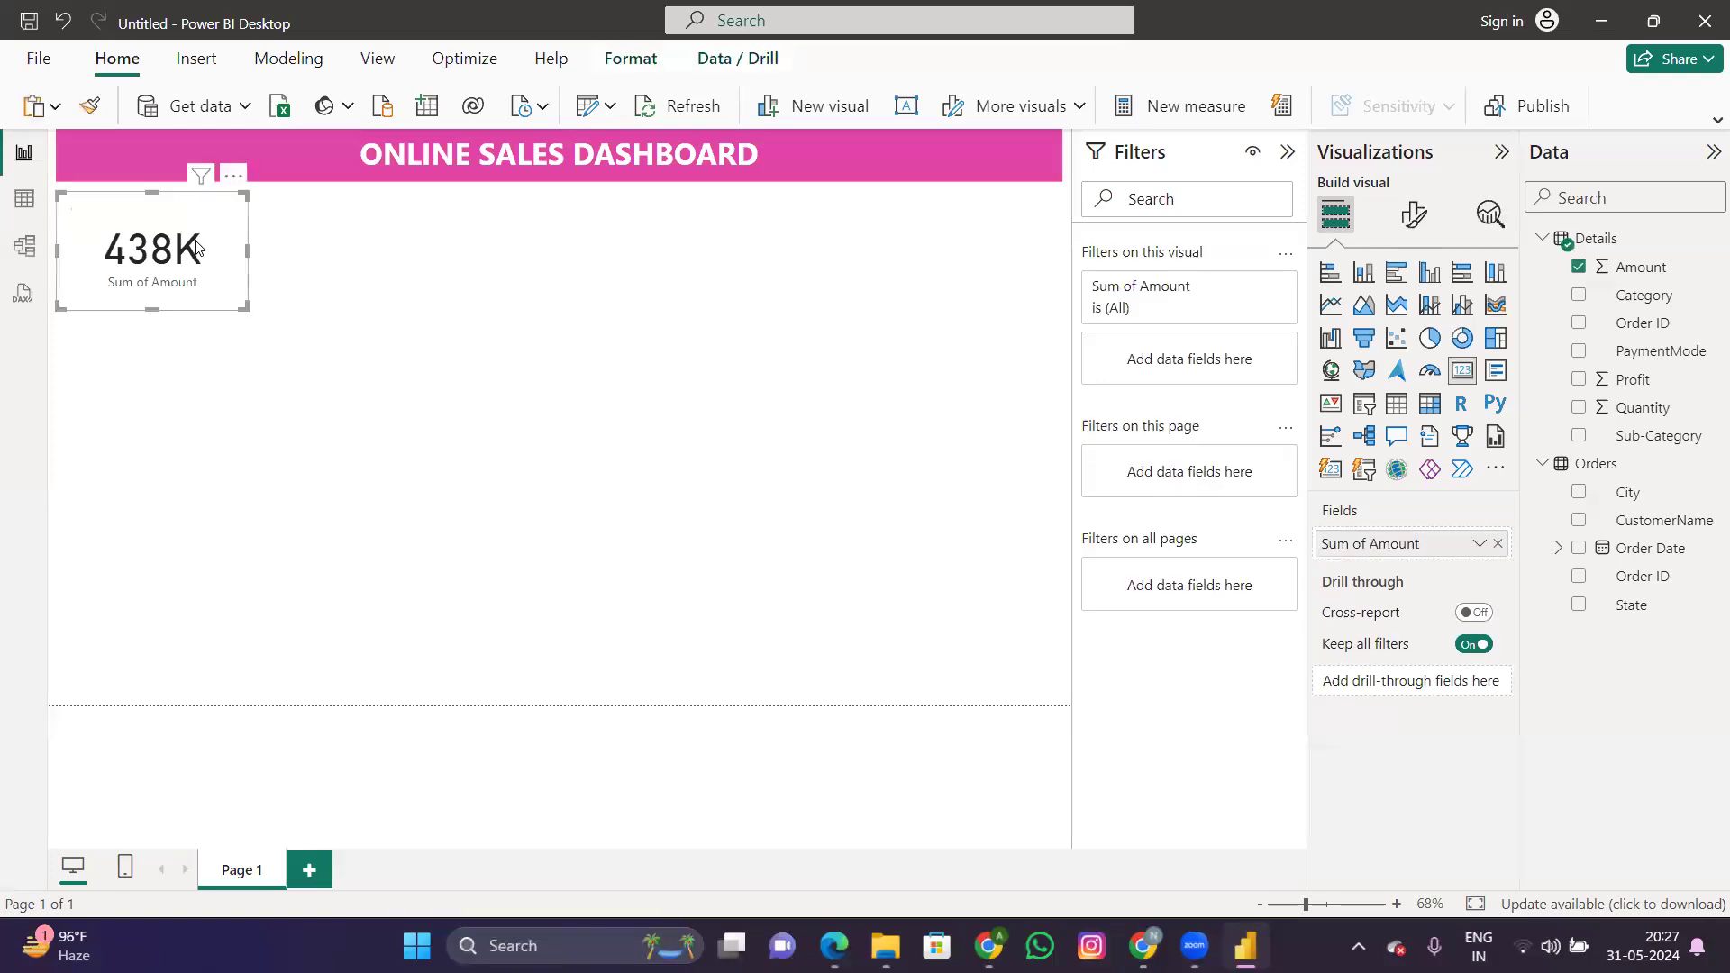
{"action": "left_click", "coordinate": [1421, 212]}
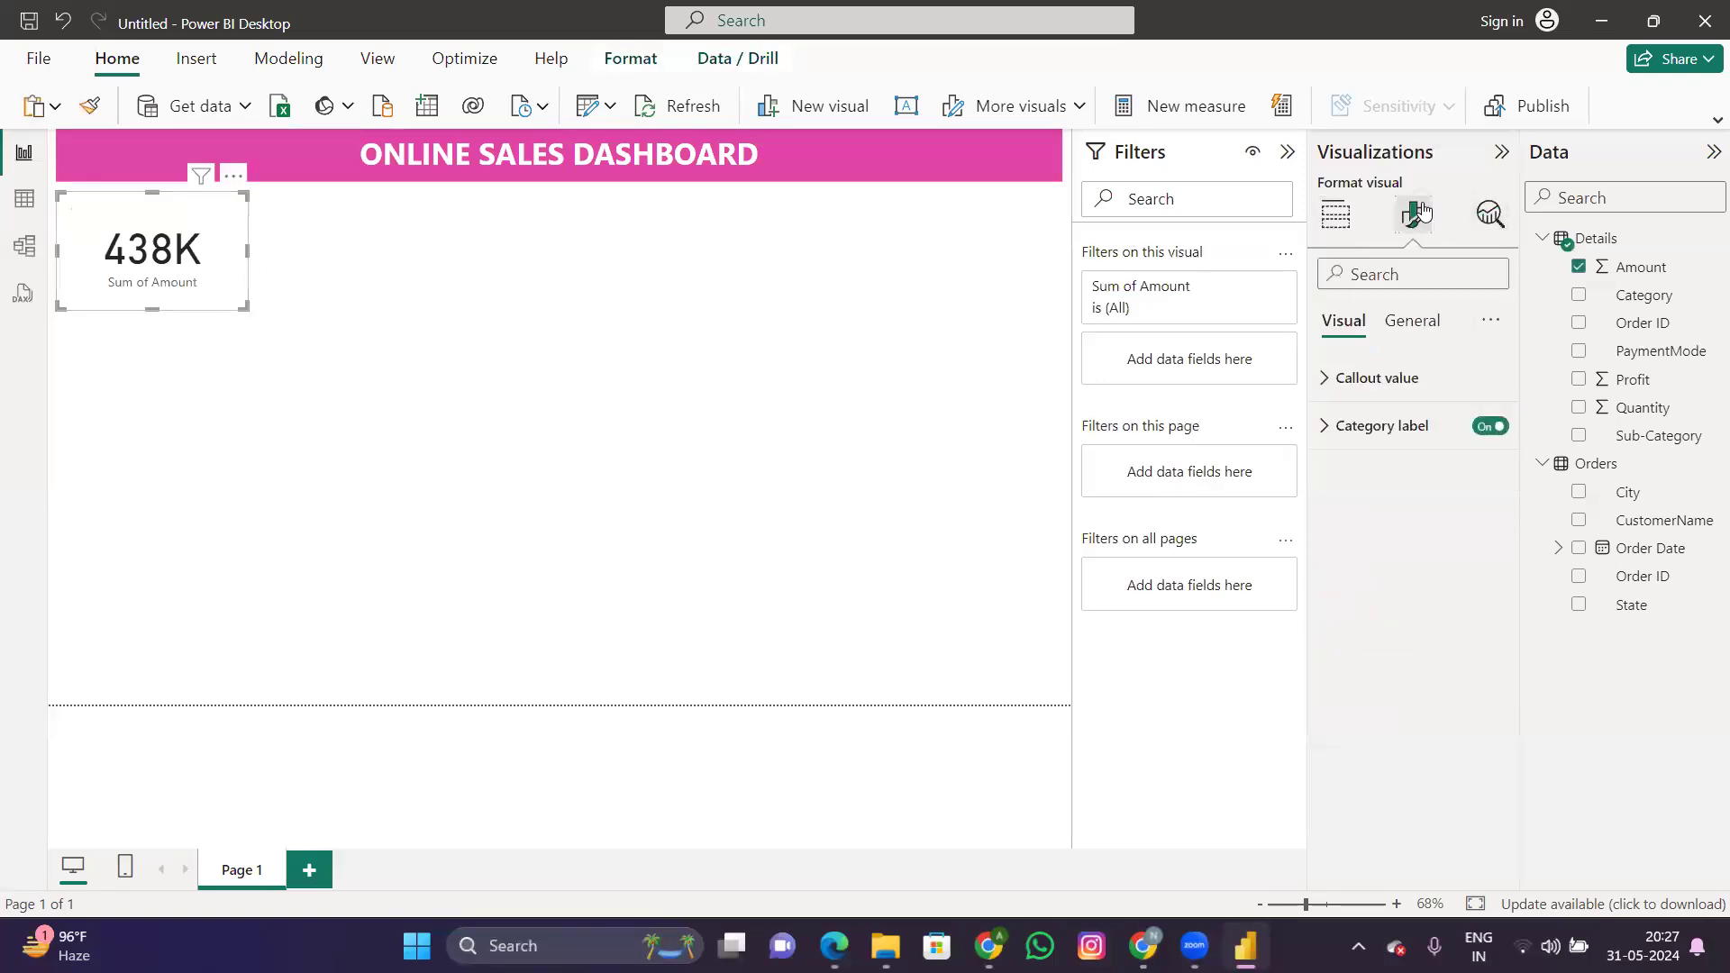
{"action": "left_click", "coordinate": [1412, 326]}
{"action": "left_click", "coordinate": [1357, 474]}
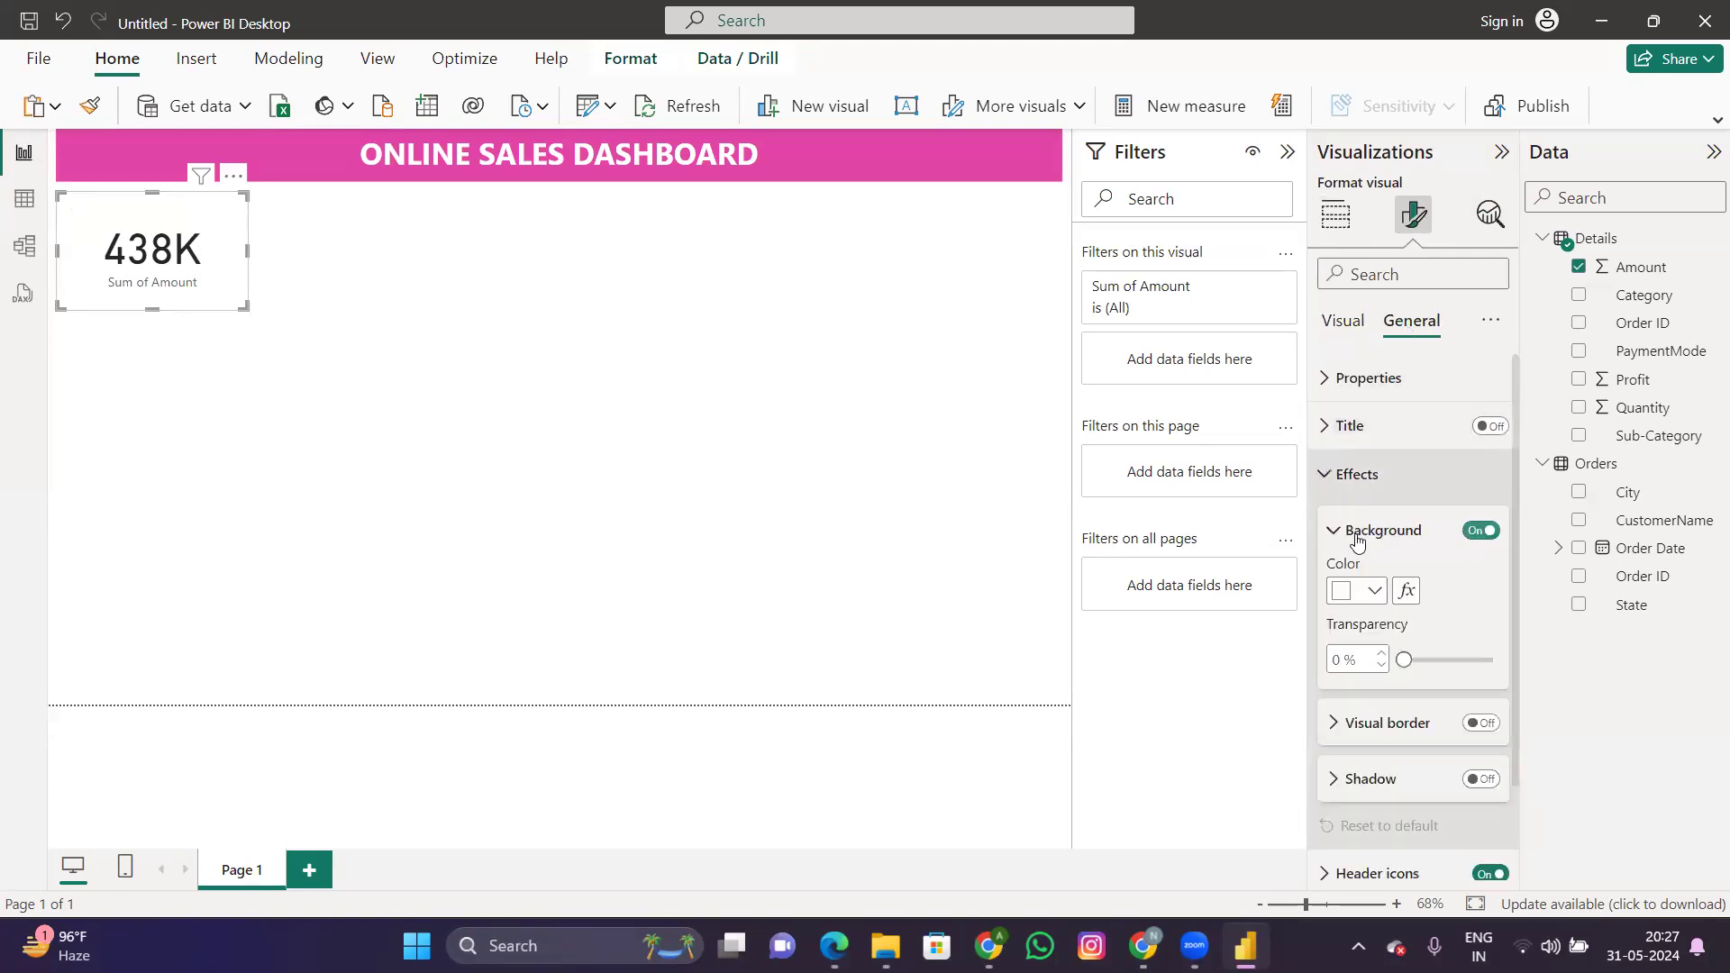
{"action": "left_click", "coordinate": [1372, 591]}
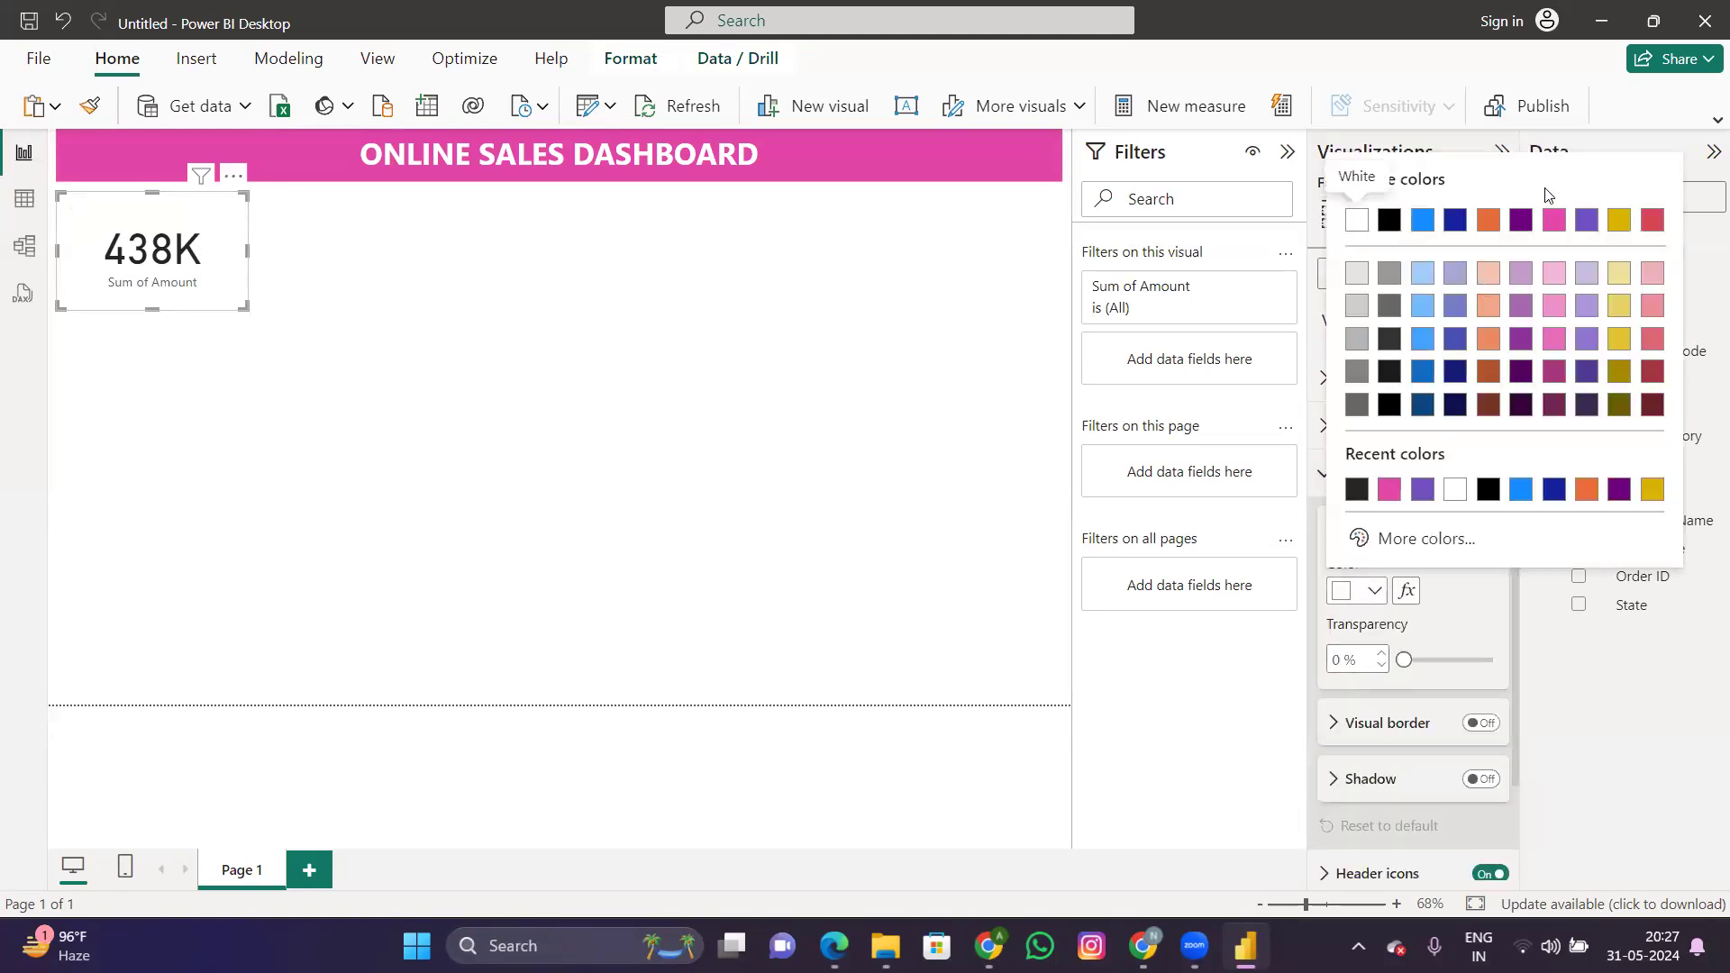
{"action": "left_click", "coordinate": [1553, 219]}
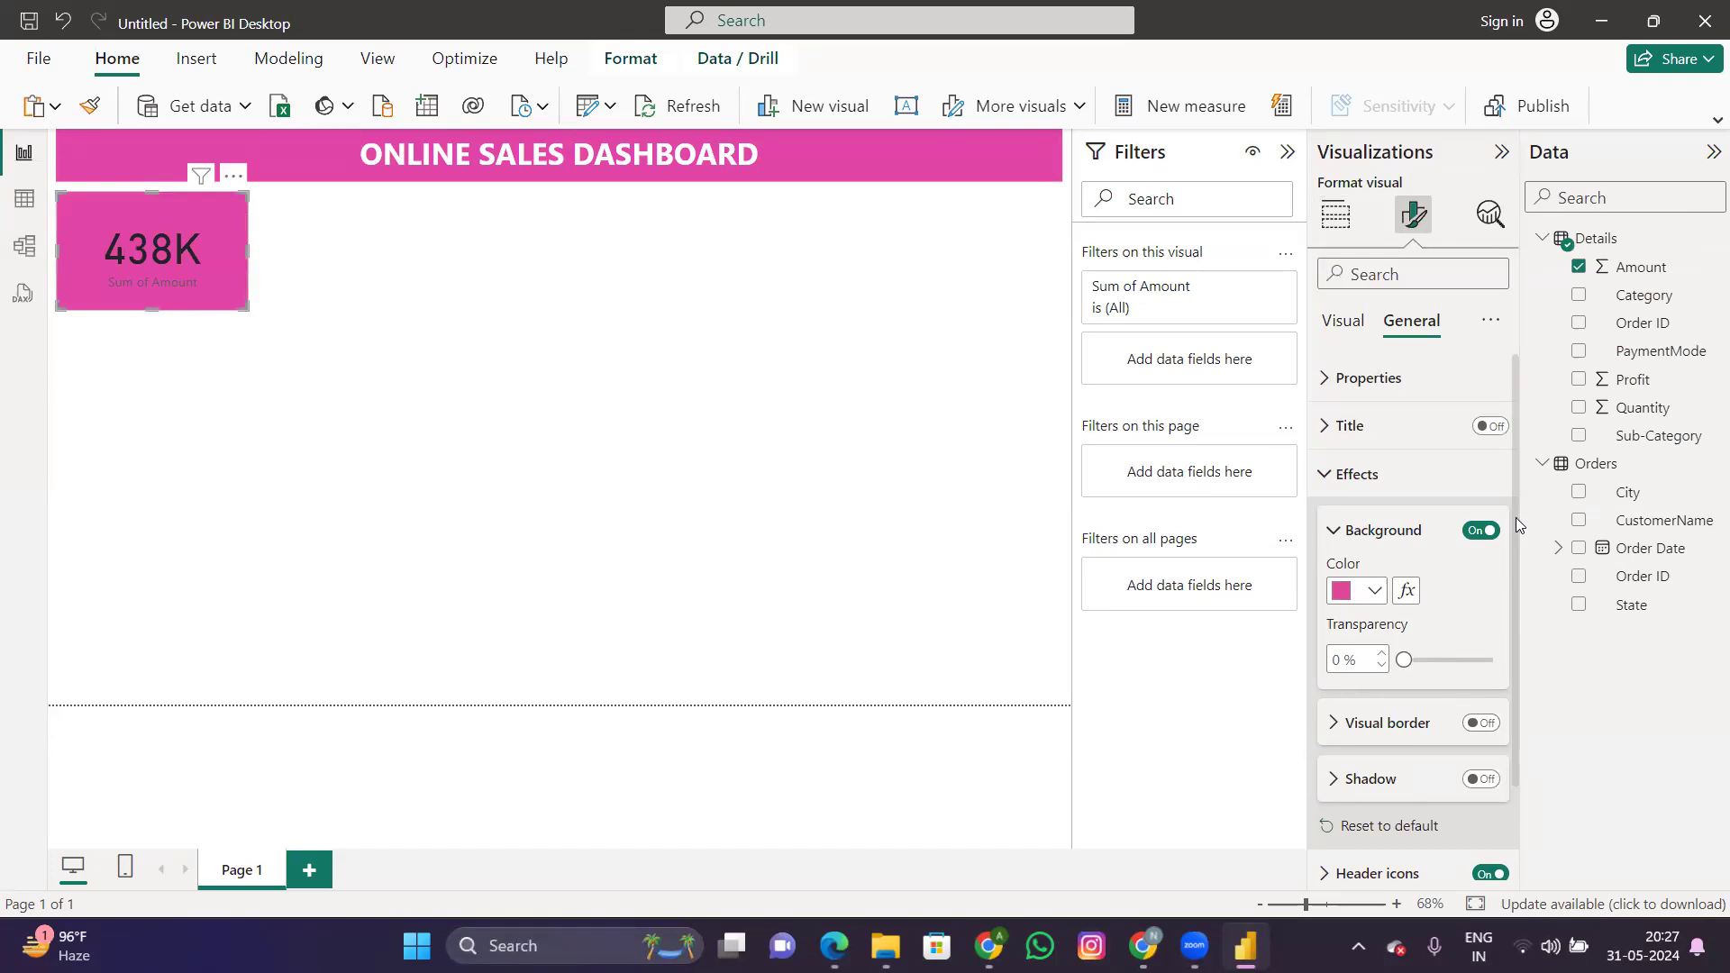
{"action": "scroll", "coordinate": [1516, 517], "scroll_direction": "down", "scroll_amount": 2}
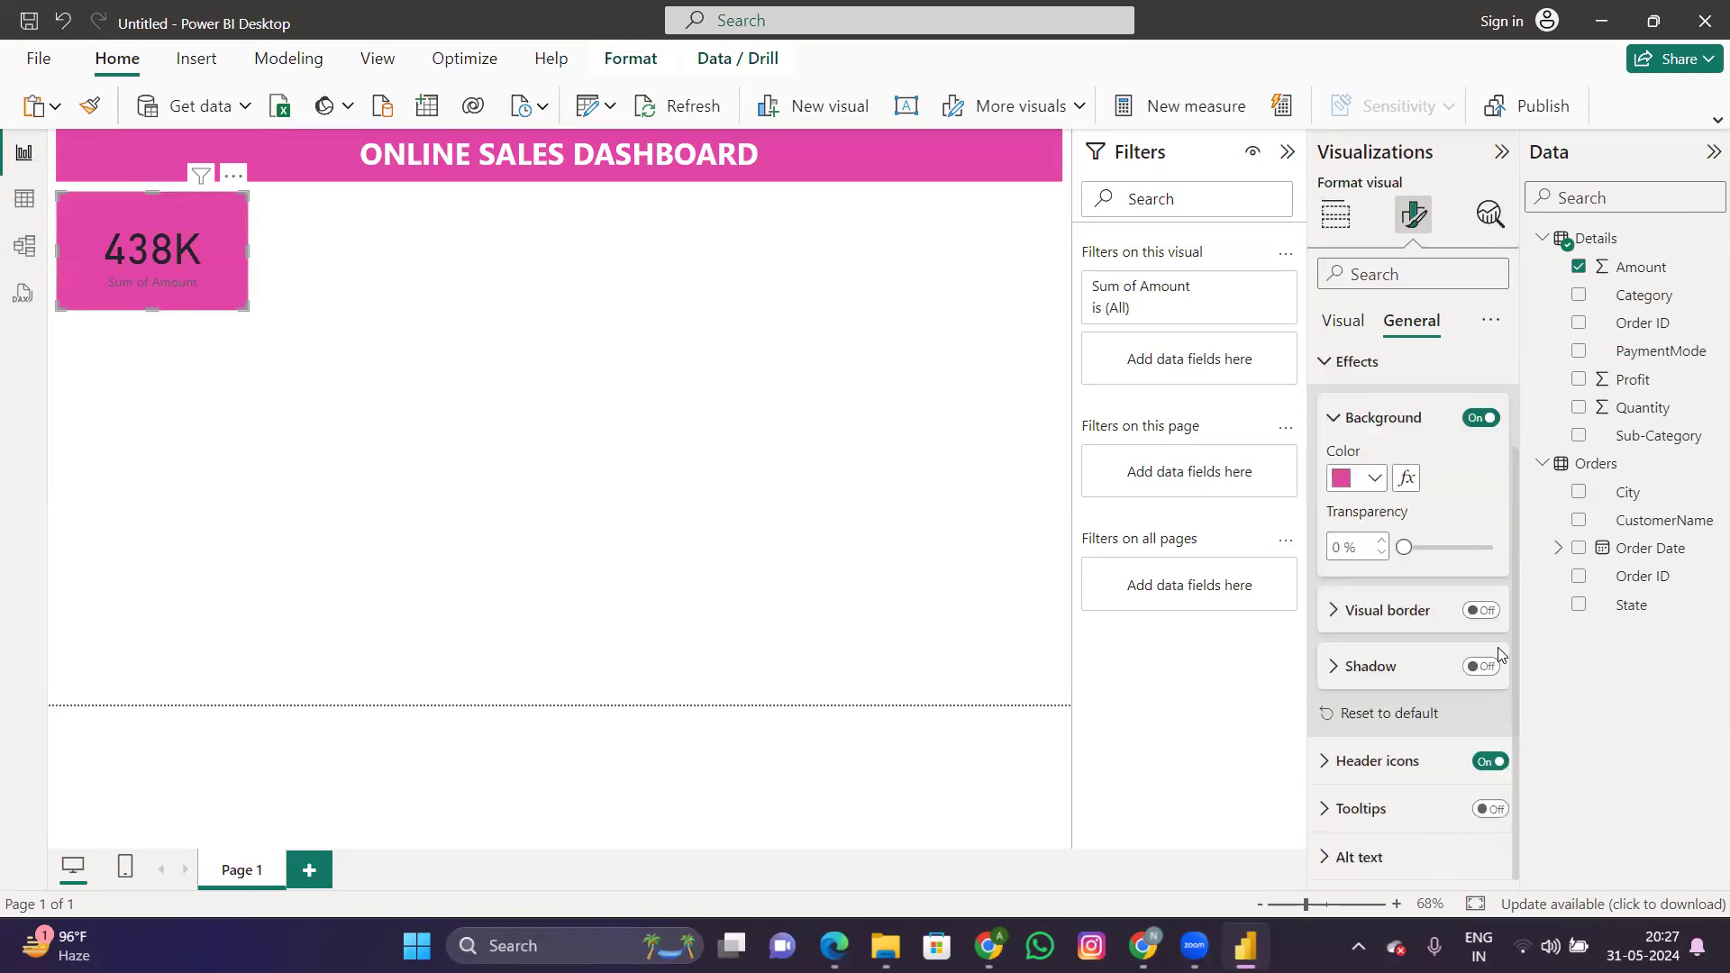
{"action": "left_click", "coordinate": [1385, 762]}
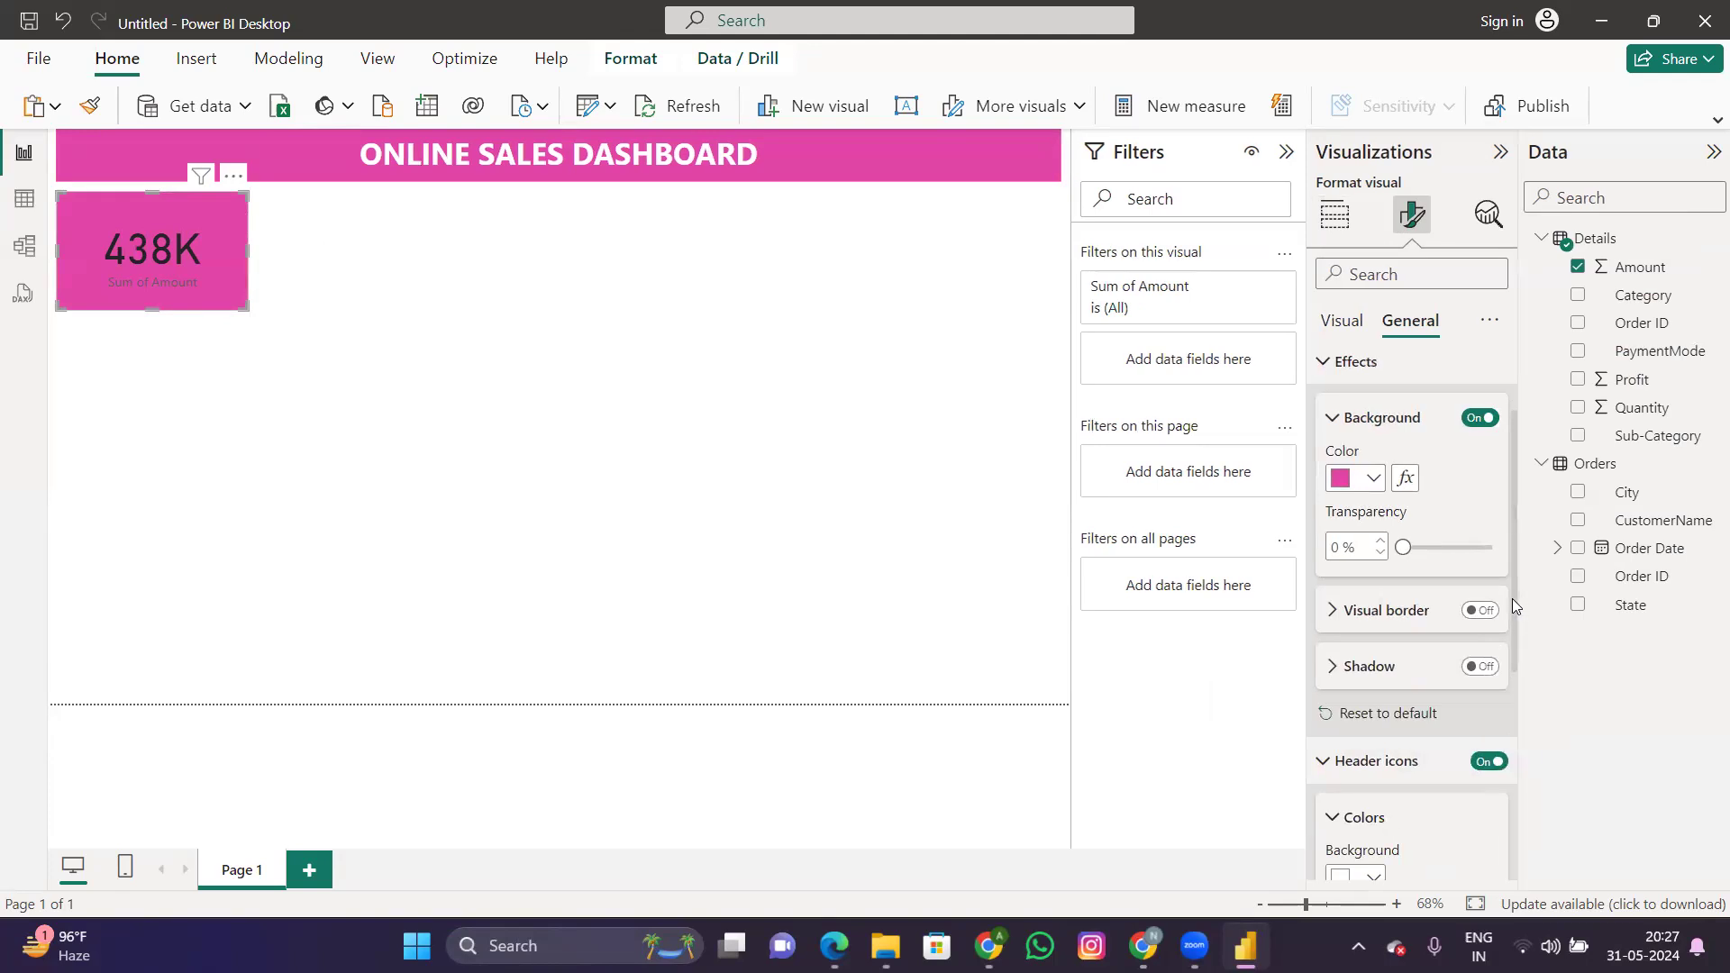
{"action": "scroll", "coordinate": [1500, 631], "scroll_direction": "down", "scroll_amount": 2}
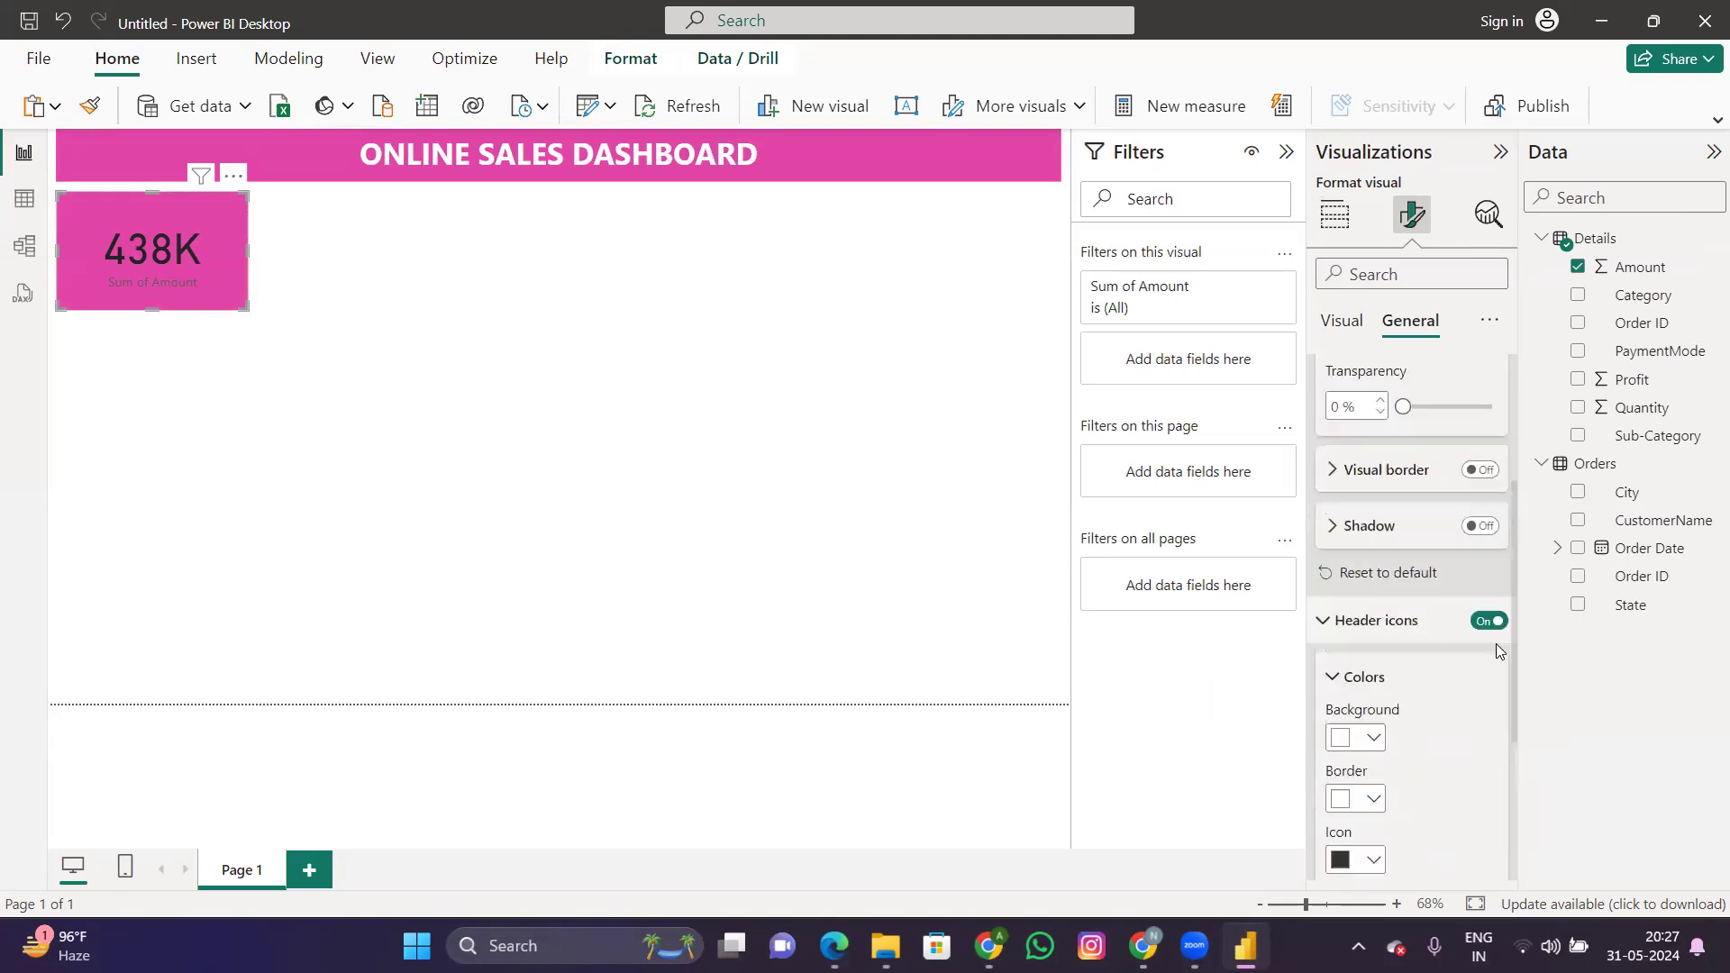
{"action": "scroll", "coordinate": [1379, 406], "scroll_direction": "up", "scroll_amount": 4}
Step: Make the Amount card's category label white and bold
{"action": "left_click", "coordinate": [1342, 321]}
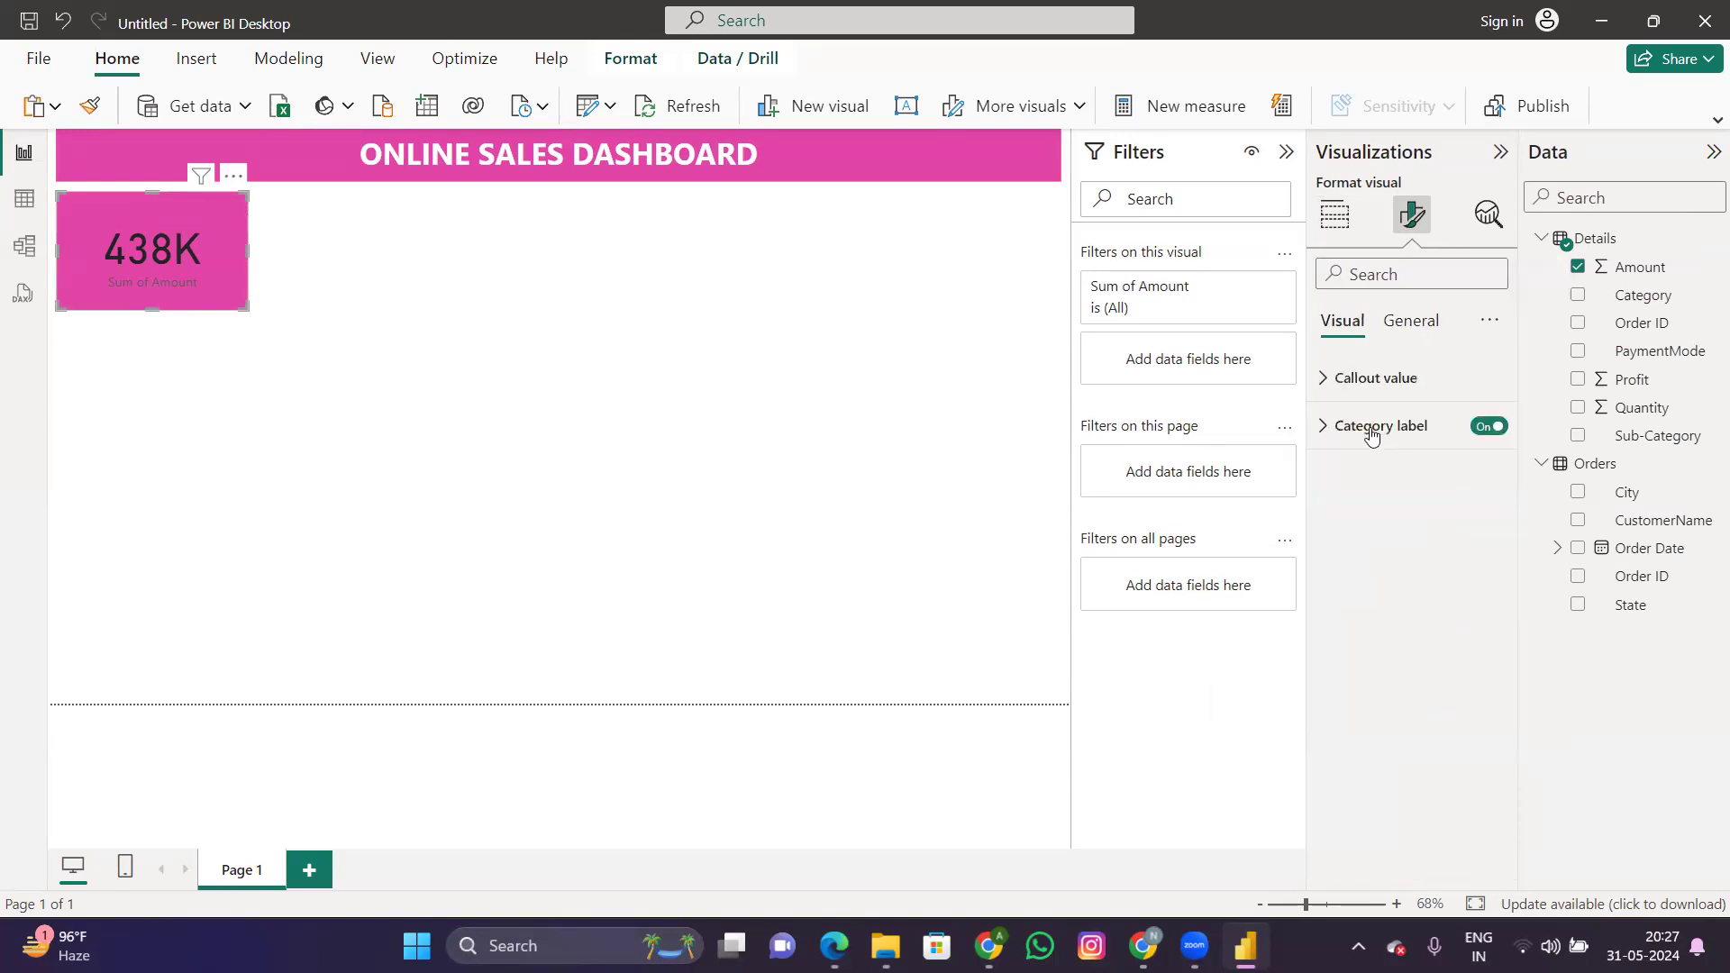
{"action": "left_click", "coordinate": [1379, 426]}
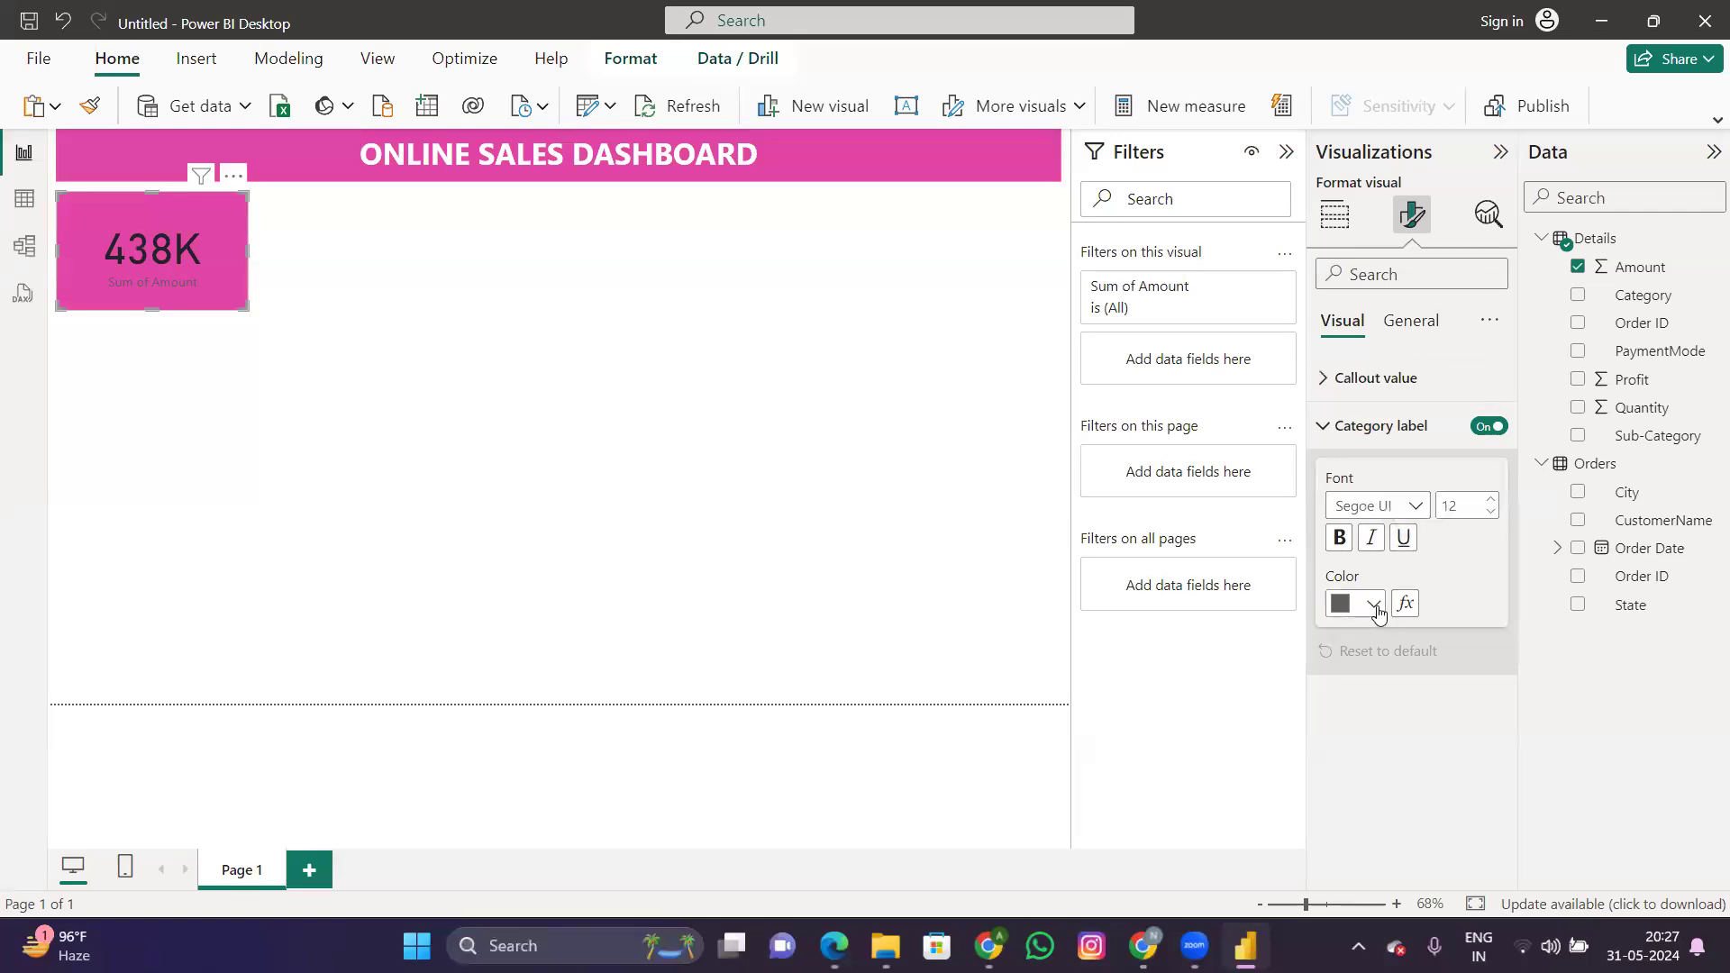
{"action": "left_click", "coordinate": [1373, 604]}
{"action": "left_click", "coordinate": [1357, 238]}
{"action": "left_click", "coordinate": [1340, 538]}
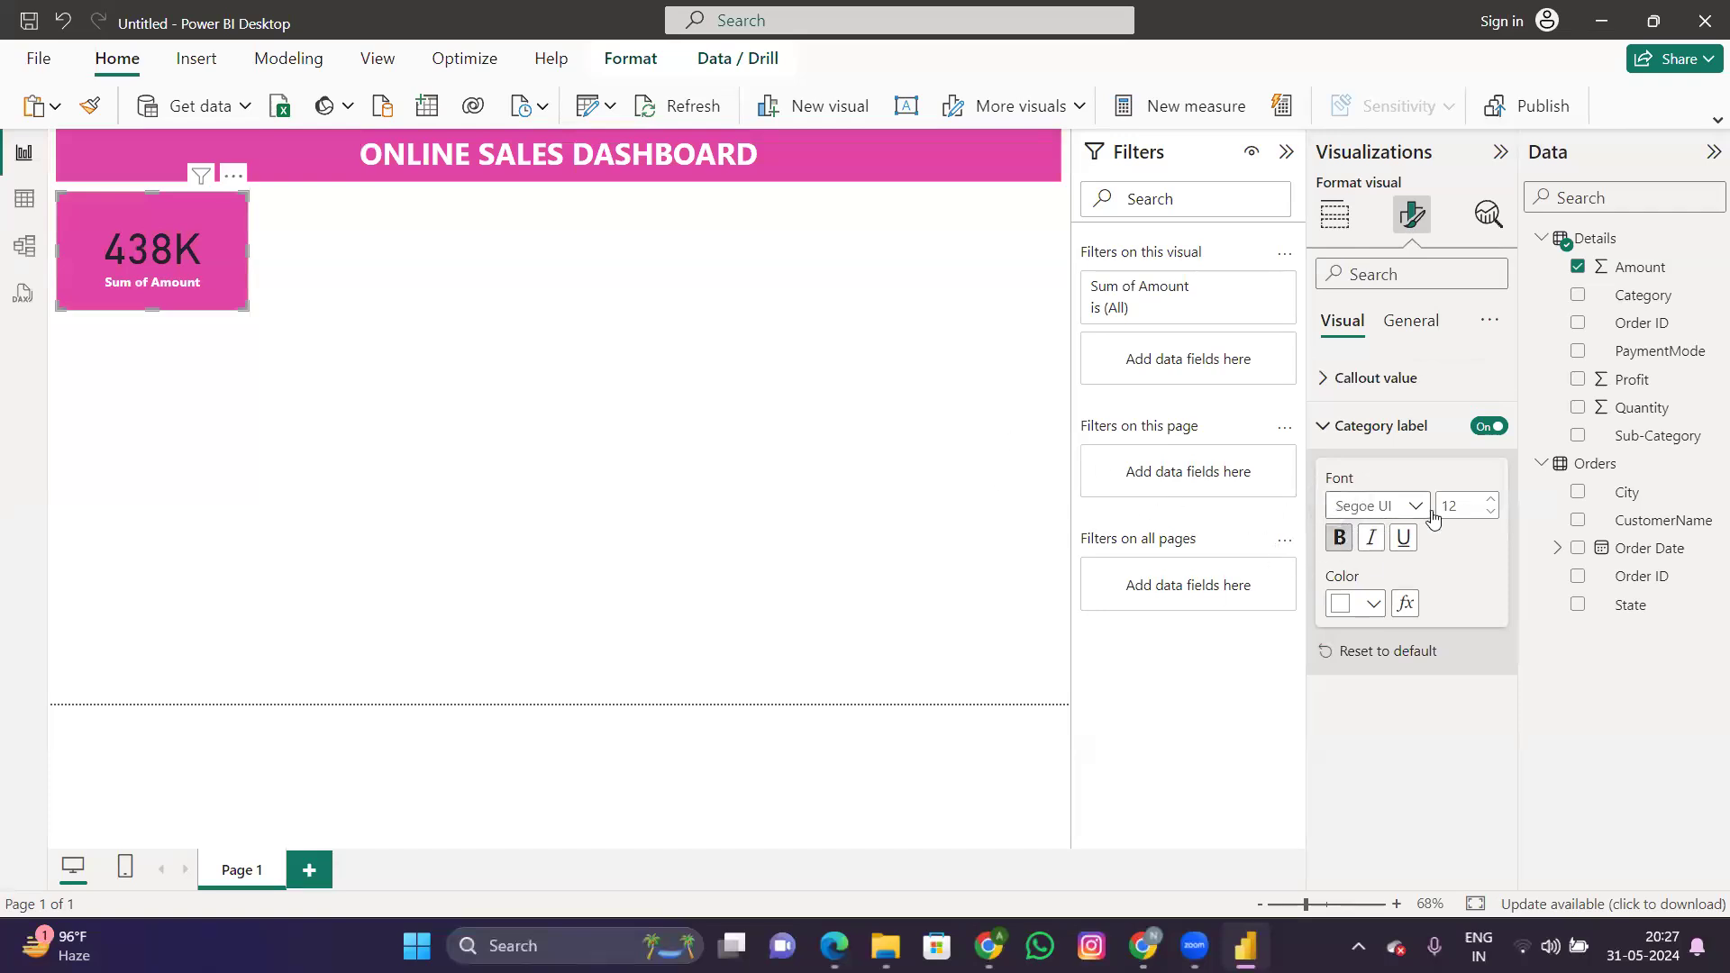
Step: Change the colour of the Amount card's callout value to white
{"action": "left_click", "coordinate": [1394, 392]}
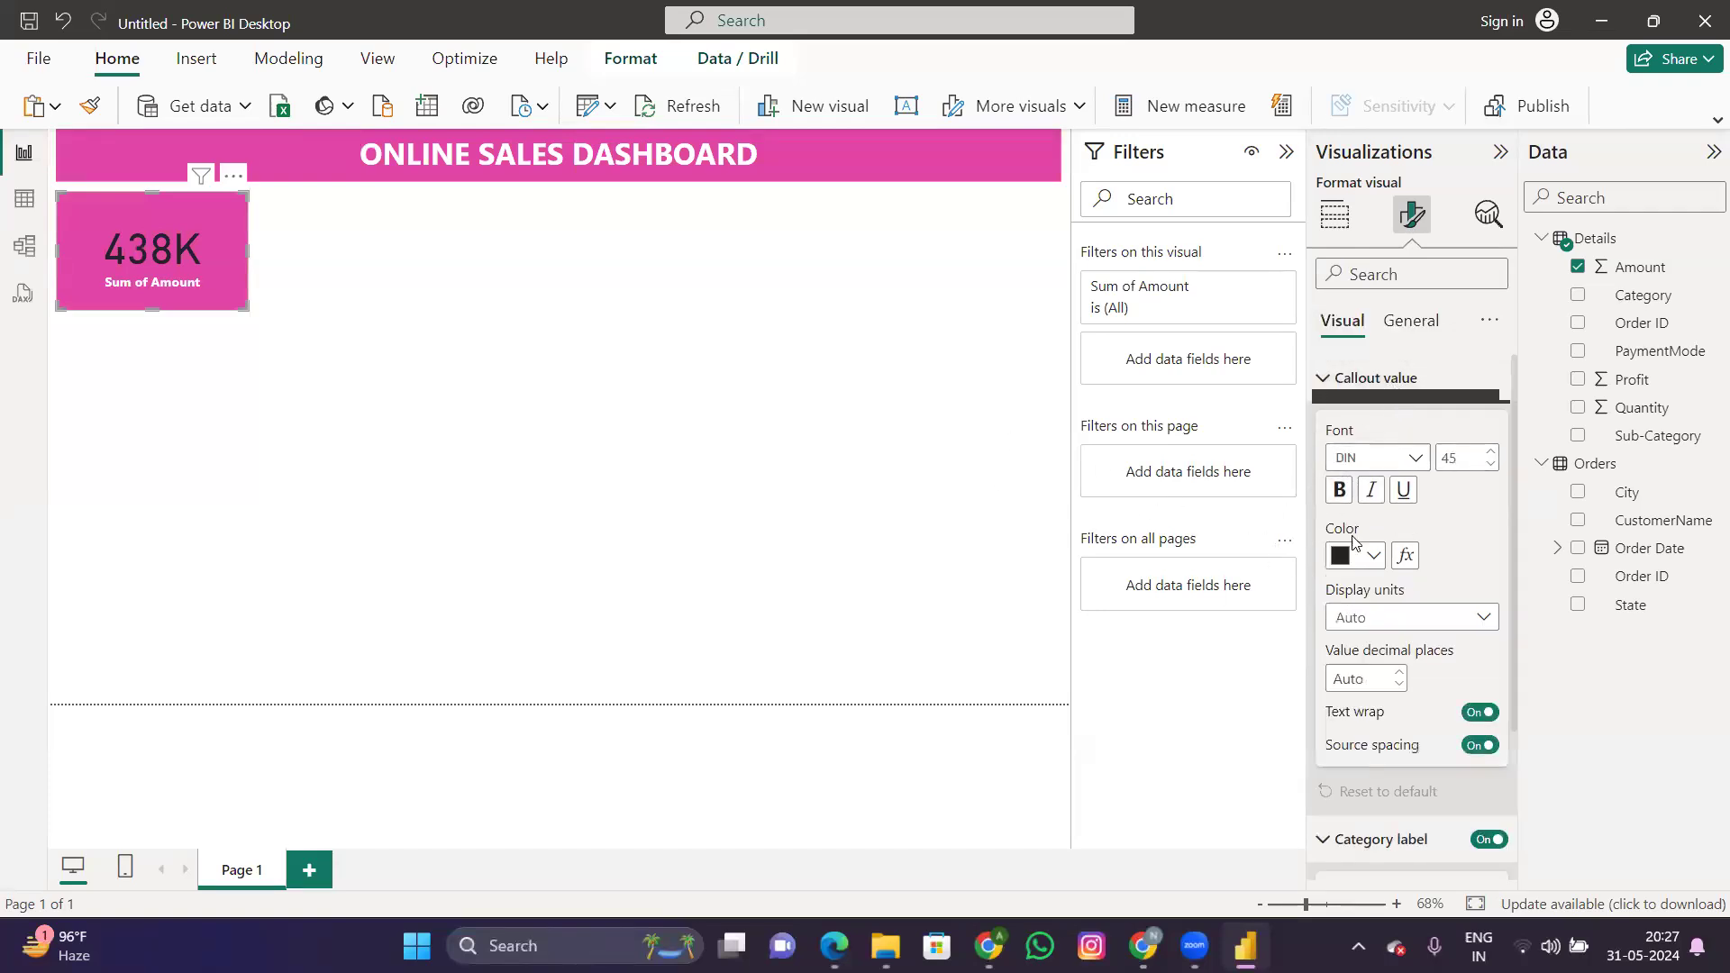
{"action": "left_click", "coordinate": [1373, 557]}
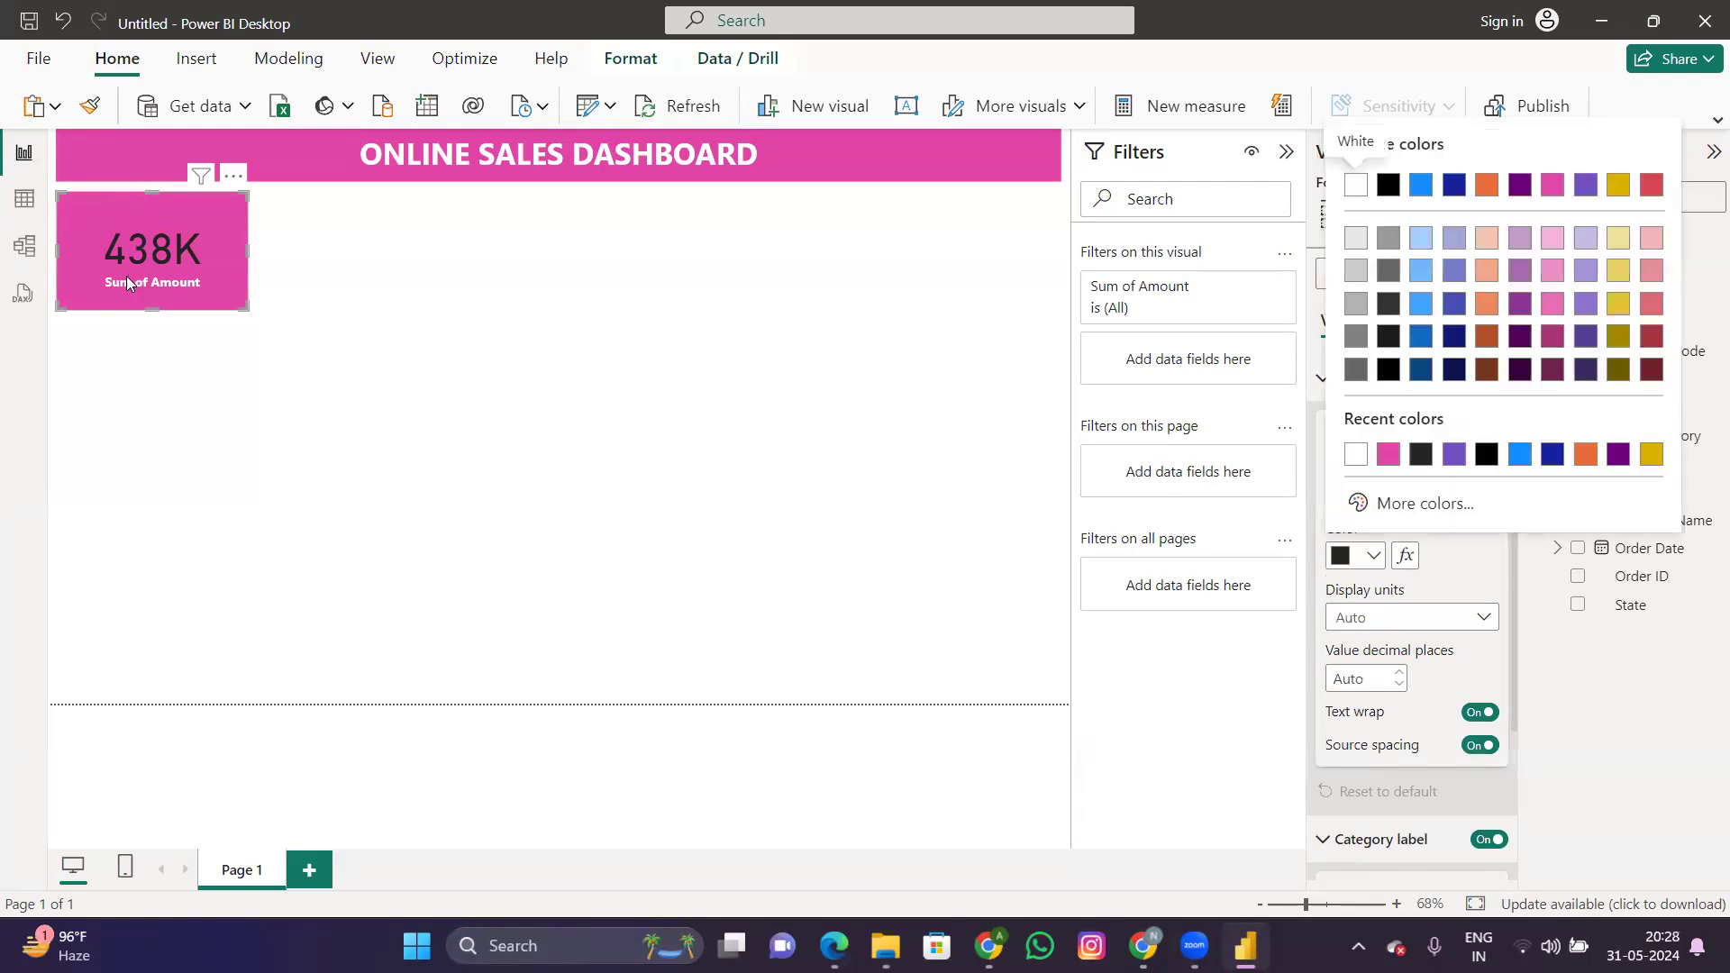
{"action": "left_click", "coordinate": [1358, 189]}
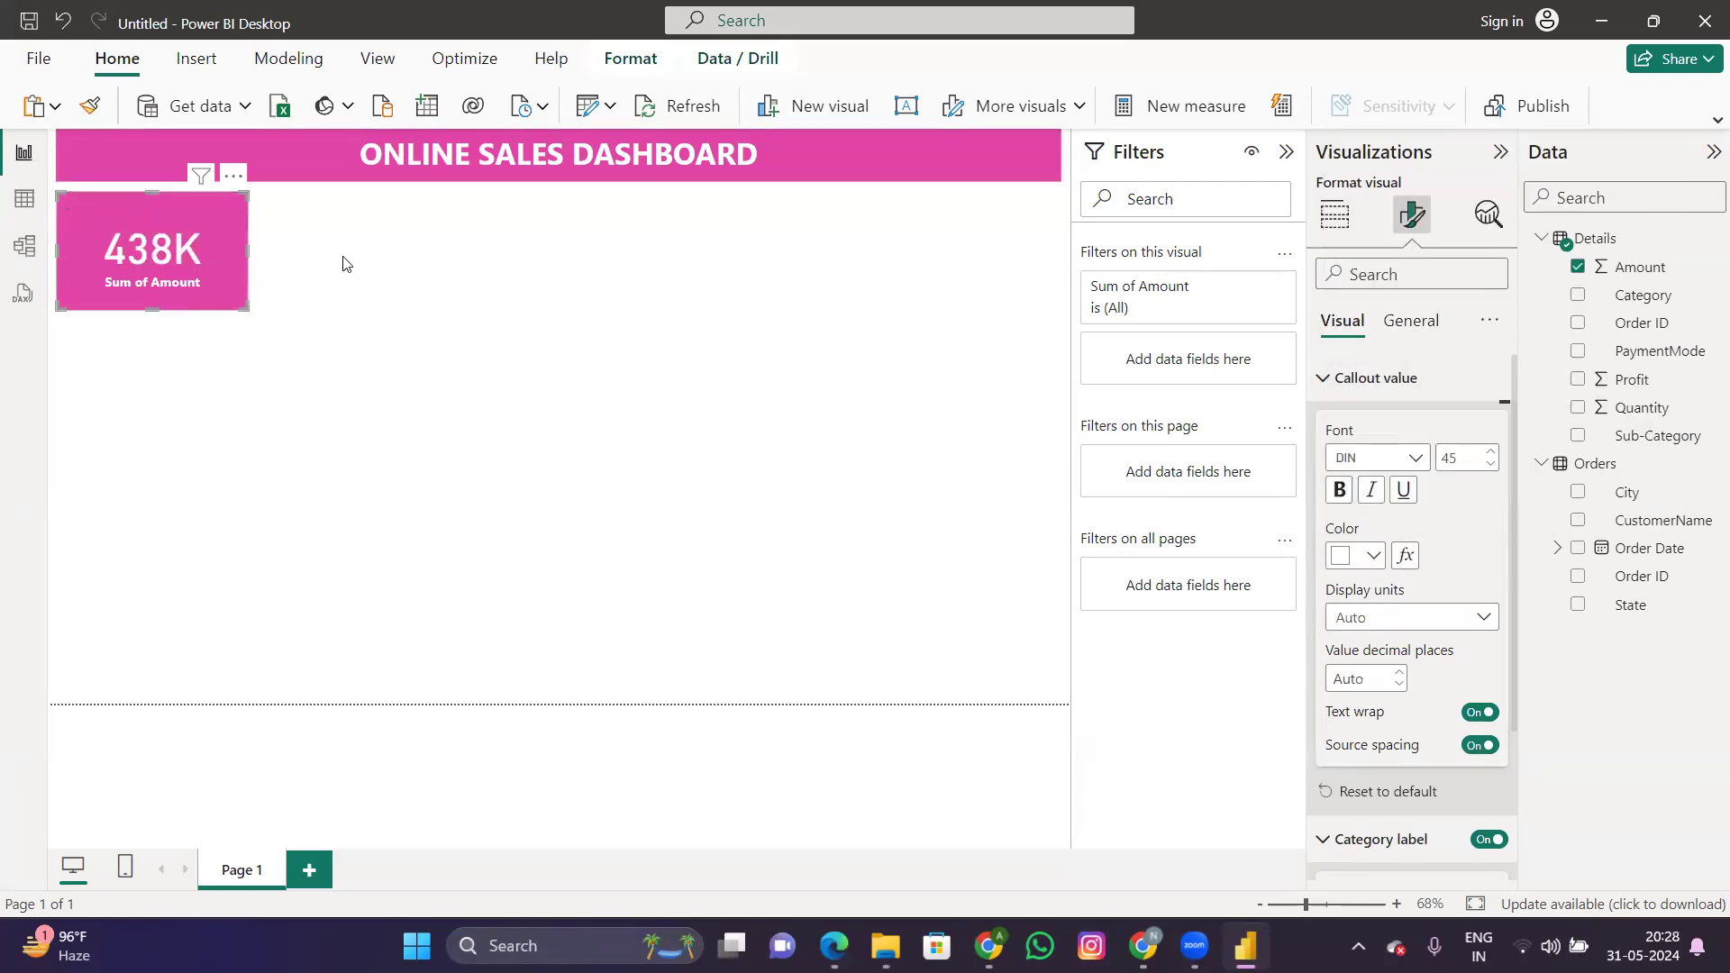
{"action": "left_click", "coordinate": [342, 263]}
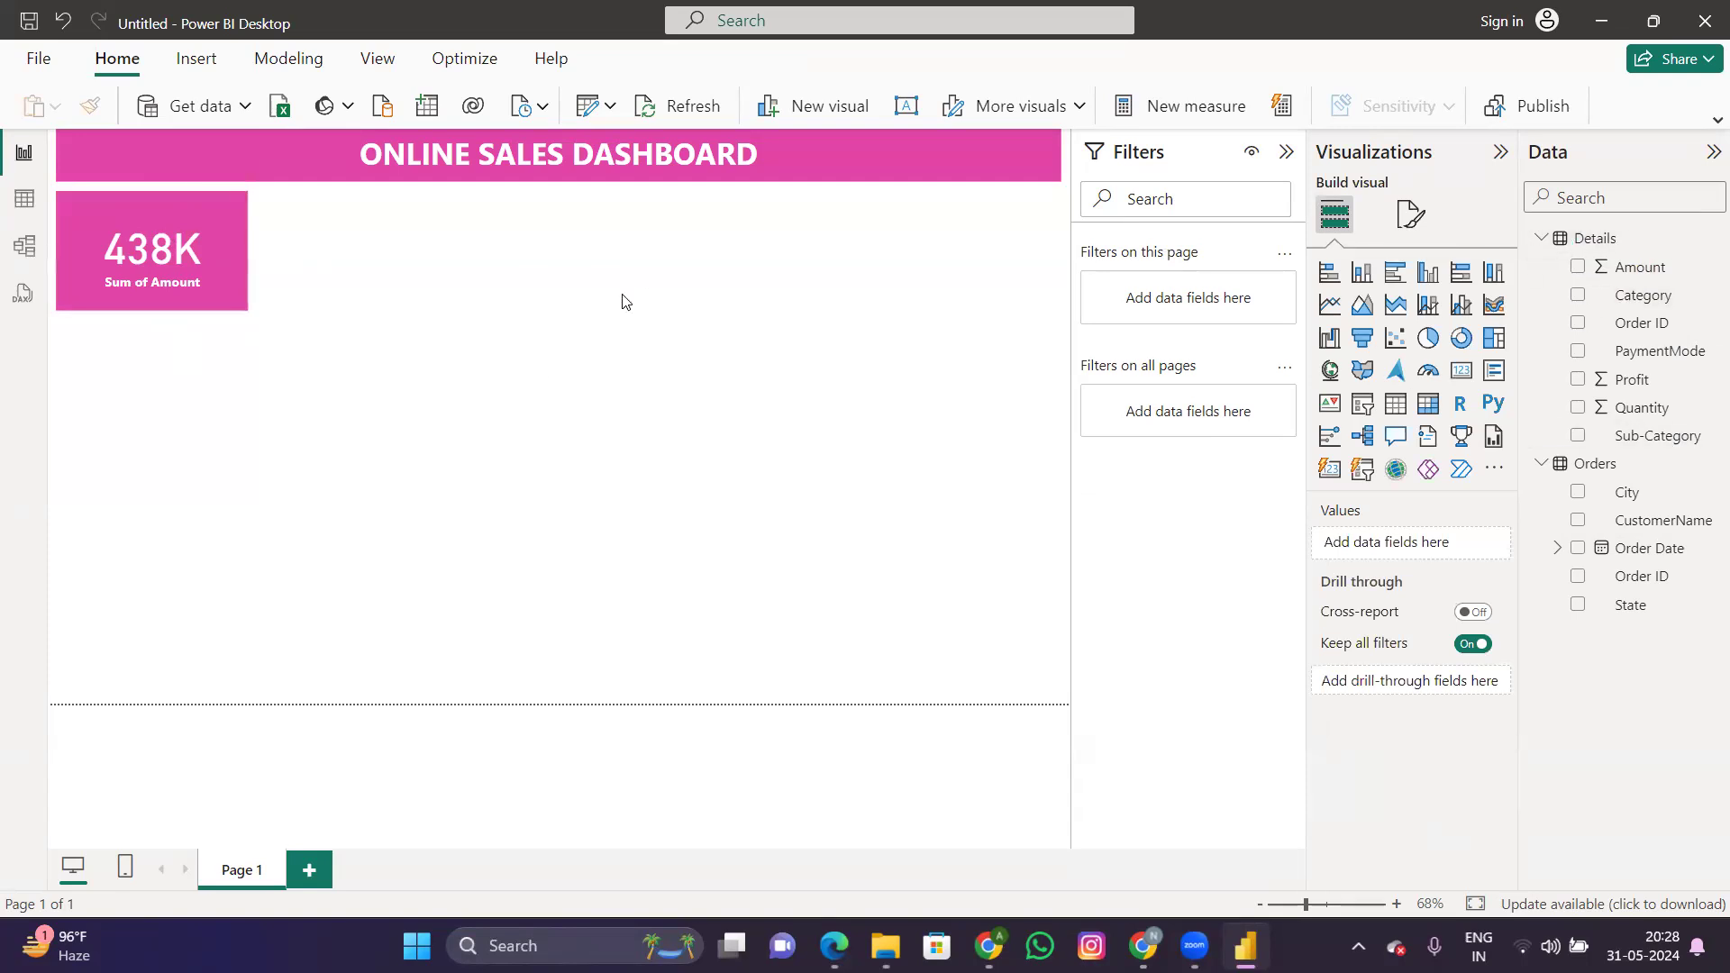
Step: Copy the Amount card and place the duplicate directly to the right of the original
{"action": "left_click", "coordinate": [208, 234]}
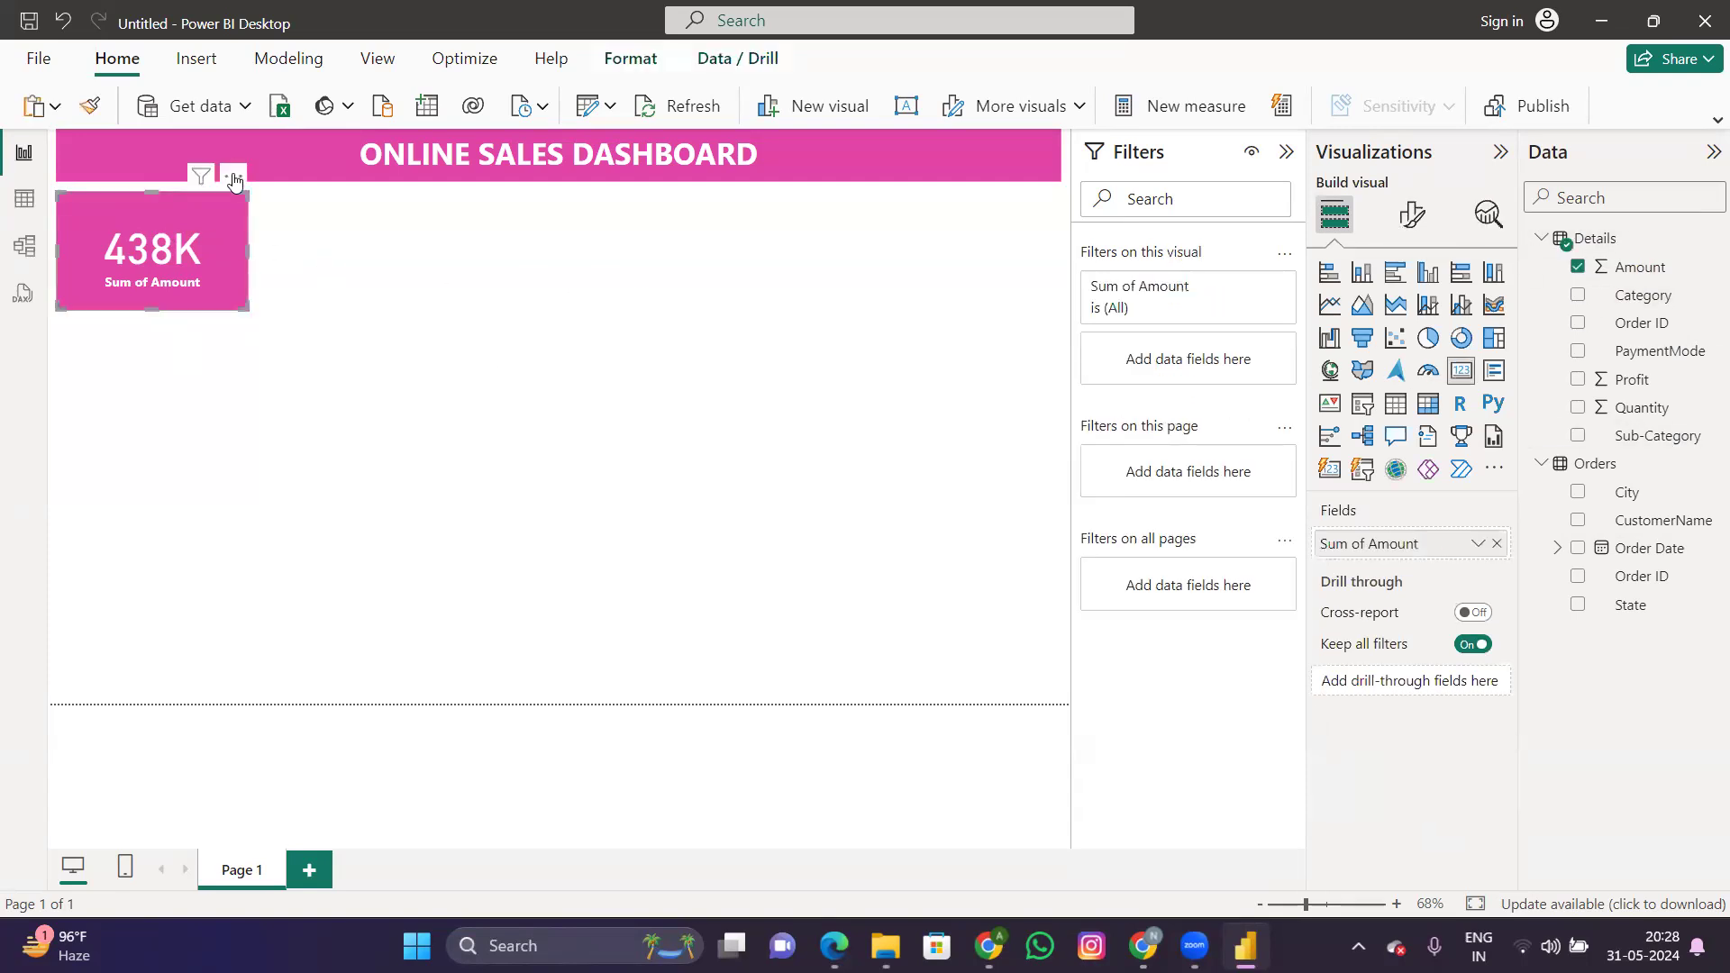
{"action": "left_click", "coordinate": [233, 175]}
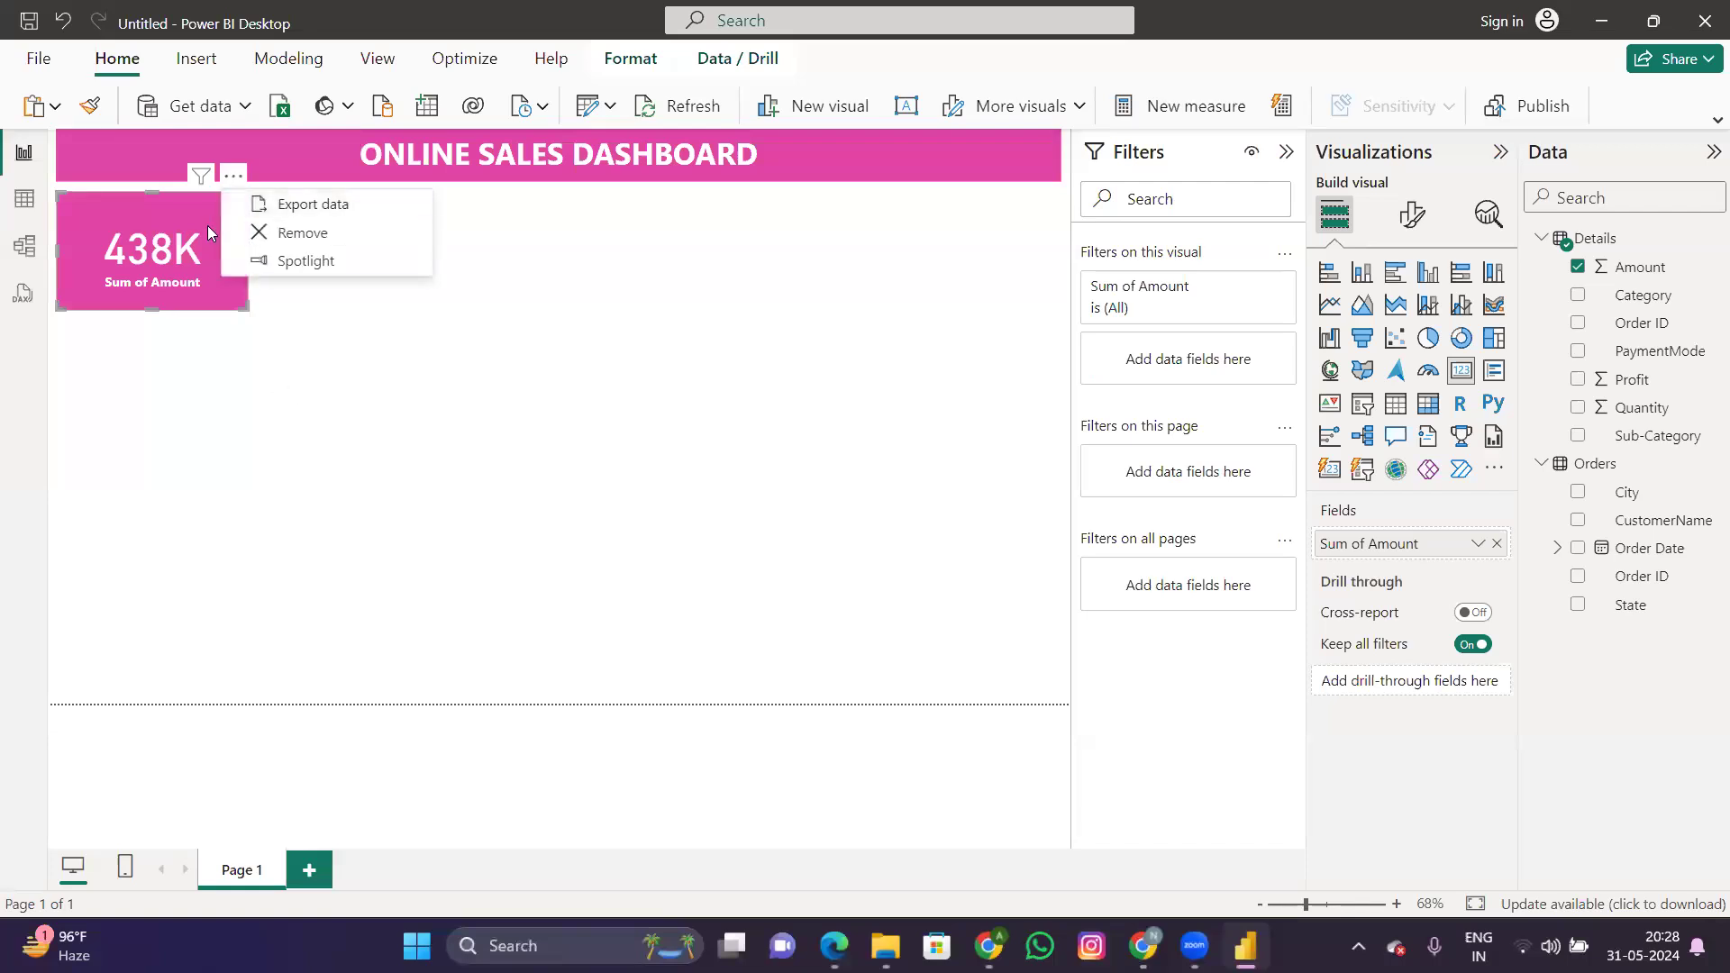
{"action": "left_click", "coordinate": [209, 237]}
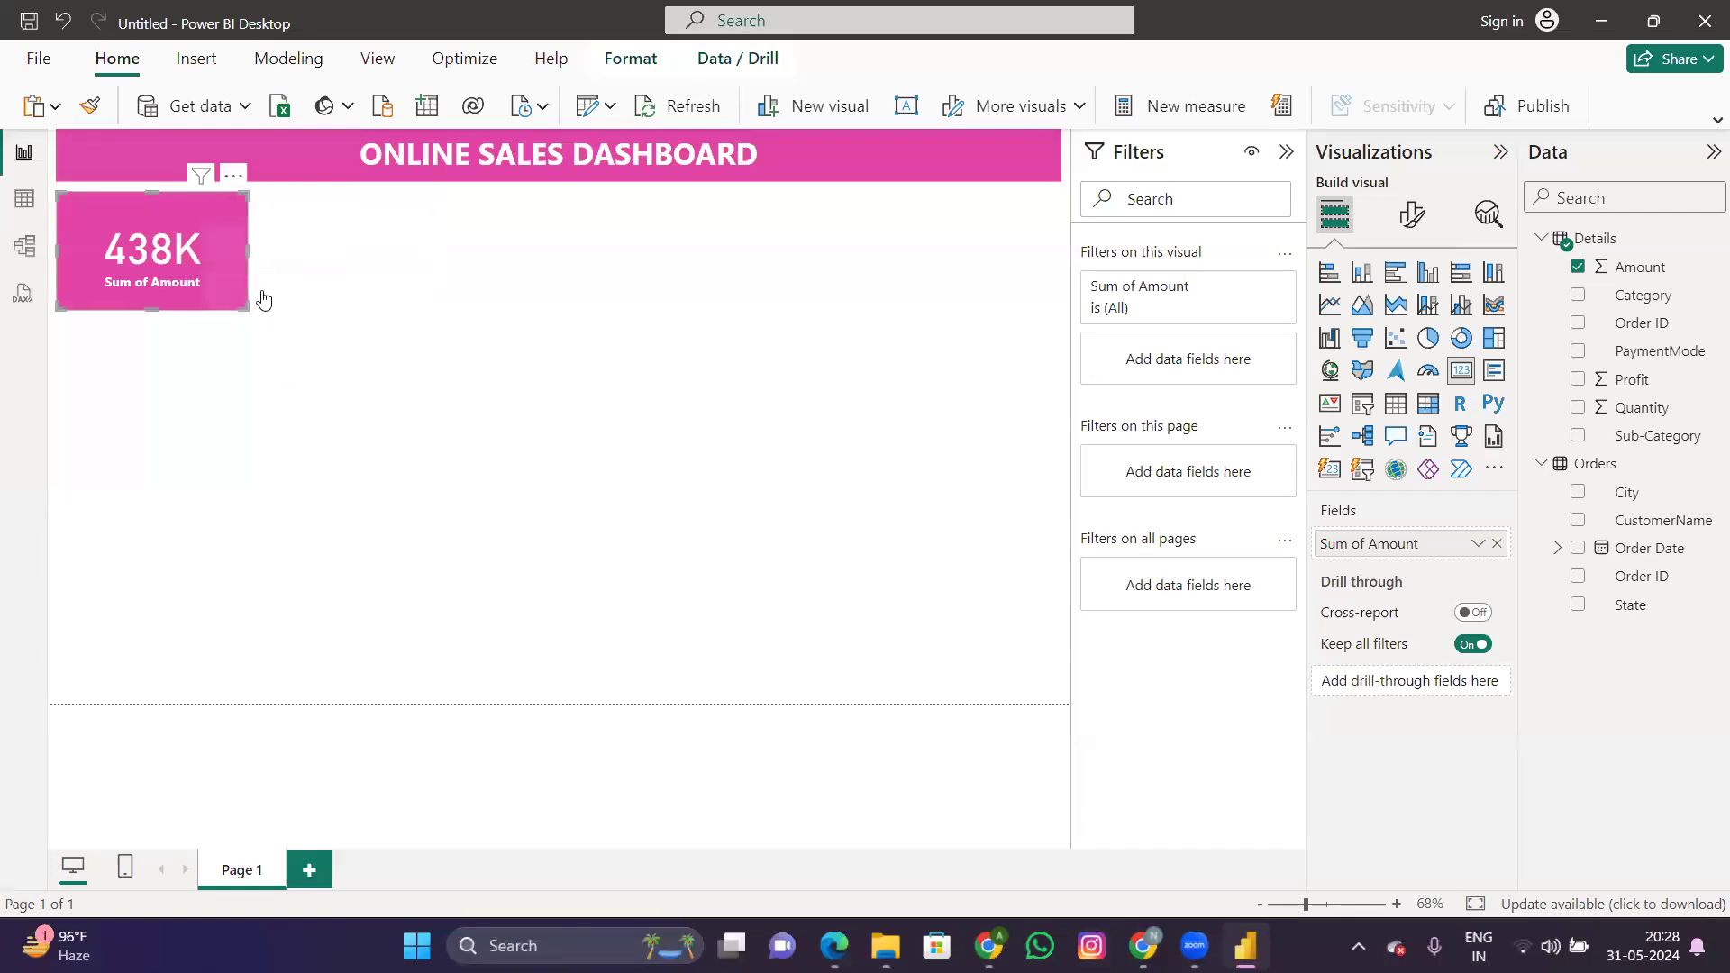
{"action": "right_click", "coordinate": [209, 227]}
{"action": "left_click", "coordinate": [325, 218]}
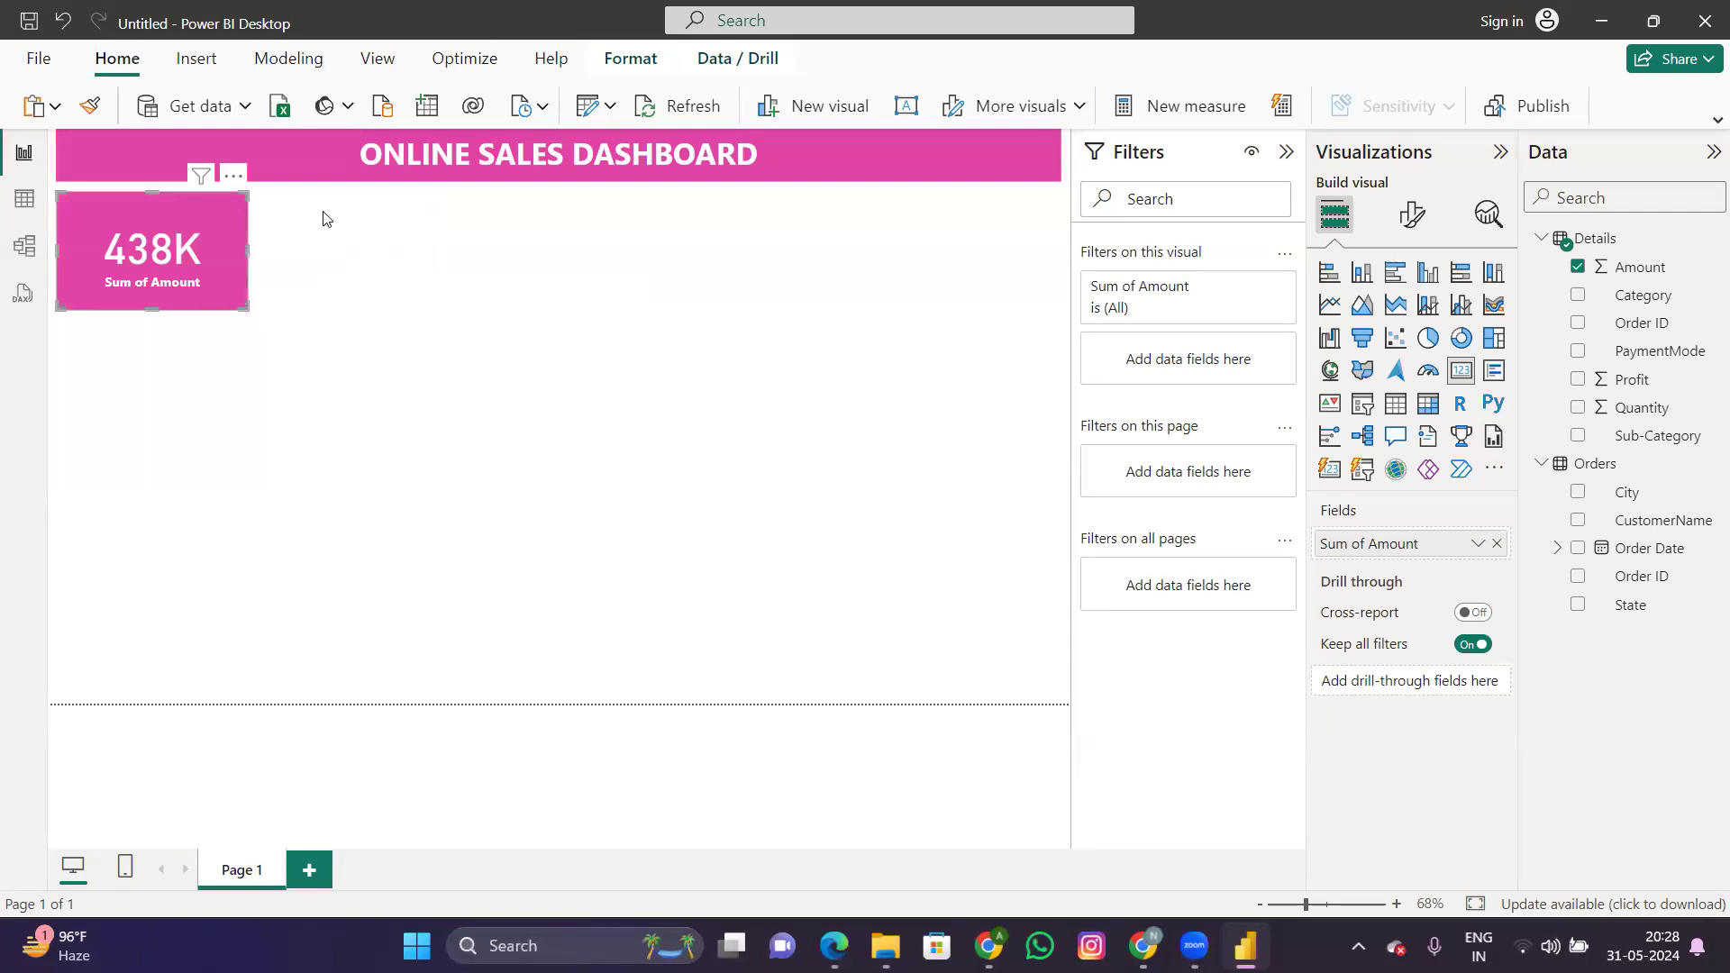
{"action": "left_click", "coordinate": [325, 243]}
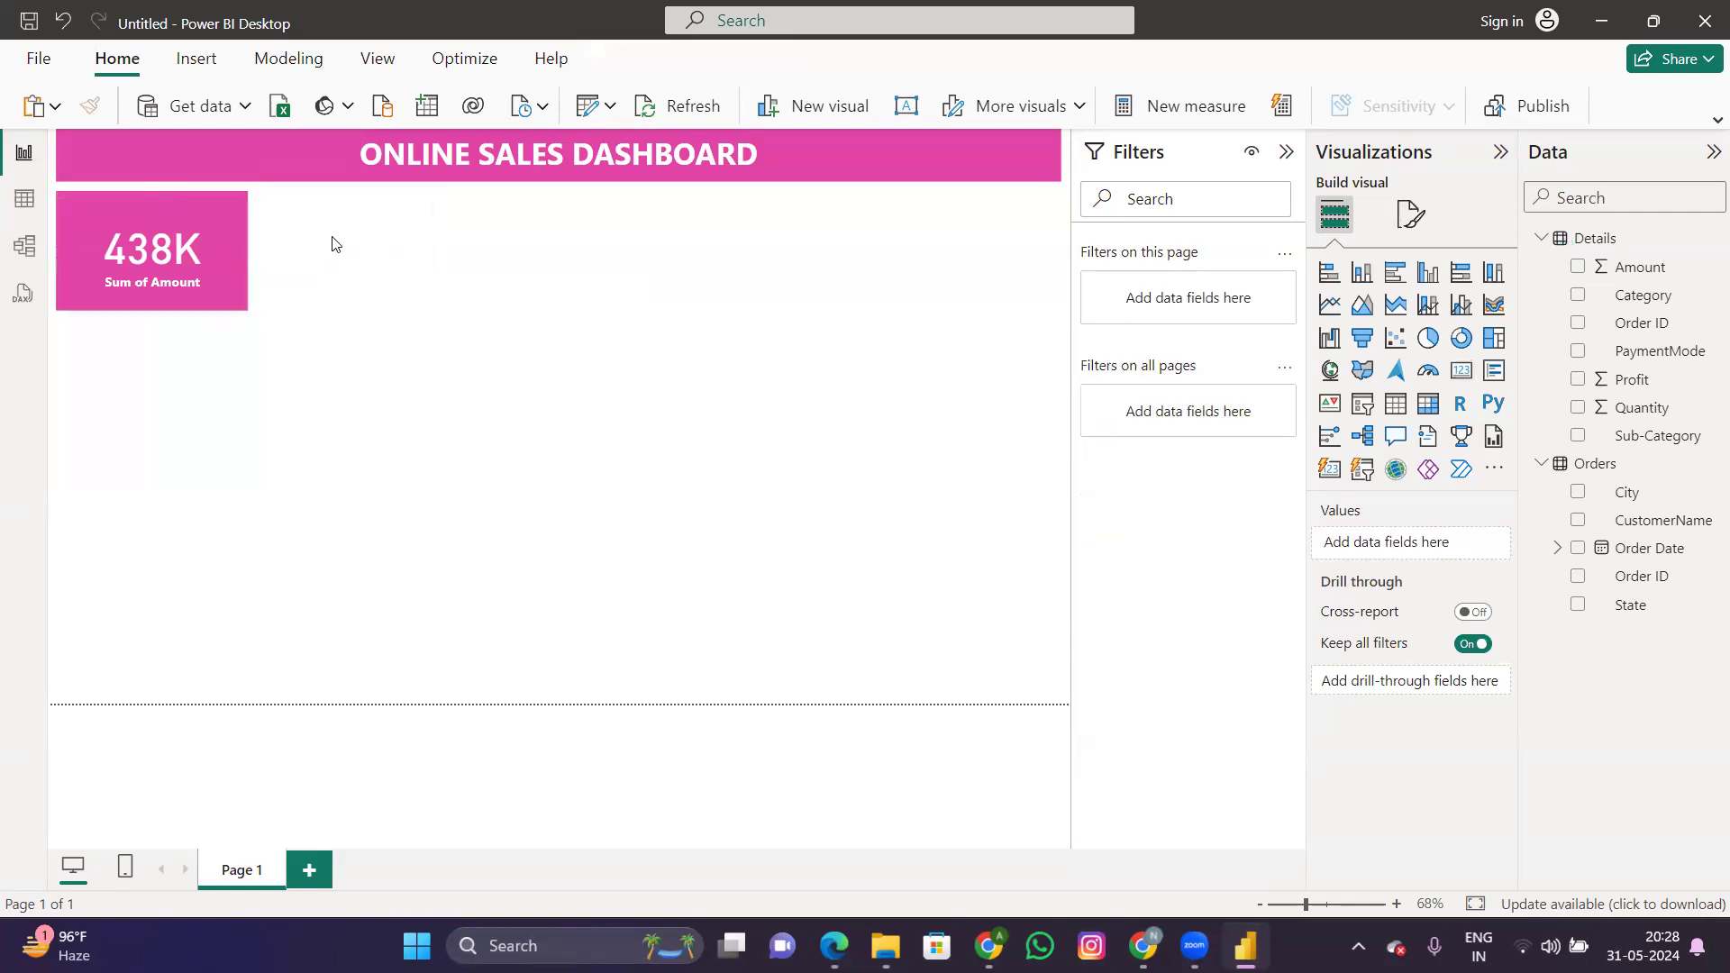
{"action": "left_click", "coordinate": [231, 235]}
{"action": "key", "text": "ctrl+v"}
{"action": "left_click_drag", "start_coordinate": [211, 235], "coordinate": [405, 234]}
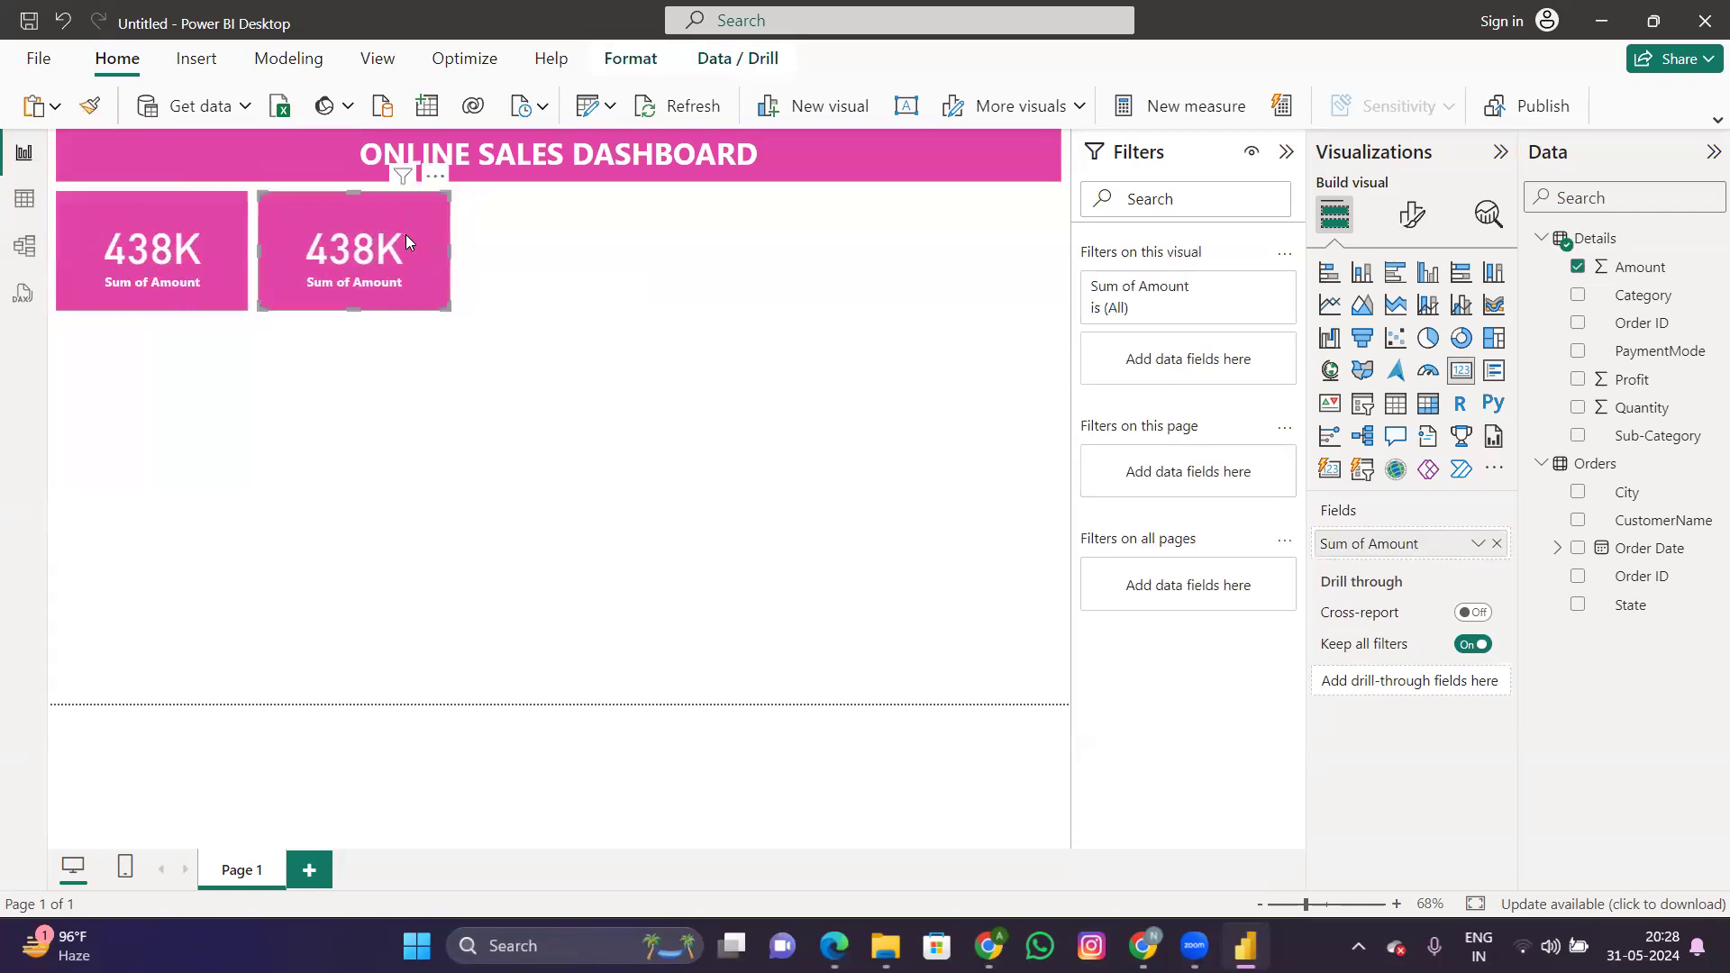
Step: Replace the Amount field with Profit in the duplicated card
{"action": "left_click", "coordinate": [599, 326]}
{"action": "left_click", "coordinate": [433, 242]}
{"action": "left_click", "coordinate": [1578, 267]}
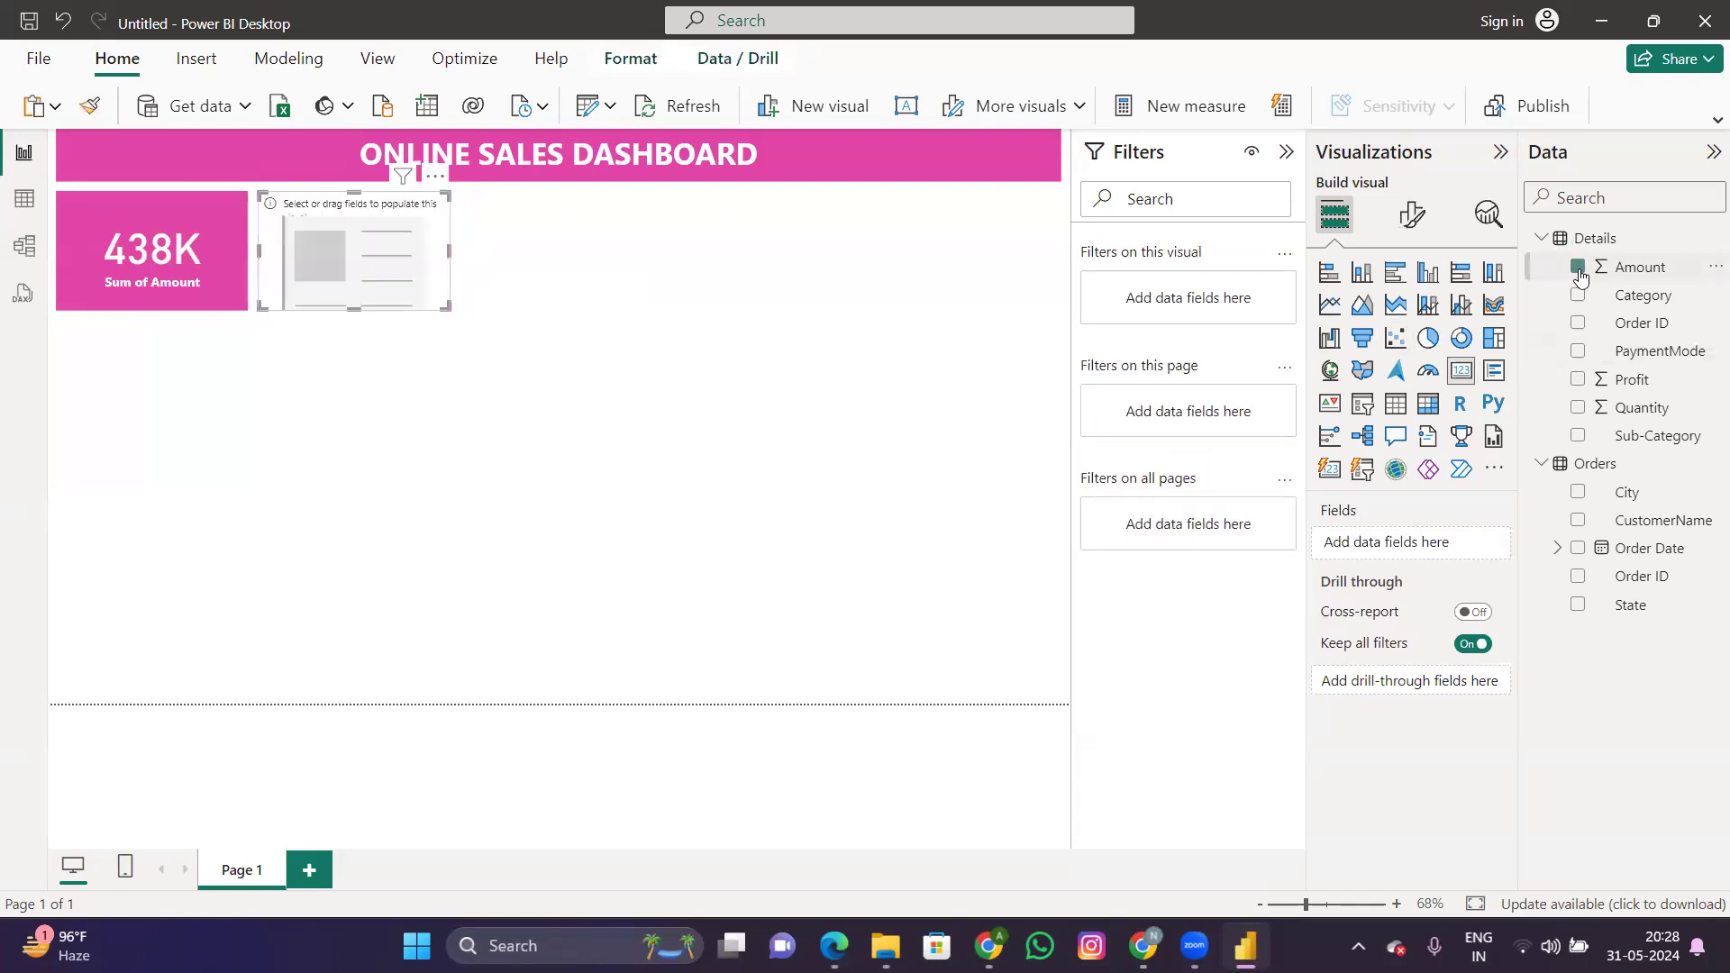
{"action": "left_click", "coordinate": [1578, 379]}
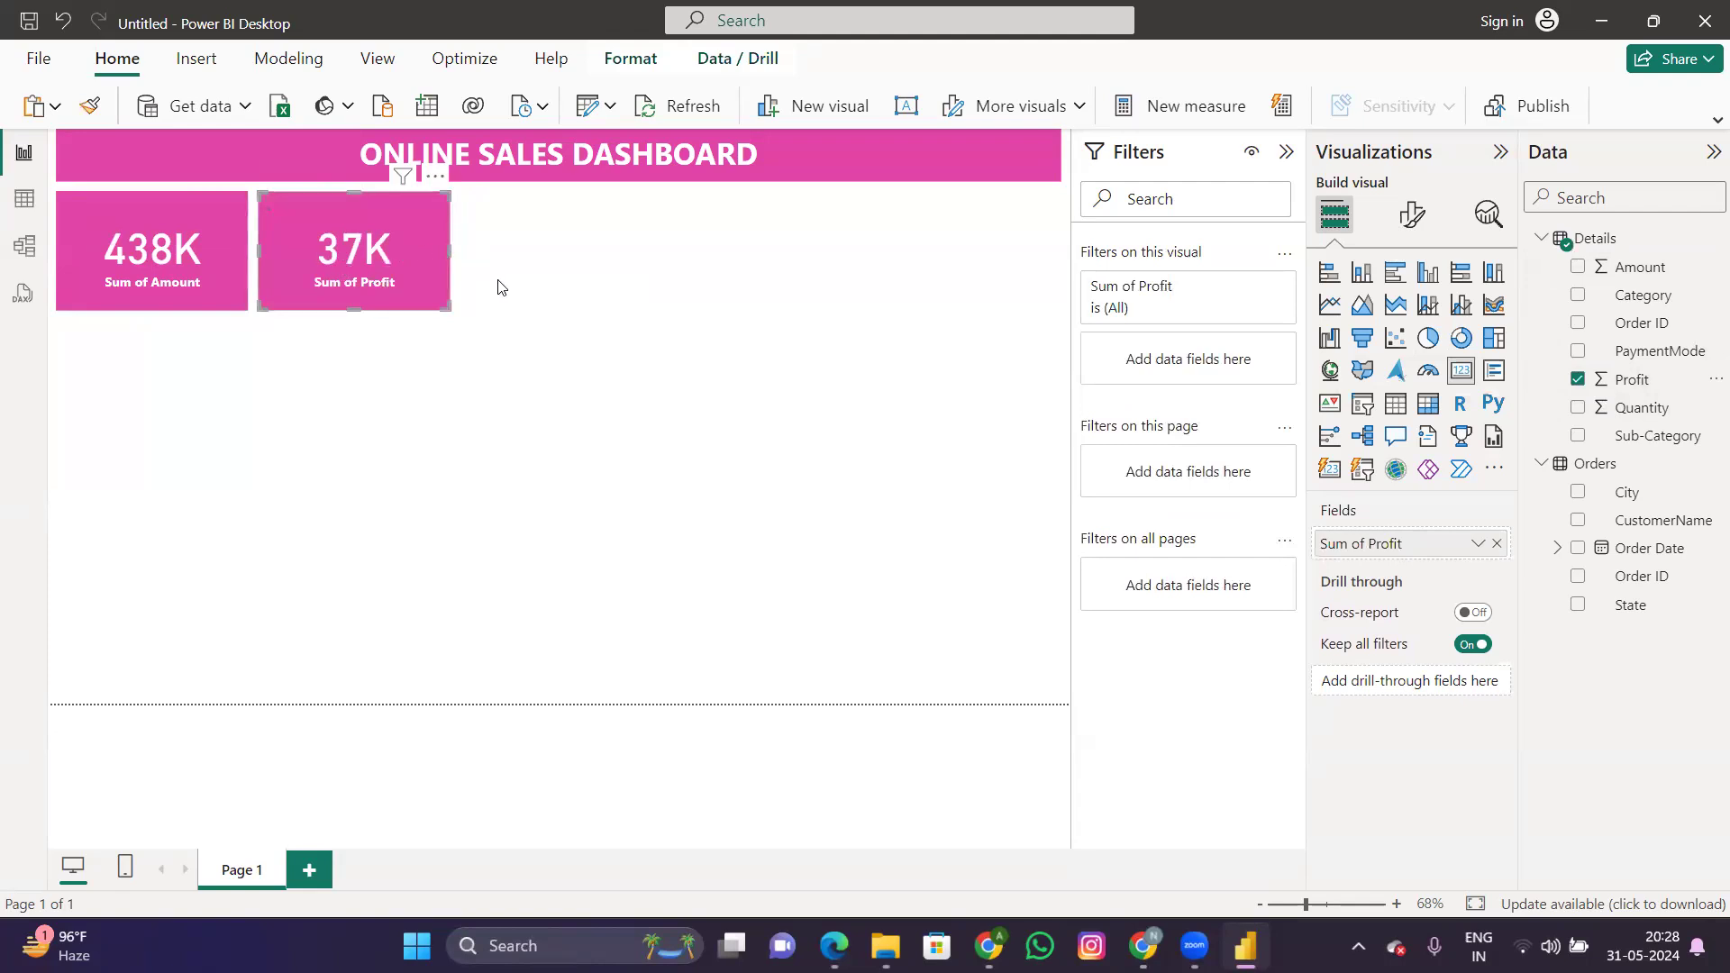
Step: Paste another copy of the Amount card and place it to the right of the Profit card
{"action": "key", "text": "ctrl+v"}
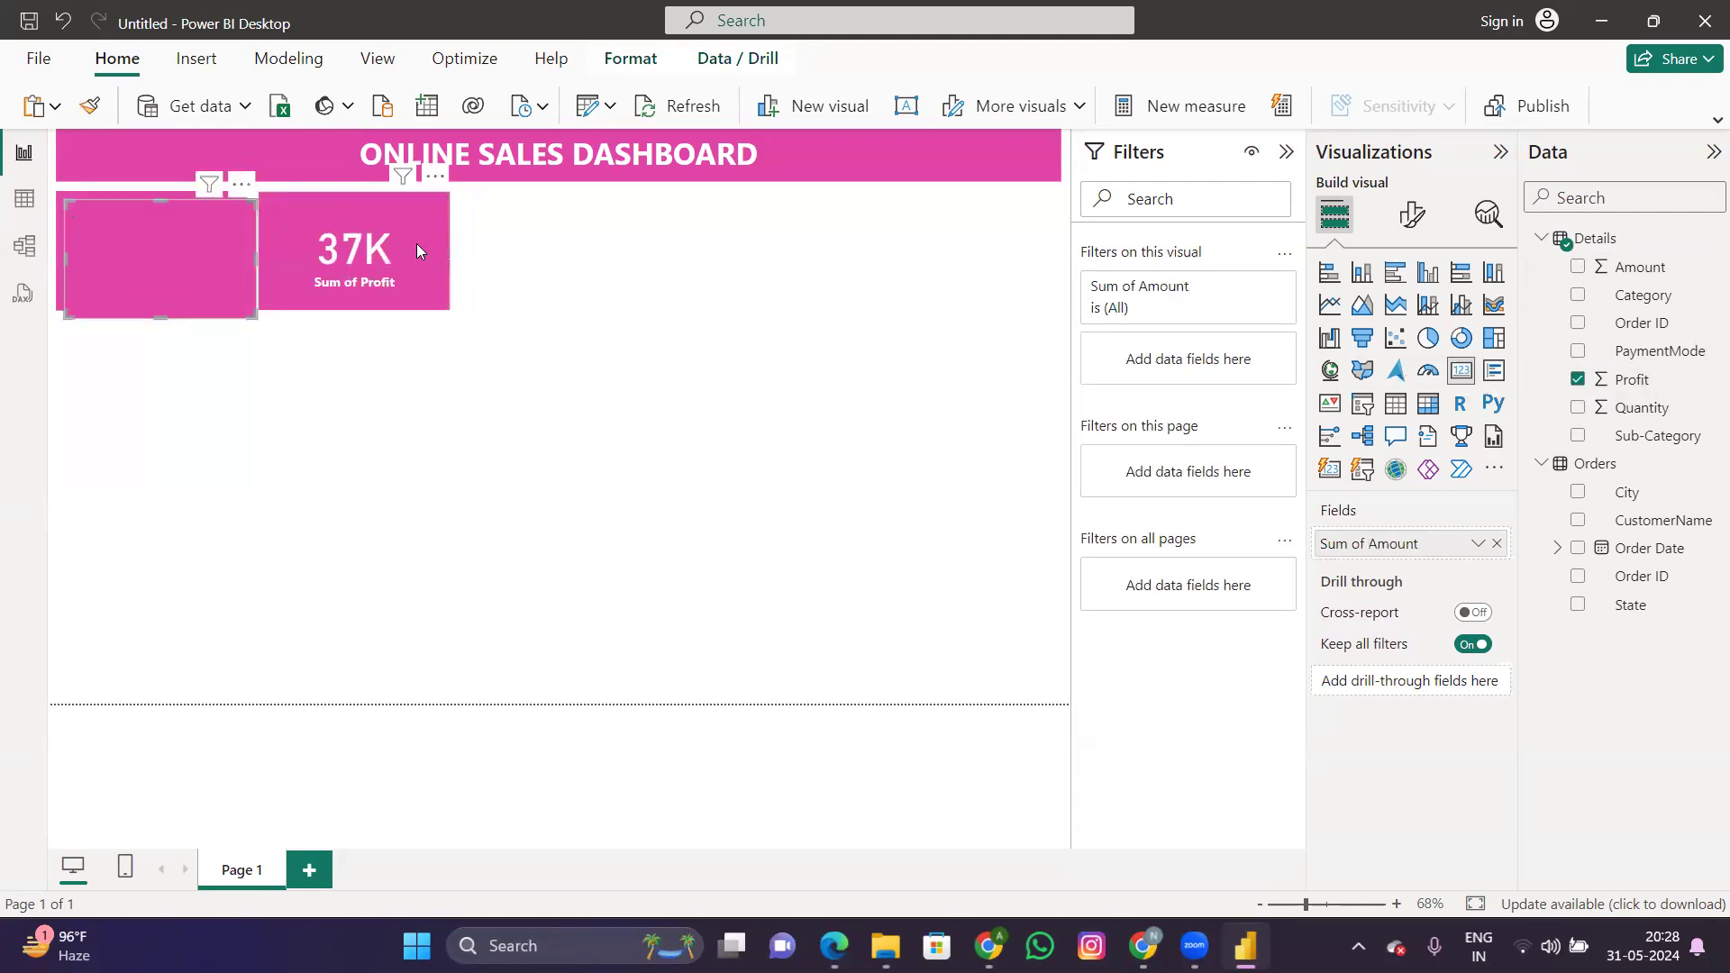
{"action": "left_click_drag", "start_coordinate": [195, 220], "coordinate": [598, 211]}
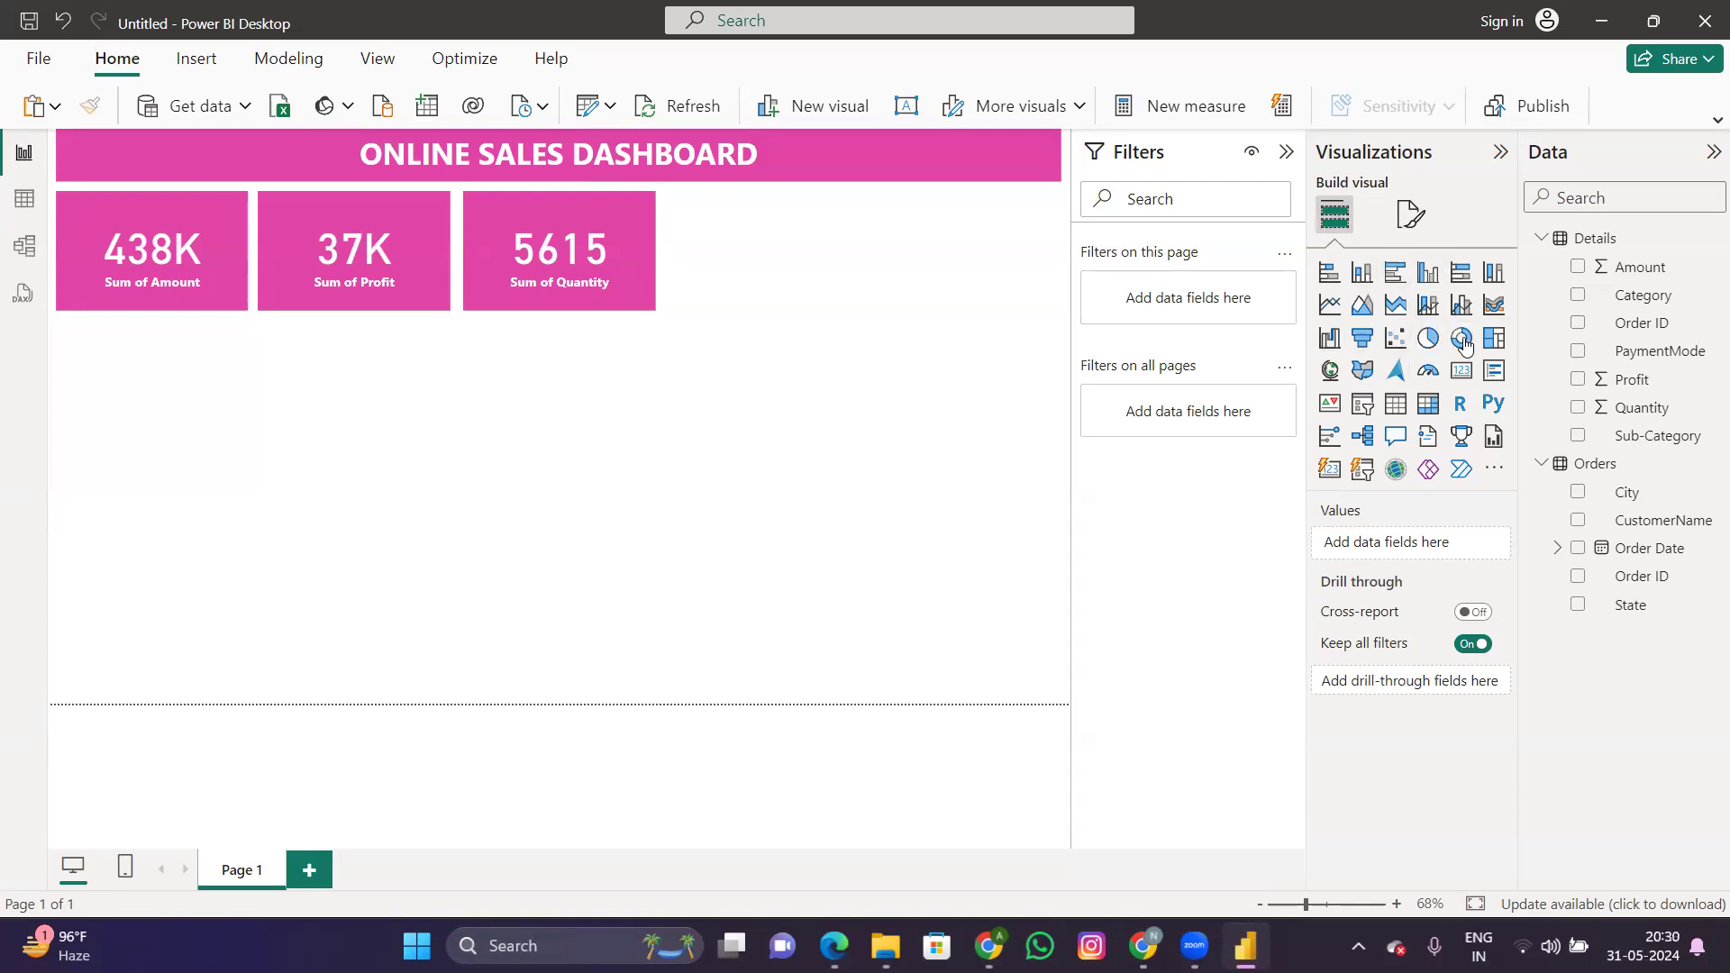
Step: Add a donut chart below the cards, aligned with their left edge, showing Quantity by Category
{"action": "left_click_drag", "start_coordinate": [1464, 345], "coordinate": [382, 595]}
{"action": "left_click_drag", "start_coordinate": [241, 489], "coordinate": [231, 481]}
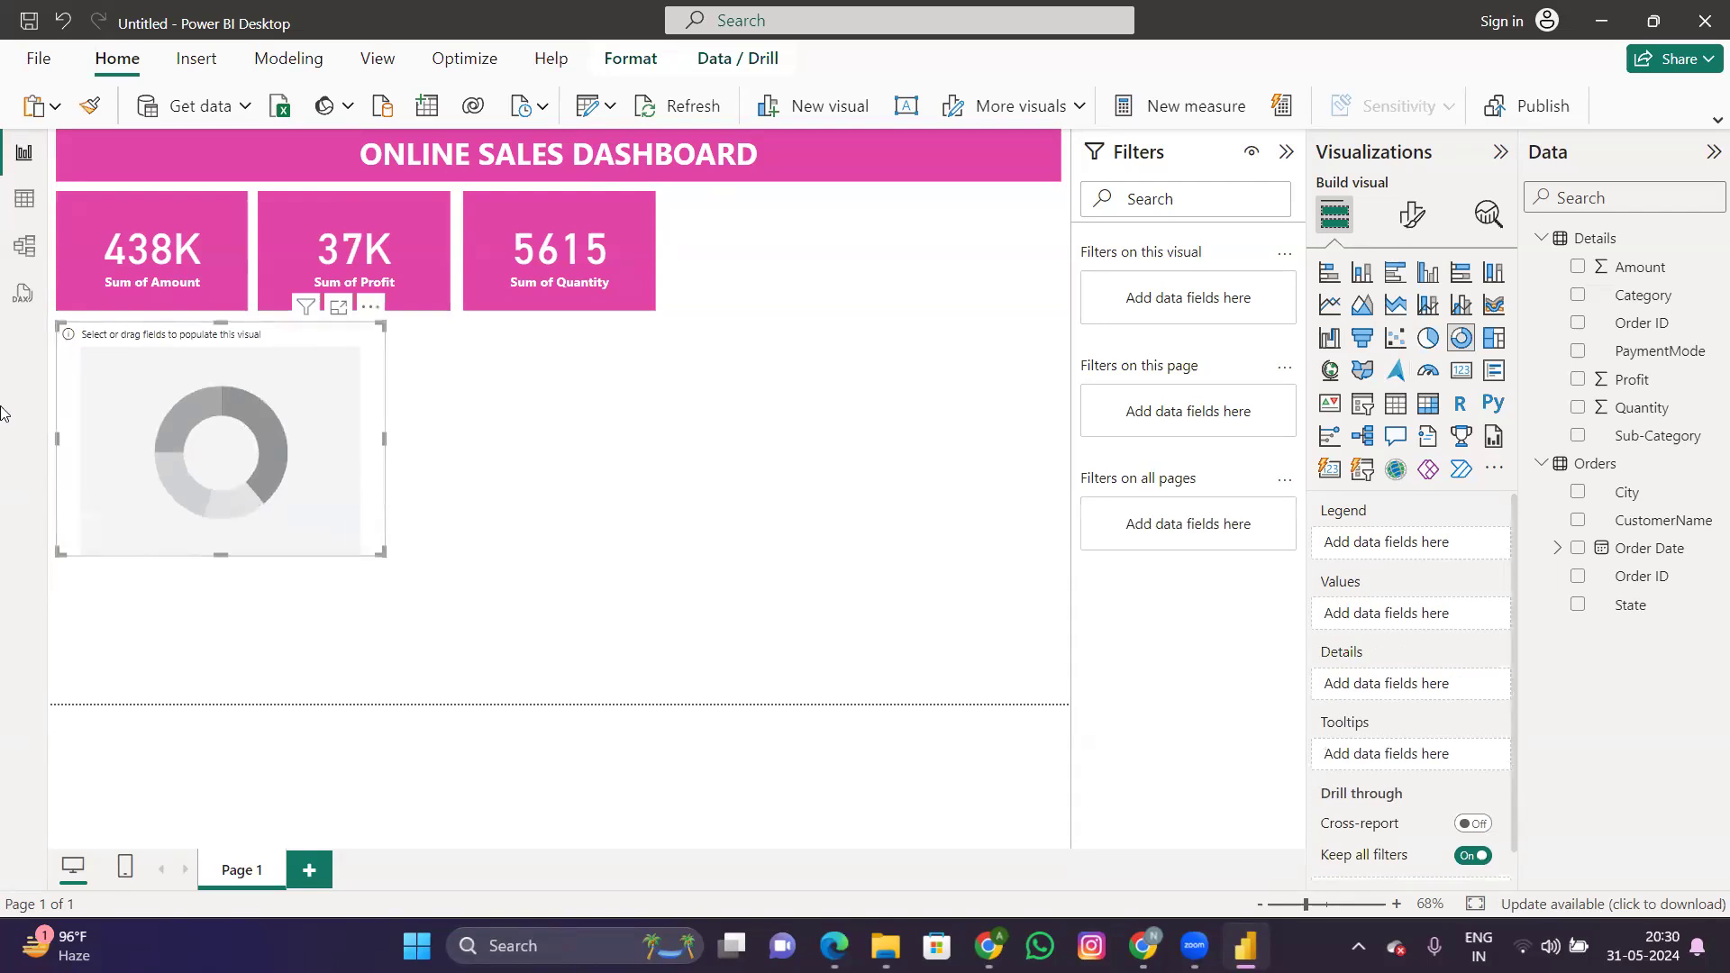
{"action": "left_click", "coordinate": [1577, 408]}
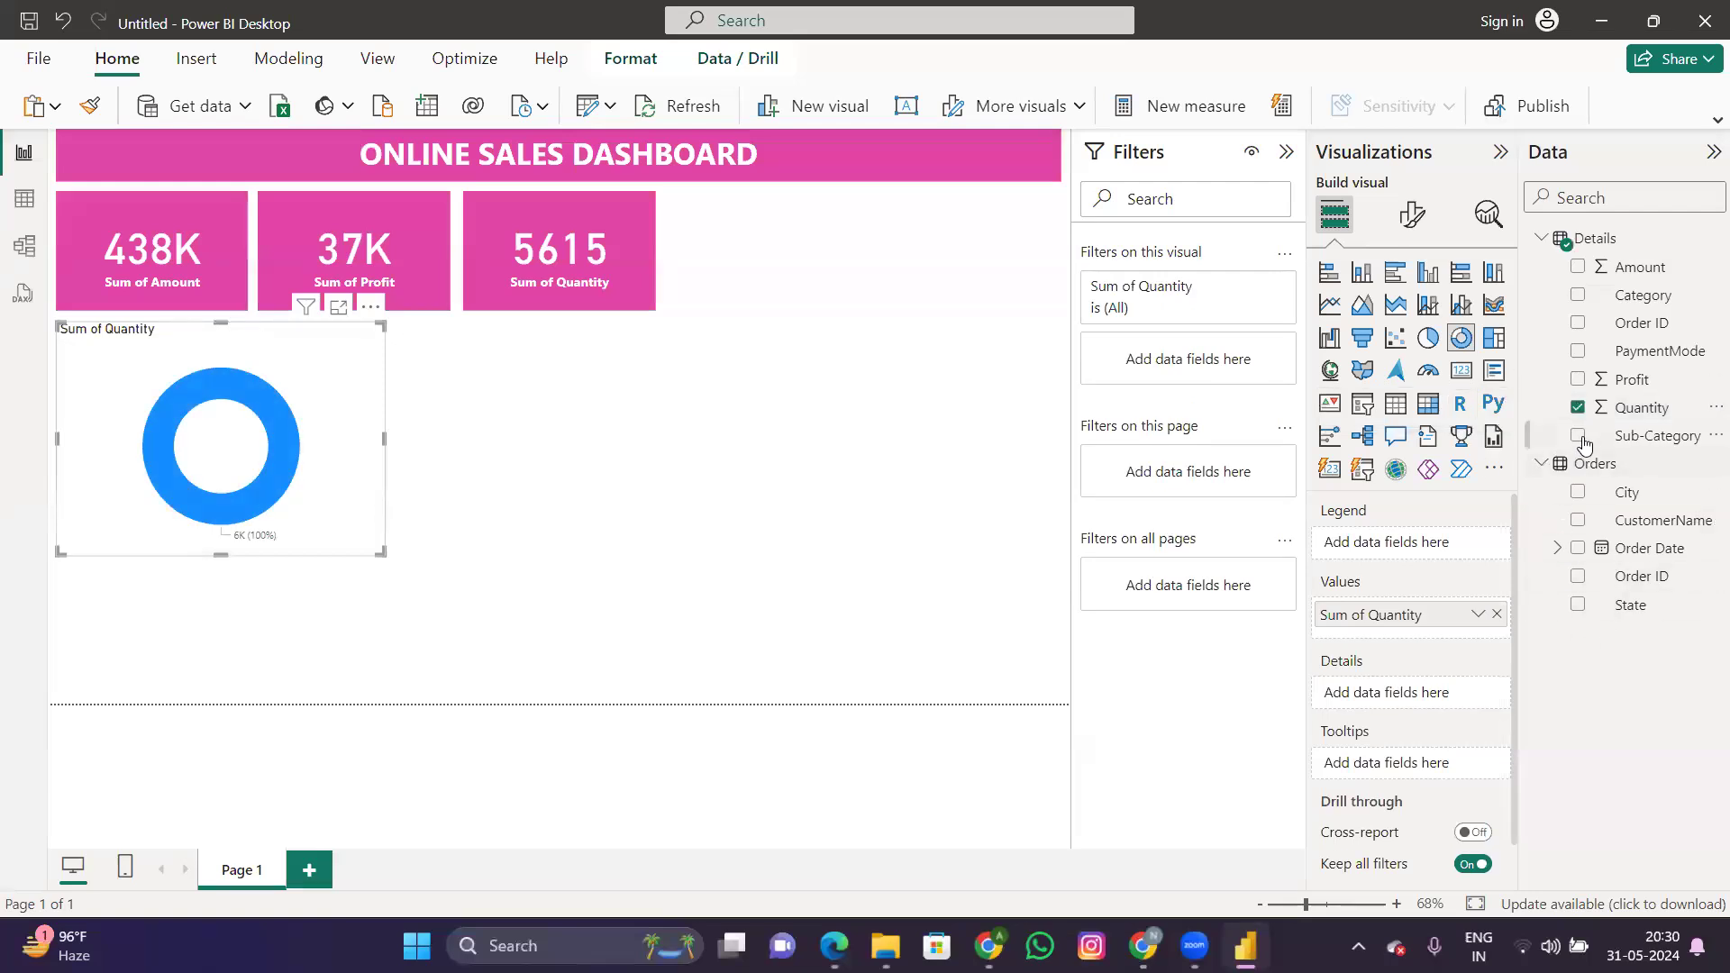
{"action": "left_click", "coordinate": [1579, 303]}
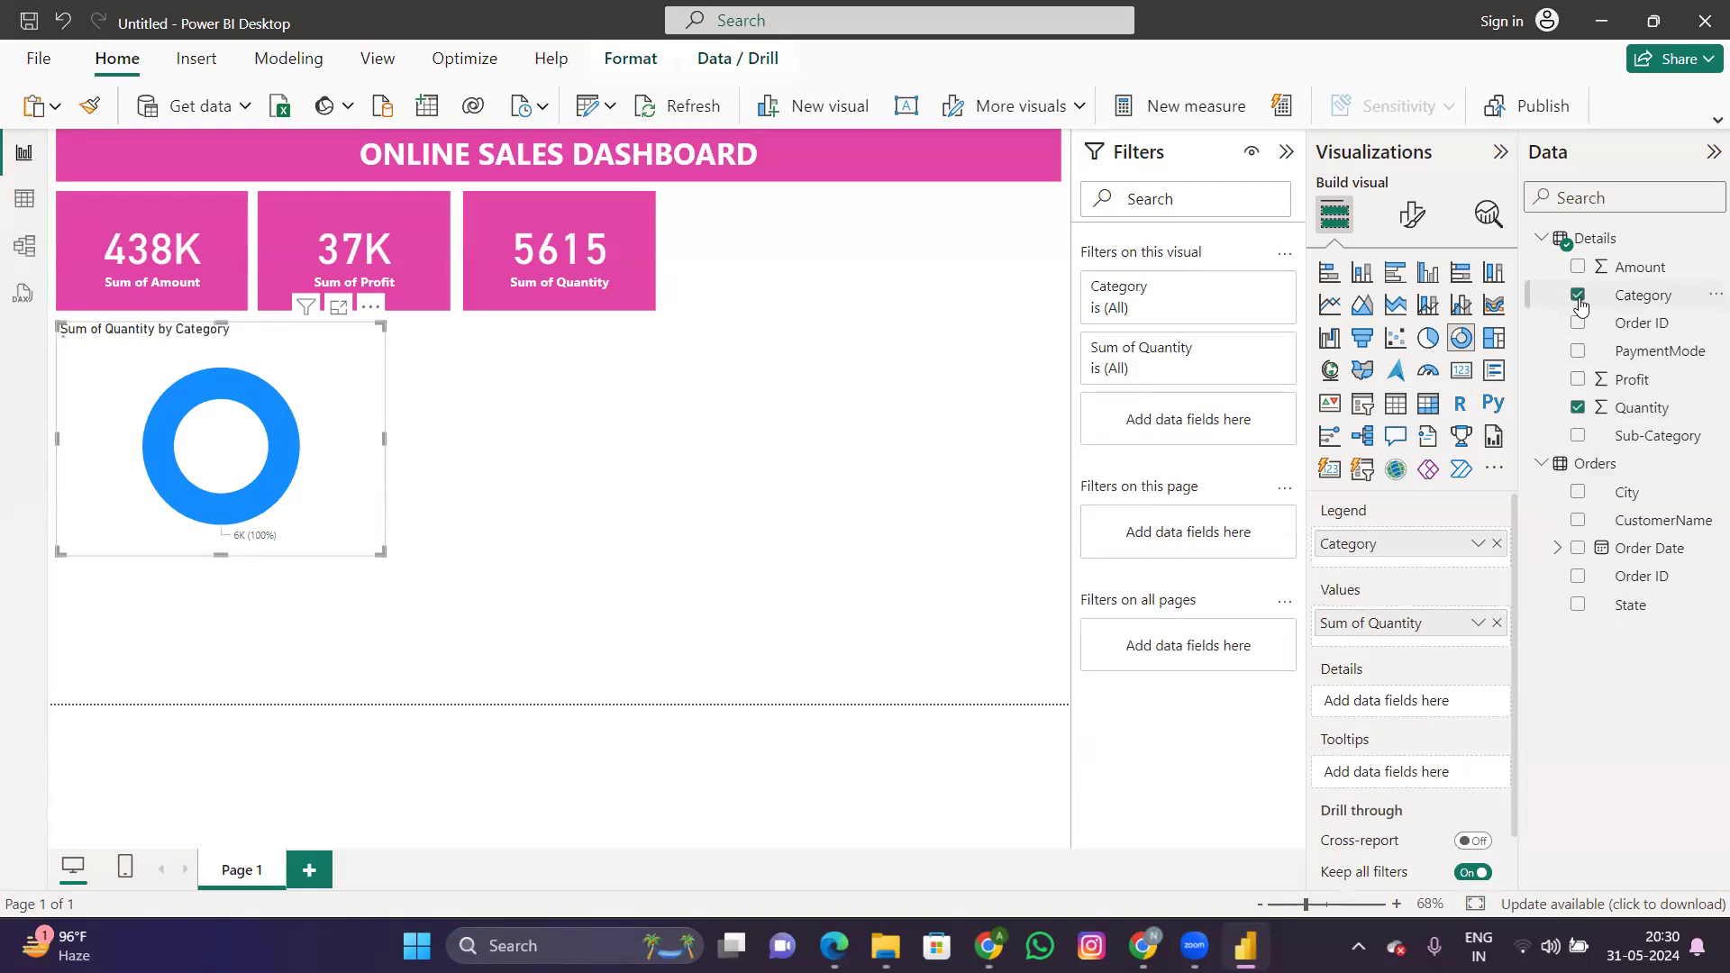
{"action": "left_click", "coordinate": [517, 417]}
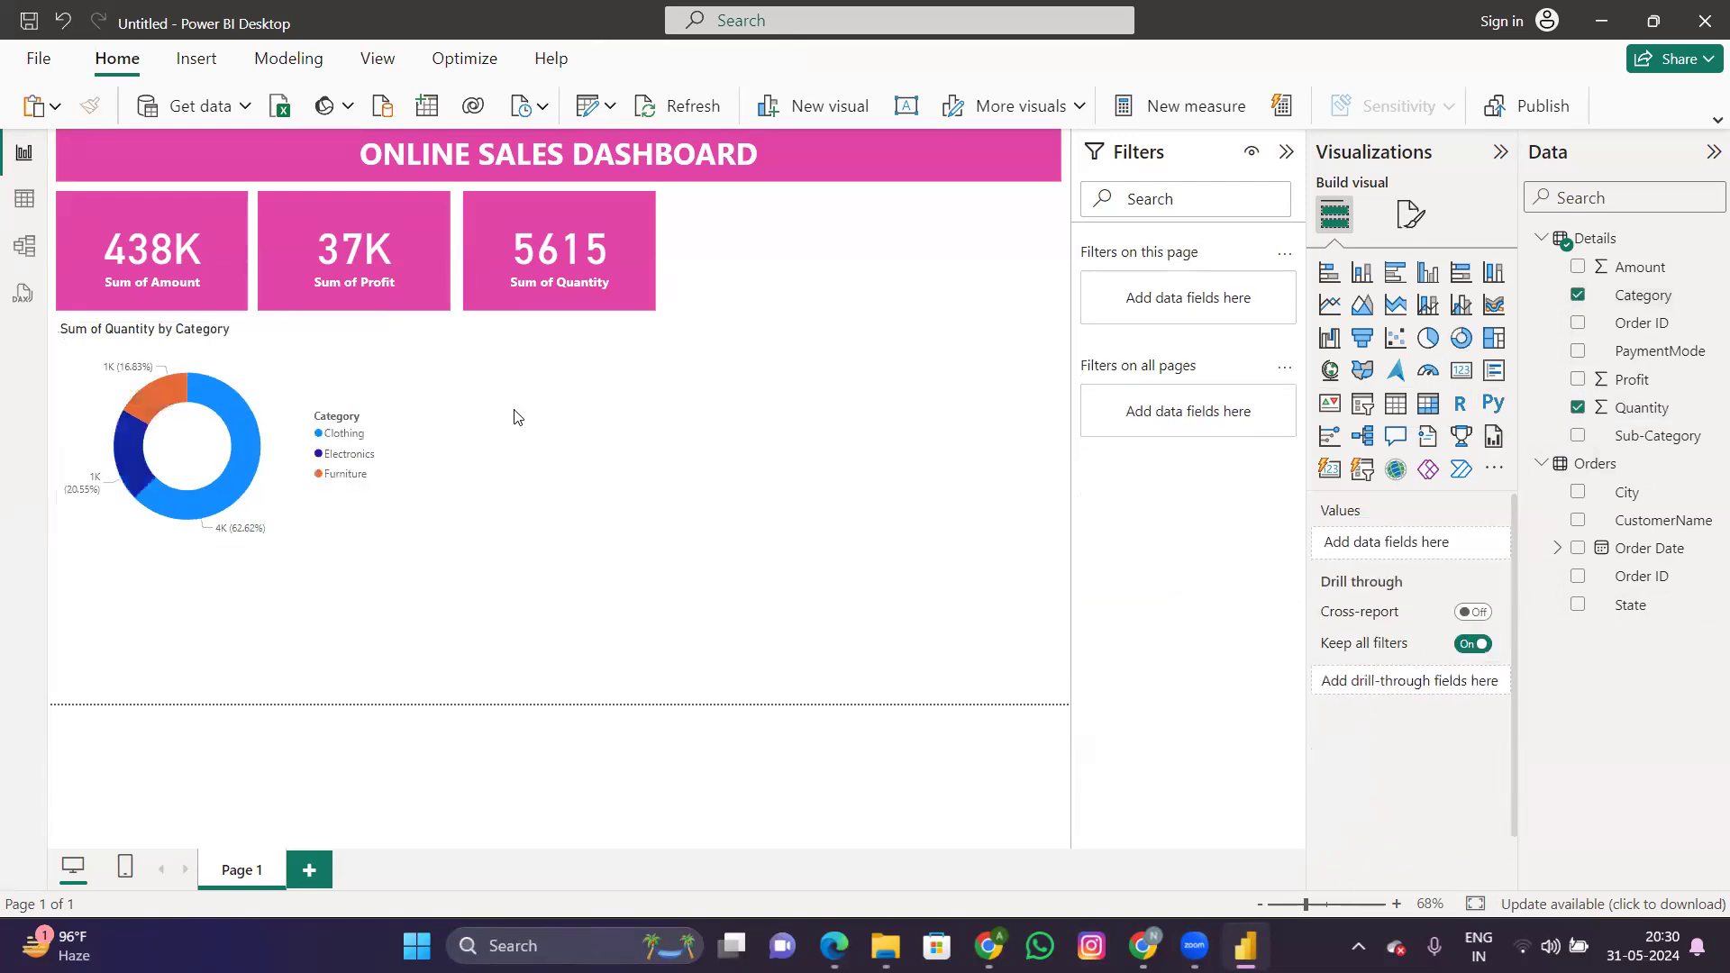
Step: Examine the donut chart's legend and detail label formatting options, including the legend title and the label value colors
{"action": "left_click", "coordinate": [261, 358]}
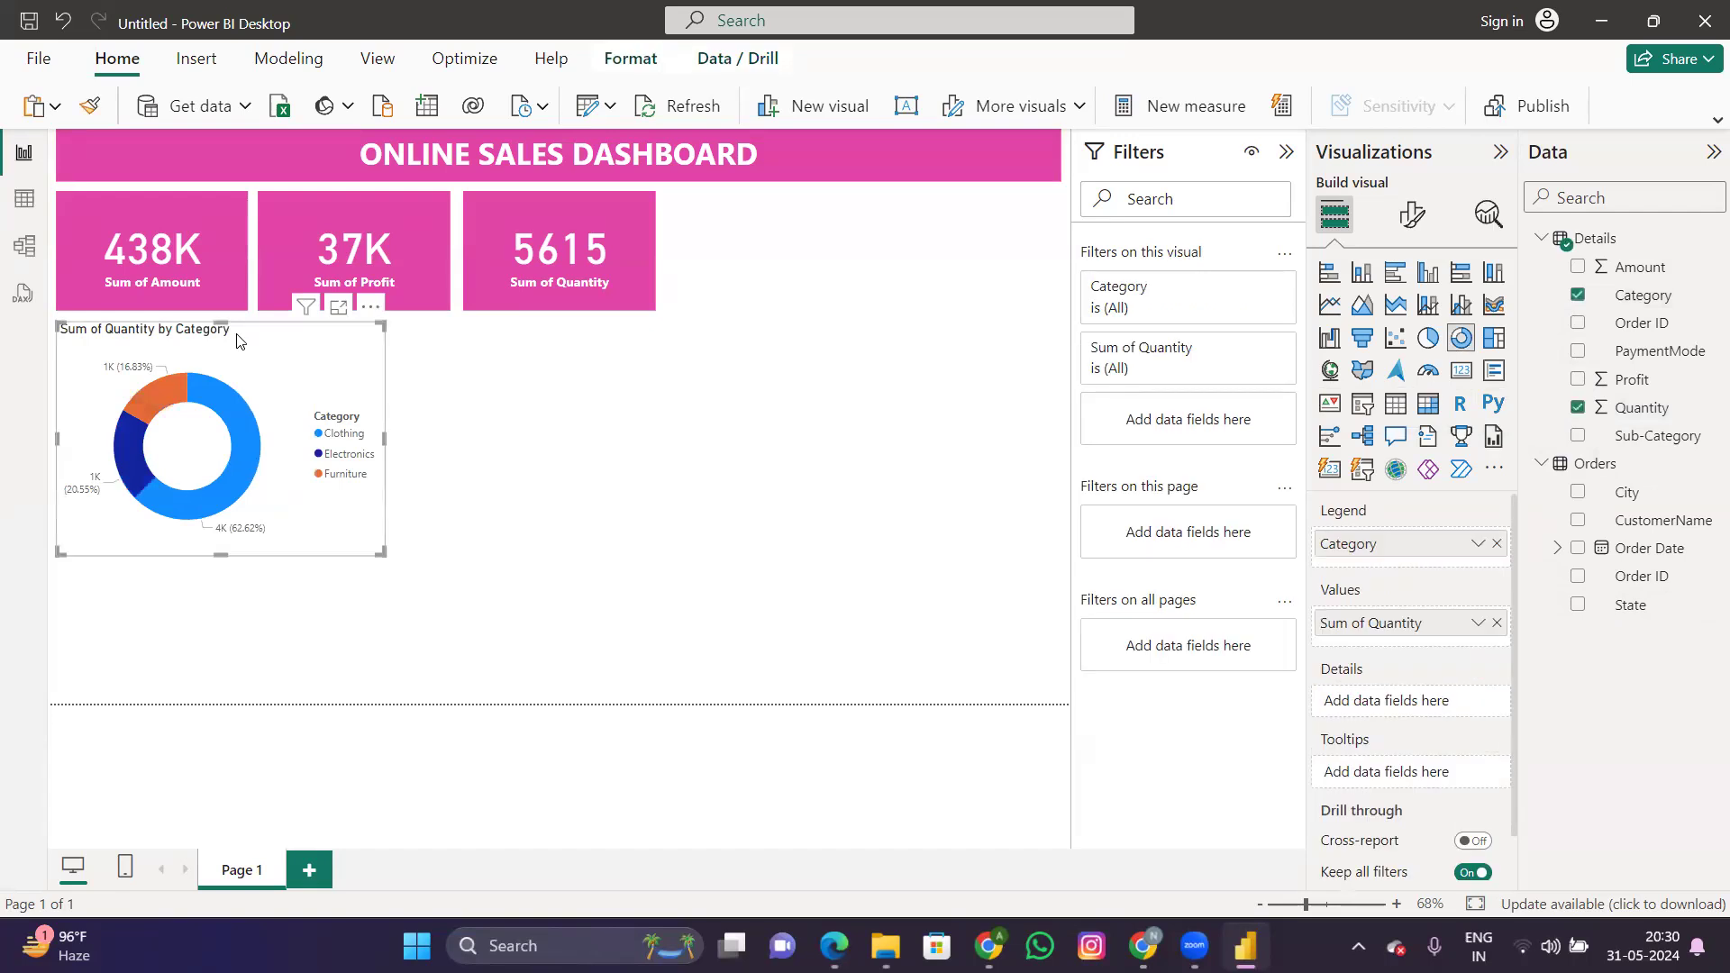
{"action": "left_click", "coordinate": [1415, 214]}
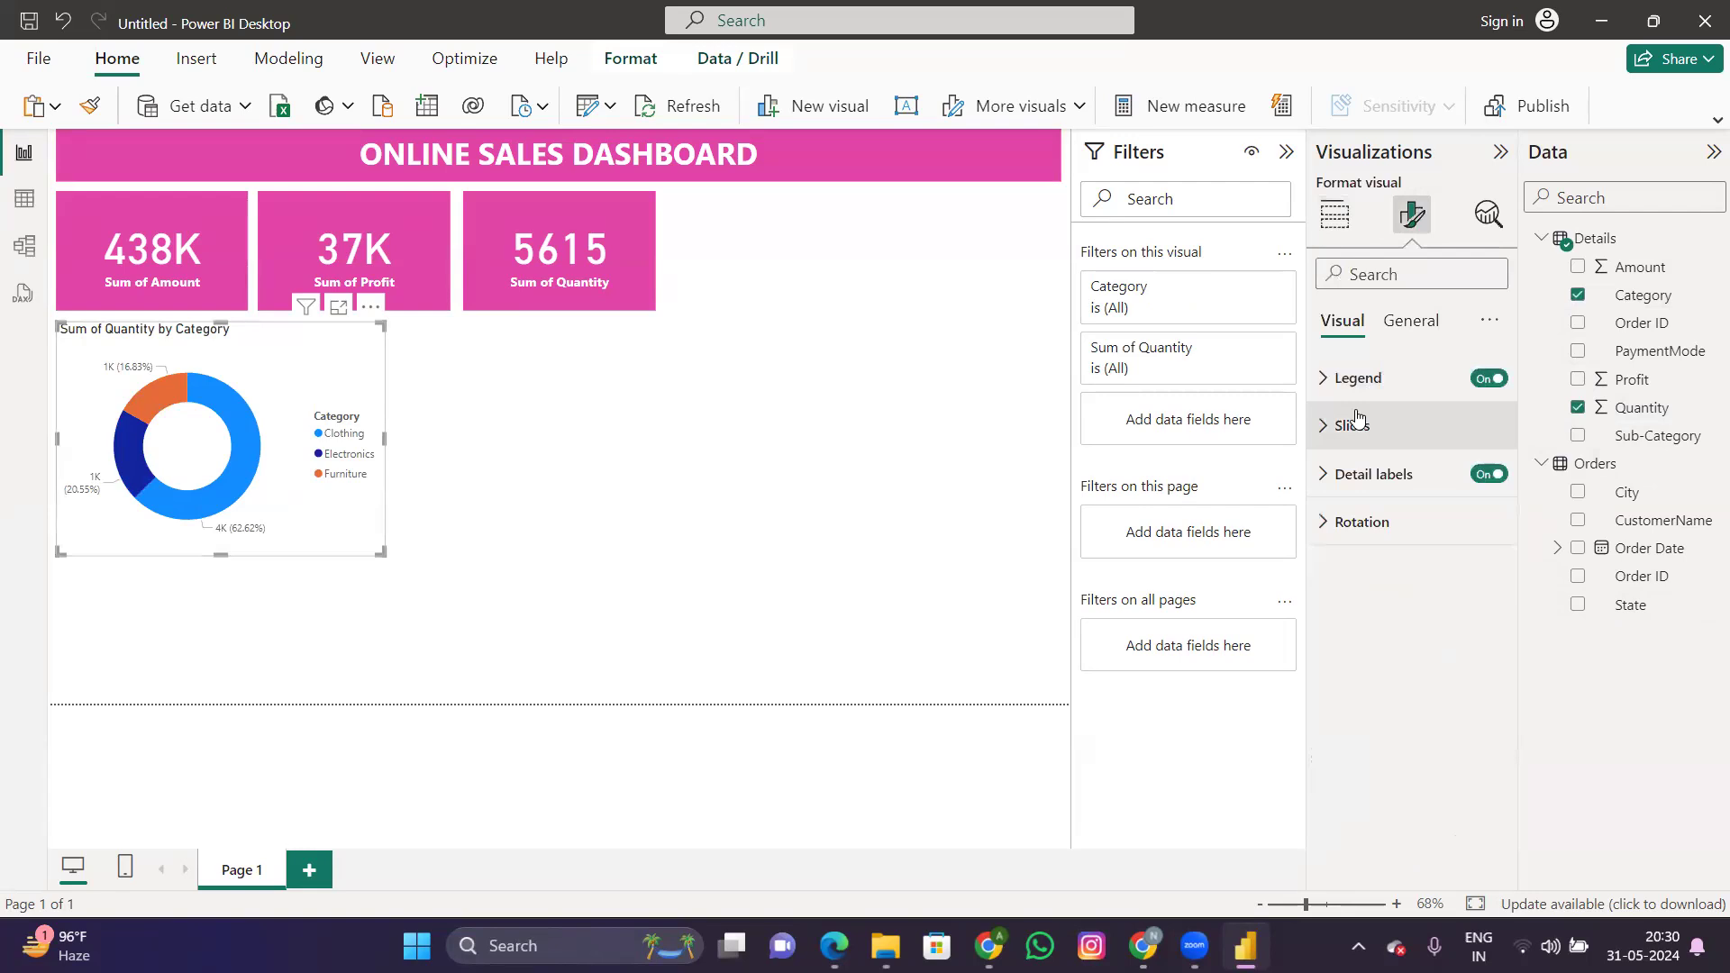
{"action": "left_click", "coordinate": [1361, 379]}
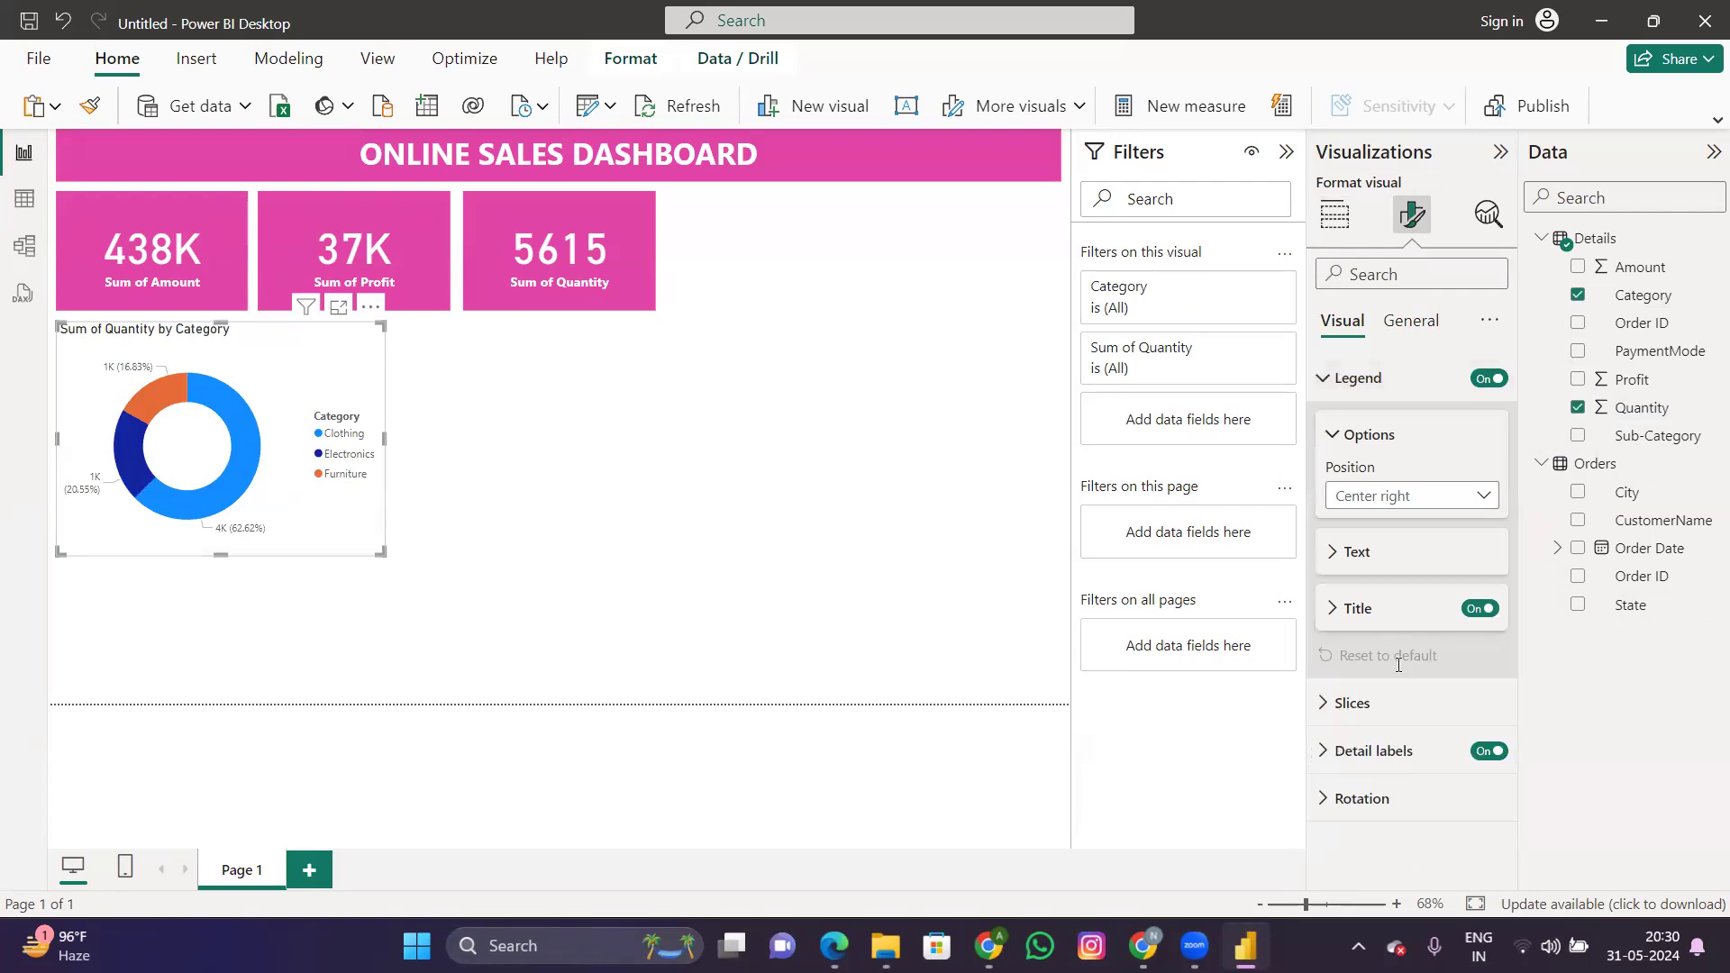
{"action": "left_click", "coordinate": [1361, 609]}
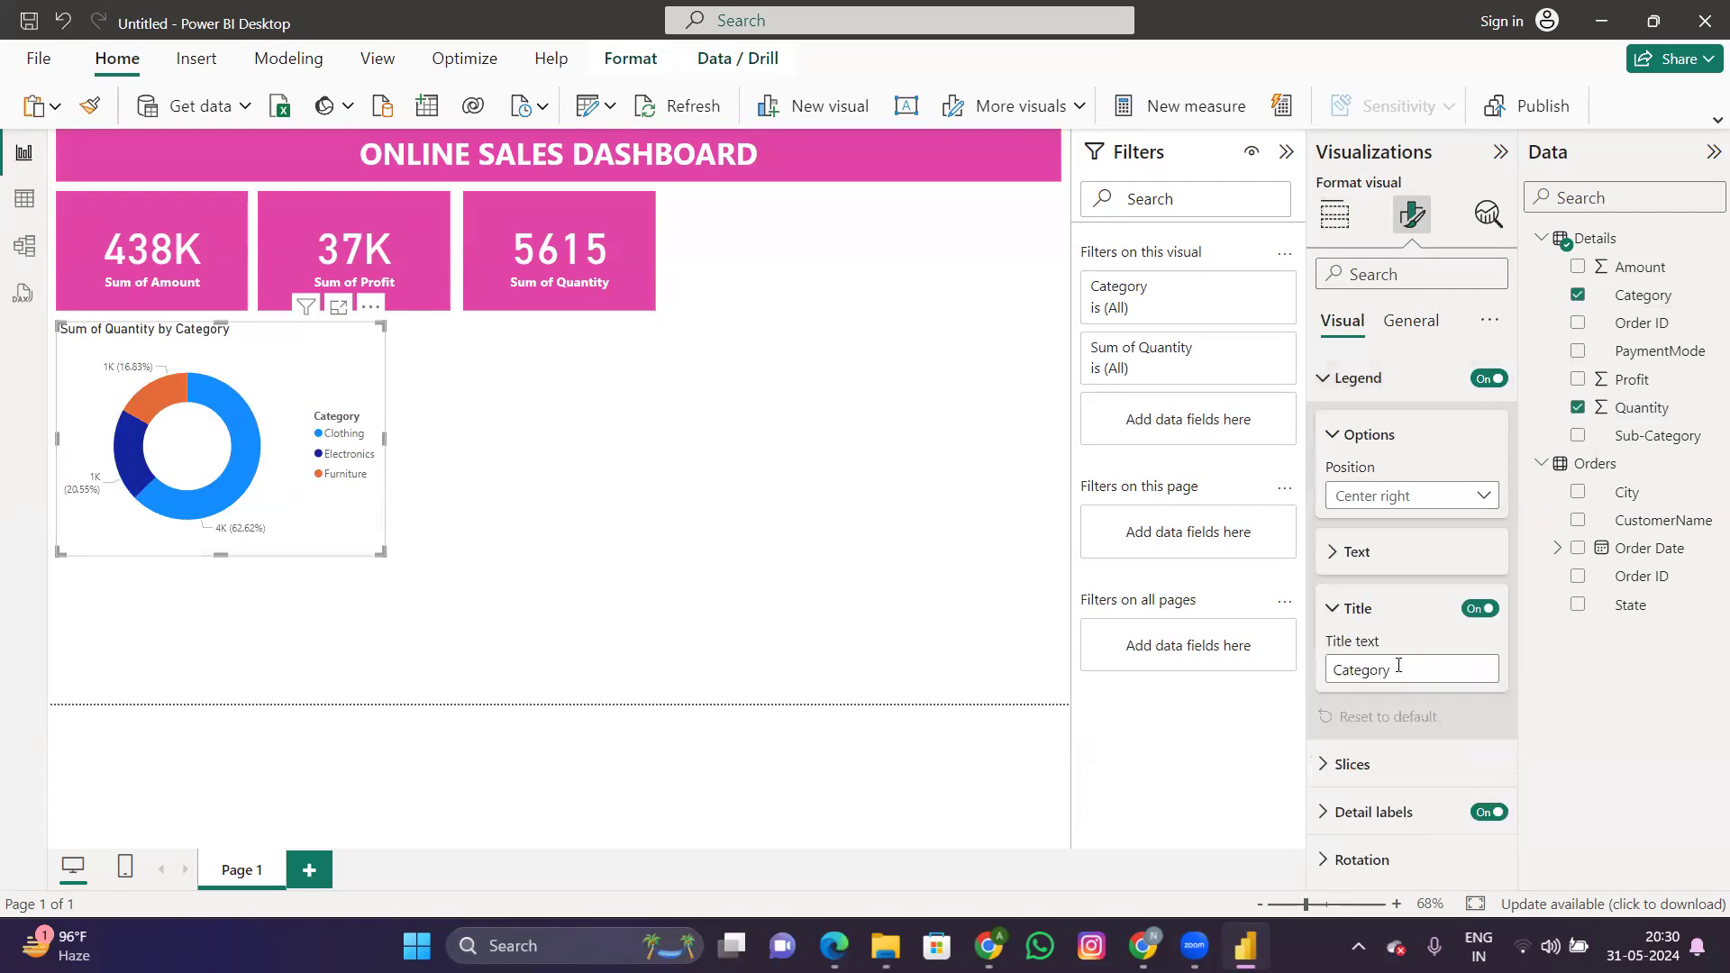
{"action": "left_click", "coordinate": [1342, 382]}
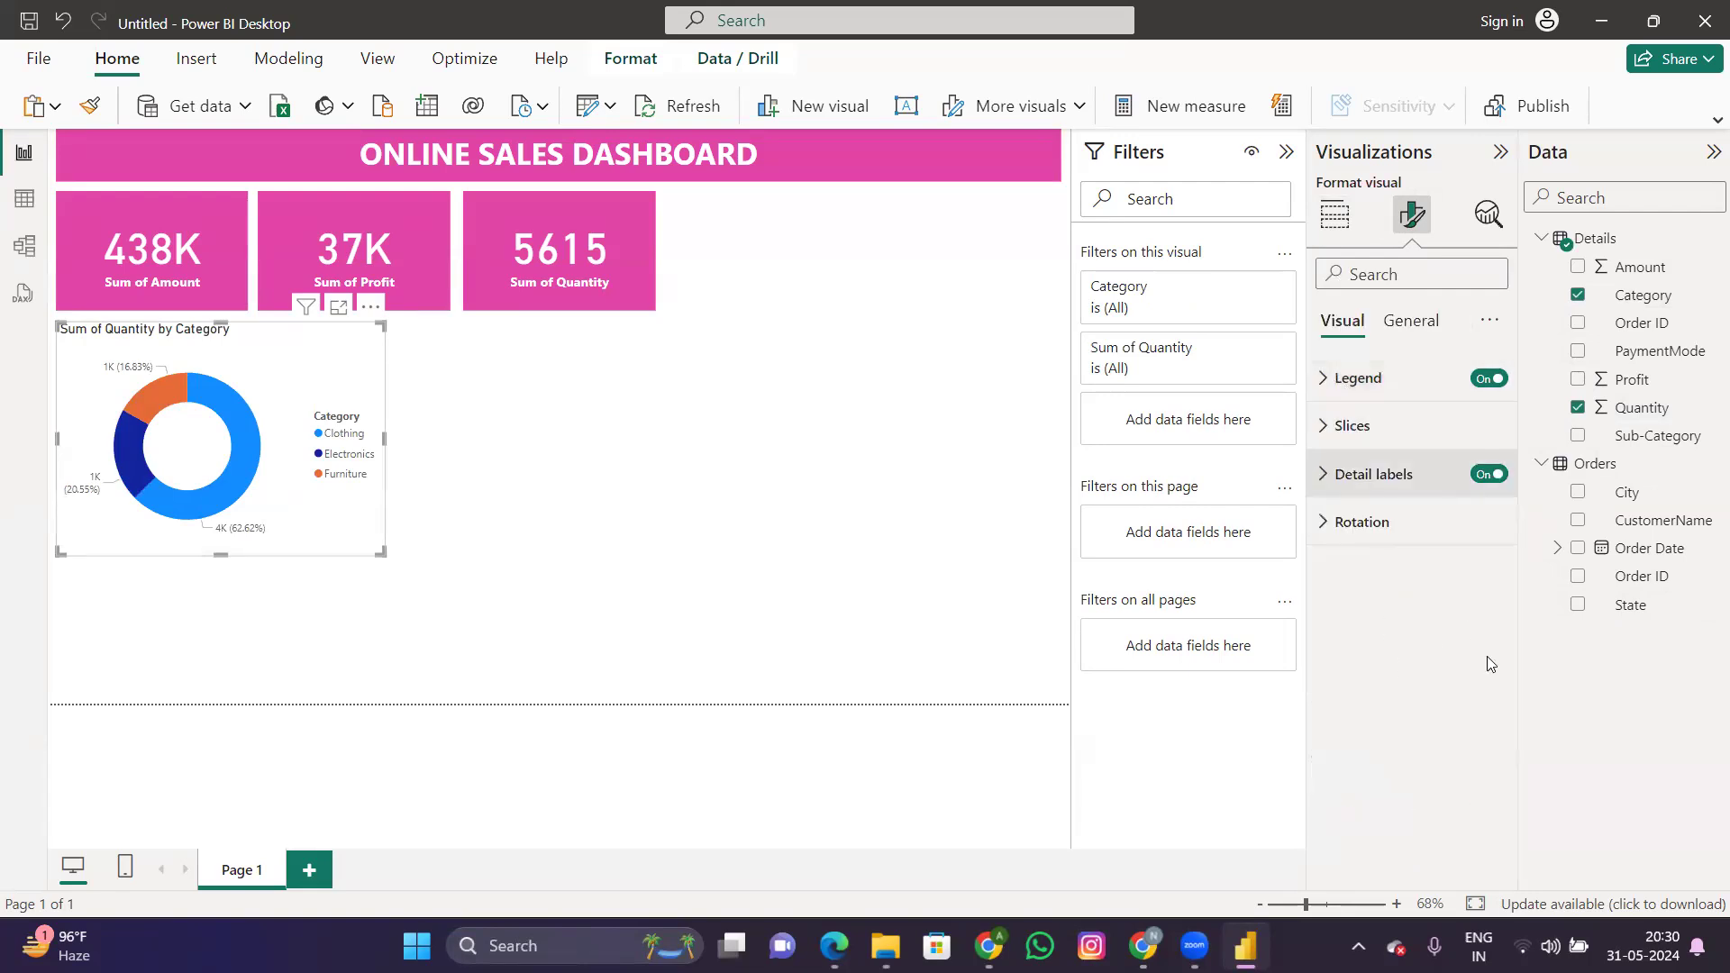
{"action": "left_click", "coordinate": [1381, 737]}
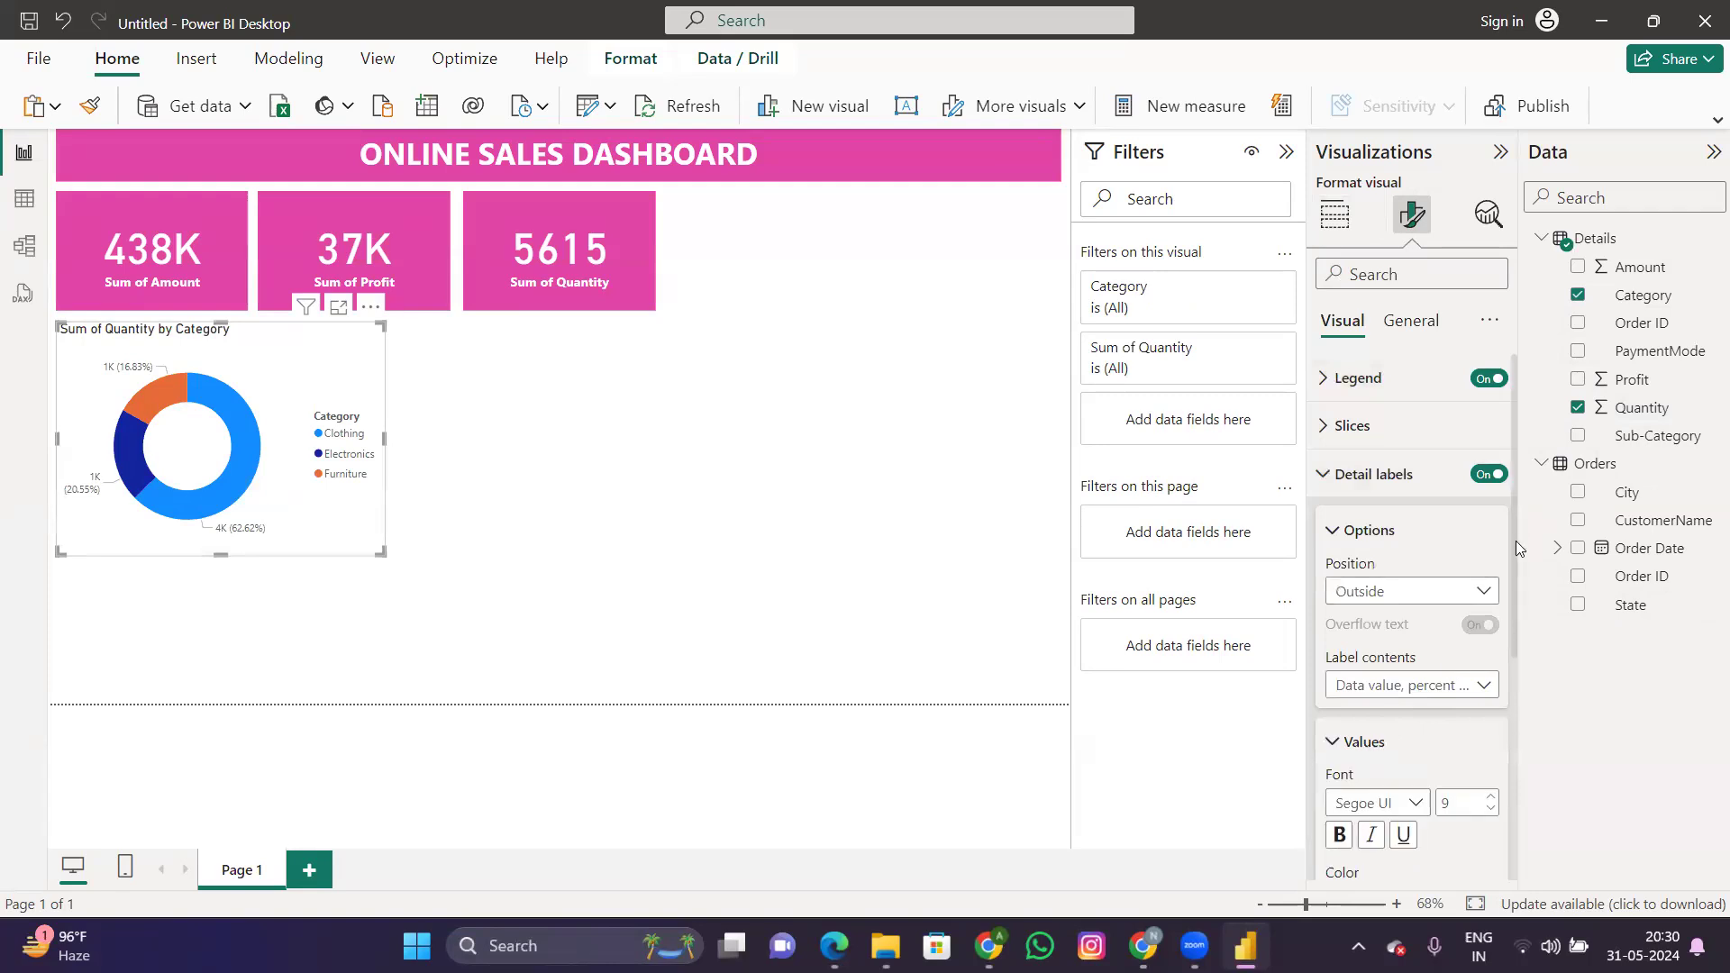
{"action": "scroll", "coordinate": [1502, 692], "scroll_direction": "down", "scroll_amount": 3}
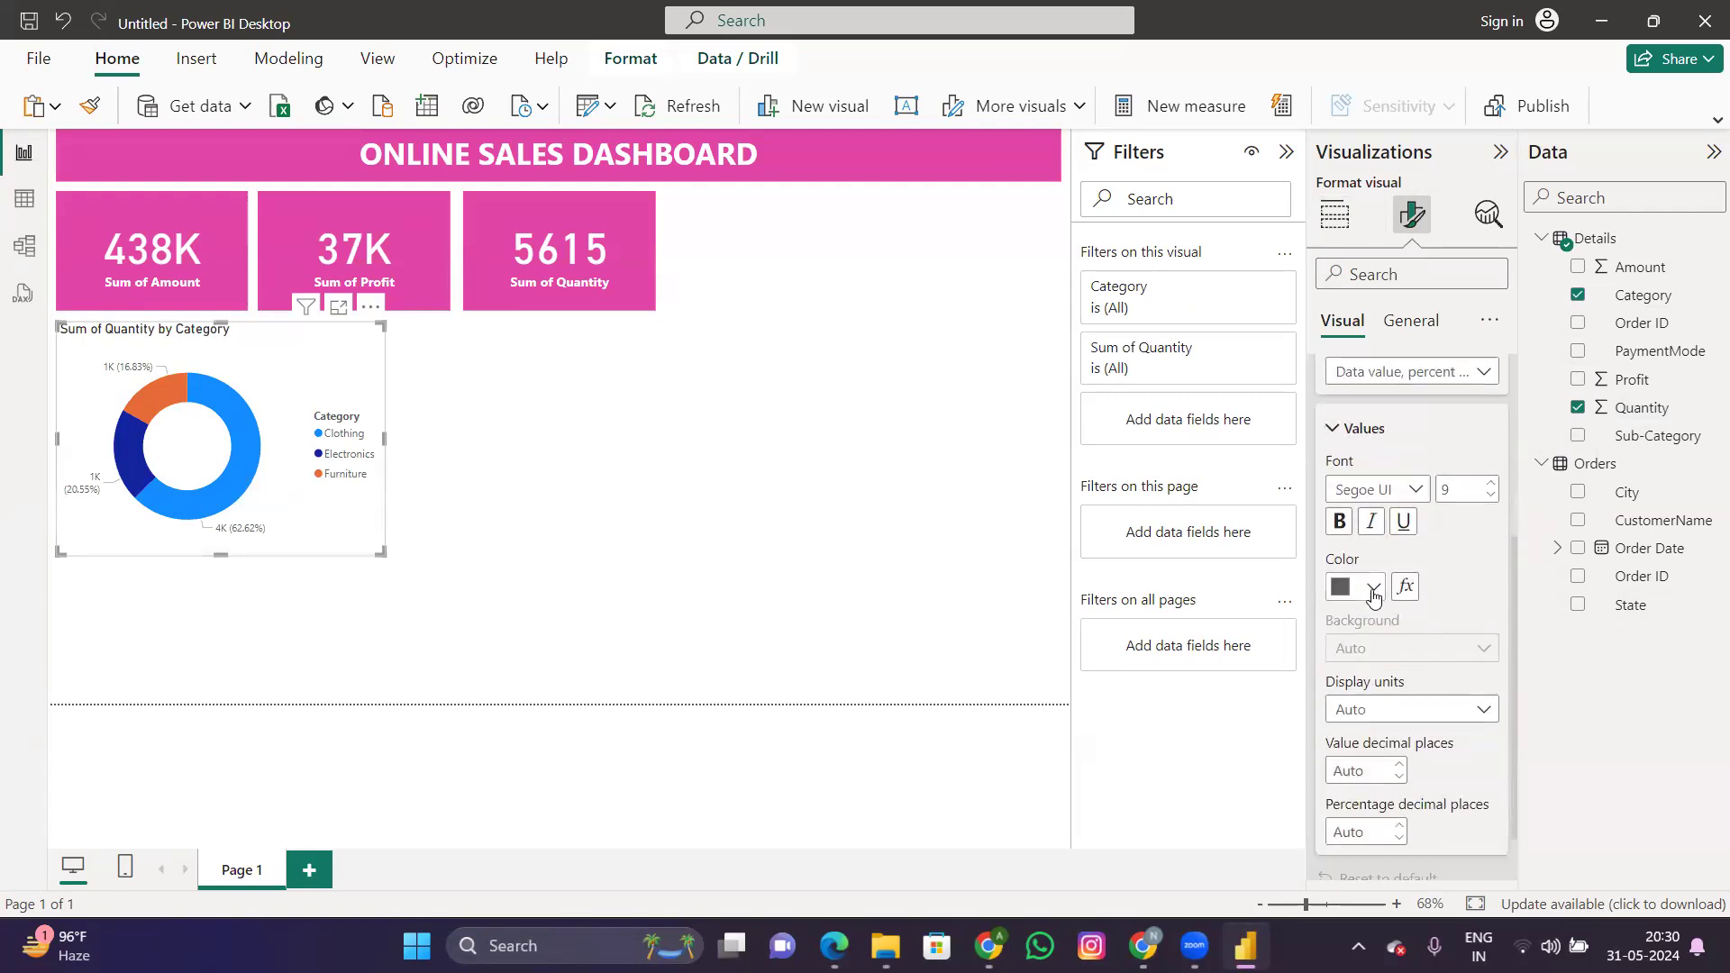
{"action": "left_click", "coordinate": [1366, 590]}
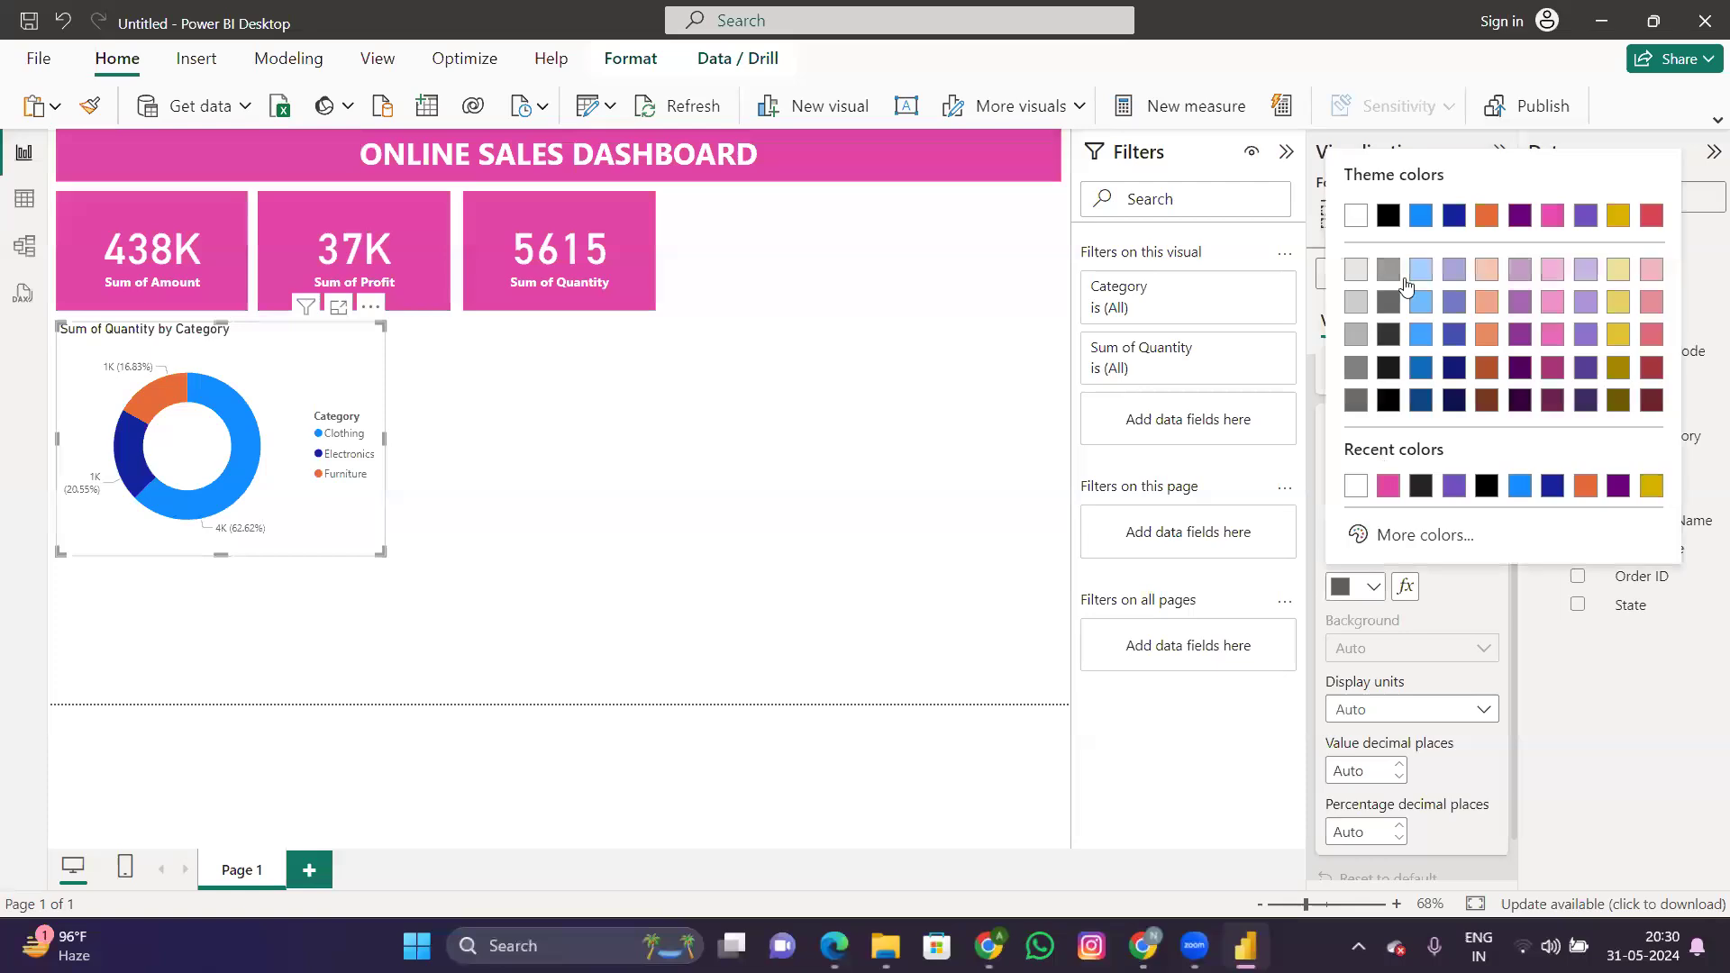
{"action": "left_click", "coordinate": [978, 397]}
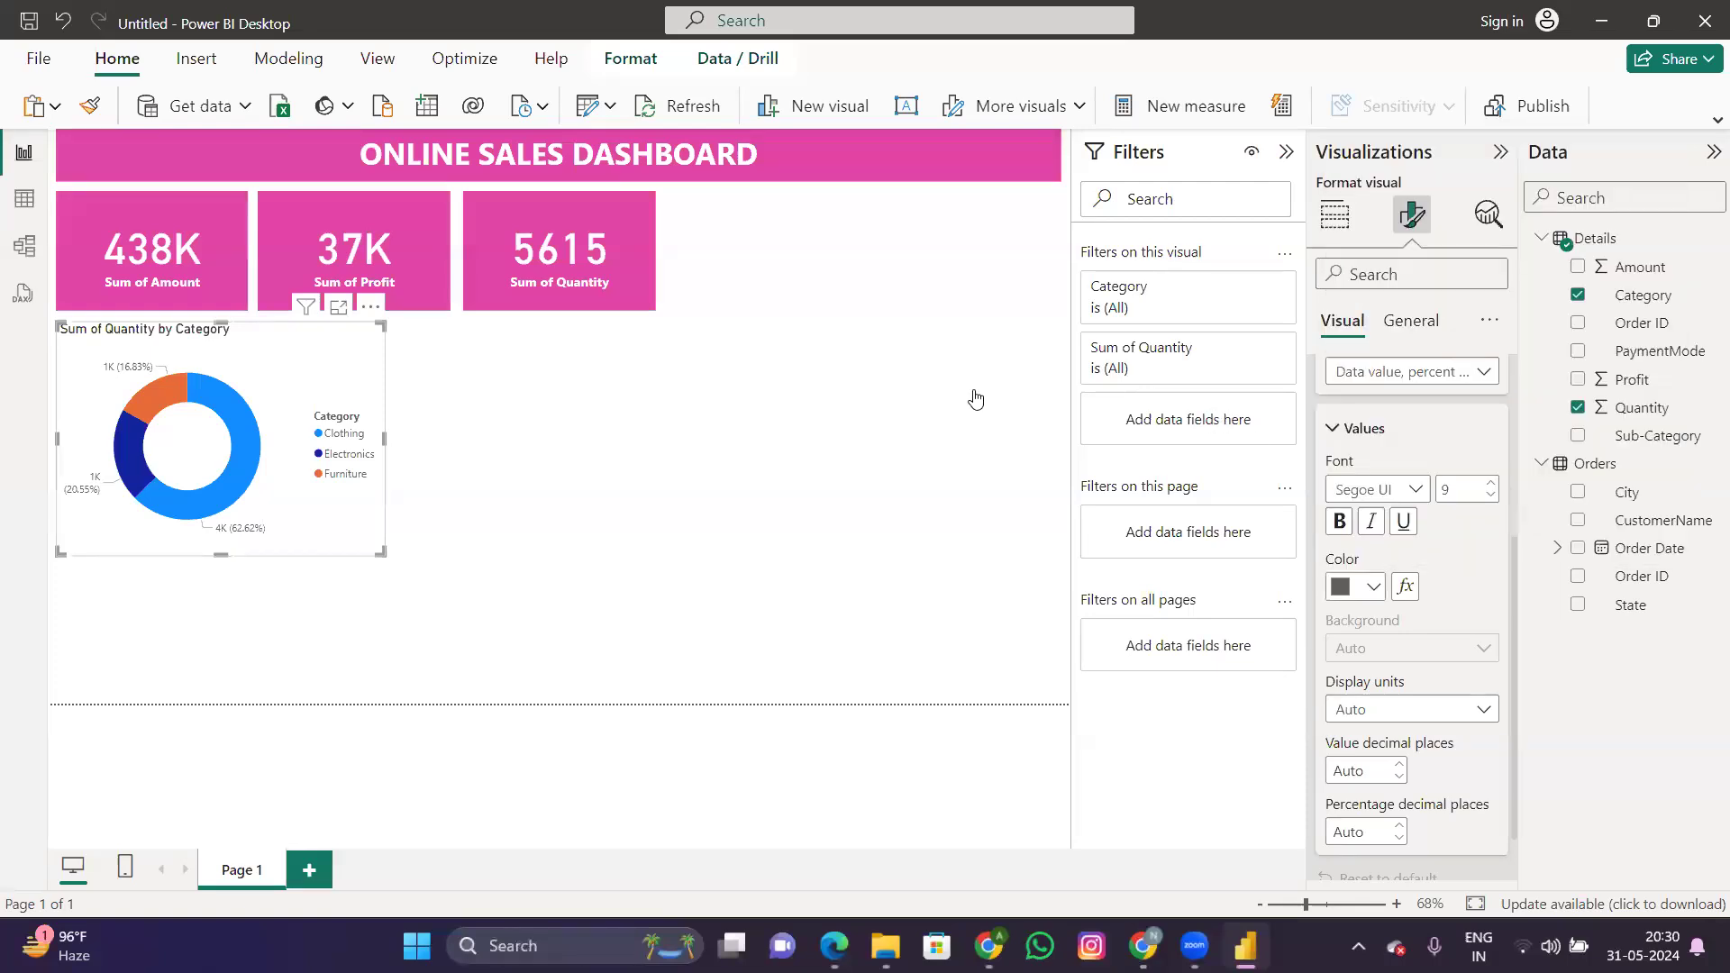
{"action": "left_click", "coordinate": [300, 391]}
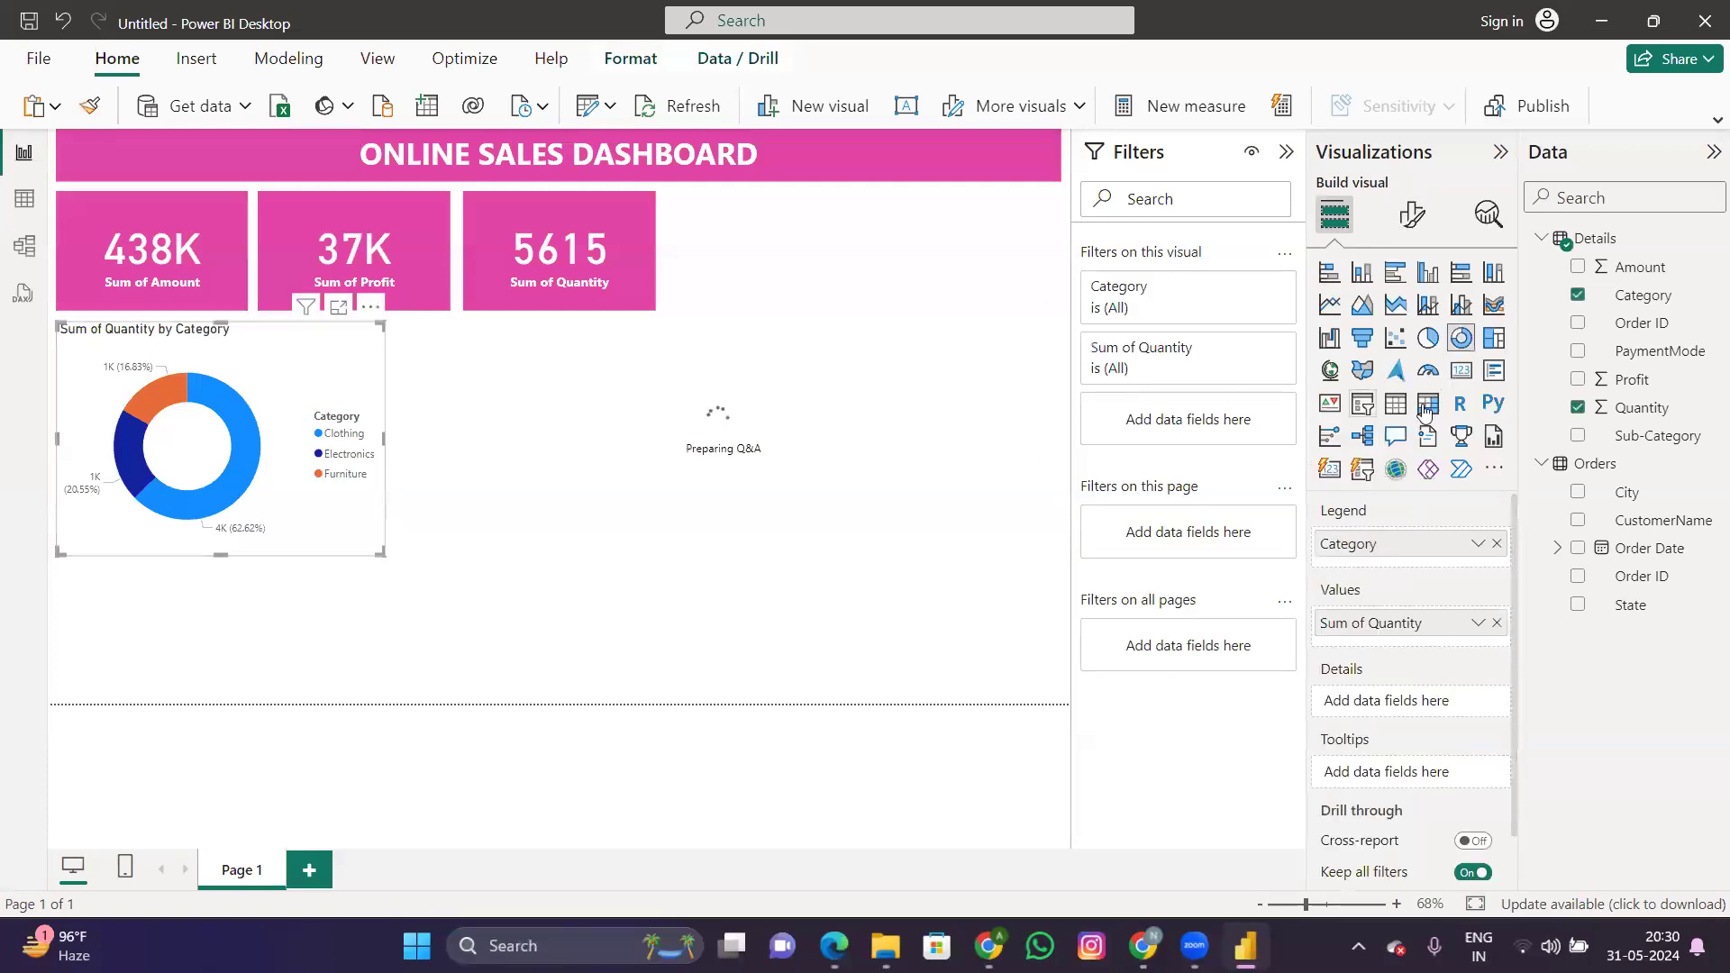
Step: Dismiss the synonyms suggestion and remove the Q&A visual beside the donut chart
{"action": "left_click", "coordinate": [1412, 214]}
{"action": "left_click", "coordinate": [1412, 317]}
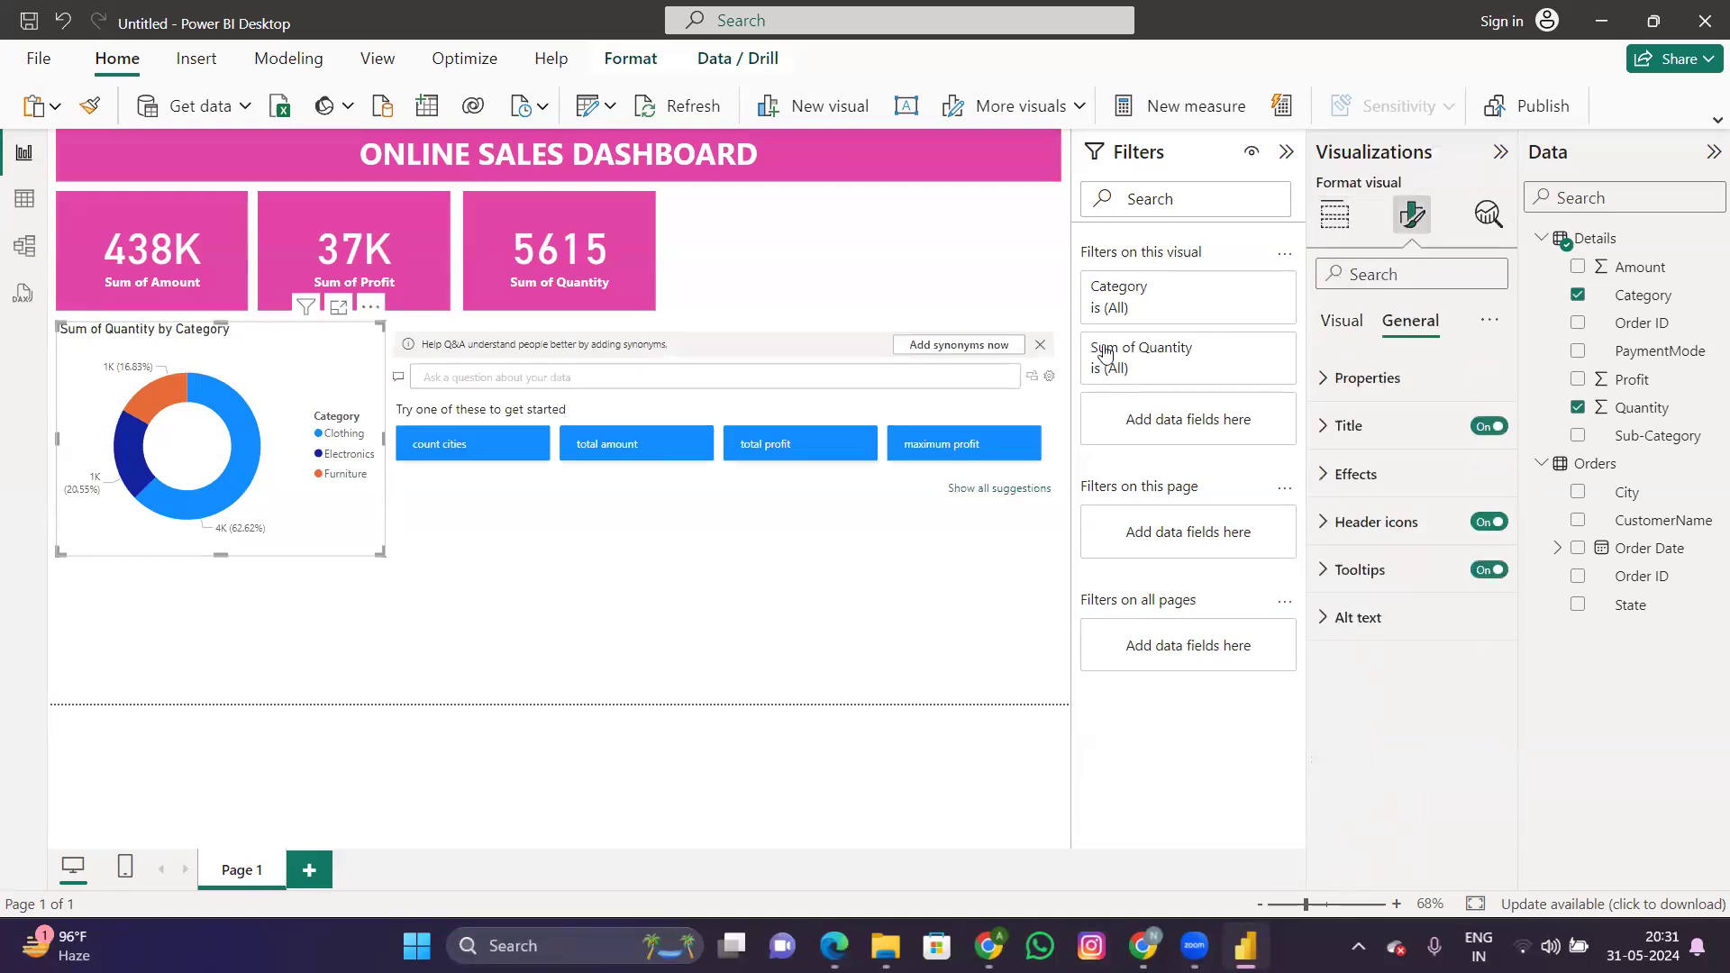
{"action": "left_click", "coordinate": [1040, 344]}
{"action": "left_click", "coordinate": [1046, 307]}
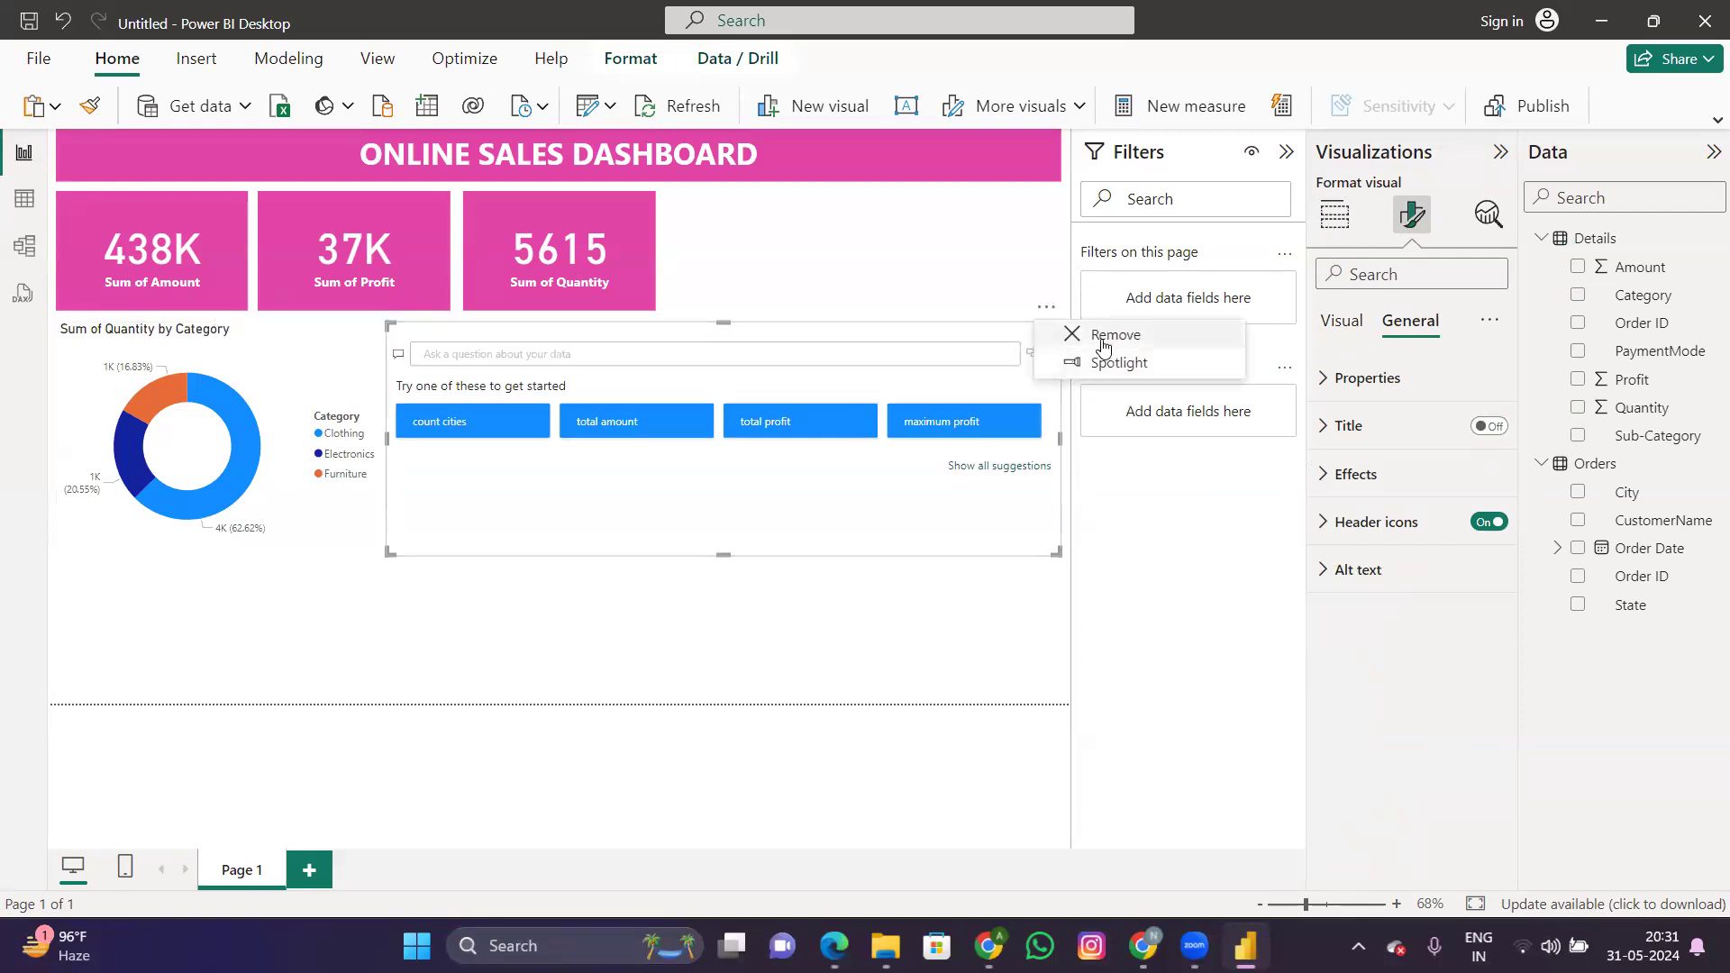
{"action": "left_click", "coordinate": [1102, 336]}
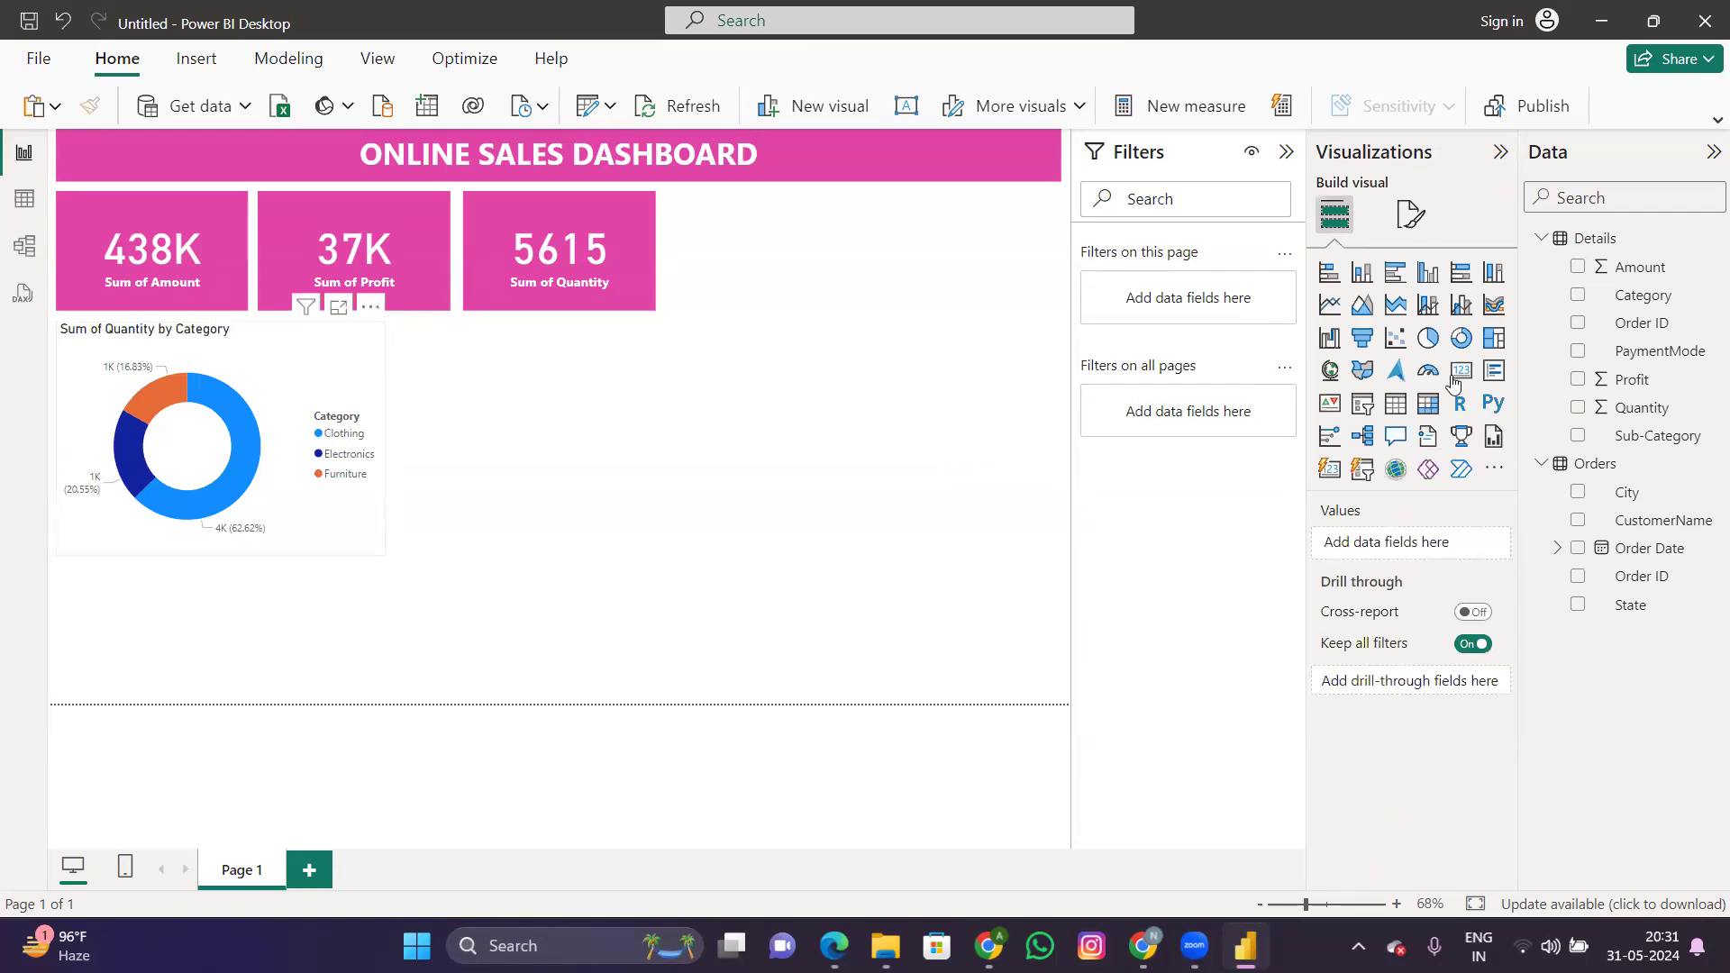
Step: Set the donut chart's background color to the pink theme color that matches the cards
{"action": "left_click", "coordinate": [1411, 215]}
{"action": "left_click", "coordinate": [1411, 320]}
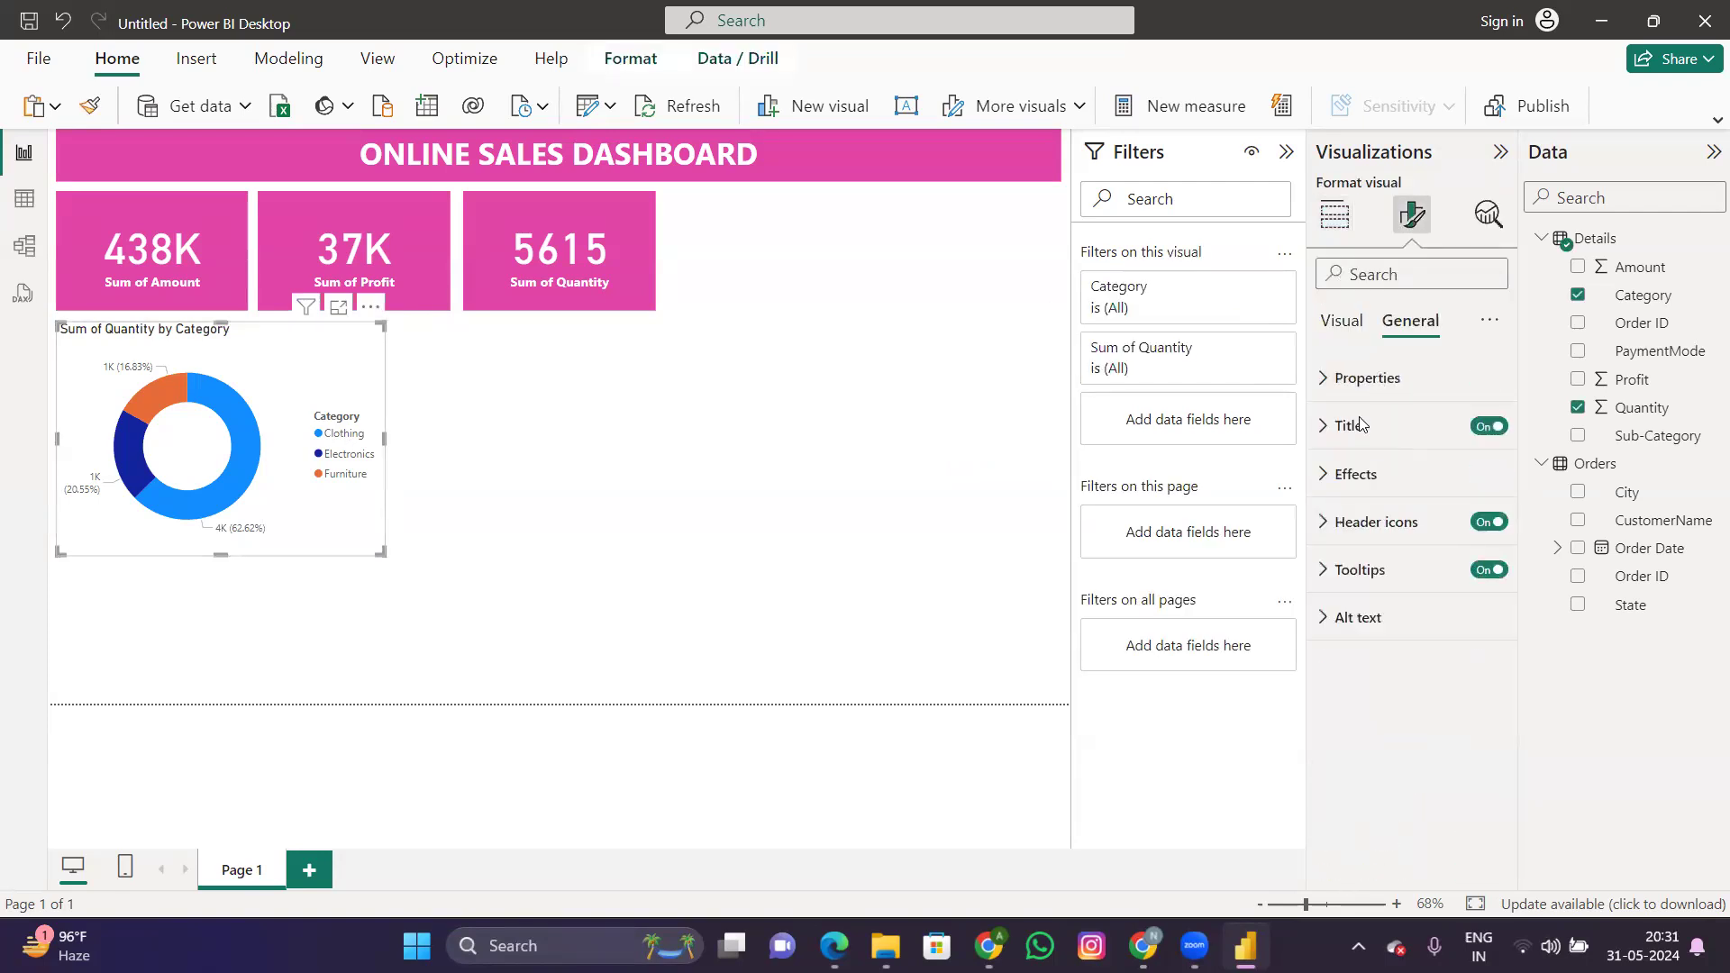
{"action": "left_click", "coordinate": [1363, 475]}
{"action": "left_click", "coordinate": [1374, 592]}
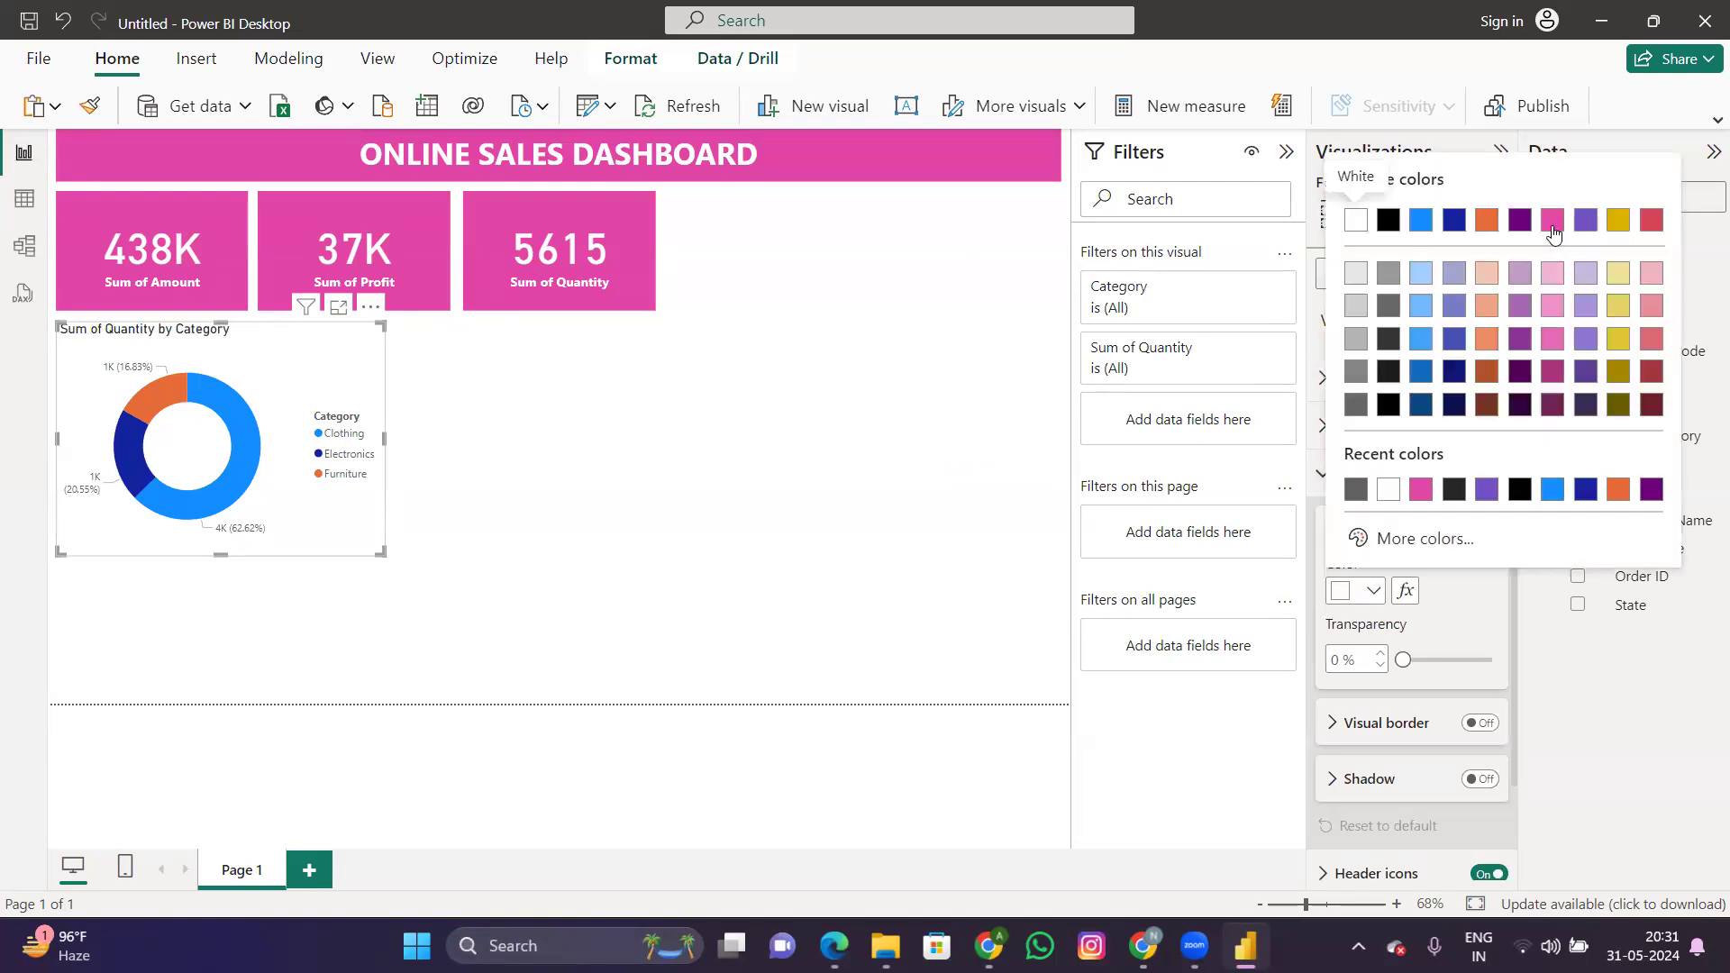
{"action": "left_click", "coordinate": [1554, 222]}
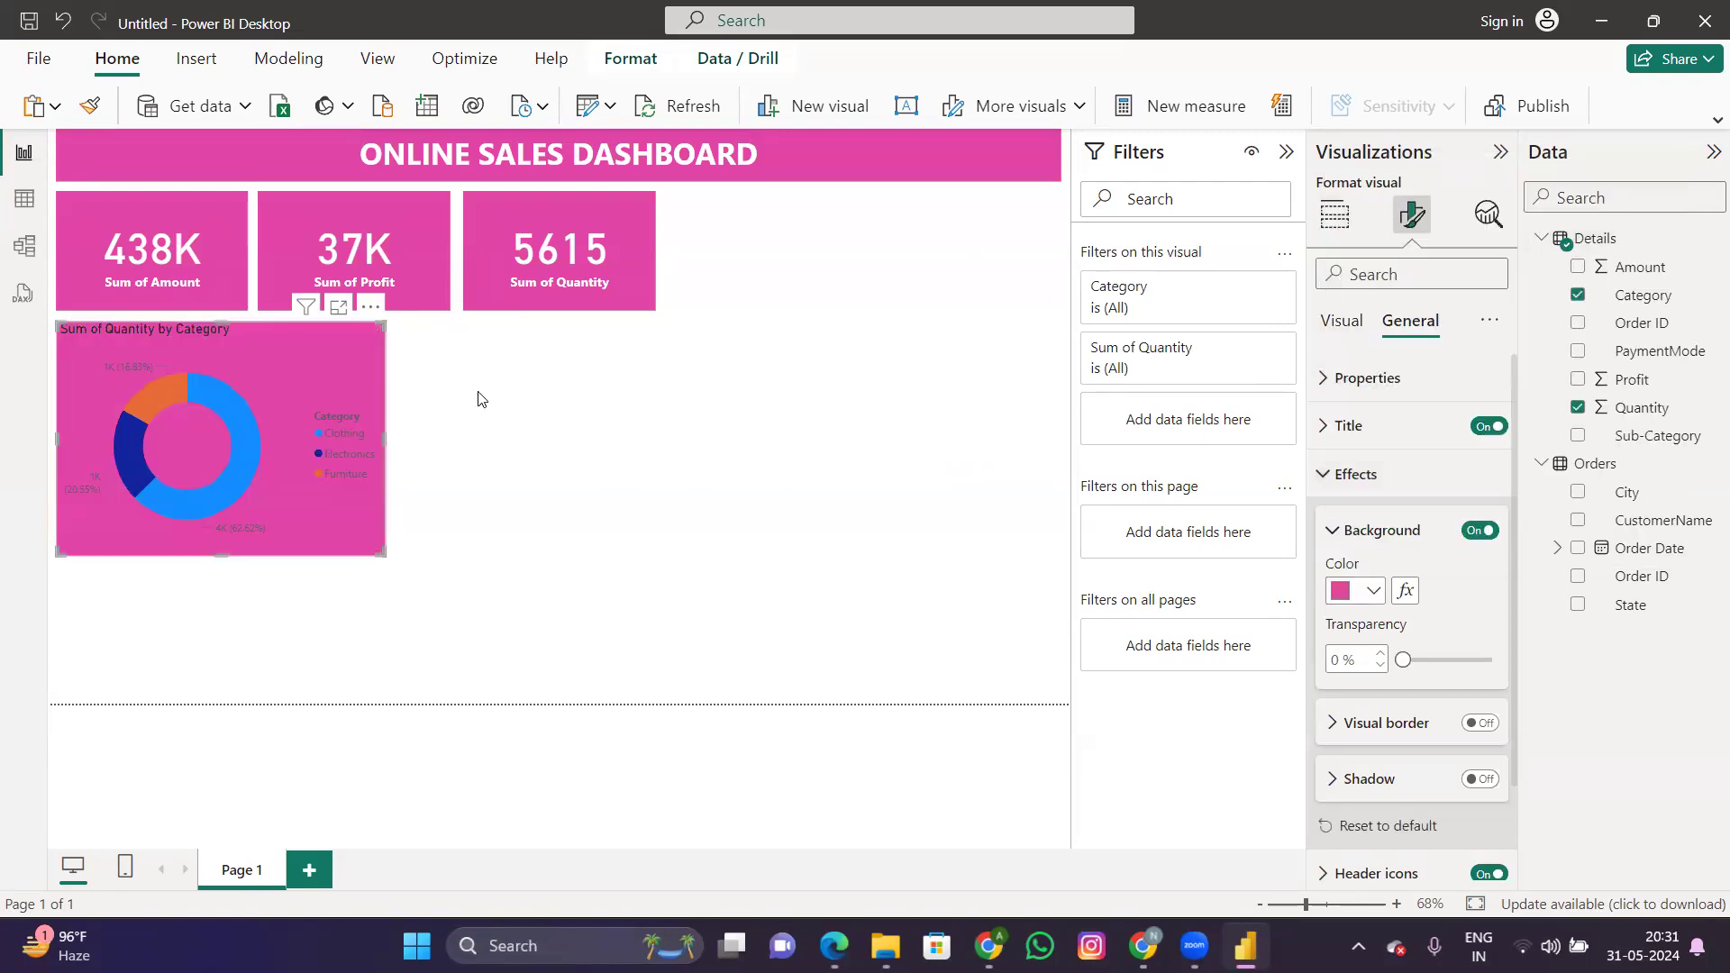
{"action": "left_click", "coordinate": [423, 386]}
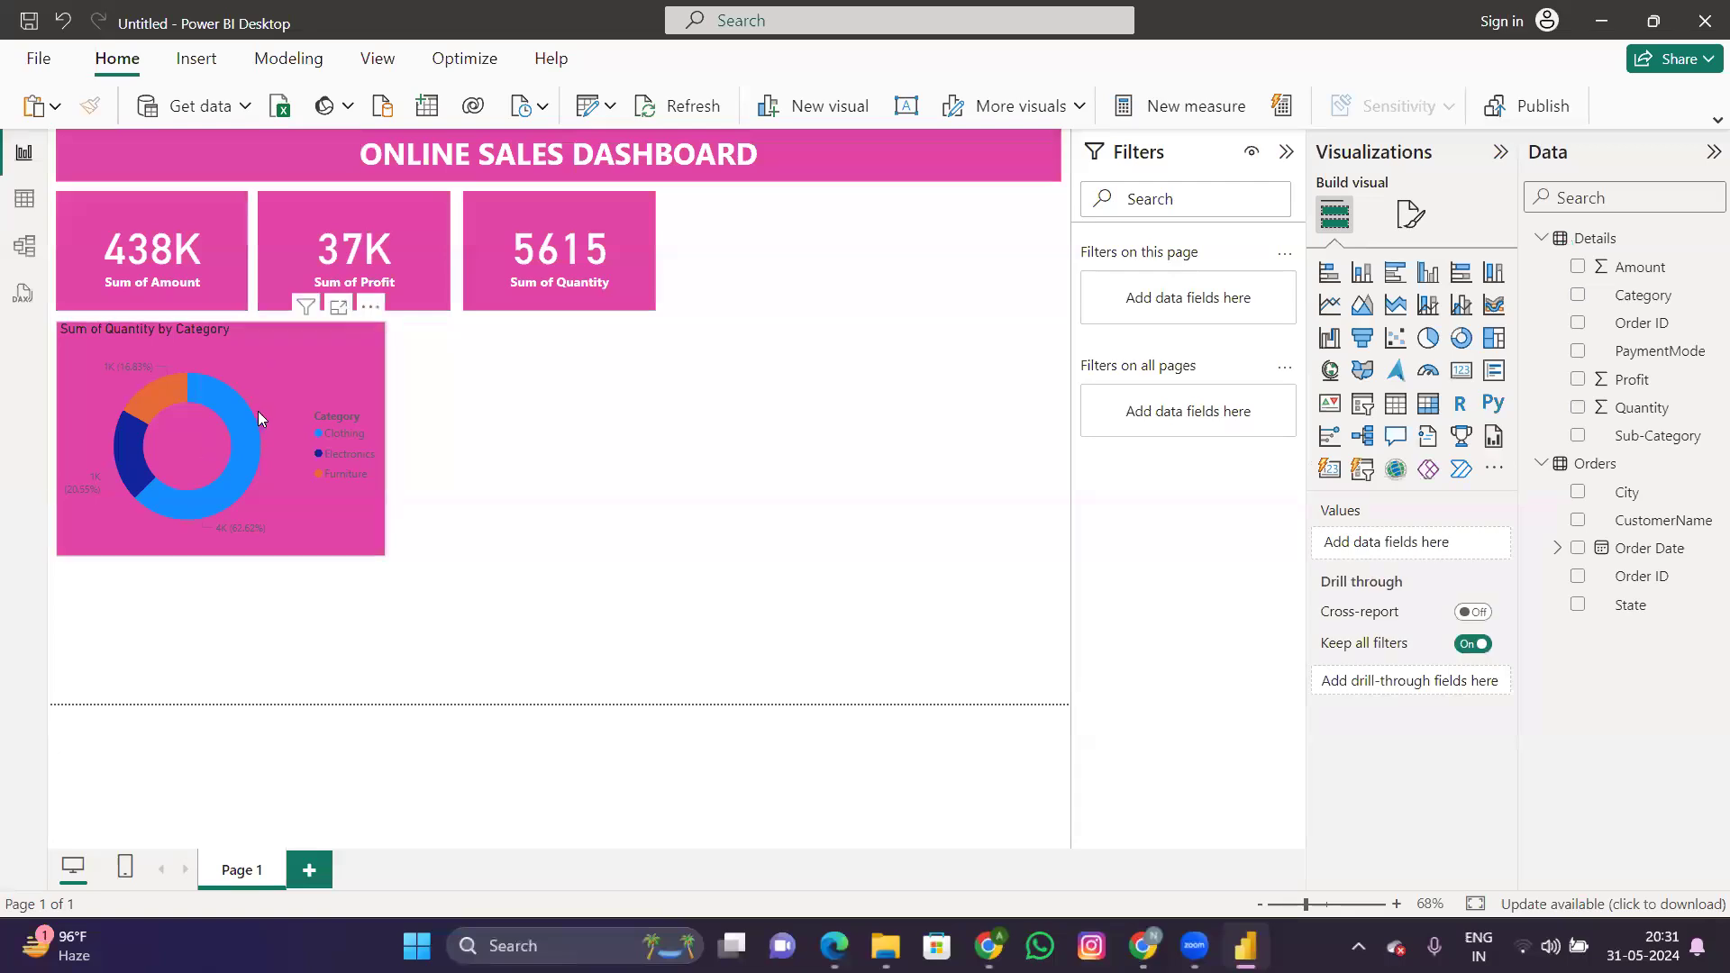
Step: Try white as the donut chart's header icon color, and settle on black
{"action": "left_click", "coordinate": [274, 363]}
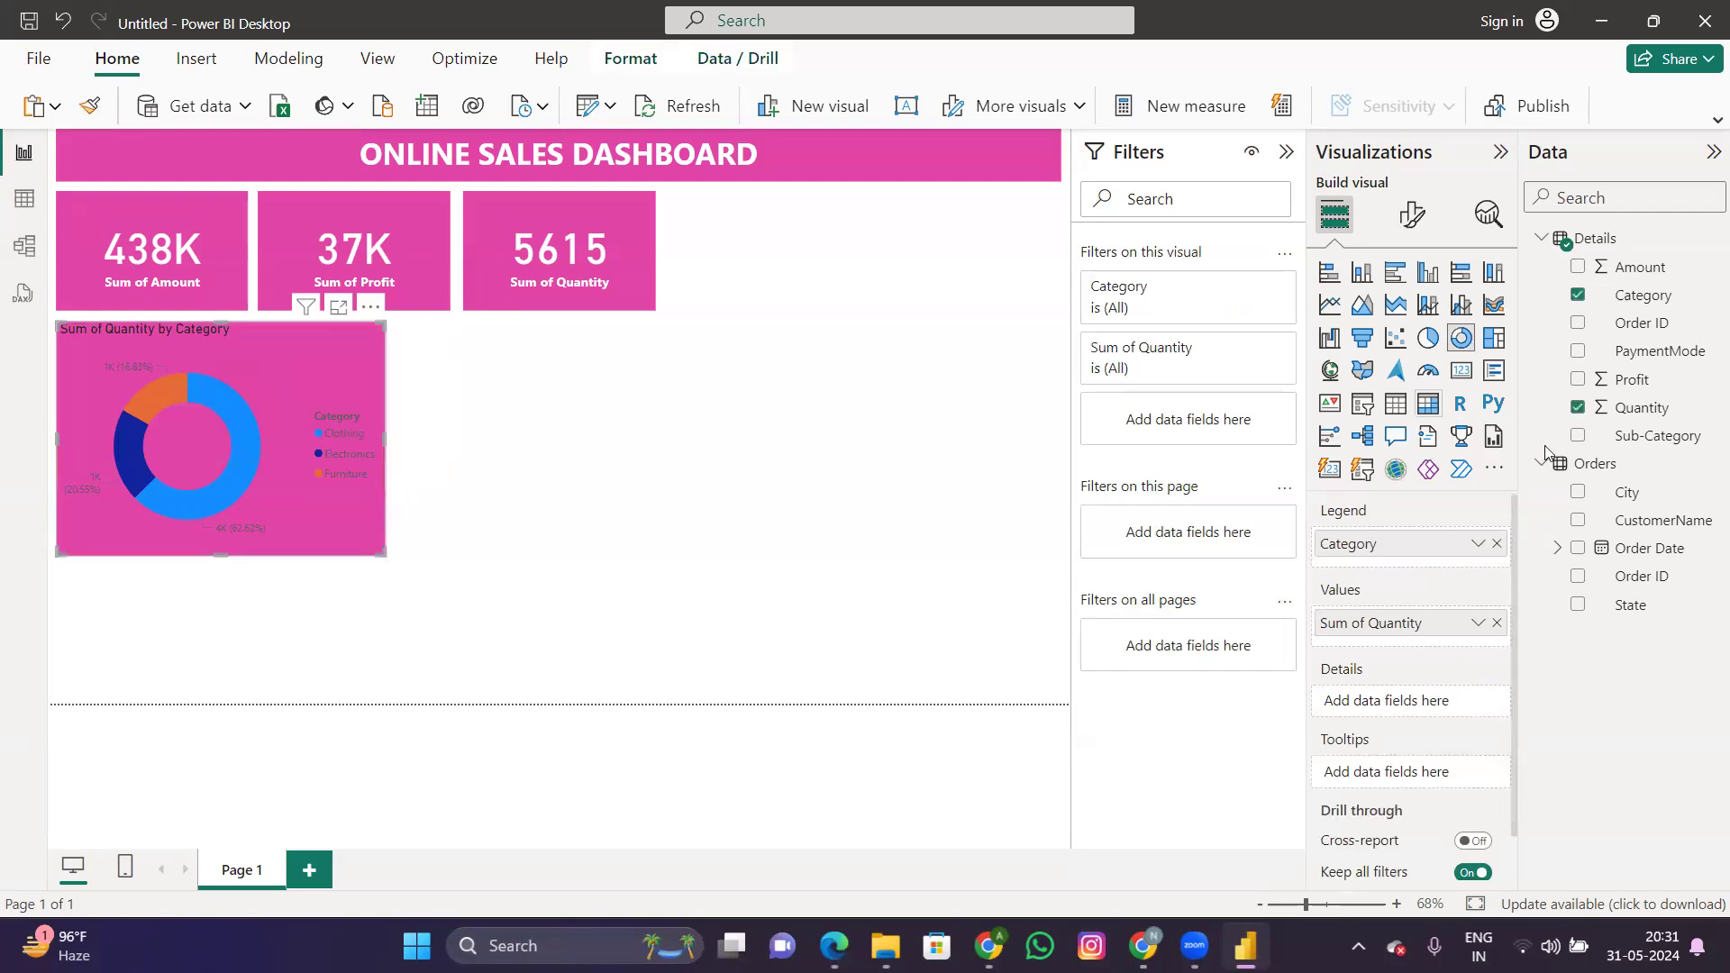
{"action": "left_click", "coordinate": [1412, 218]}
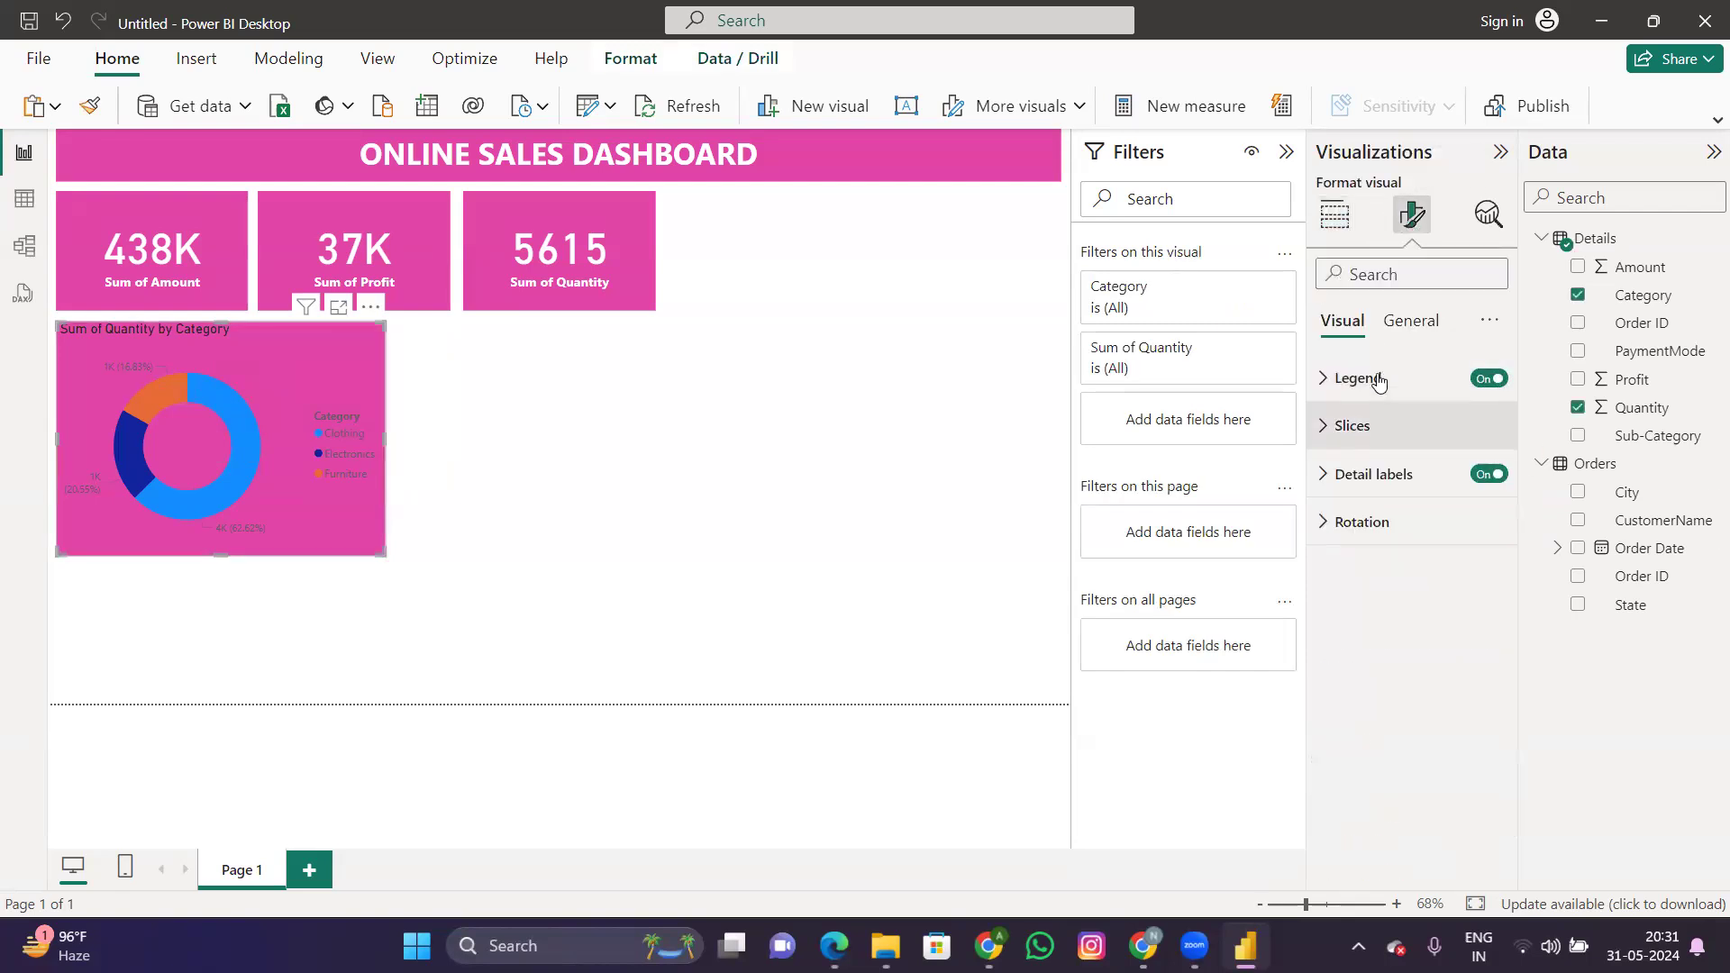
{"action": "left_click", "coordinate": [1405, 333]}
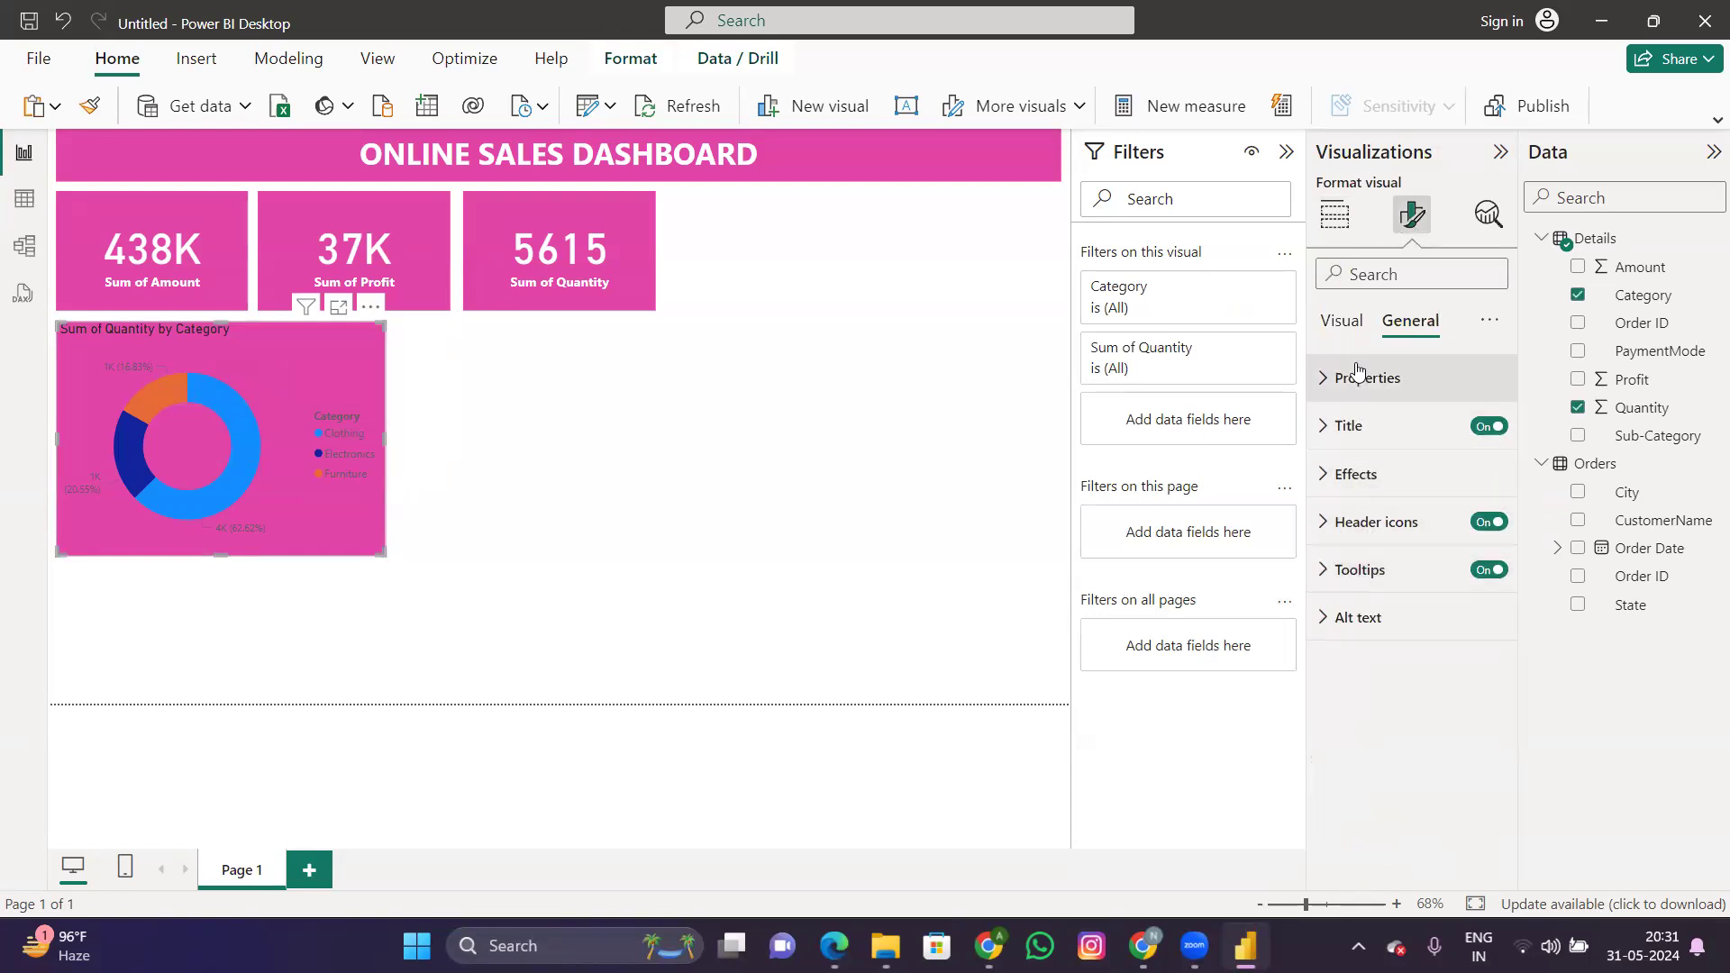
{"action": "left_click", "coordinate": [1349, 492]}
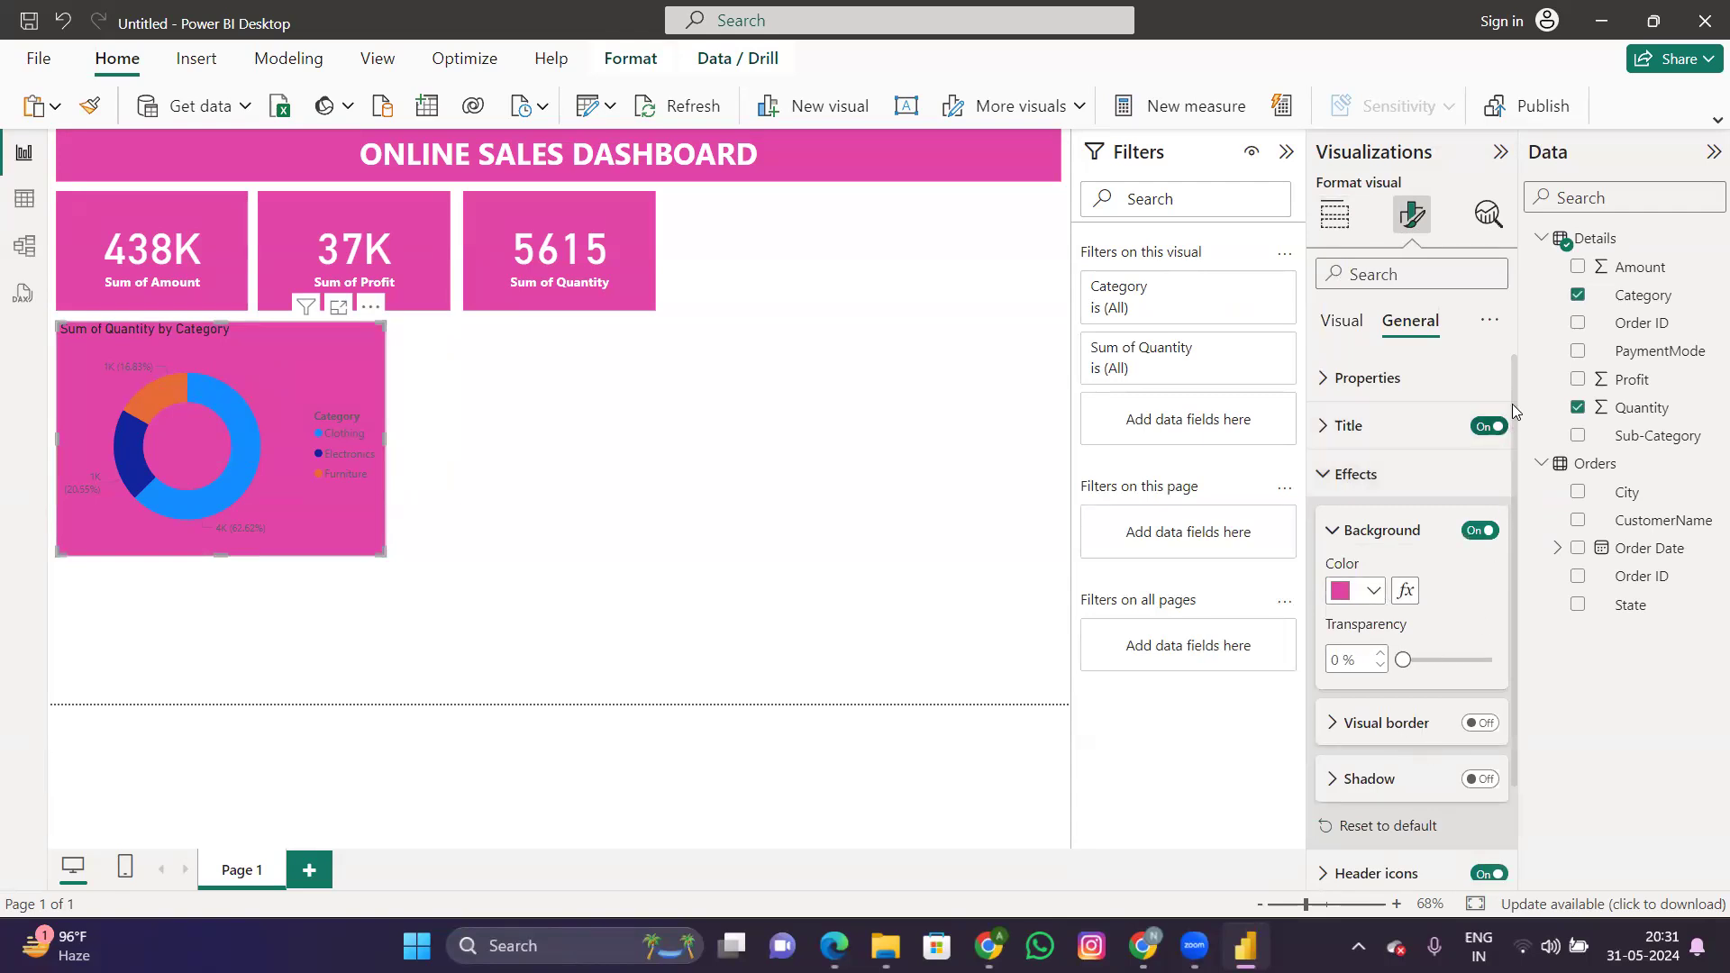
{"action": "left_click_drag", "start_coordinate": [1512, 400], "coordinate": [1513, 518]}
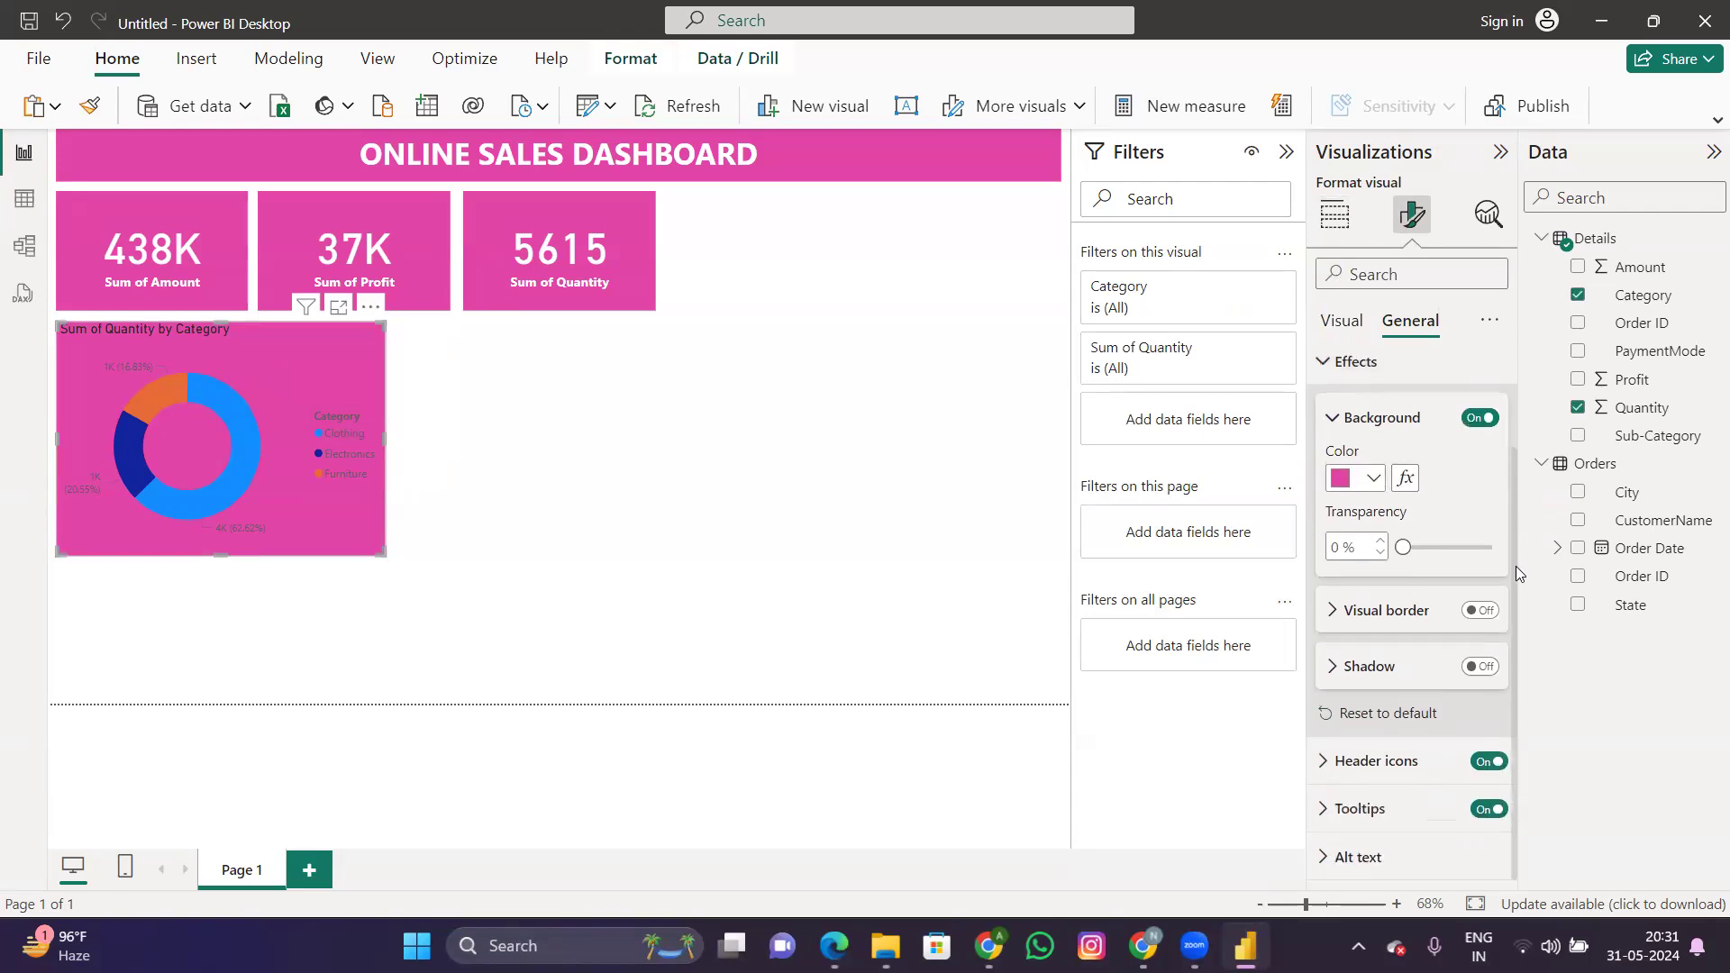
{"action": "left_click", "coordinate": [1395, 764]}
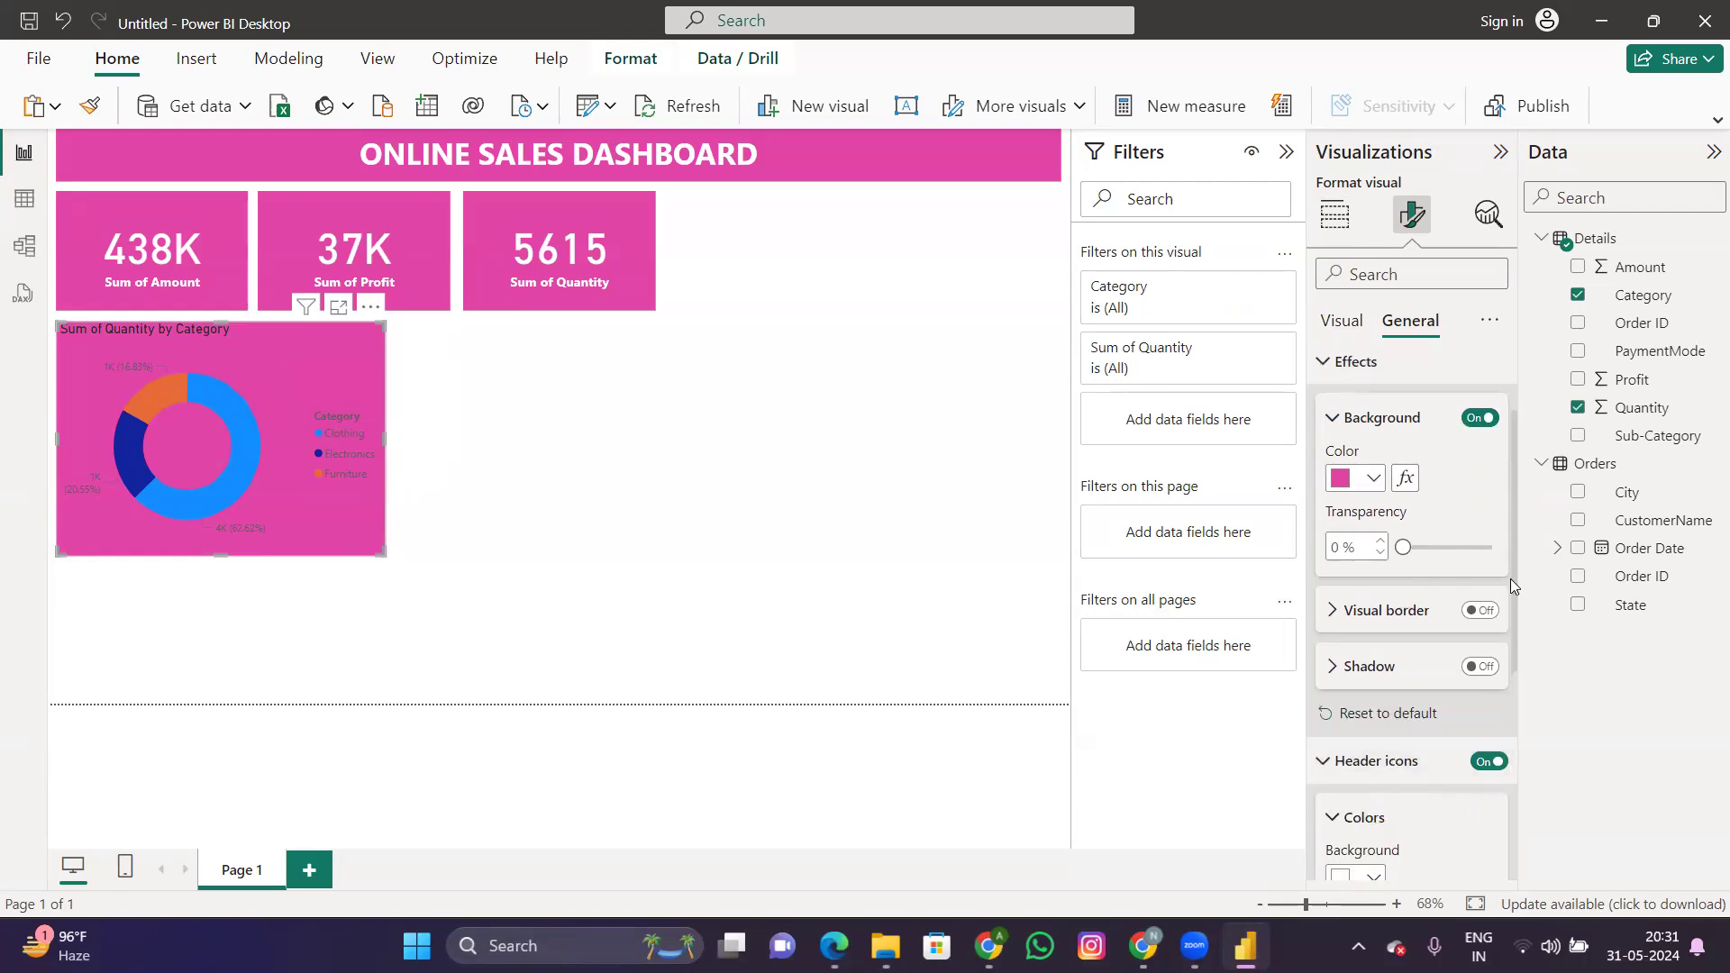
{"action": "scroll", "coordinate": [1510, 578], "scroll_direction": "down", "scroll_amount": 5}
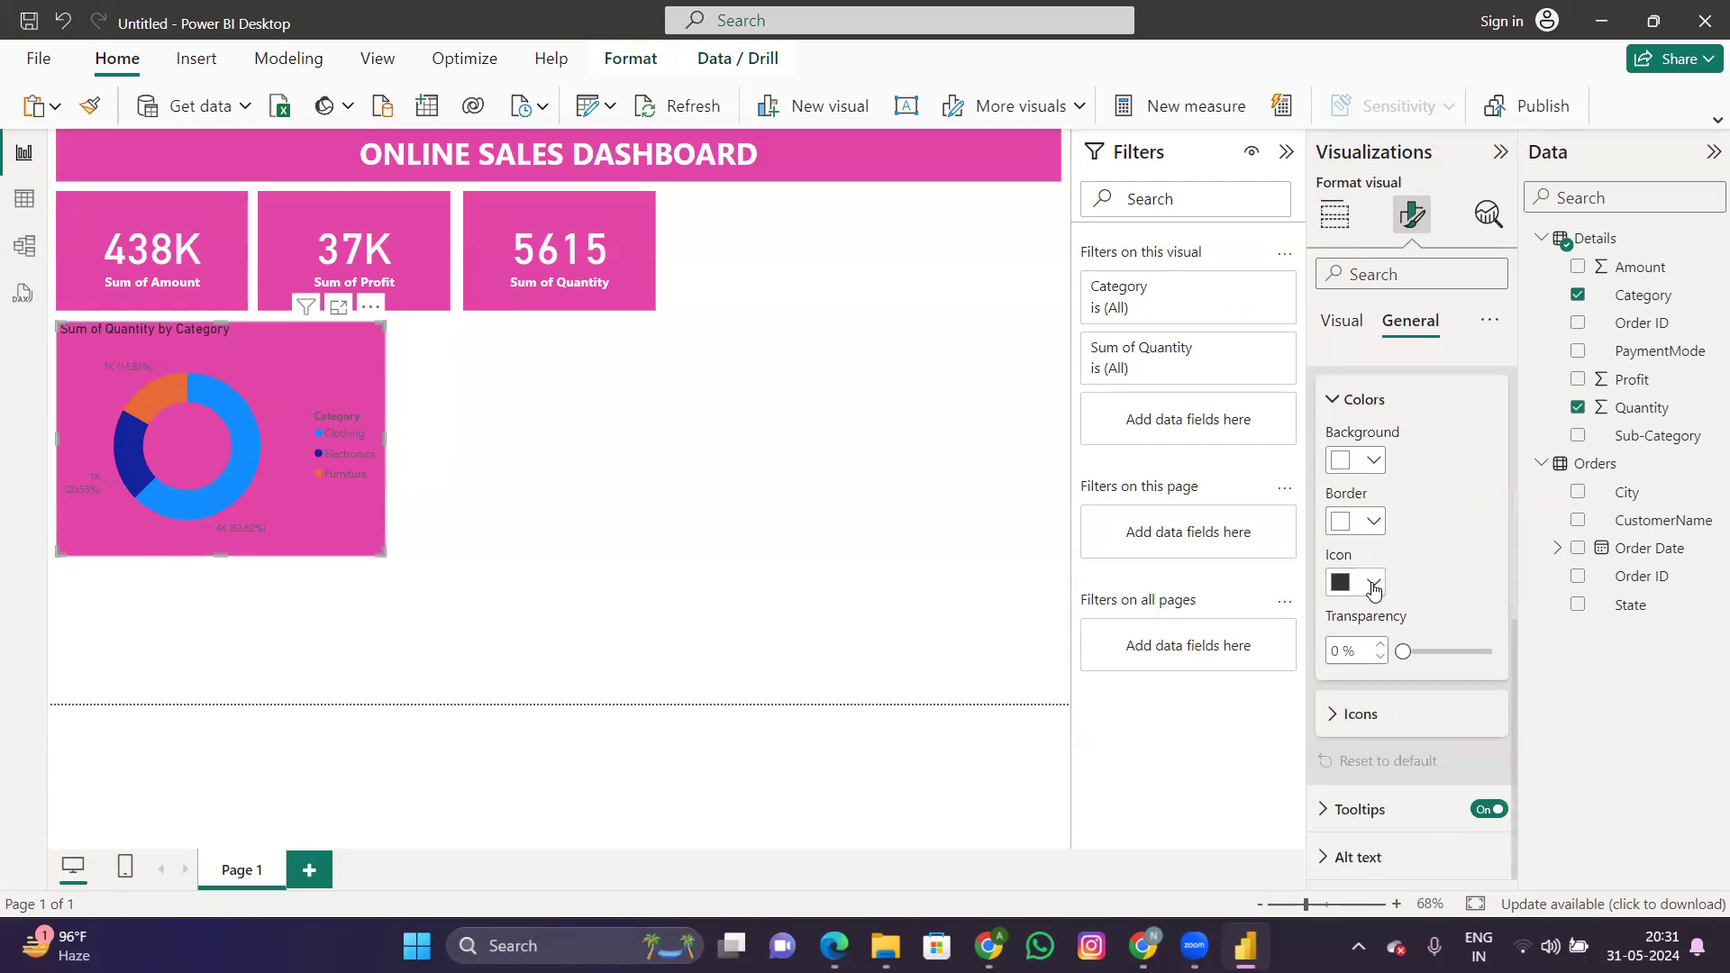
{"action": "left_click", "coordinate": [1373, 584]}
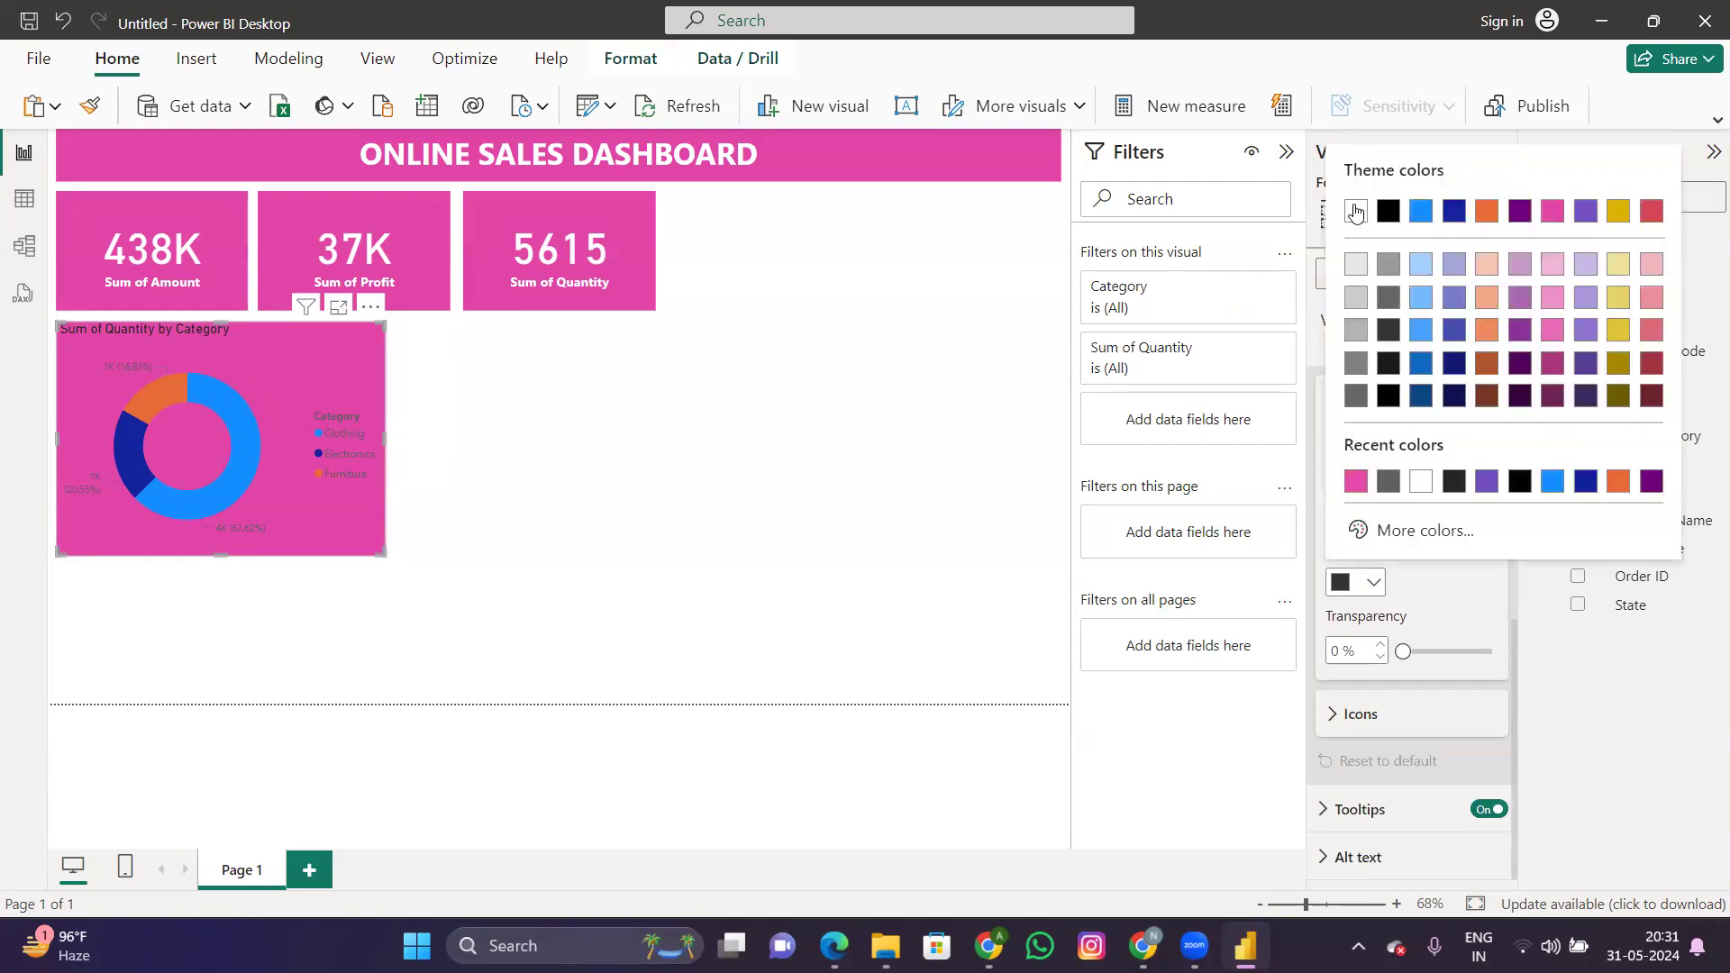
{"action": "left_click", "coordinate": [1355, 211]}
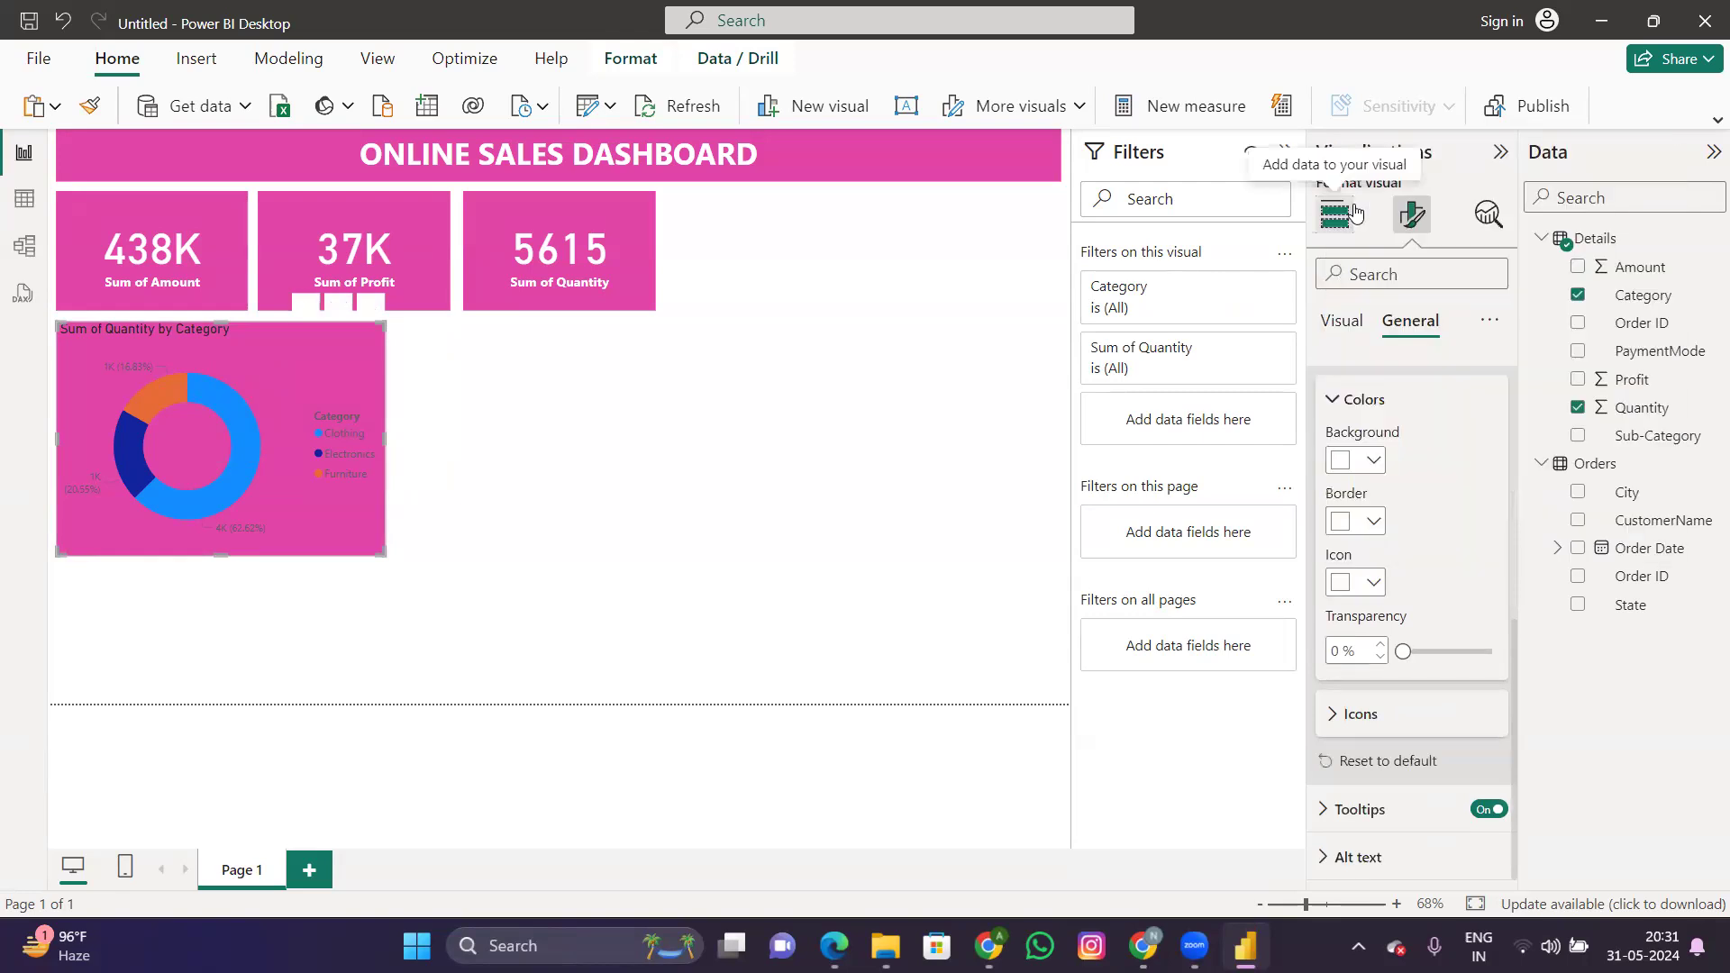
{"action": "left_click", "coordinate": [1373, 583]}
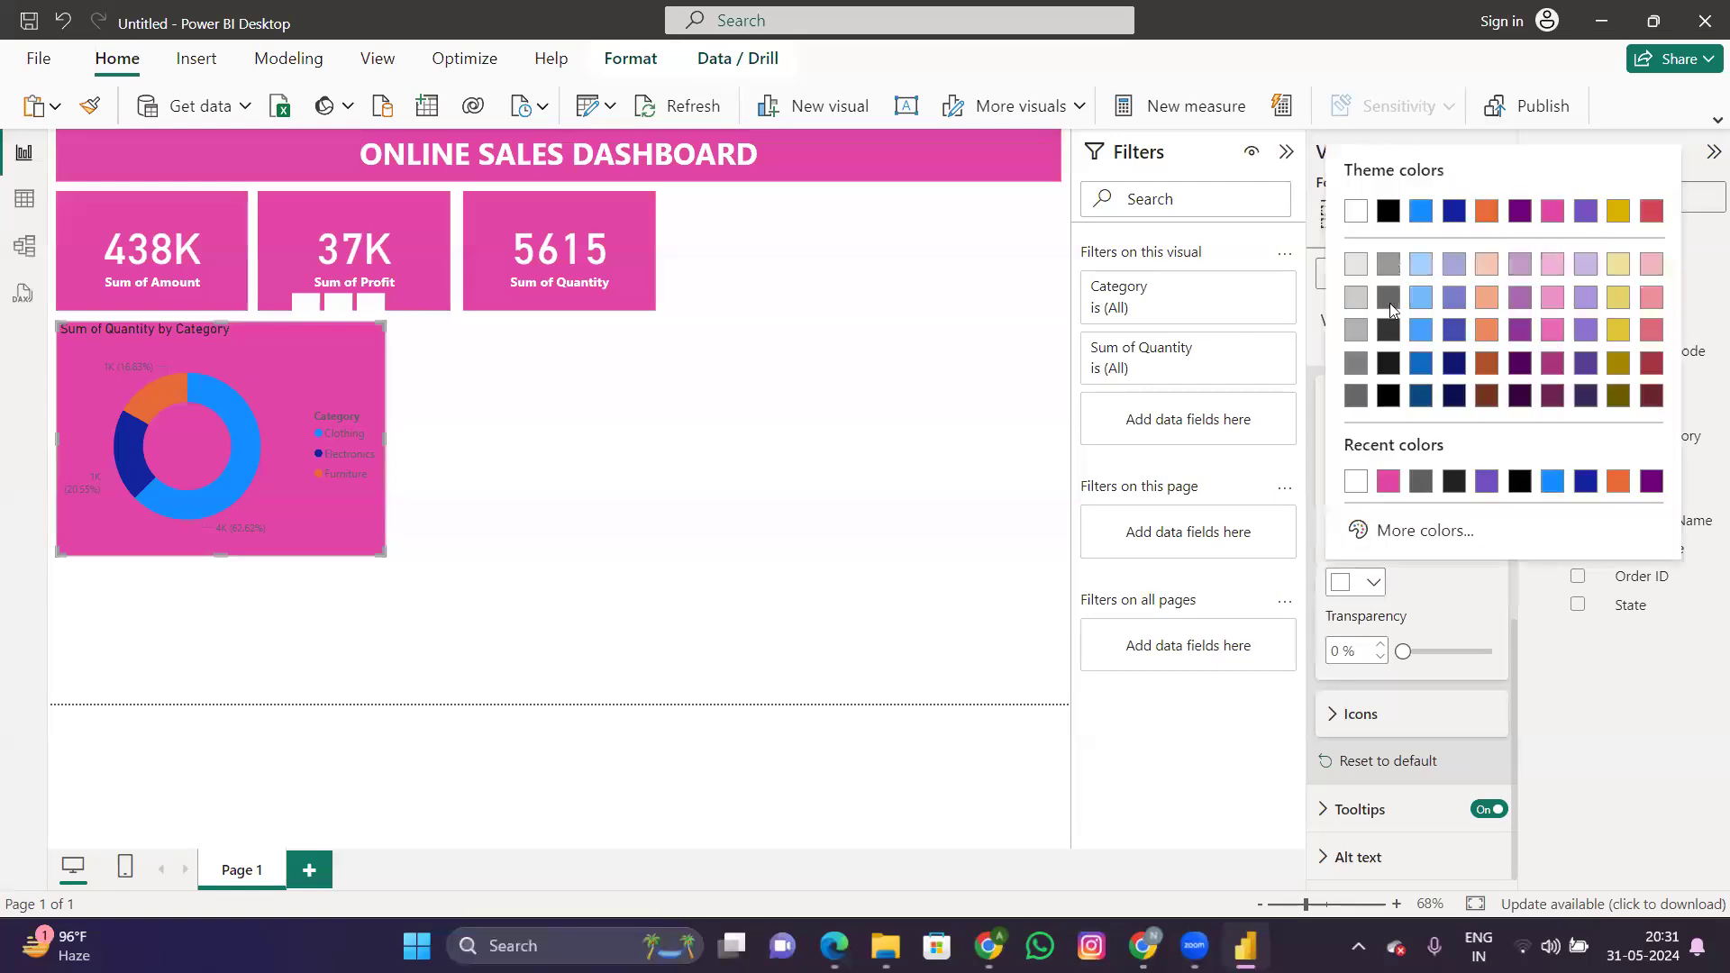
{"action": "left_click", "coordinate": [1388, 212]}
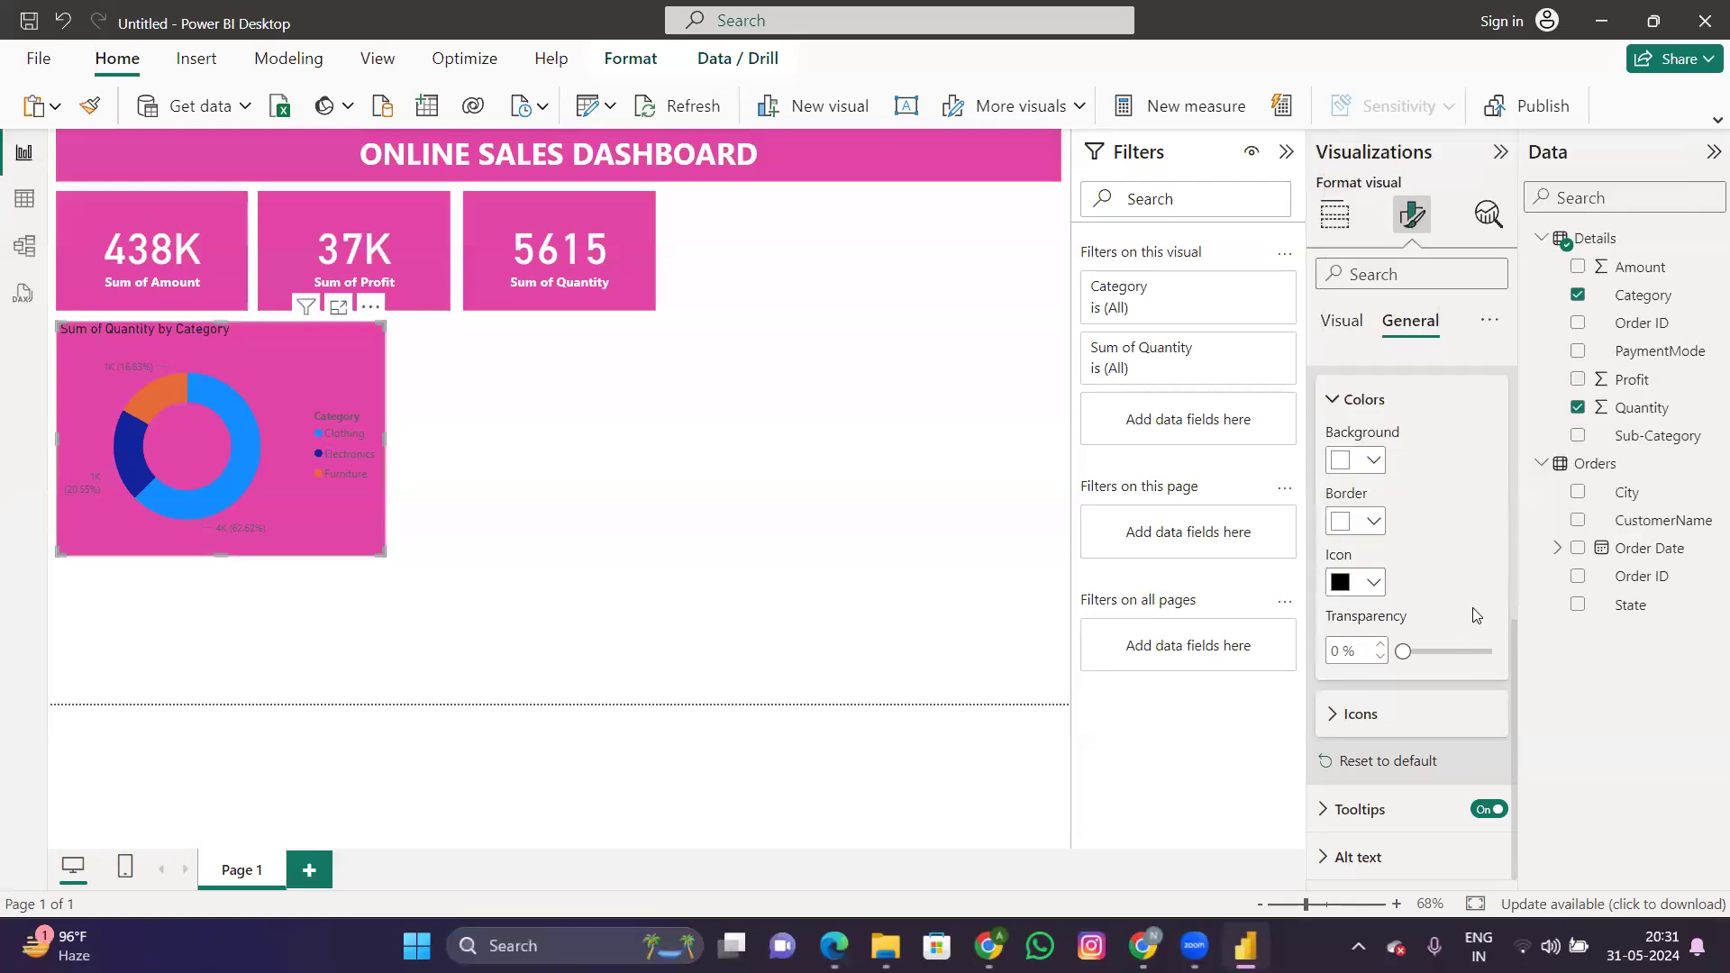
Step: Try black as the color of the donut chart's detail label values, and settle on white
{"action": "left_click", "coordinate": [1349, 320]}
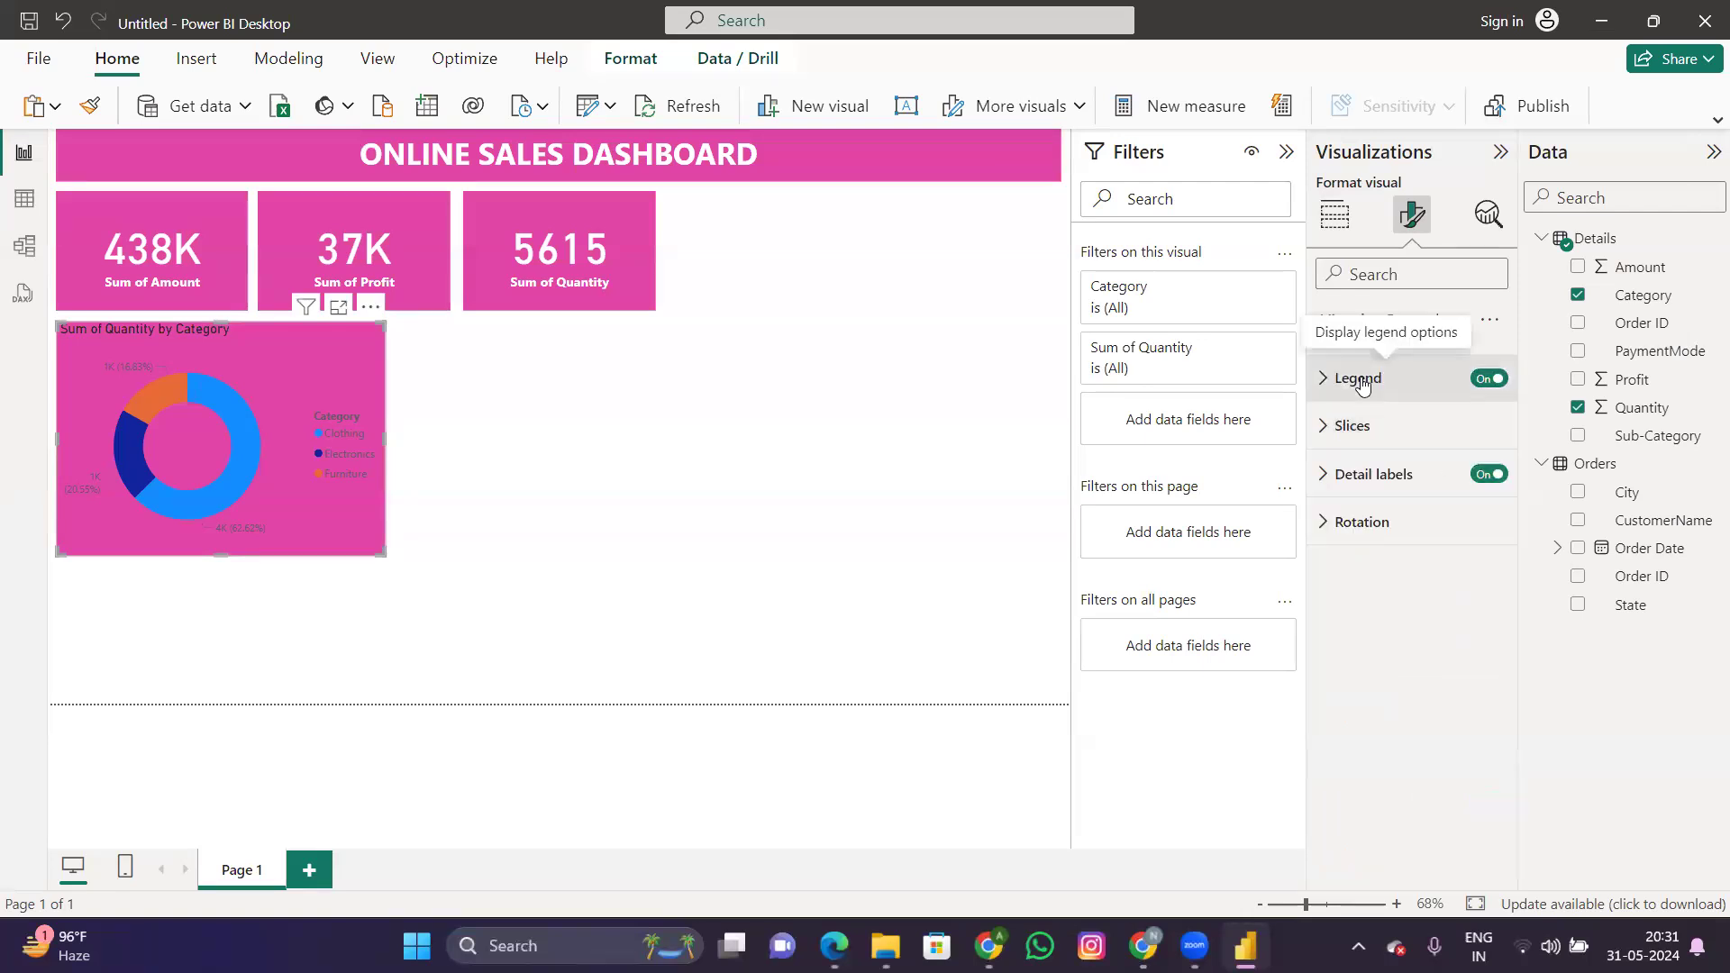
{"action": "left_click", "coordinate": [1373, 475]}
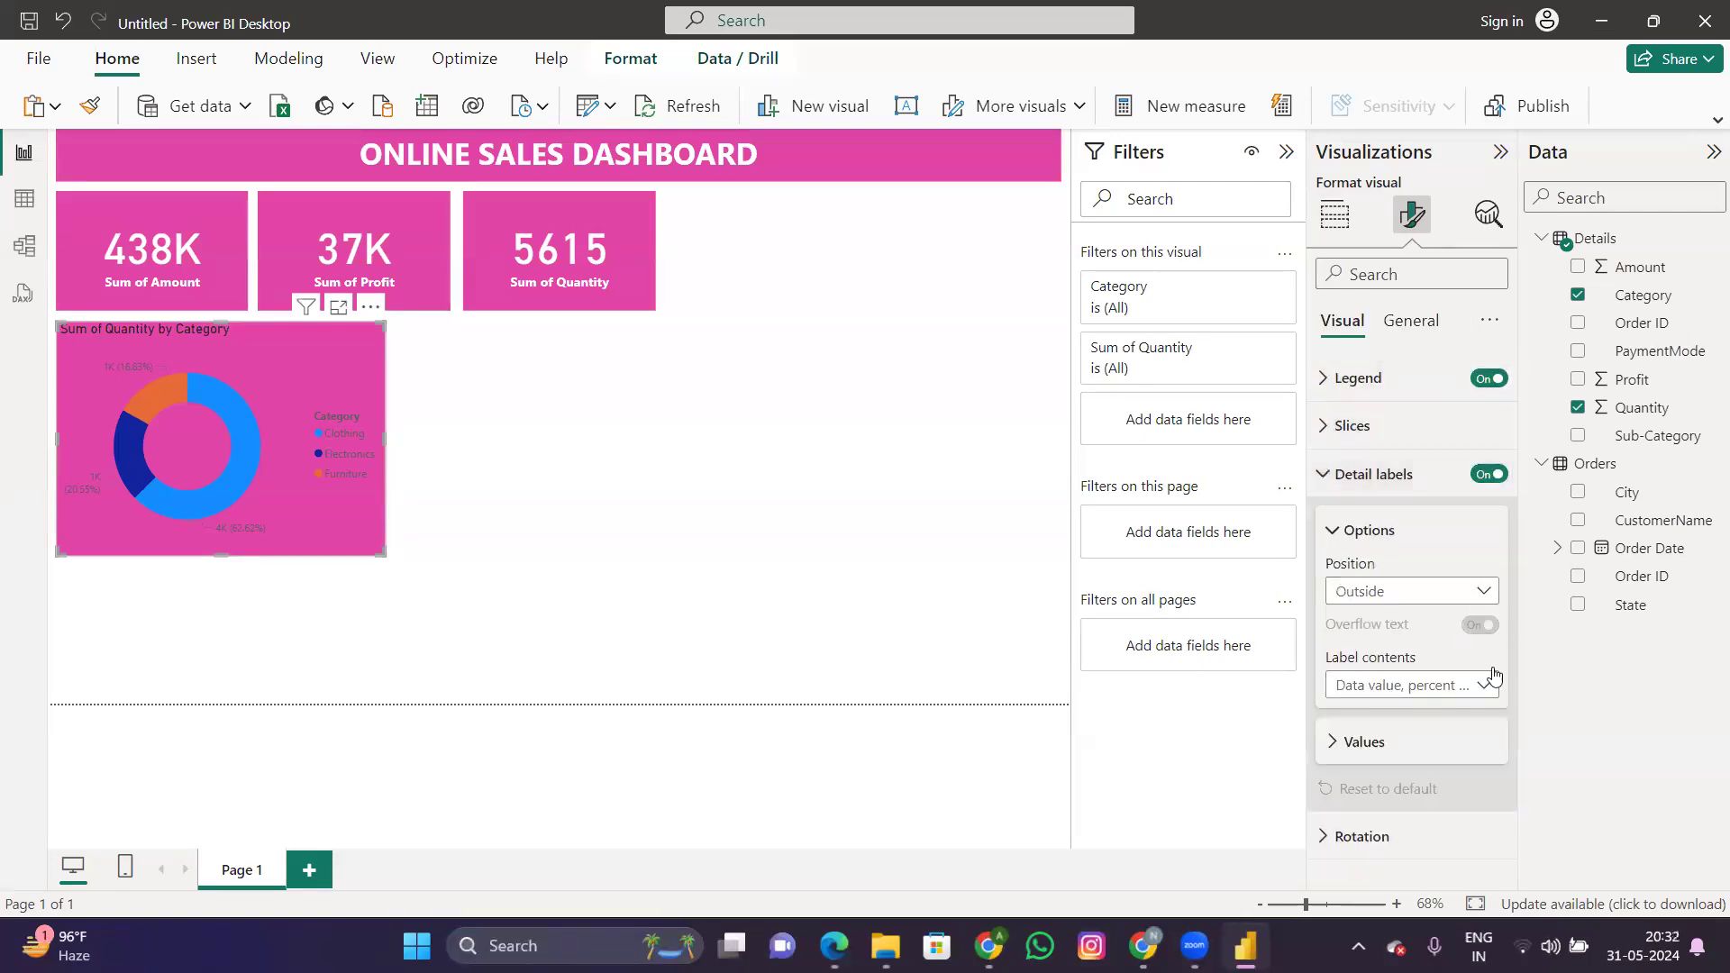
{"action": "left_click", "coordinate": [1387, 741]}
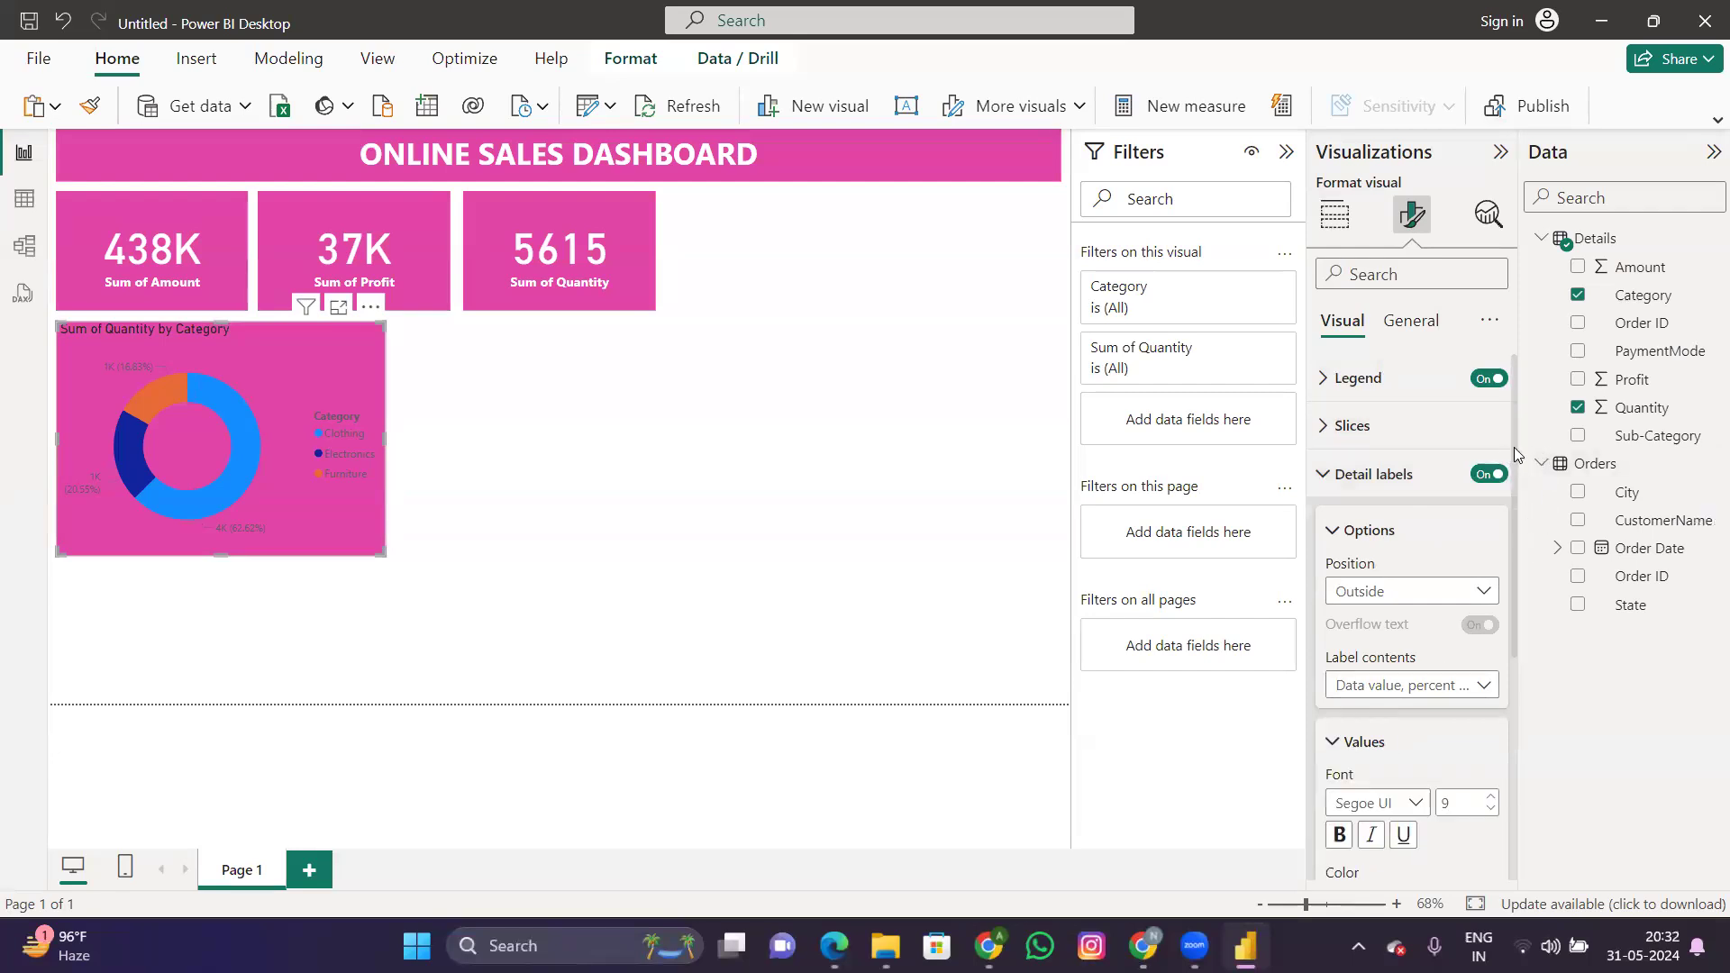
{"action": "scroll", "coordinate": [1517, 455], "scroll_direction": "down", "scroll_amount": 4}
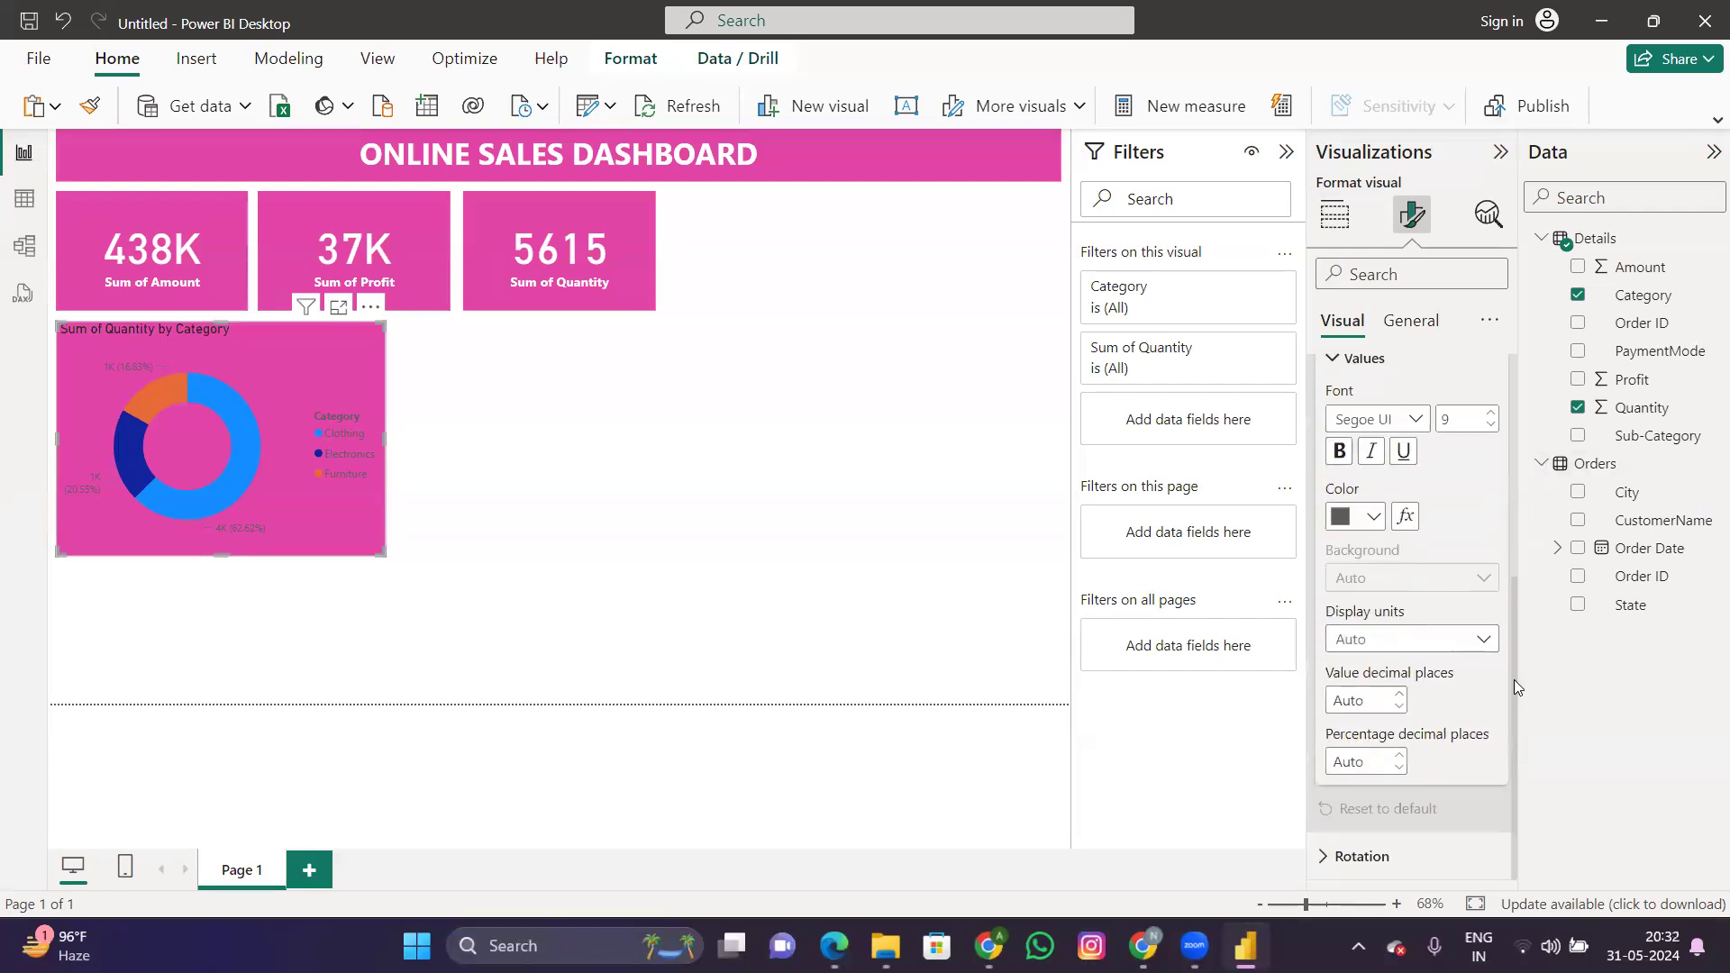
{"action": "left_click", "coordinate": [1373, 518]}
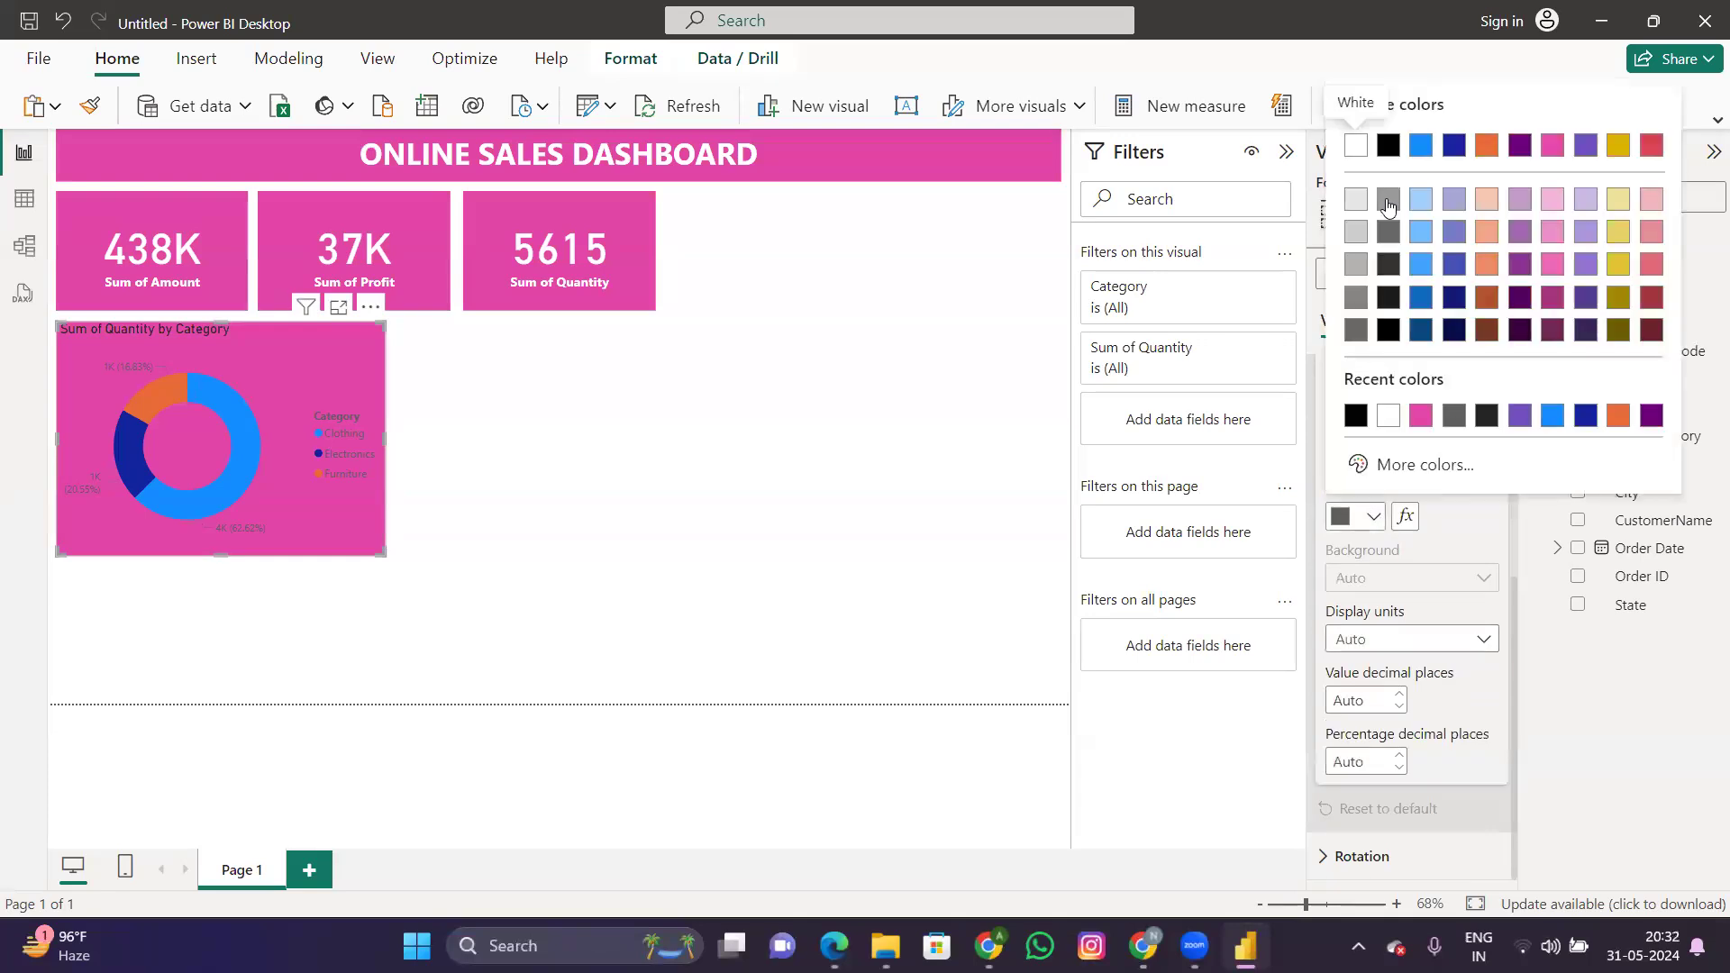
{"action": "left_click", "coordinate": [1384, 146]}
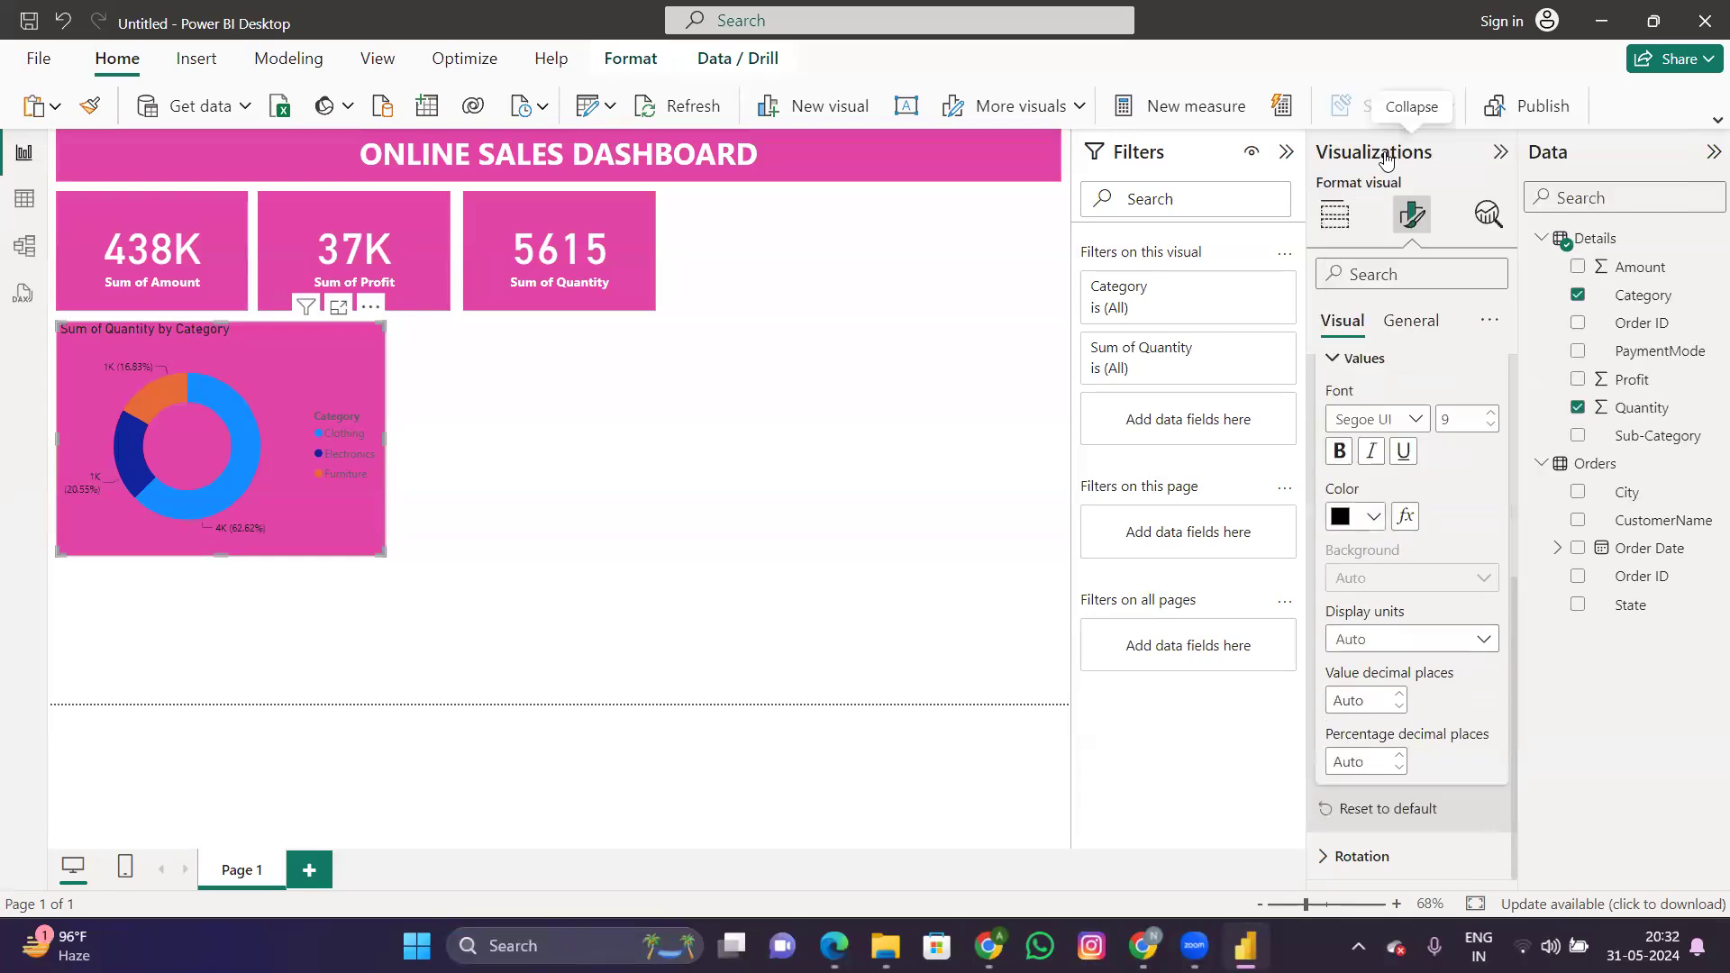
{"action": "left_click", "coordinate": [1373, 517]}
{"action": "left_click", "coordinate": [1364, 147]}
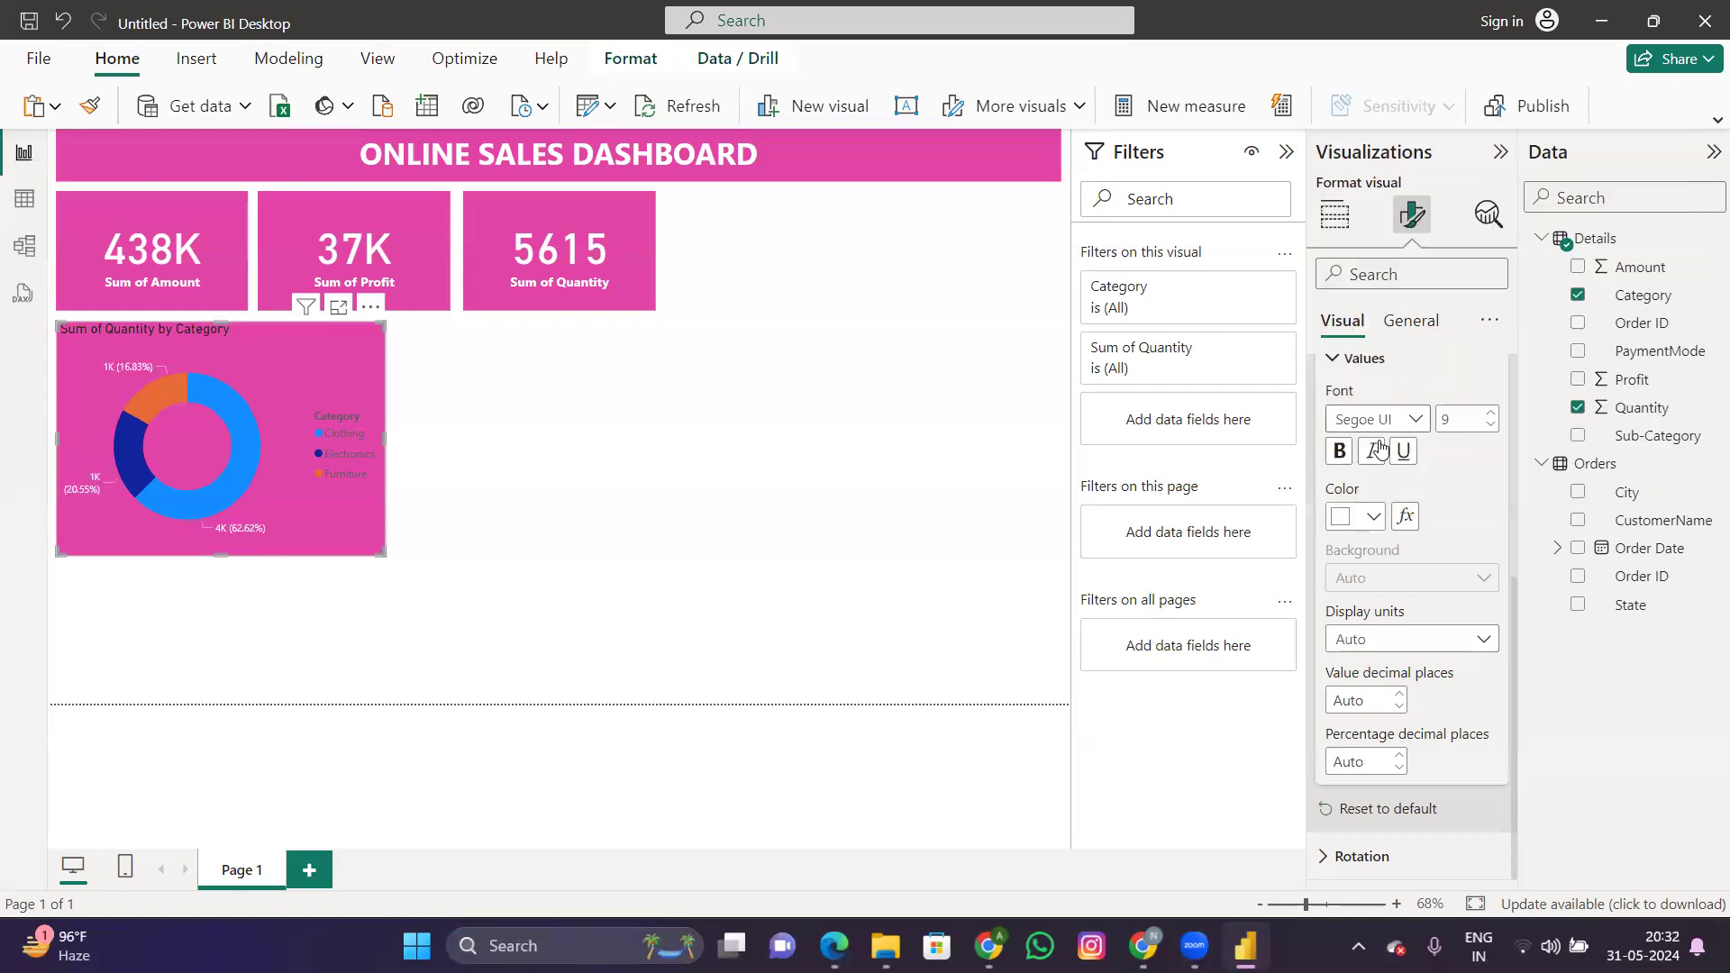
Step: Make the donut chart's detail label values bold and set their font size to 10
{"action": "left_click", "coordinate": [1340, 452]}
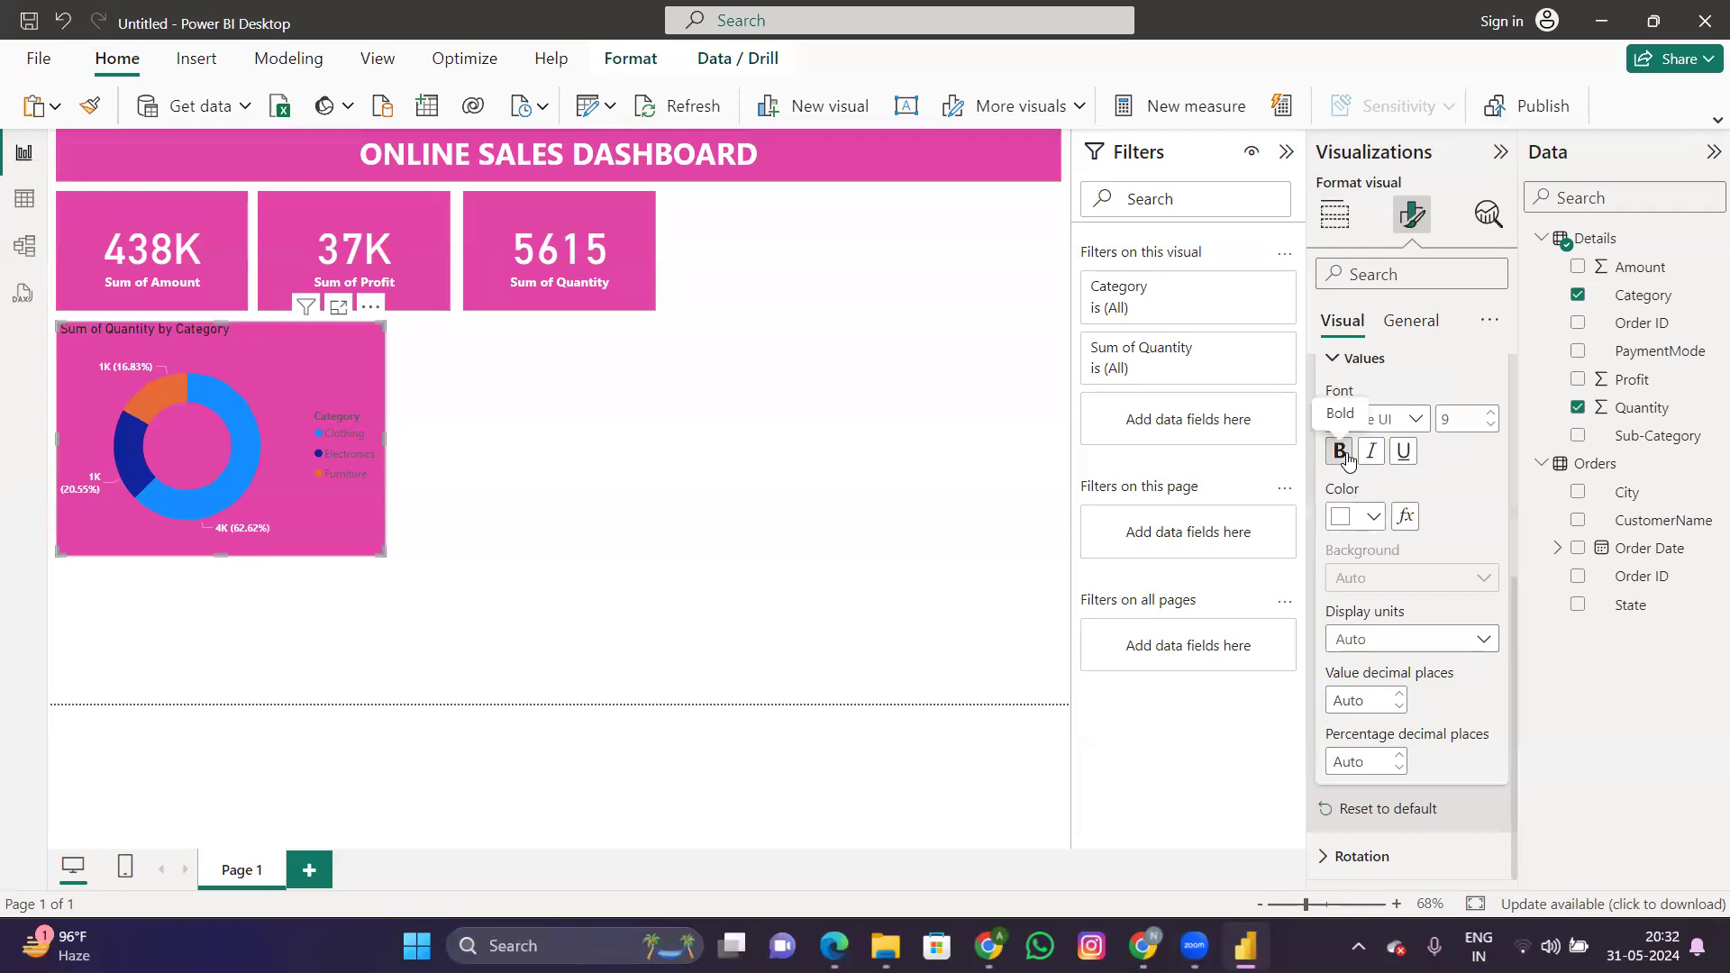
{"action": "left_click", "coordinate": [1492, 412]}
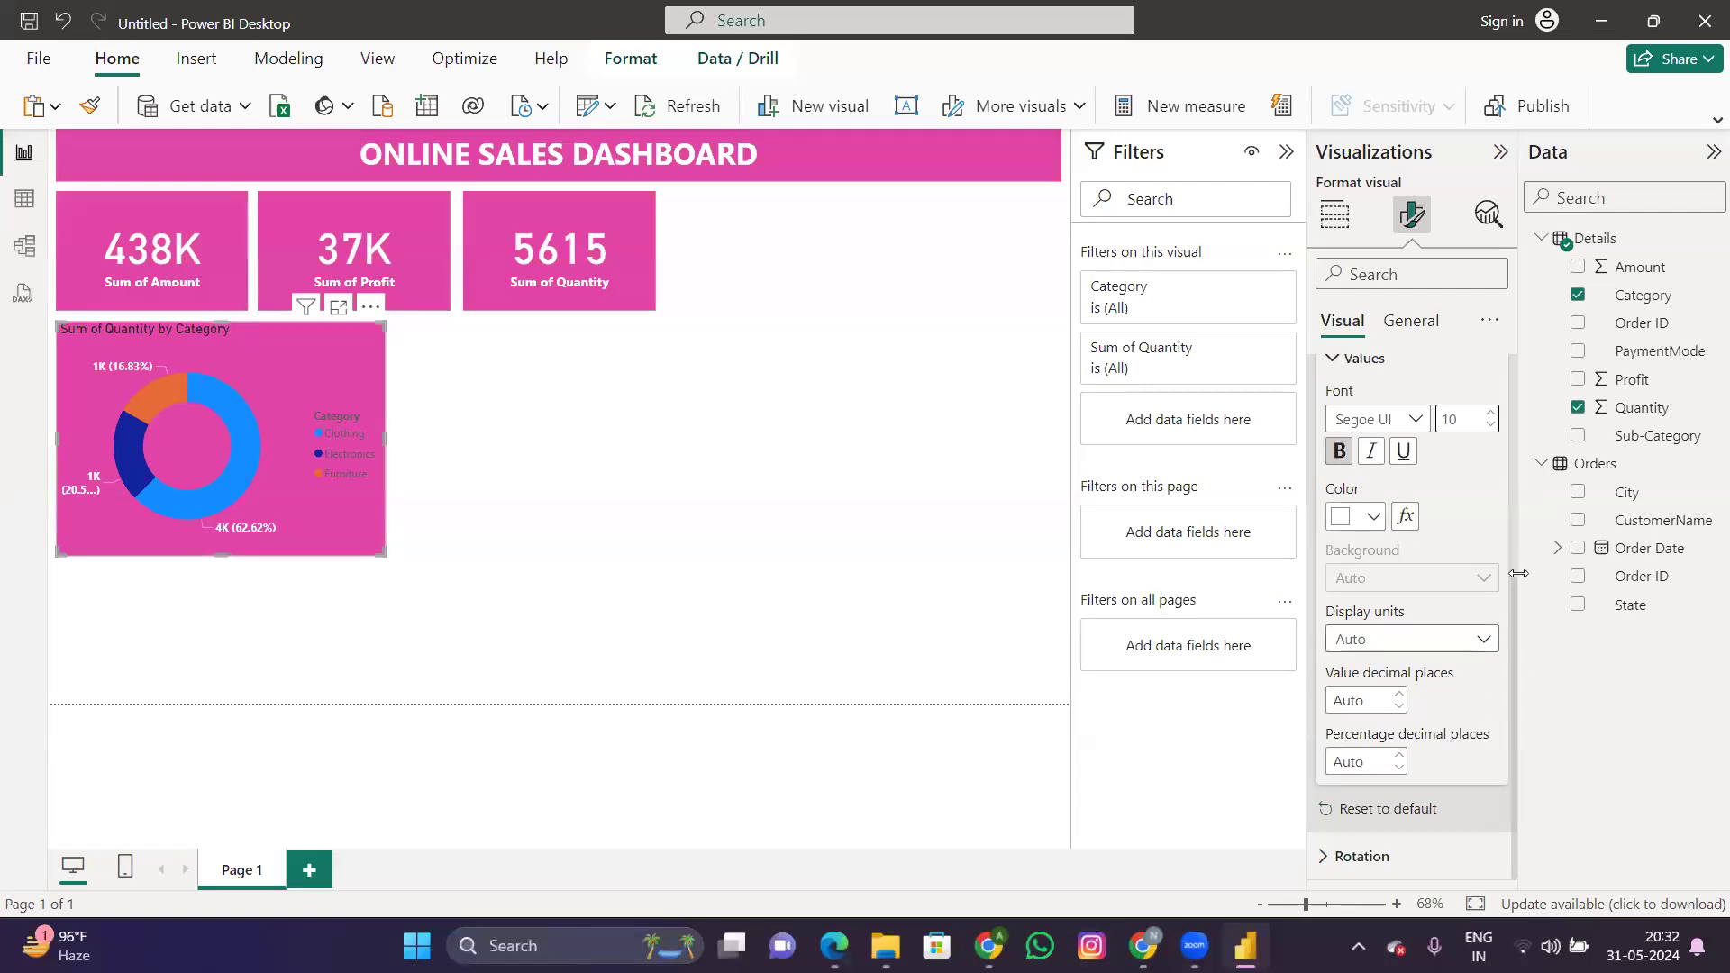
{"action": "scroll", "coordinate": [1503, 549], "scroll_direction": "up", "scroll_amount": 2}
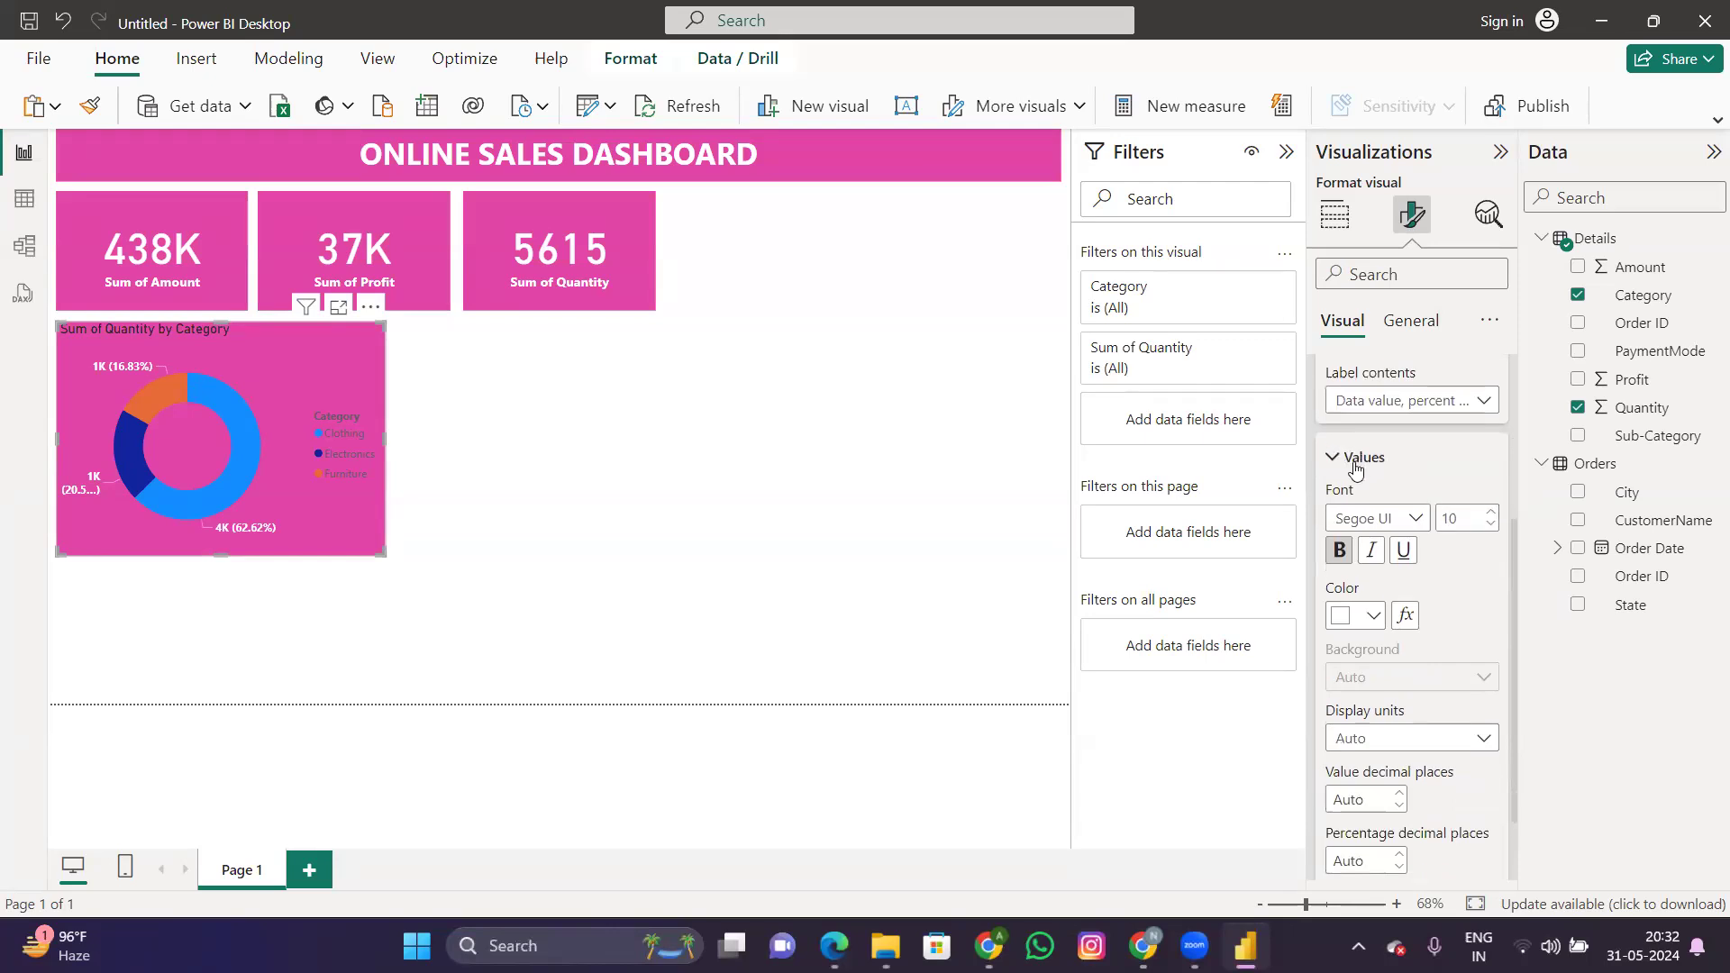
{"action": "left_click", "coordinate": [1351, 461]}
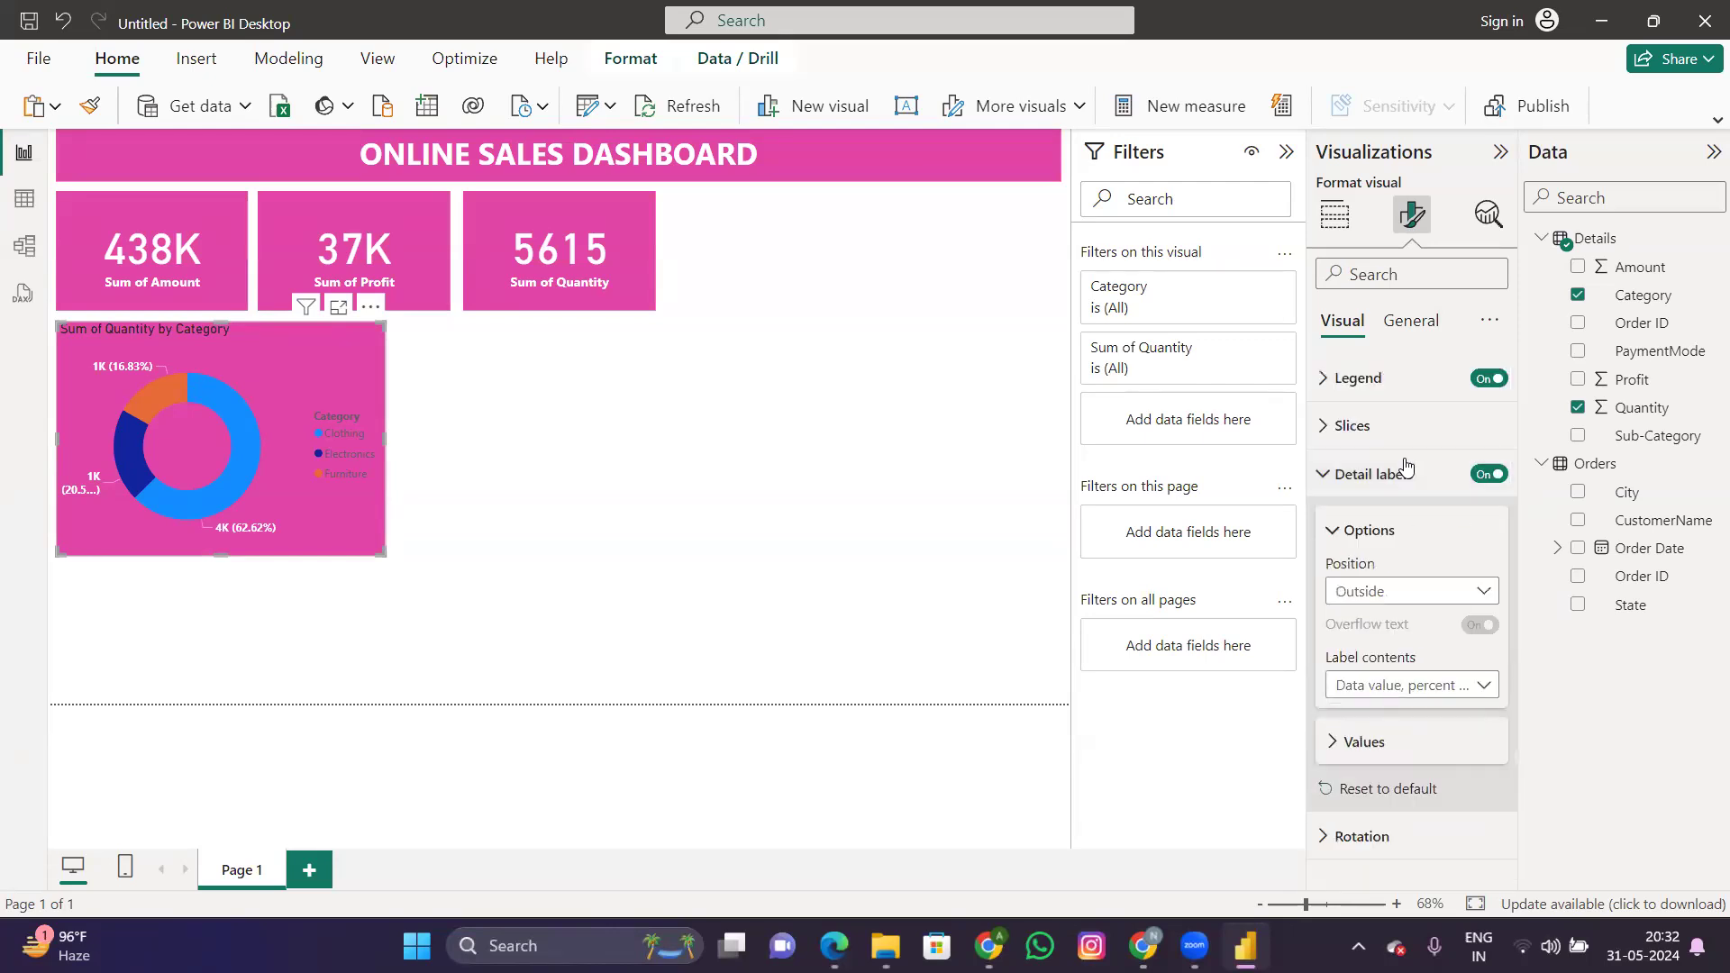
Step: Examine the donut chart's legend position, title and detail label options
{"action": "left_click", "coordinate": [1372, 376]}
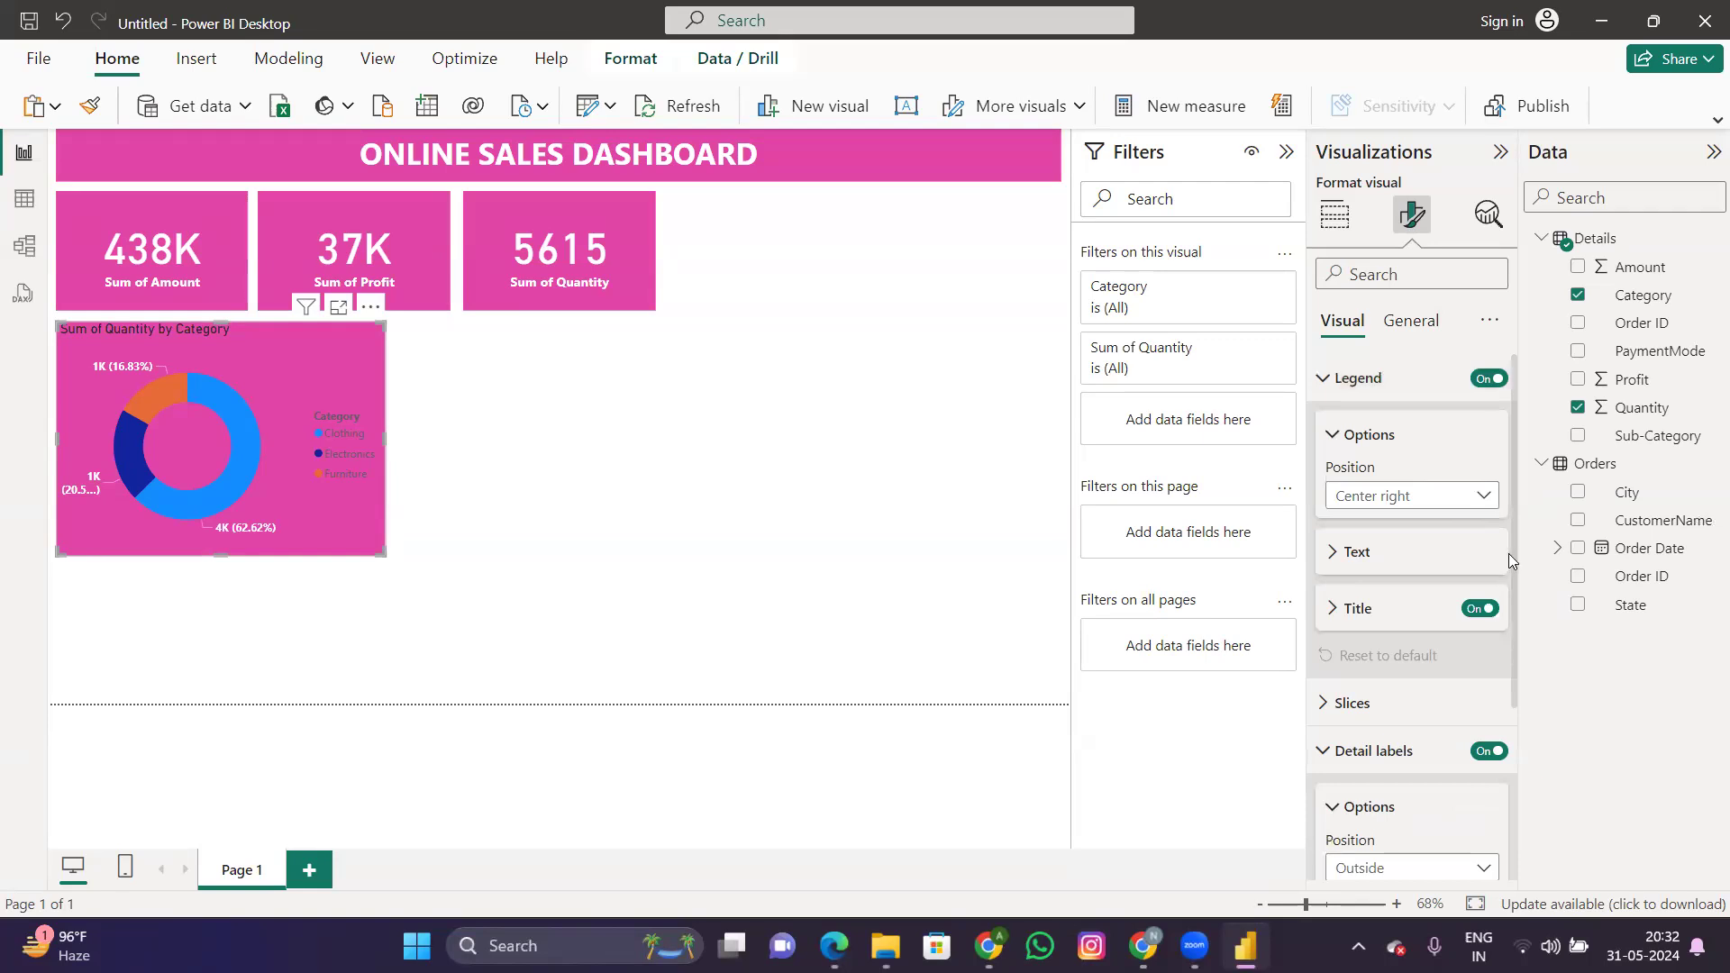
{"action": "left_click", "coordinate": [1365, 609]}
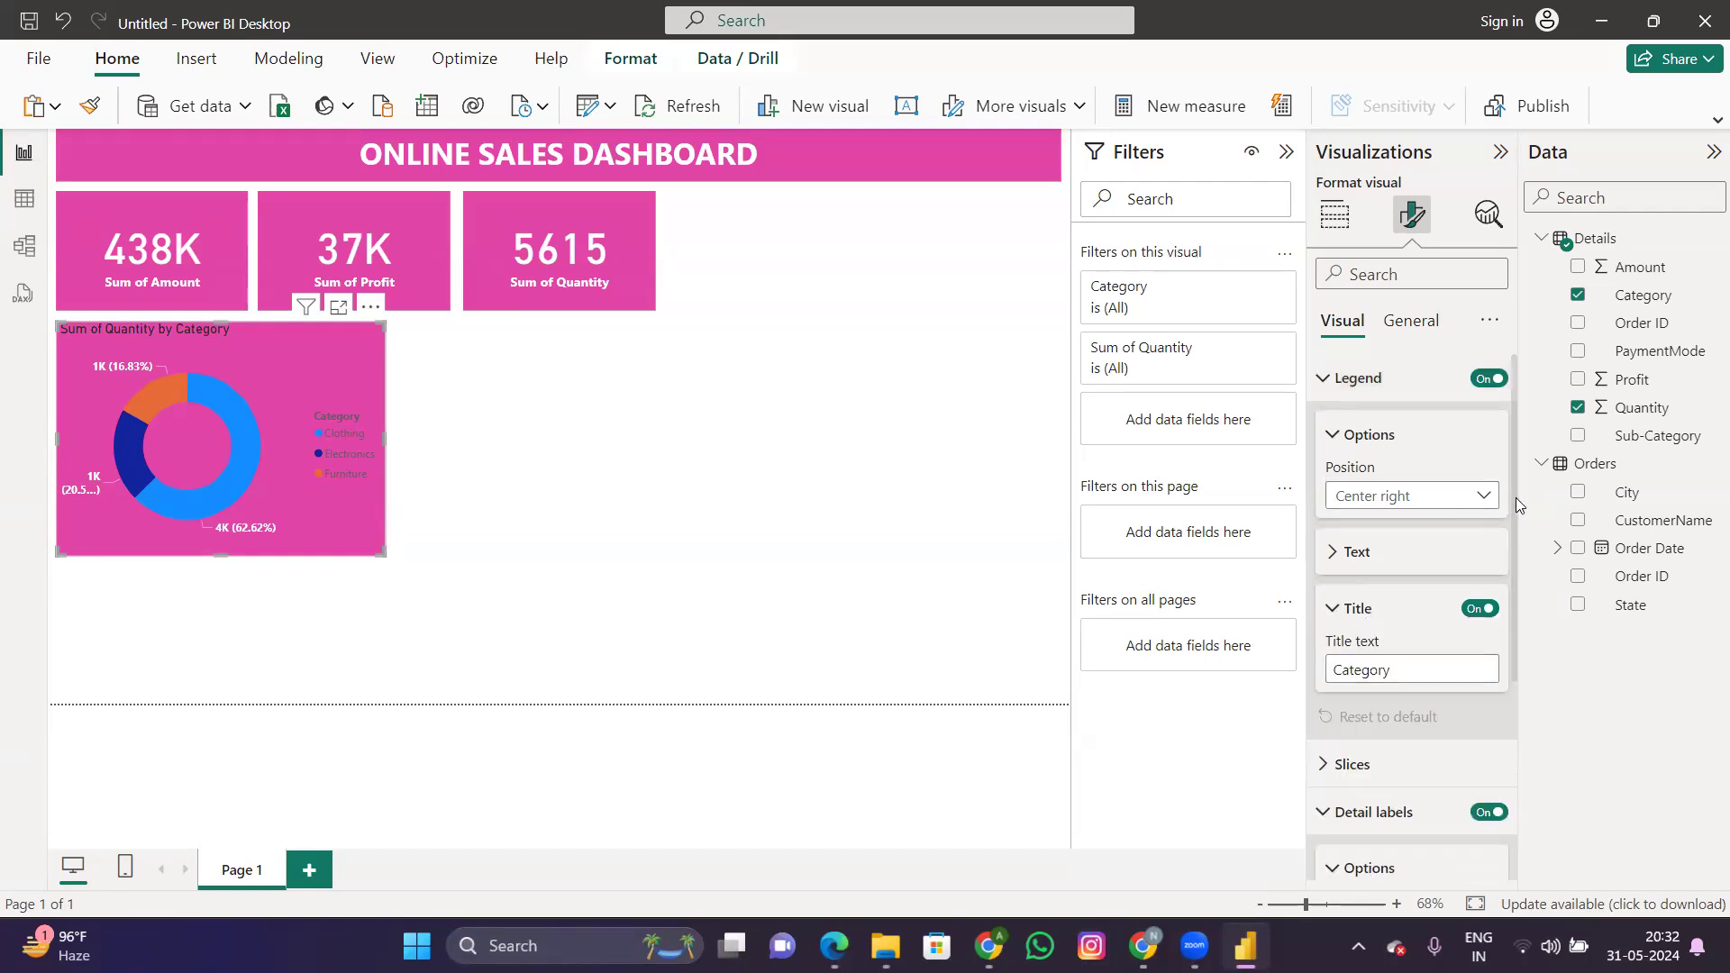
{"action": "scroll", "coordinate": [1516, 505], "scroll_direction": "down", "scroll_amount": 5}
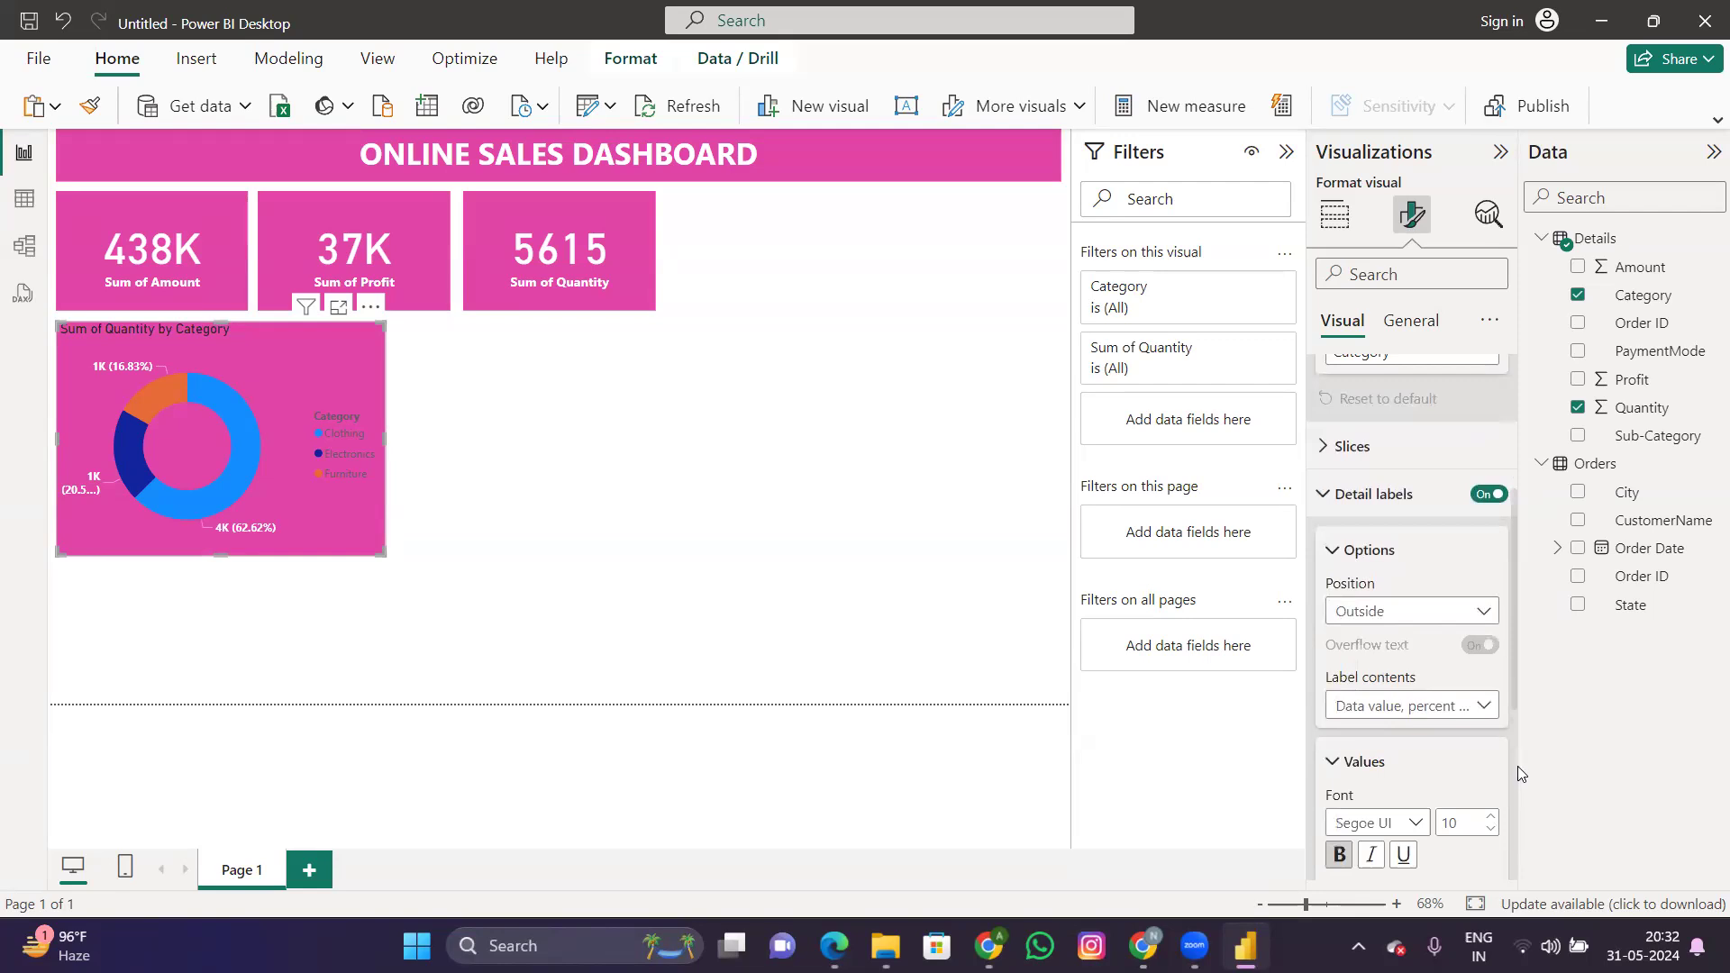
{"action": "scroll", "coordinate": [1514, 815], "scroll_direction": "down", "scroll_amount": 4}
{"action": "scroll", "coordinate": [1494, 566], "scroll_direction": "up", "scroll_amount": 4}
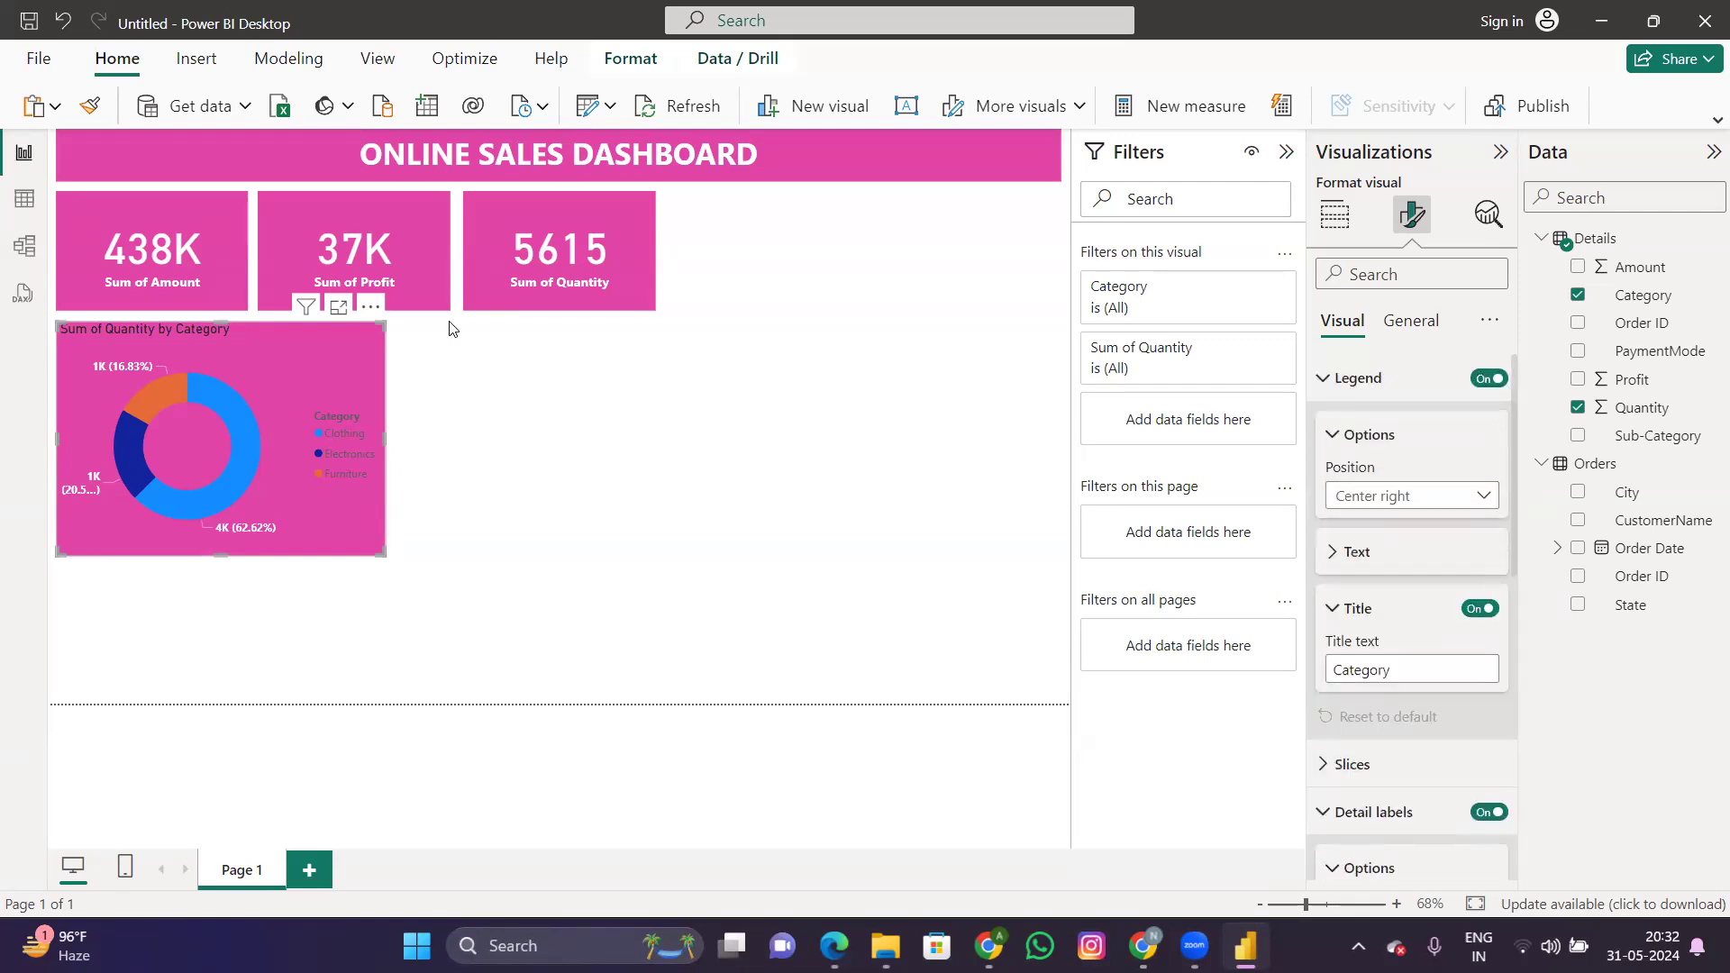
{"action": "left_click", "coordinate": [1322, 385]}
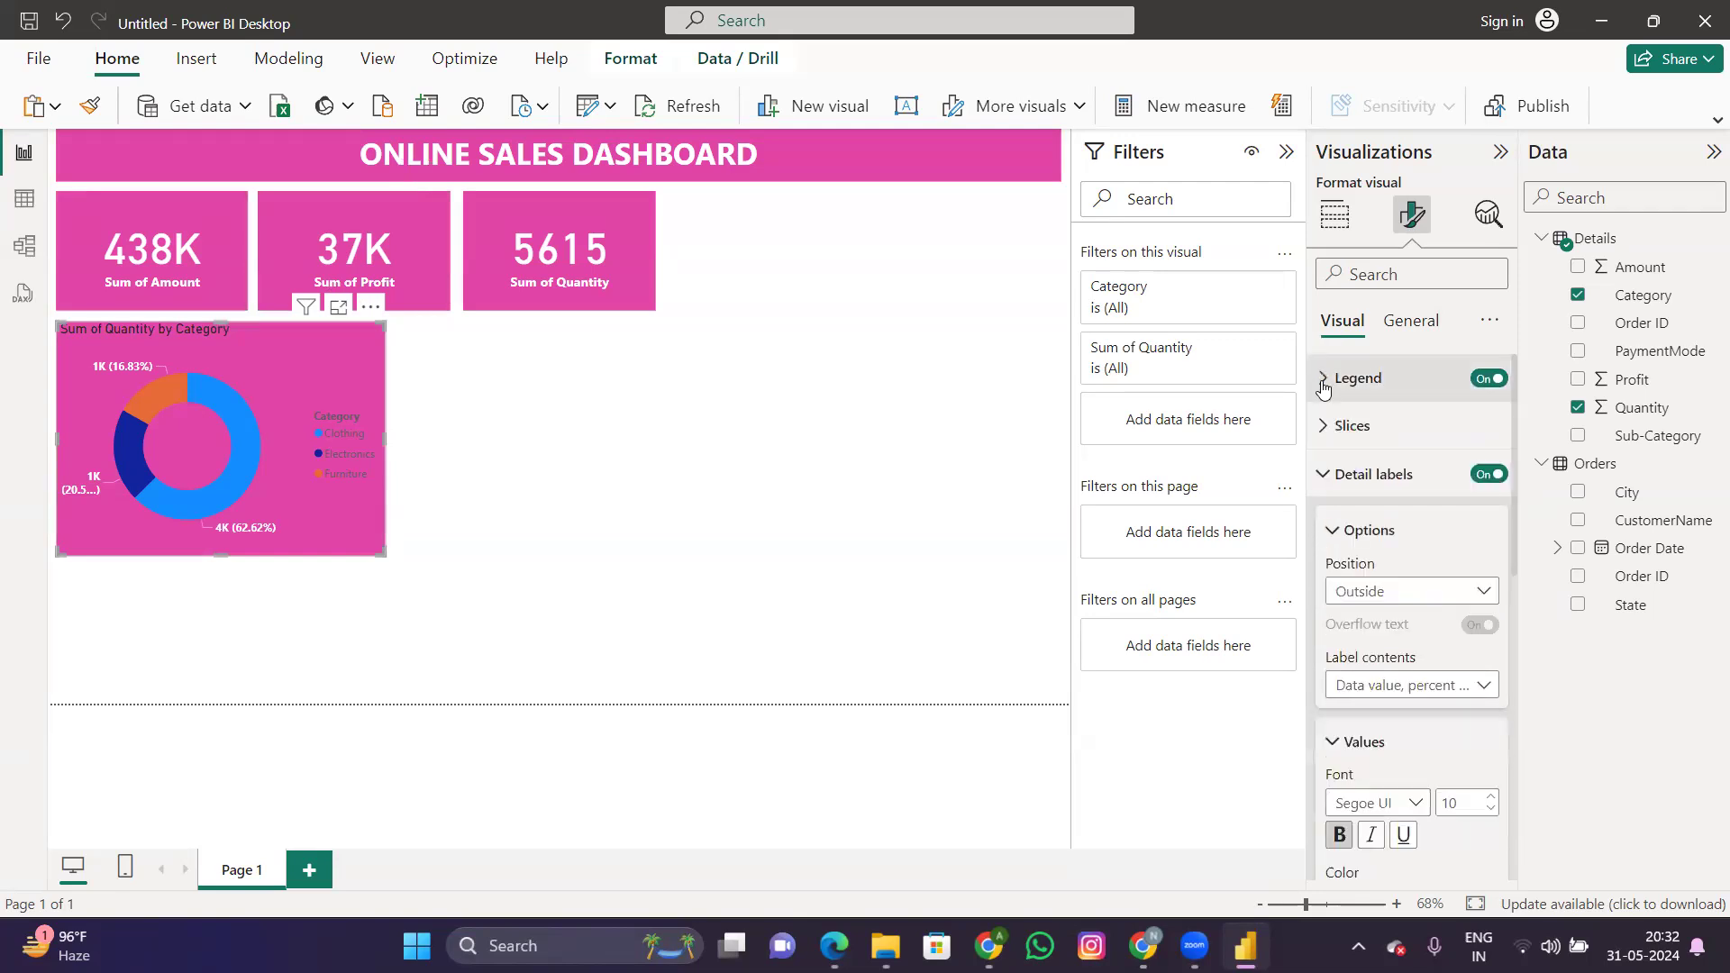
{"action": "left_click", "coordinate": [1323, 380]}
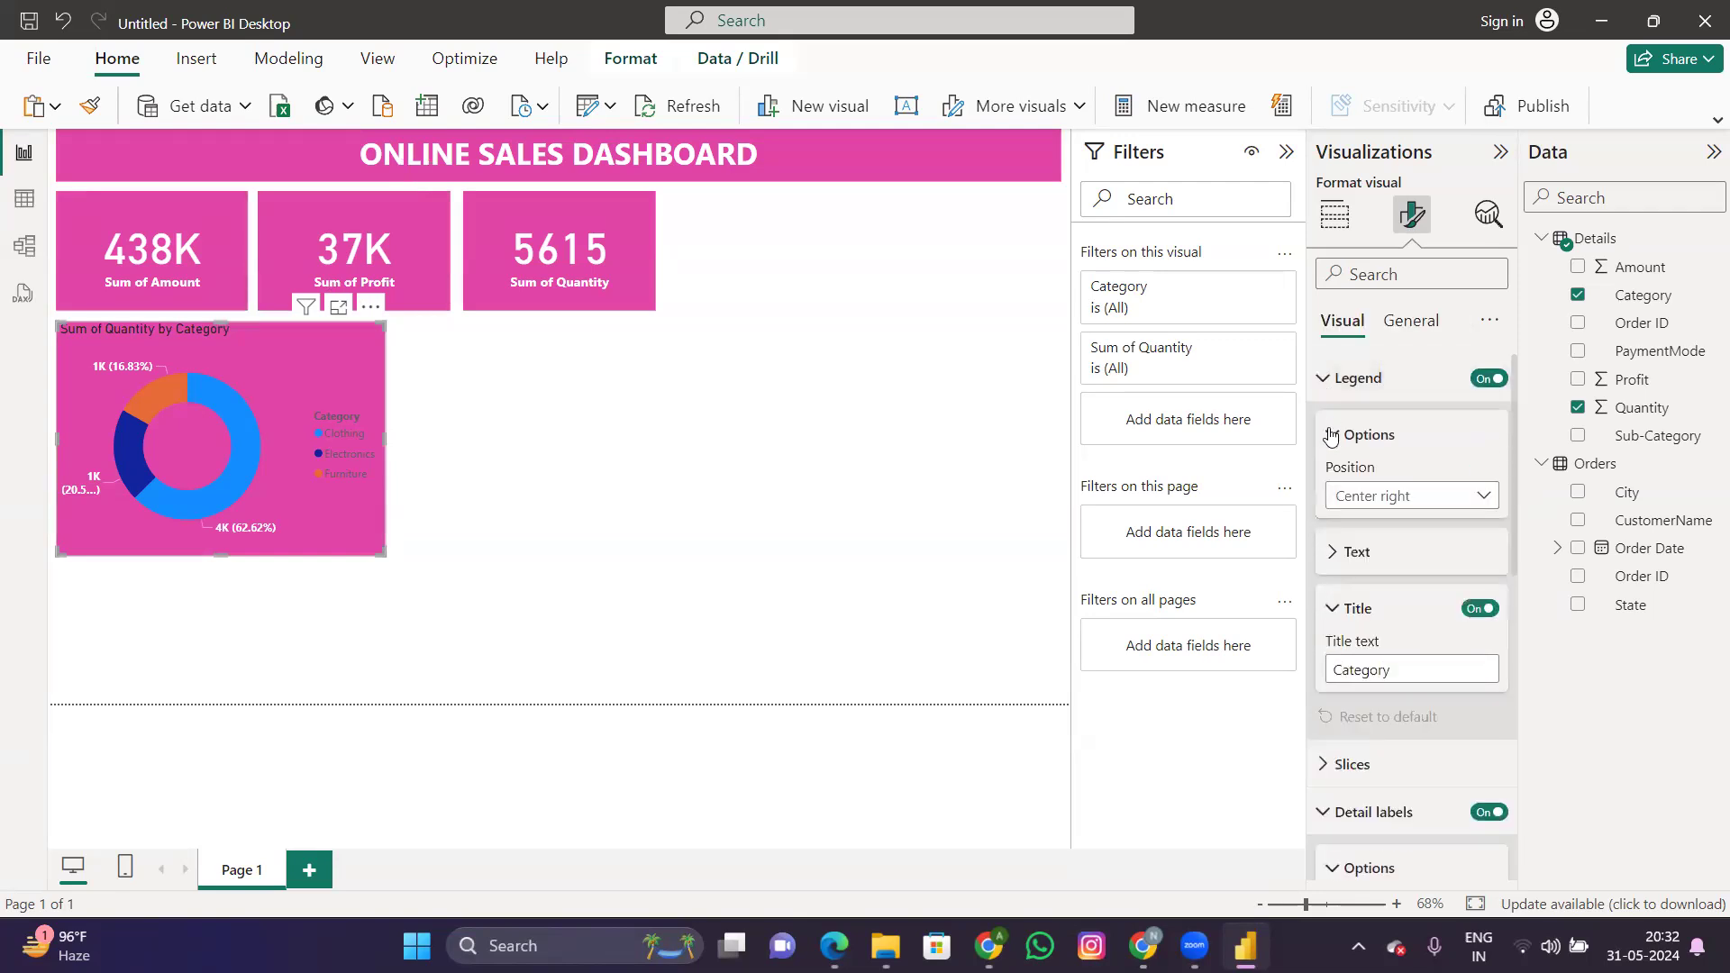
{"action": "left_click", "coordinate": [1332, 380]}
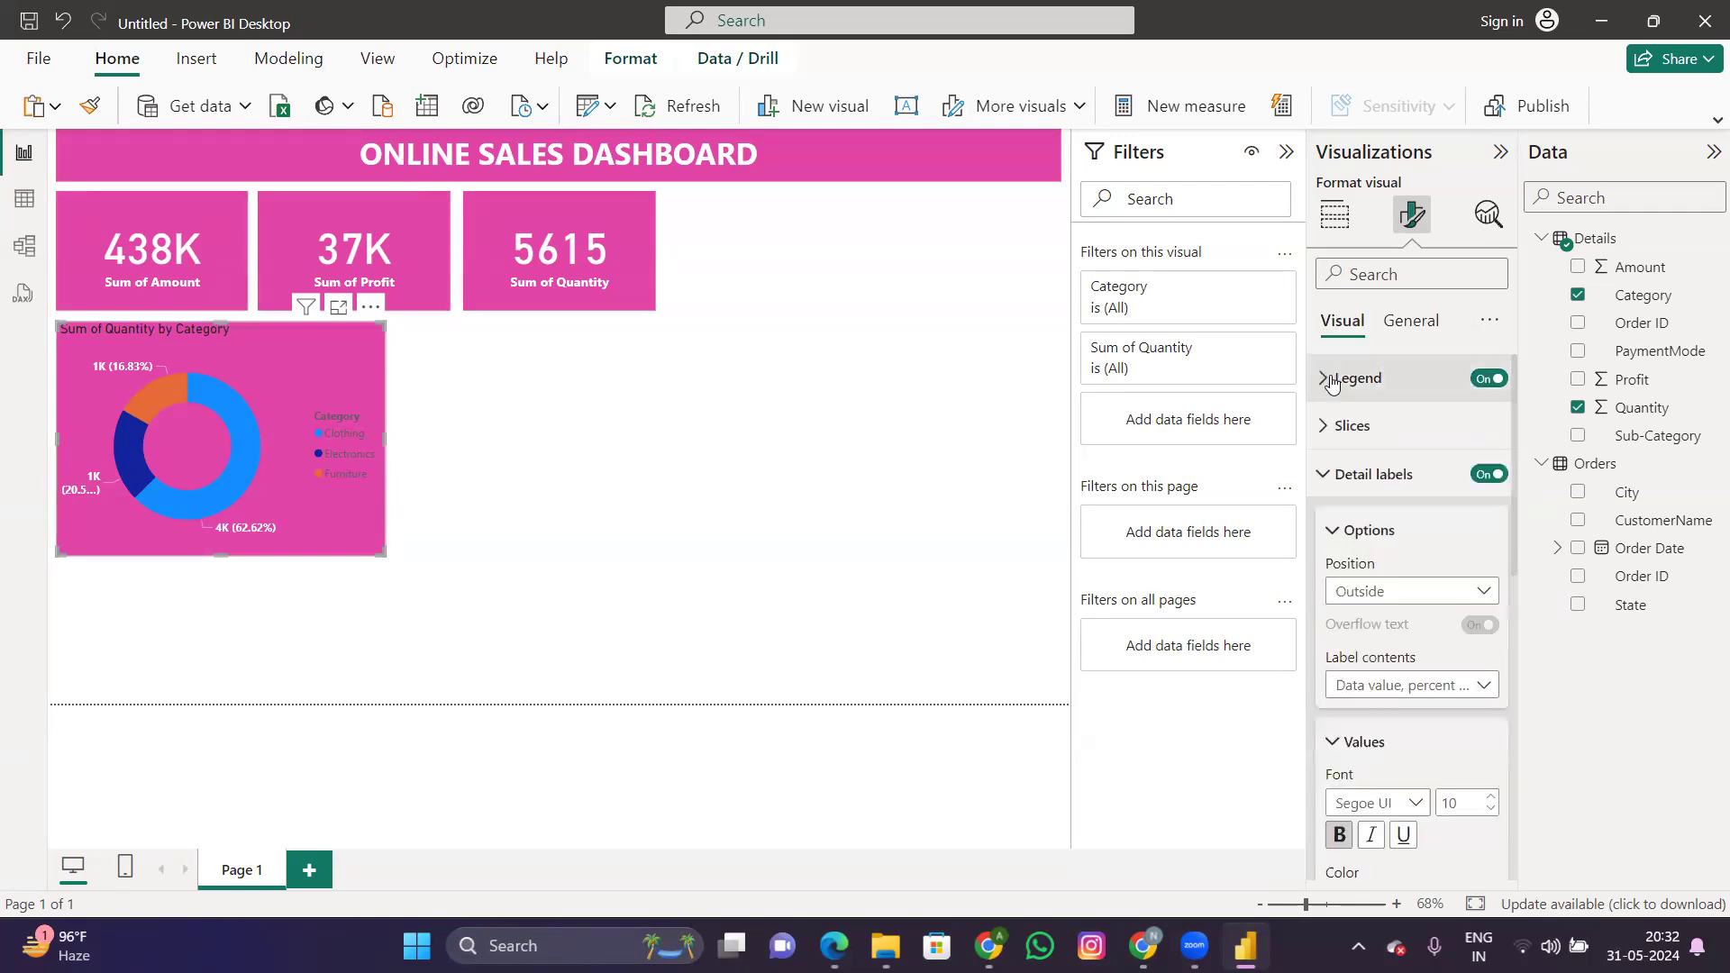
Step: Set the color of the donut chart's Furniture slice to white
{"action": "left_click", "coordinate": [1347, 426]}
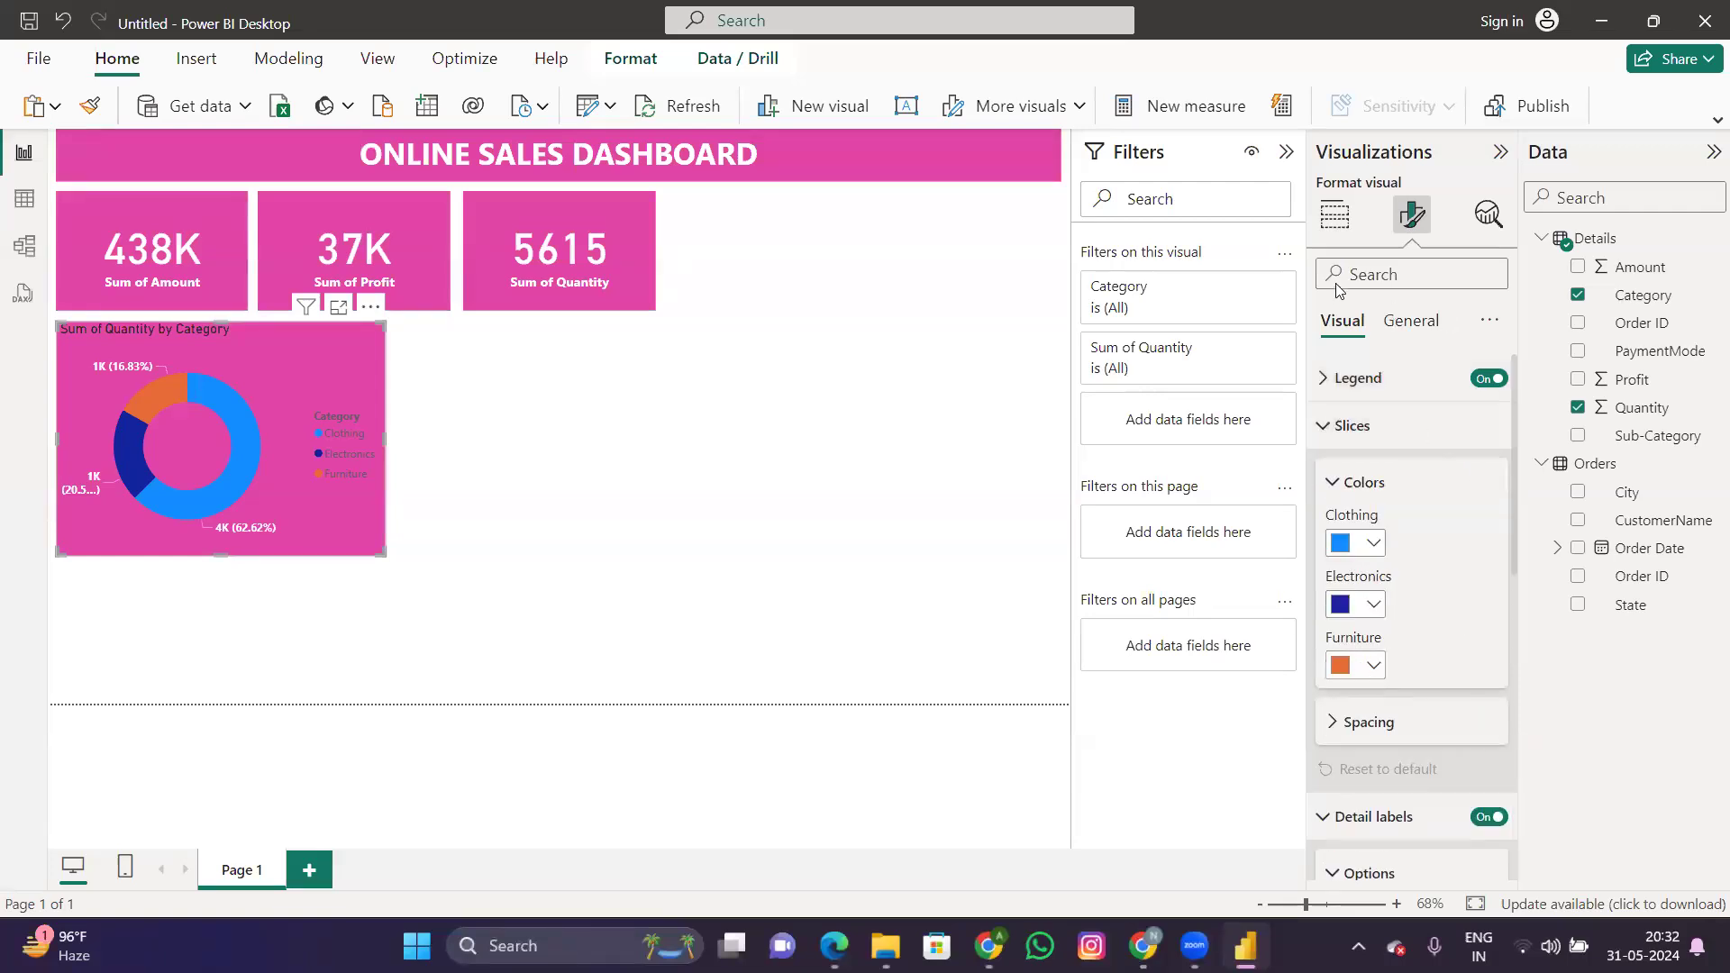
{"action": "left_click", "coordinate": [1372, 665]}
{"action": "left_click", "coordinate": [1356, 291]}
{"action": "left_click", "coordinate": [417, 418]}
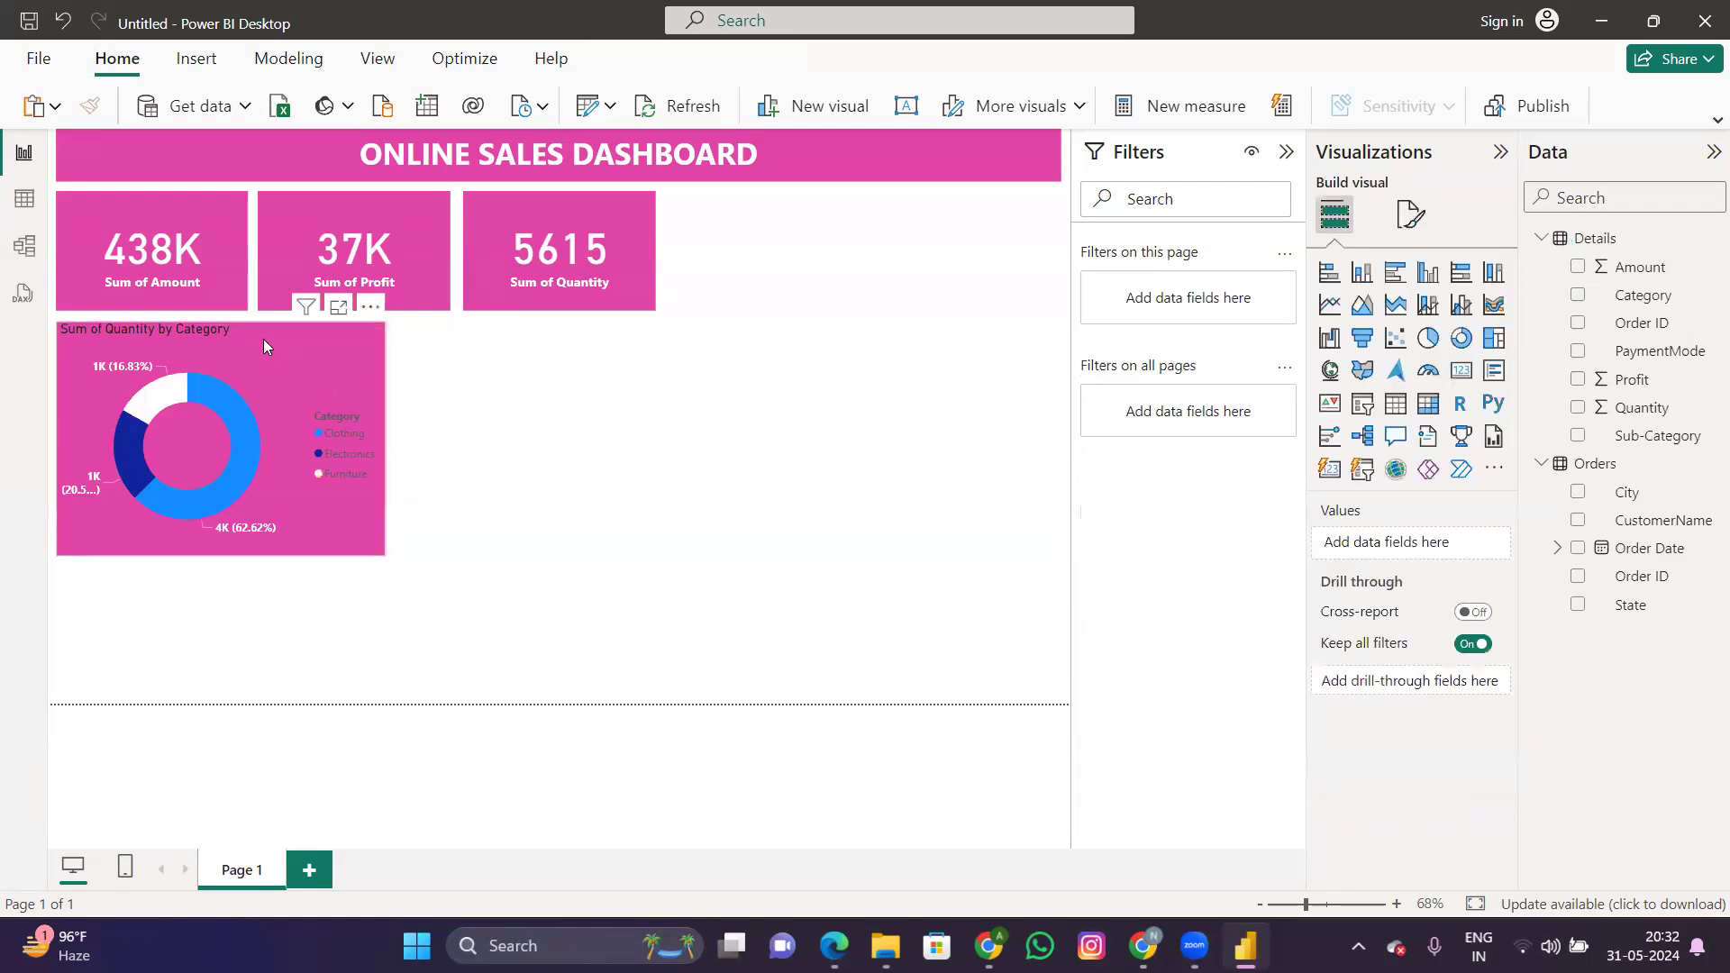
Step: Format the donut chart's title with white text in bold at font size 13
{"action": "left_click", "coordinate": [243, 333]}
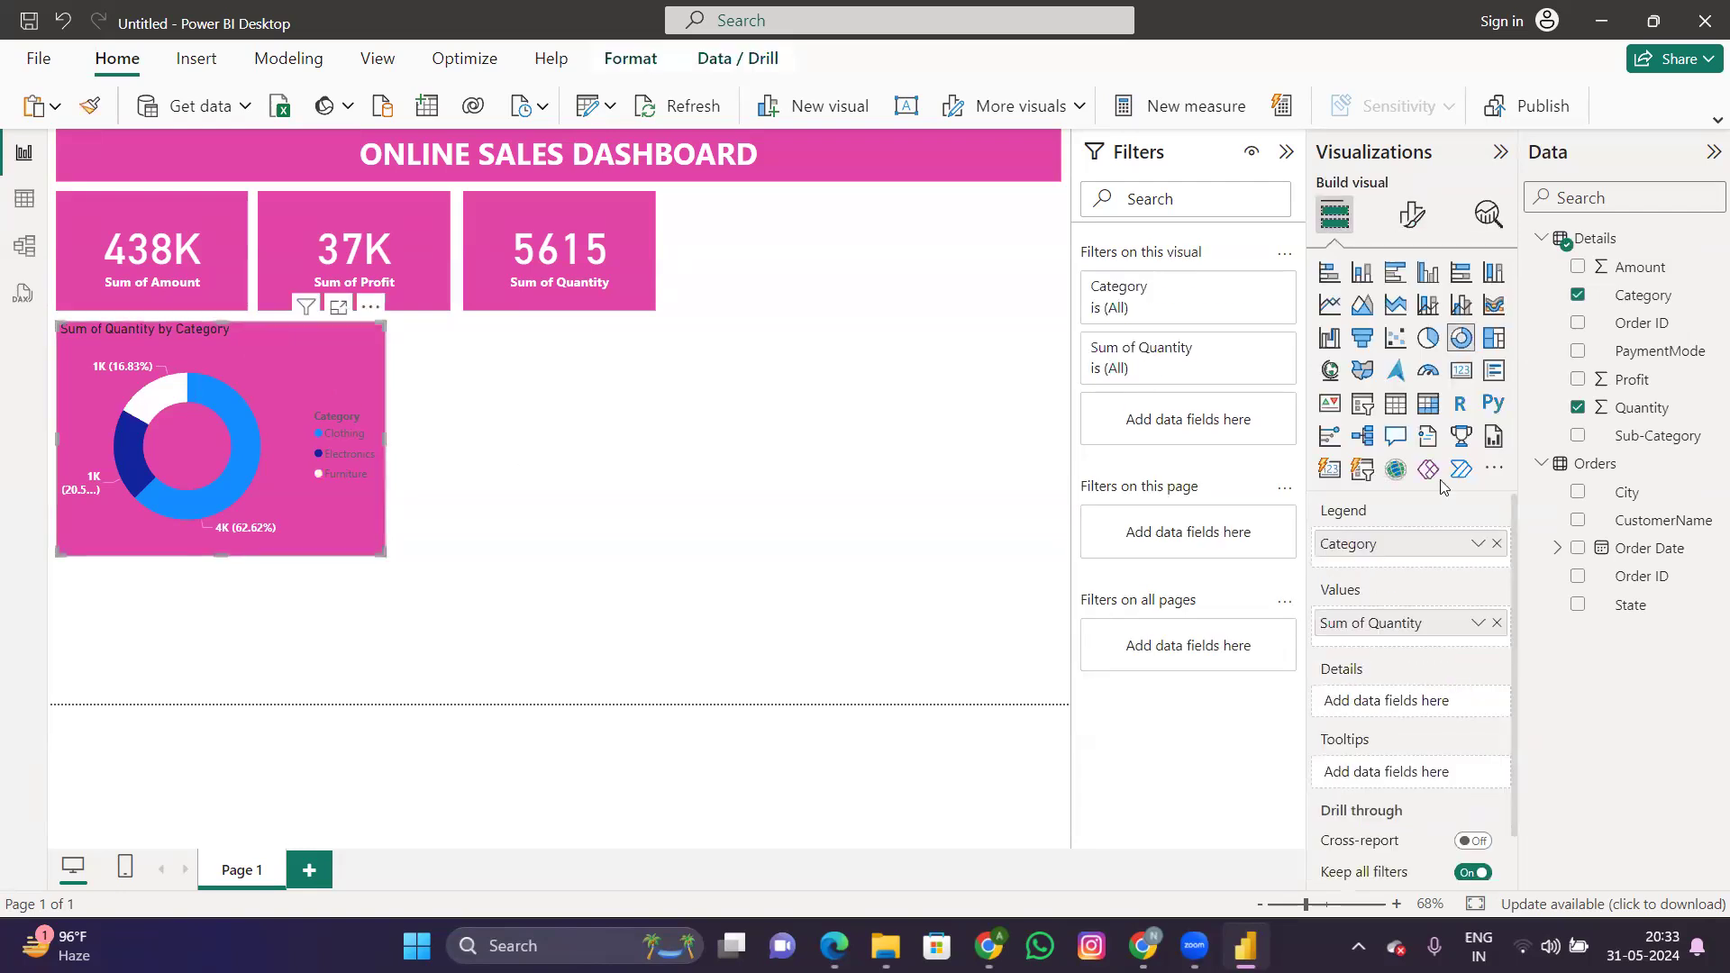
{"action": "left_click", "coordinate": [1415, 215]}
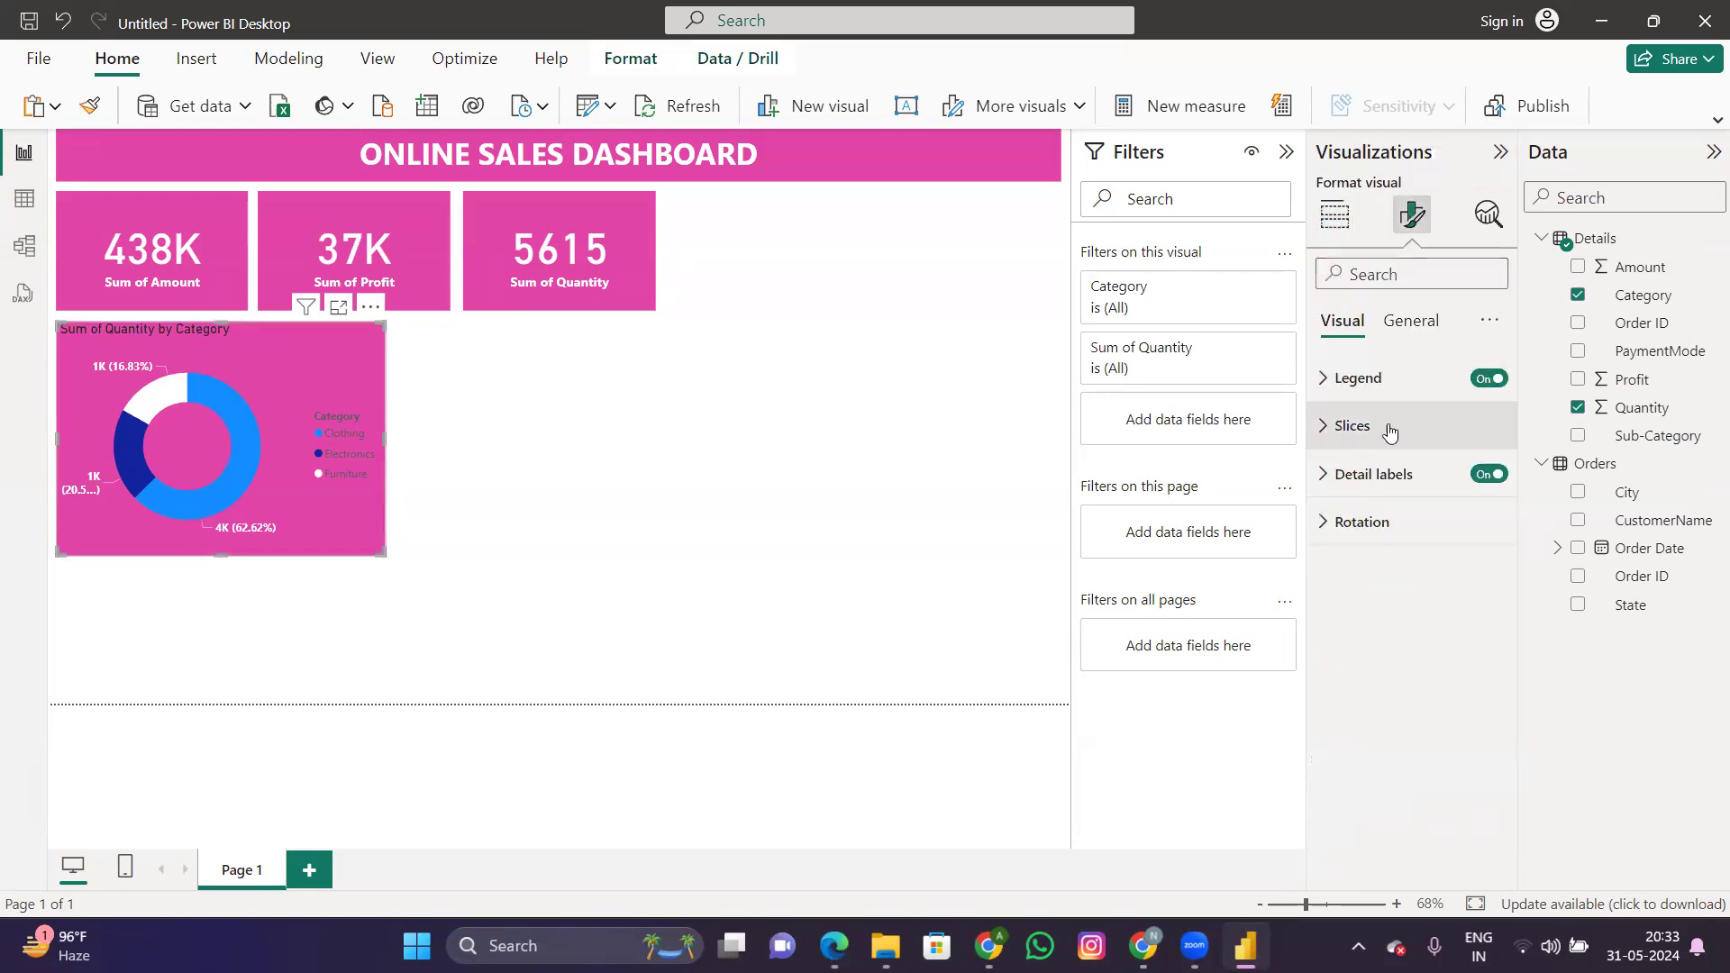
{"action": "left_click", "coordinate": [1397, 324]}
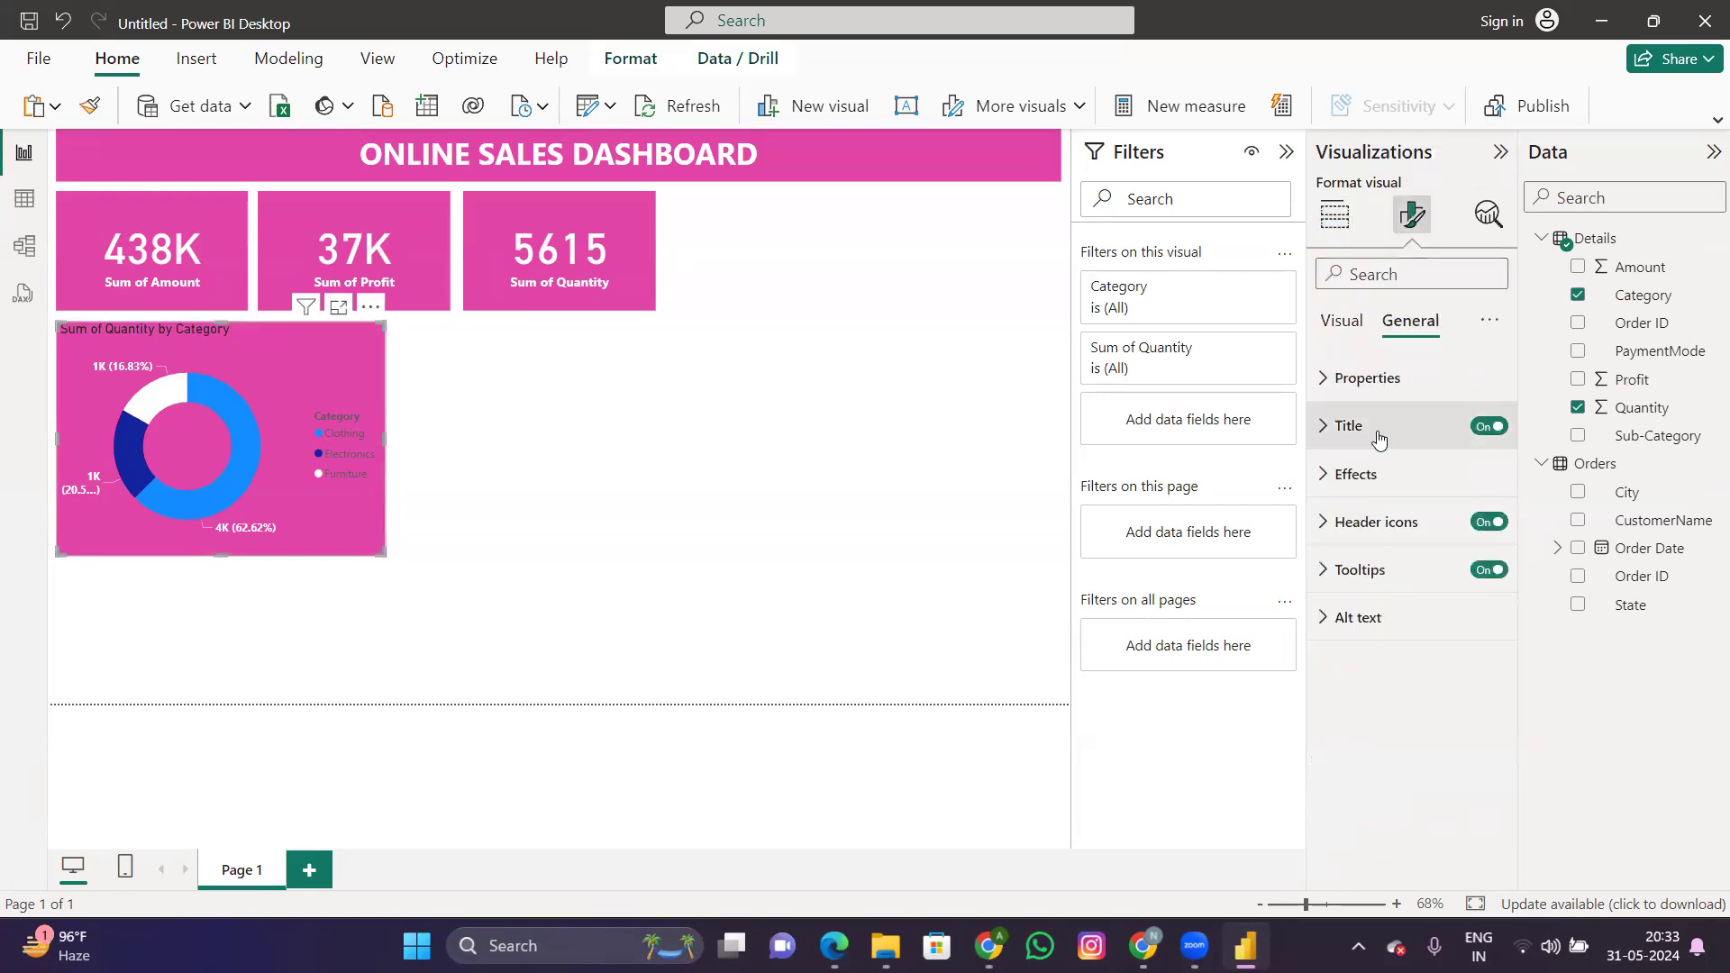
{"action": "left_click", "coordinate": [1377, 439]}
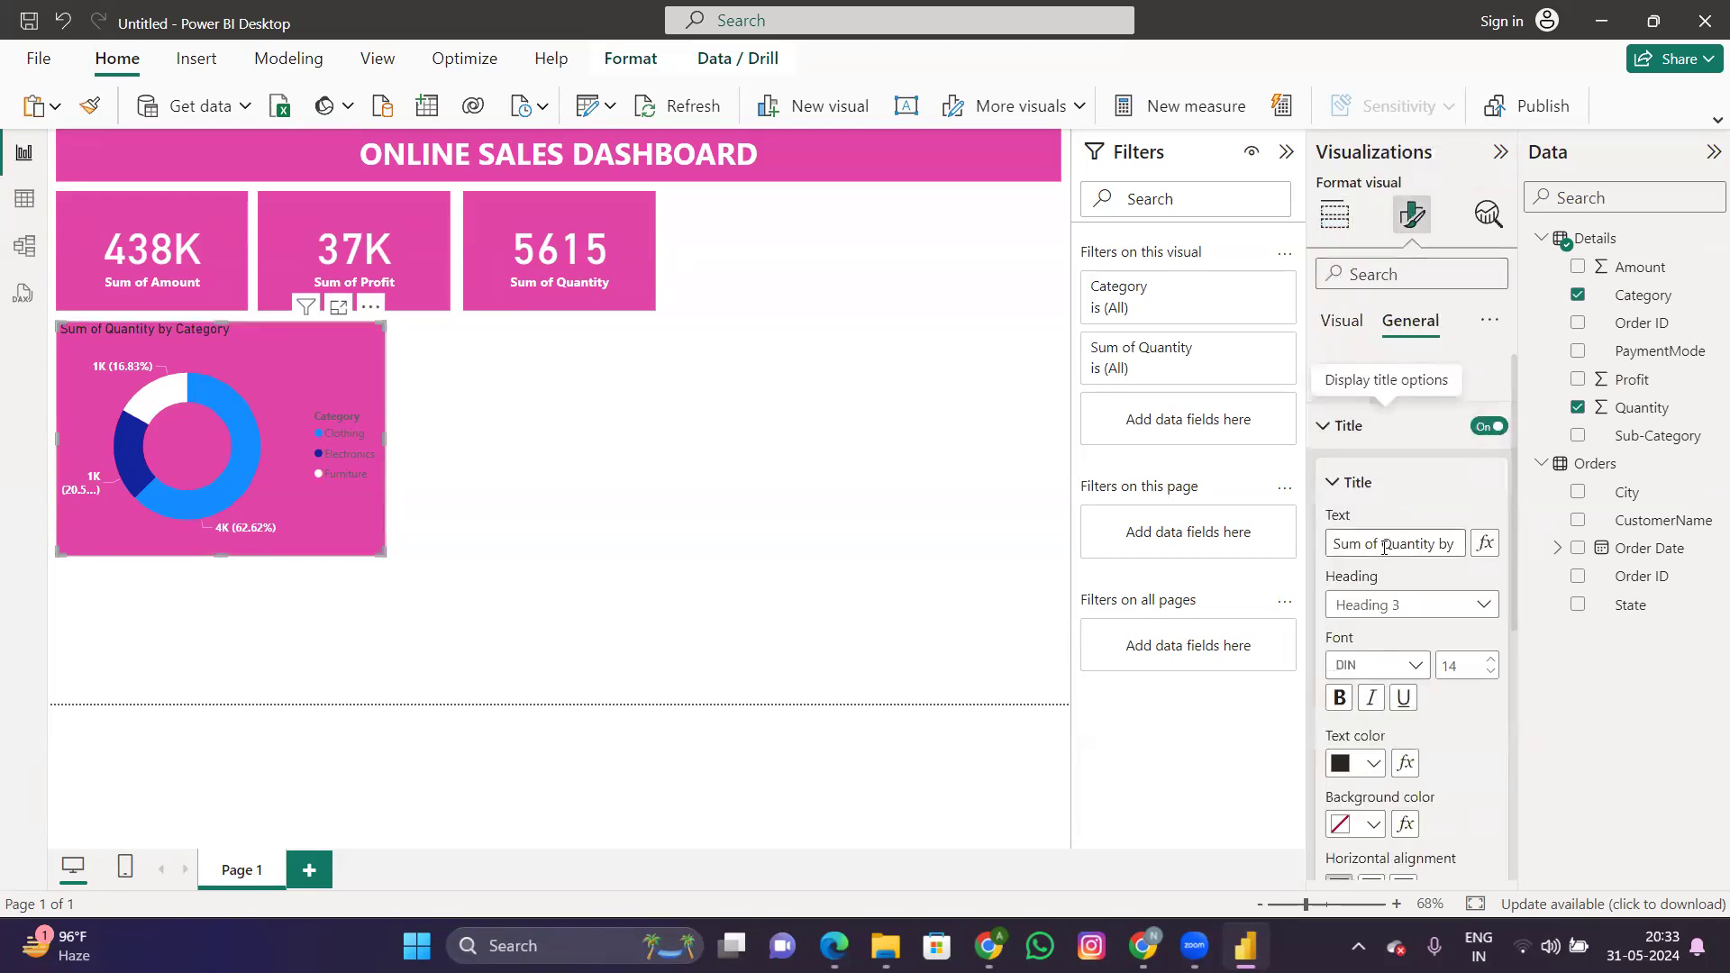
{"action": "left_click", "coordinate": [1373, 766]}
{"action": "left_click", "coordinate": [1361, 395]}
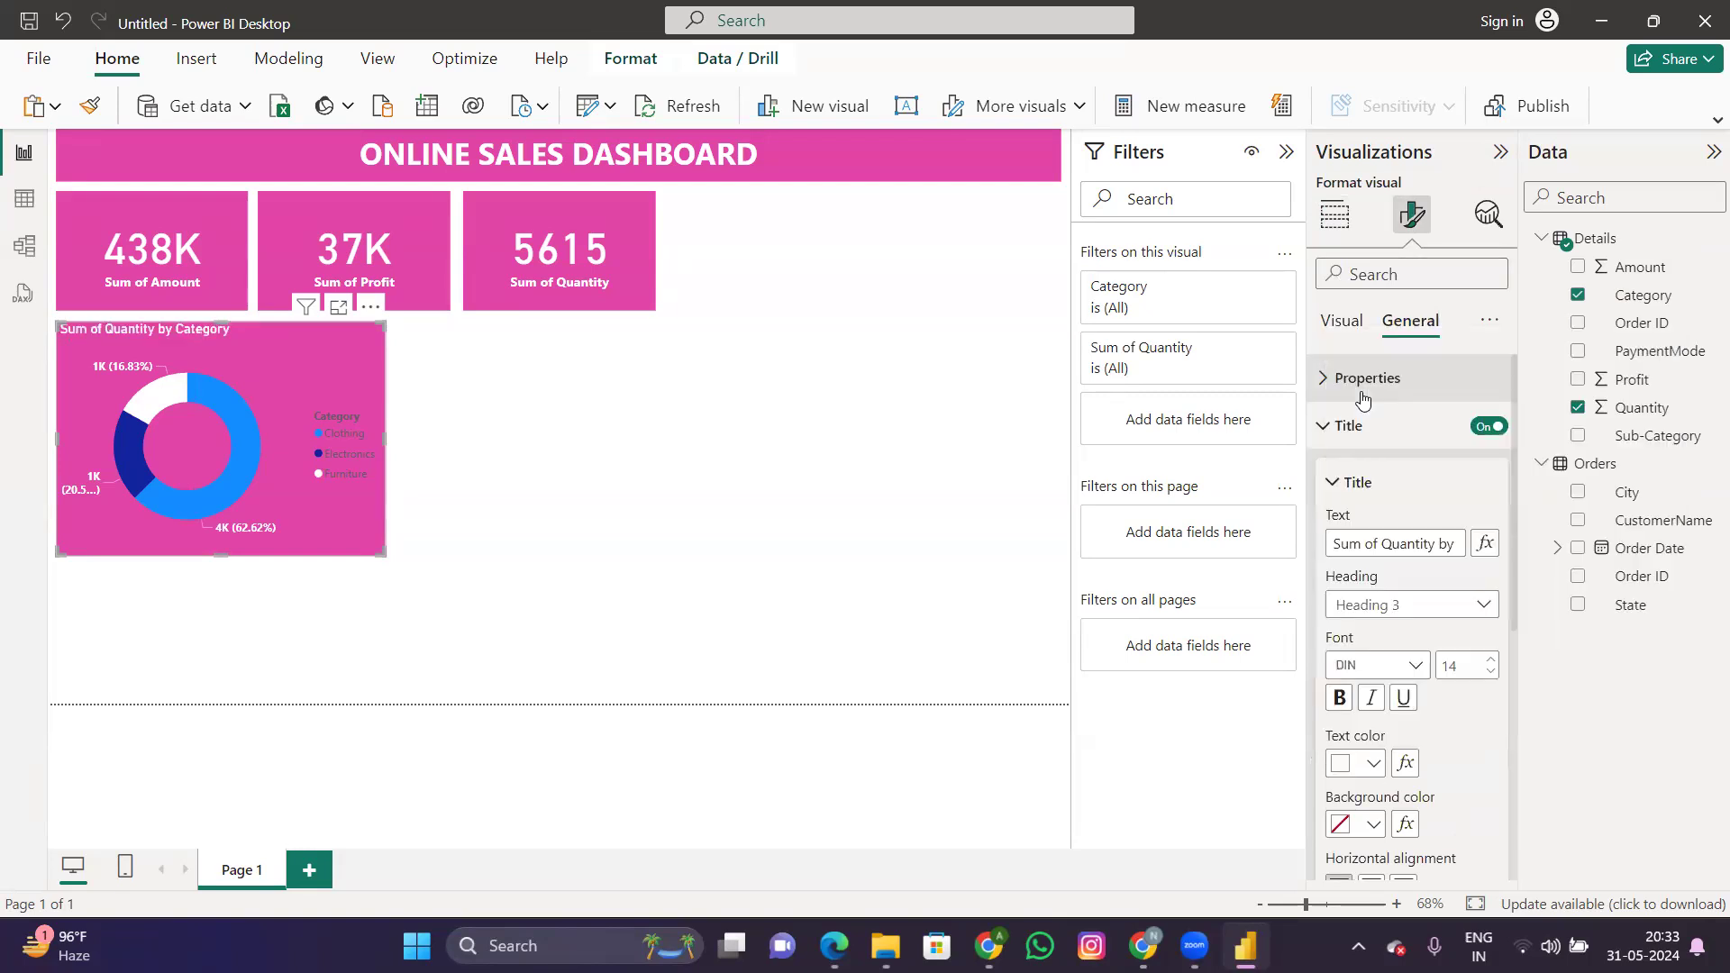
{"action": "left_click", "coordinate": [1341, 697]}
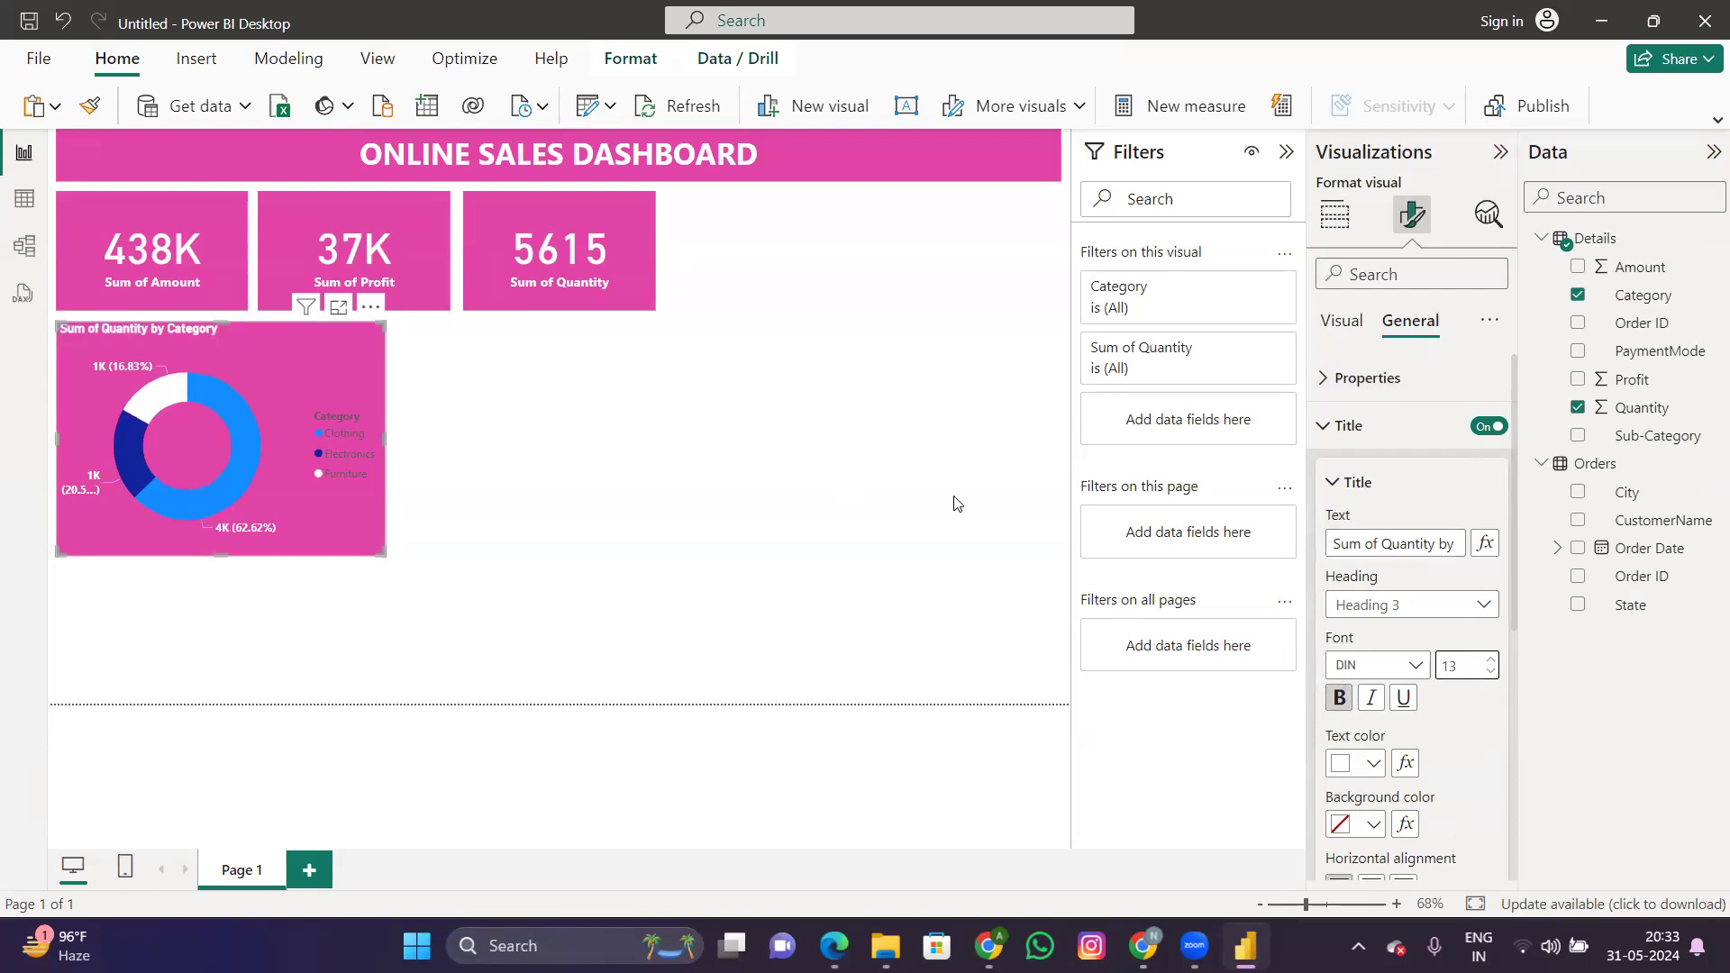
Step: Center the donut chart's title horizontally
{"action": "scroll", "coordinate": [1514, 606], "scroll_direction": "down", "scroll_amount": 3}
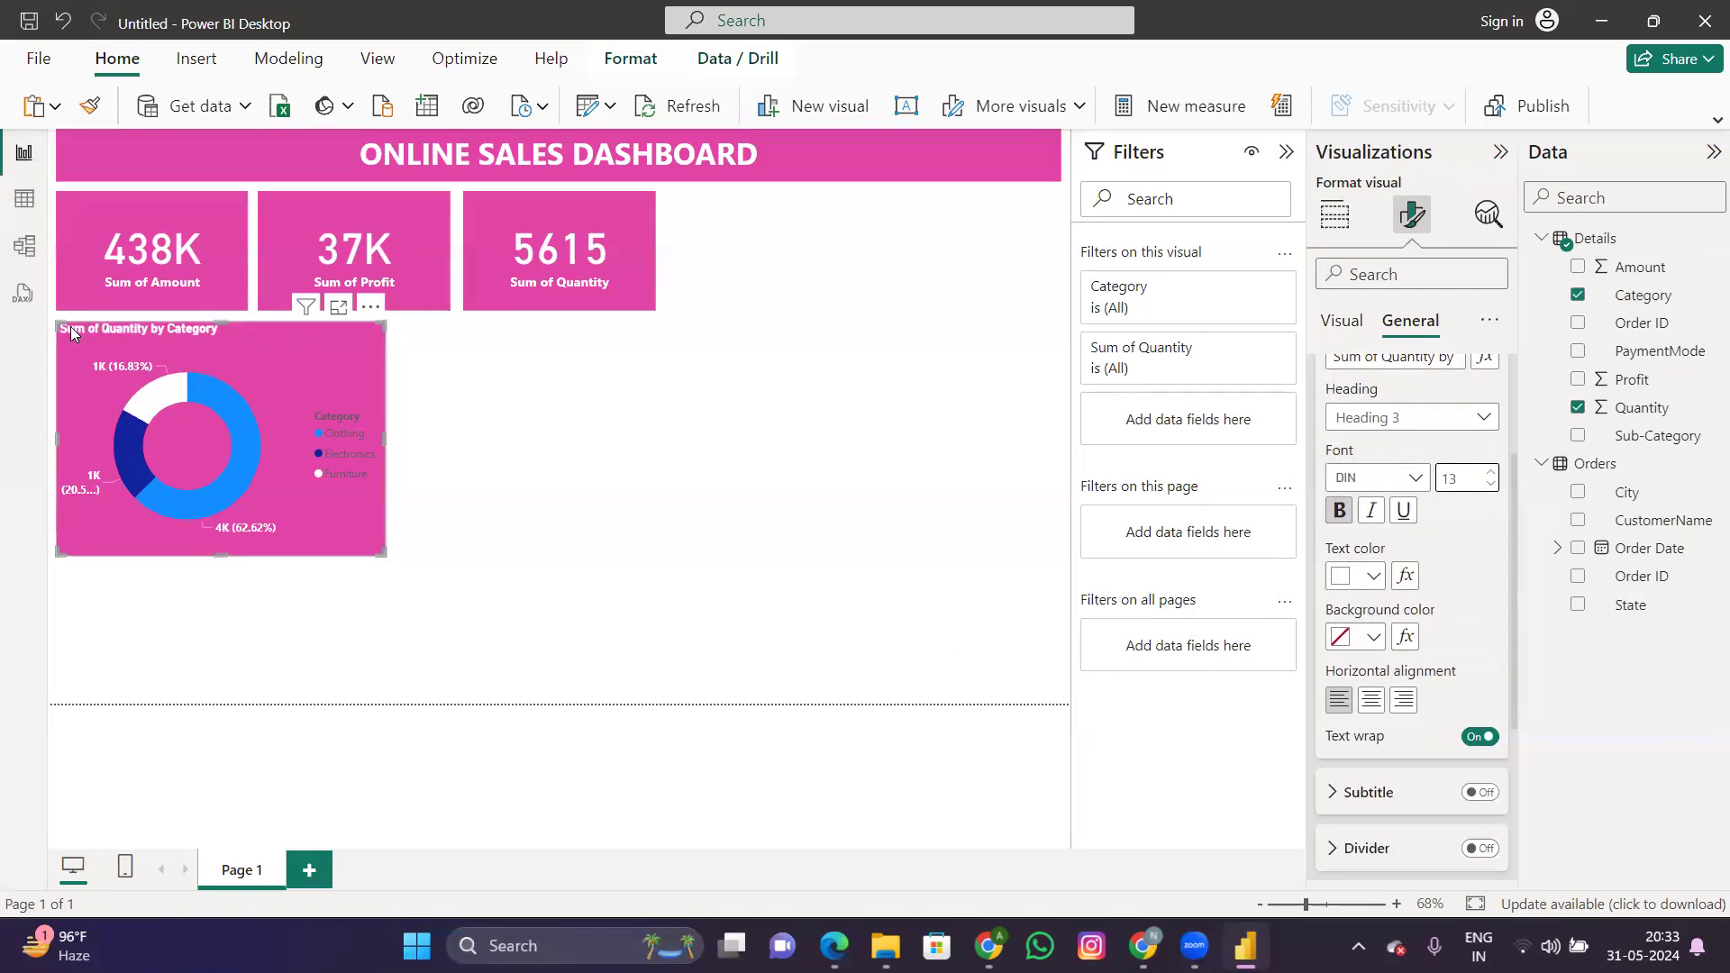
{"action": "left_click", "coordinate": [1376, 710]}
{"action": "left_click", "coordinate": [766, 477]}
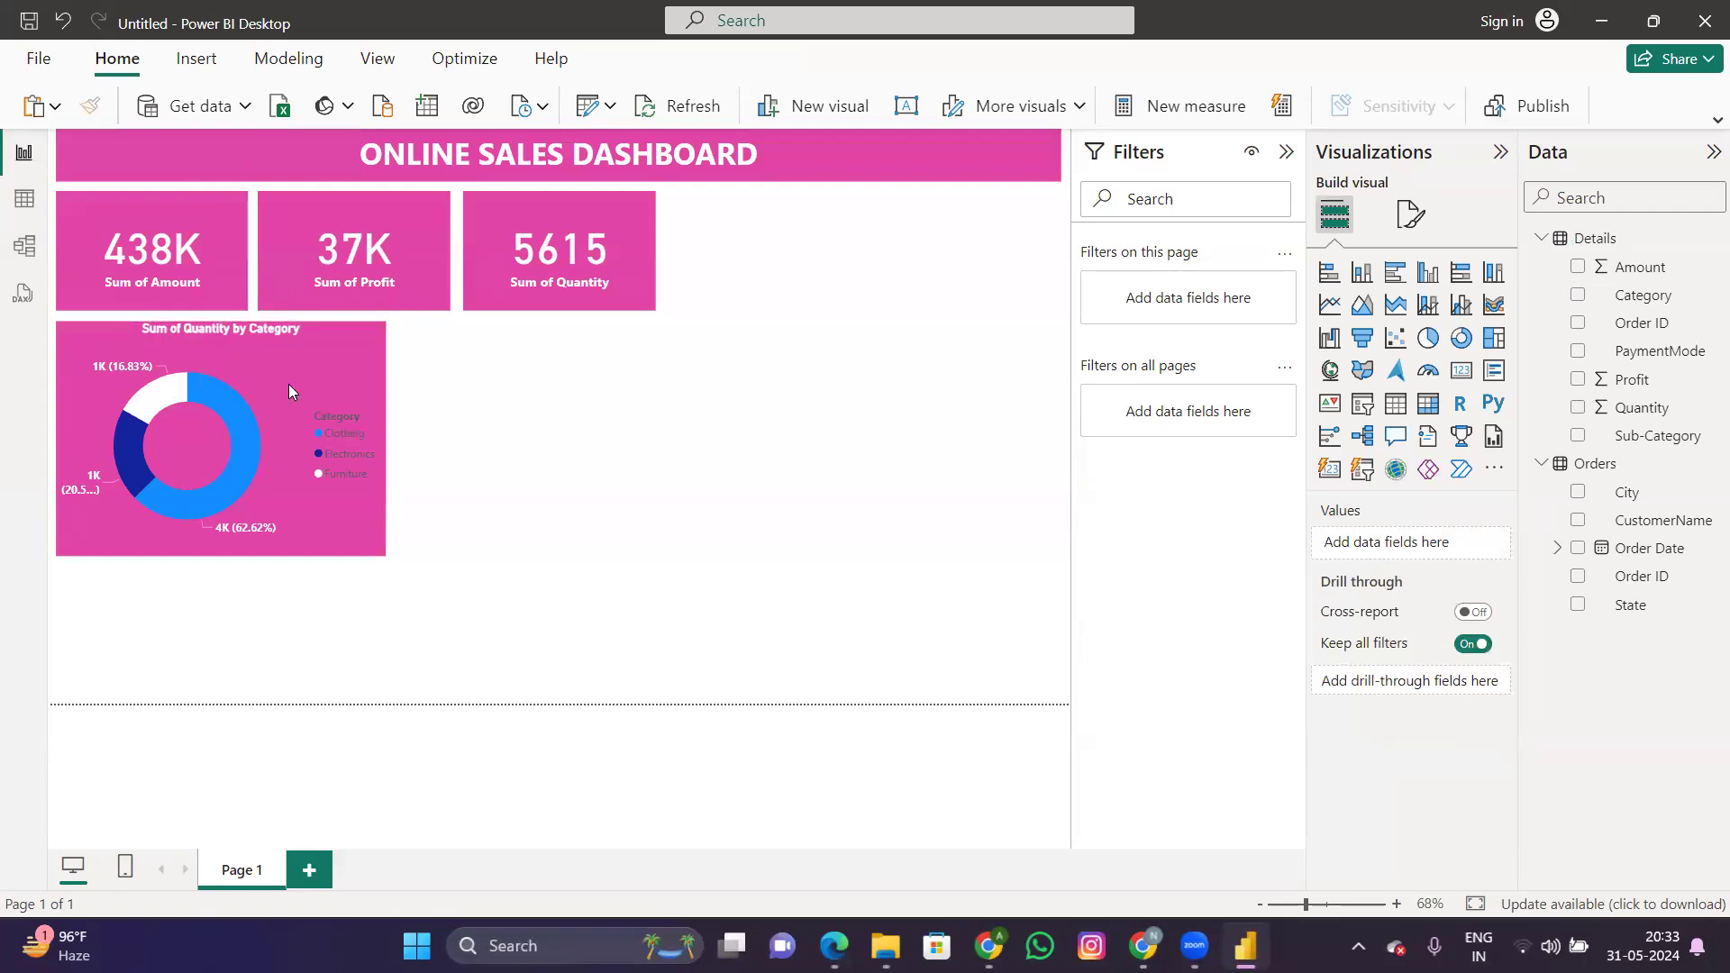
Step: Move the donut chart beside the Sum of Quantity card and enlarge it until it lines up with the banner's right end
{"action": "left_click_drag", "start_coordinate": [288, 384], "coordinate": [952, 224]}
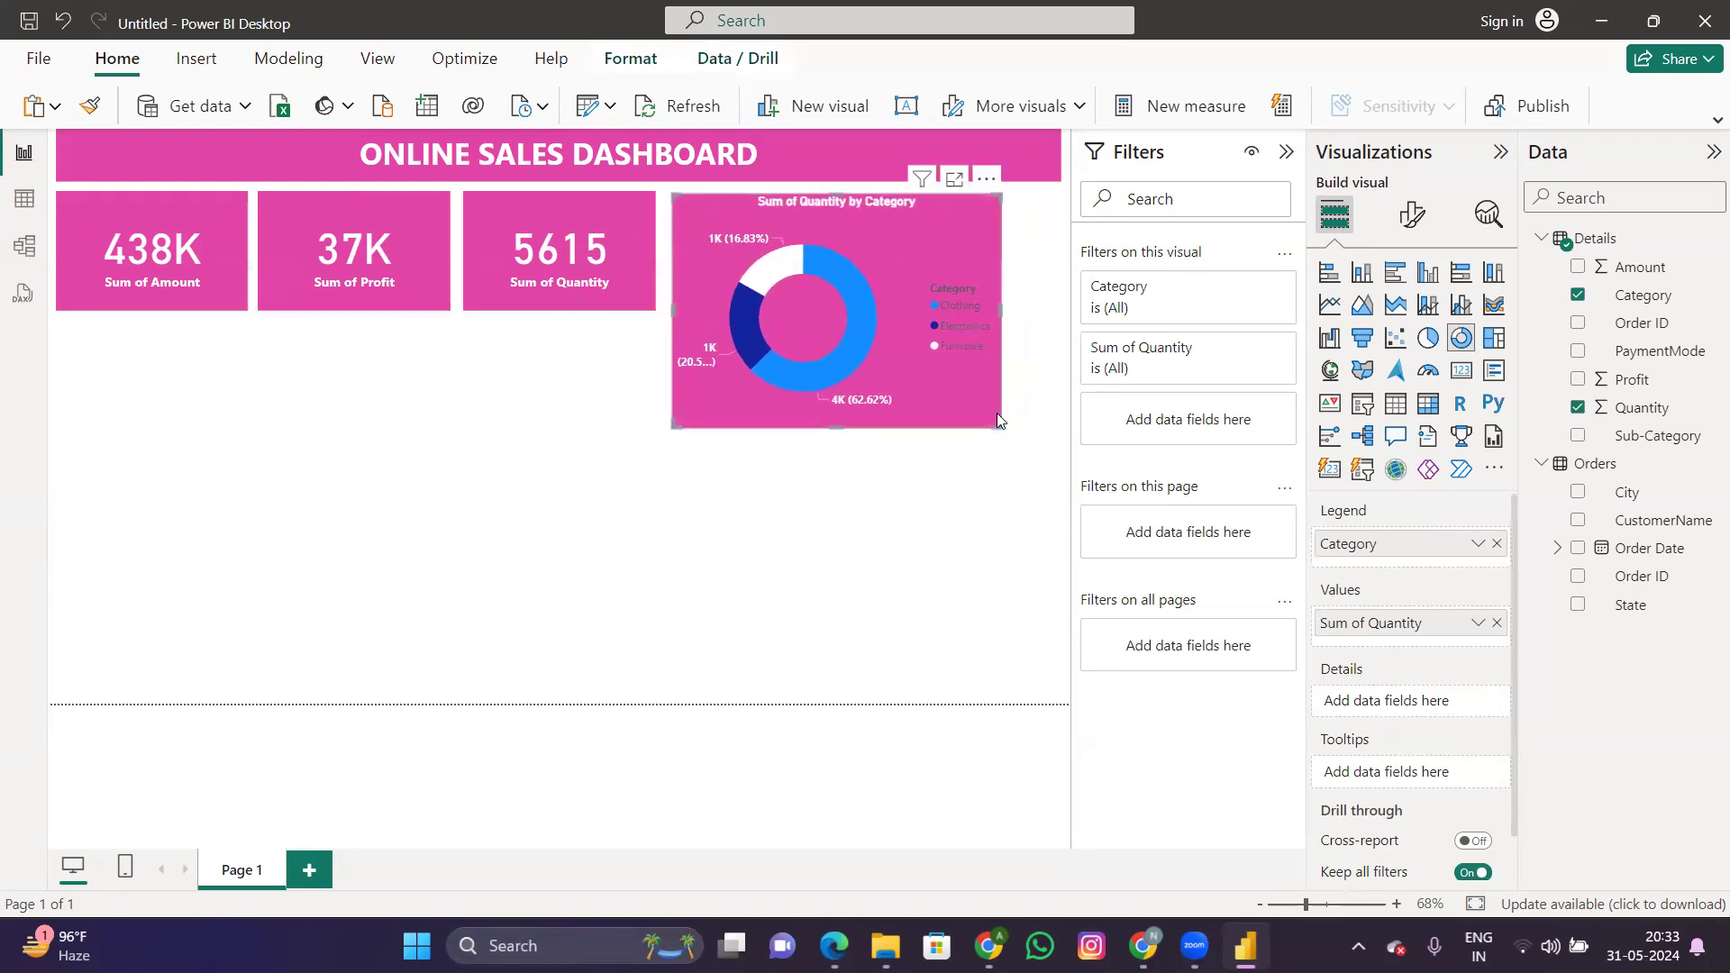
{"action": "left_click", "coordinate": [999, 437]}
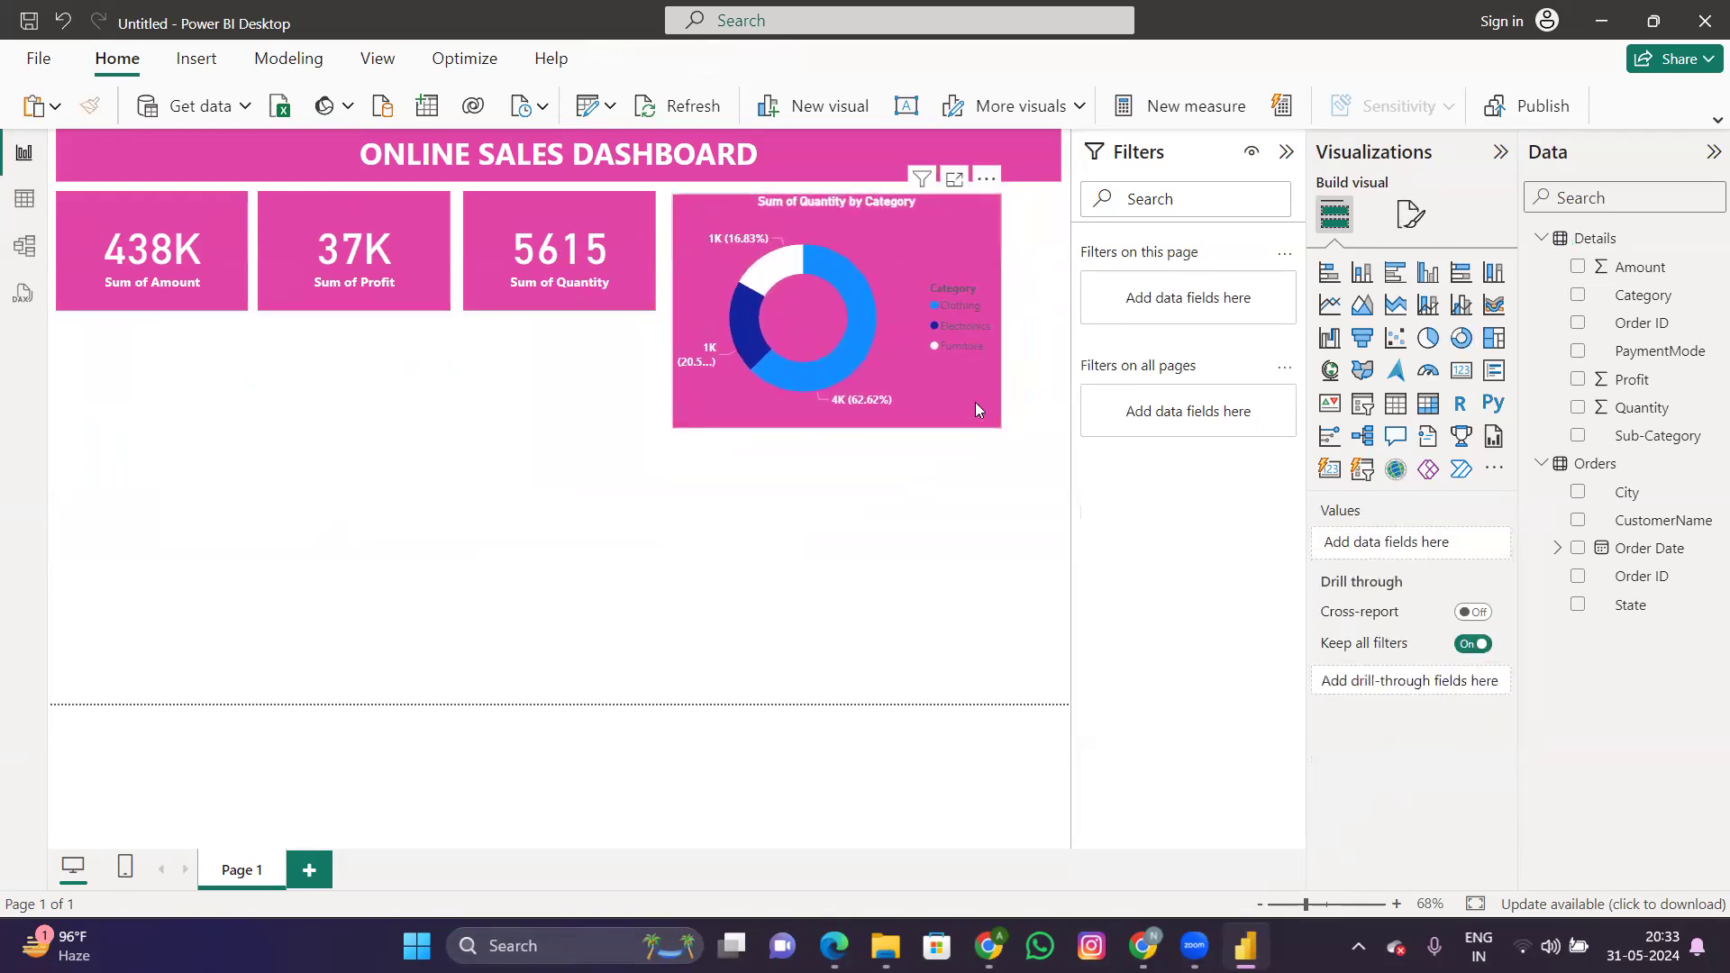
{"action": "left_click", "coordinate": [967, 396]}
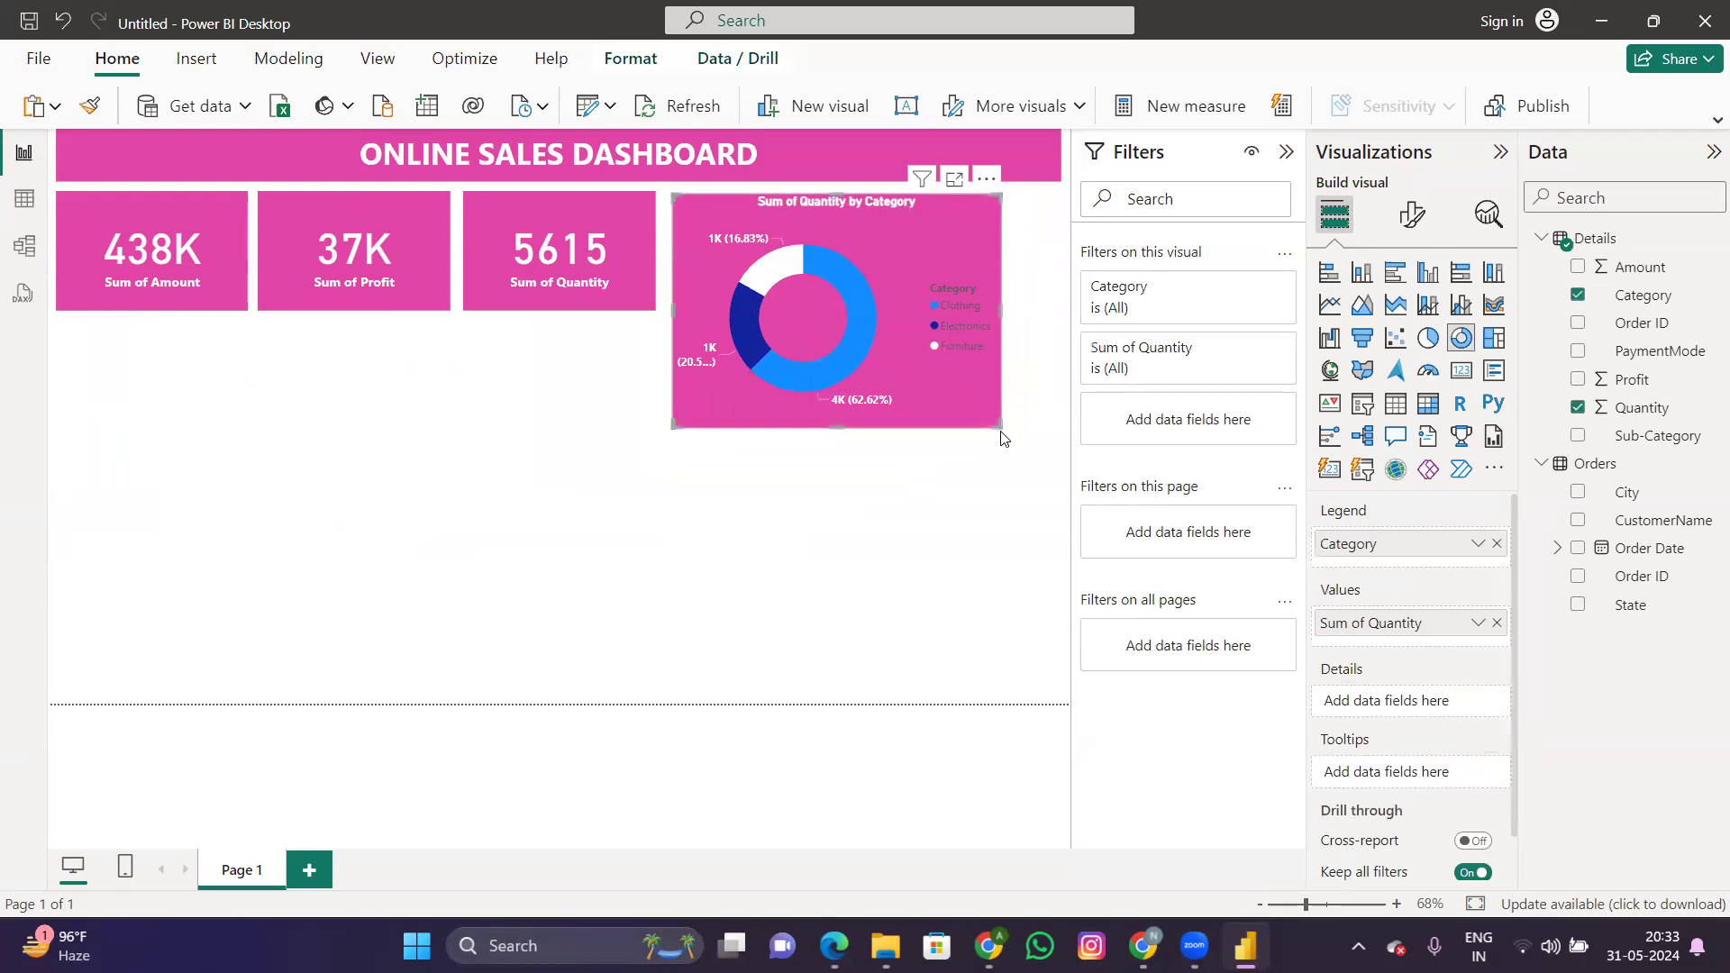
{"action": "left_click", "coordinate": [1003, 438]}
{"action": "left_click", "coordinate": [970, 404]}
{"action": "left_click_drag", "start_coordinate": [996, 423], "coordinate": [1064, 491]}
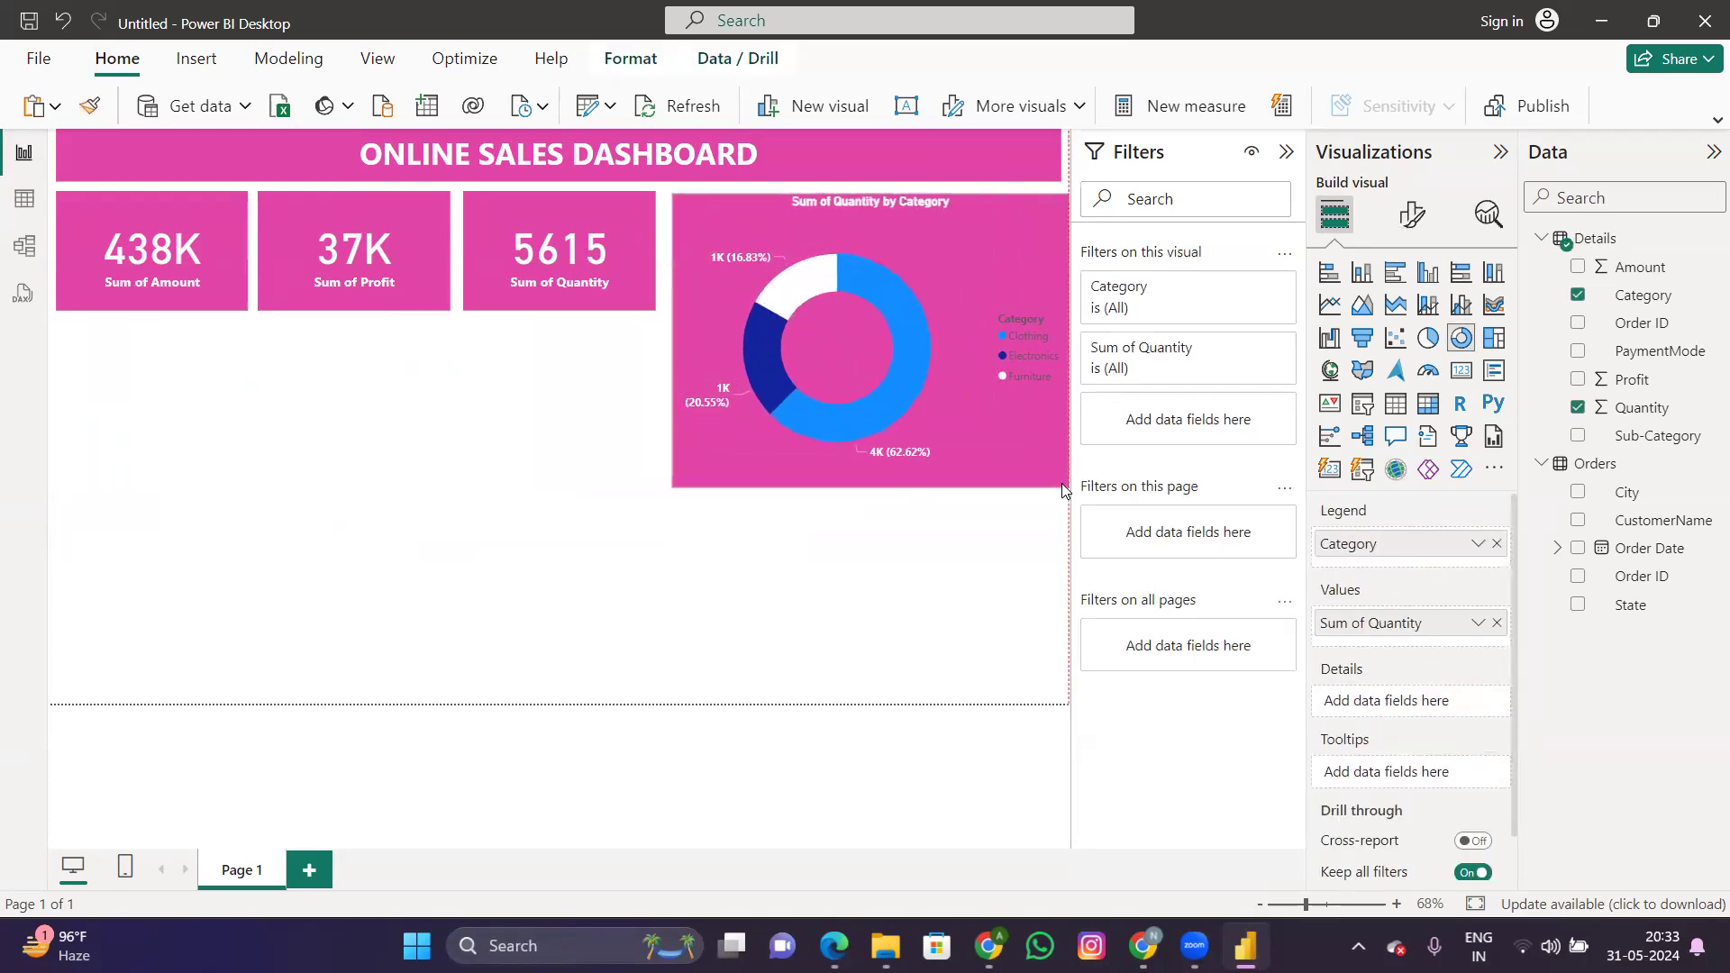
{"action": "left_click", "coordinate": [504, 457]}
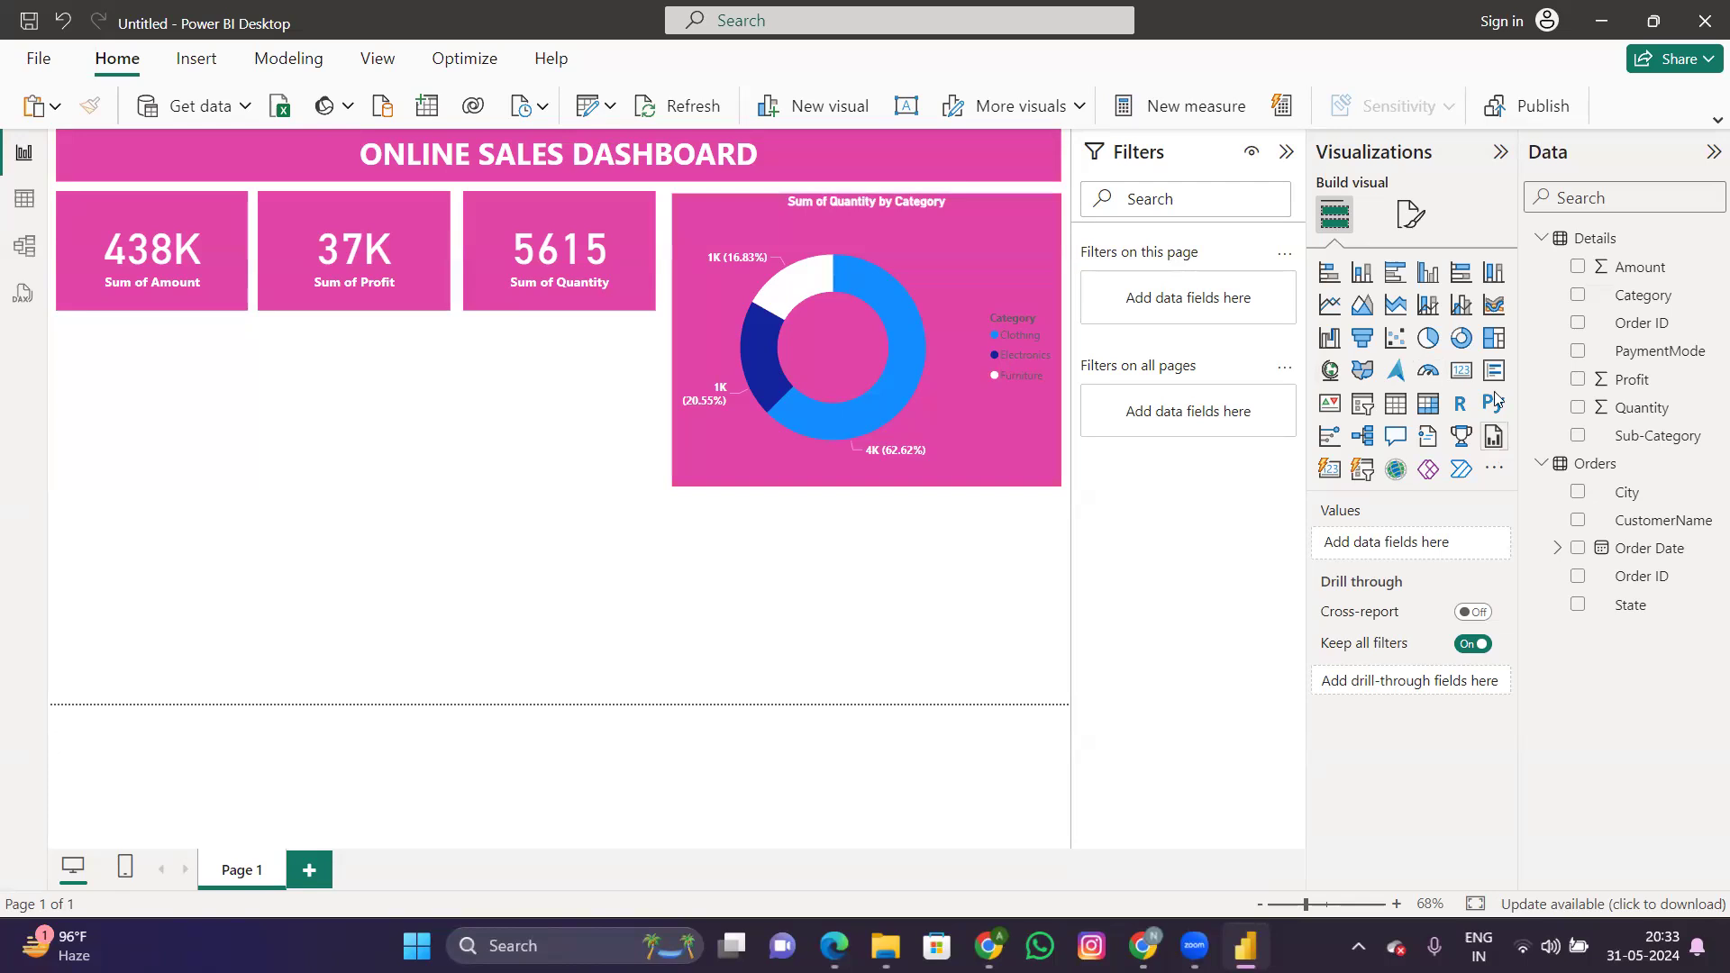
Step: Insert a stacked bar chart, place it beneath the KPI cards and enlarge it to span the first two cards
{"action": "left_click", "coordinate": [1327, 272]}
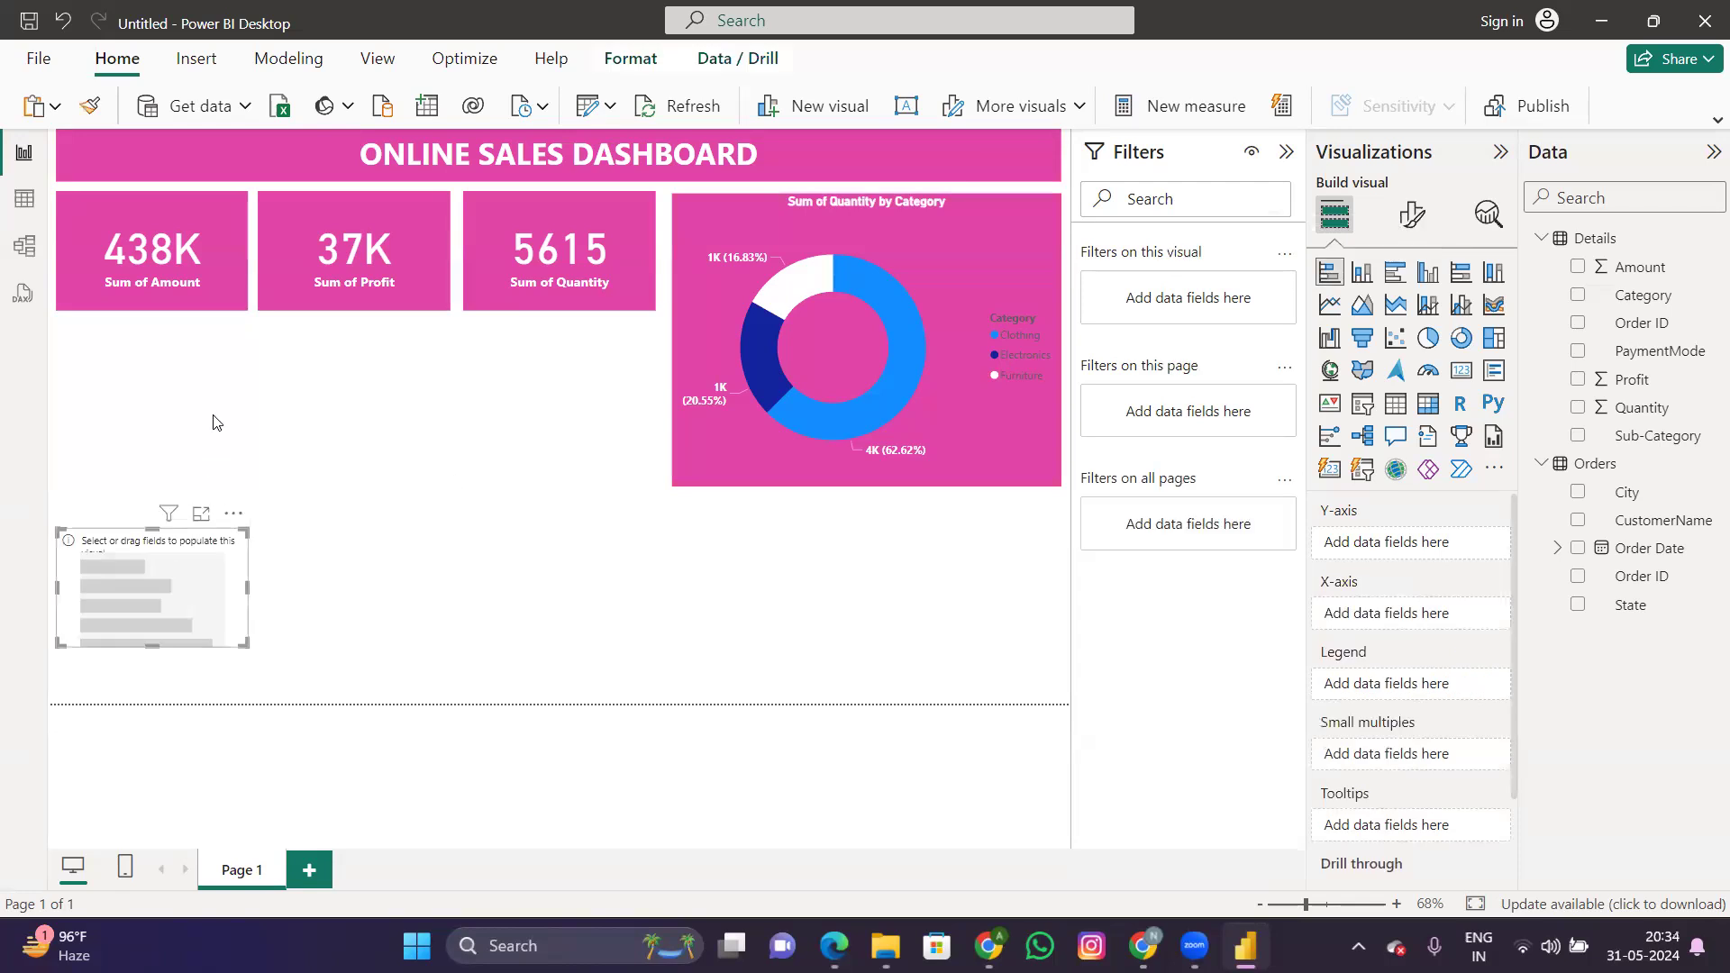
{"action": "left_click_drag", "start_coordinate": [146, 614], "coordinate": [155, 397]}
{"action": "left_click_drag", "start_coordinate": [247, 433], "coordinate": [238, 444]}
{"action": "left_click_drag", "start_coordinate": [483, 584], "coordinate": [526, 517]}
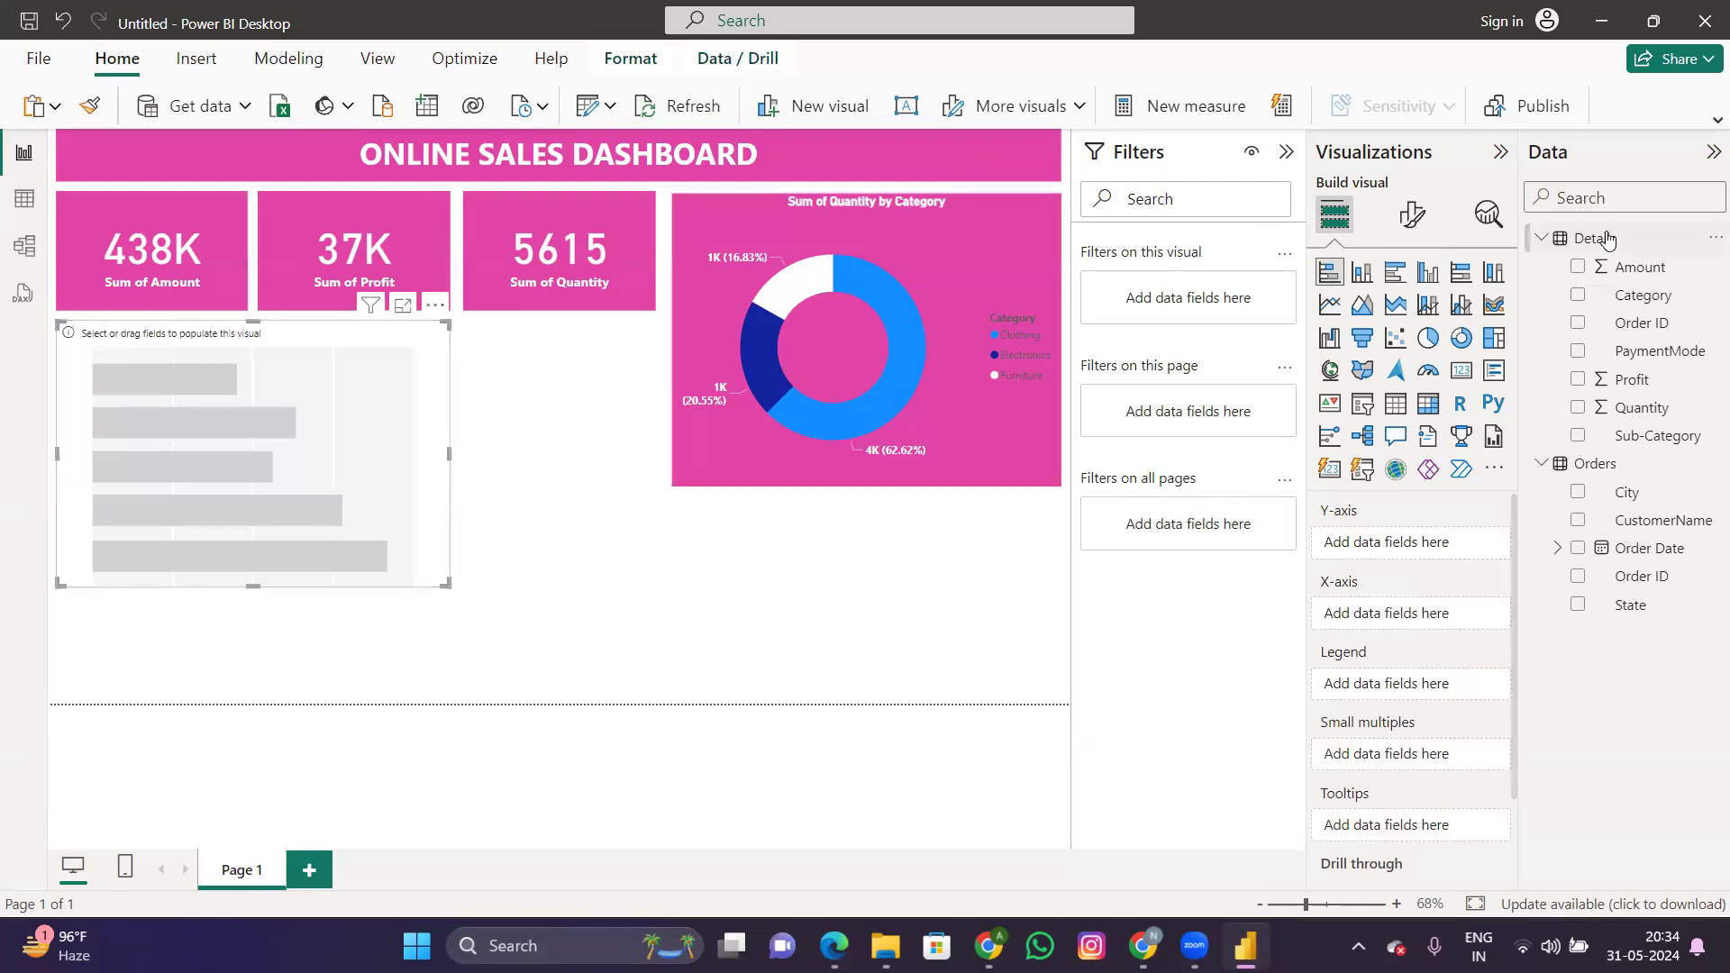
Step: Plot the sum of Amount by State in the bar chart and make the chart slightly taller
{"action": "left_click", "coordinate": [1578, 269]}
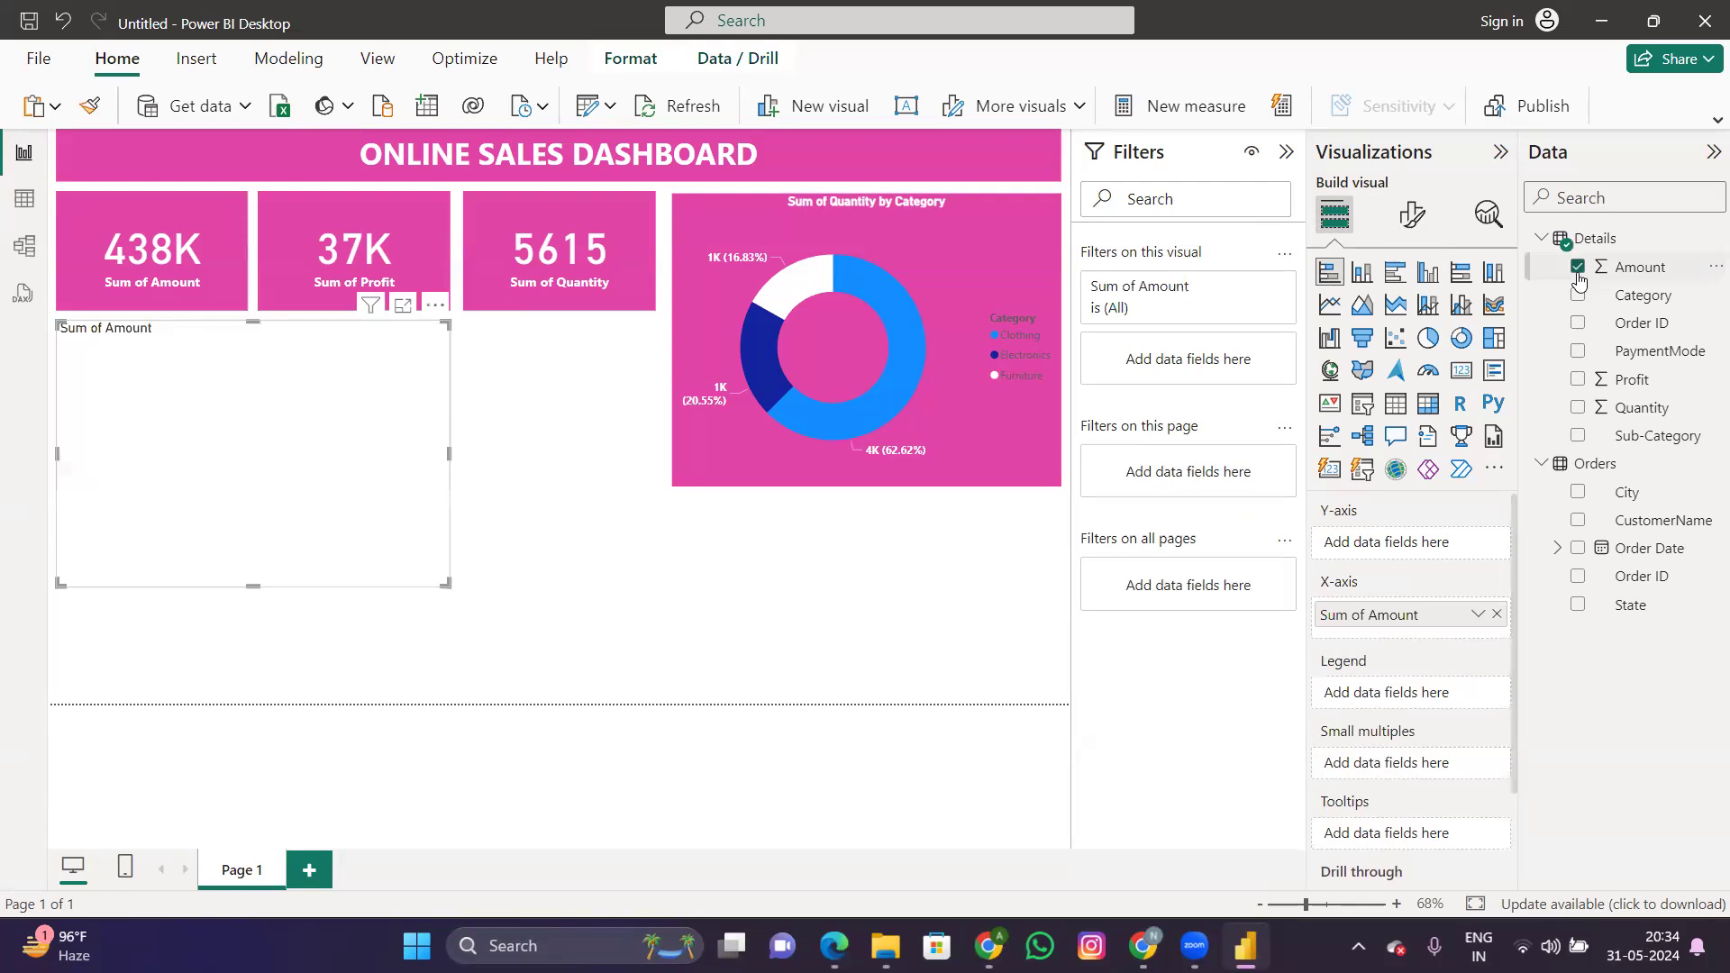
{"action": "left_click", "coordinate": [1577, 614]}
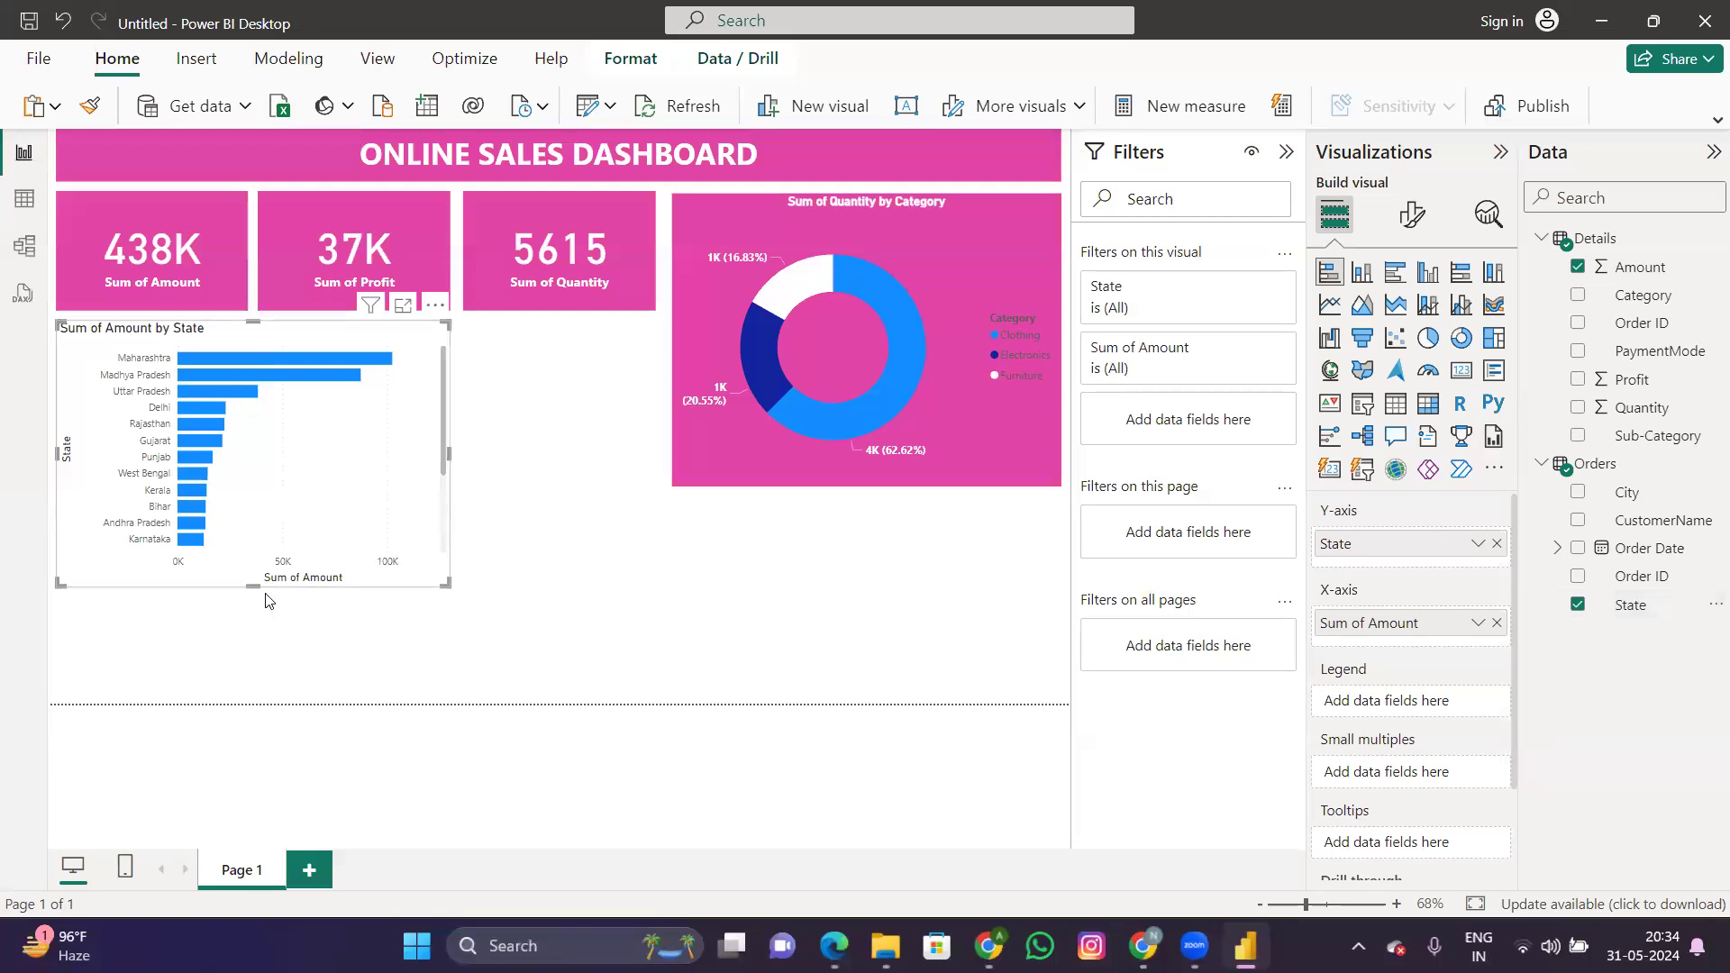
{"action": "mouse_move", "coordinate": [253, 587]}
{"action": "left_mouse_down"}
{"action": "mouse_move", "coordinate": [259, 683]}
{"action": "mouse_move", "coordinate": [262, 587]}
{"action": "mouse_move", "coordinate": [258, 609]}
{"action": "left_mouse_up"}
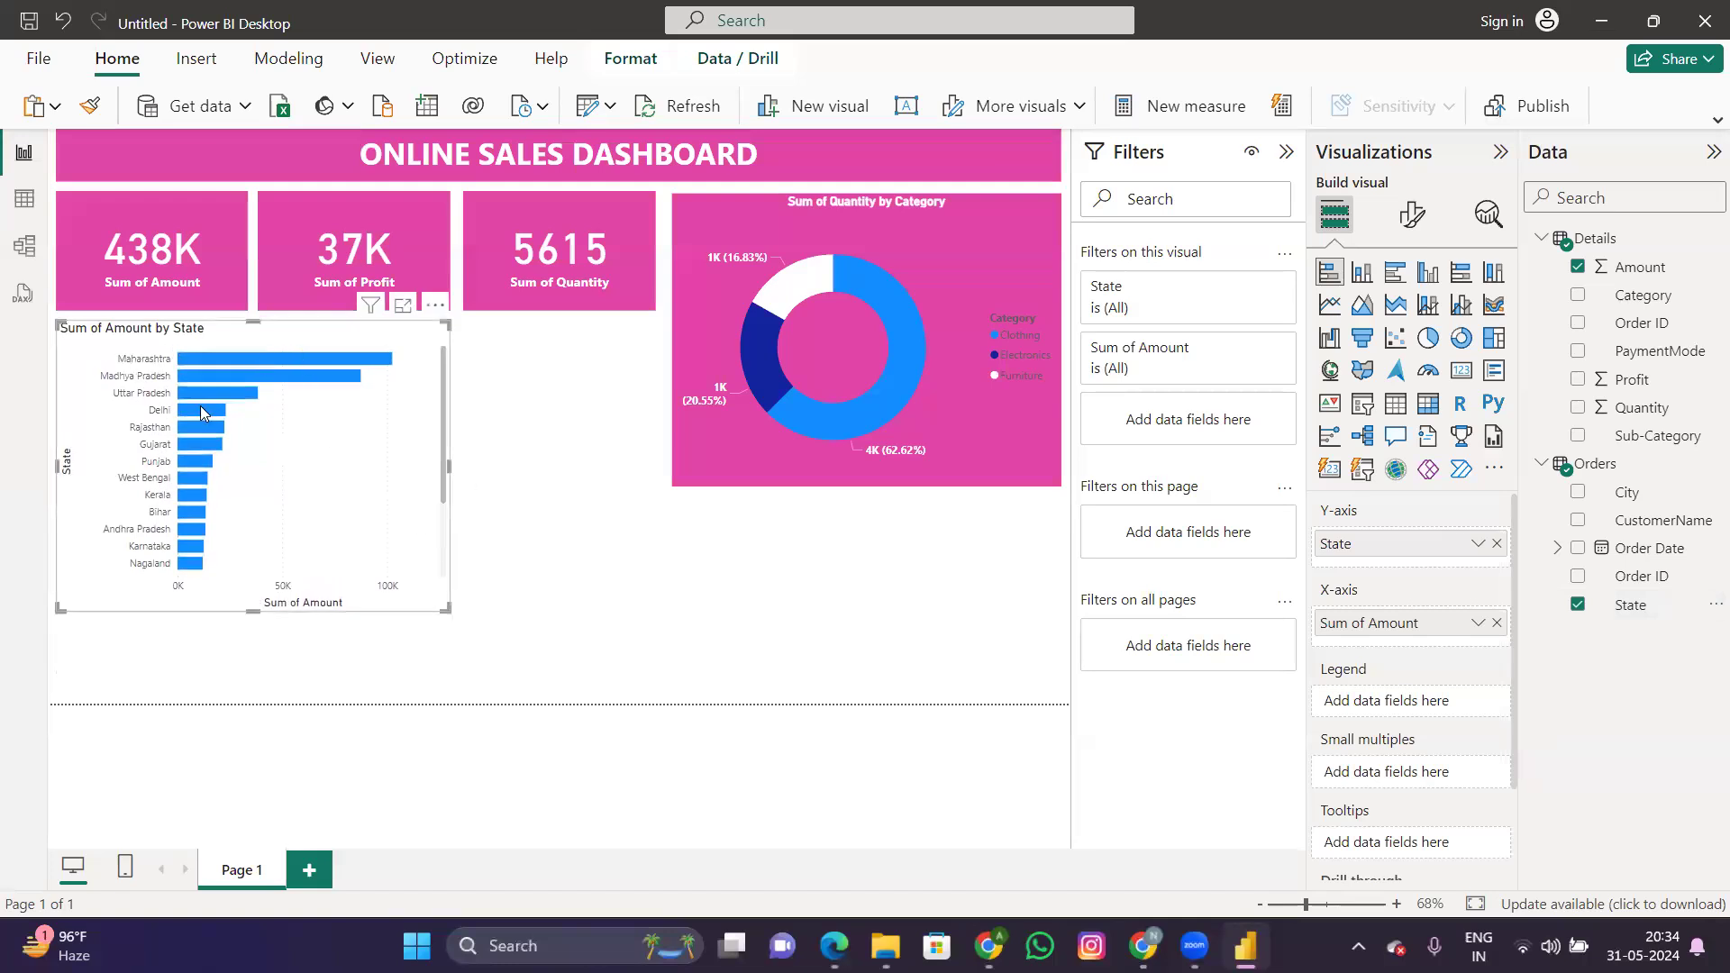
{"action": "left_click_drag", "start_coordinate": [253, 608], "coordinate": [244, 706]}
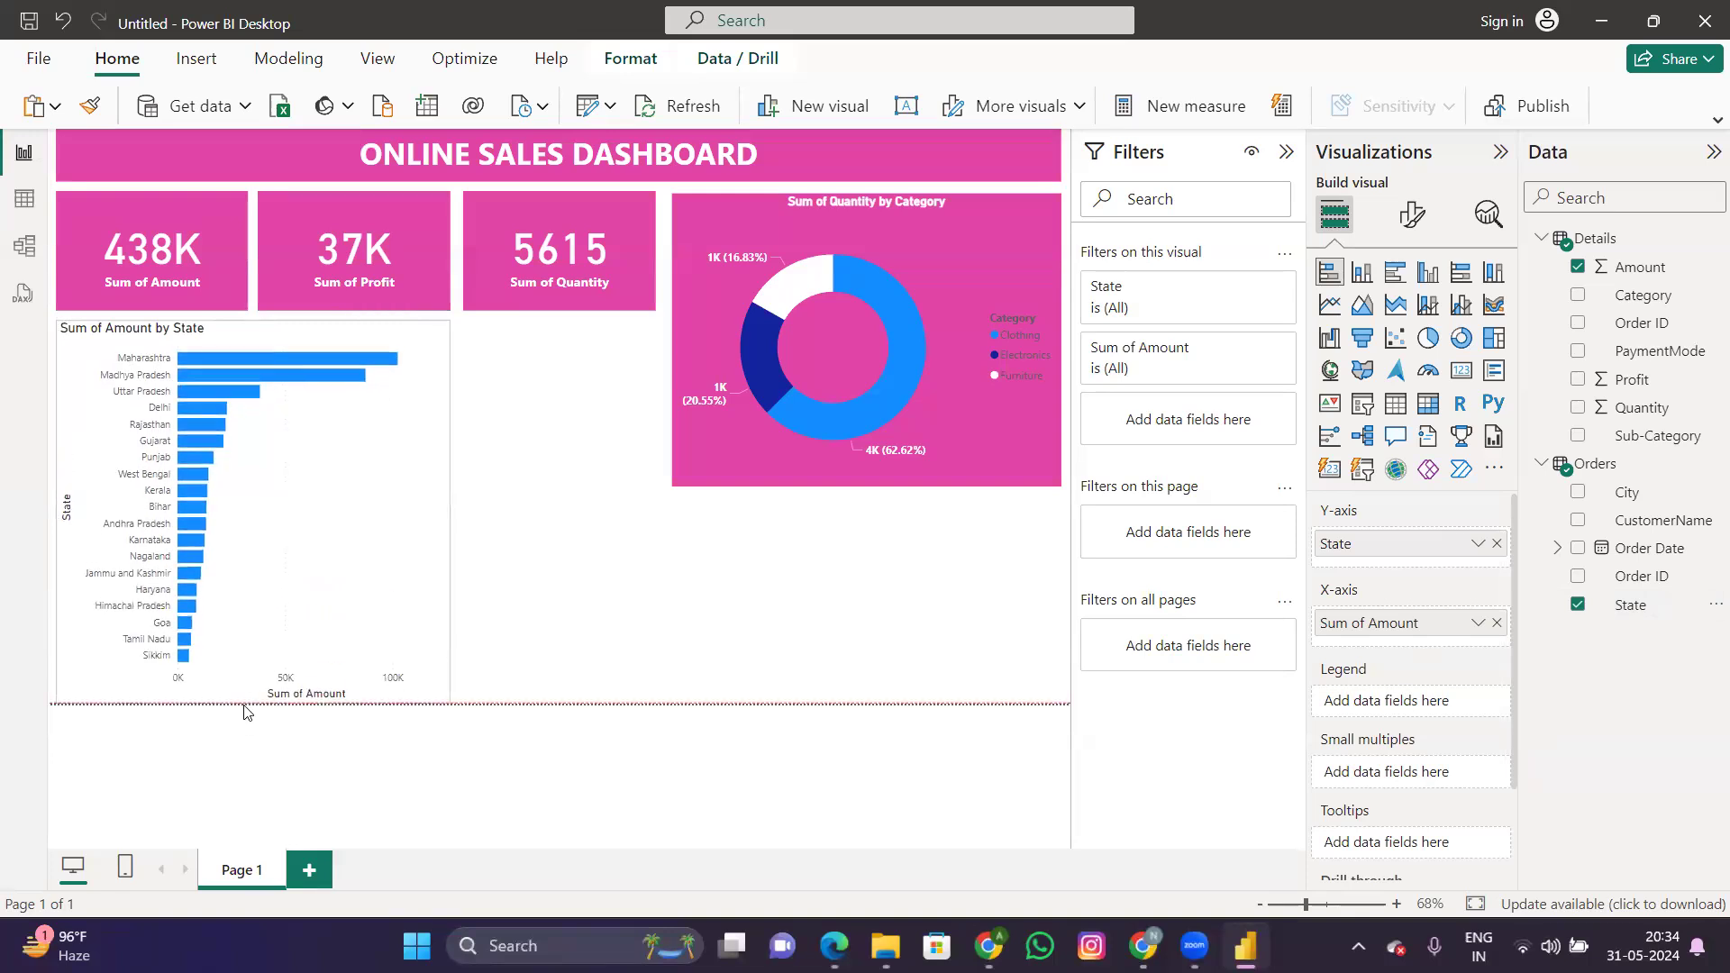
{"action": "left_click_drag", "start_coordinate": [259, 700], "coordinate": [265, 601]}
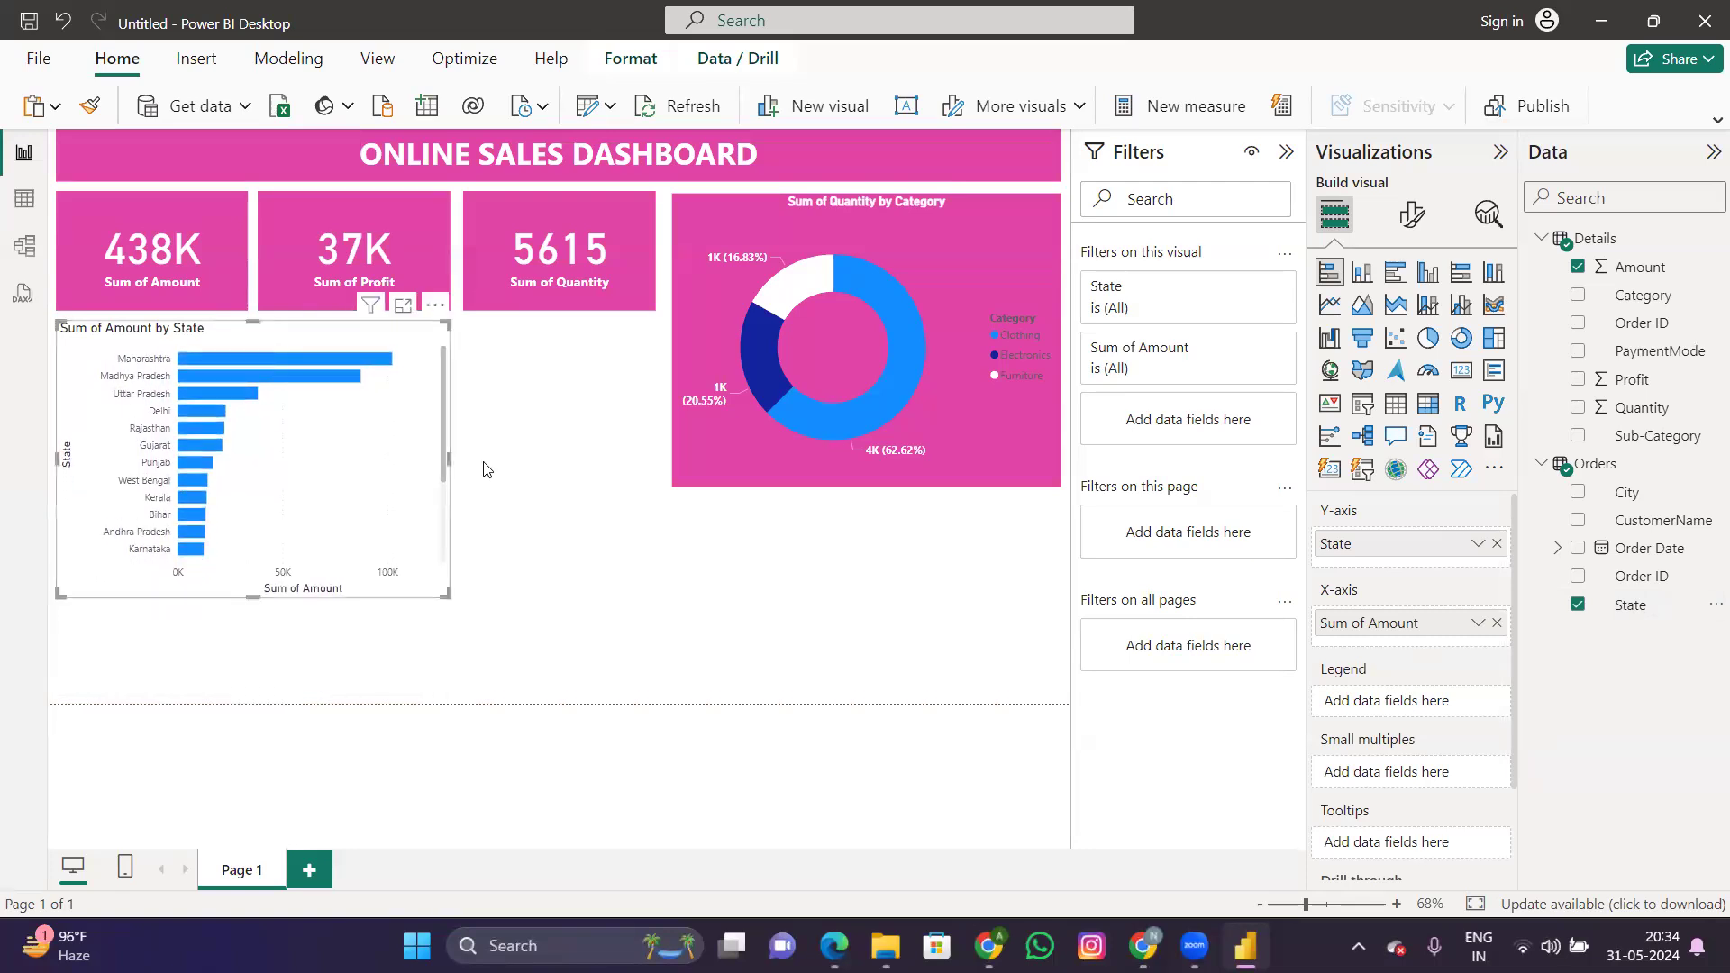
Step: Set the bar chart's State filter to Top N, showing the top 5 items
{"action": "left_click", "coordinate": [342, 432]}
{"action": "left_click", "coordinate": [342, 432]}
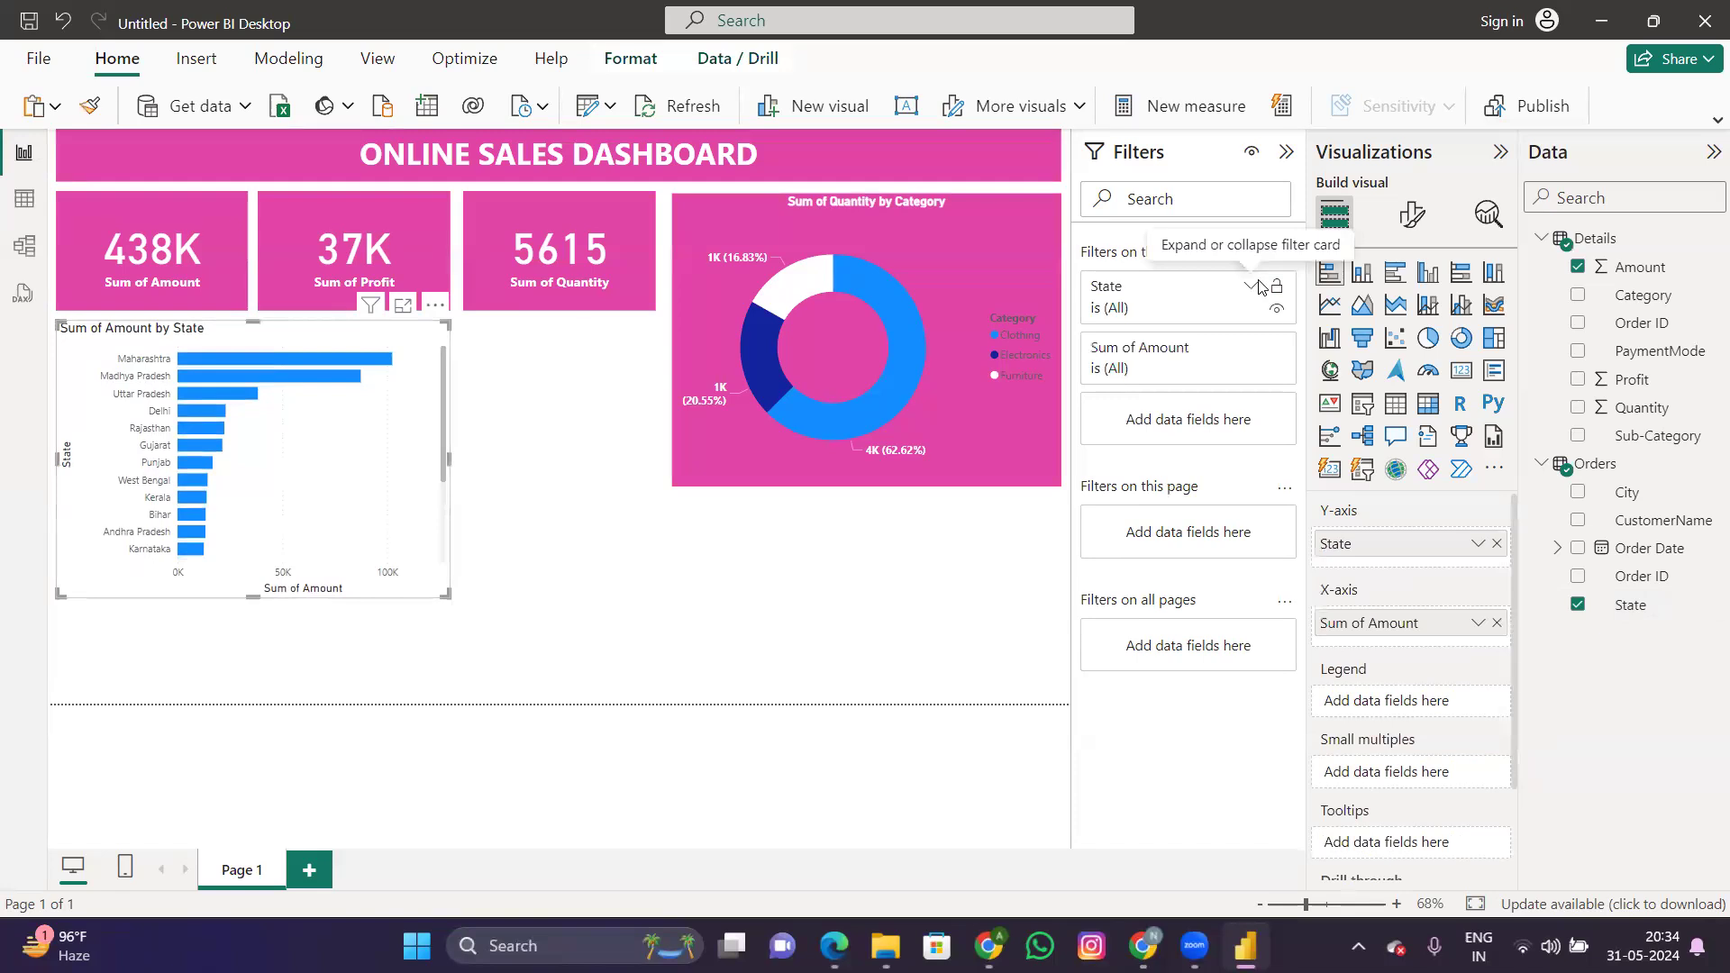
{"action": "left_click", "coordinate": [1251, 287]}
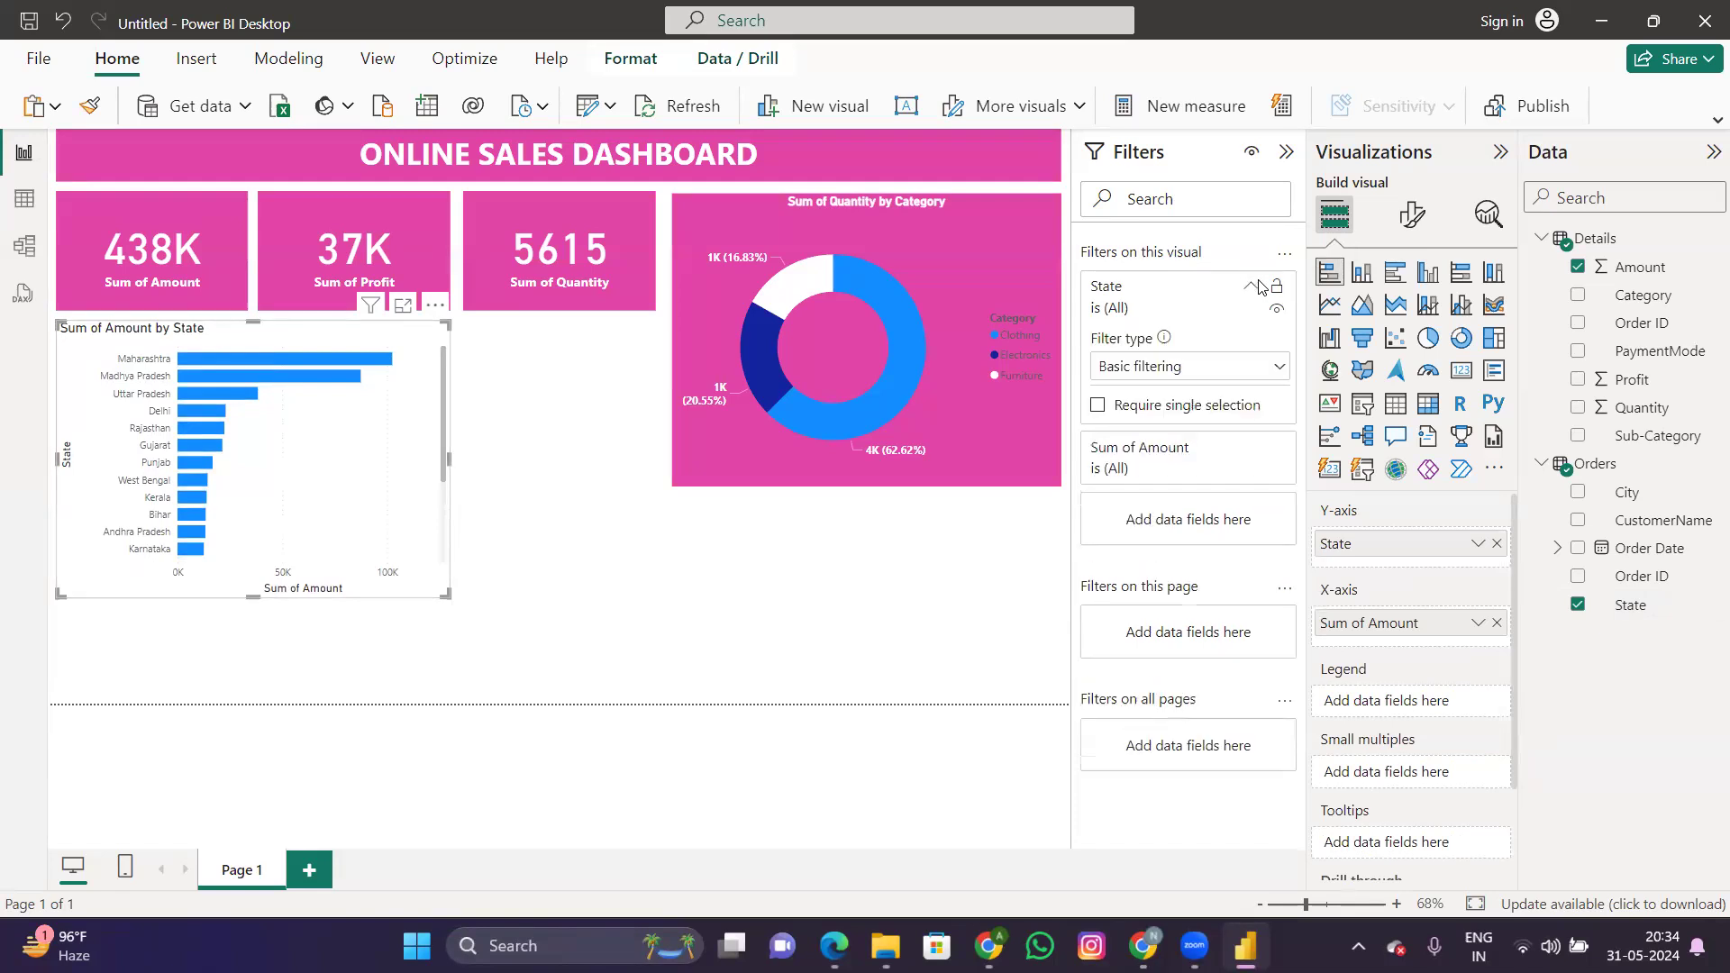
{"action": "left_click", "coordinate": [1227, 374]}
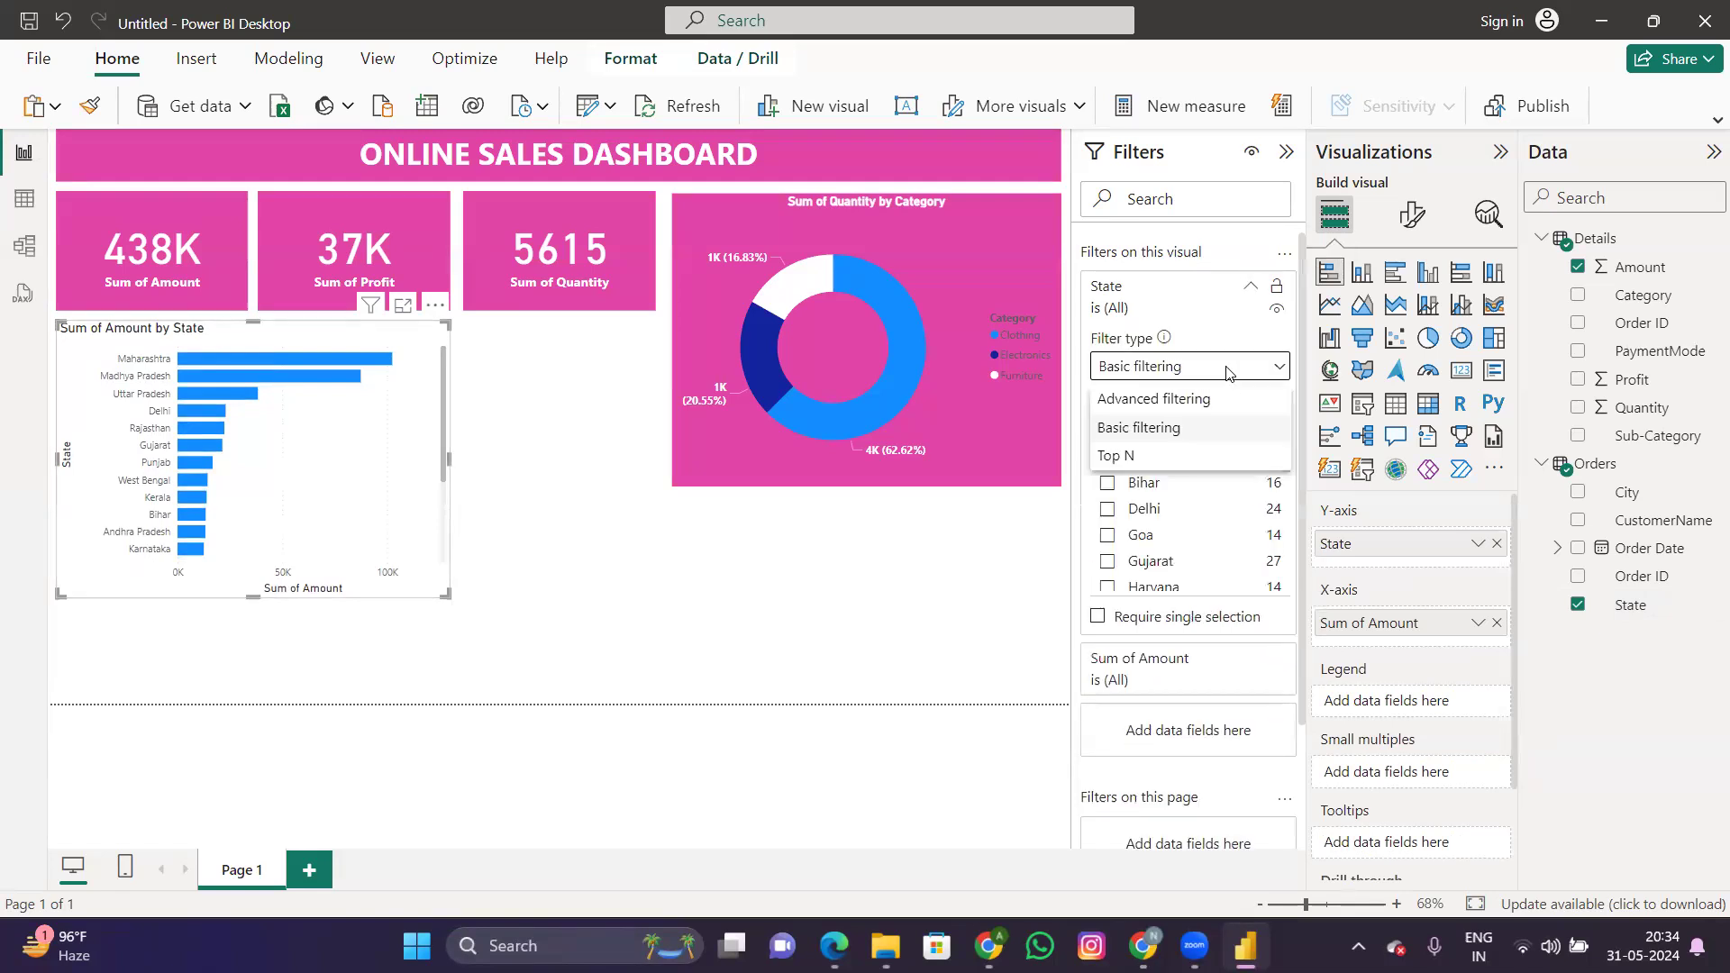
{"action": "left_click", "coordinate": [1163, 457]}
{"action": "left_click", "coordinate": [1230, 431]}
{"action": "type", "text": "5"}
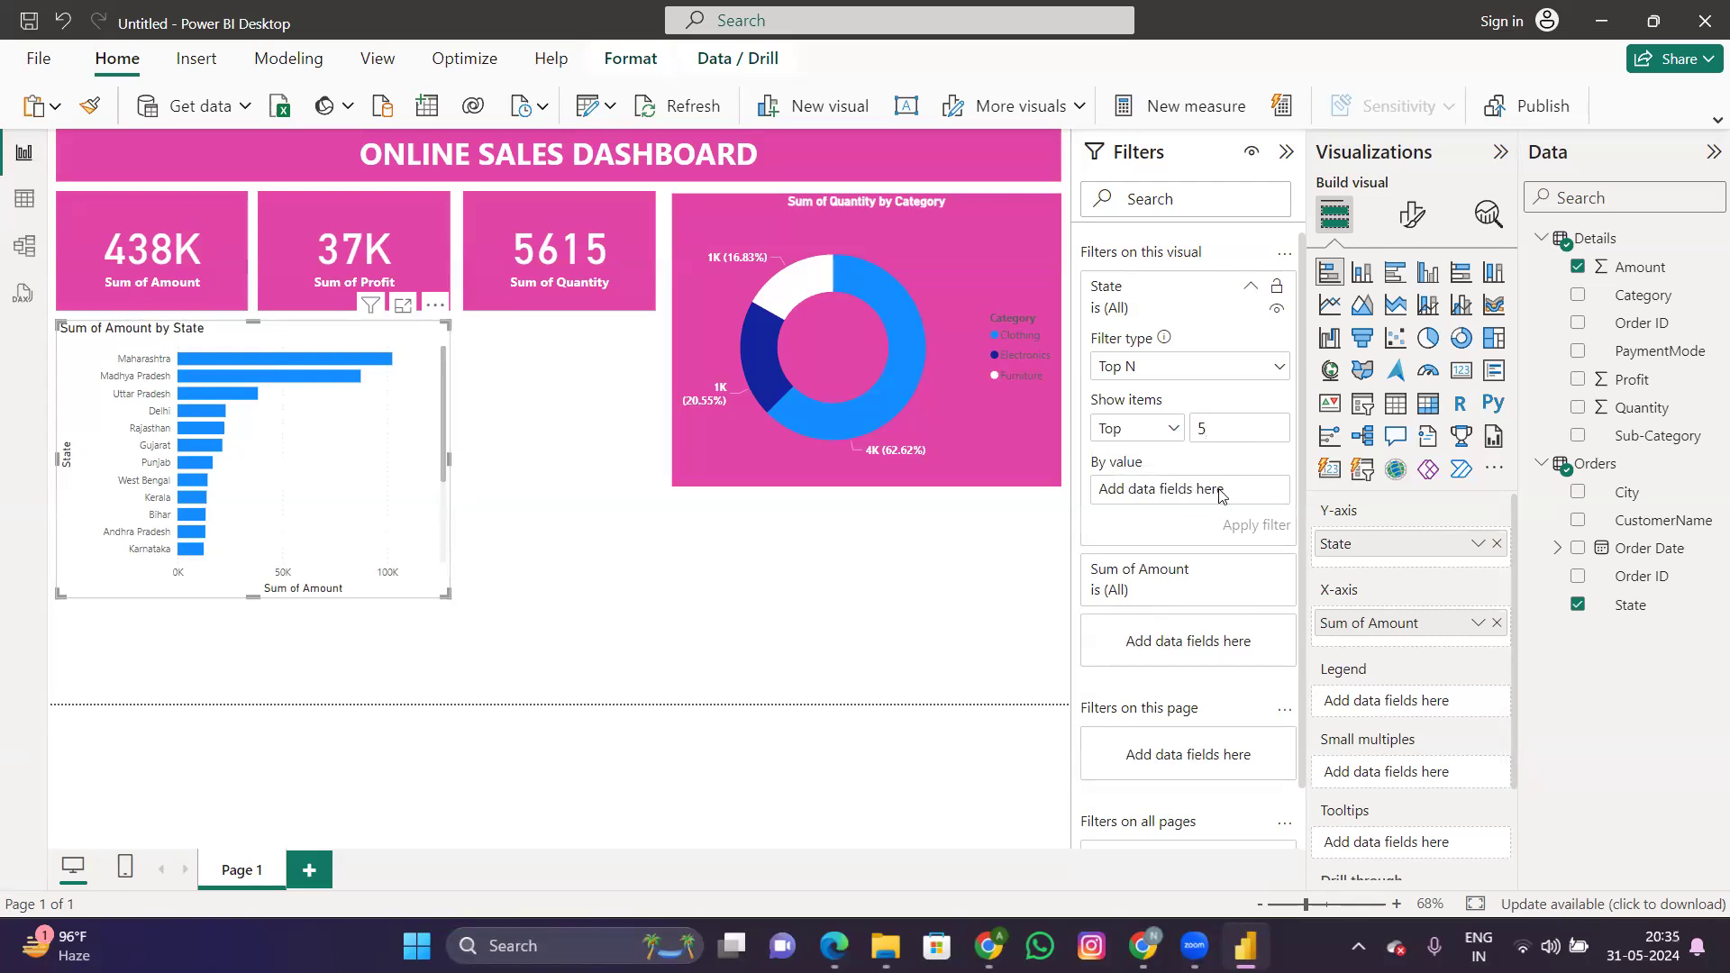
{"action": "left_click", "coordinate": [1205, 379]}
{"action": "left_click", "coordinate": [1154, 453]}
{"action": "left_click", "coordinate": [1224, 433]}
{"action": "key", "text": "BackSpace"}
{"action": "type", "text": "8"}
{"action": "left_click", "coordinate": [1145, 365]}
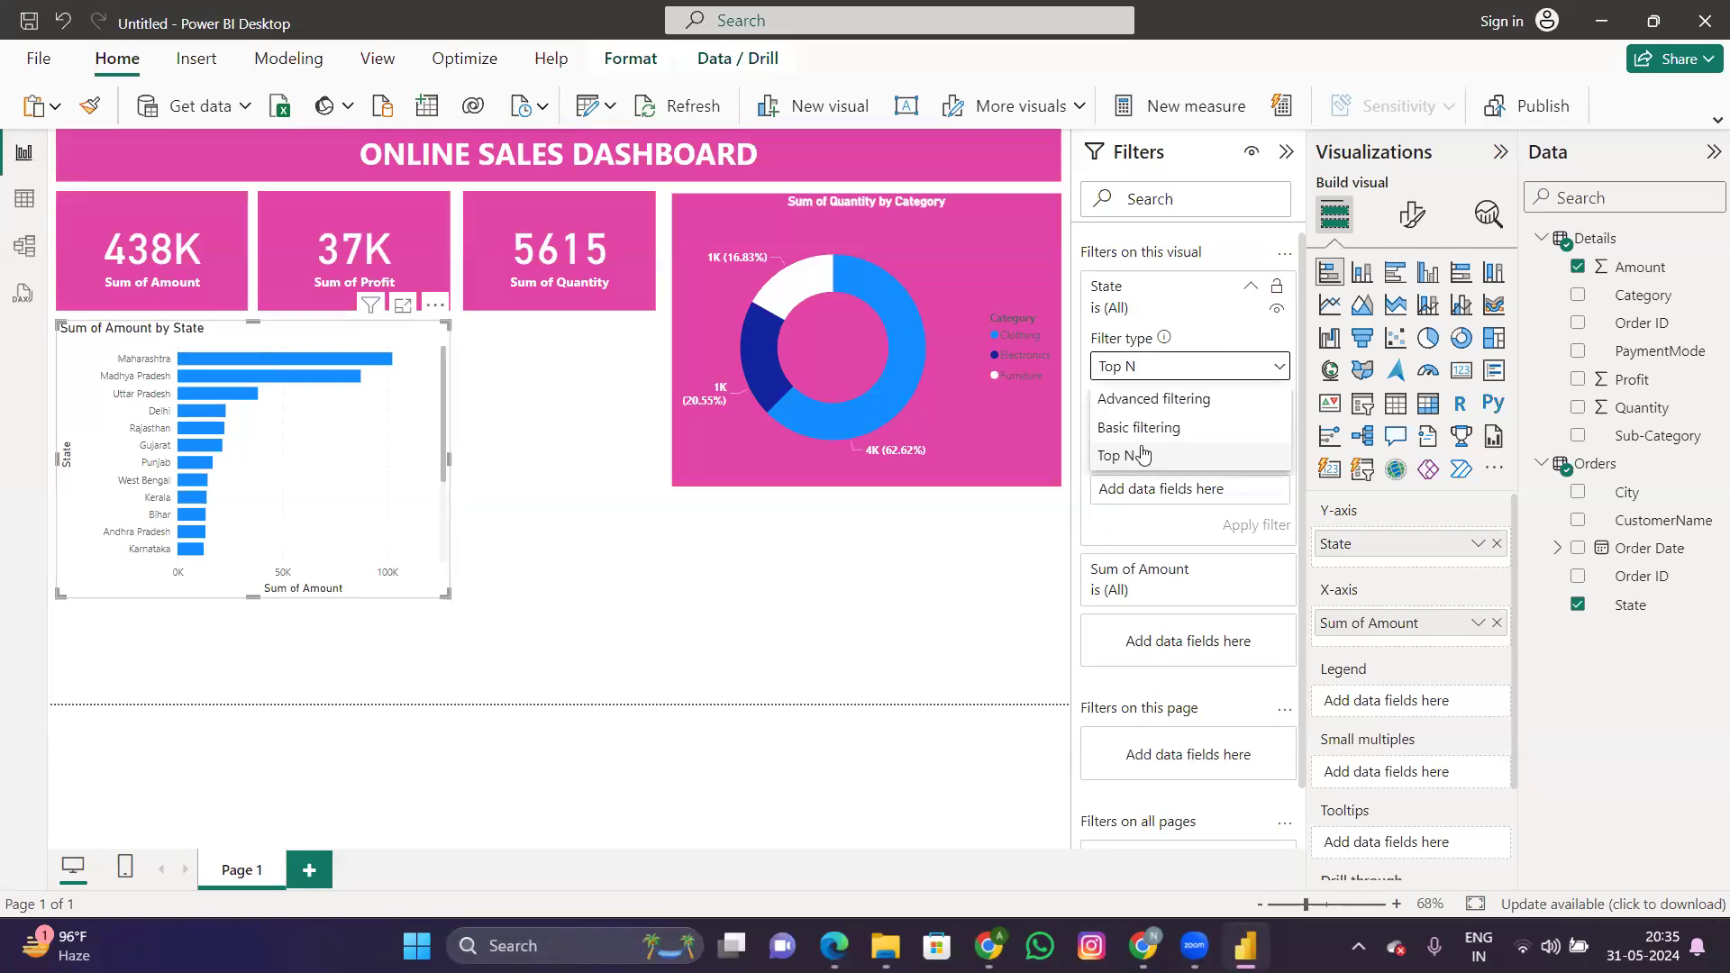
{"action": "left_click", "coordinate": [1150, 431]}
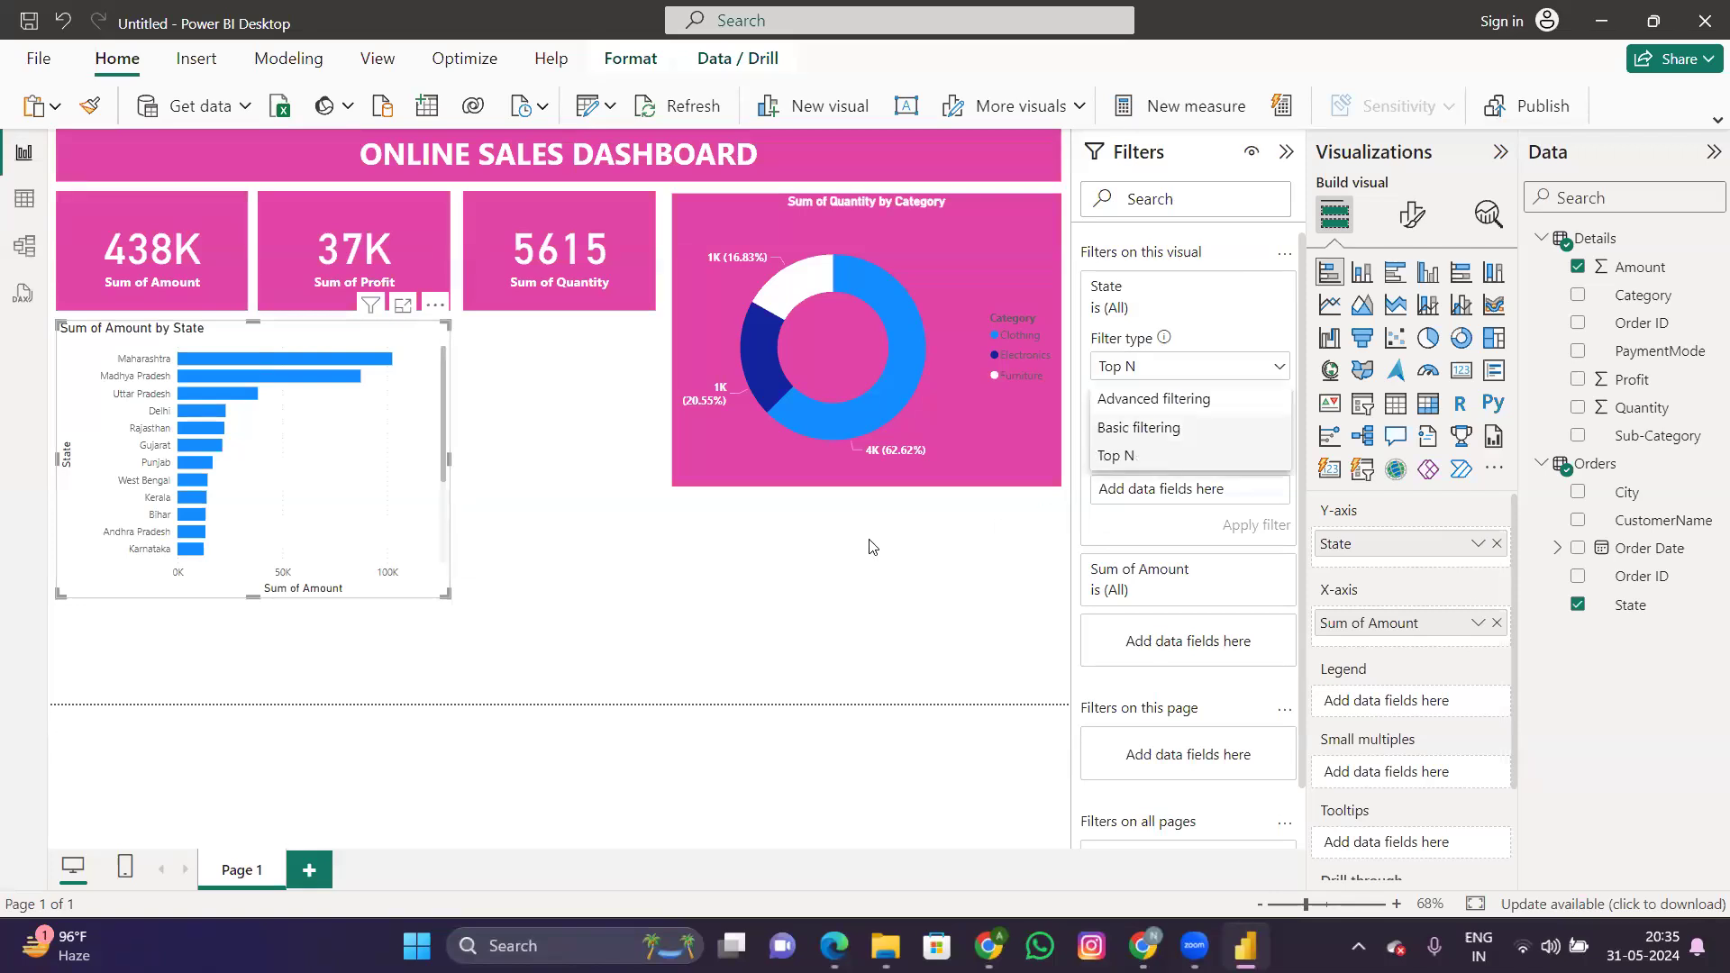
{"action": "key", "text": "Escape"}
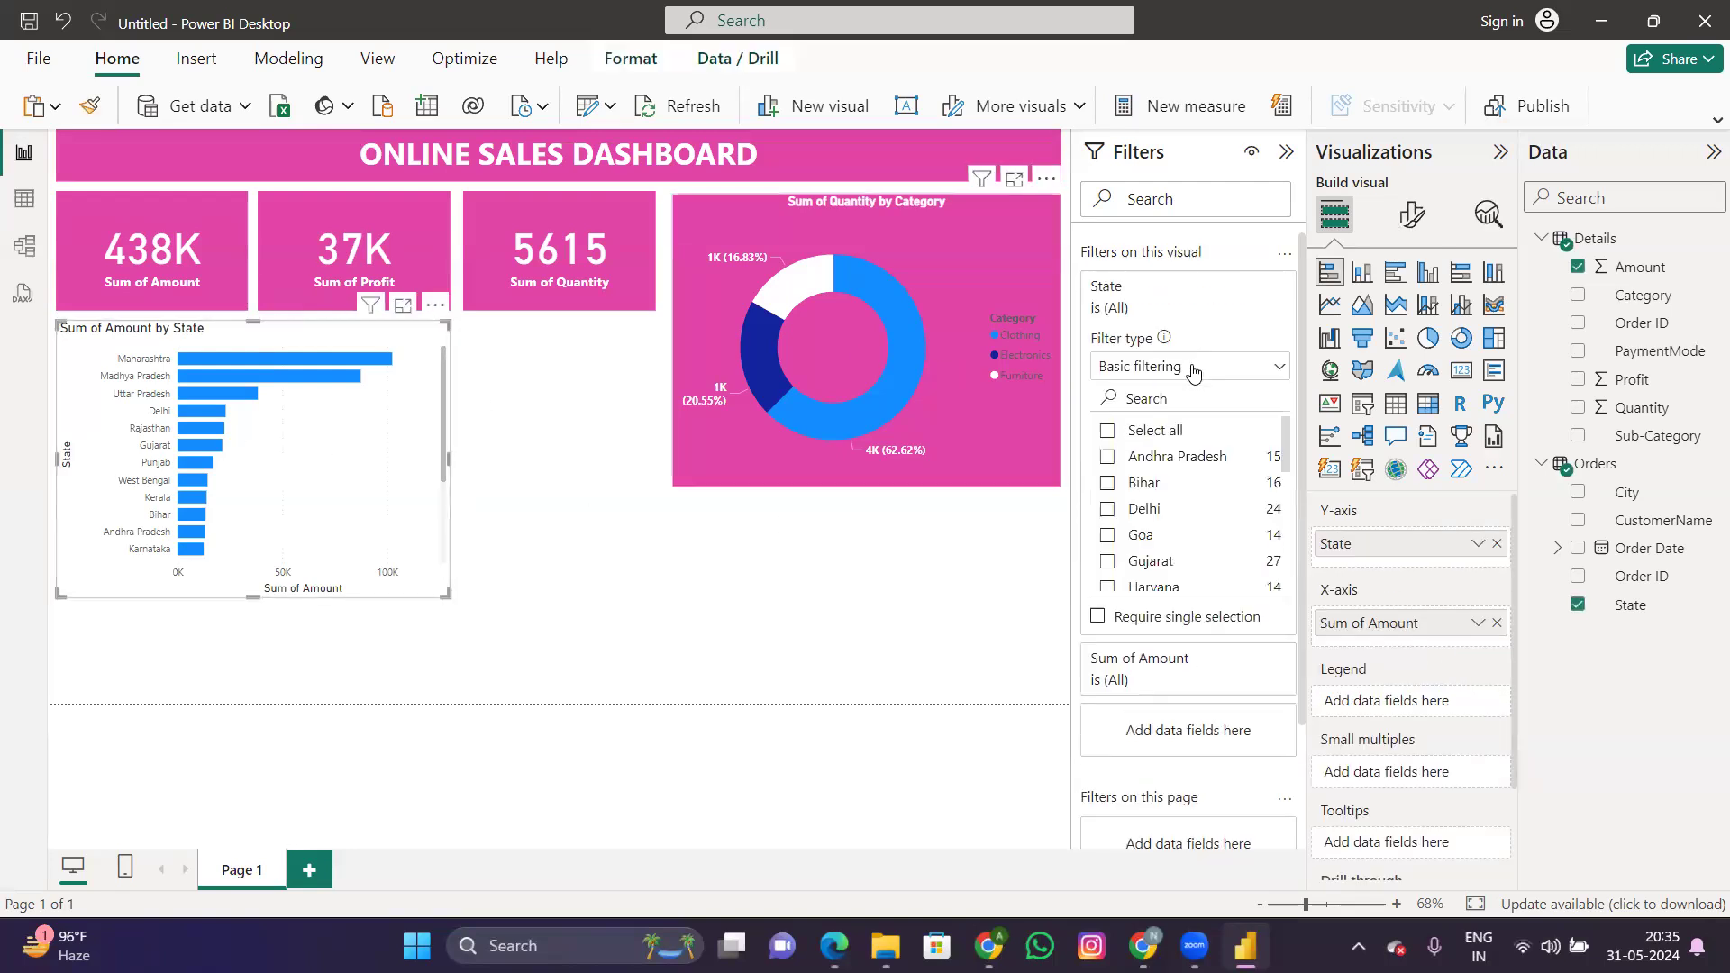
Step: Apply a Top N filter on State that limits the bar chart to the top 5 items by First State
{"action": "left_click", "coordinate": [1189, 366]}
{"action": "left_click", "coordinate": [1158, 454]}
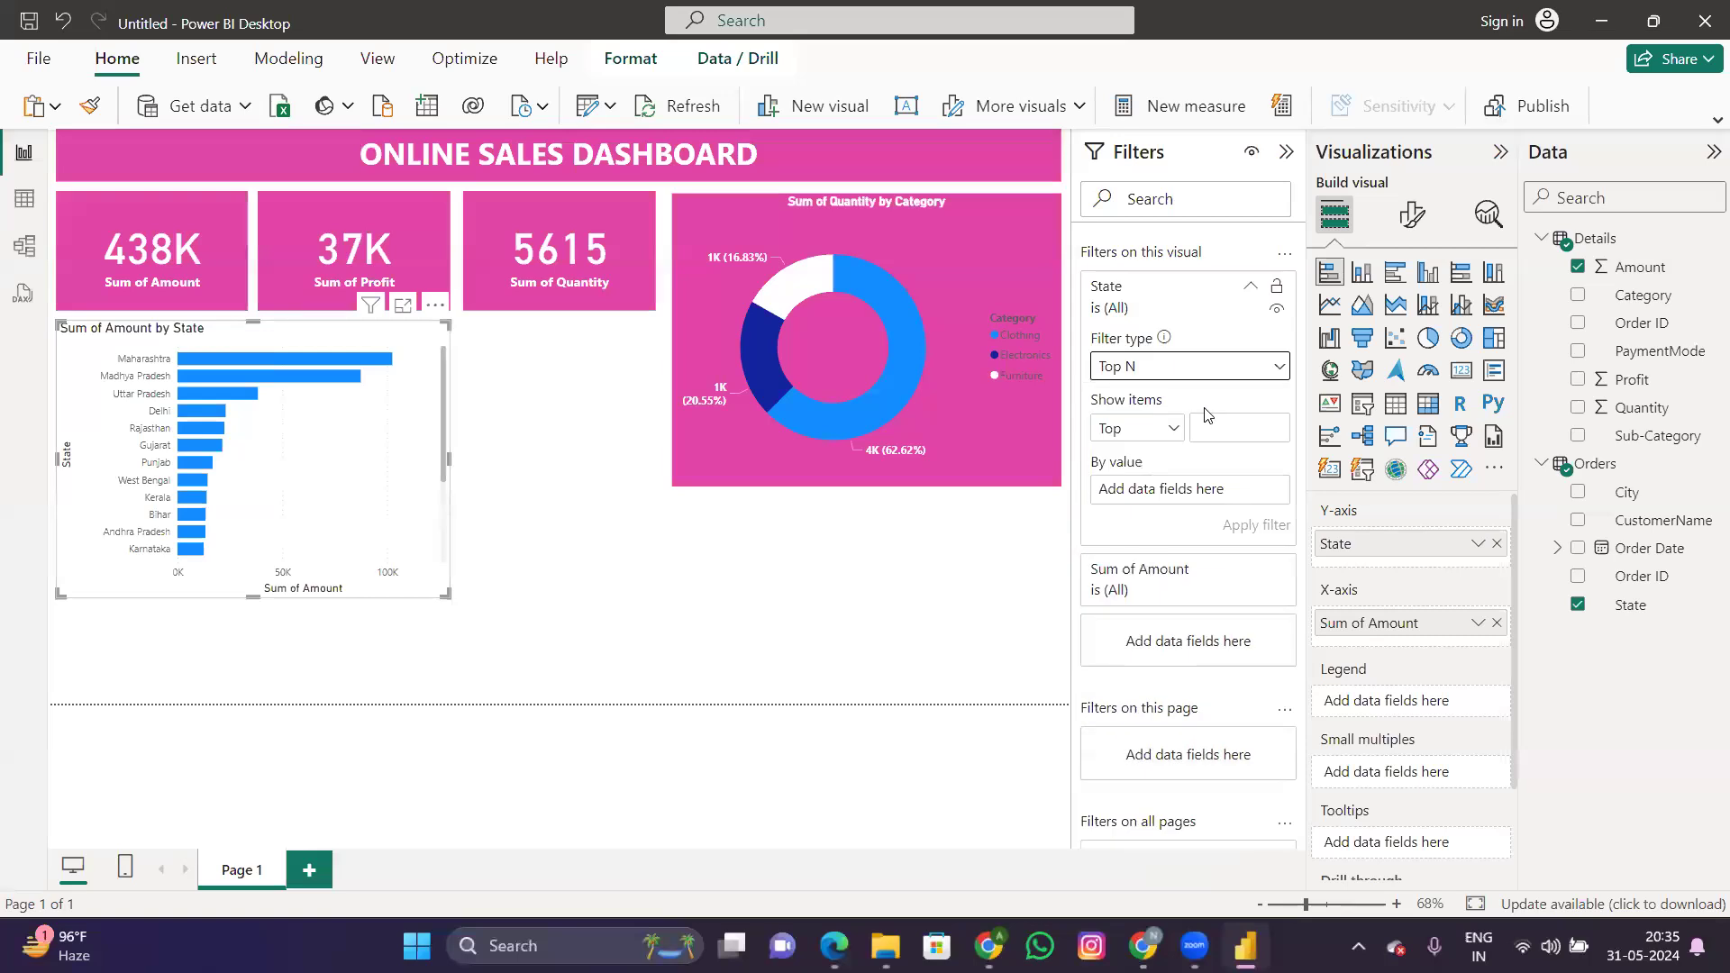
{"action": "left_click", "coordinate": [1222, 419]}
{"action": "type", "text": "5"}
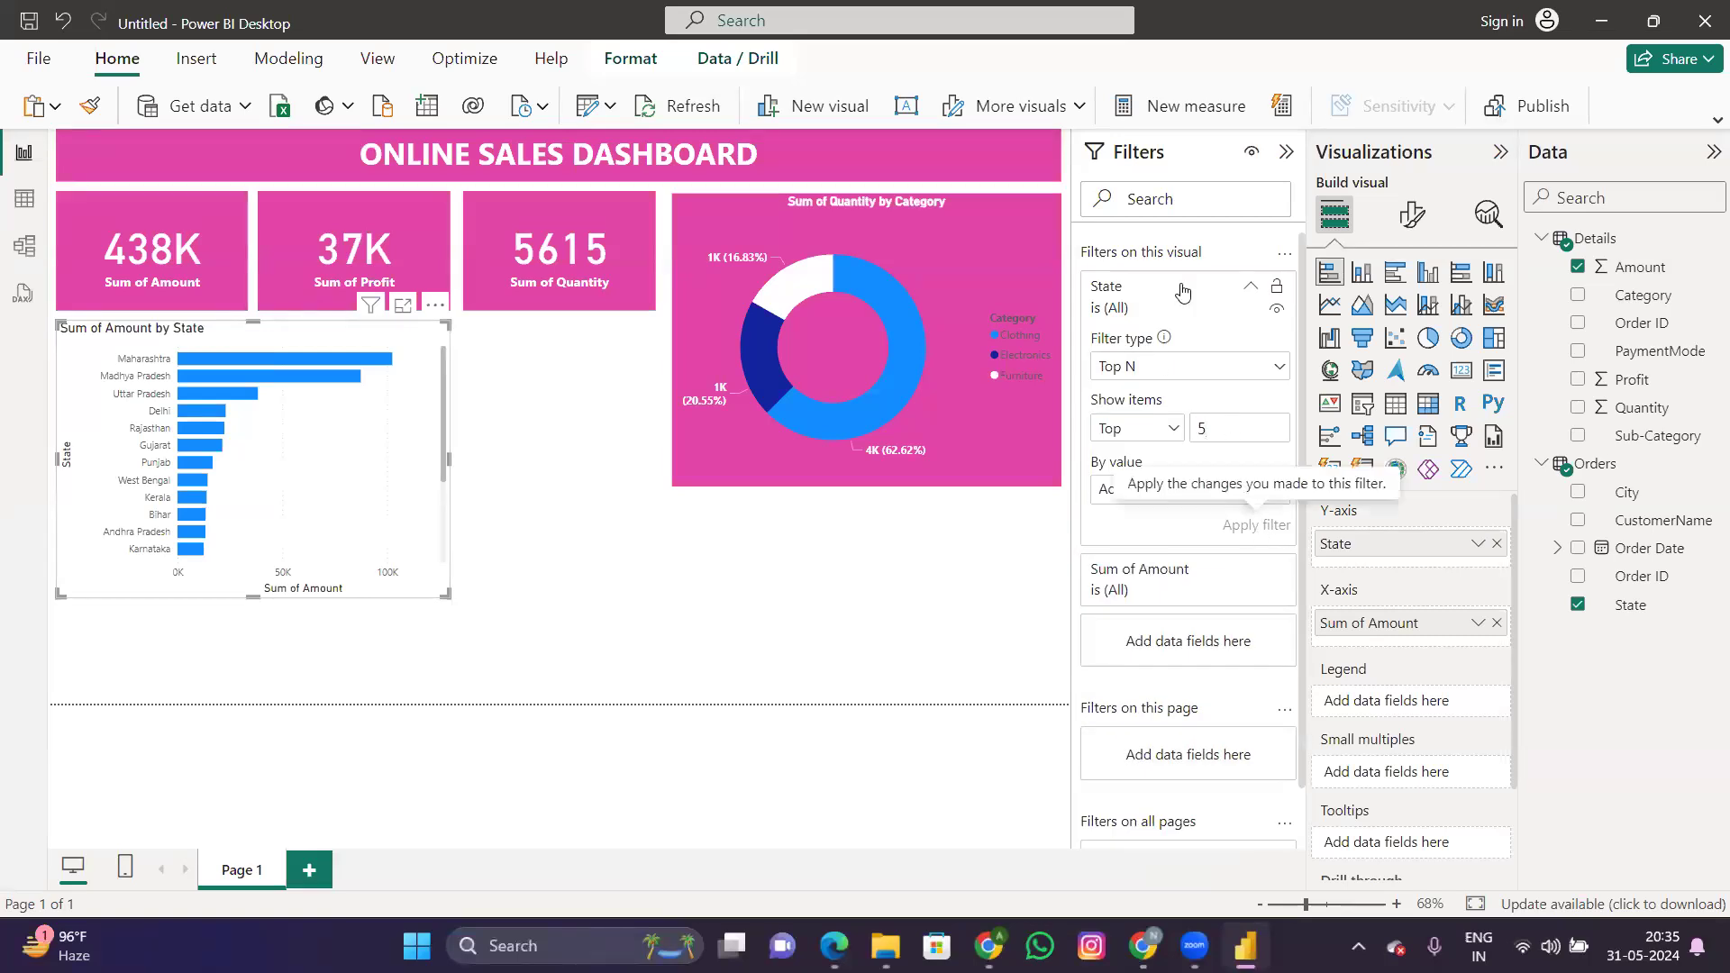
{"action": "left_click", "coordinate": [1252, 287]}
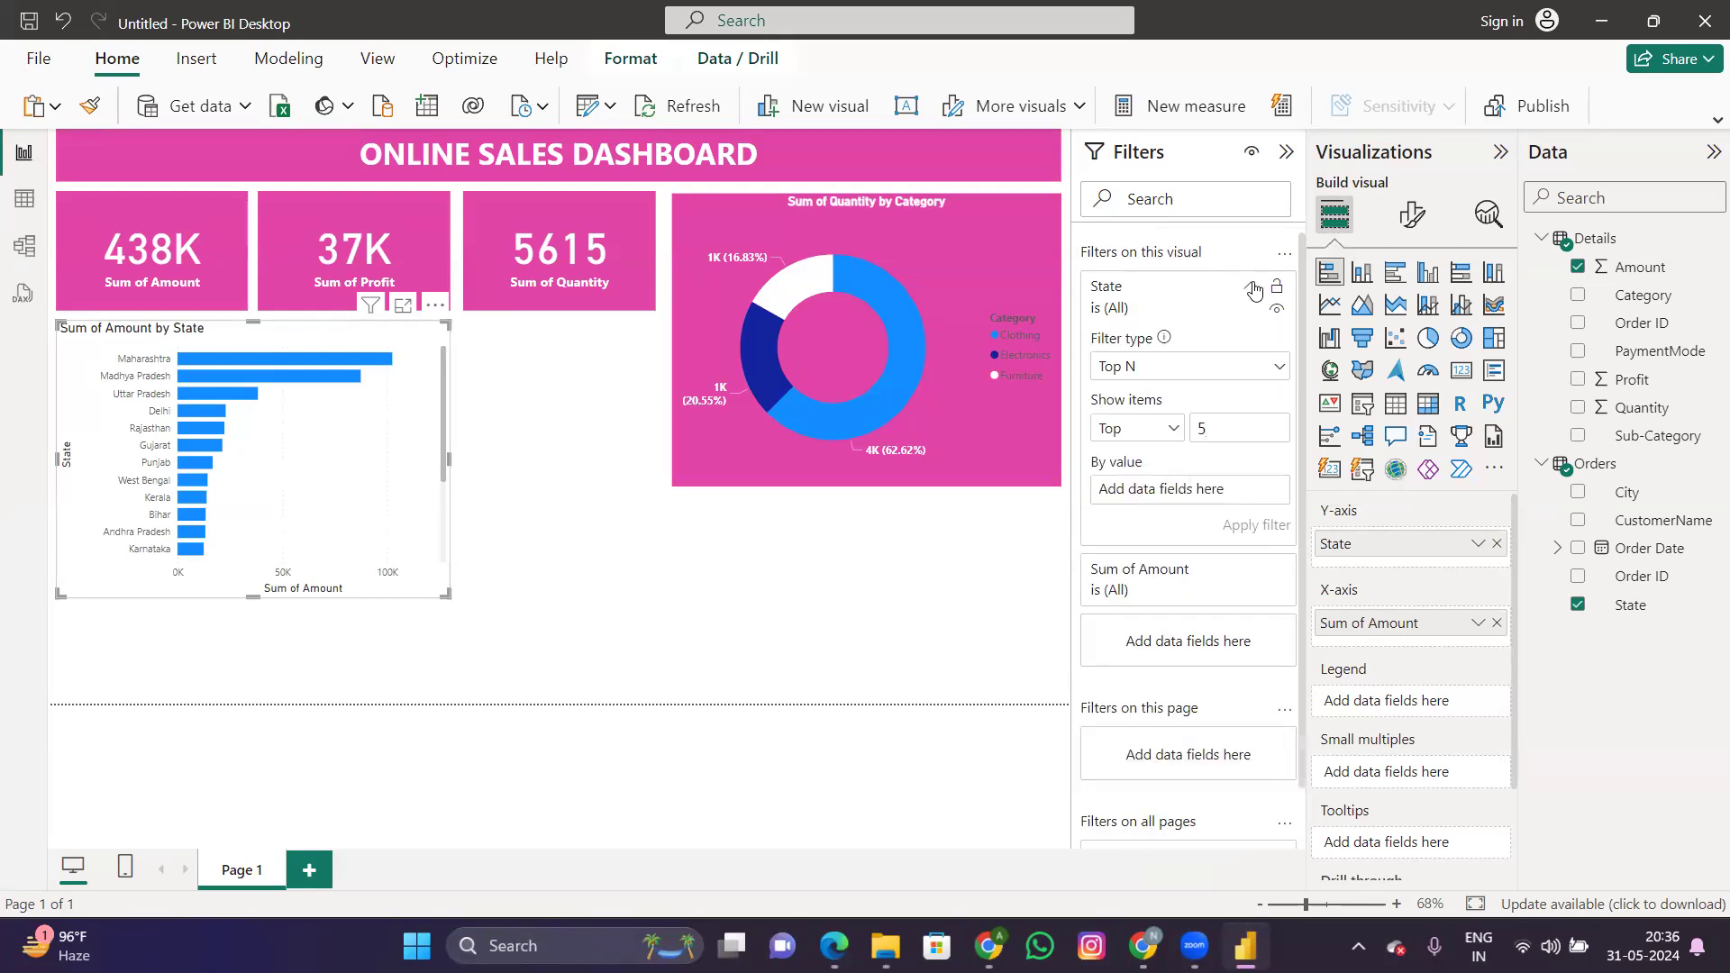
{"action": "left_click", "coordinate": [1254, 290]}
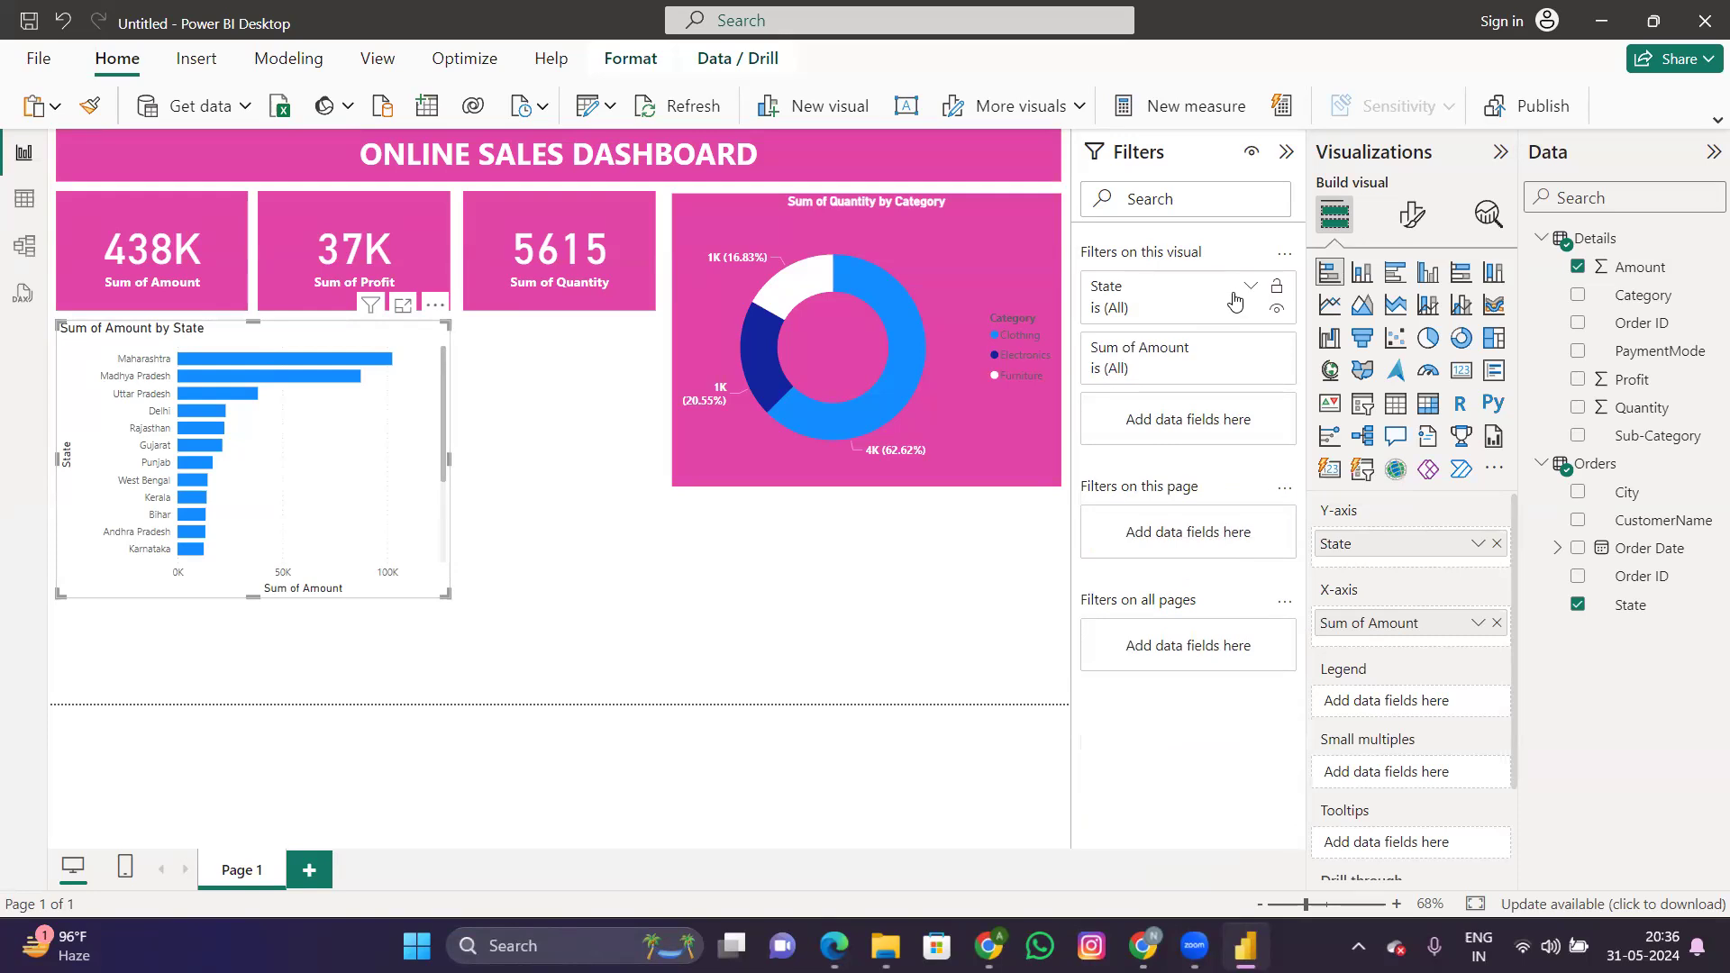
{"action": "left_click", "coordinate": [1251, 289]}
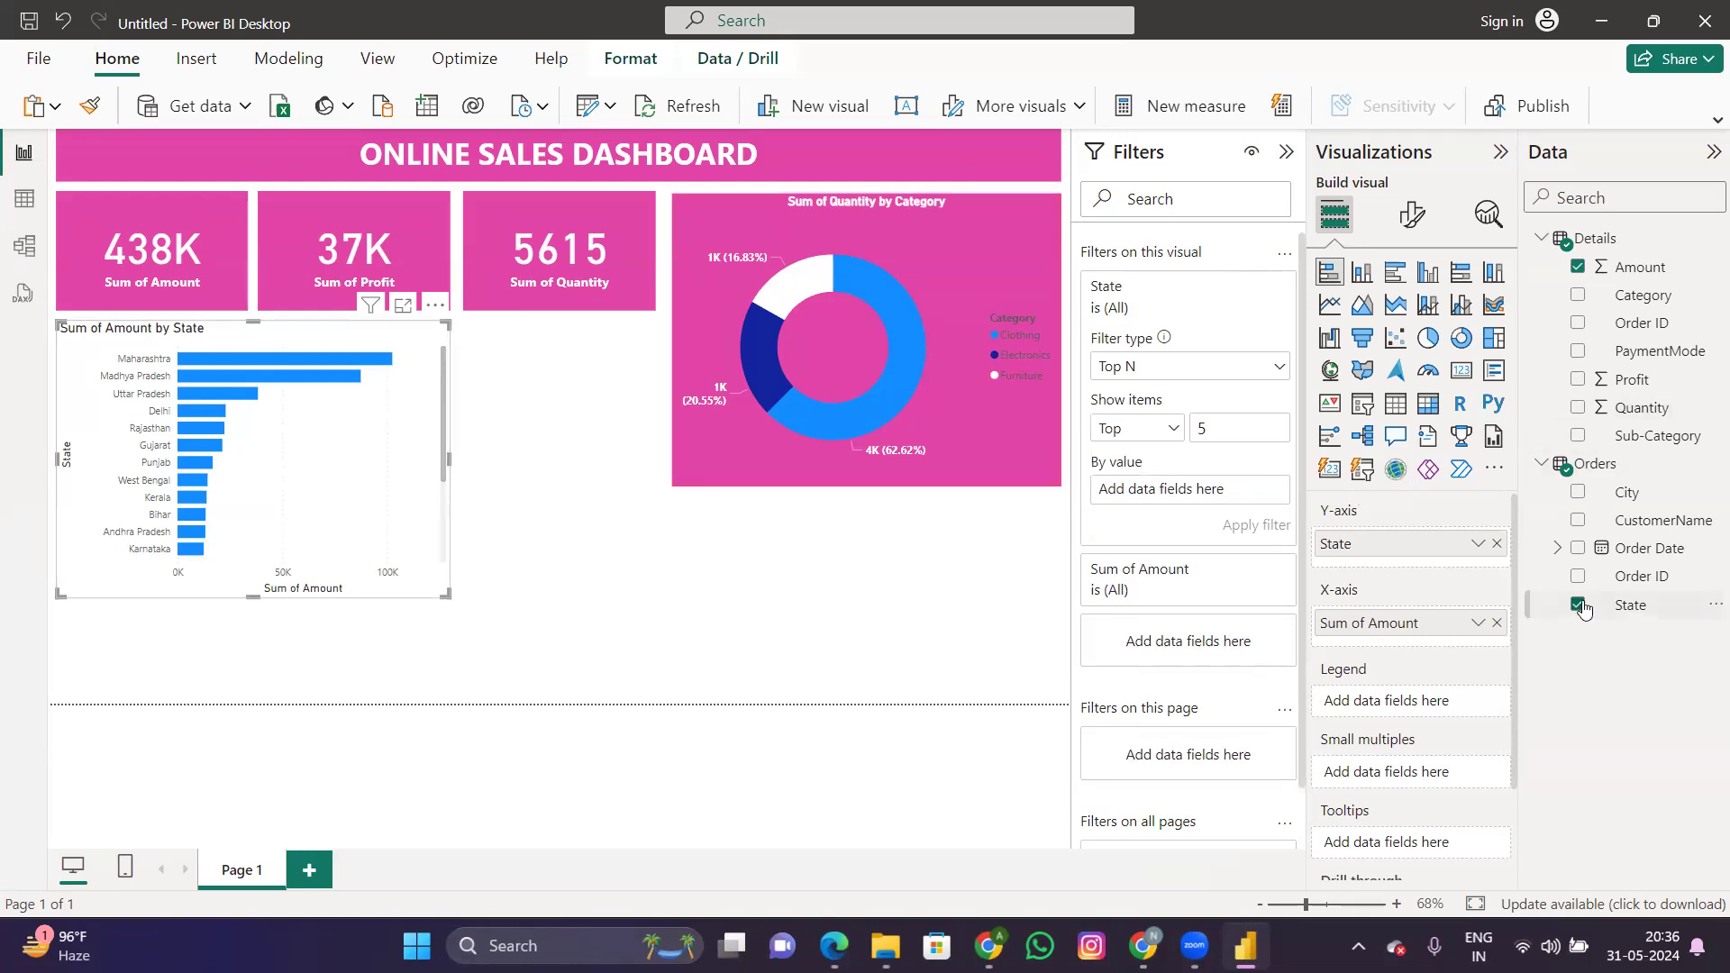
{"action": "left_click_drag", "start_coordinate": [1577, 607], "coordinate": [1153, 488]}
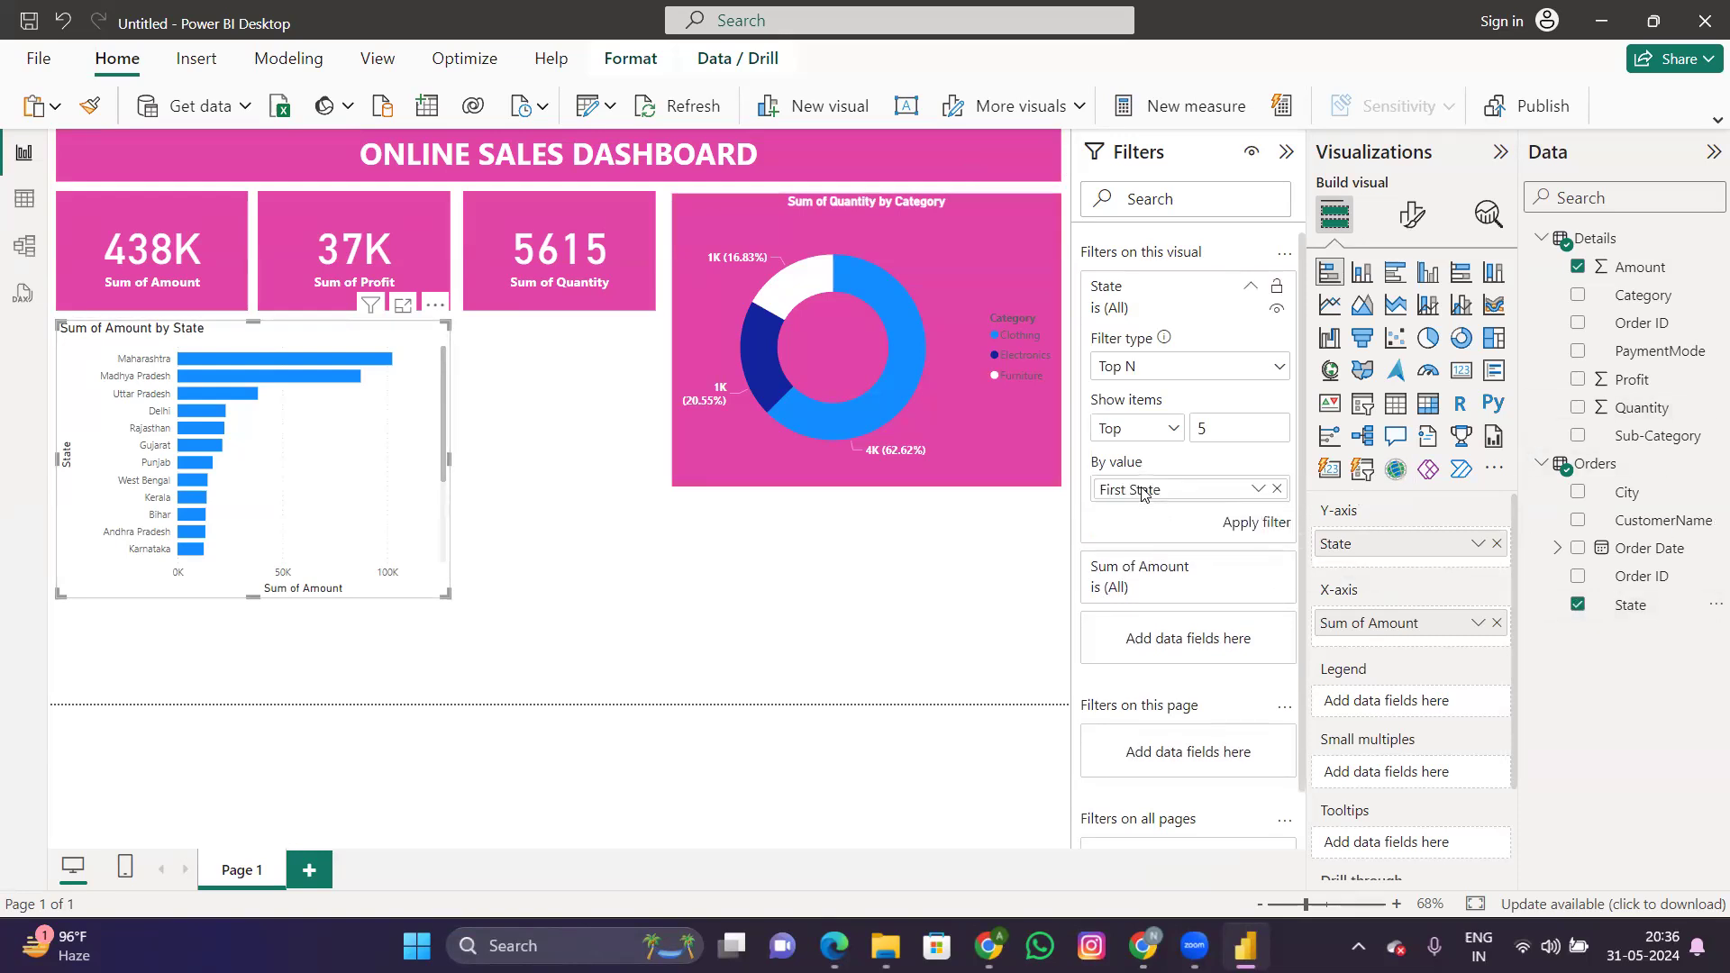
{"action": "left_click", "coordinate": [1266, 530]}
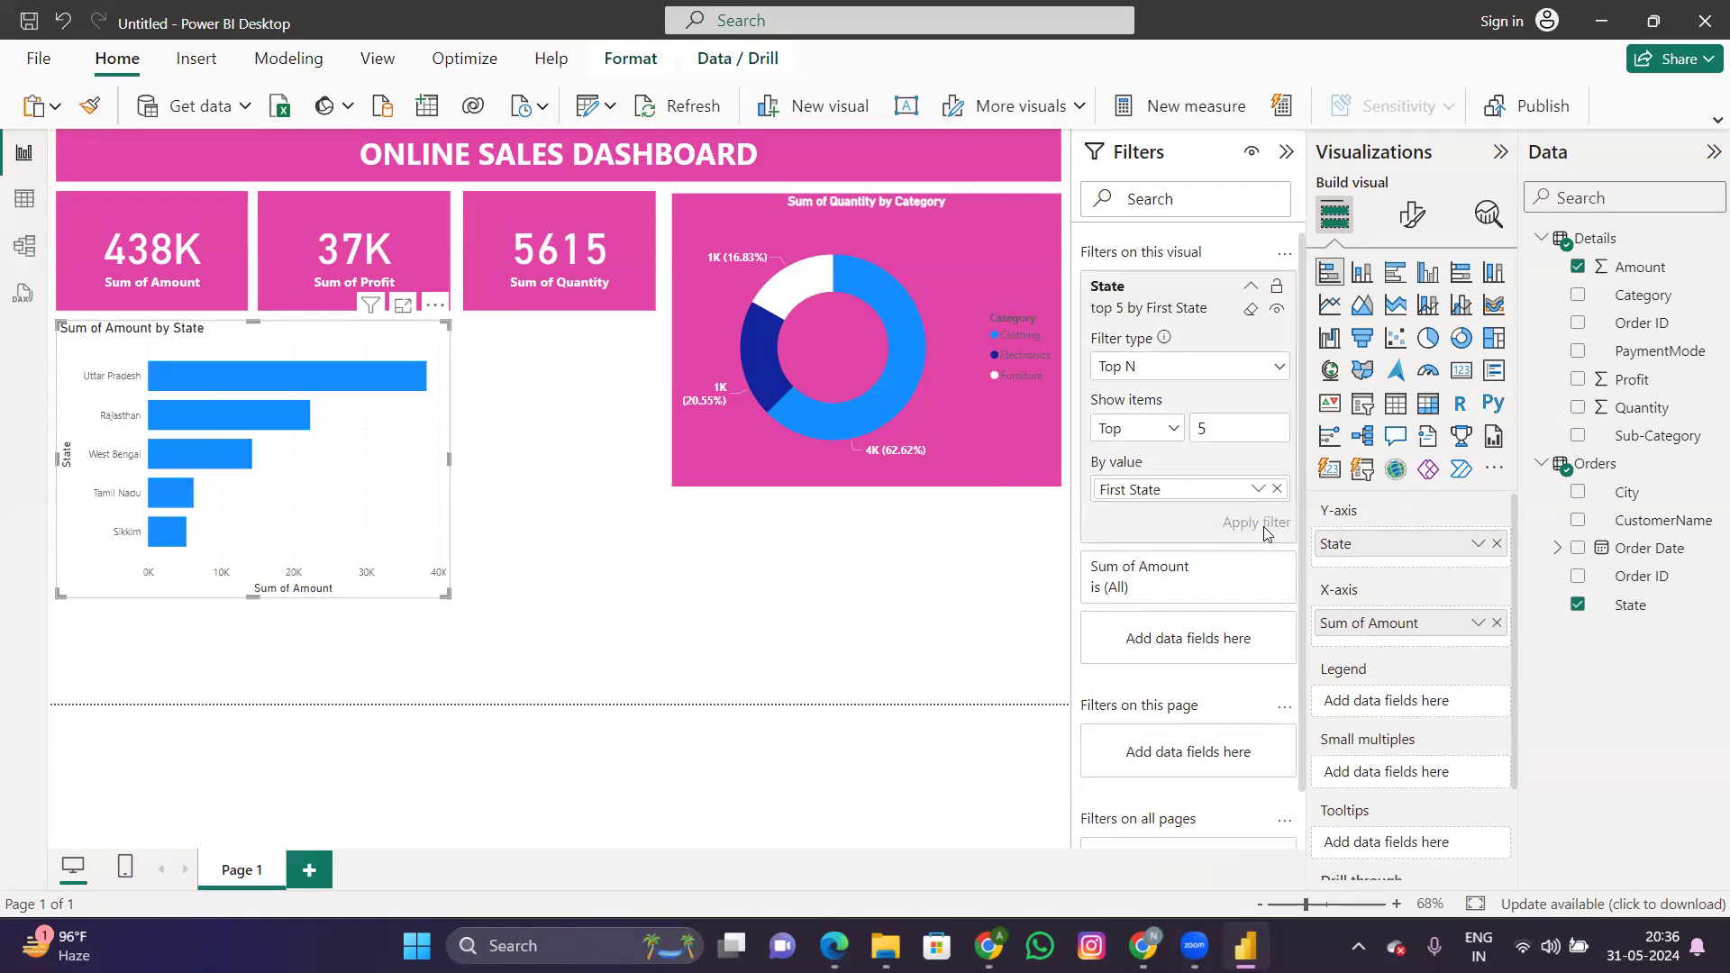
{"action": "left_click", "coordinate": [573, 379]}
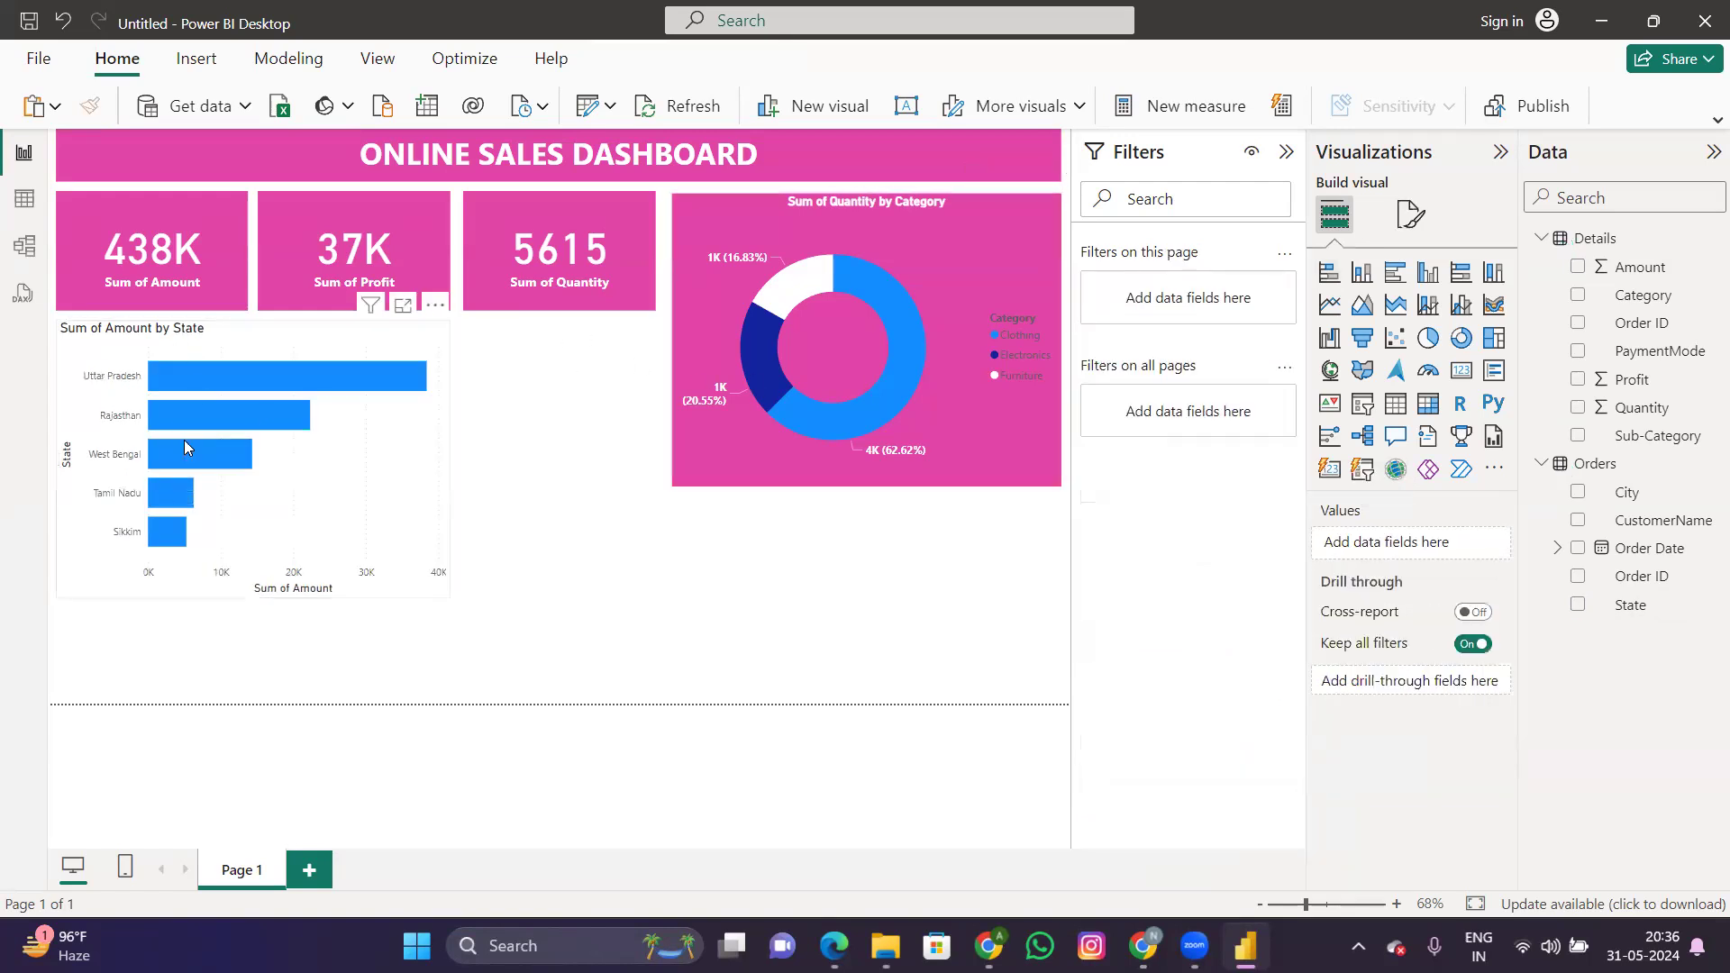
Step: Set the bar chart's background color to the theme pink used by the KPI cards
{"action": "left_click", "coordinate": [358, 464]}
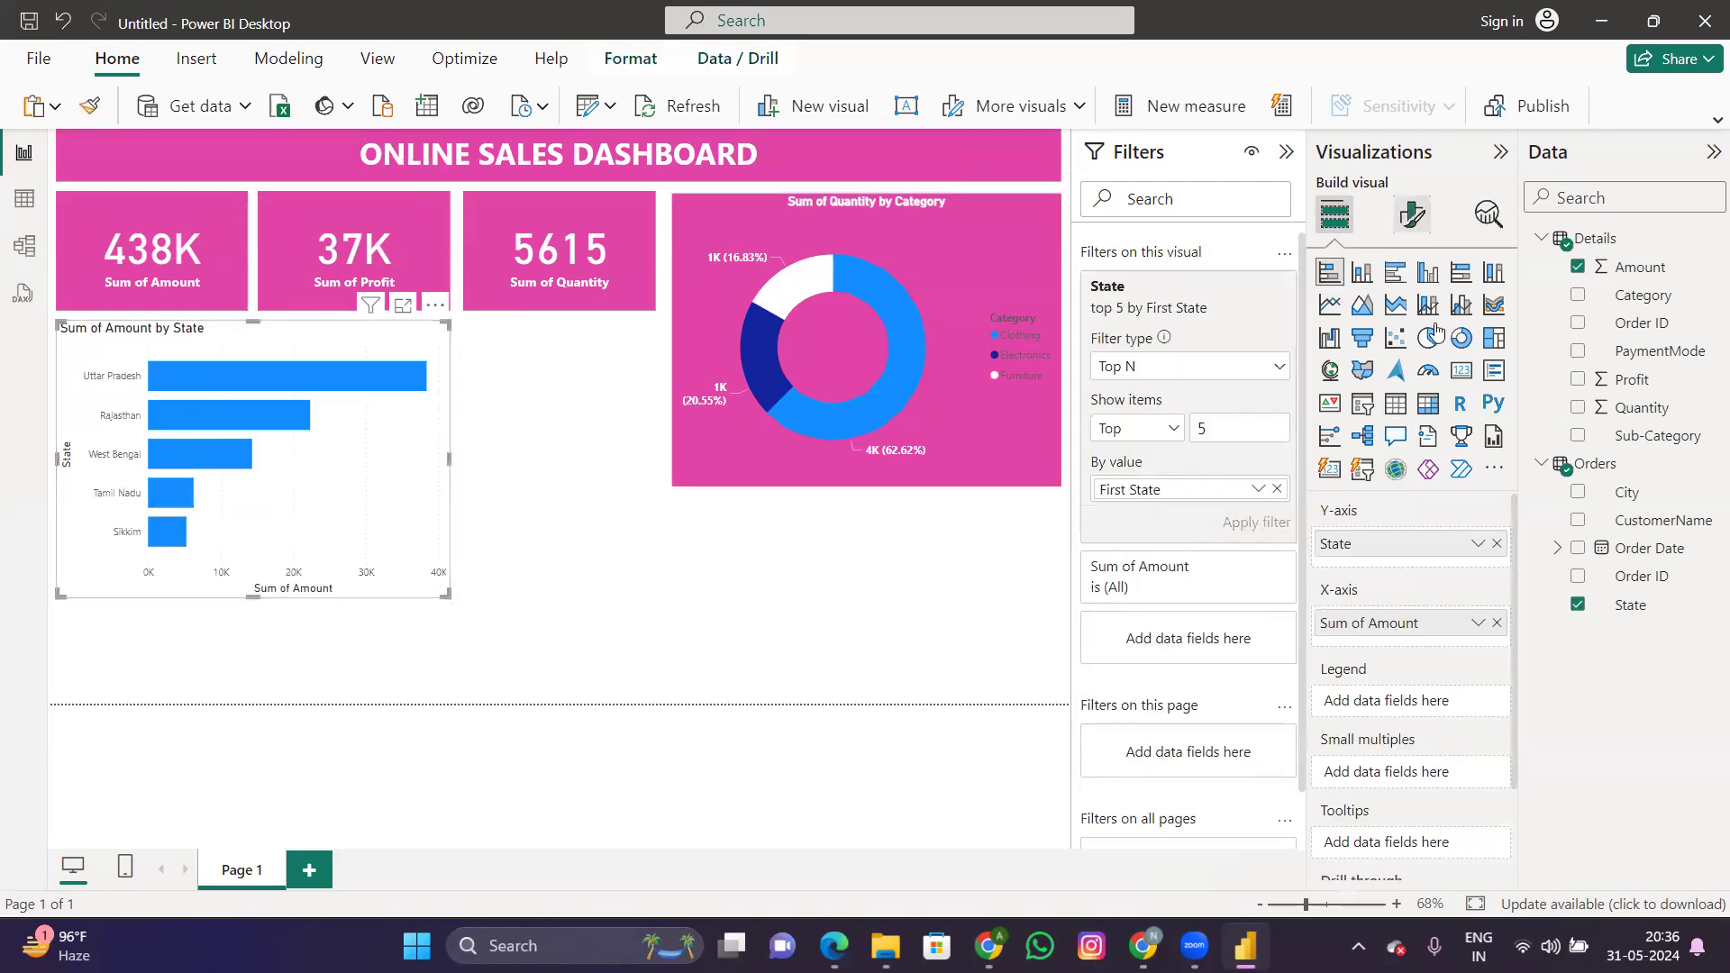
{"action": "left_click", "coordinate": [1412, 215]}
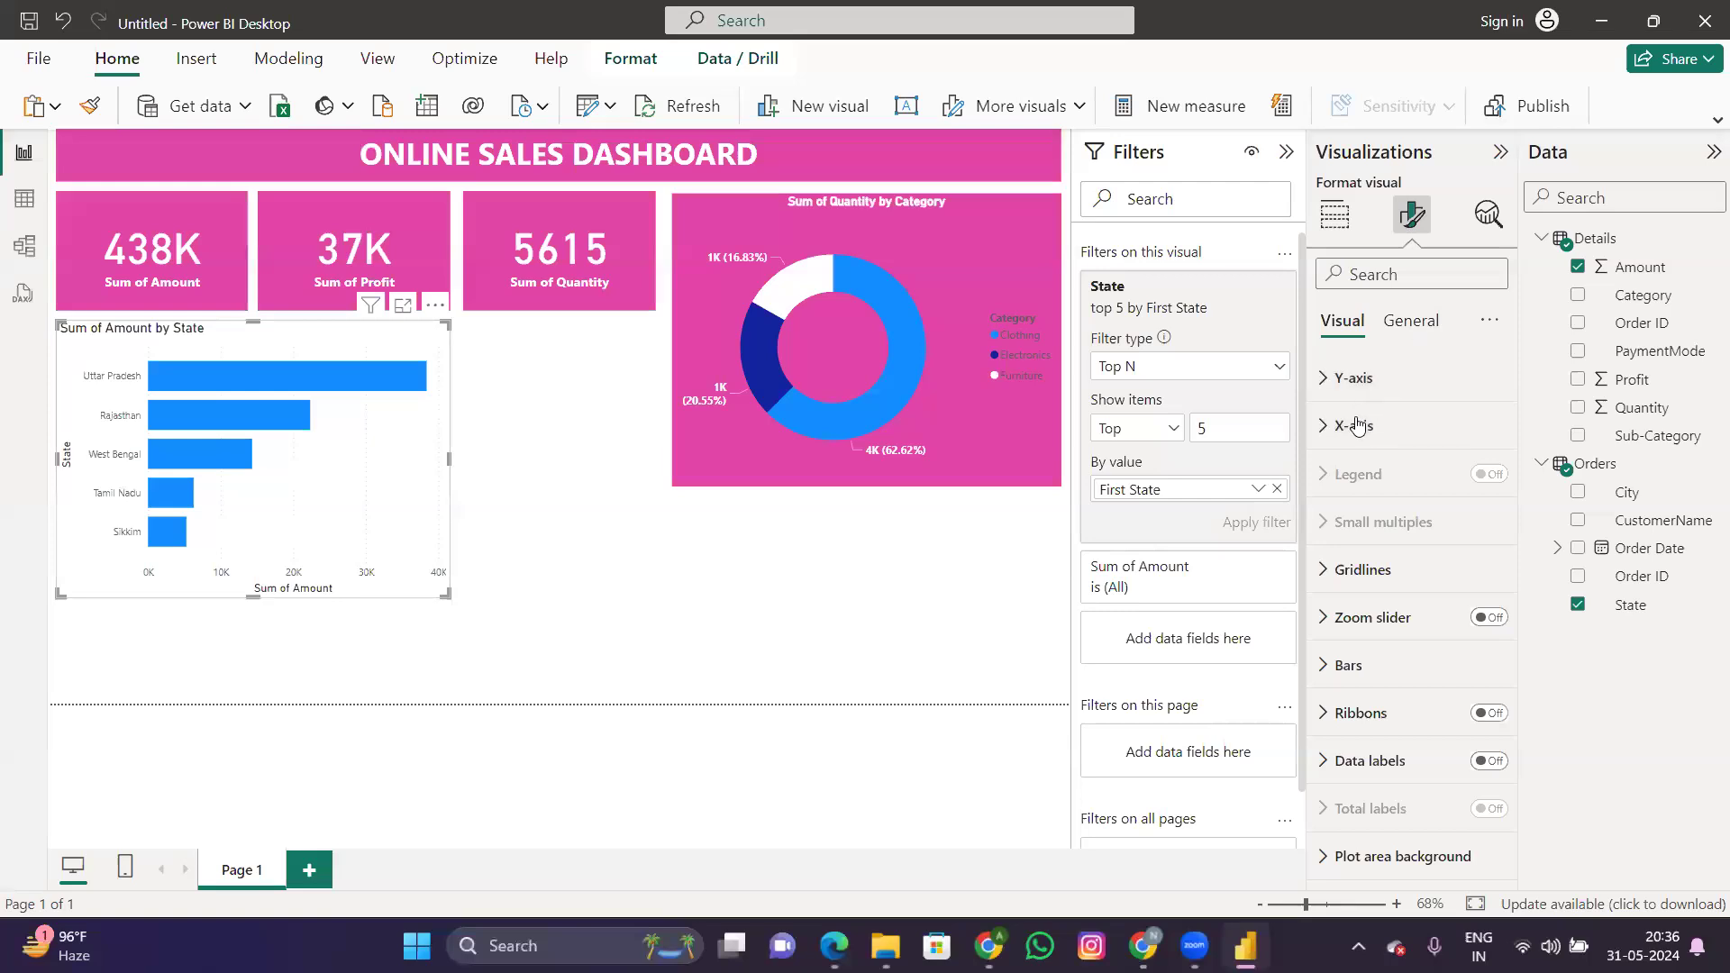
{"action": "left_click", "coordinate": [1411, 321]}
{"action": "left_click", "coordinate": [1349, 425]}
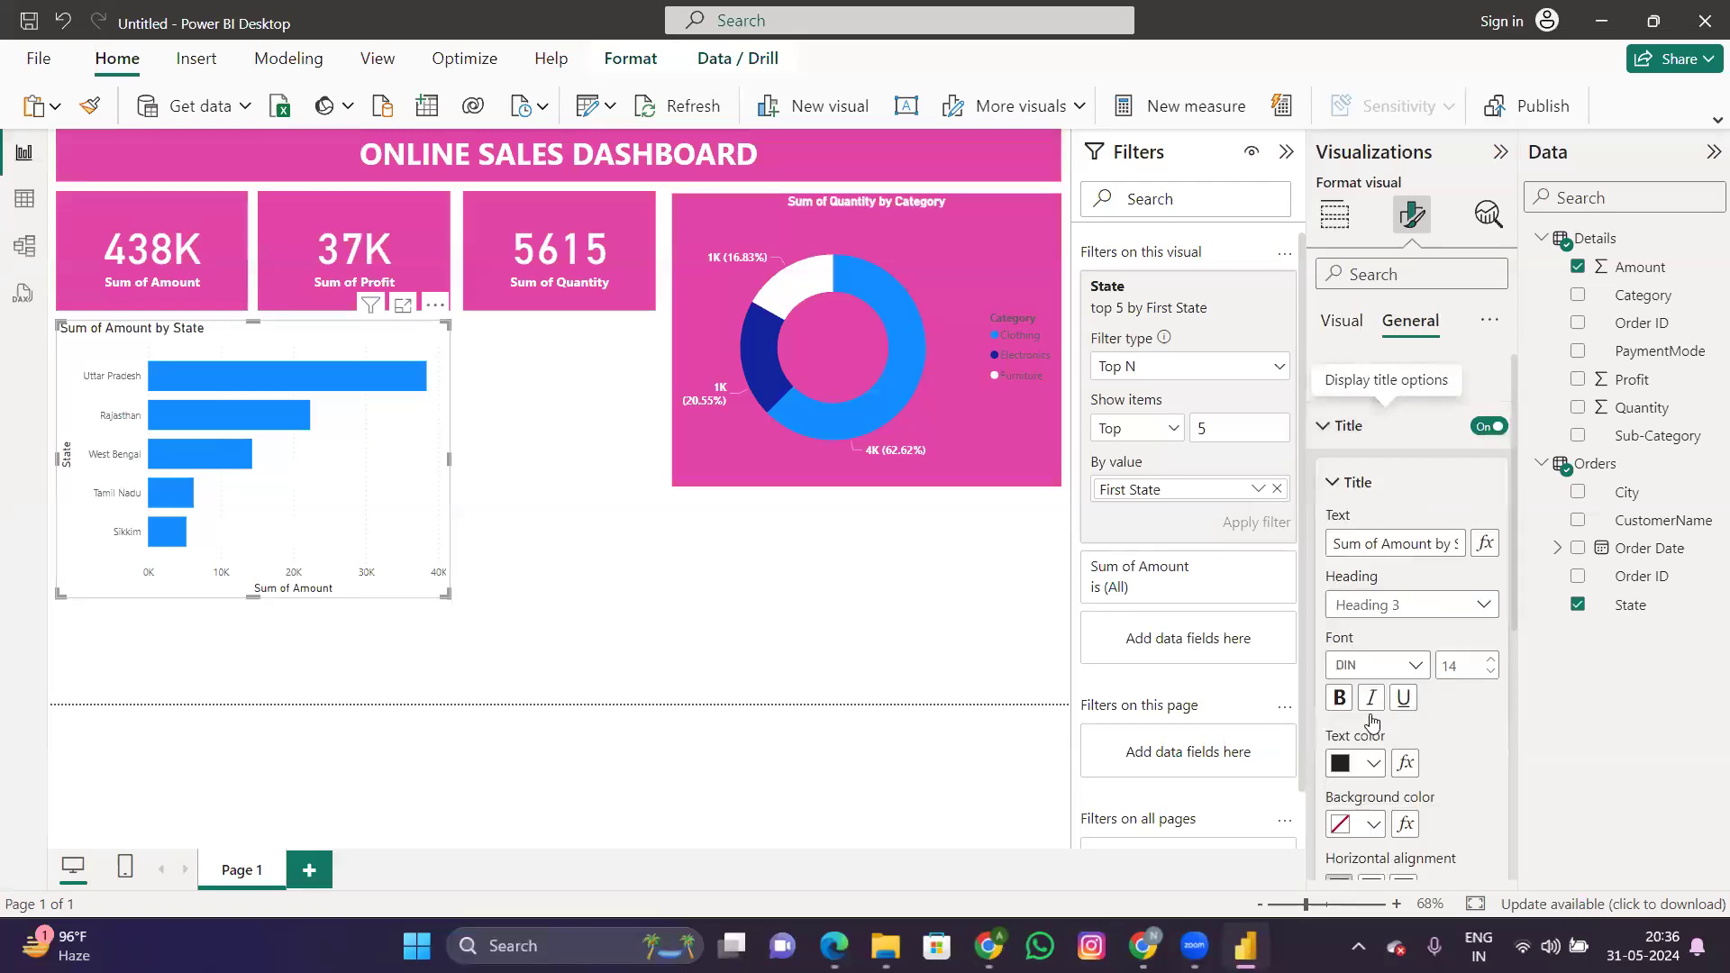
{"action": "left_click", "coordinate": [1361, 768]}
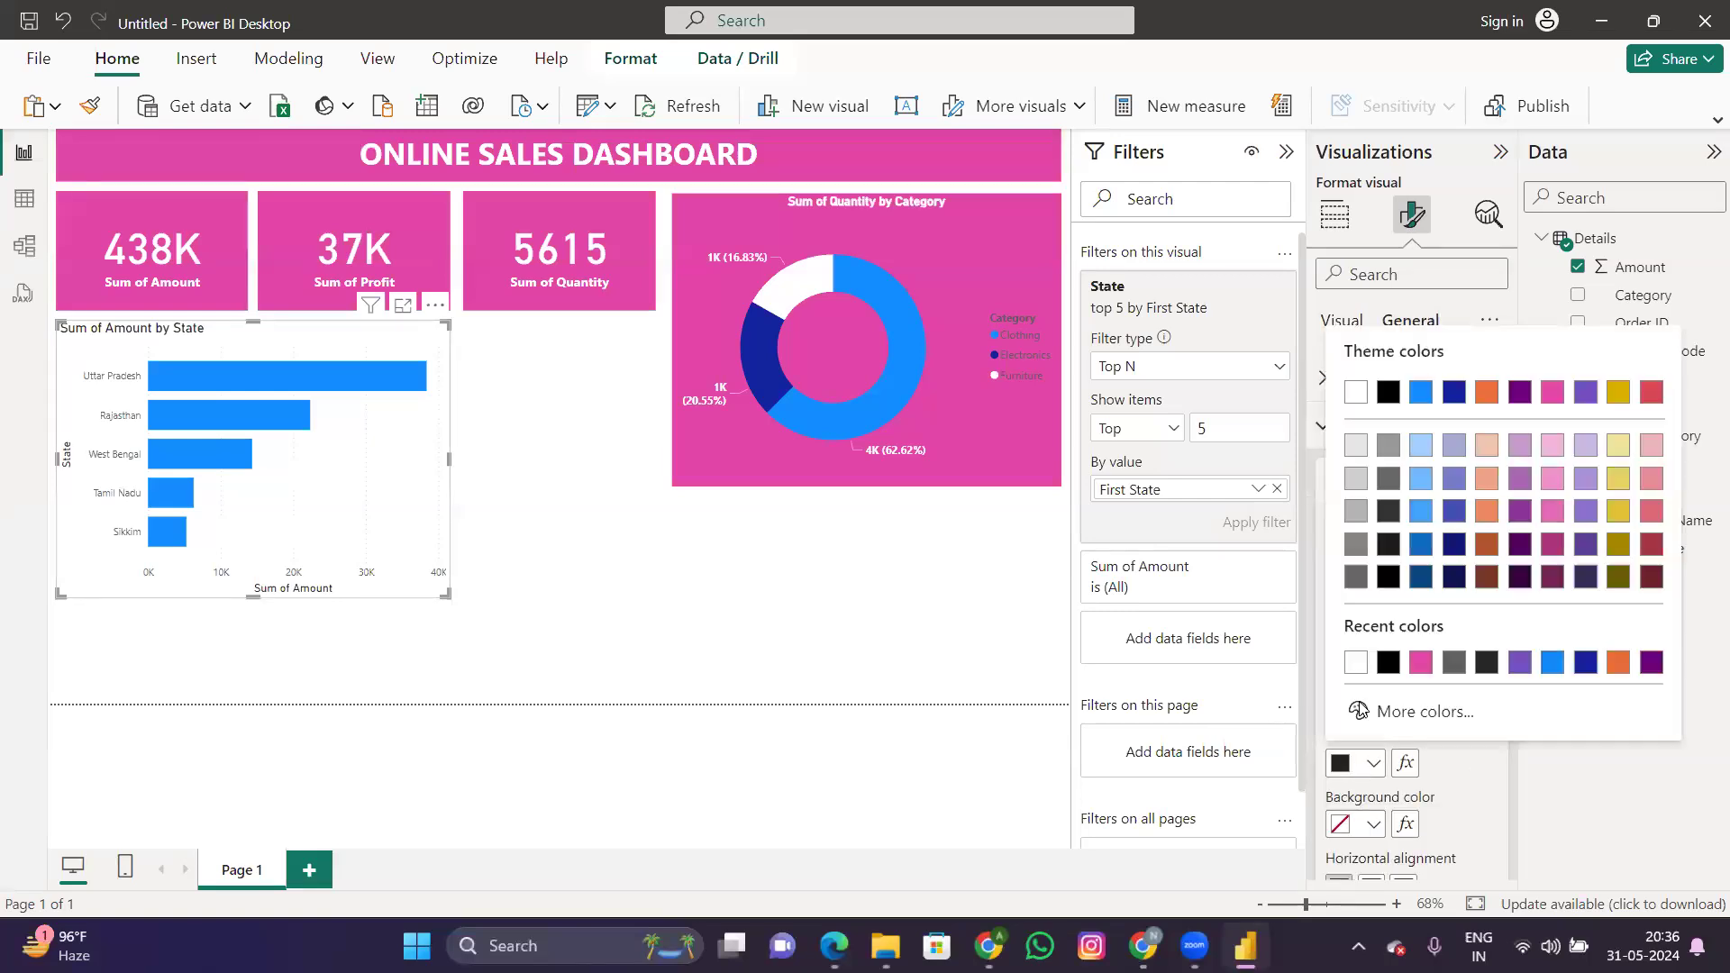
{"action": "left_click", "coordinate": [1389, 320]}
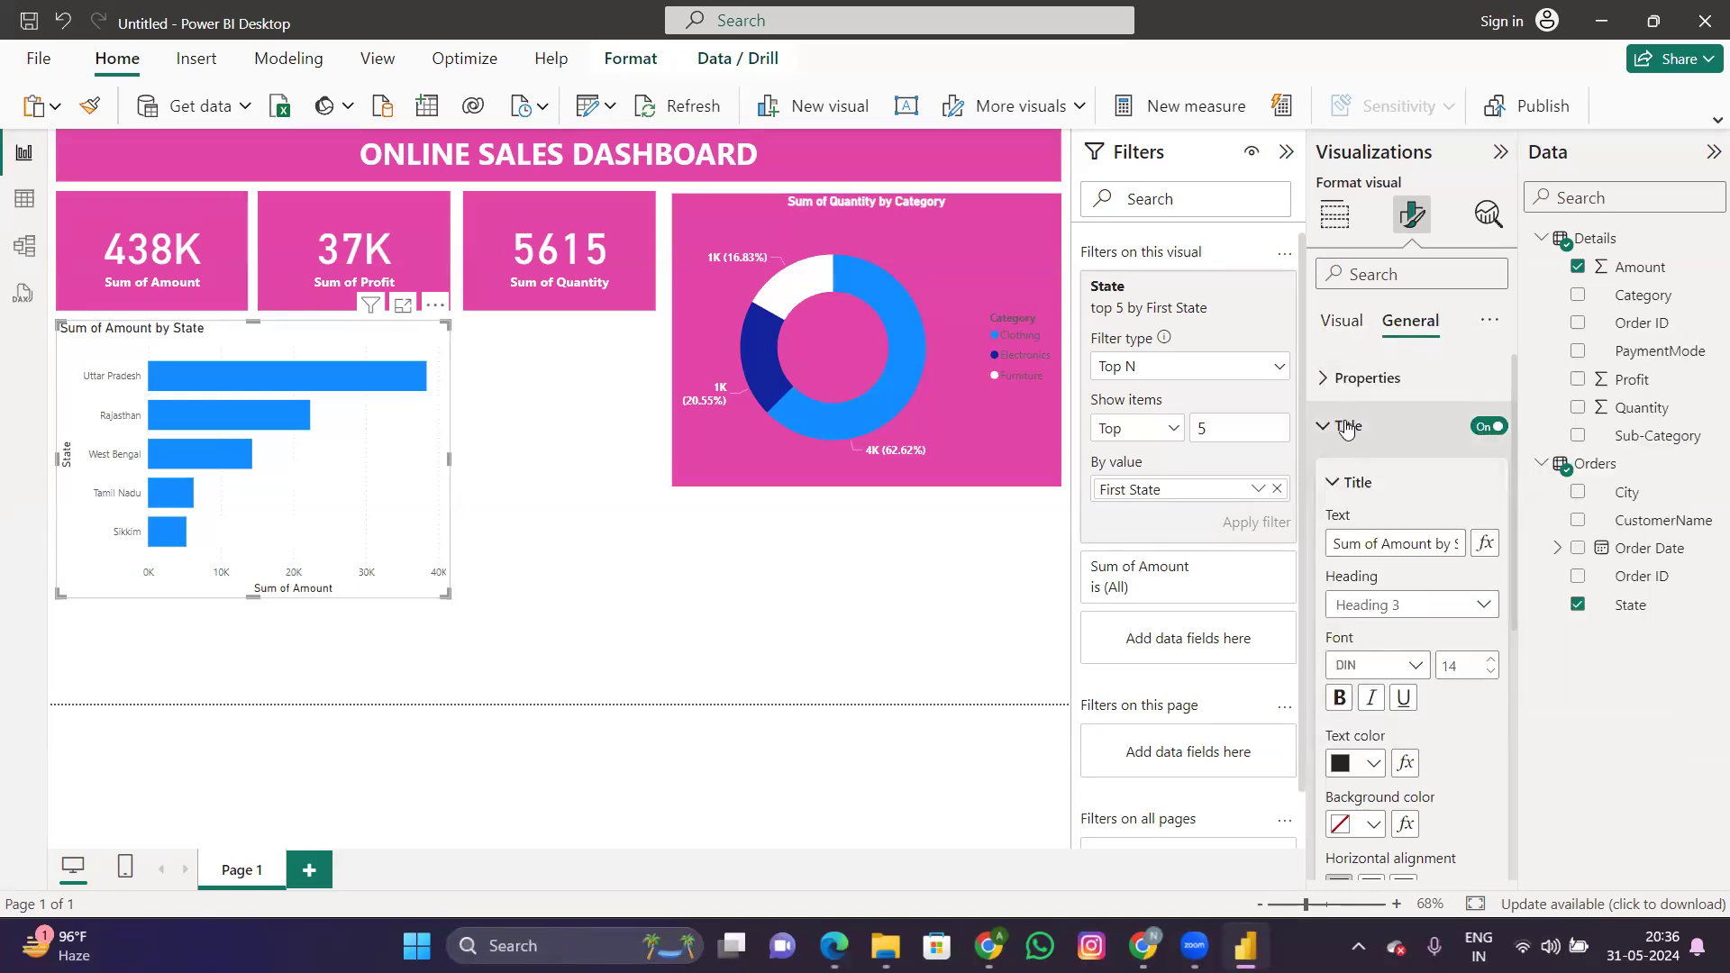
{"action": "left_click", "coordinate": [1374, 426]}
{"action": "left_click", "coordinate": [1377, 474]}
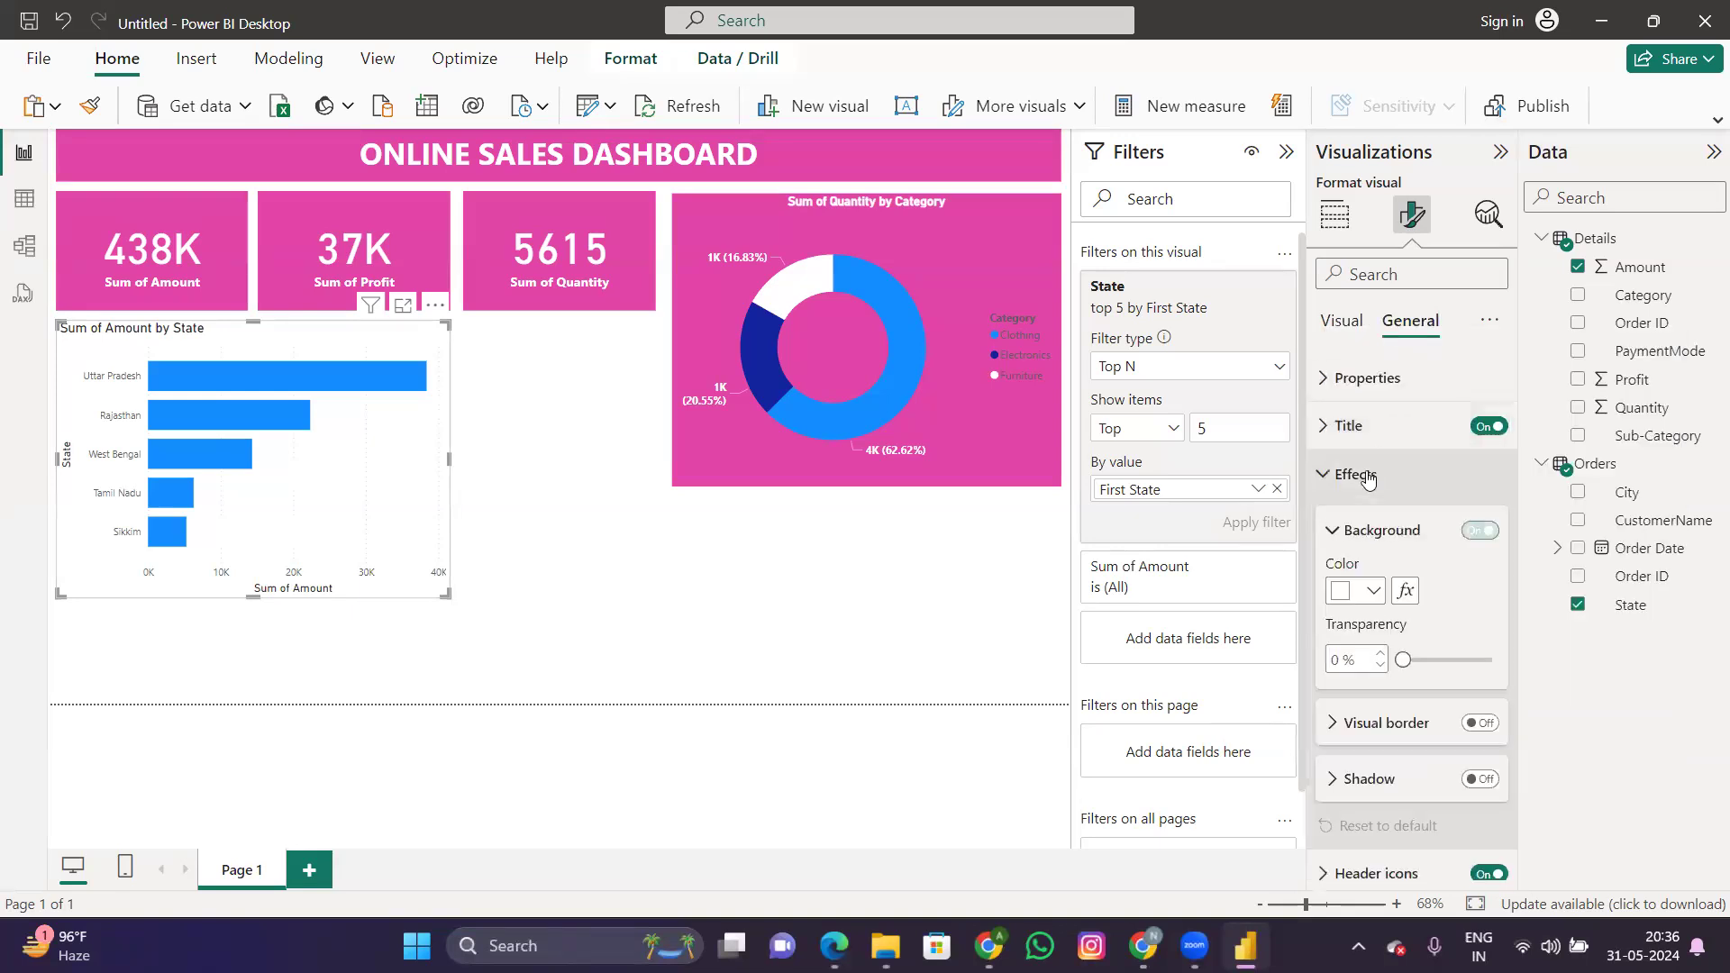
{"action": "left_click", "coordinate": [1374, 592]}
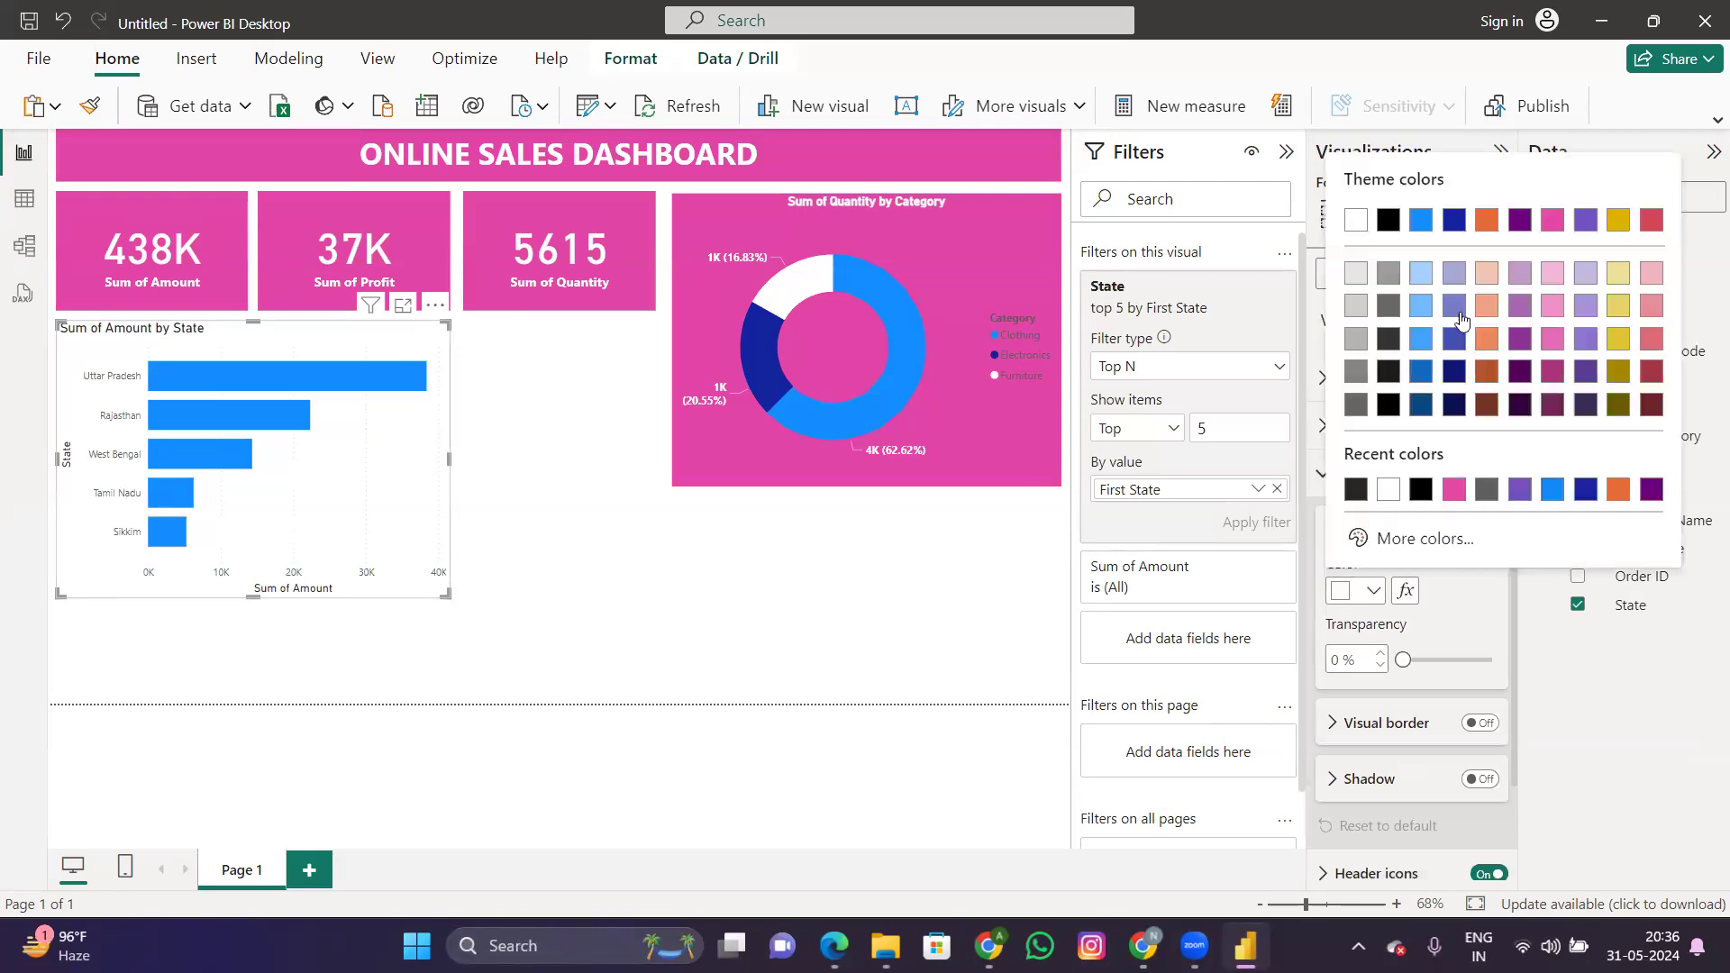
{"action": "left_click", "coordinate": [1551, 220]}
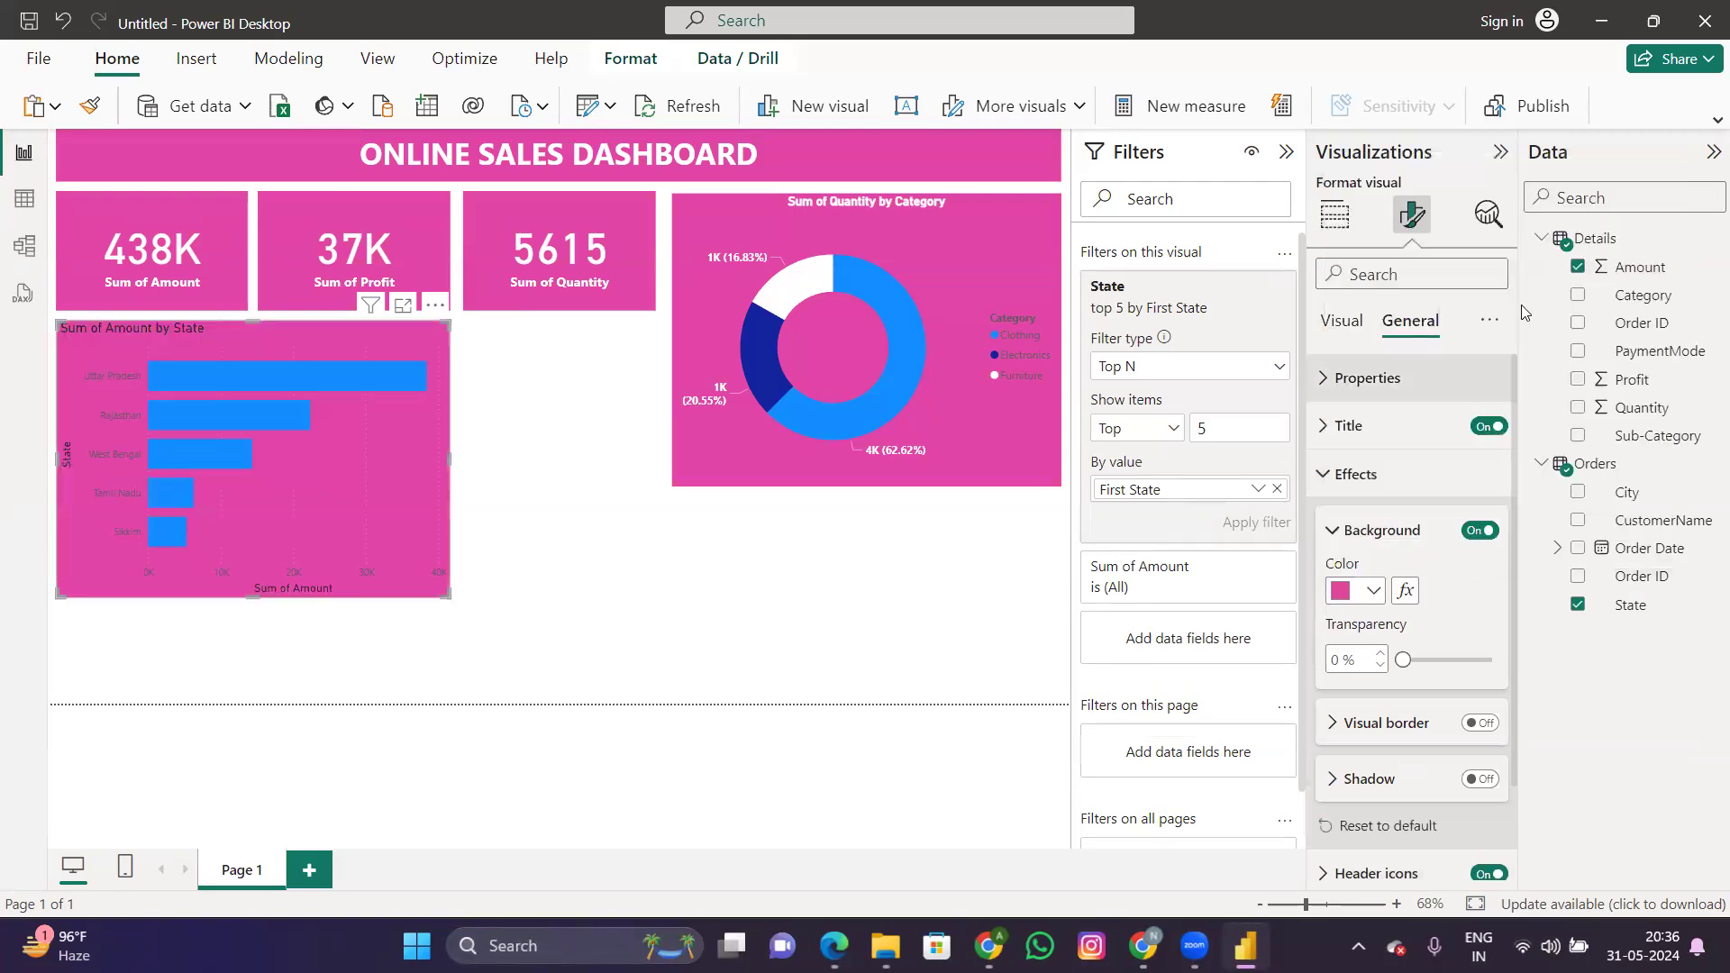
Step: Format the bar chart's title as bold white text at font size 13
{"action": "left_click", "coordinate": [1378, 427]}
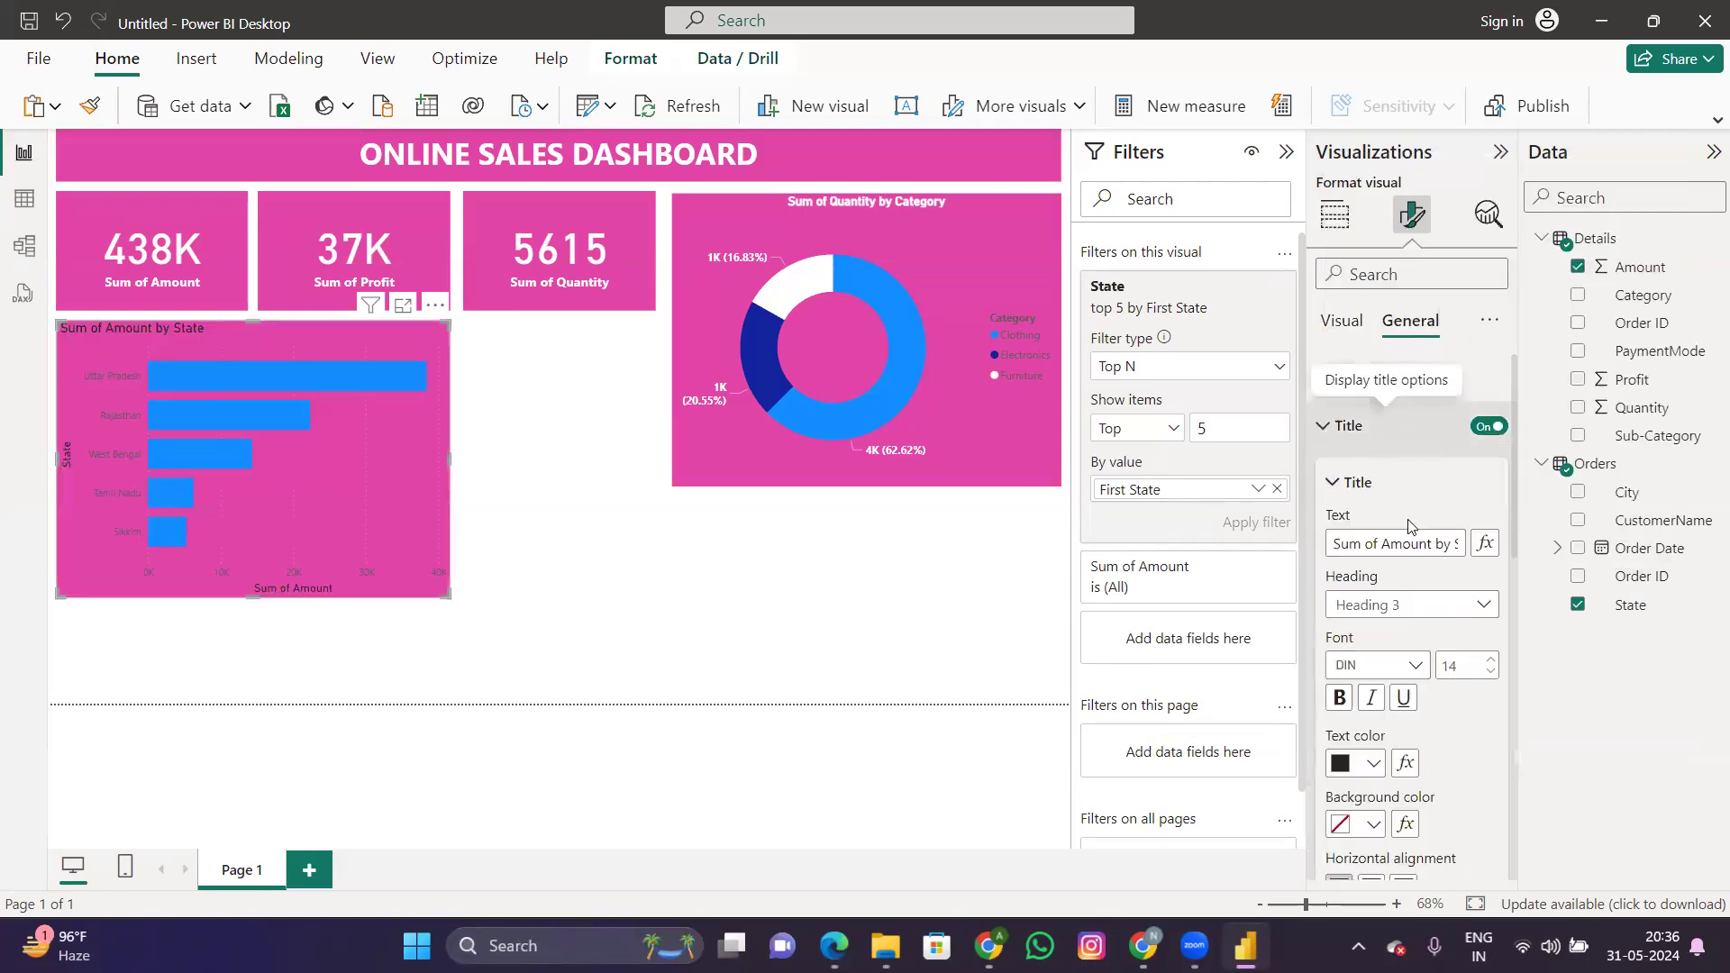
{"action": "left_click", "coordinate": [1373, 763]}
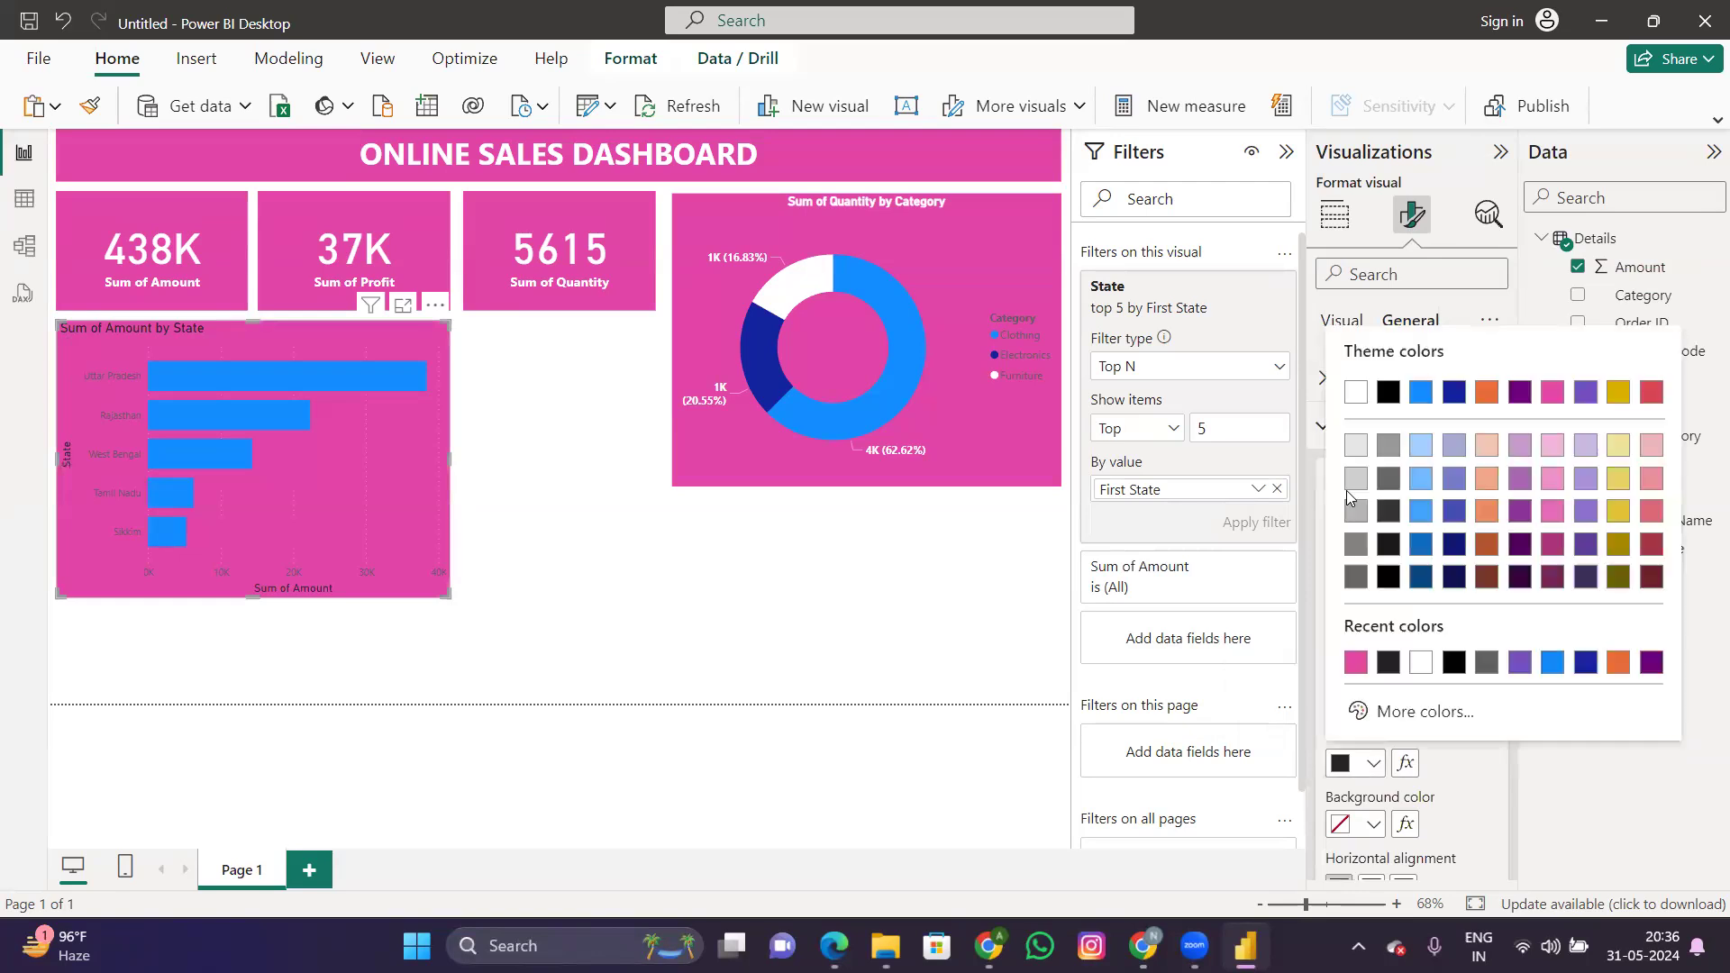
{"action": "left_click", "coordinate": [1354, 394]}
{"action": "left_click", "coordinate": [1340, 694]}
{"action": "left_click", "coordinate": [1492, 672]}
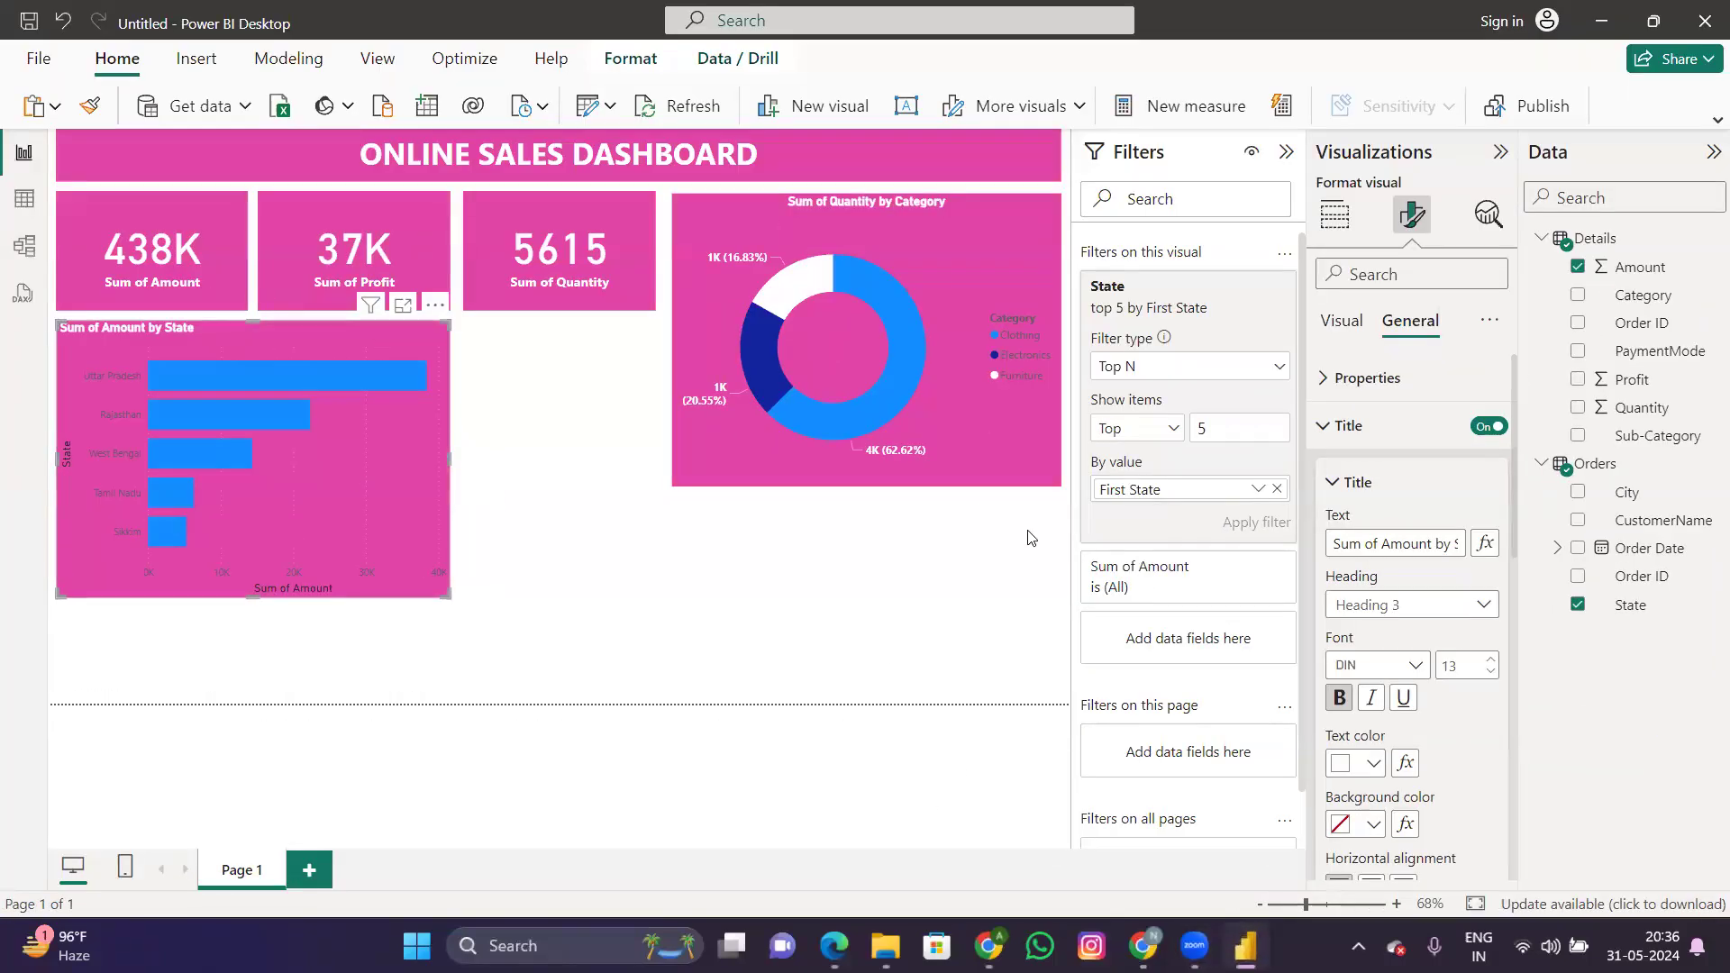
{"action": "left_click", "coordinate": [1353, 391]}
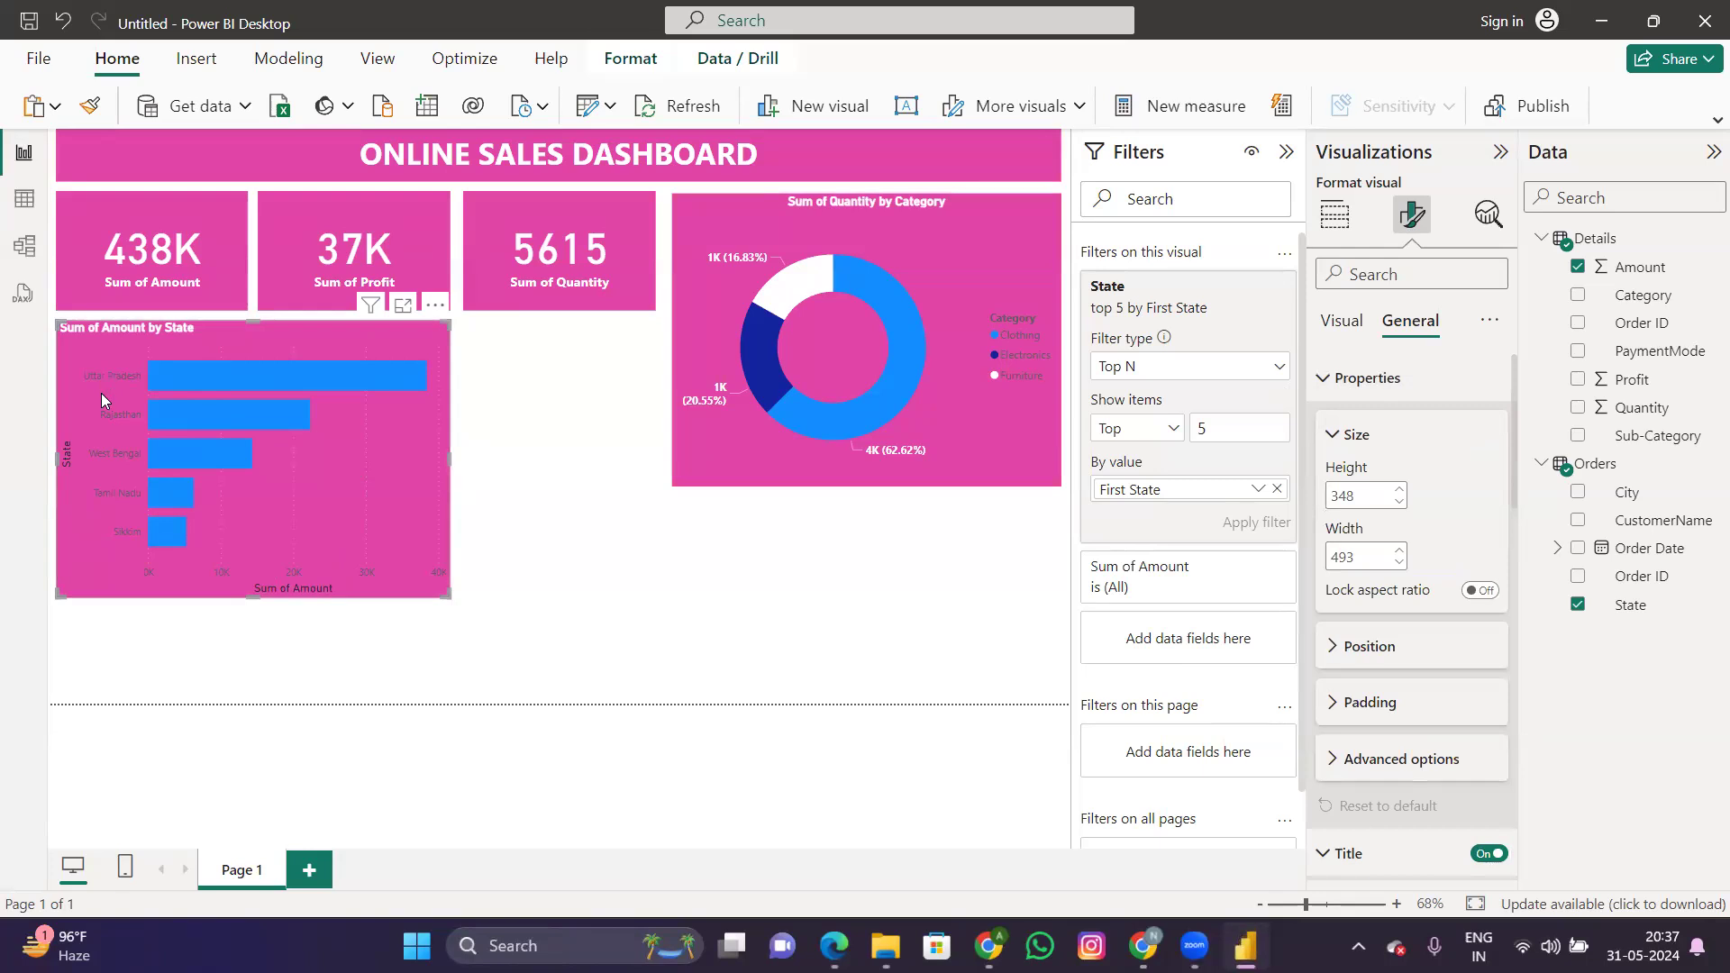
{"action": "left_click", "coordinate": [1350, 436]}
{"action": "left_click", "coordinate": [1348, 380]}
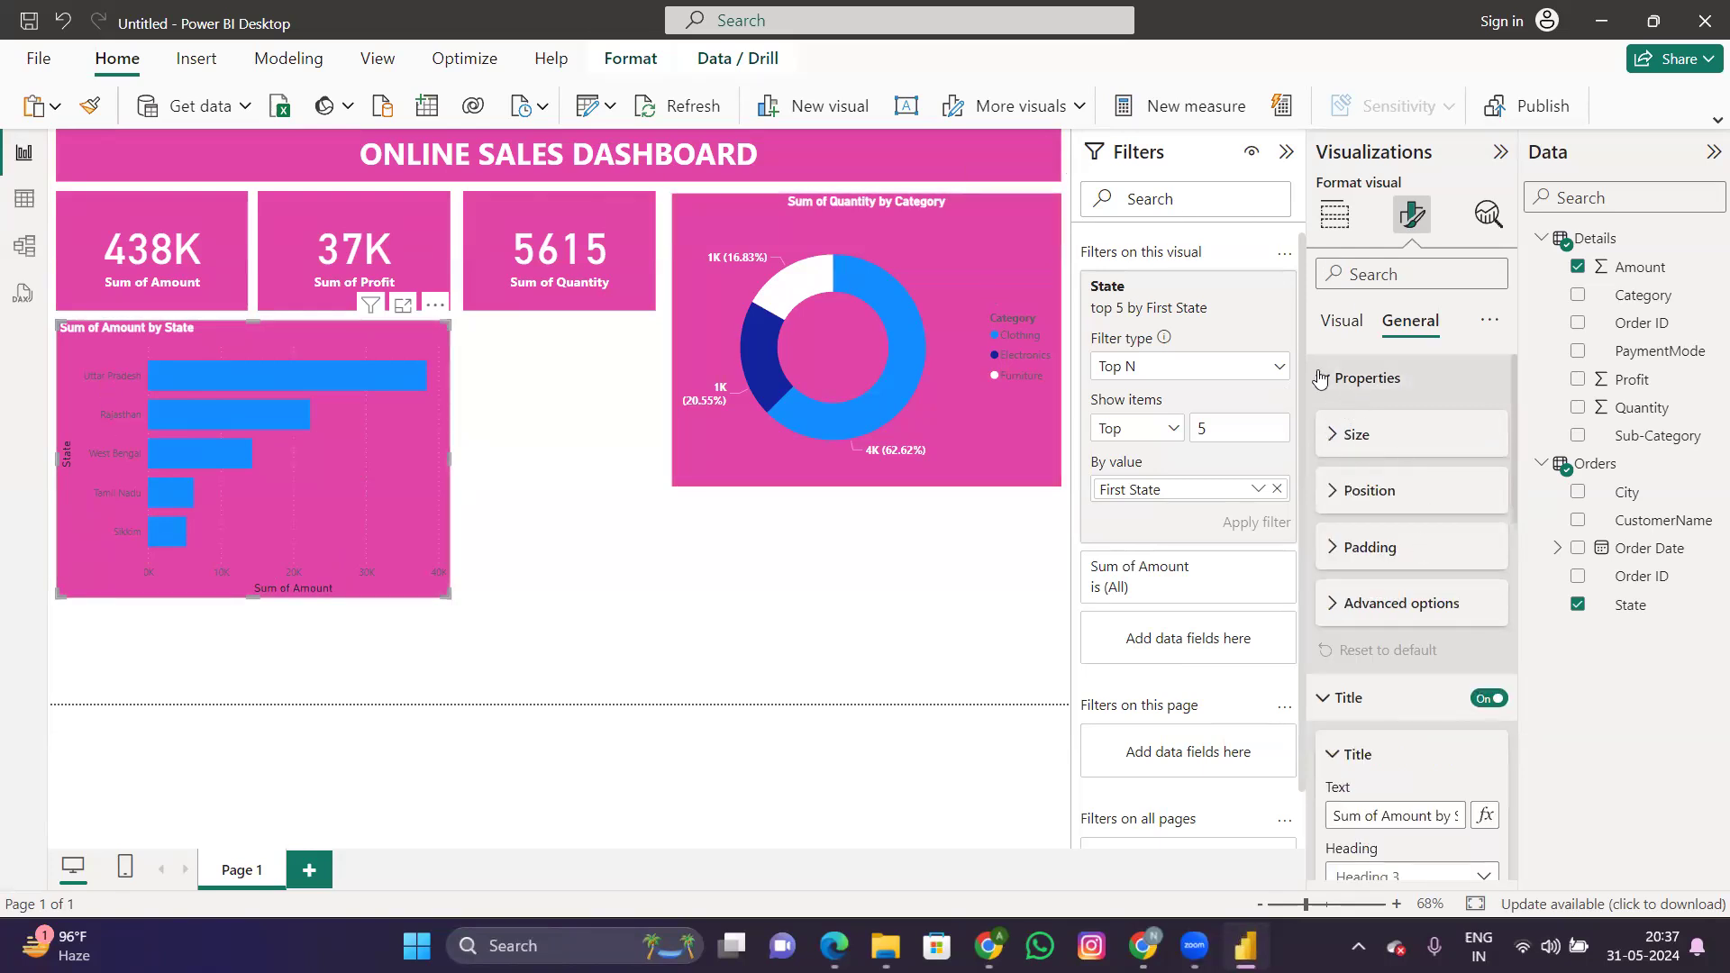
{"action": "left_click", "coordinate": [1358, 483]}
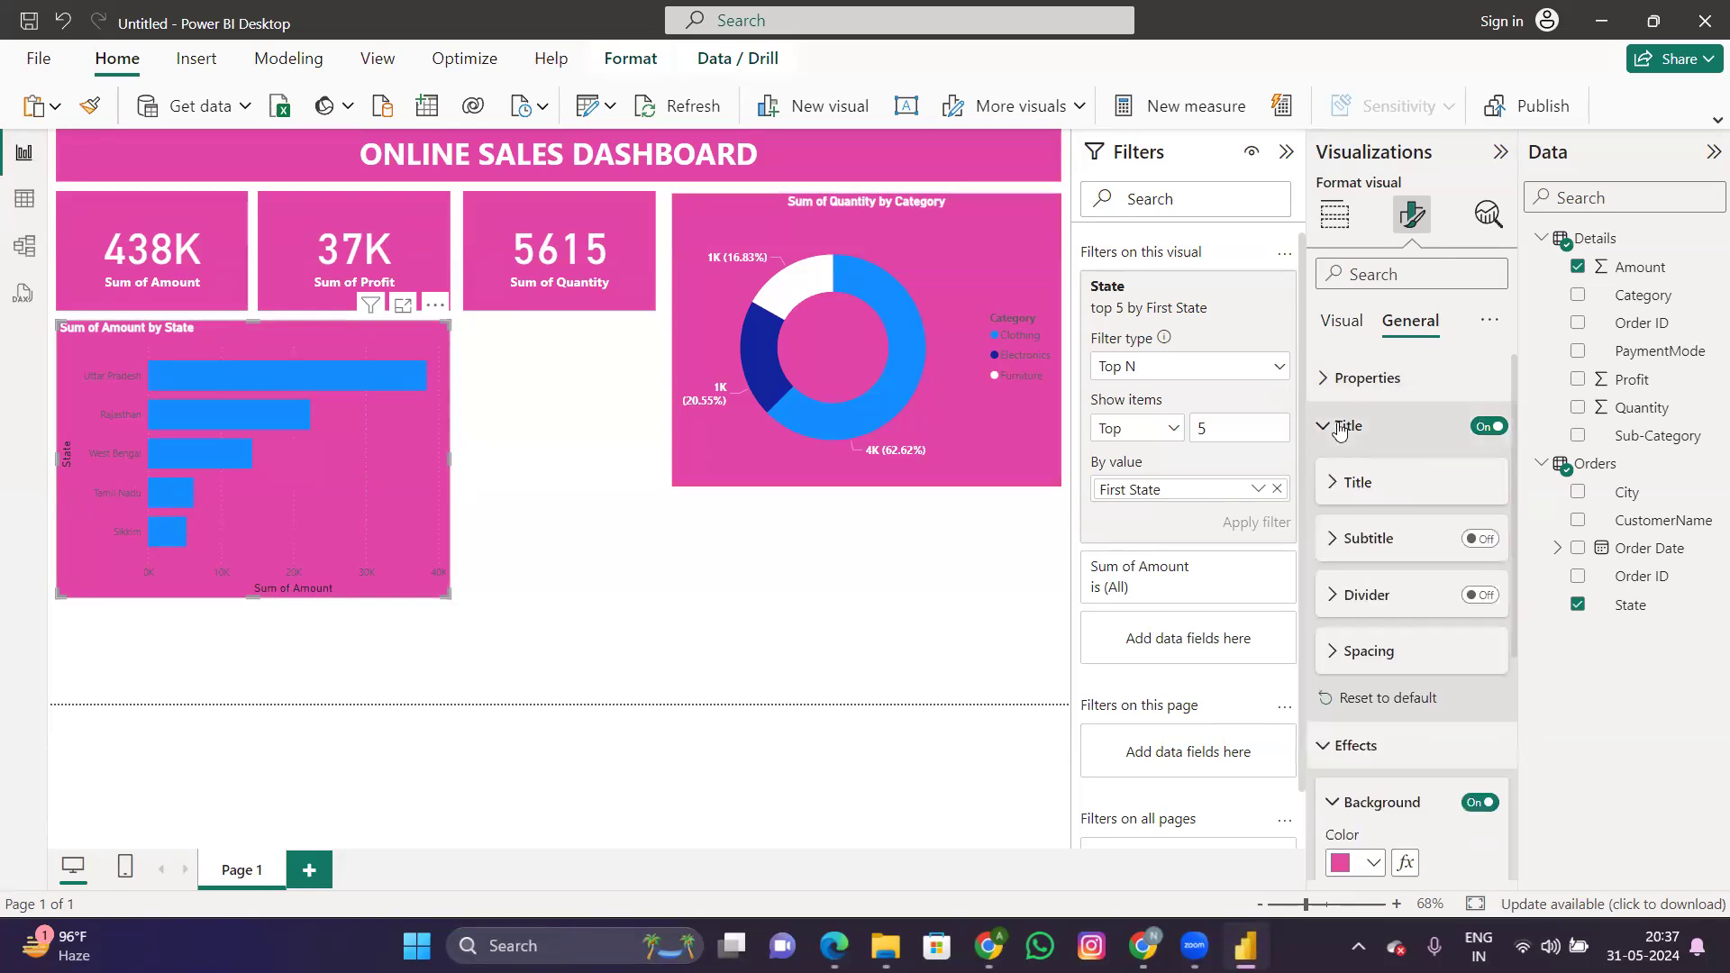
{"action": "left_click", "coordinate": [1339, 431]}
{"action": "left_click", "coordinate": [1348, 473]}
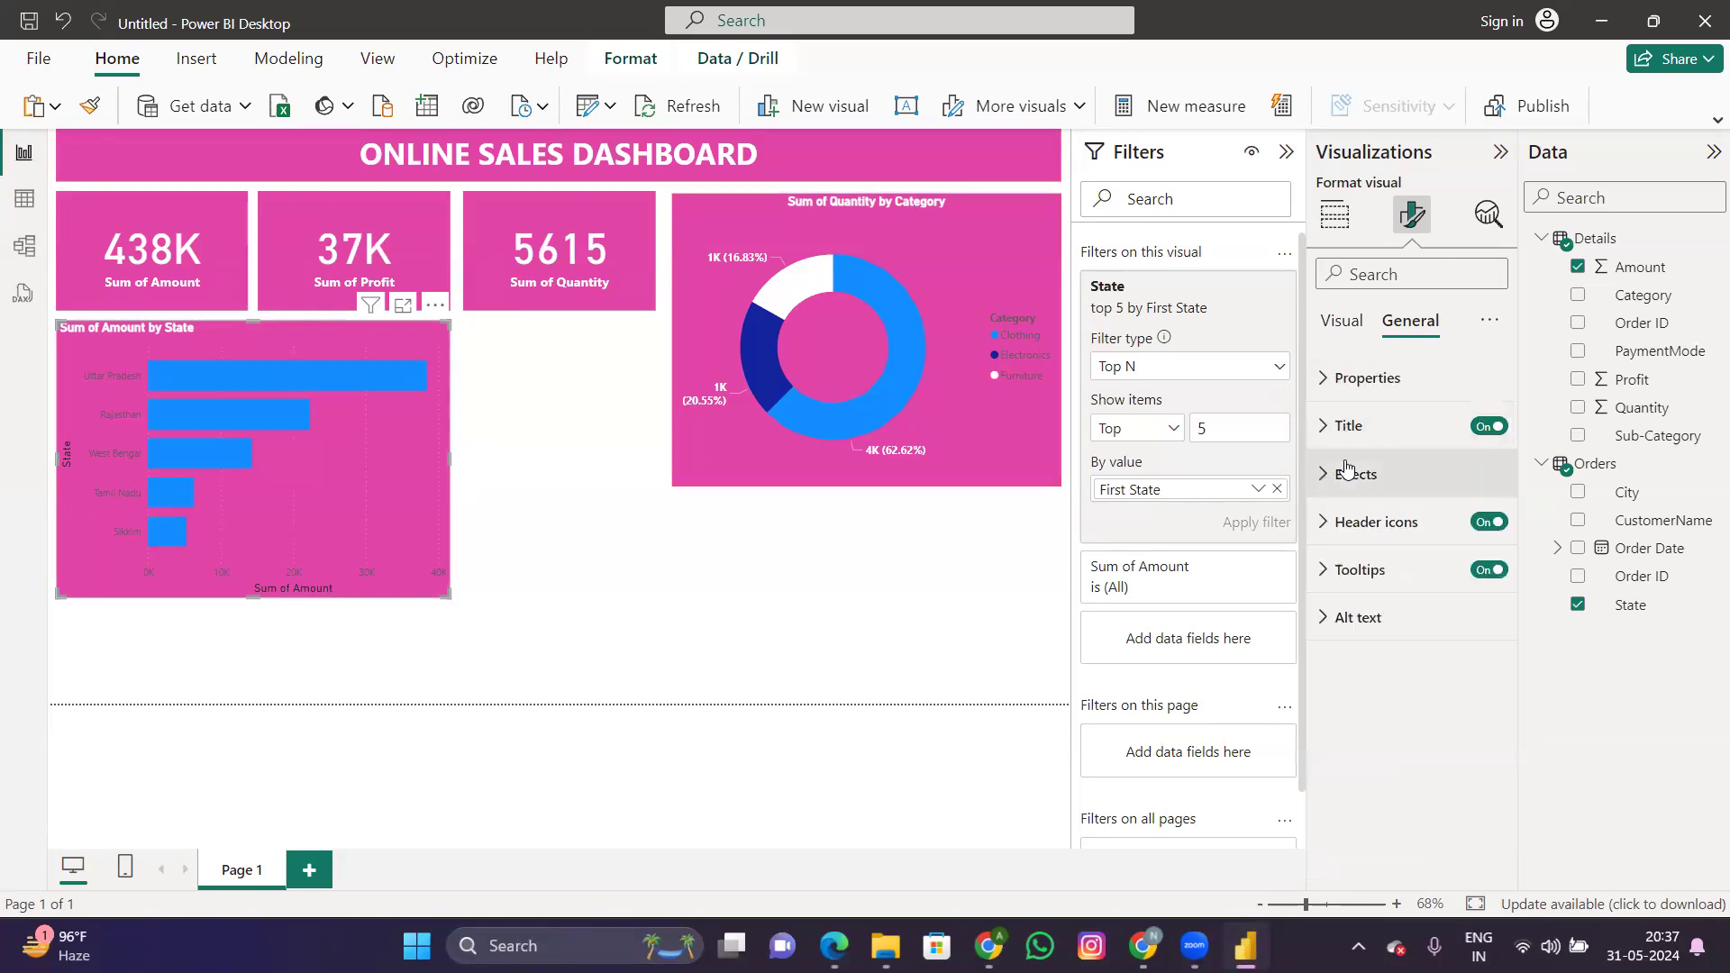
{"action": "left_click", "coordinate": [1351, 530]}
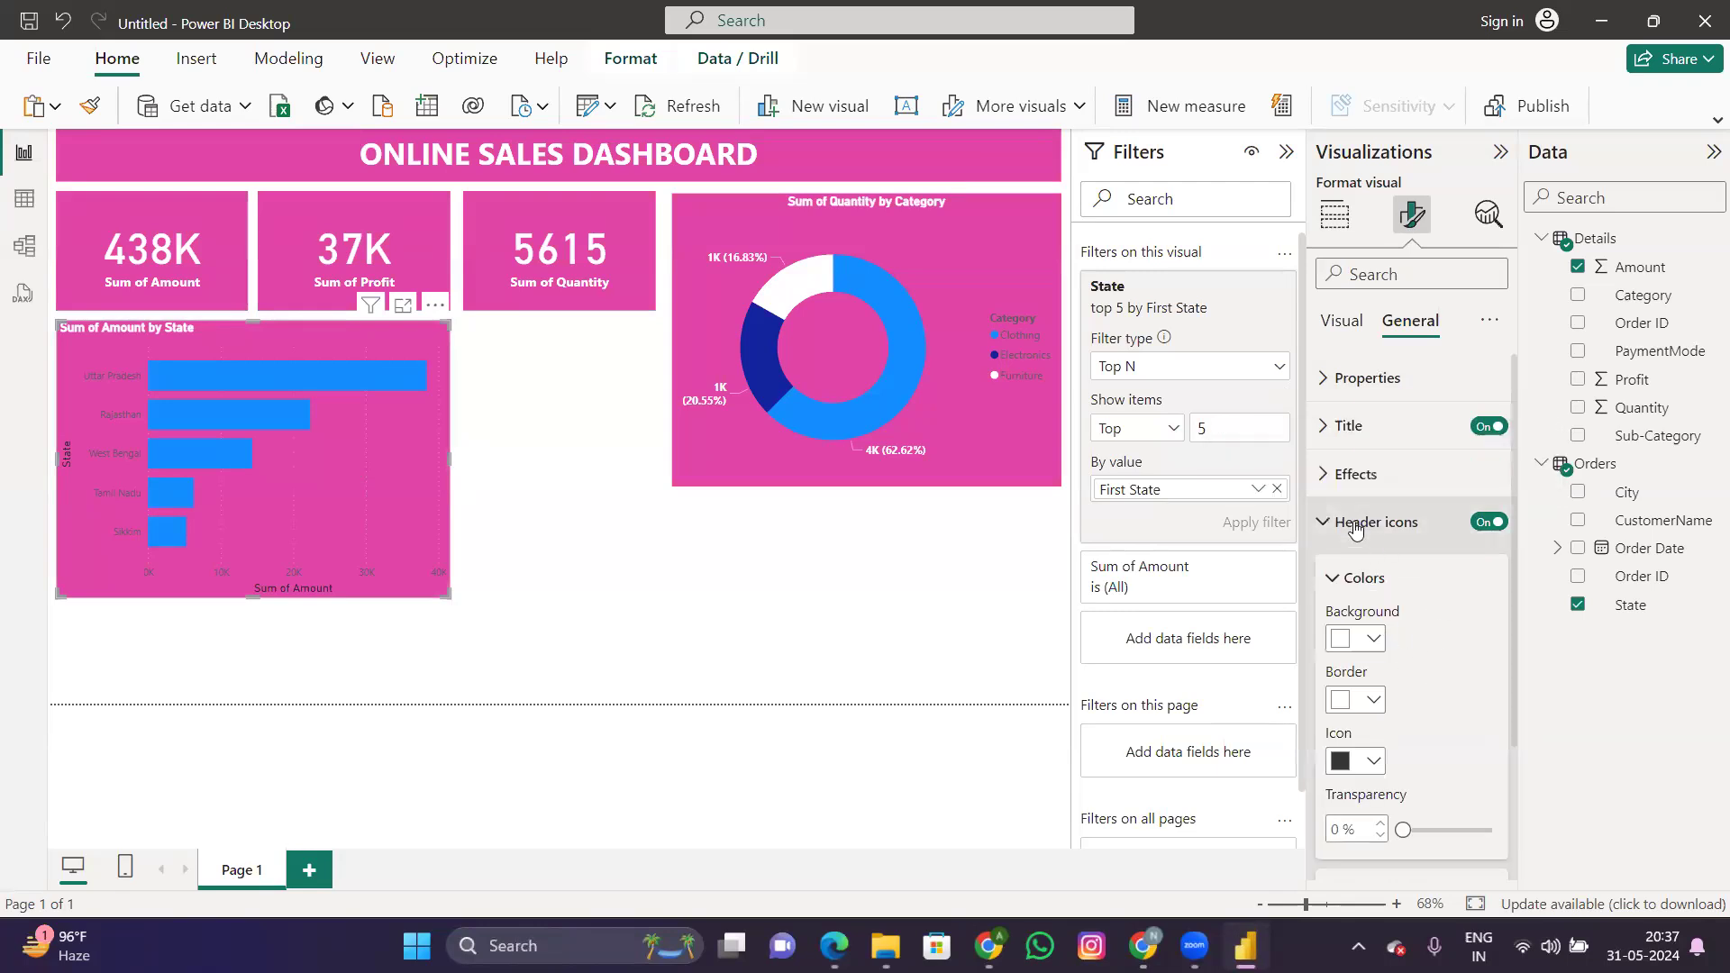
{"action": "left_click", "coordinate": [1354, 531]}
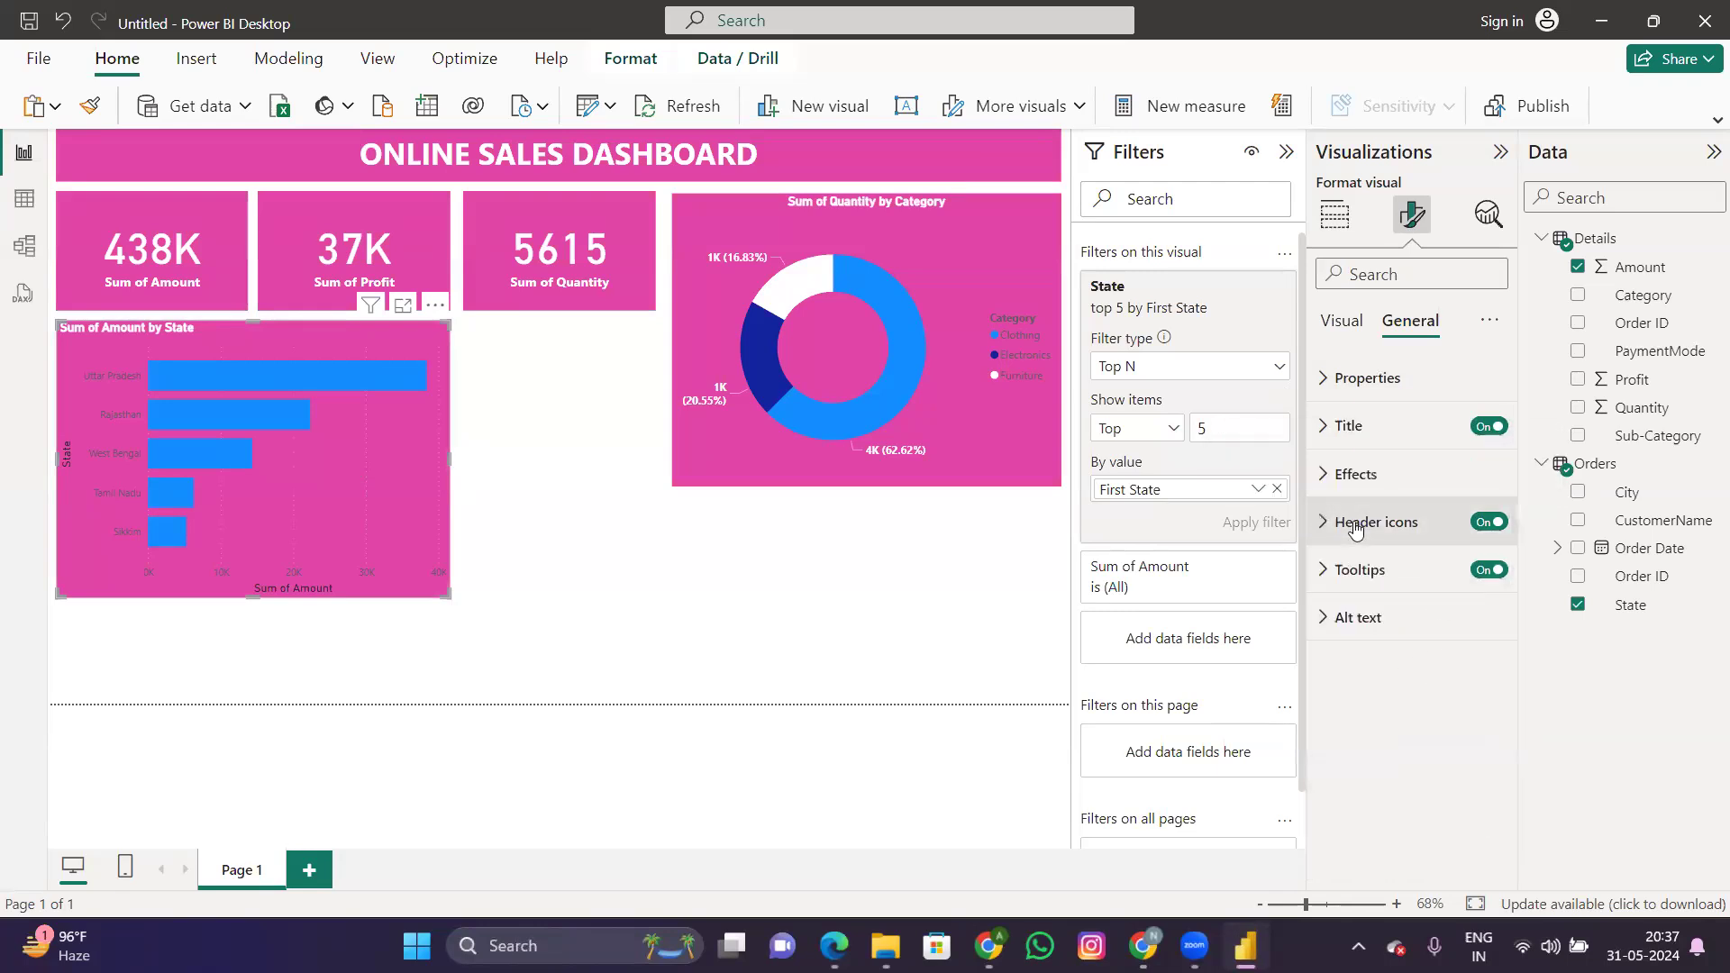
Step: Format the bar chart's Y-axis values as bold white text
{"action": "left_click", "coordinate": [1339, 320]}
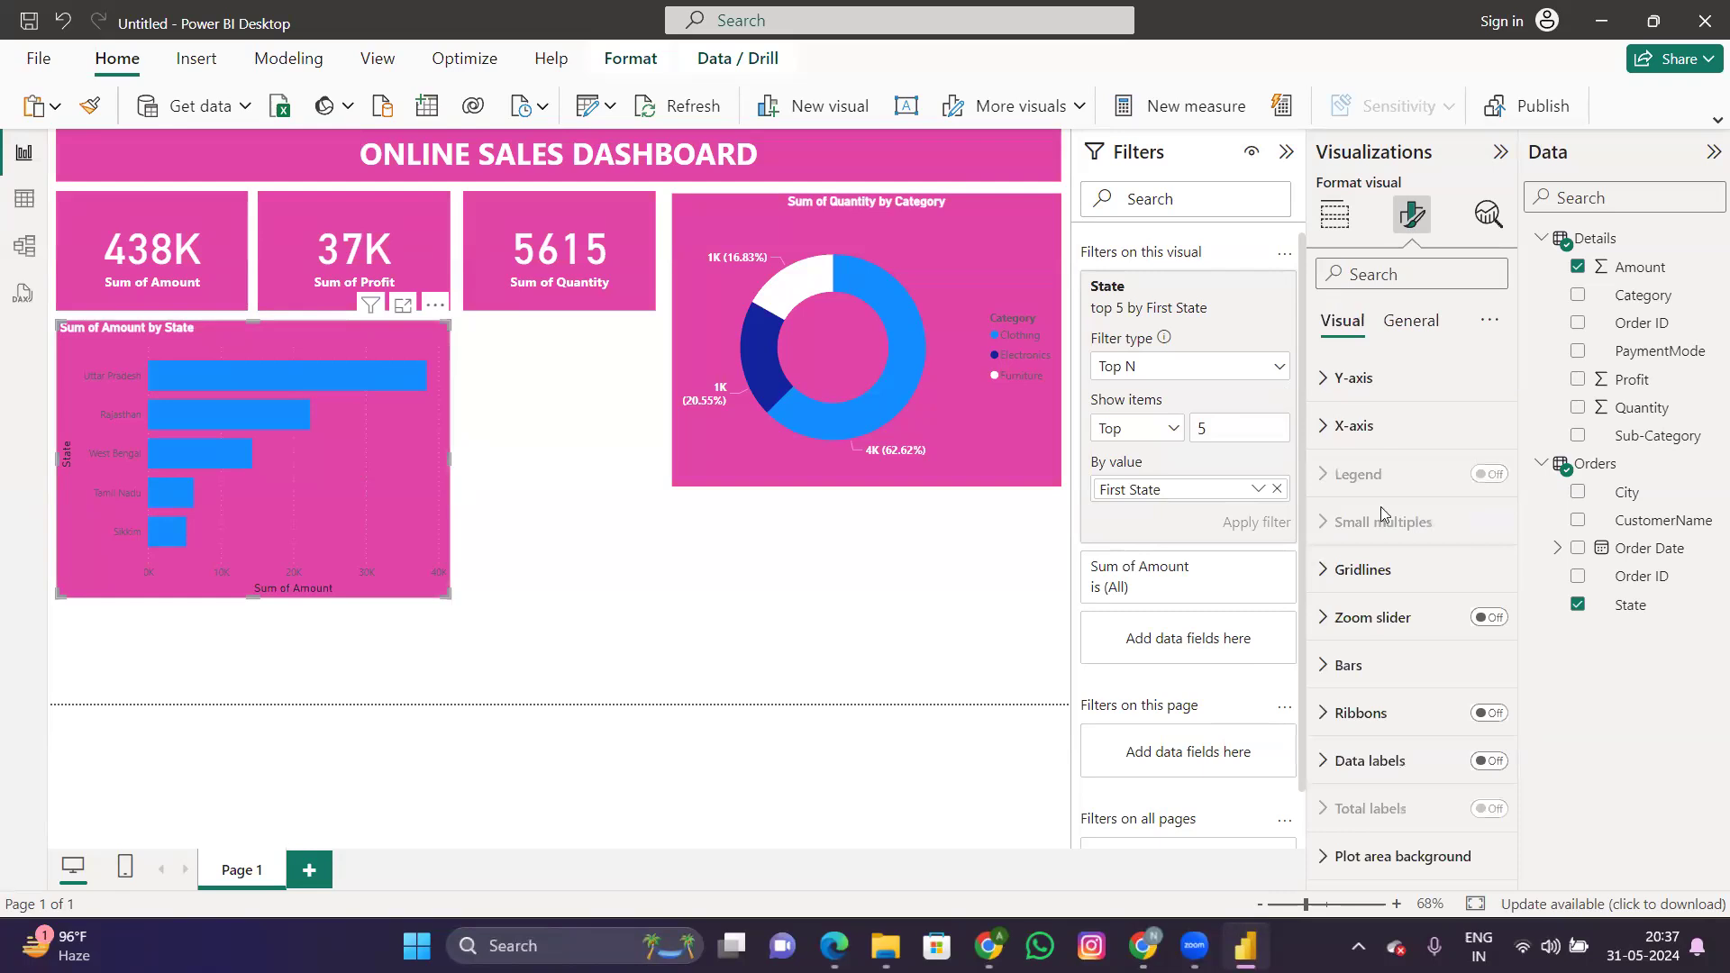
{"action": "left_click", "coordinate": [1354, 376]}
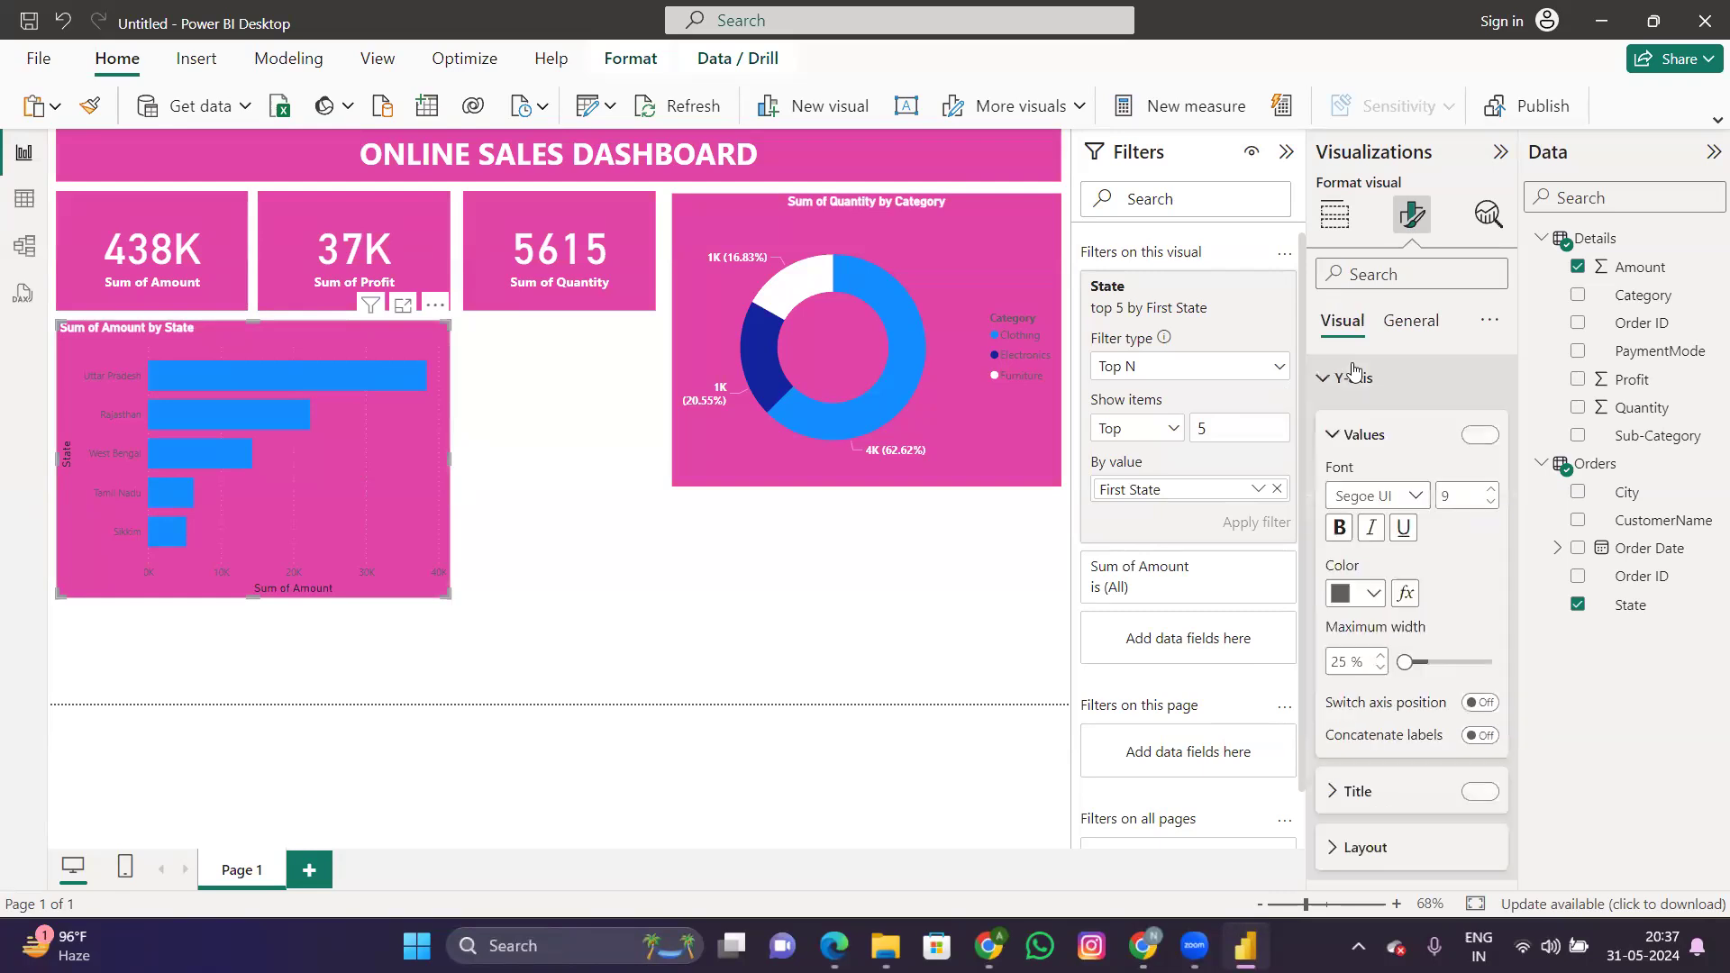
{"action": "left_click", "coordinate": [1373, 596]}
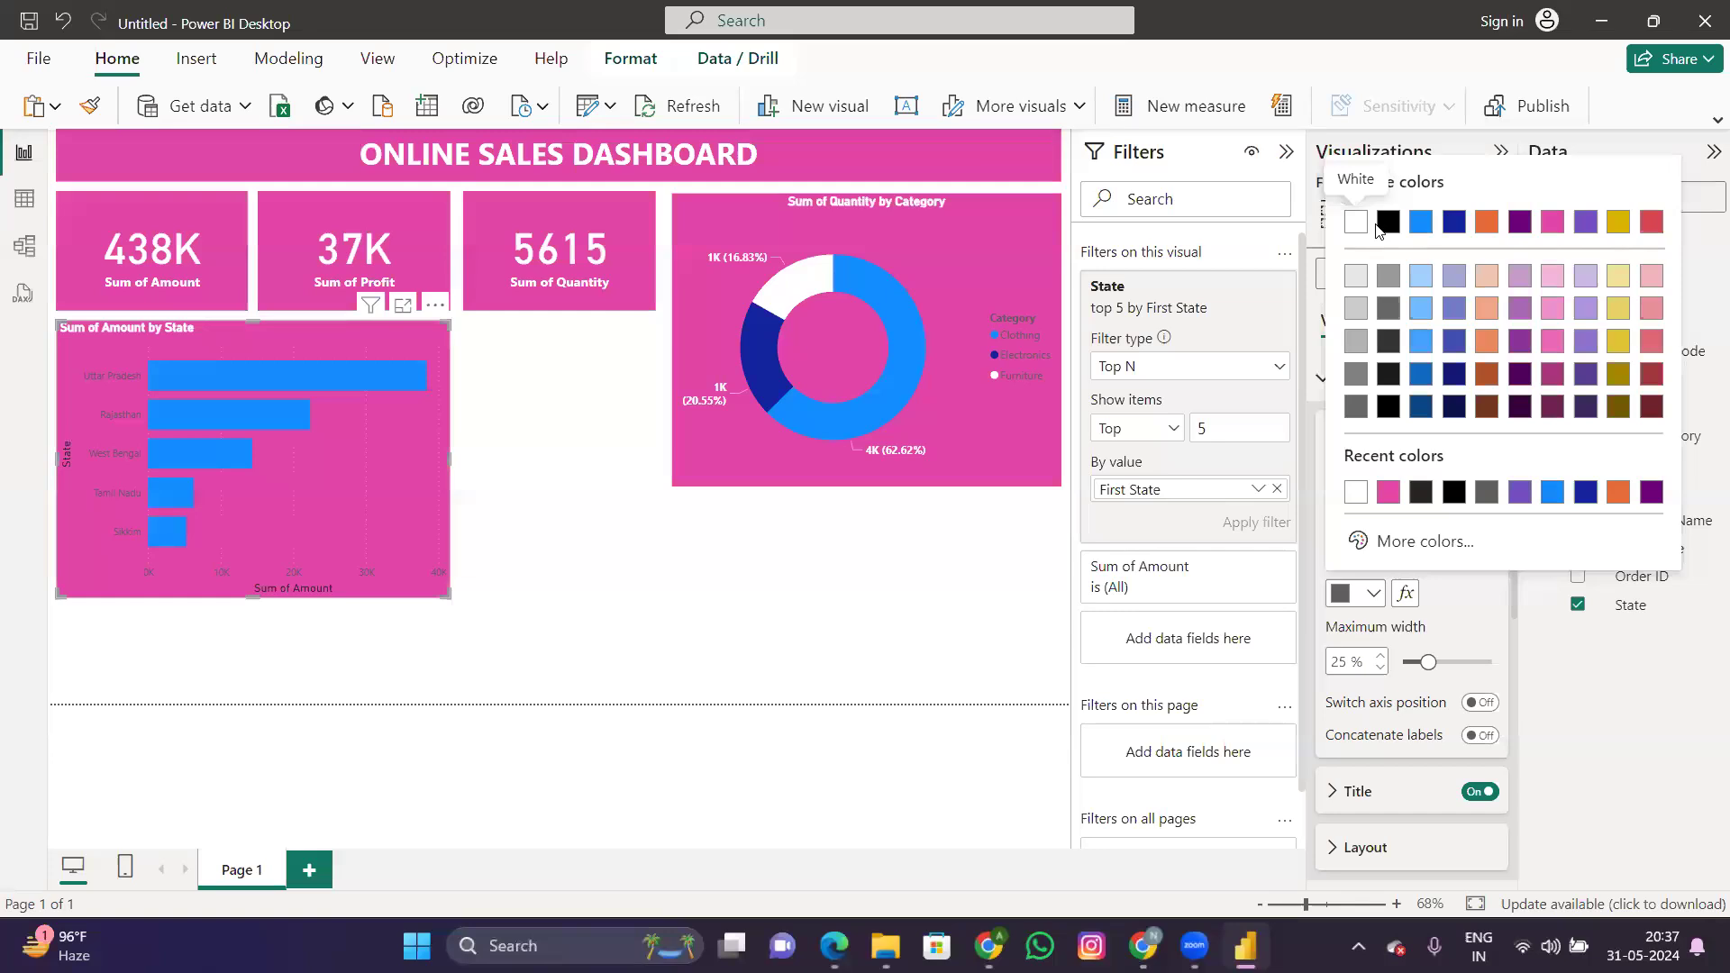
{"action": "left_click", "coordinate": [1356, 221]}
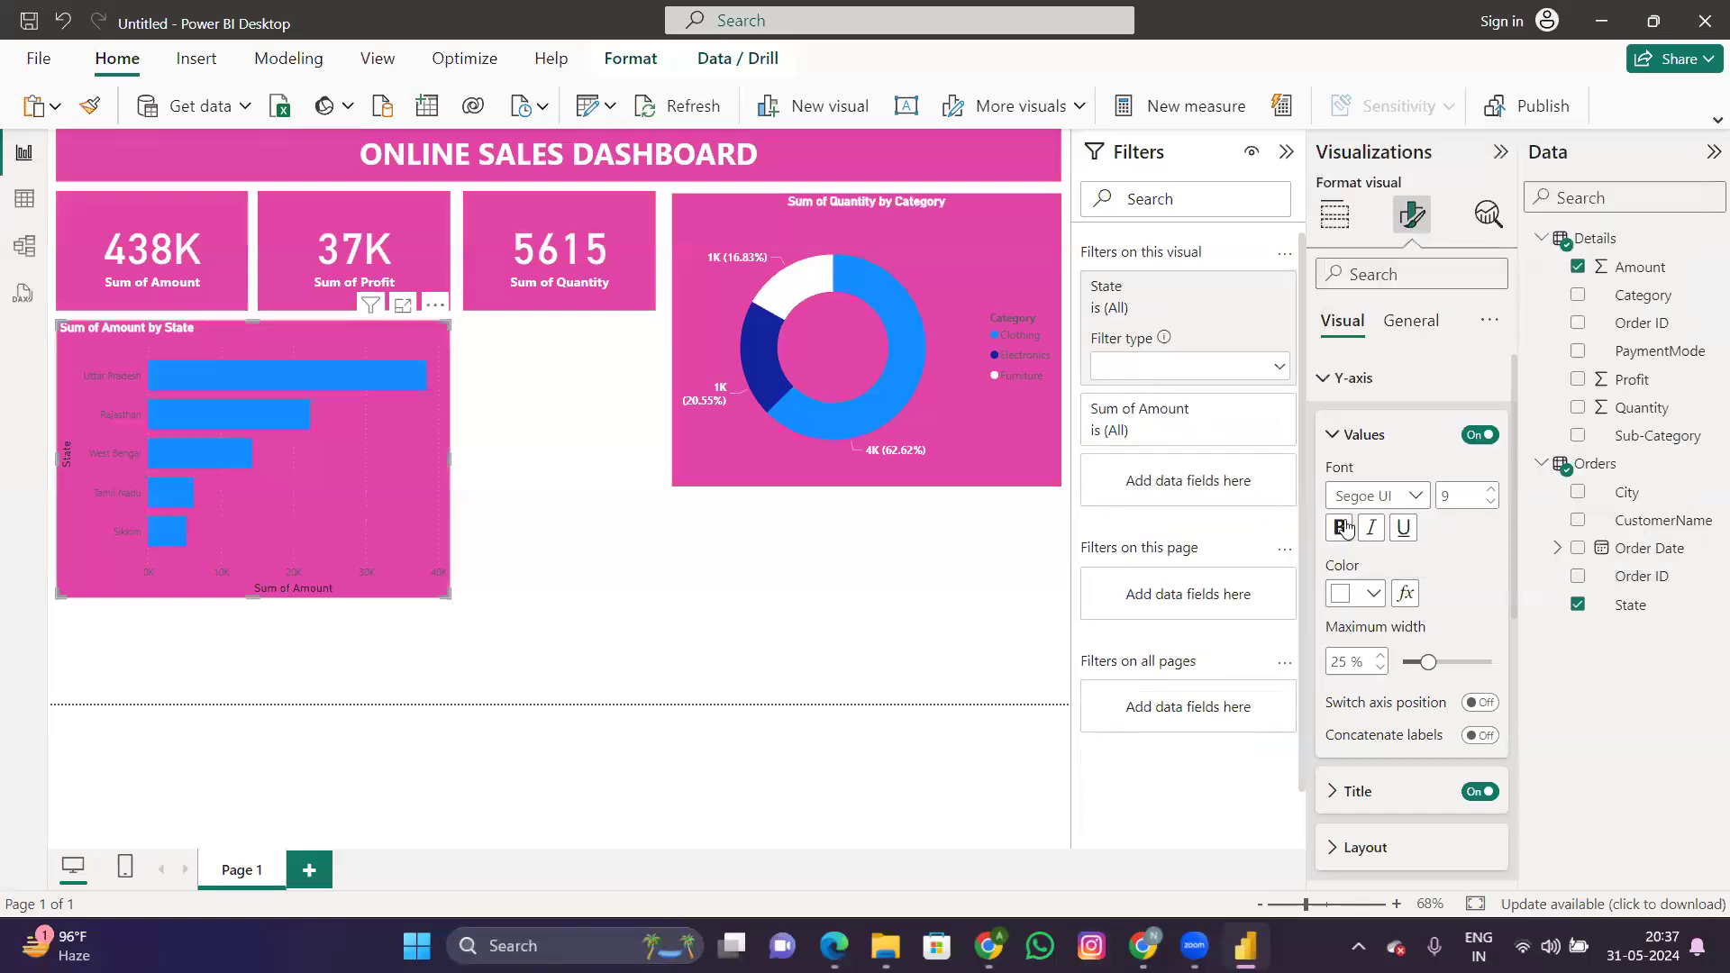
{"action": "left_click", "coordinate": [1342, 527]}
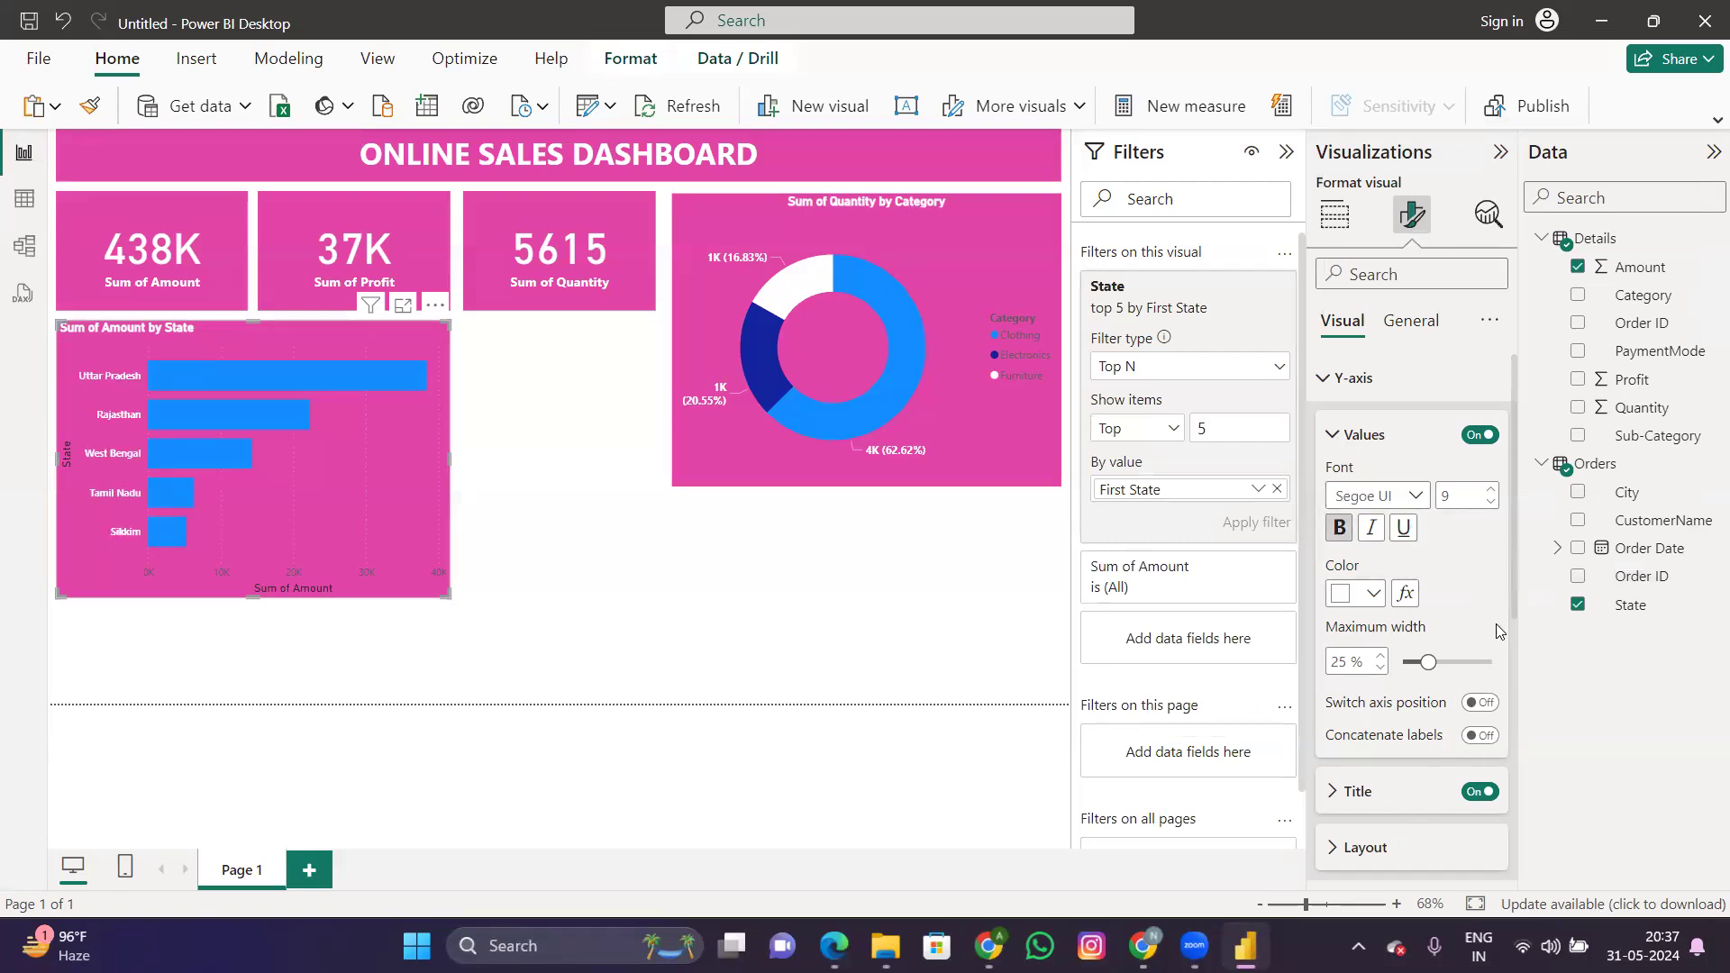
Step: Format the bar chart's Y-axis title as bold white text
{"action": "scroll", "coordinate": [1363, 567], "scroll_direction": "down", "scroll_amount": 5}
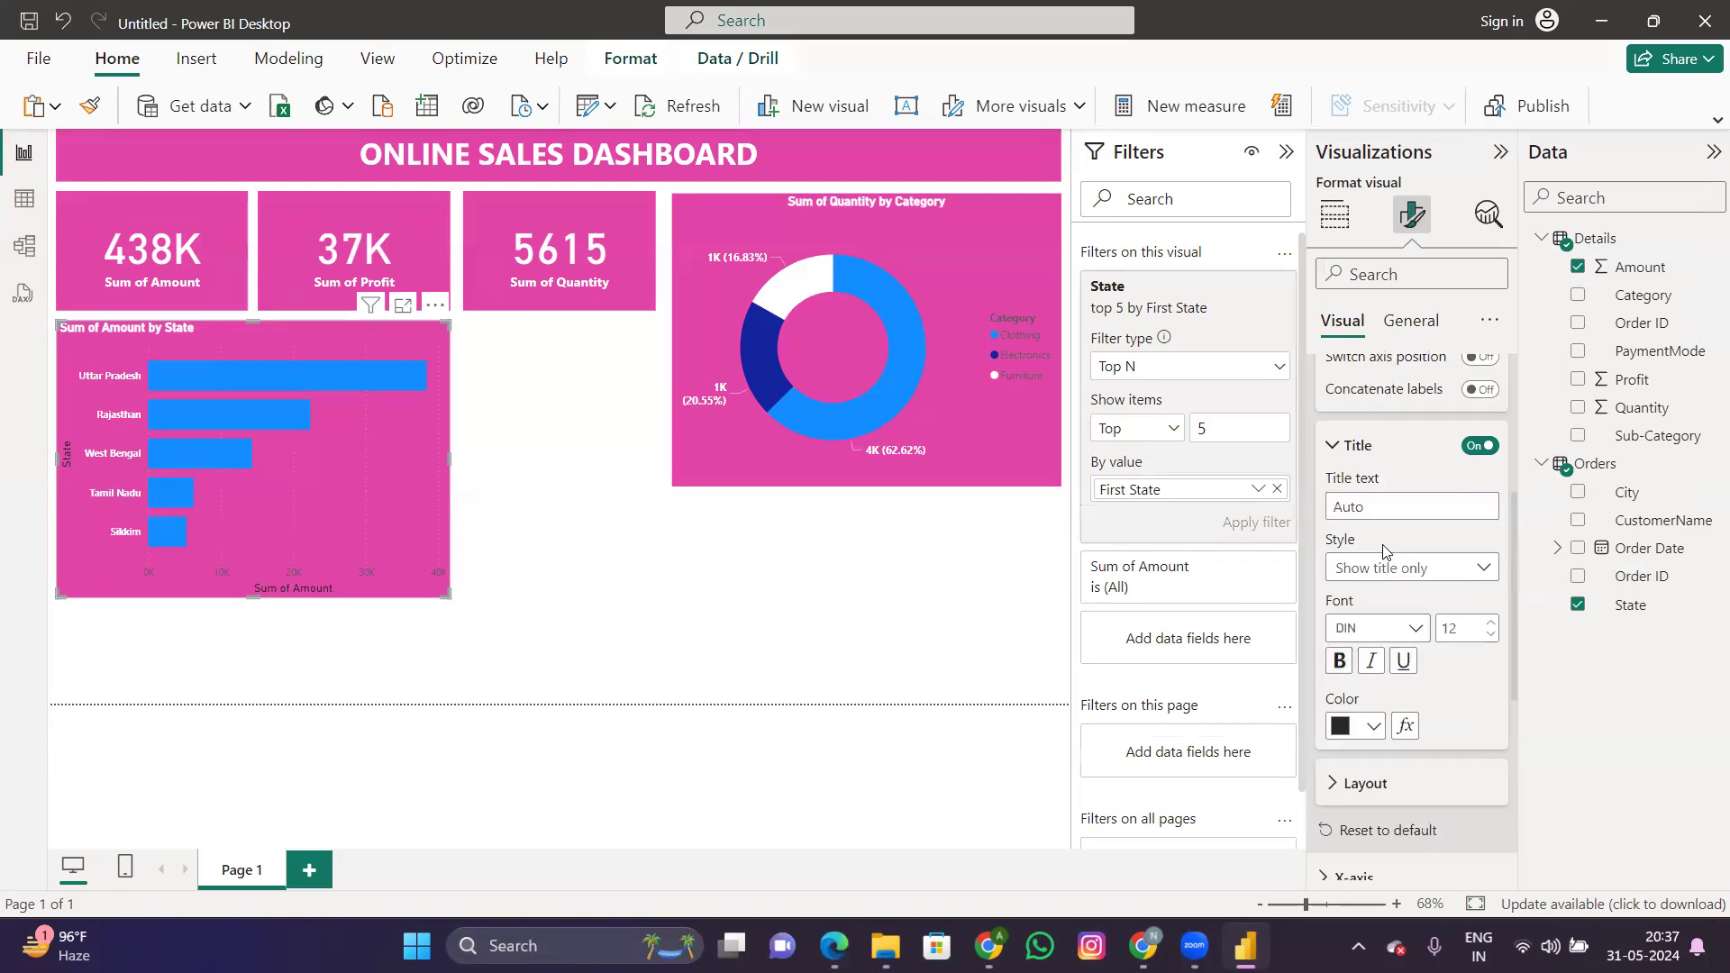
{"action": "left_click", "coordinate": [1371, 674]}
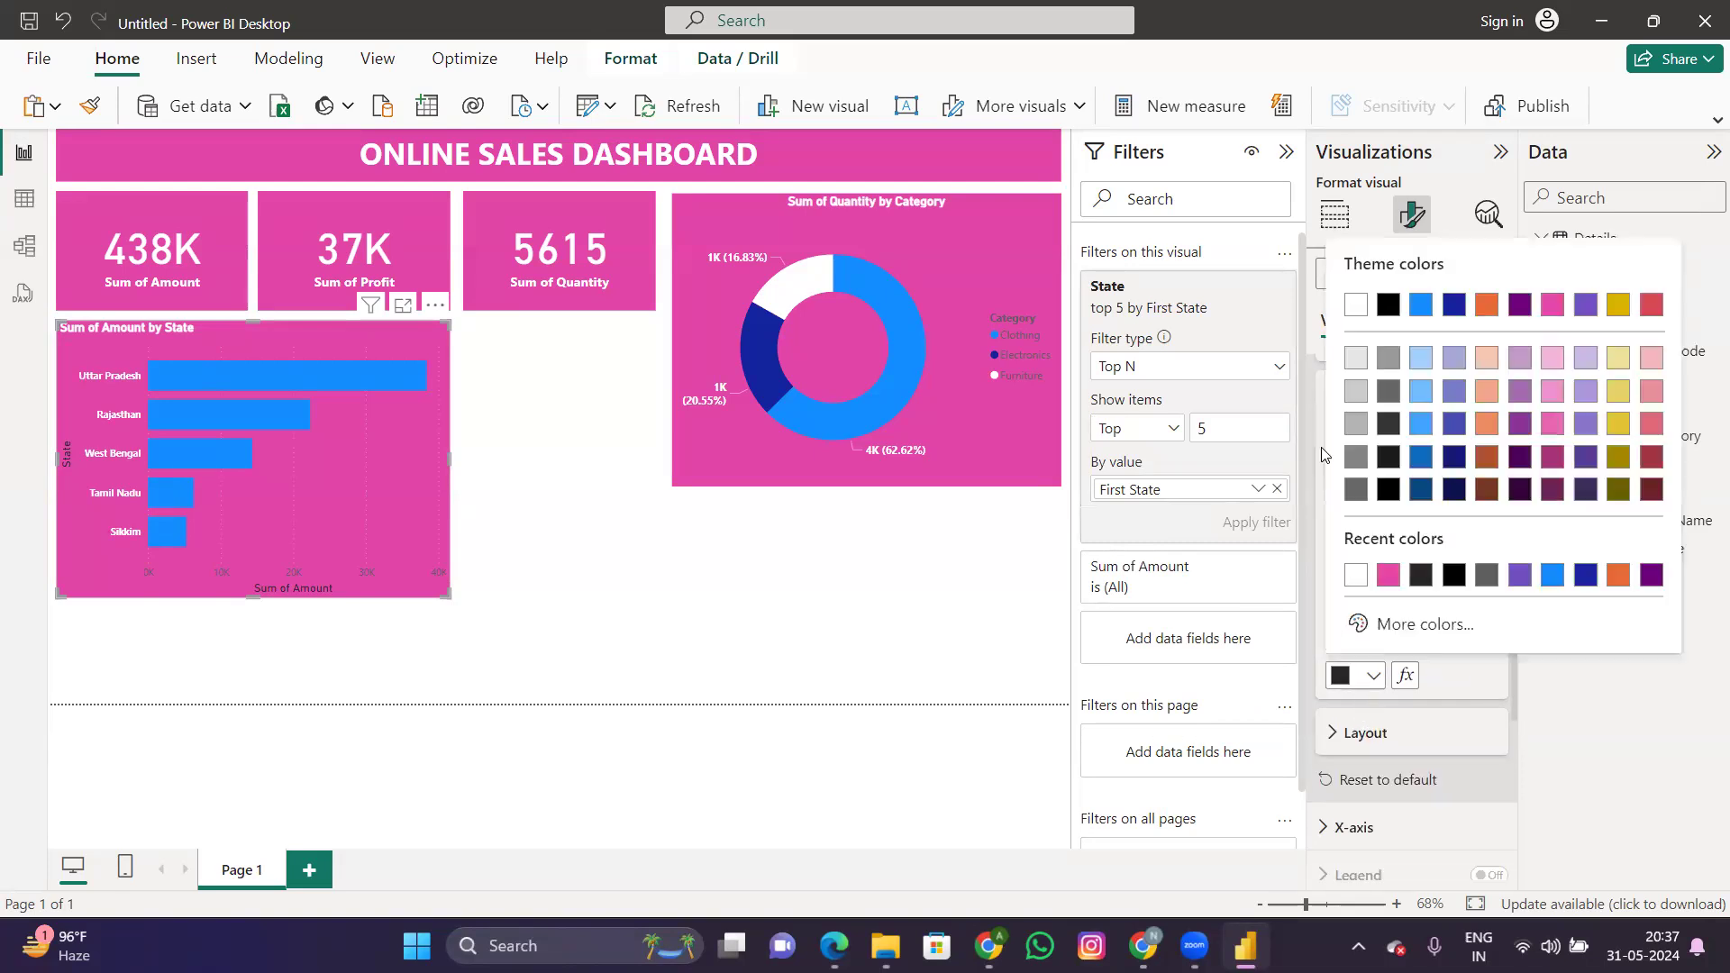
{"action": "left_click", "coordinate": [1360, 304]}
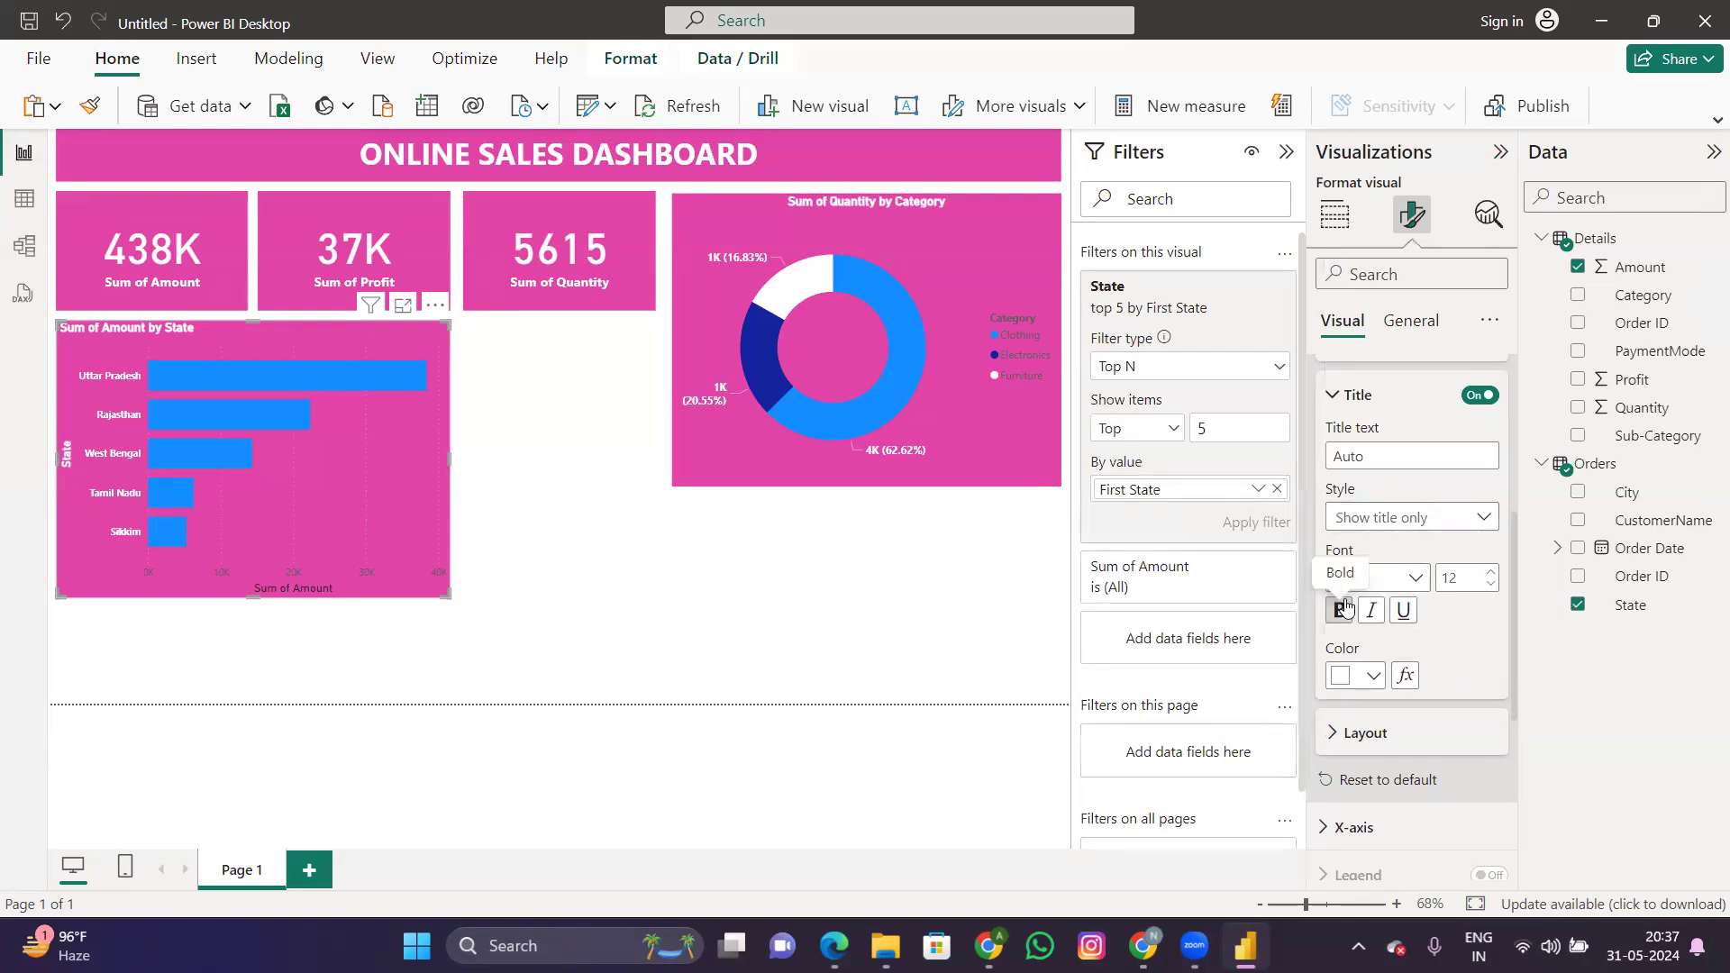
{"action": "left_click", "coordinate": [1345, 399]}
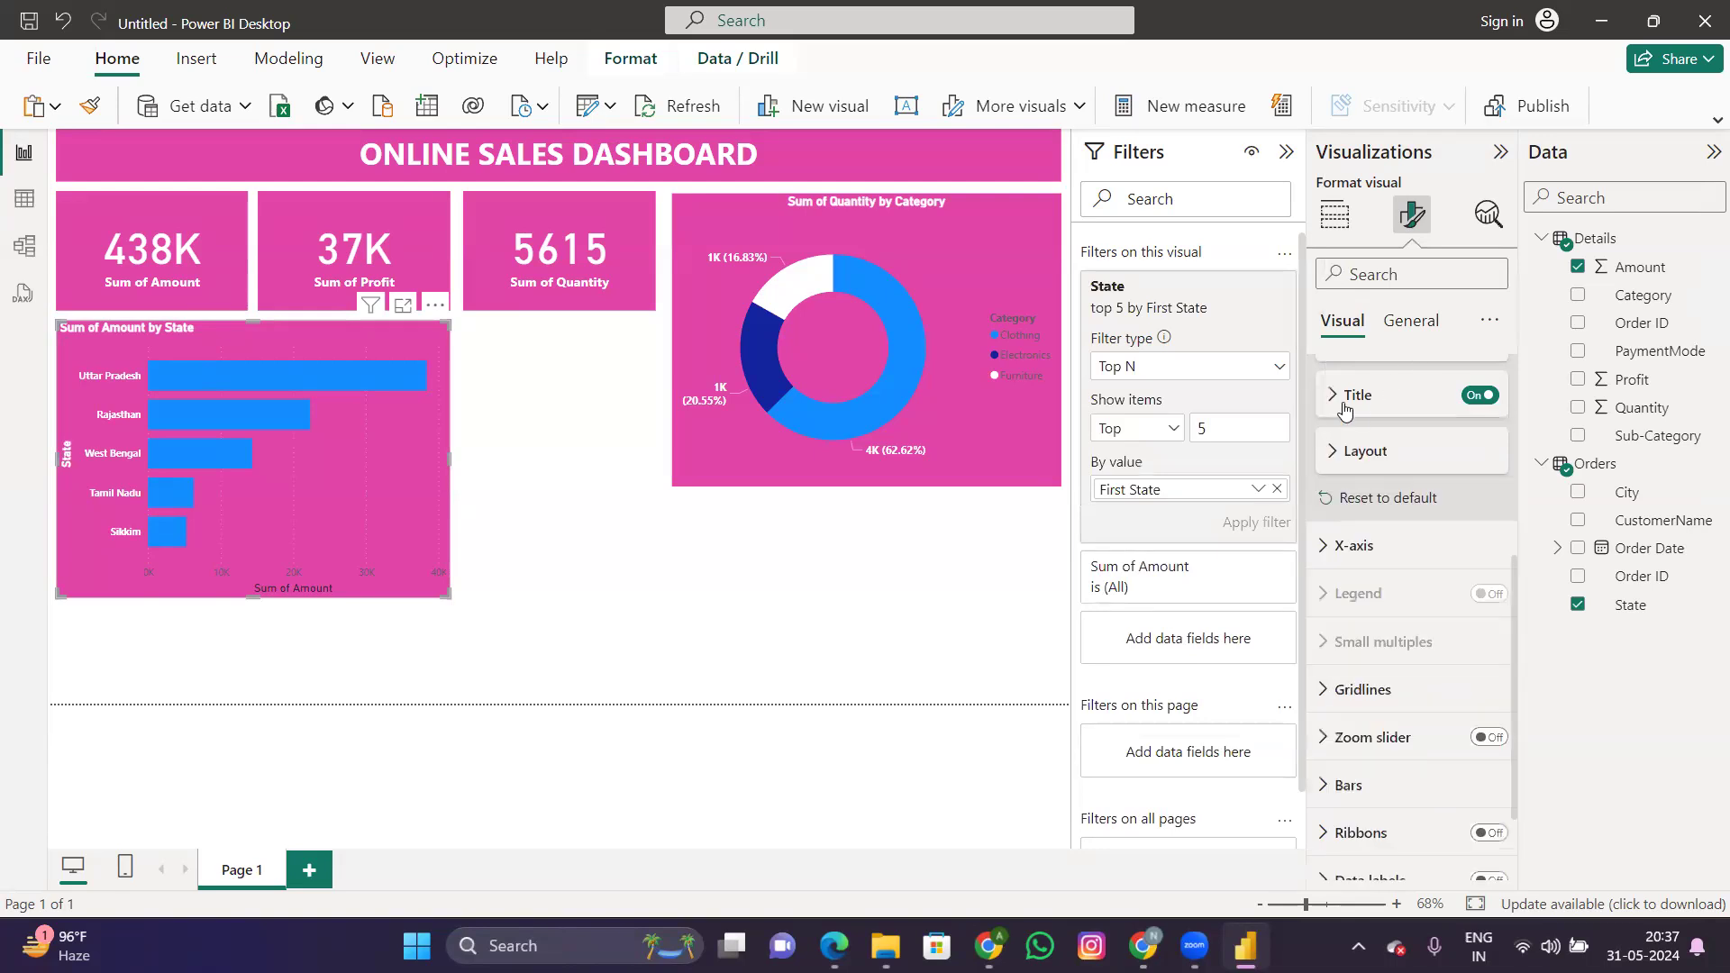
Step: Format the bar chart's X-axis values as bold white text at font size 10
{"action": "left_click", "coordinate": [1348, 552]}
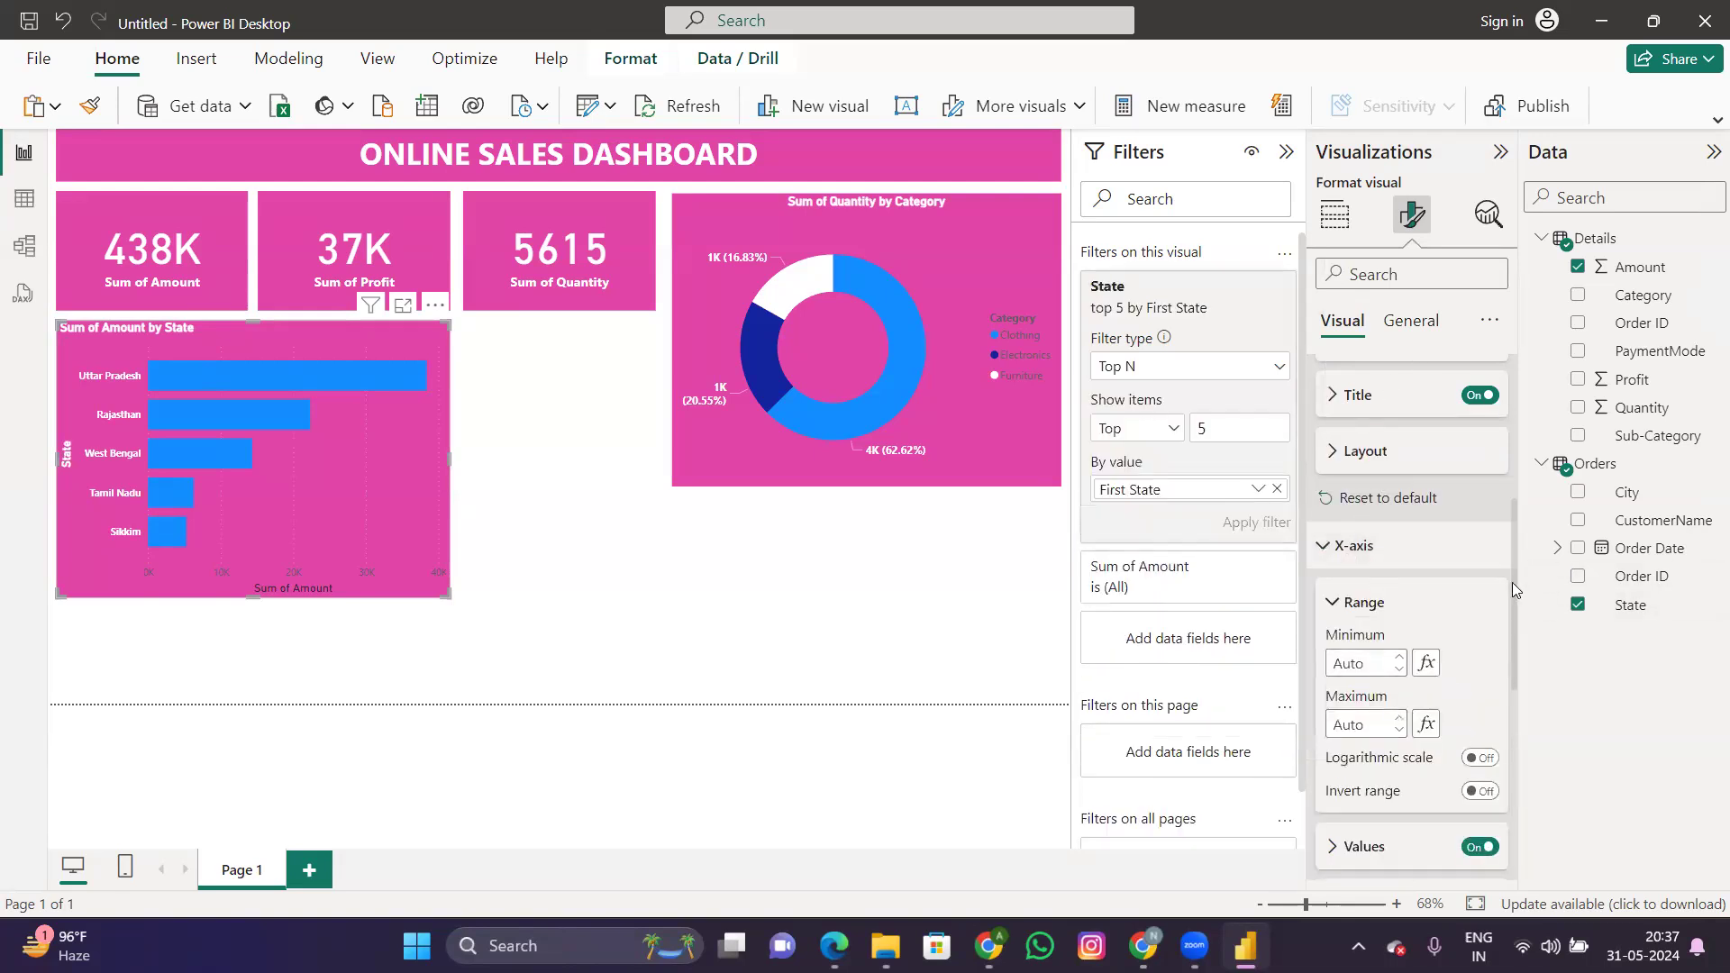
{"action": "left_click_drag", "start_coordinate": [1512, 582], "coordinate": [1512, 668]}
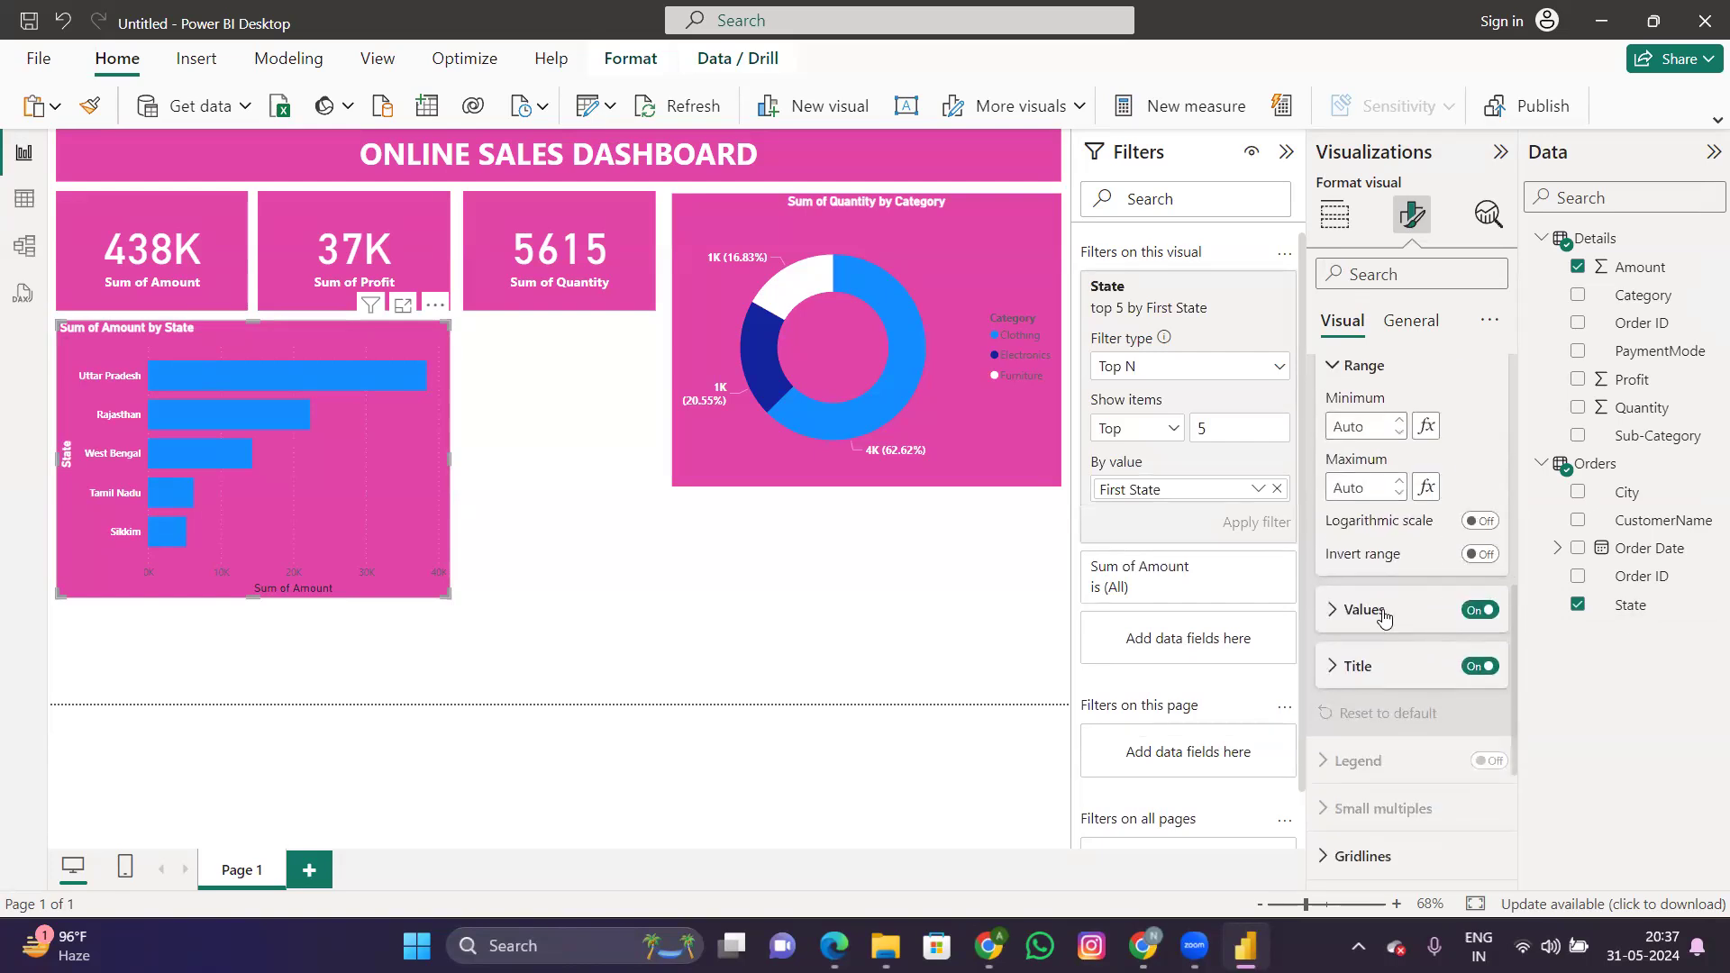
{"action": "left_click", "coordinate": [1384, 617]}
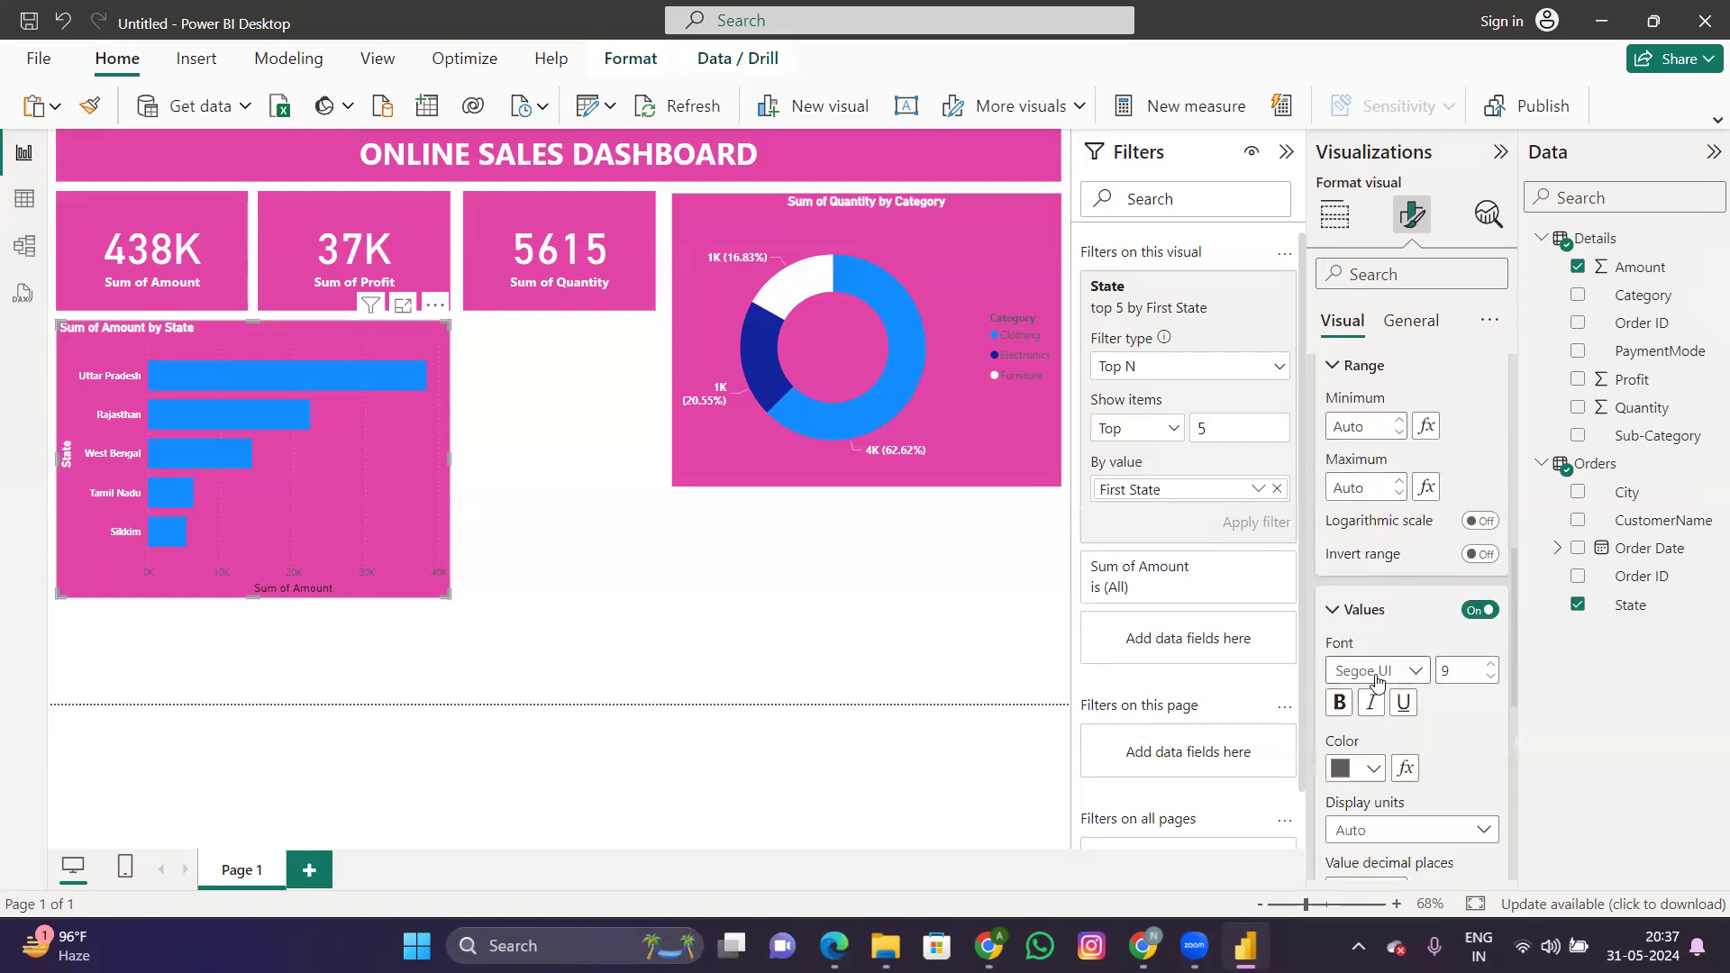
{"action": "left_click", "coordinate": [1374, 770]}
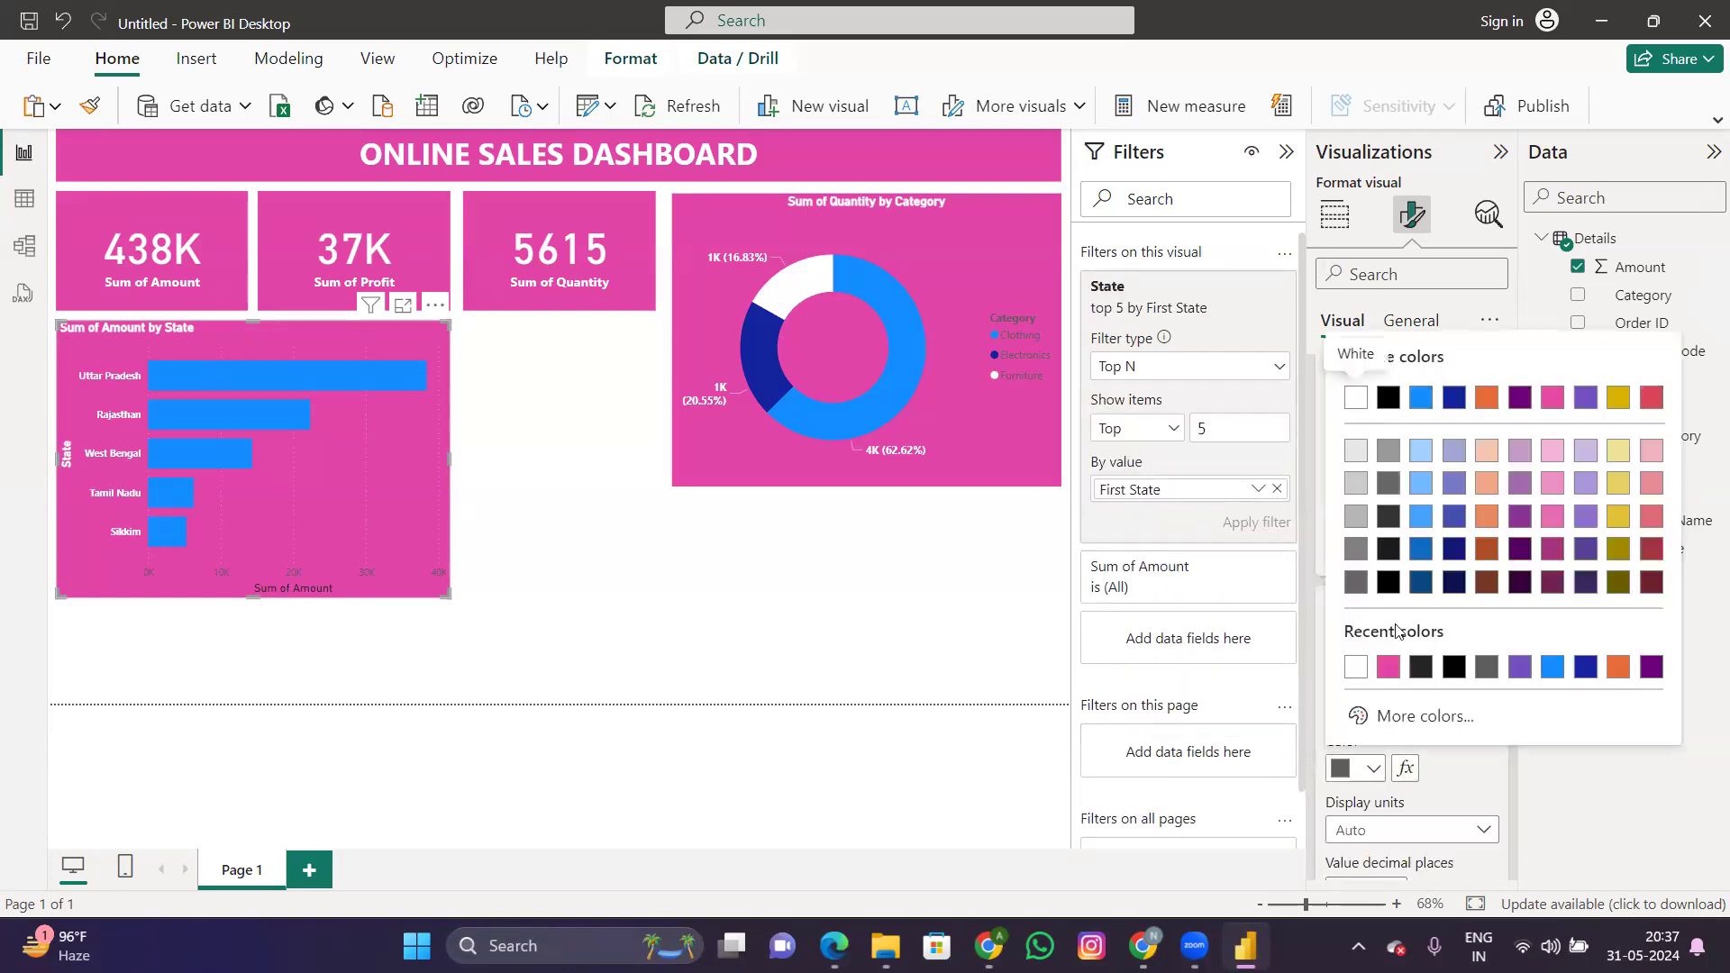
{"action": "left_click", "coordinate": [1355, 398]}
{"action": "left_click", "coordinate": [1340, 704]}
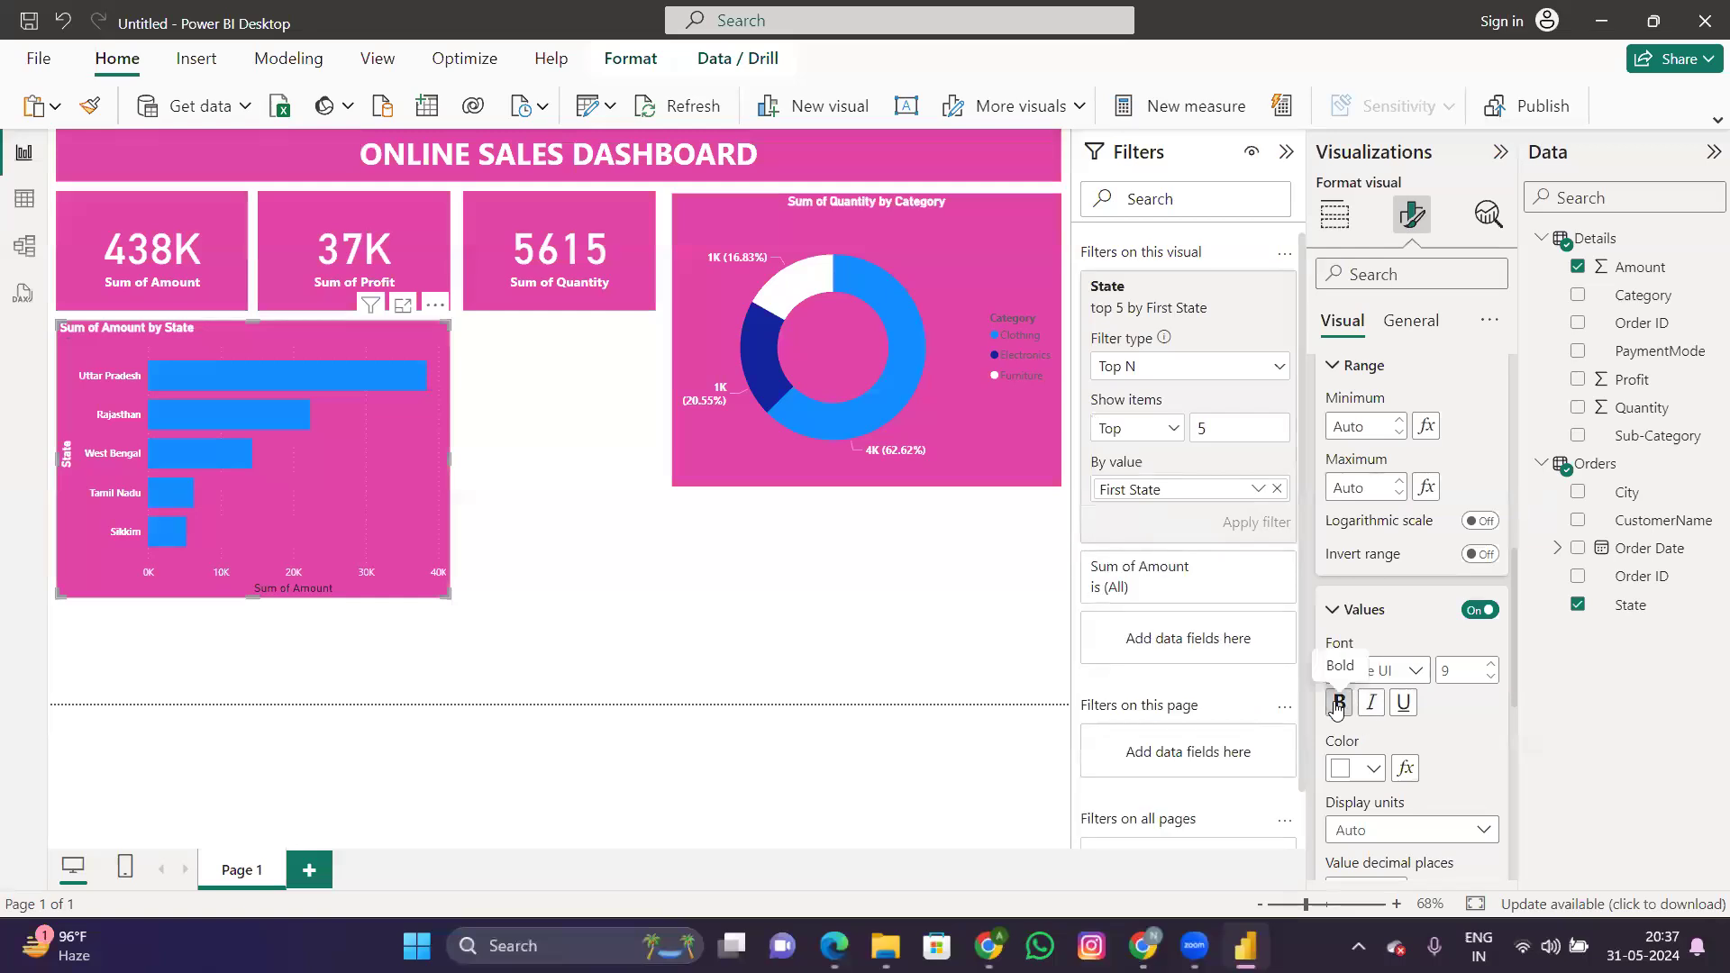
{"action": "left_click", "coordinate": [1490, 666]}
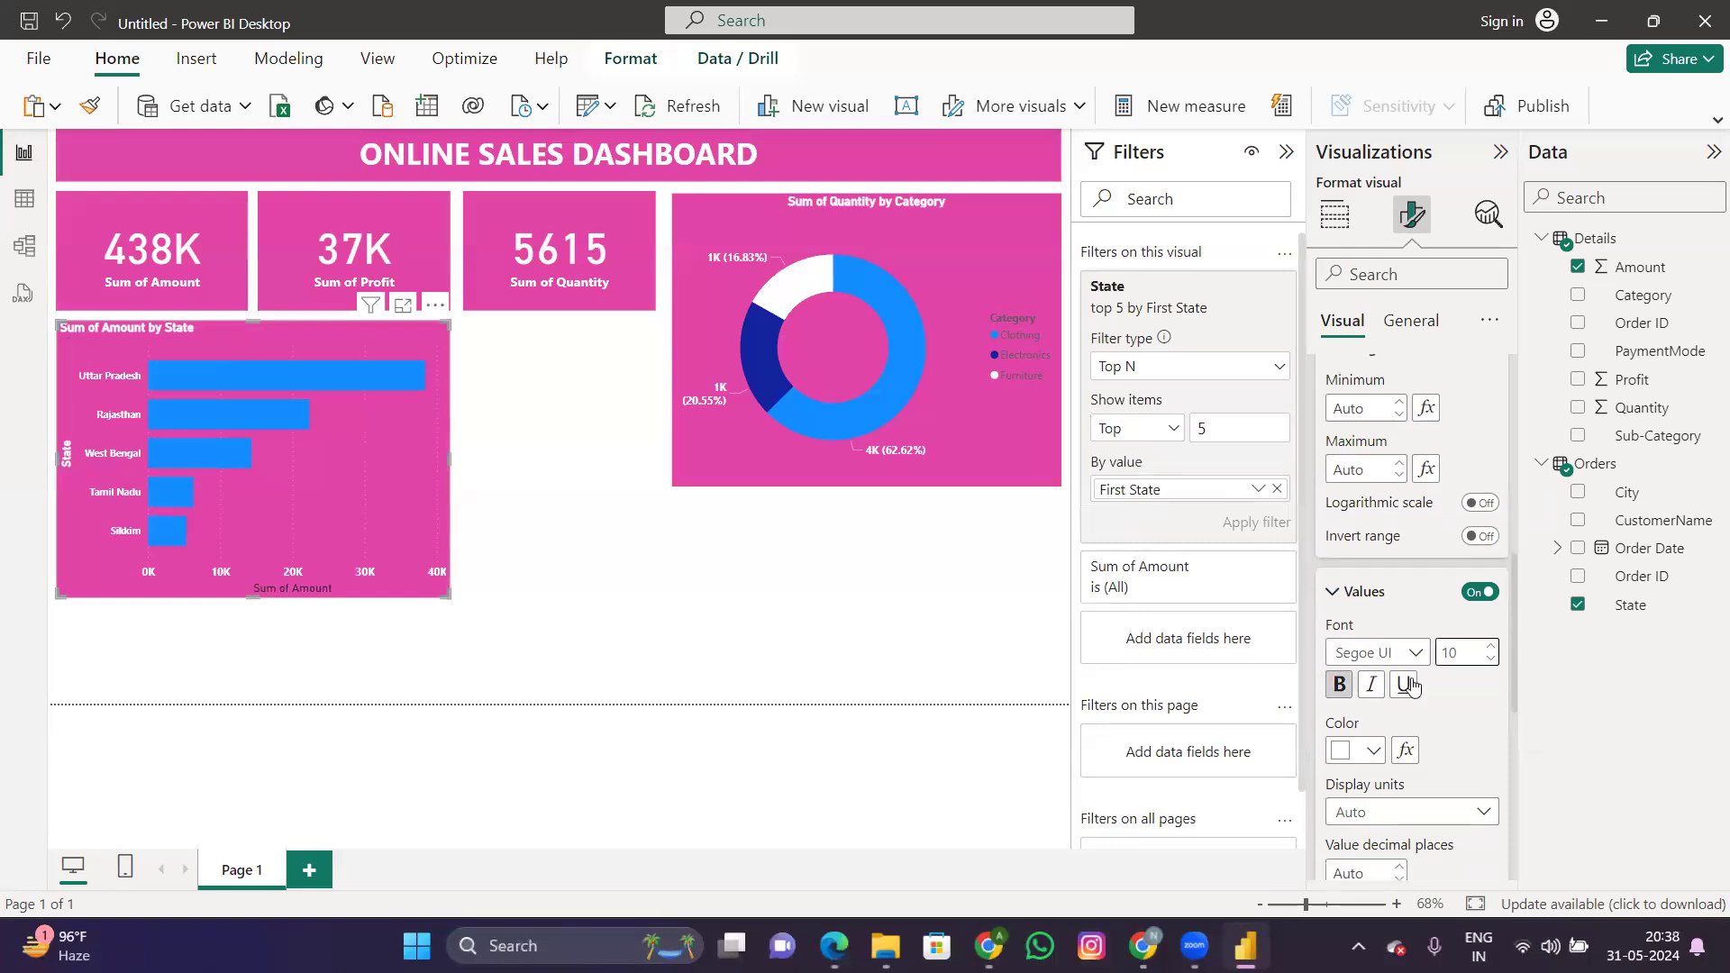
Step: Format the bar chart's X-axis title as bold white text and deselect the chart
{"action": "scroll", "coordinate": [1371, 791], "scroll_direction": "down", "scroll_amount": 2}
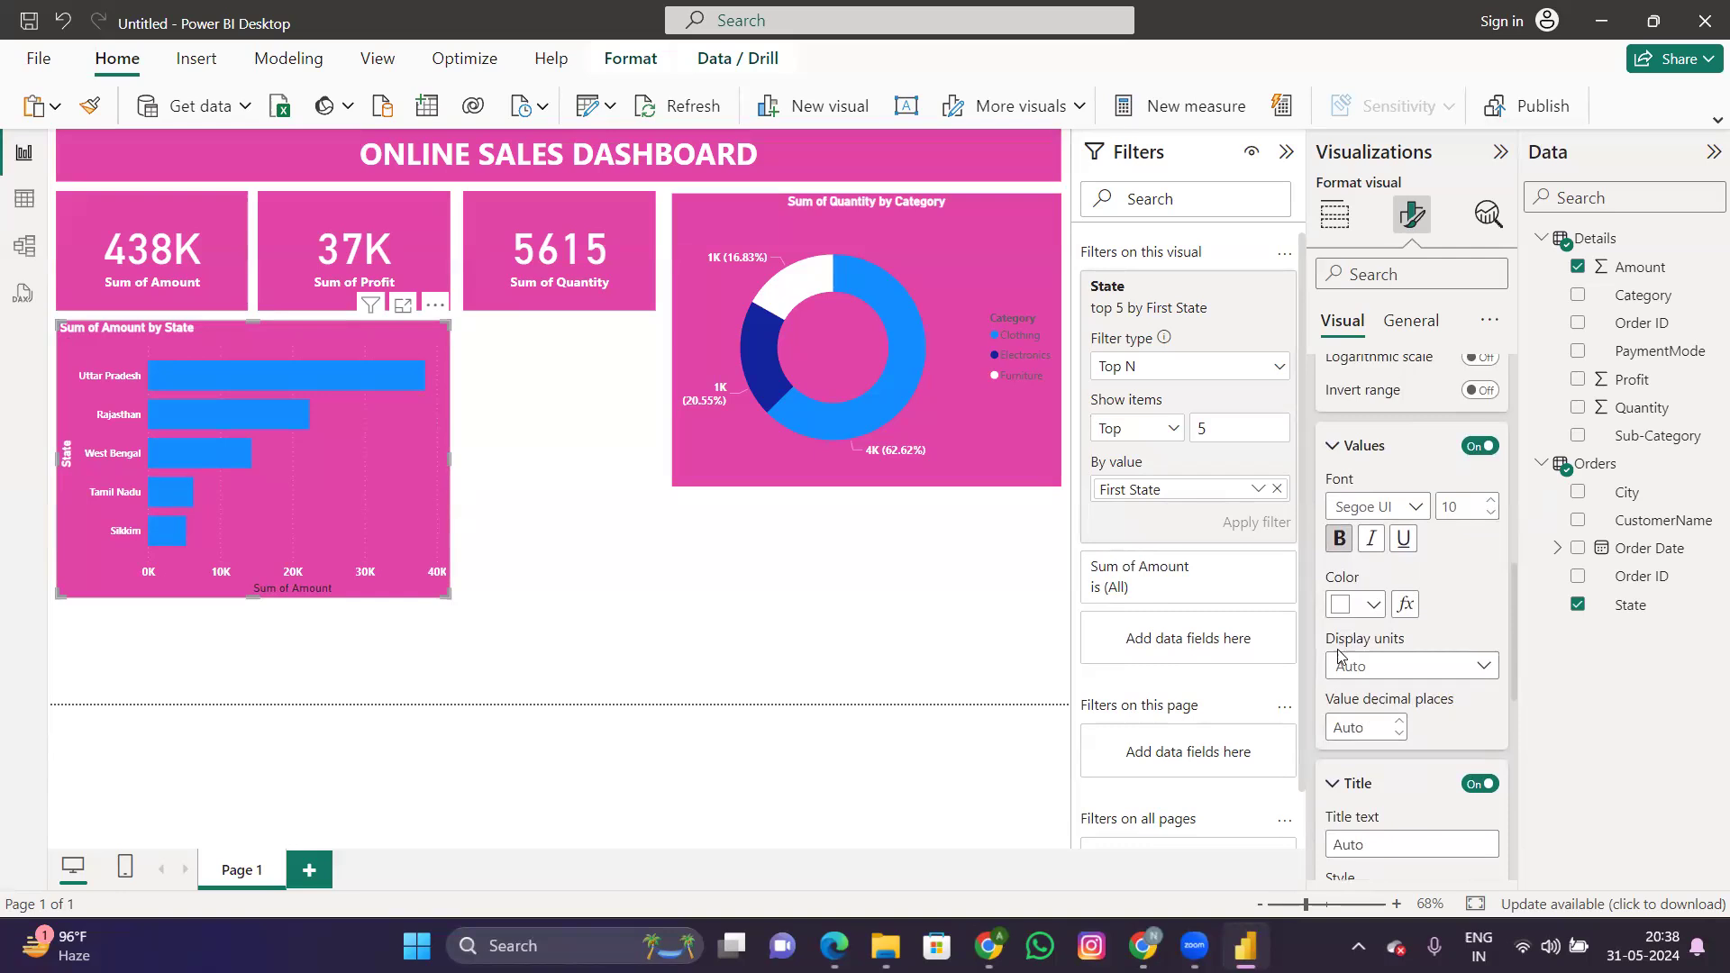
{"action": "scroll", "coordinate": [1340, 656], "scroll_direction": "down", "scroll_amount": 5}
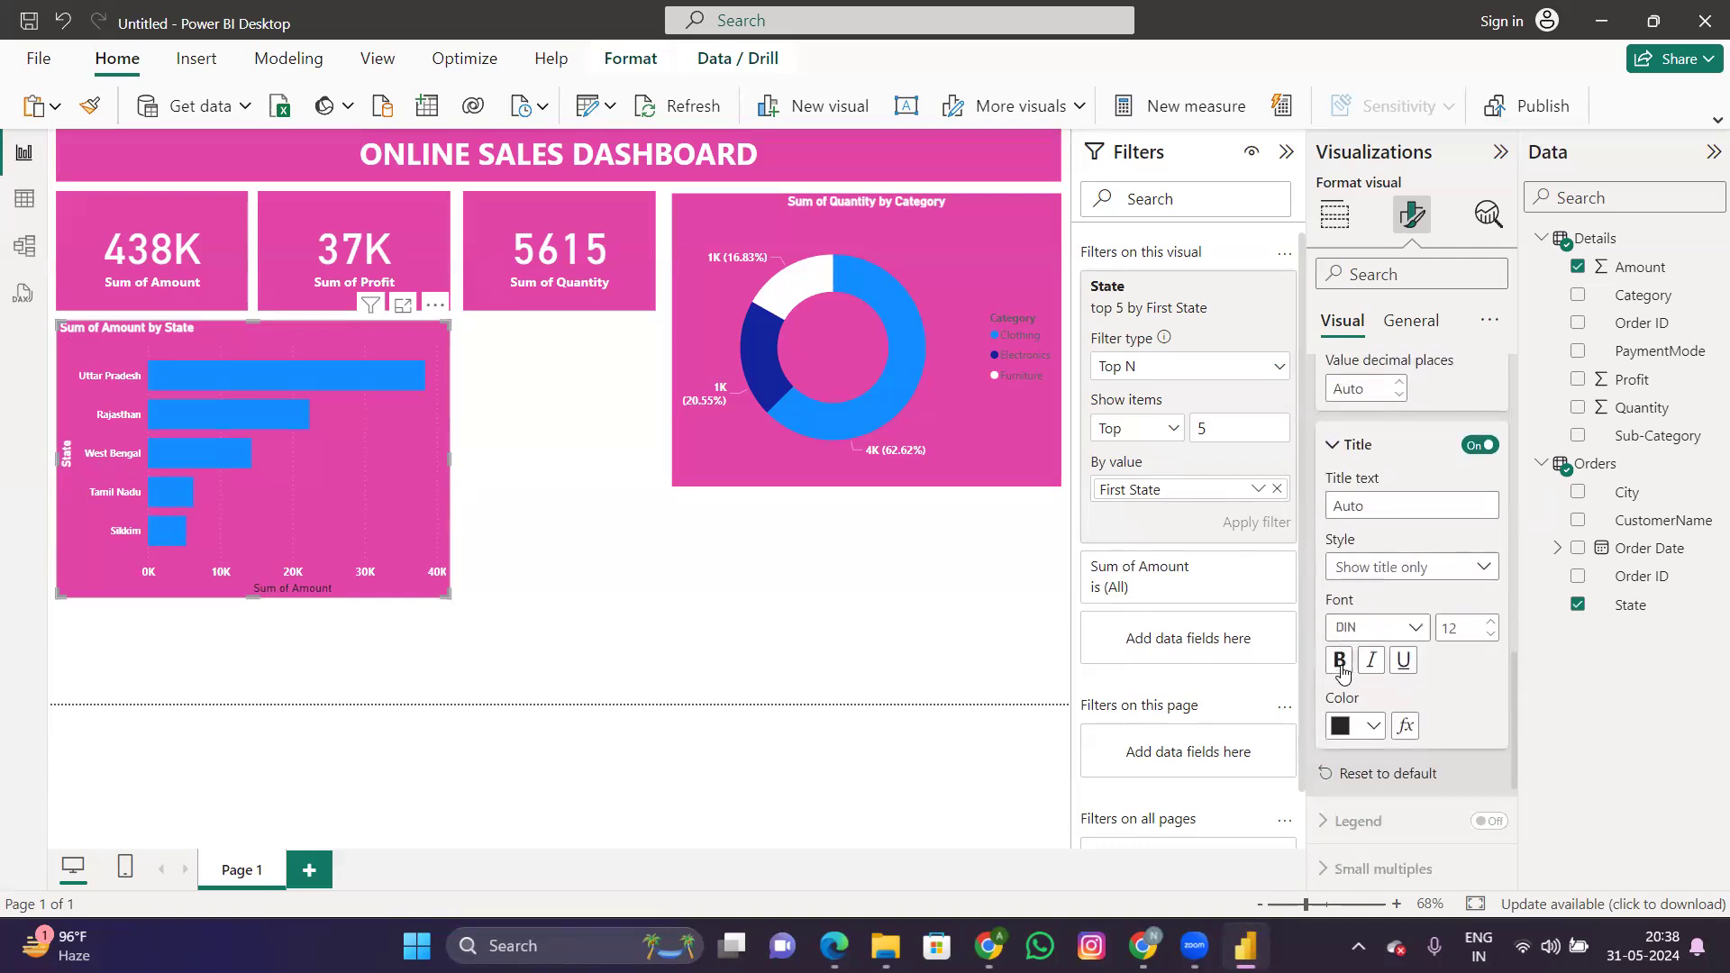
{"action": "left_click", "coordinate": [1355, 292]}
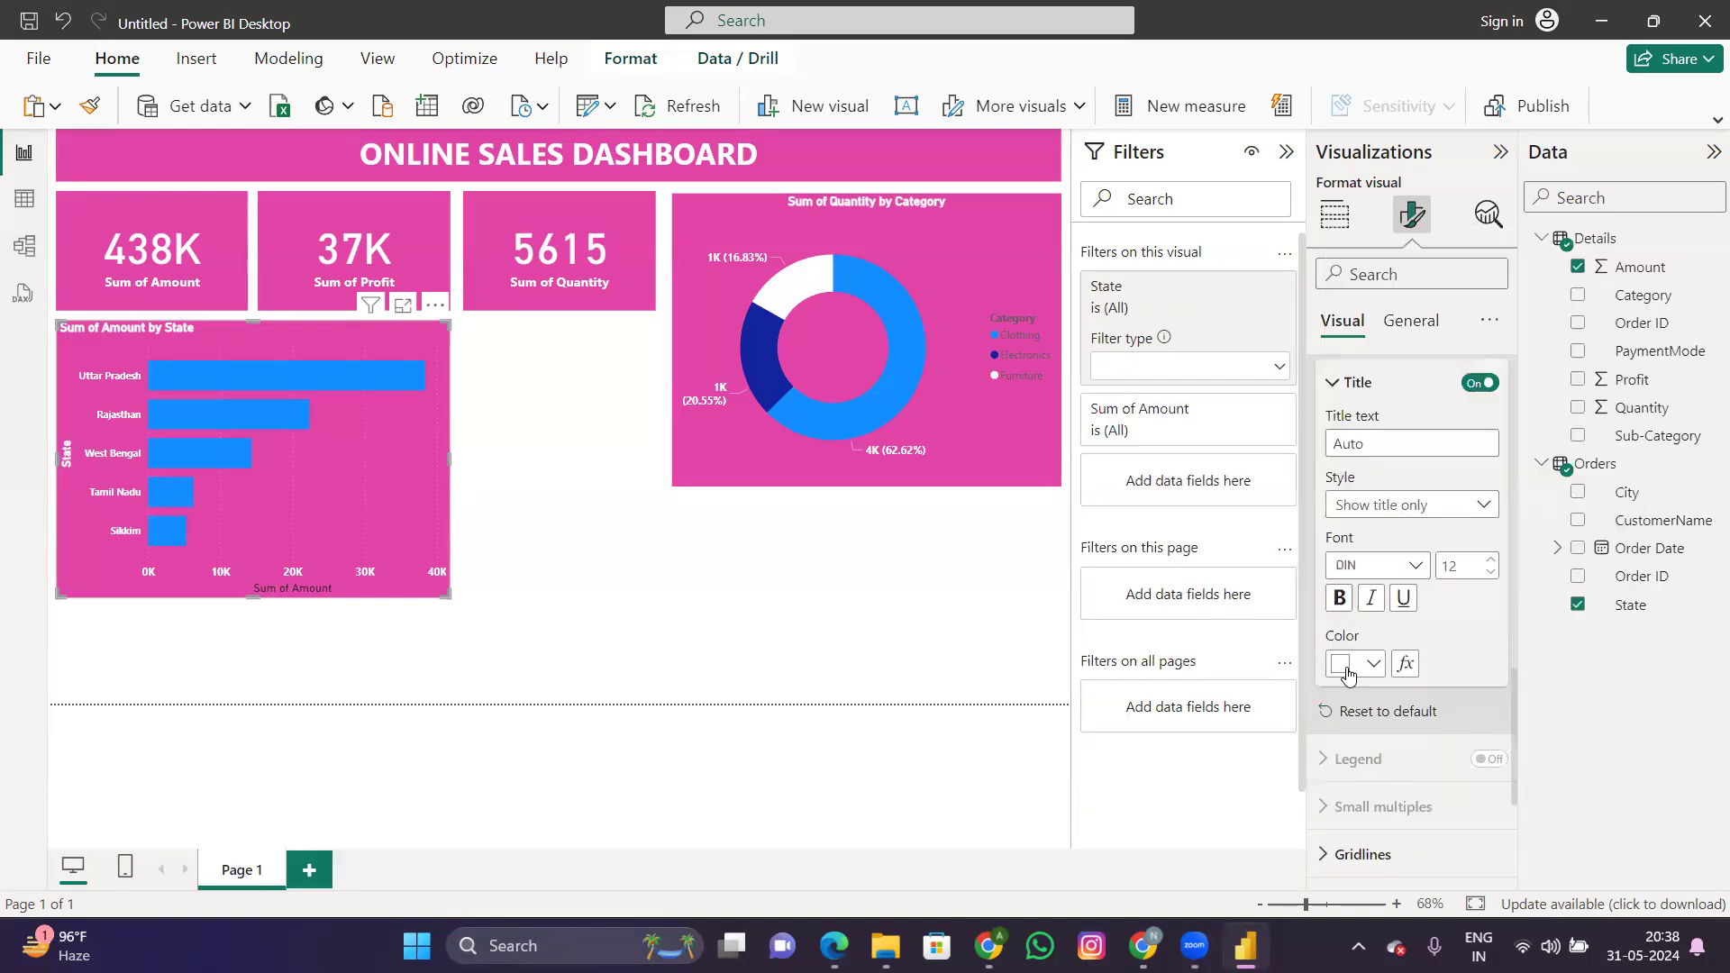
{"action": "left_click", "coordinate": [1341, 601]}
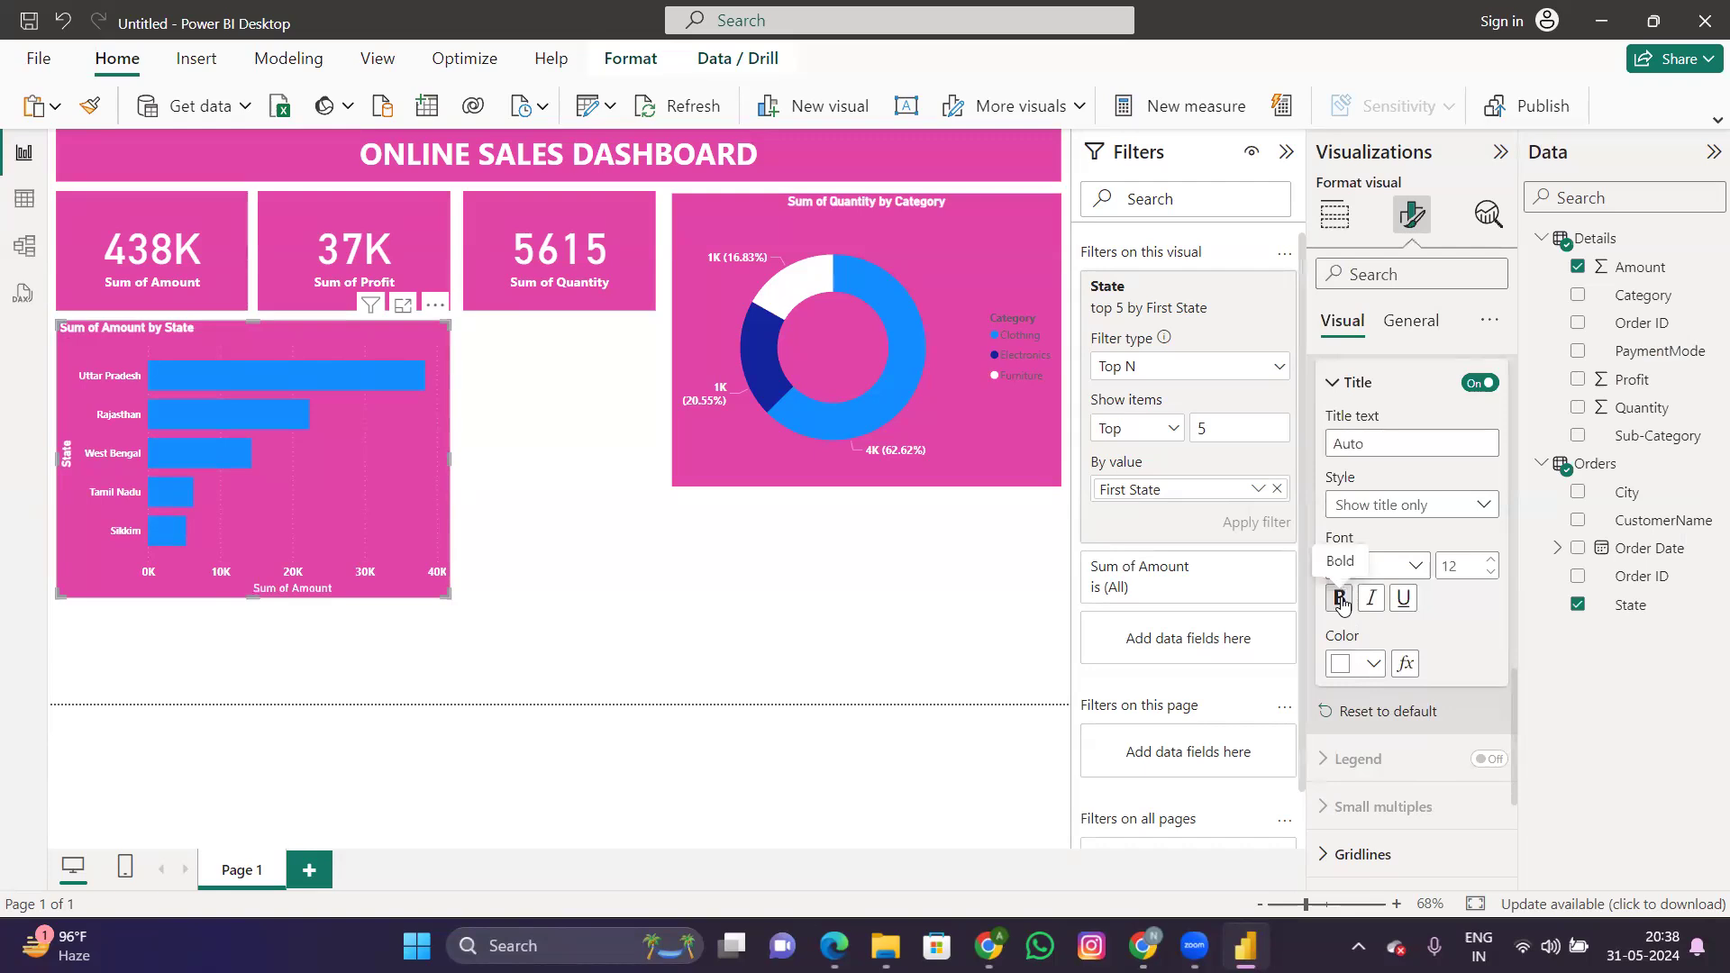
{"action": "left_click", "coordinate": [786, 588]}
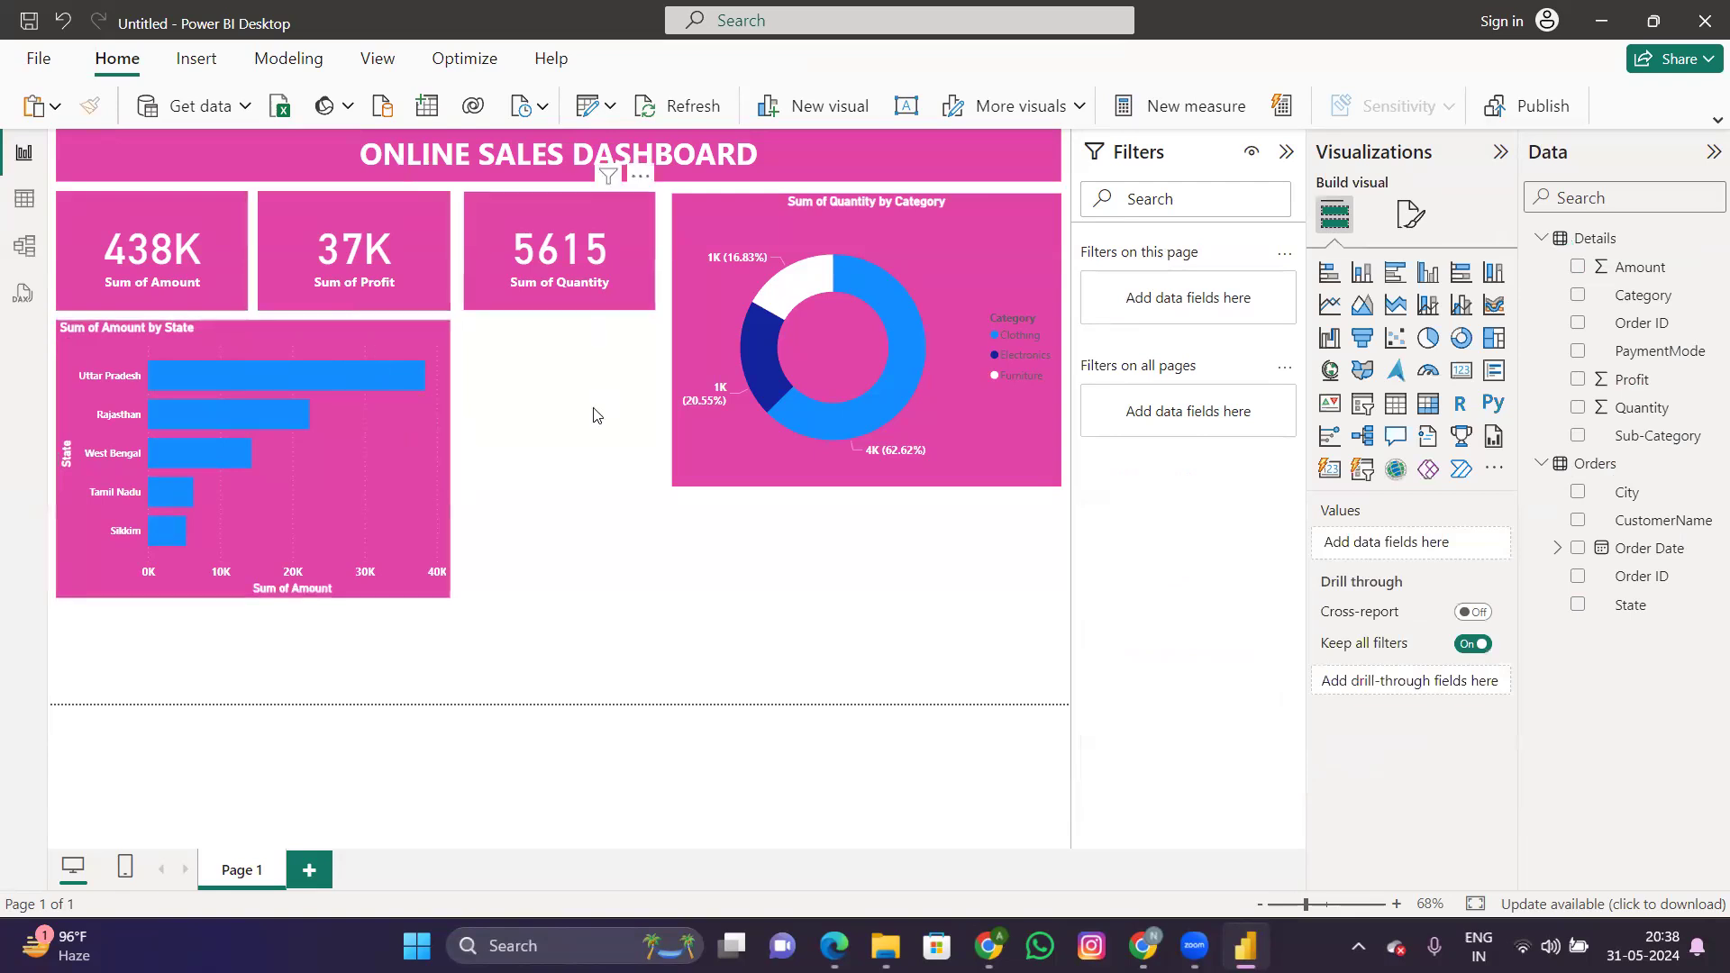
Step: Test cross-filtering by selecting the Uttar Pradesh and Rajasthan bars and the Furniture donut slice, clearing the selection at the end
{"action": "left_click", "coordinate": [292, 372]}
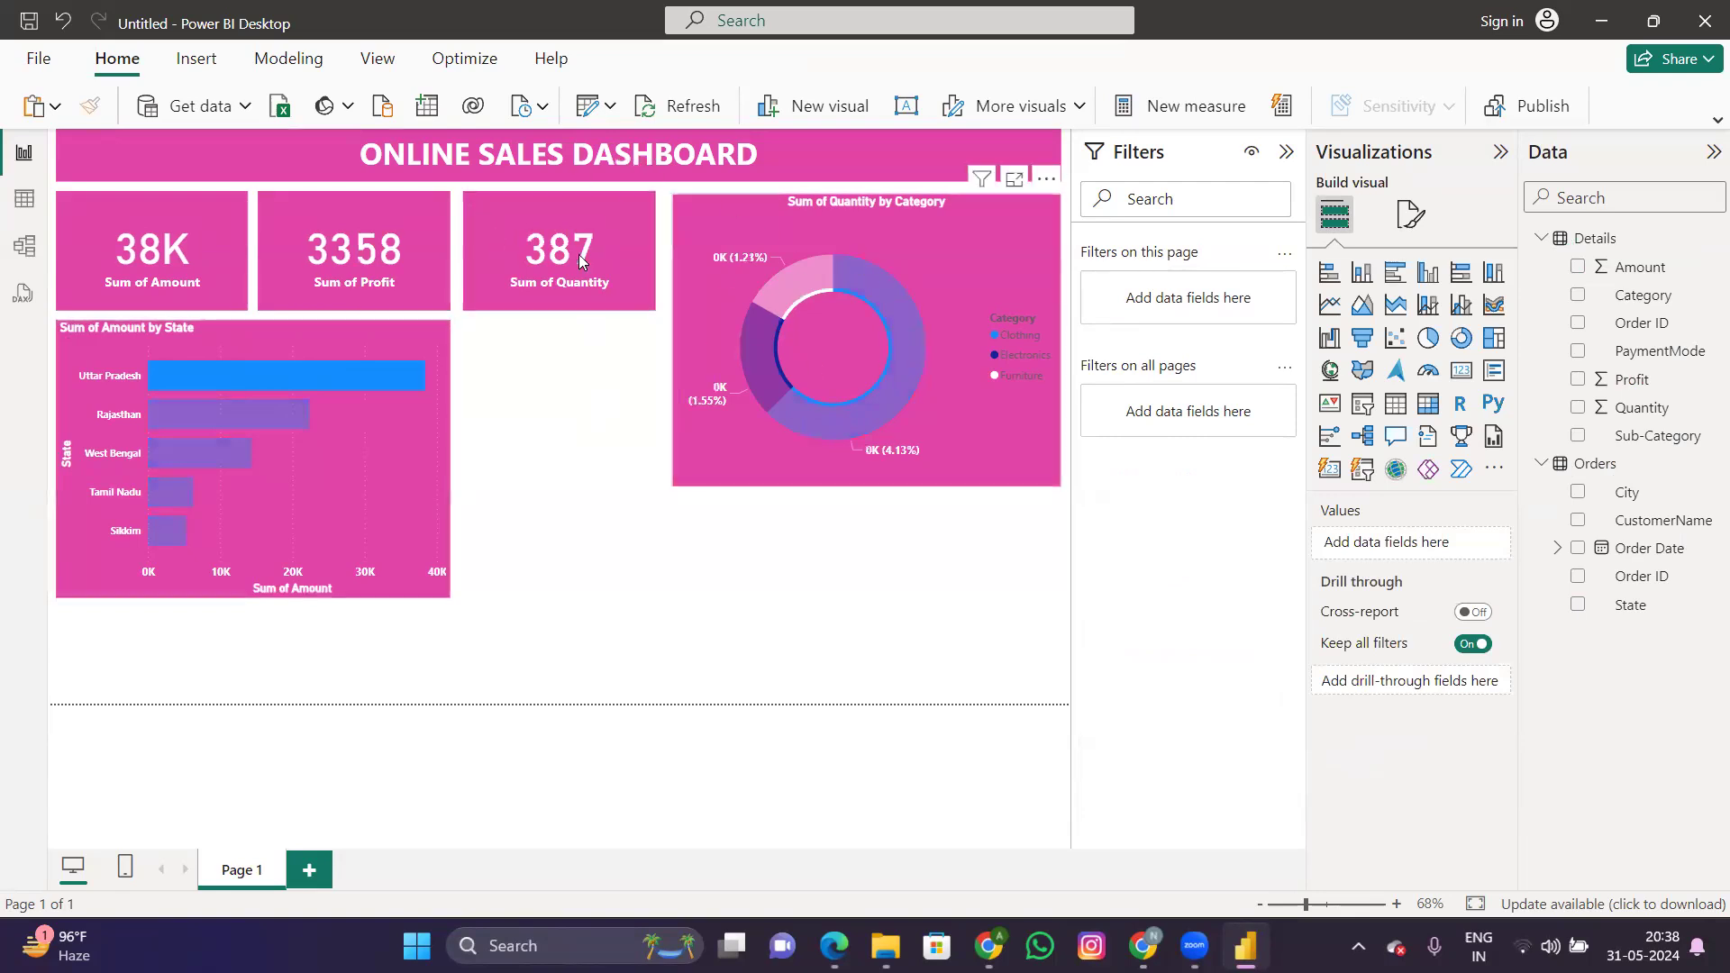
{"action": "left_click", "coordinate": [288, 375]}
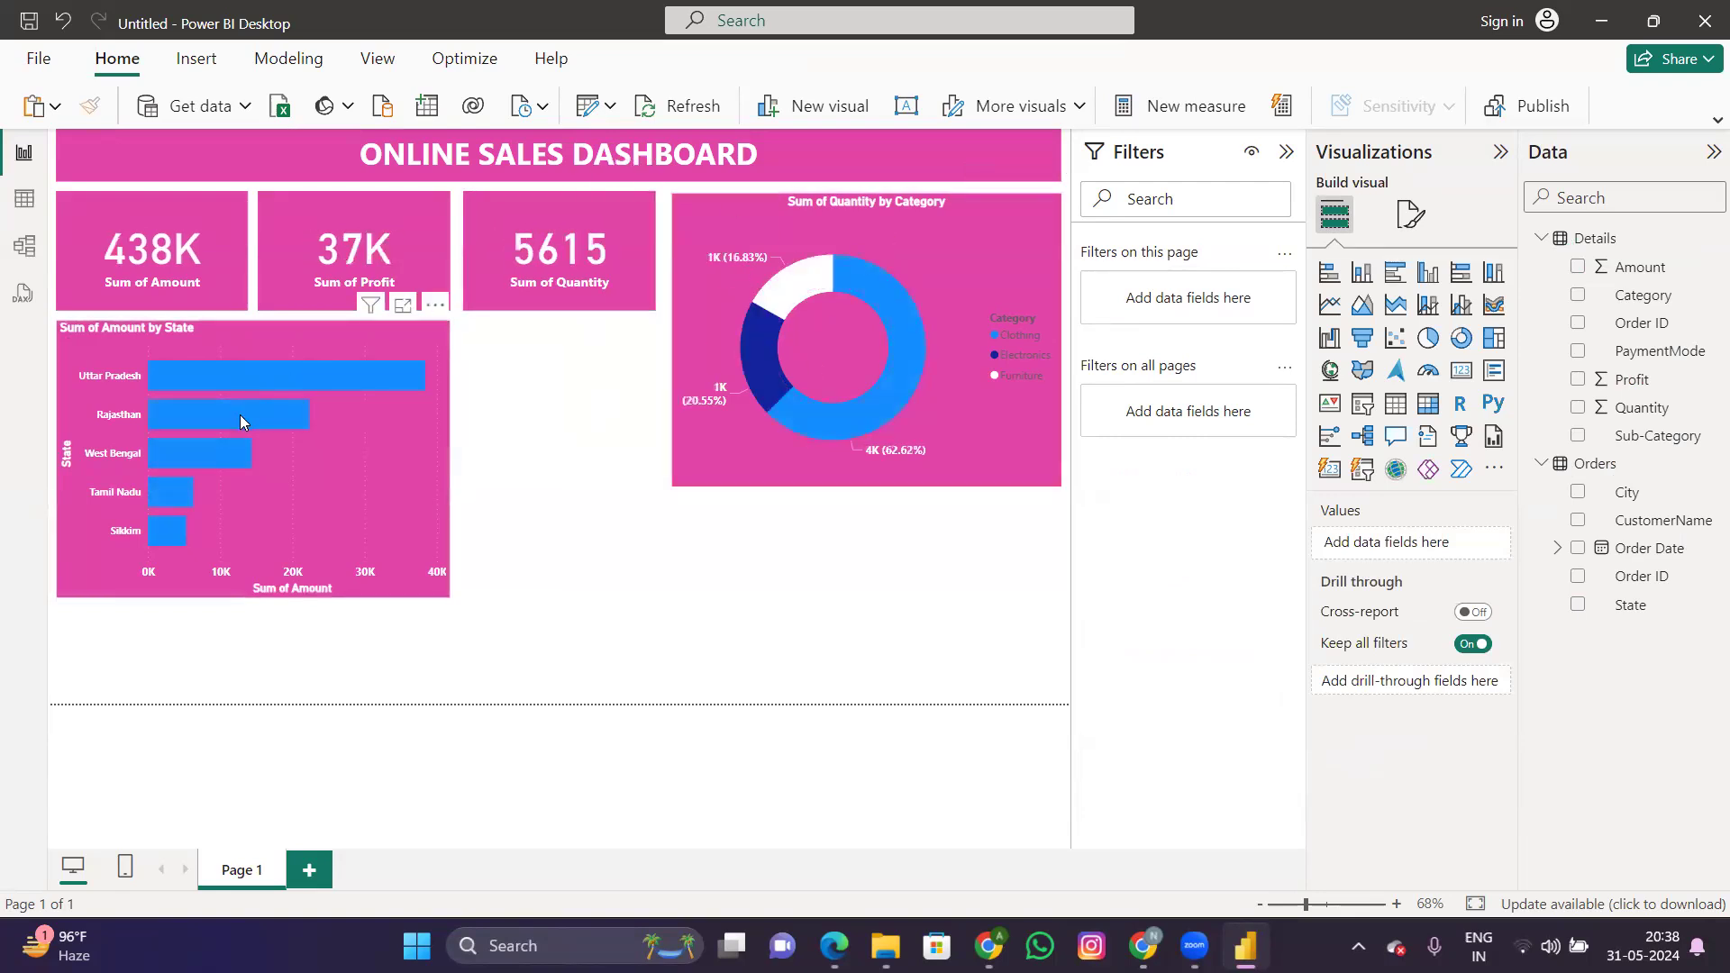
{"action": "left_click", "coordinate": [239, 415]}
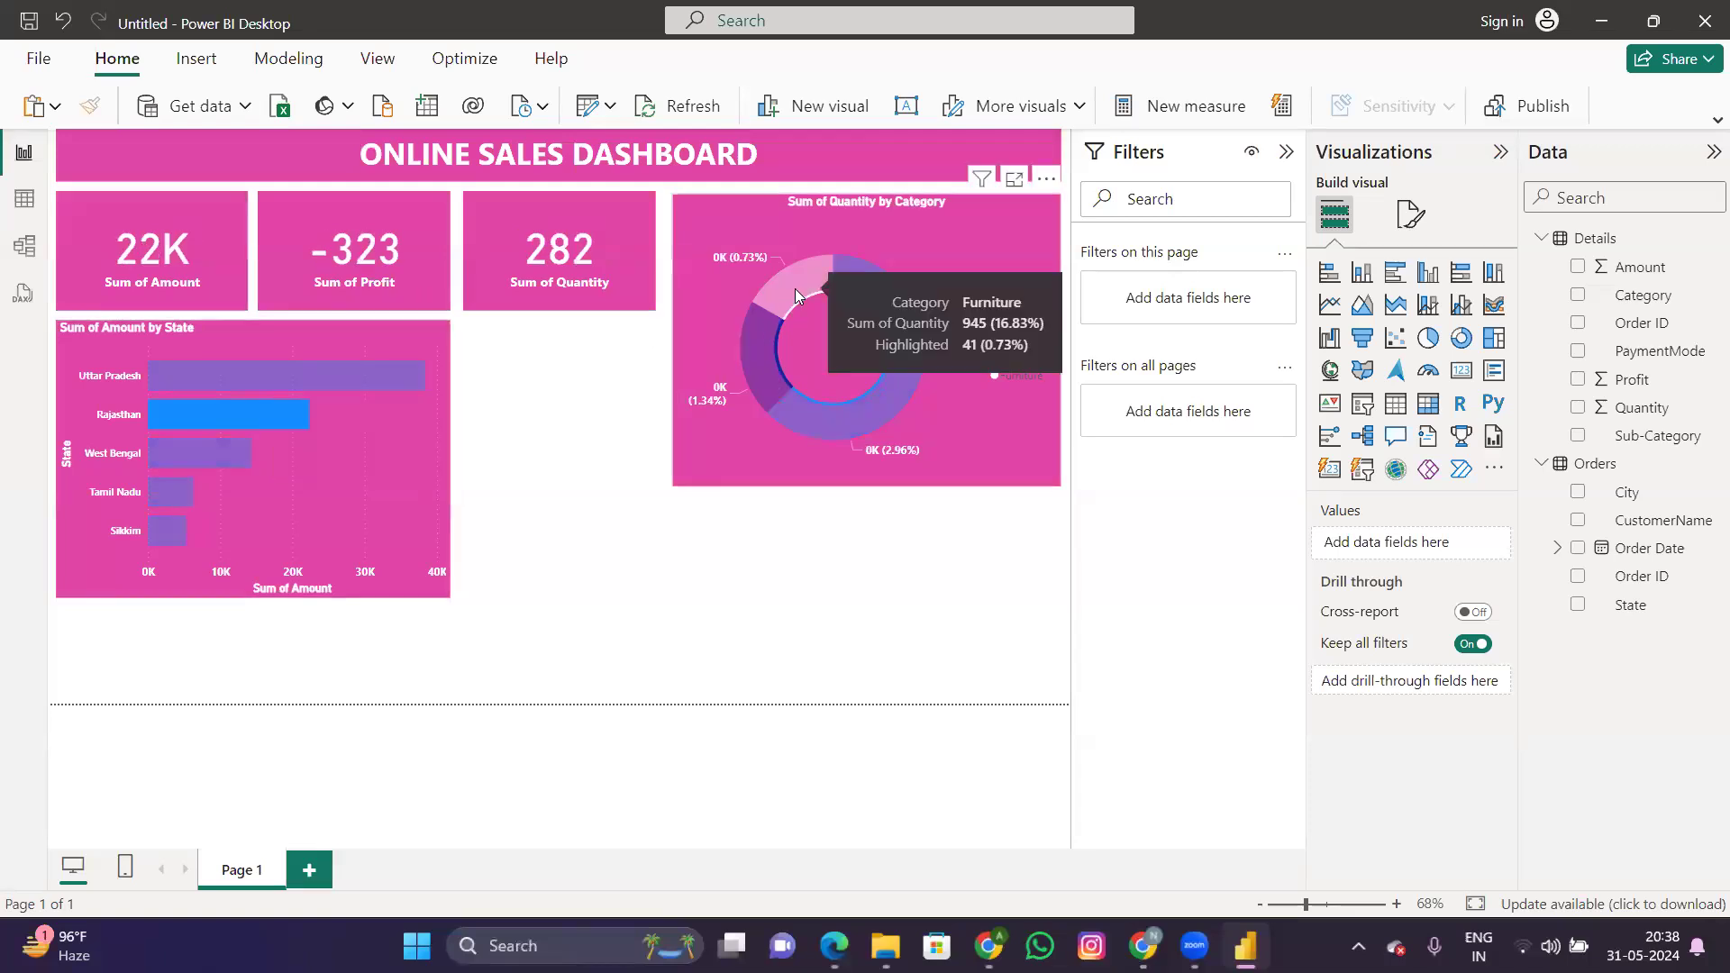
{"action": "left_click", "coordinate": [796, 292]}
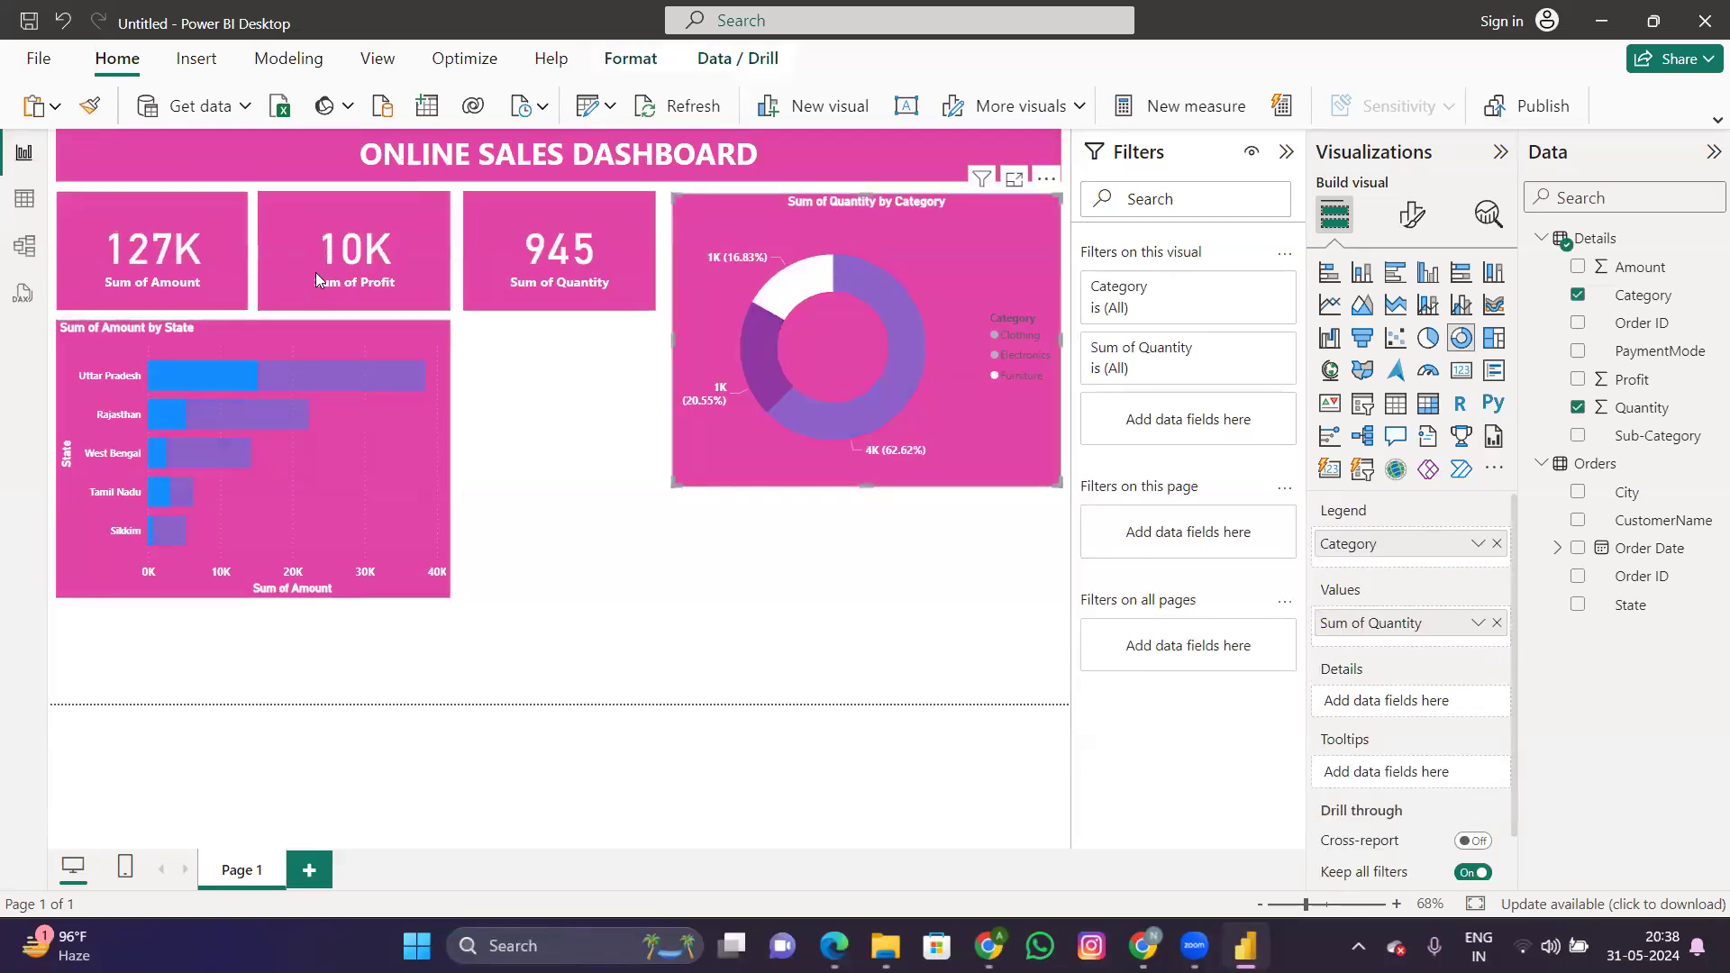
{"action": "left_click", "coordinate": [208, 406]}
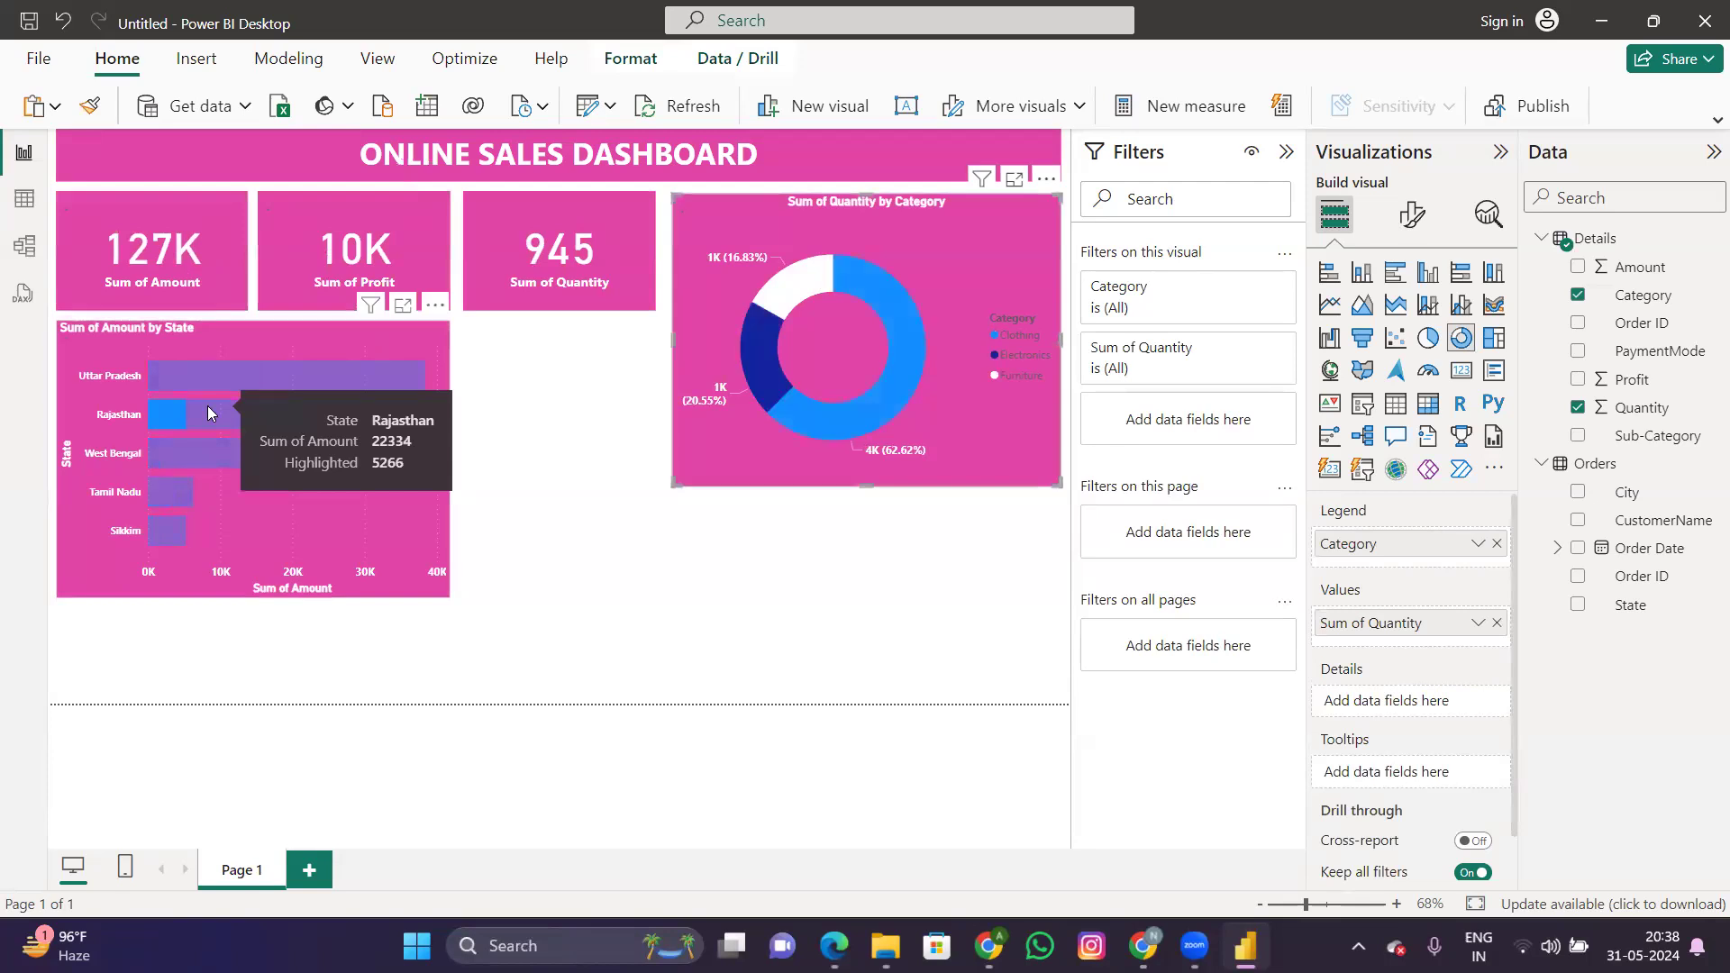
{"action": "left_click", "coordinate": [807, 265]}
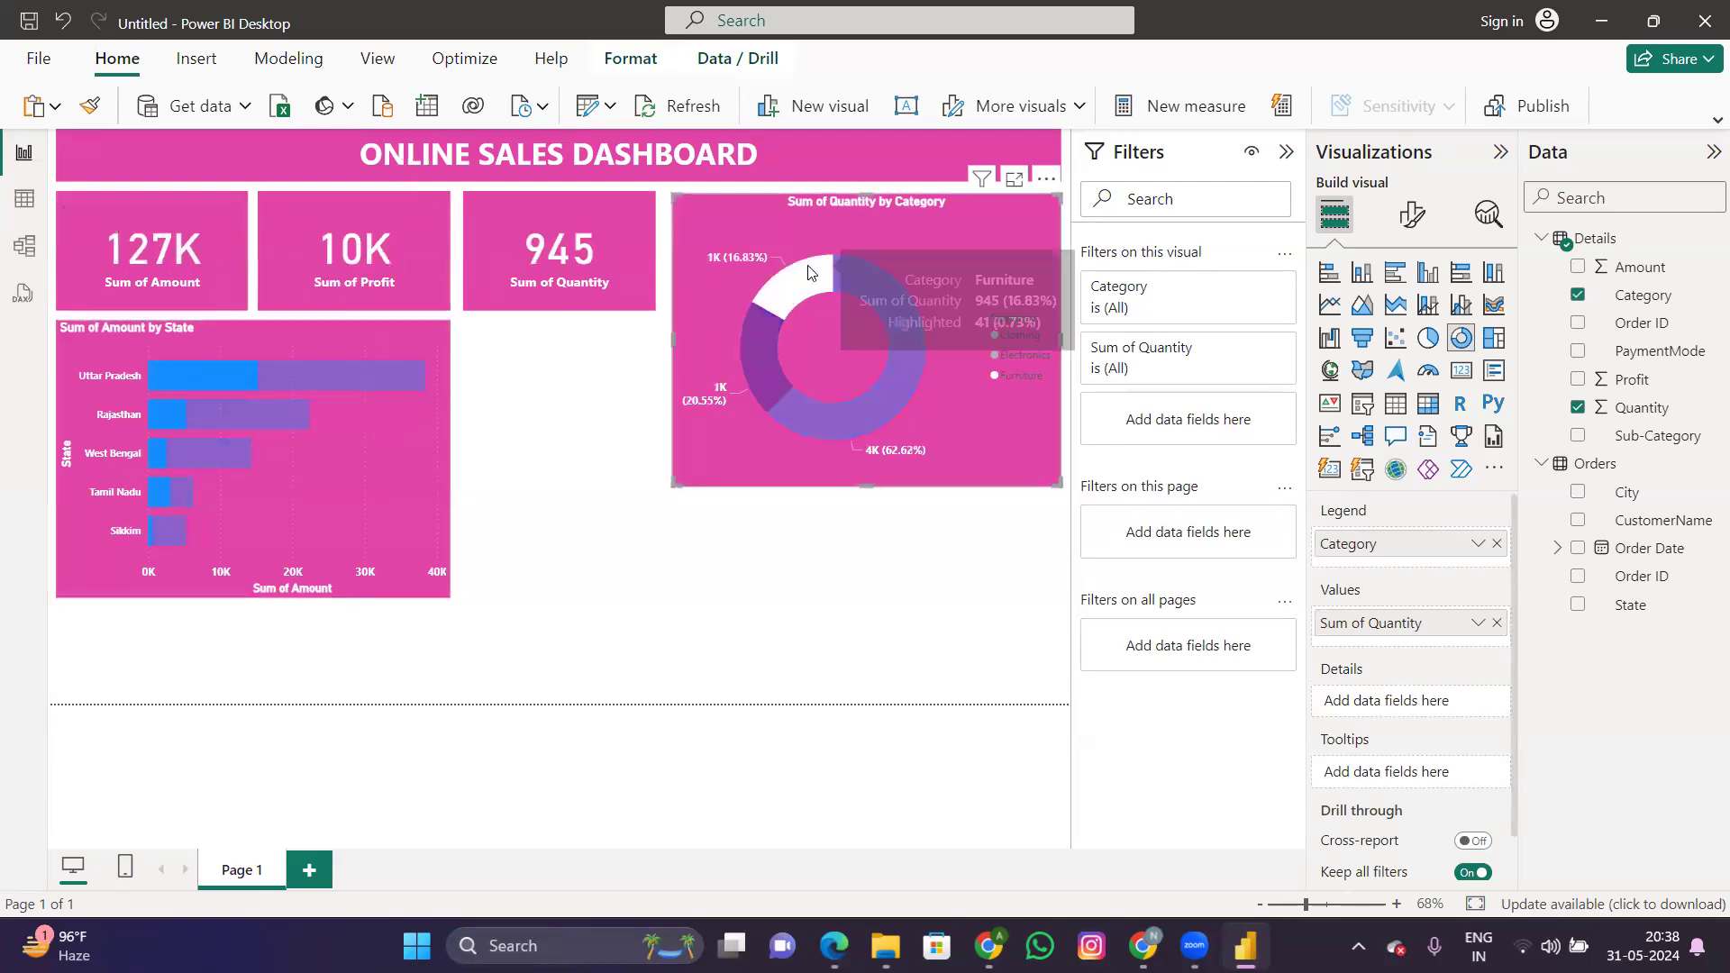
{"action": "left_click", "coordinate": [809, 272]}
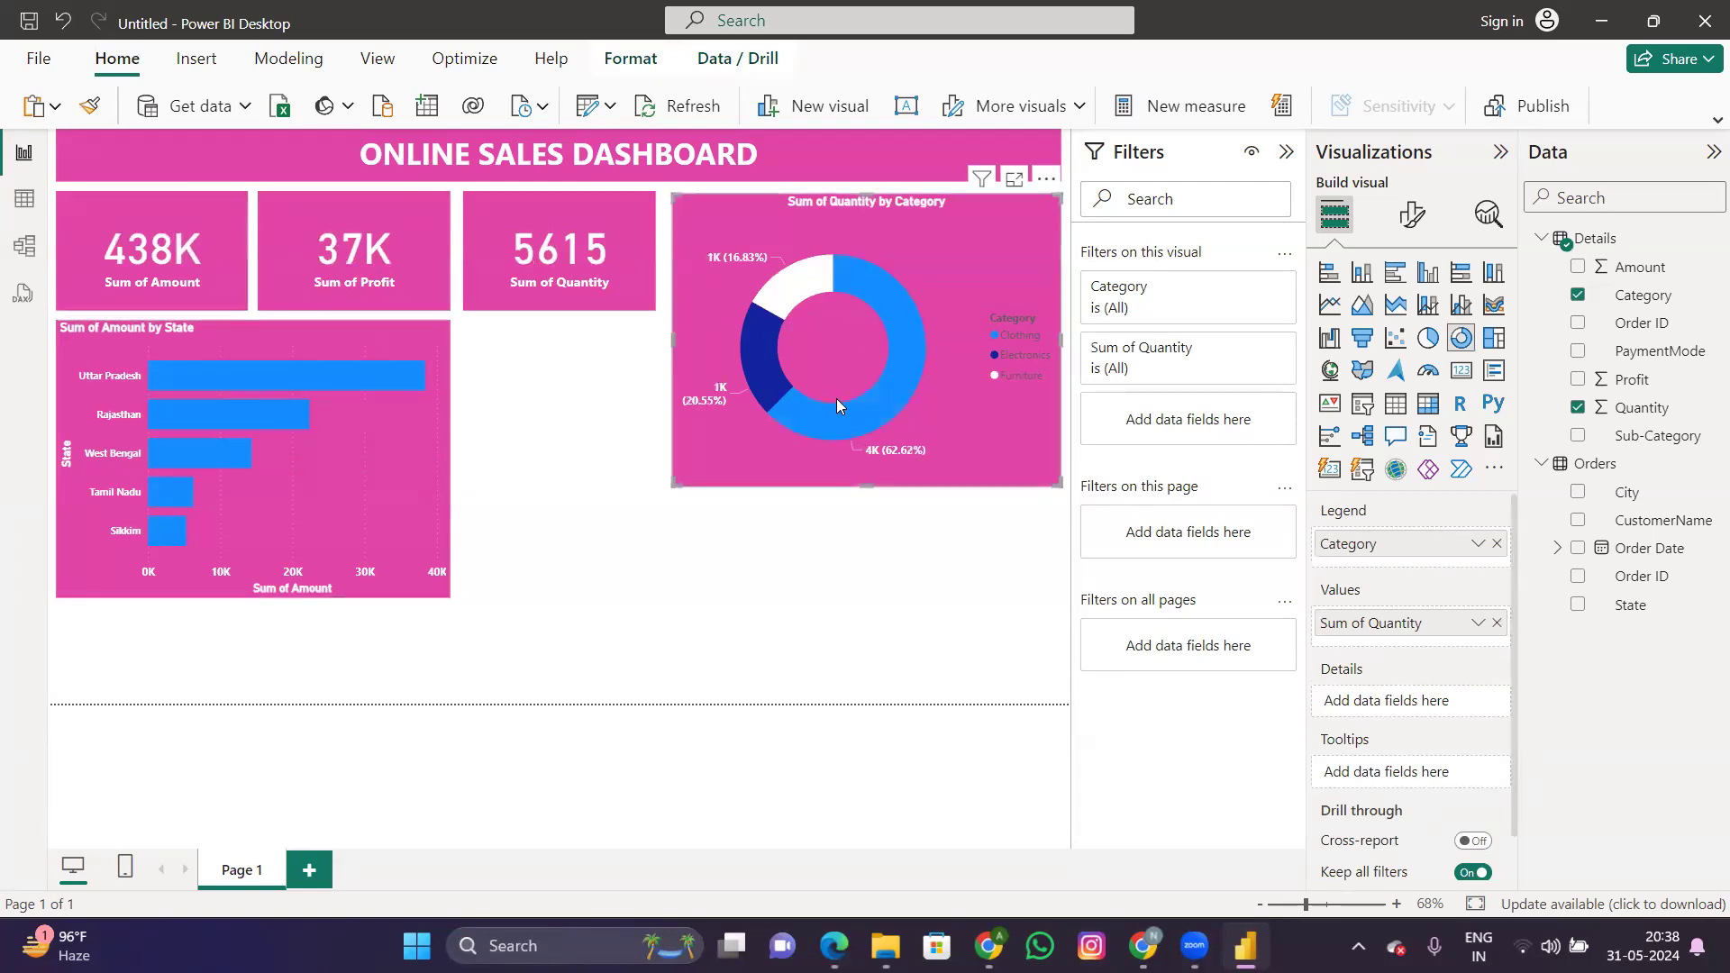
Step: Move the donut chart below the KPI cards into the page's lower-right corner and enlarge it up to the bar chart's top edge
{"action": "left_click_drag", "start_coordinate": [837, 399], "coordinate": [852, 598]}
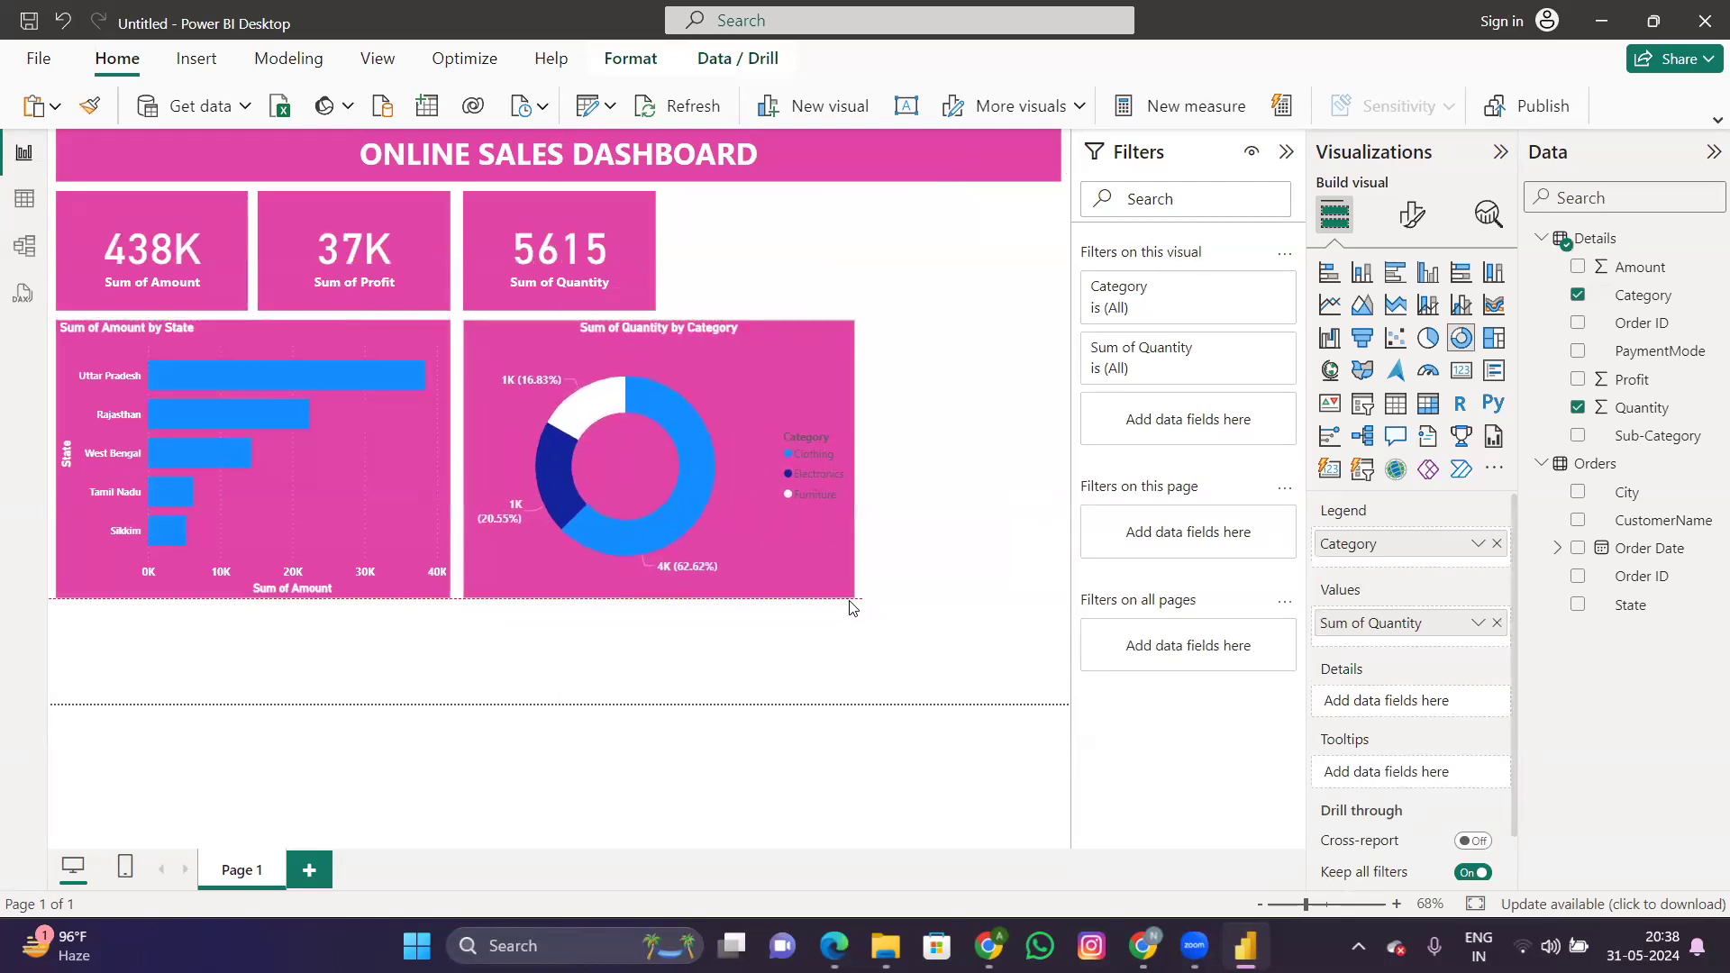
{"action": "left_click_drag", "start_coordinate": [714, 424], "coordinate": [921, 514]}
{"action": "left_click_drag", "start_coordinate": [671, 420], "coordinate": [571, 323]}
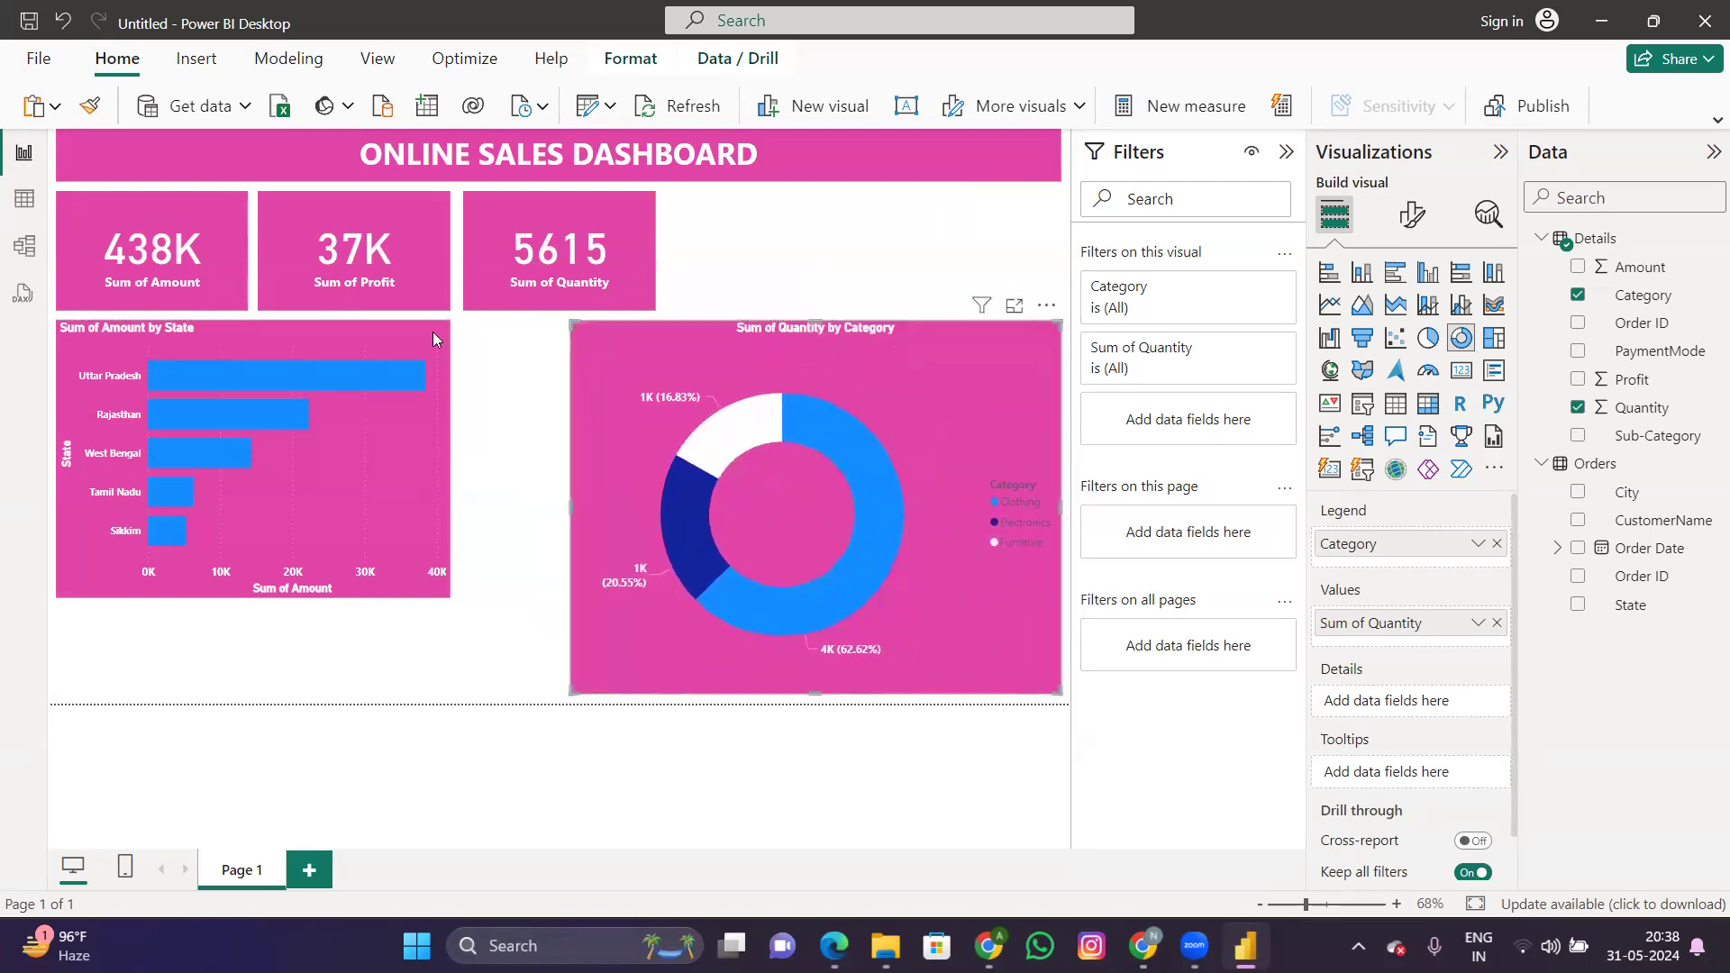
Step: Enlarge the bar chart to the donut chart's height, extending it sideways until it nearly meets the donut
{"action": "left_click", "coordinate": [359, 344]}
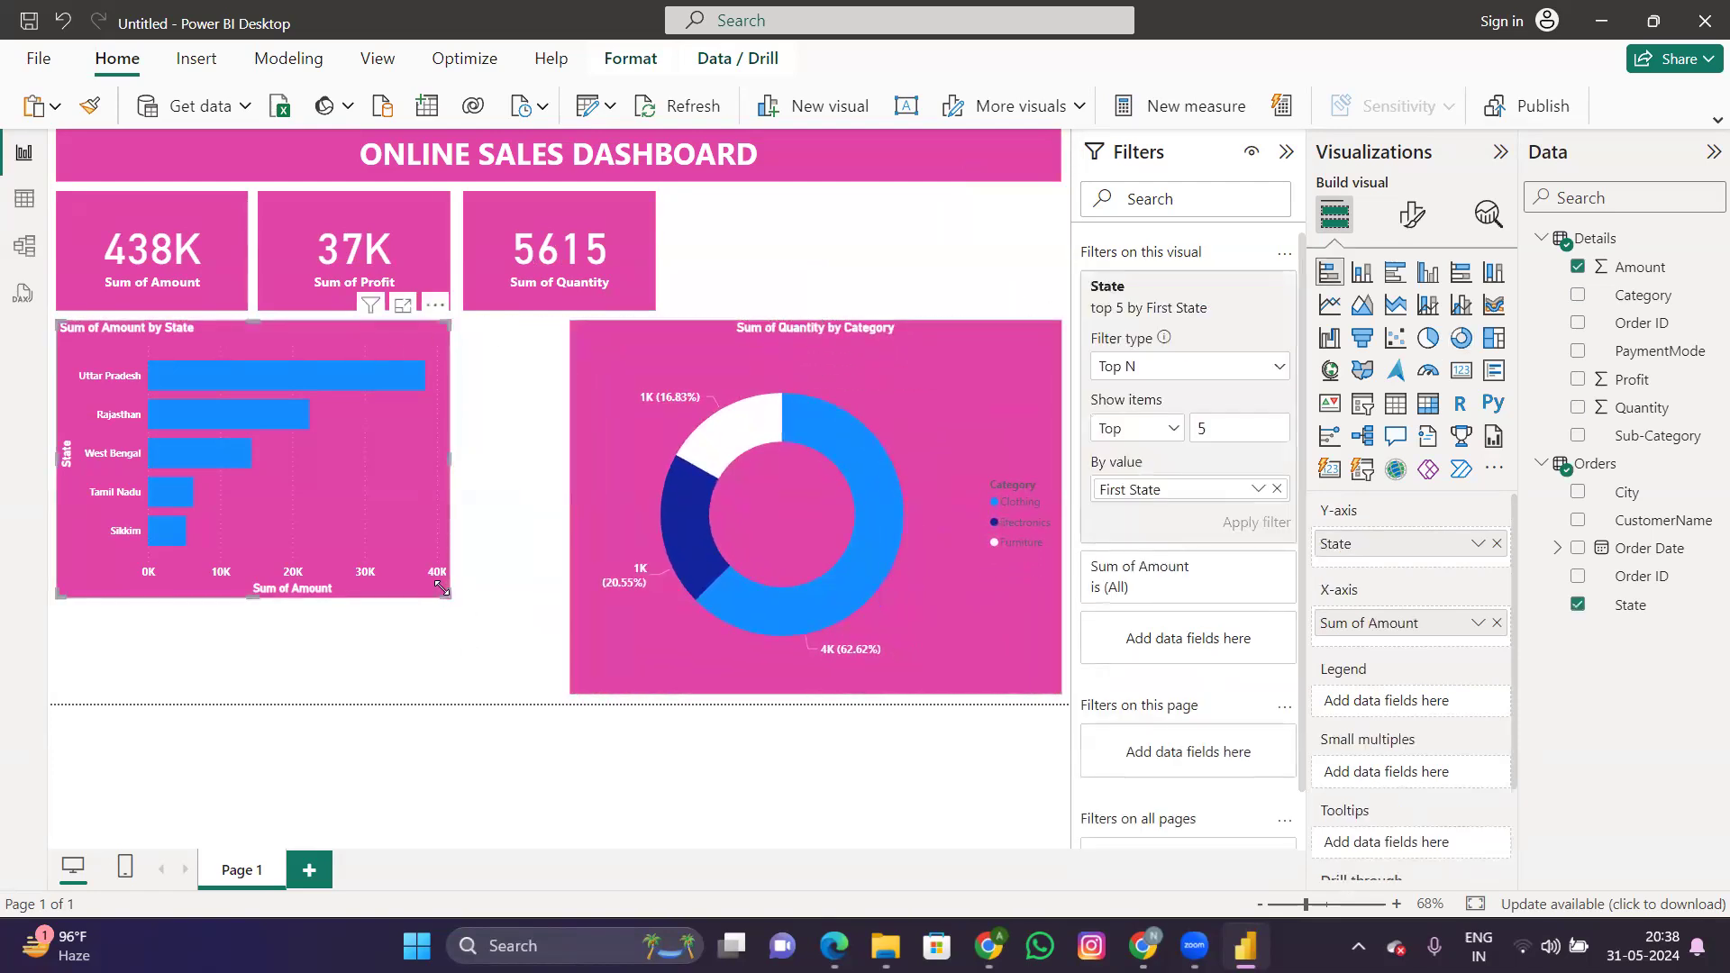
{"action": "left_click_drag", "start_coordinate": [446, 592], "coordinate": [560, 692]}
{"action": "left_click", "coordinate": [830, 277]}
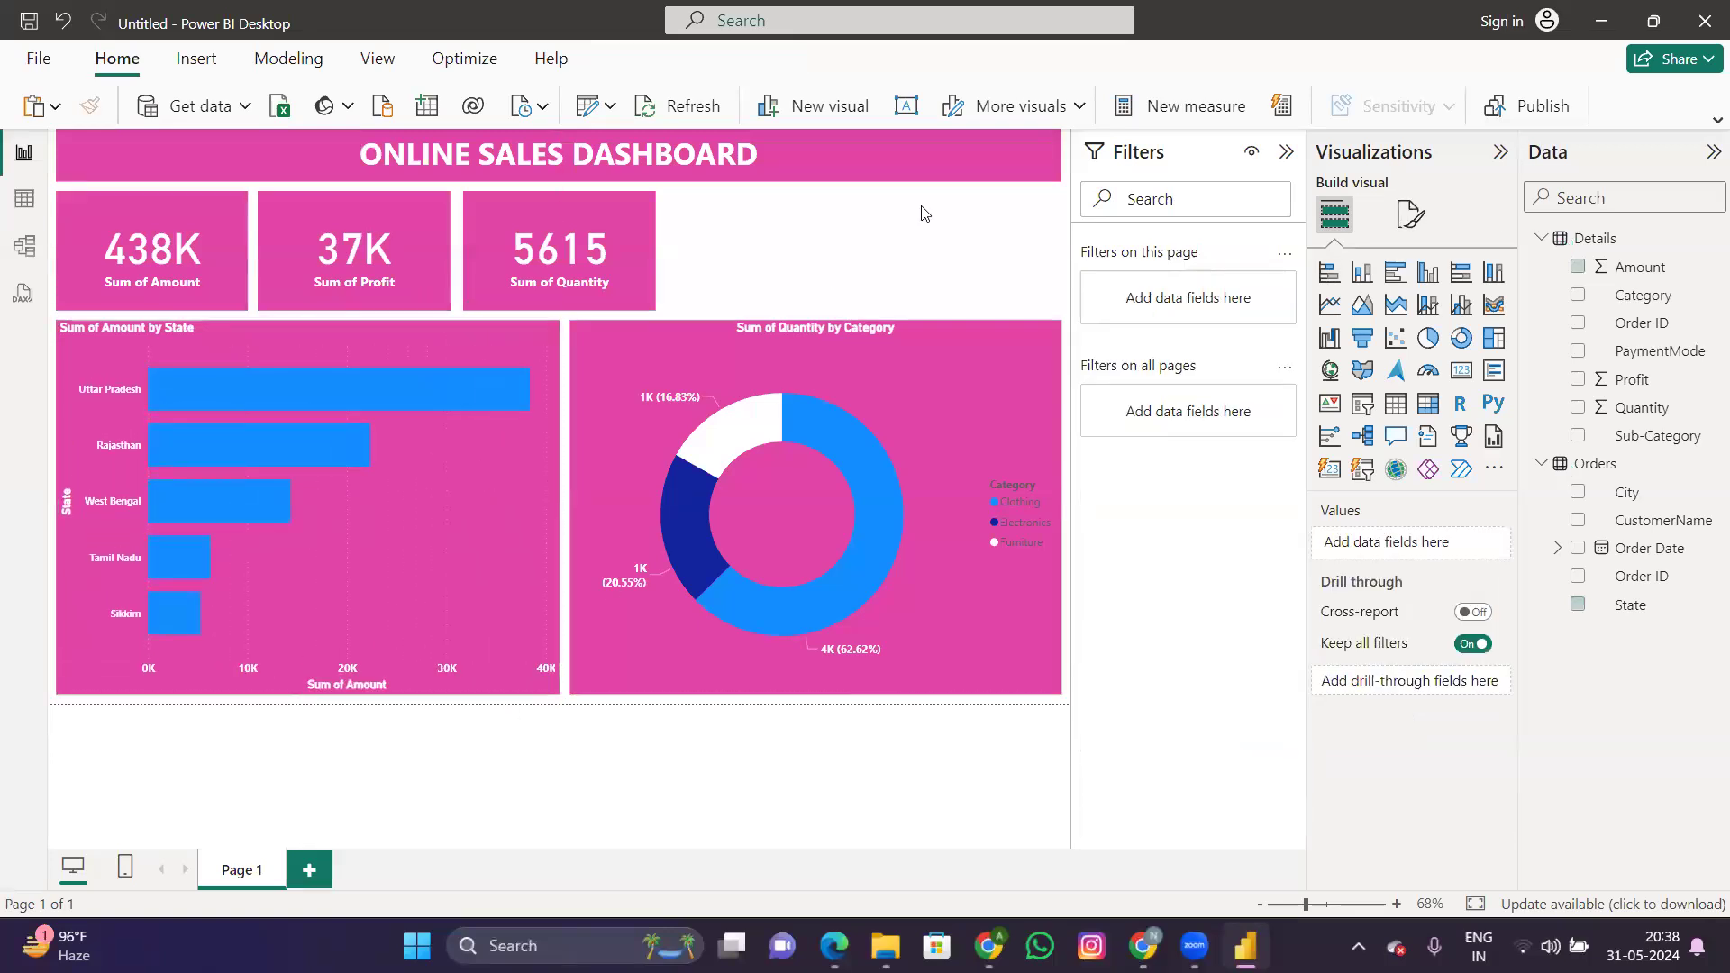
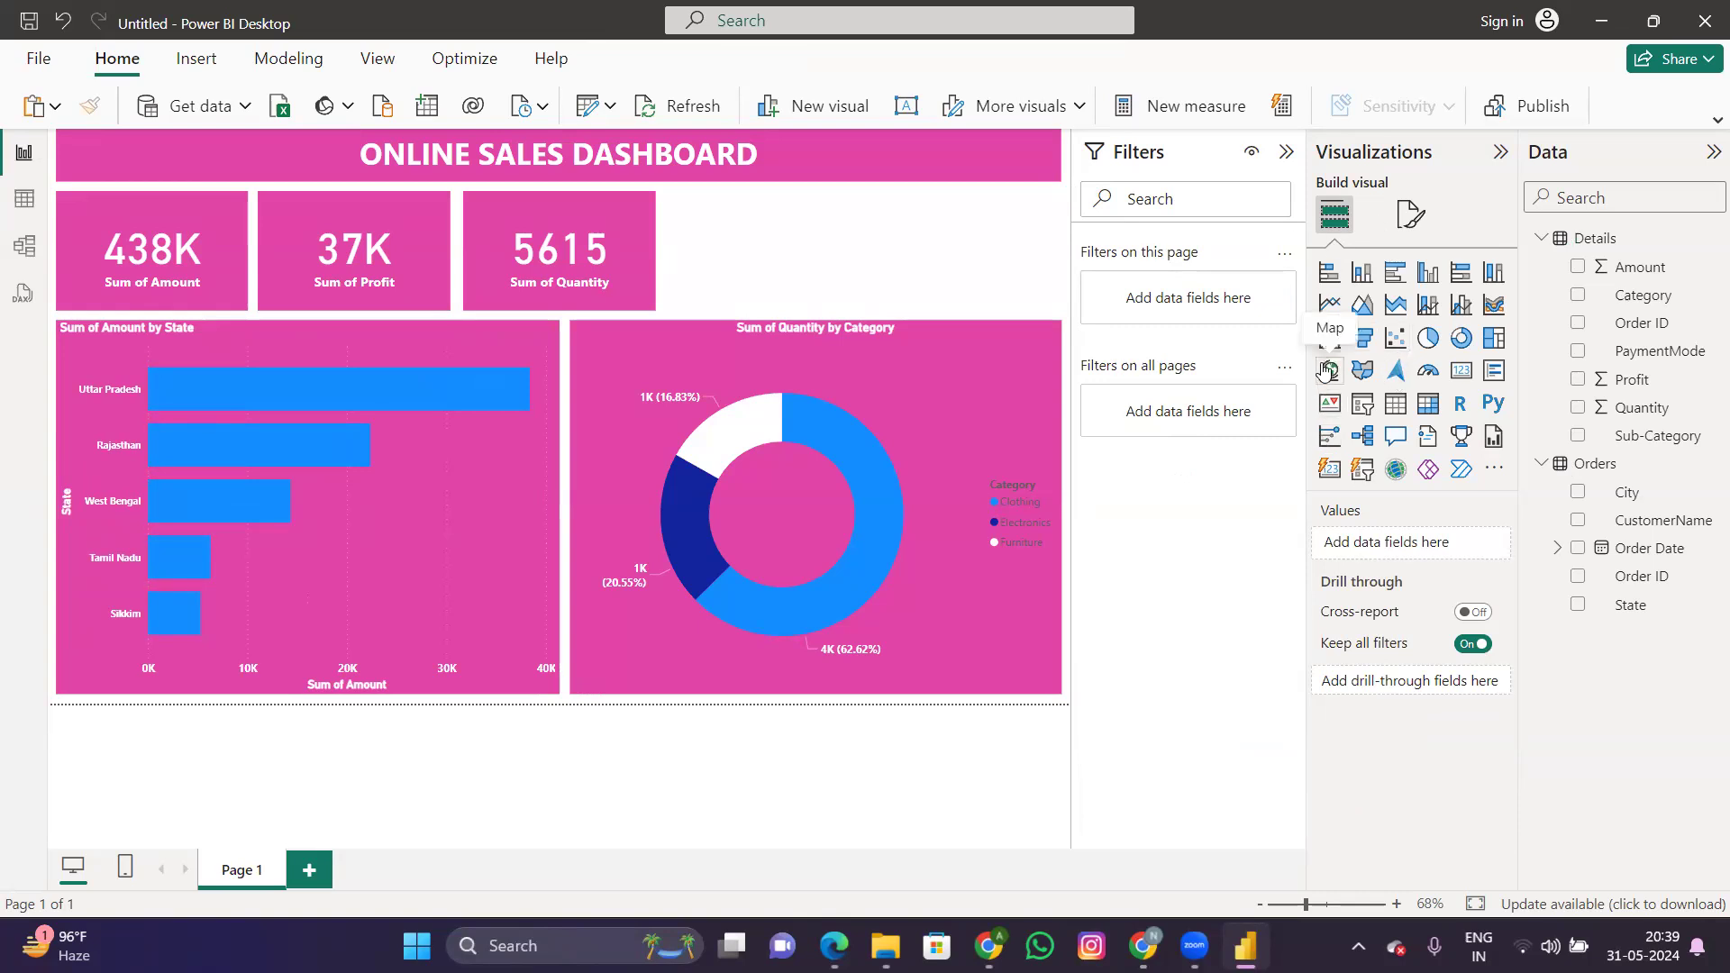
Step: Add a slicer beside the KPI cards using Order Date, the Quarter level of its date hierarchy, and State
{"action": "left_click", "coordinate": [1358, 413]}
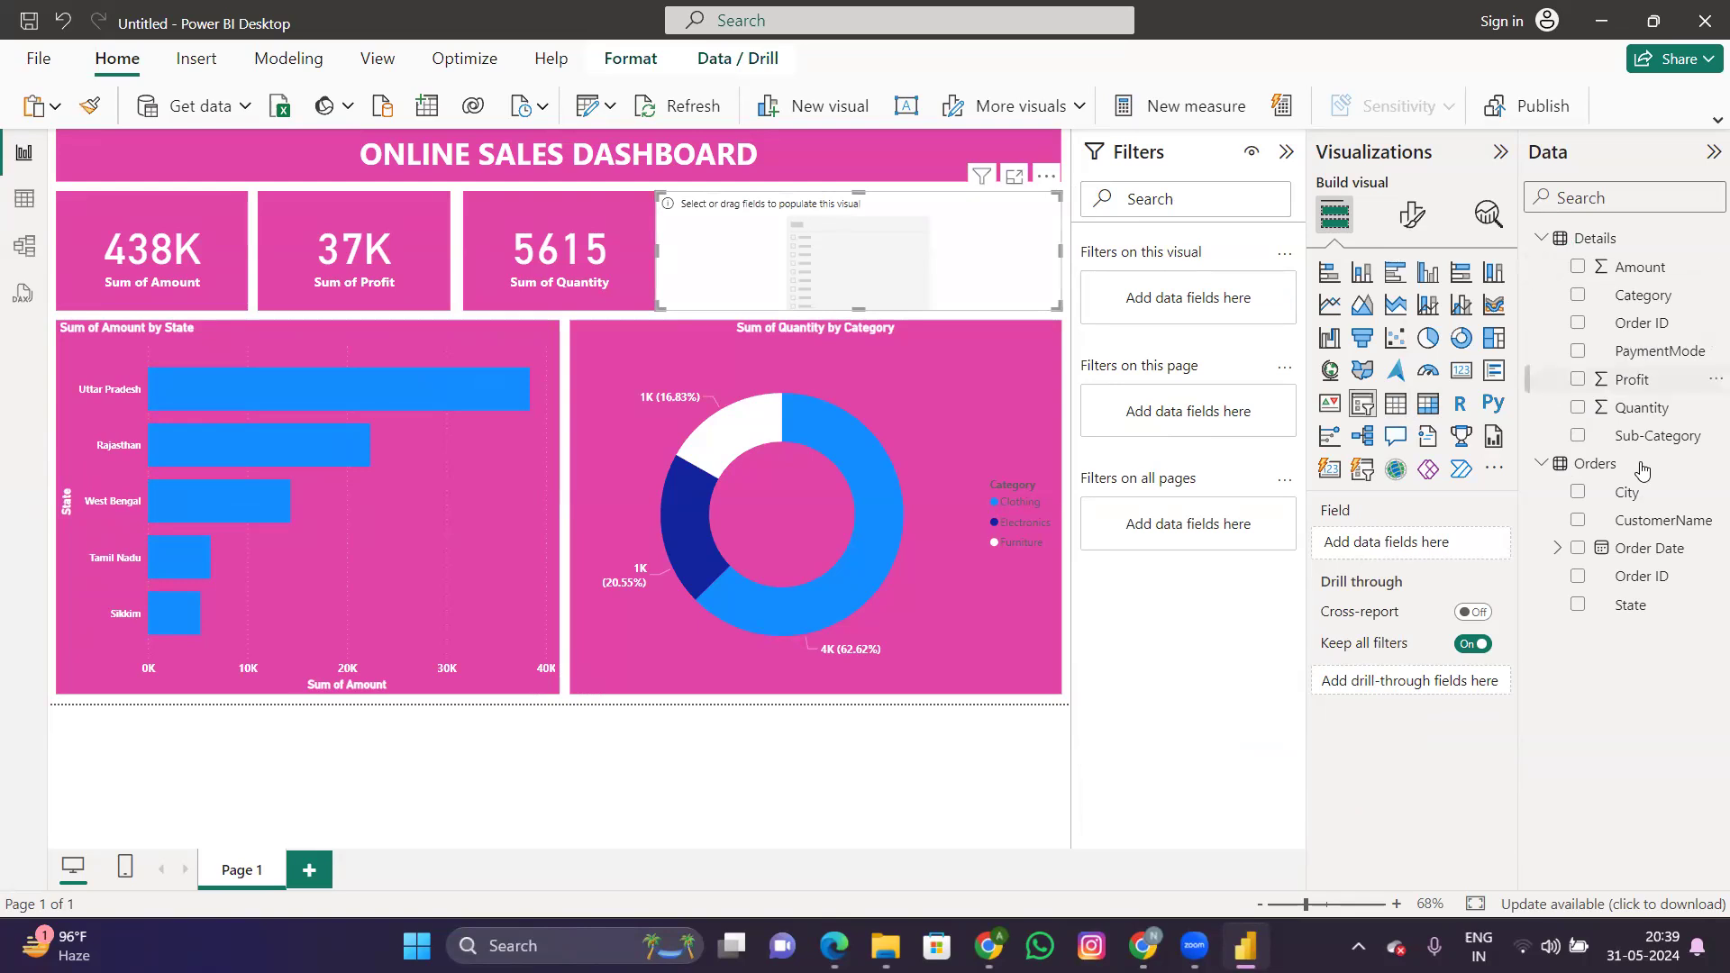
{"action": "left_click", "coordinate": [1604, 556]}
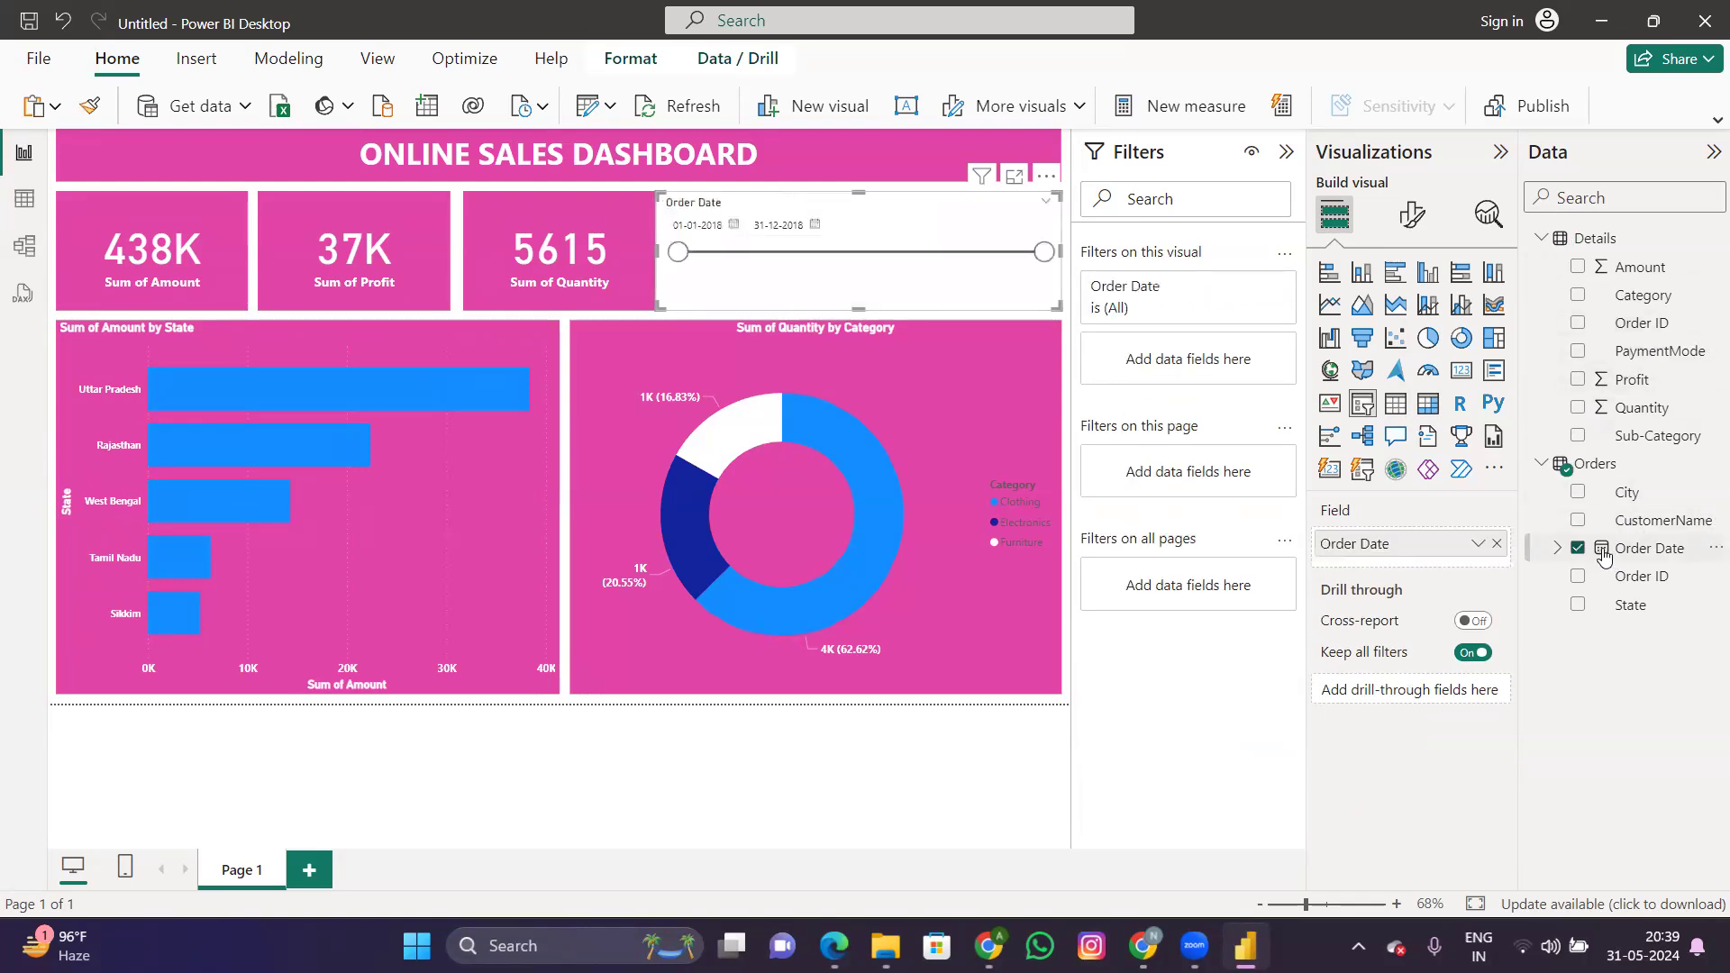
{"action": "left_click", "coordinate": [1557, 549]}
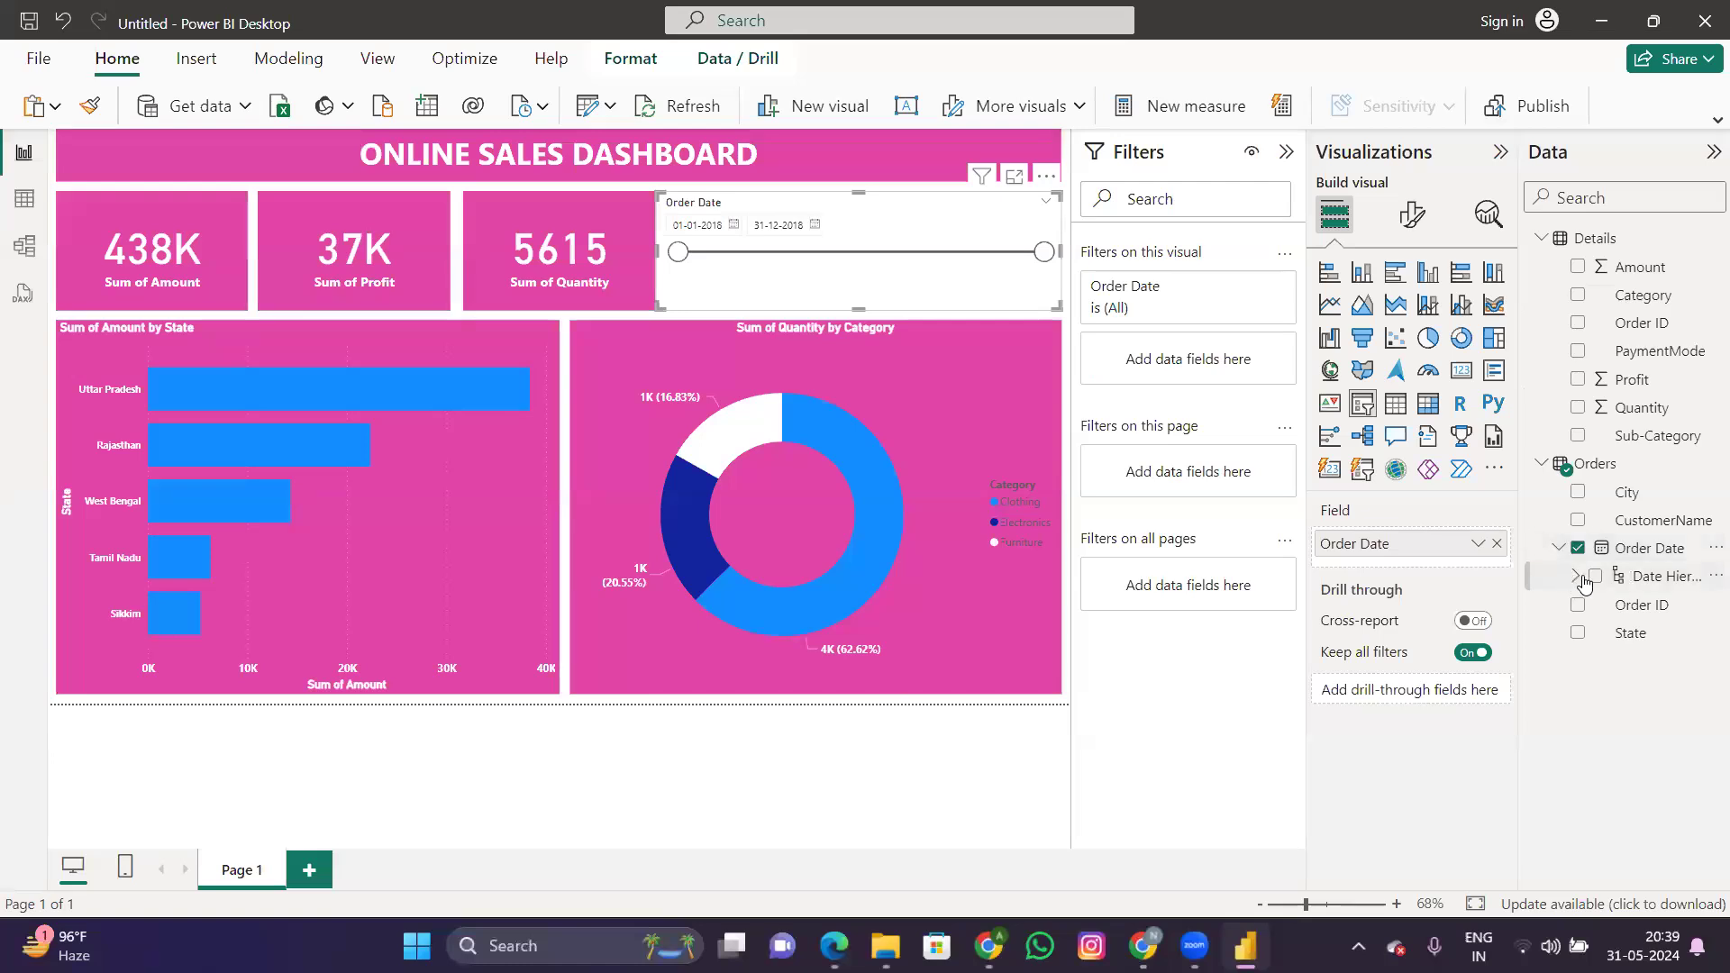
{"action": "left_click", "coordinate": [1577, 576]}
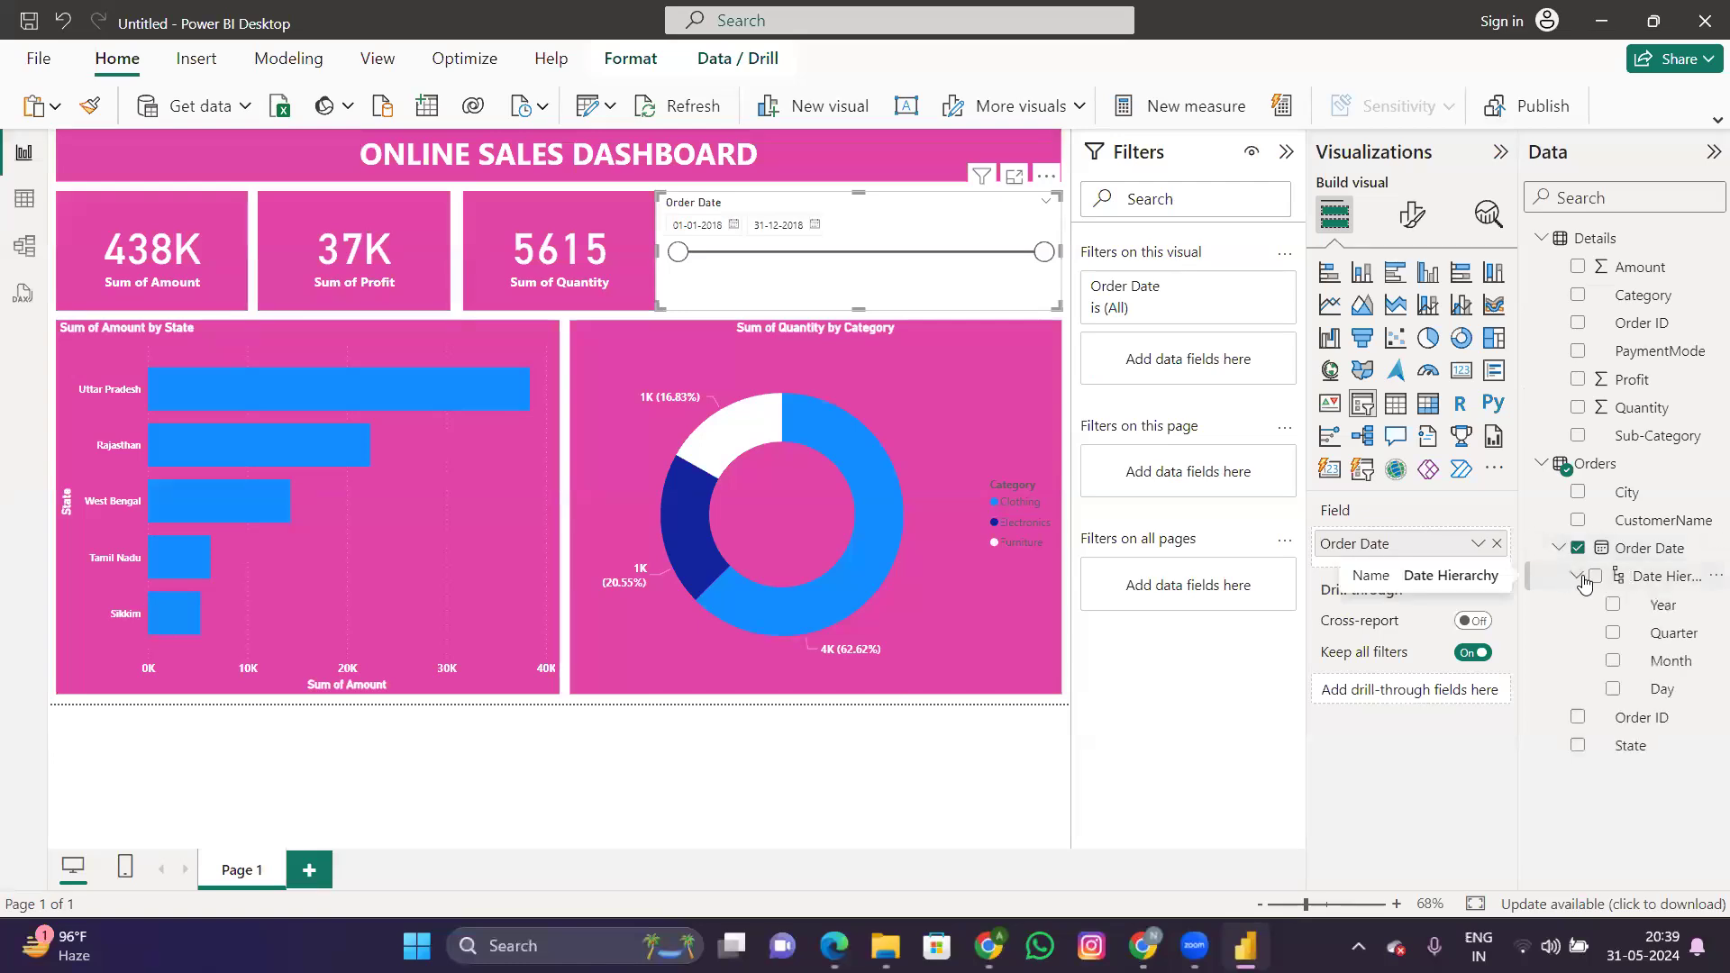
{"action": "left_click", "coordinate": [1614, 635]}
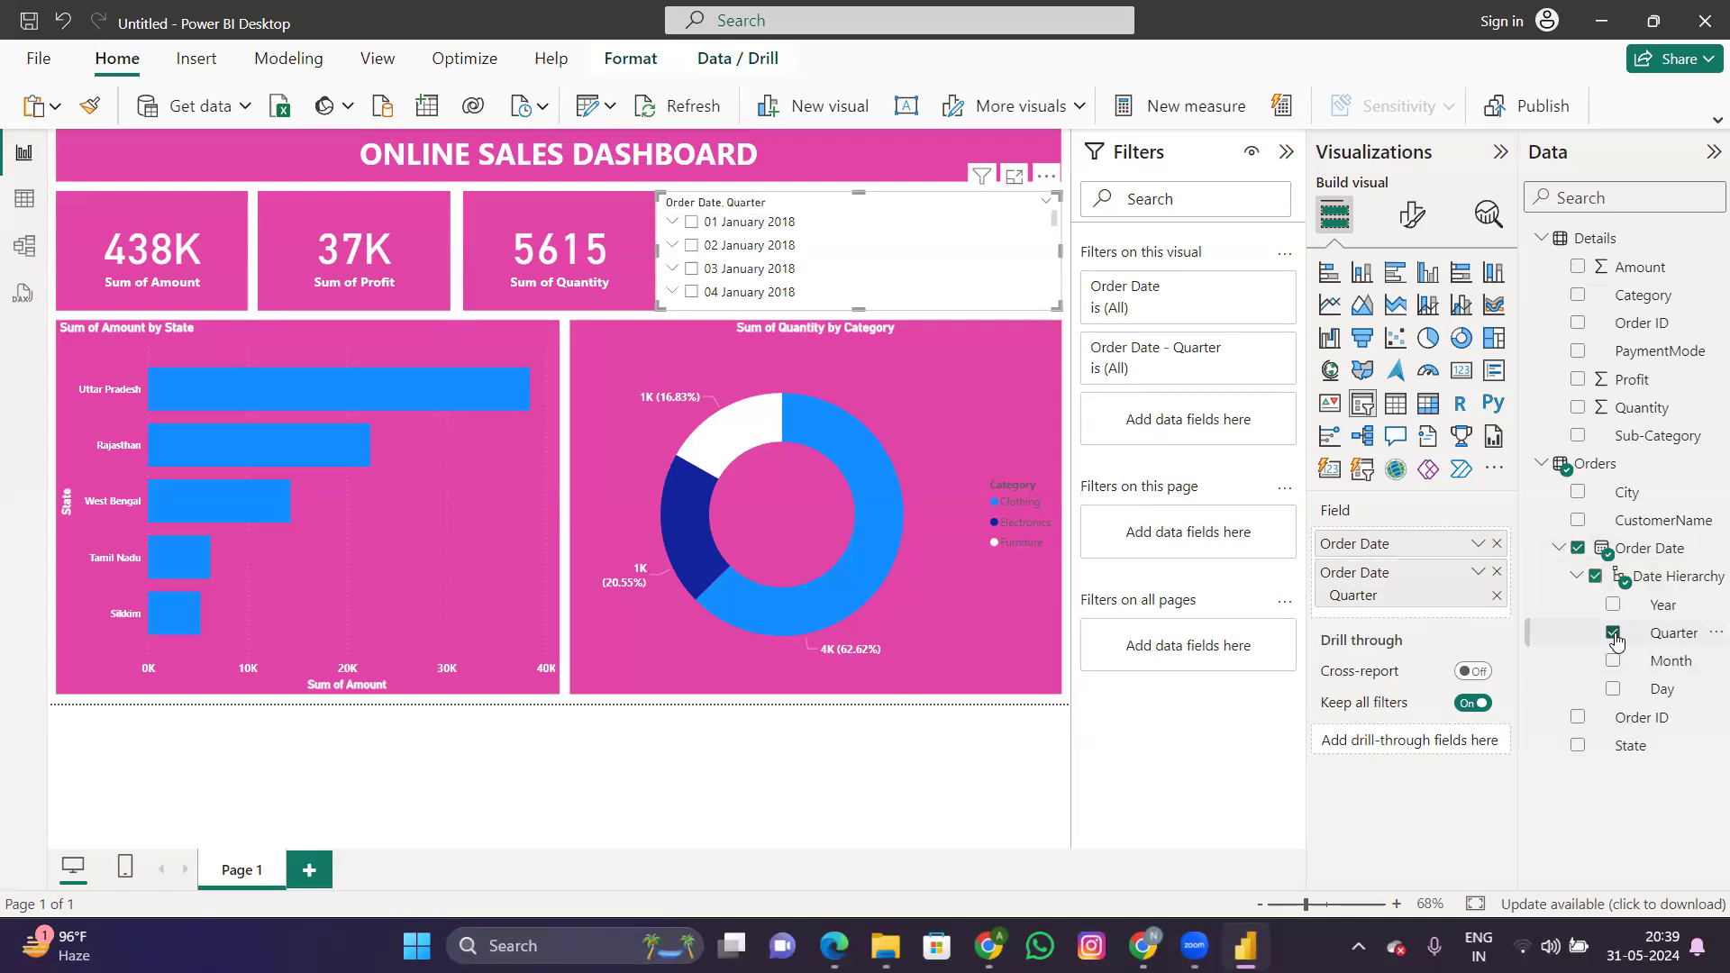
{"action": "left_click", "coordinate": [1583, 752]}
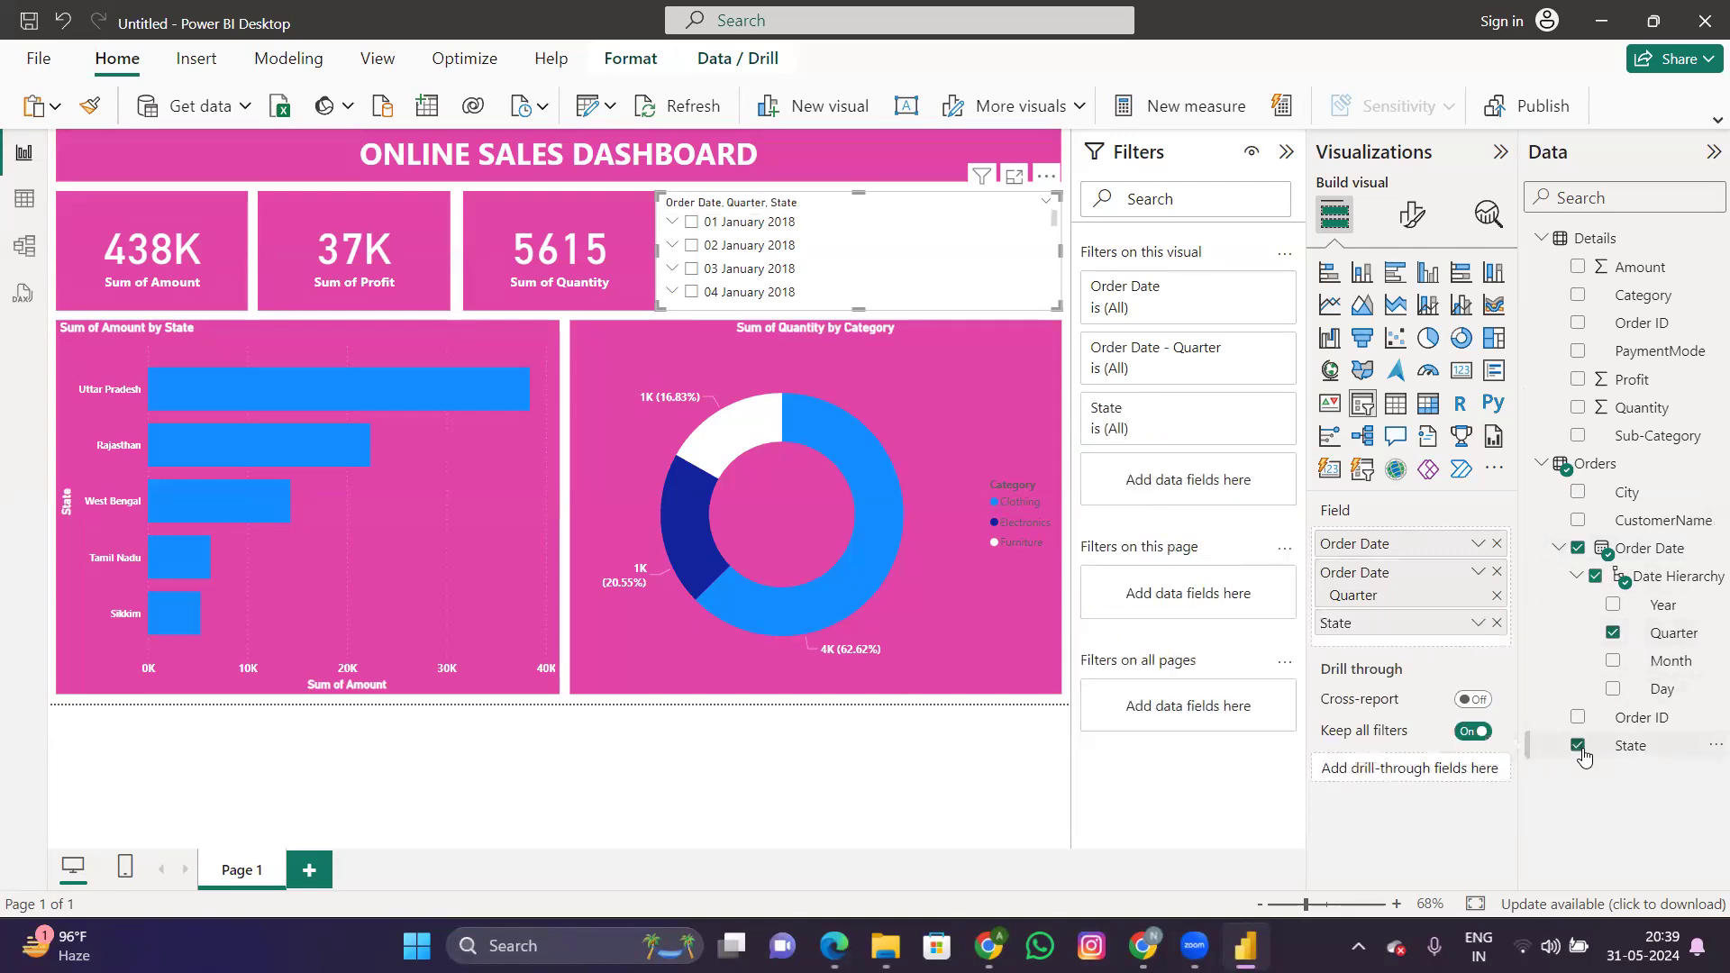
{"action": "left_click", "coordinate": [1542, 463]}
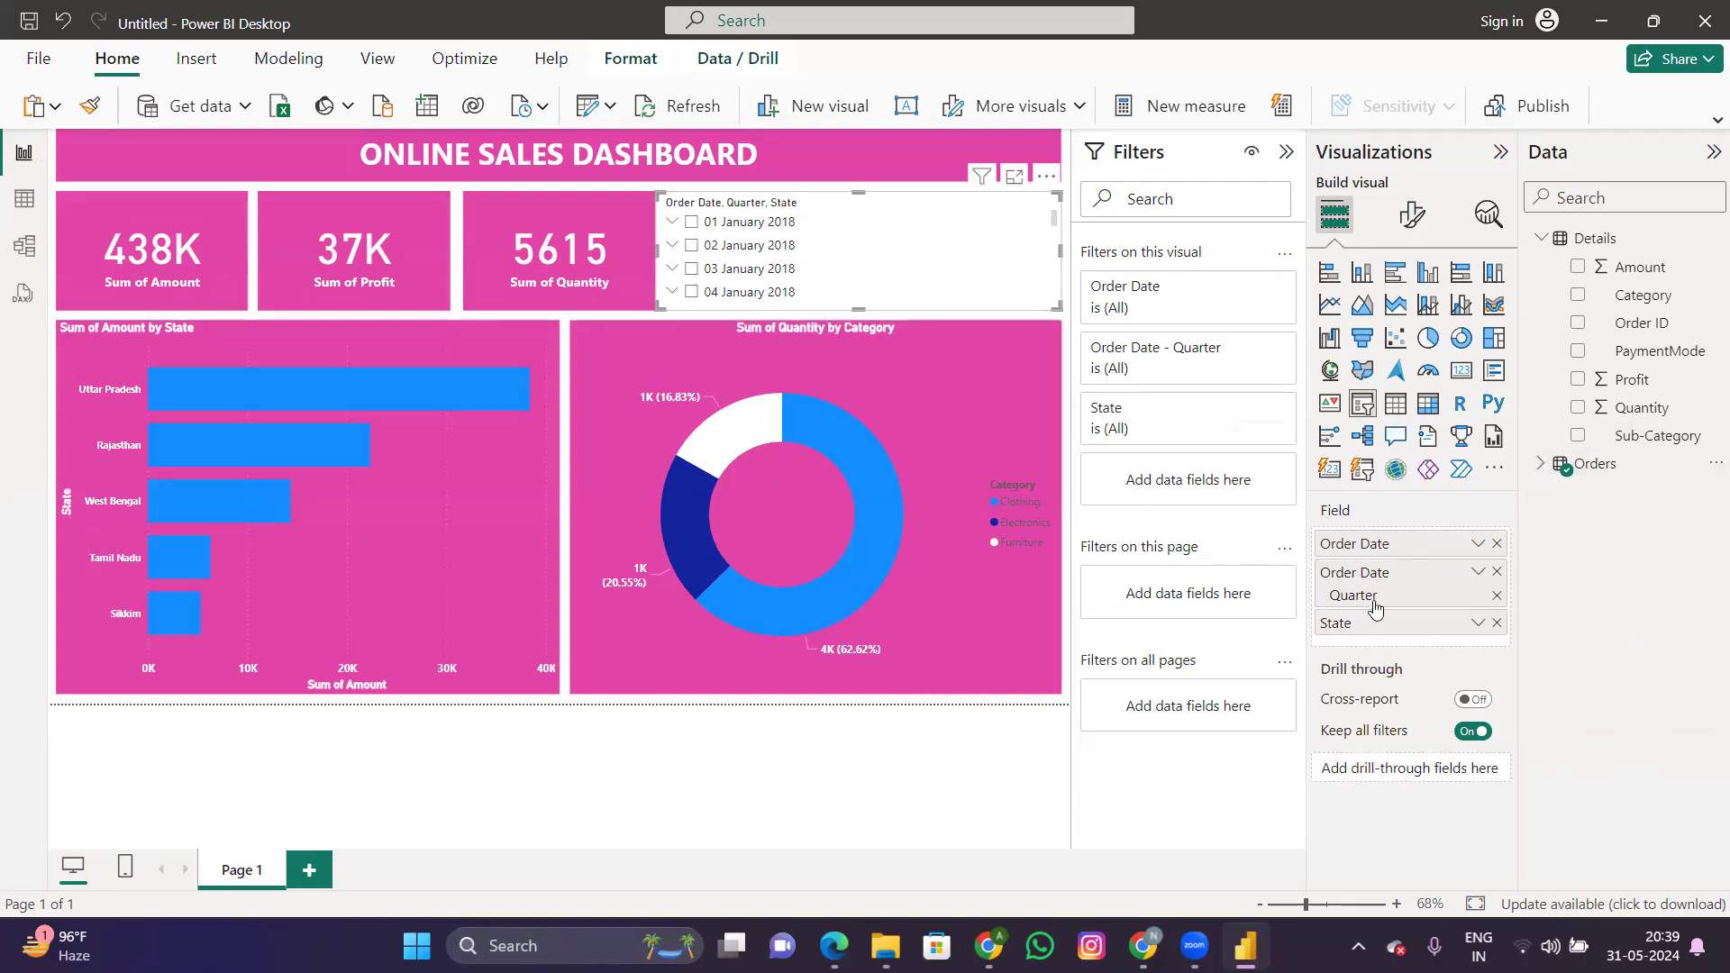
{"action": "left_click", "coordinate": [1541, 465]}
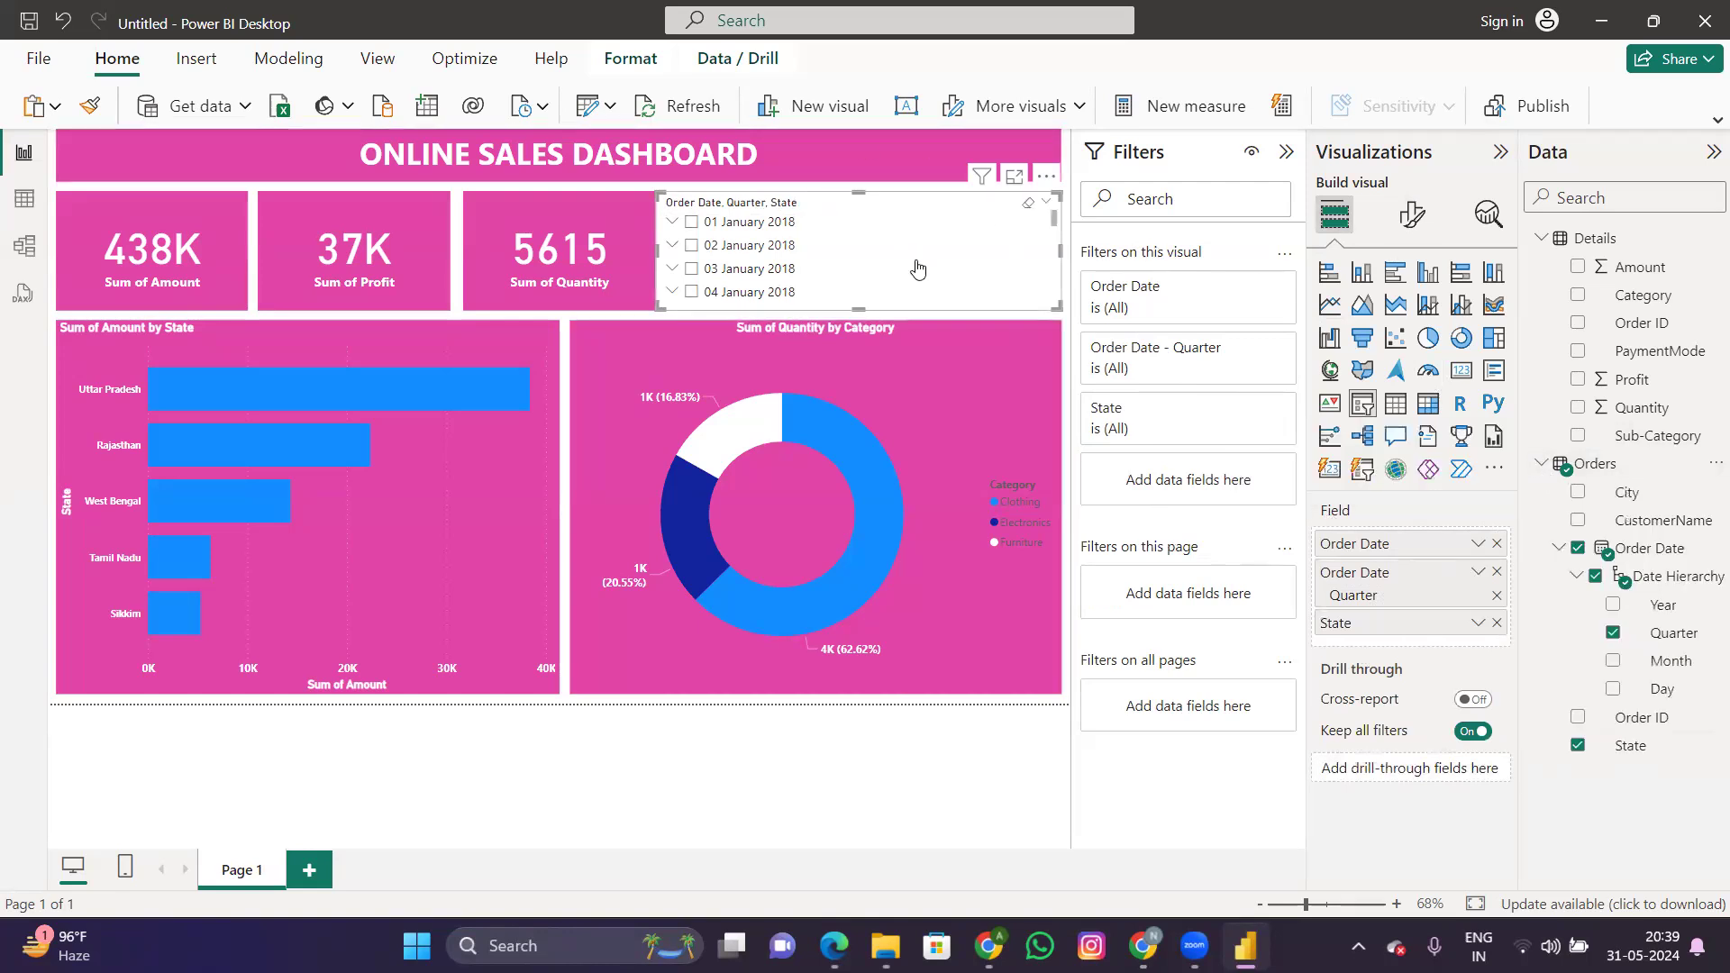
Step: Set the slicer's style to Dropdown and check its value list on the page
{"action": "left_click", "coordinate": [1410, 217]}
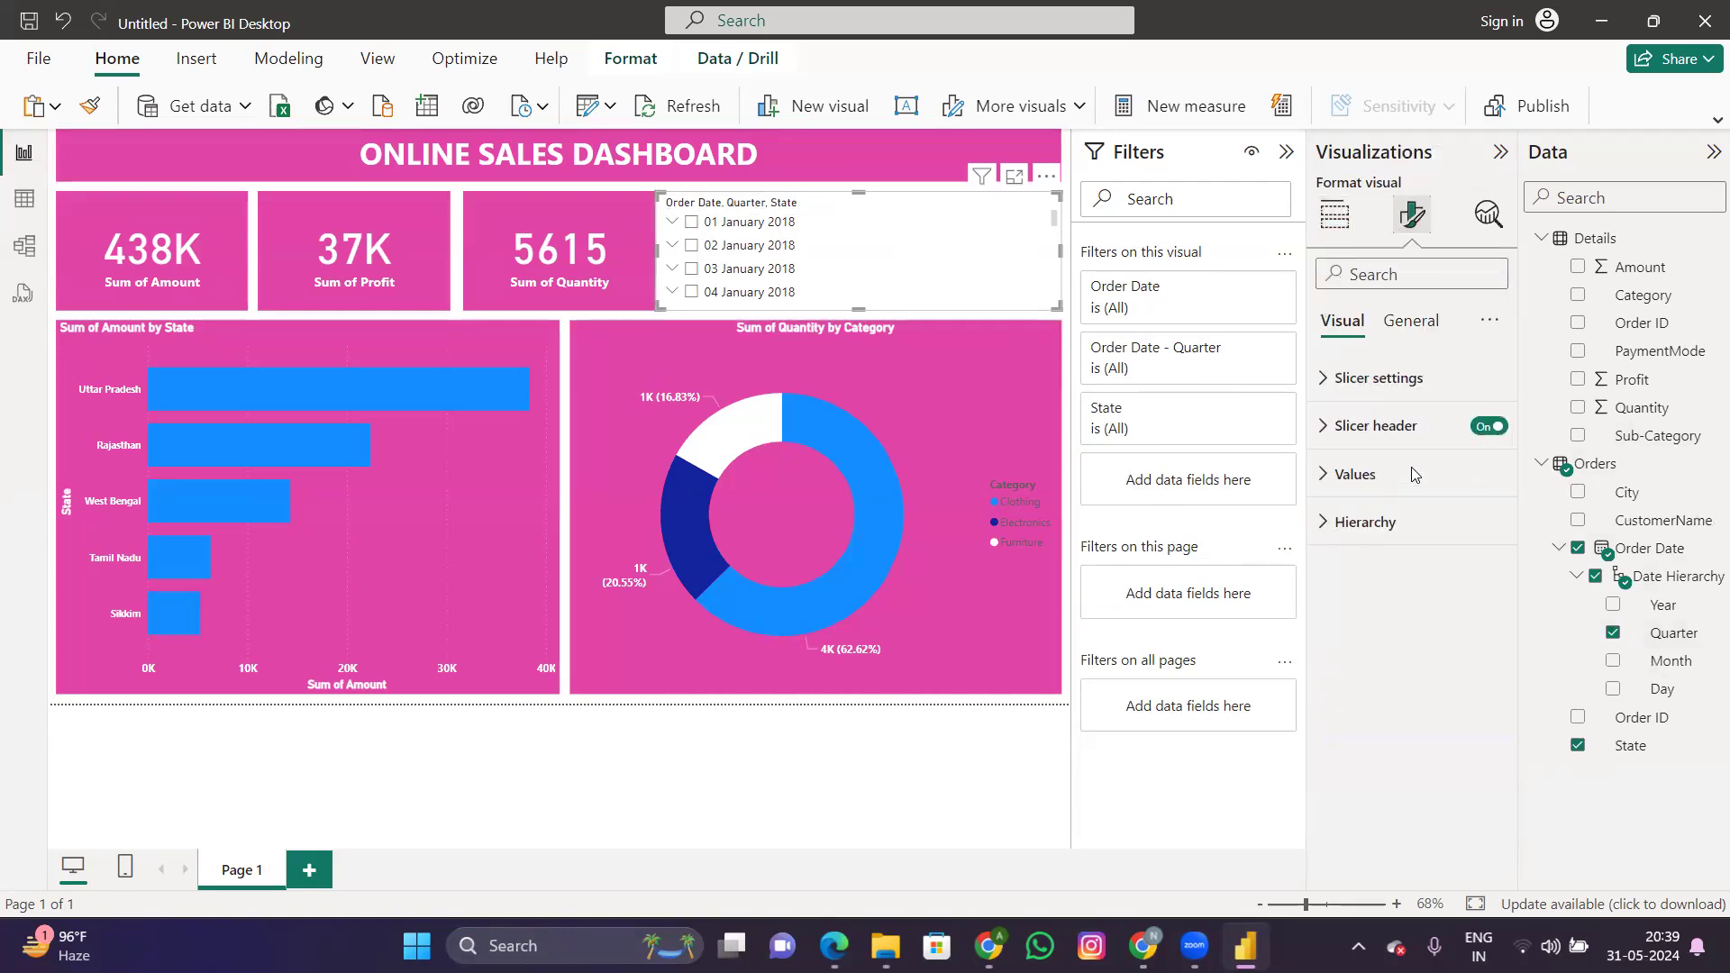
{"action": "left_click", "coordinate": [1383, 379]}
{"action": "left_click", "coordinate": [1411, 495]}
{"action": "left_click", "coordinate": [1387, 551]}
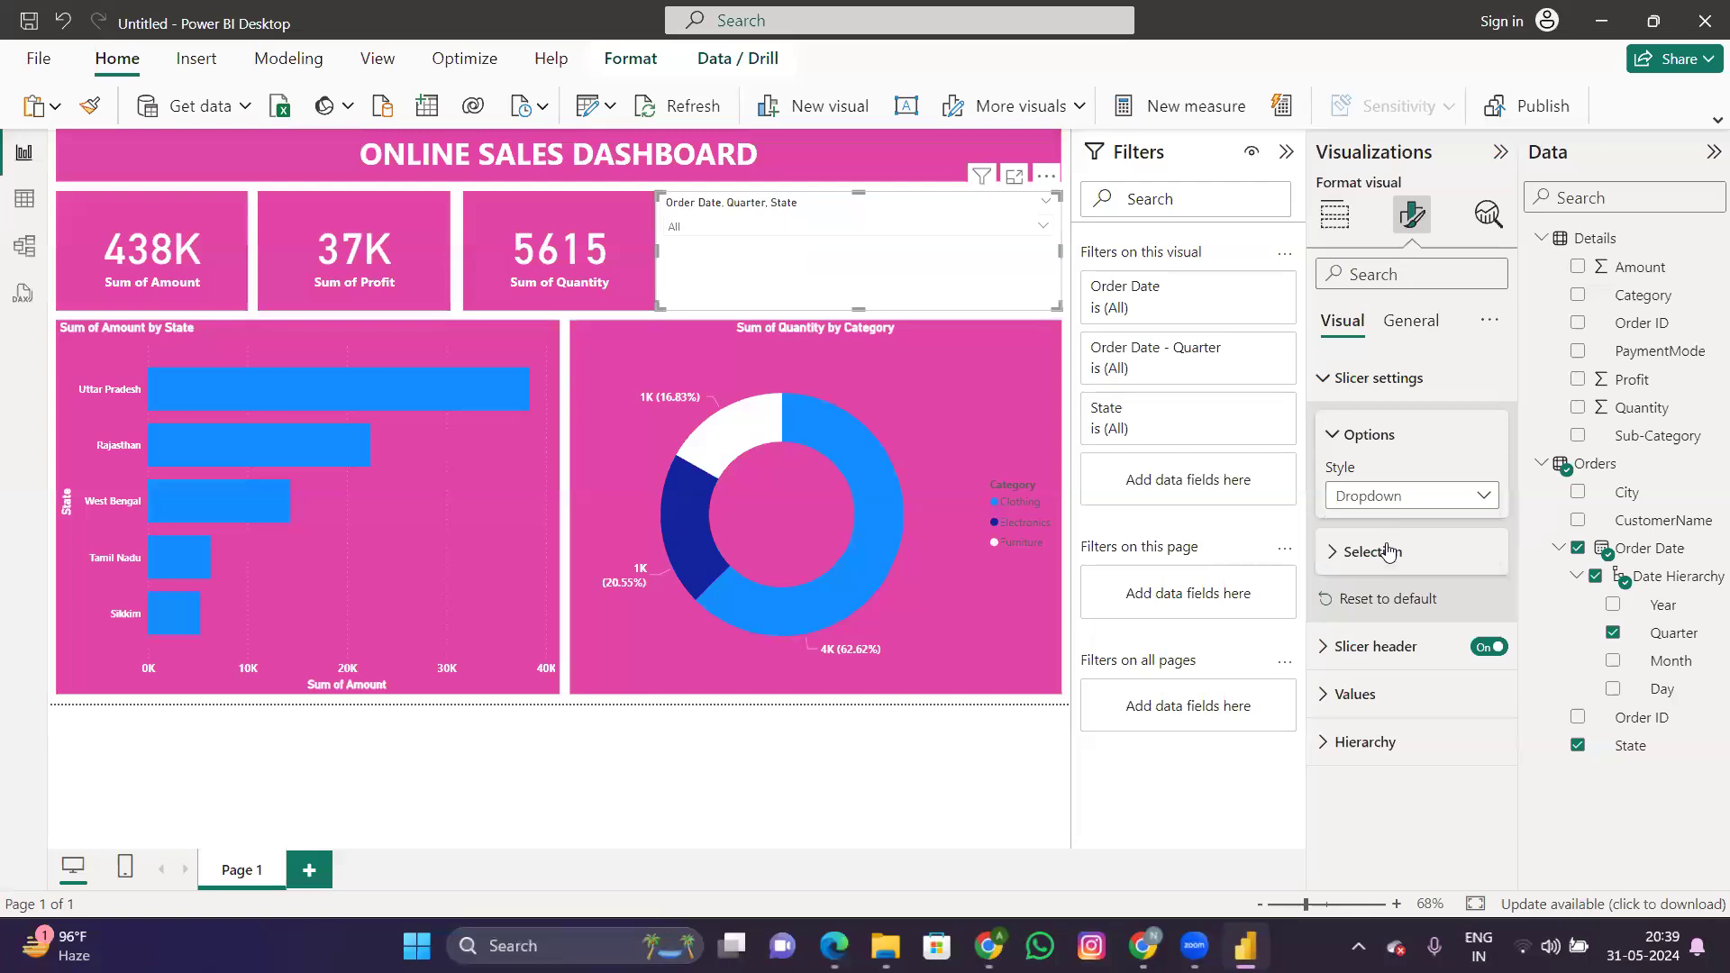
{"action": "left_click", "coordinate": [1367, 649]}
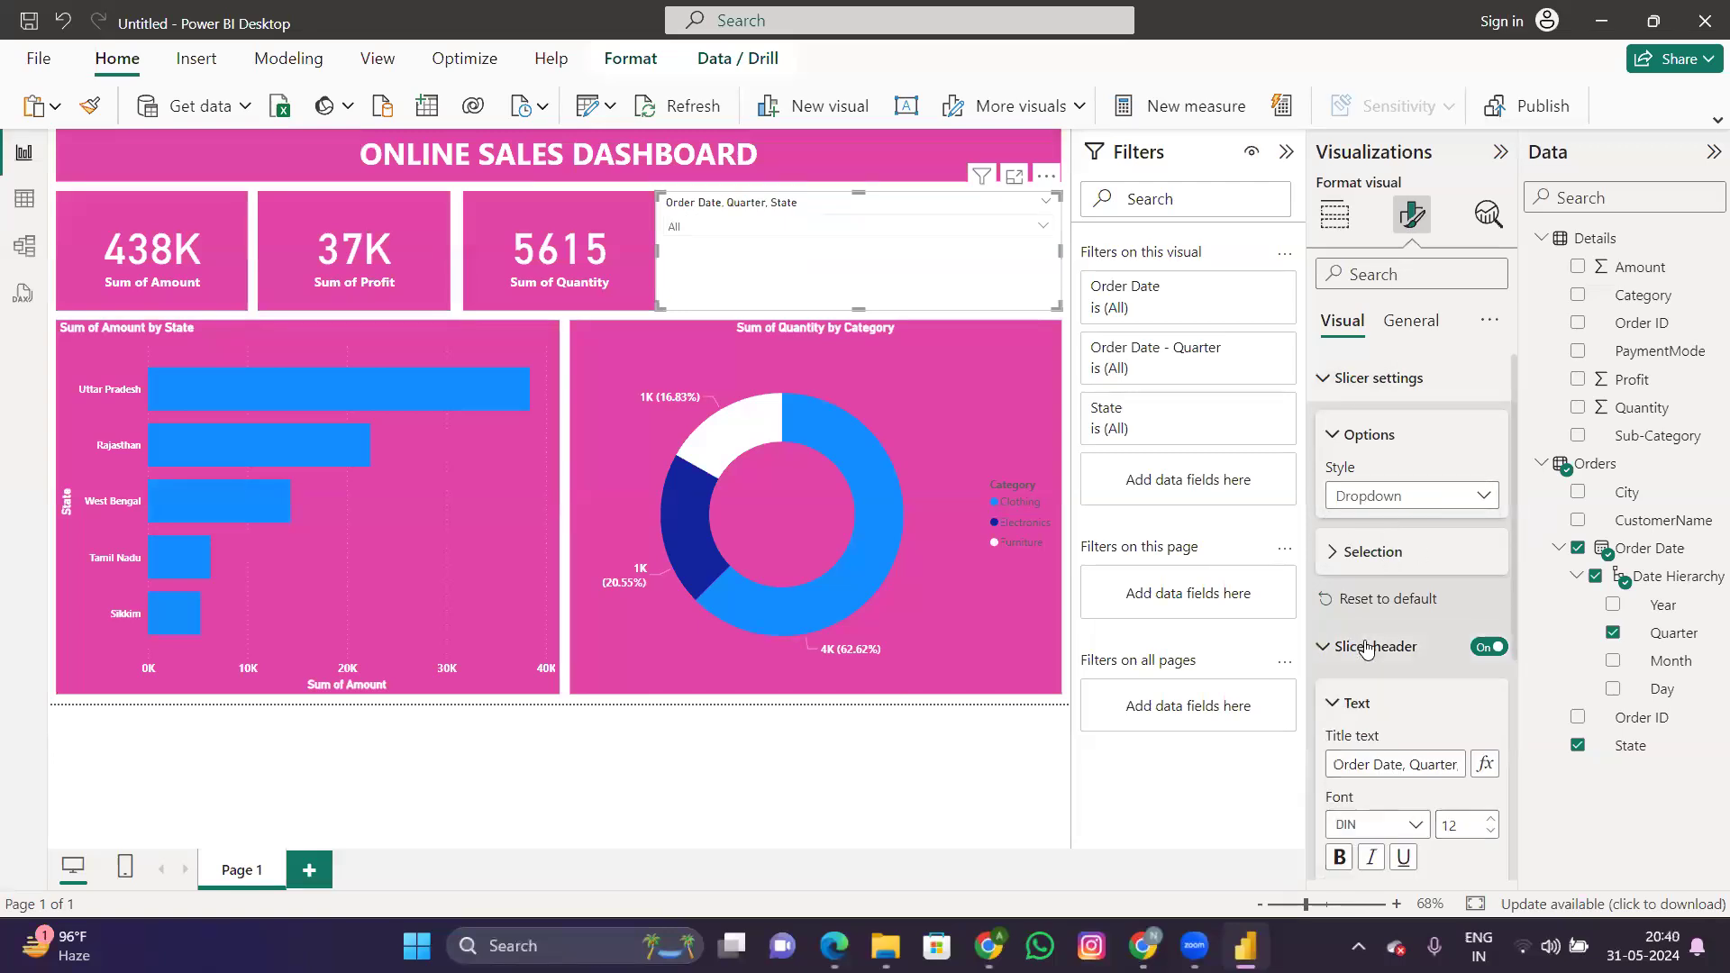
{"action": "left_click", "coordinate": [1366, 648]}
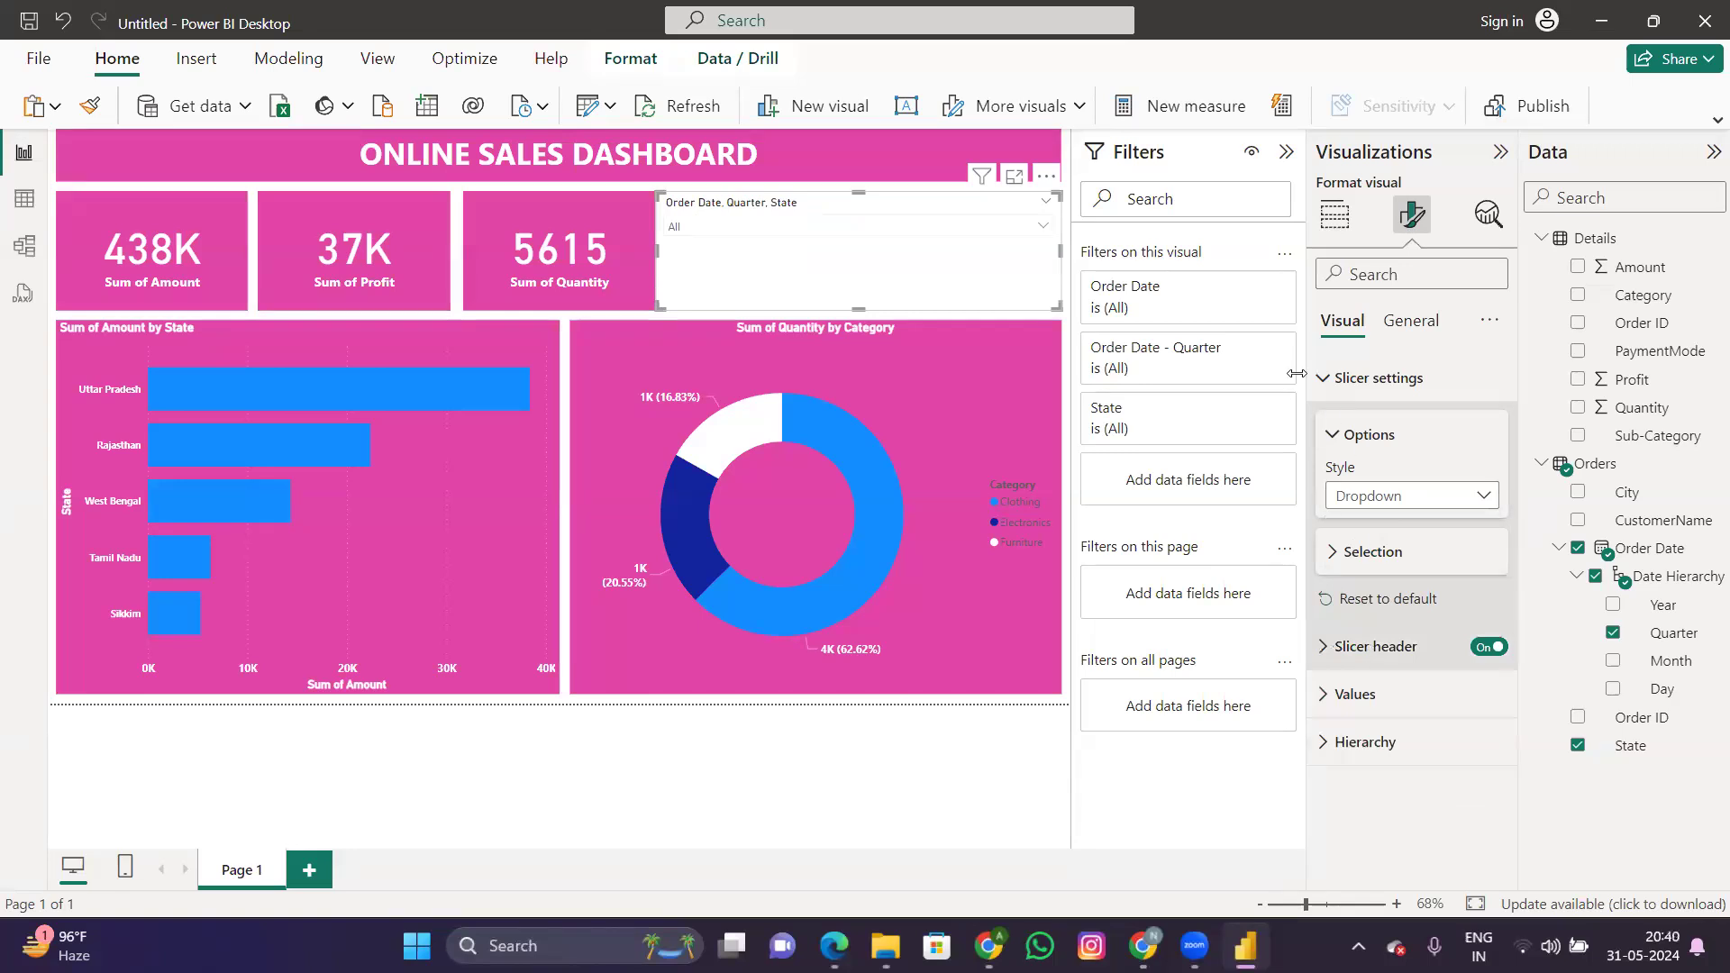
{"action": "left_click", "coordinate": [942, 230]}
{"action": "left_click", "coordinate": [860, 230]}
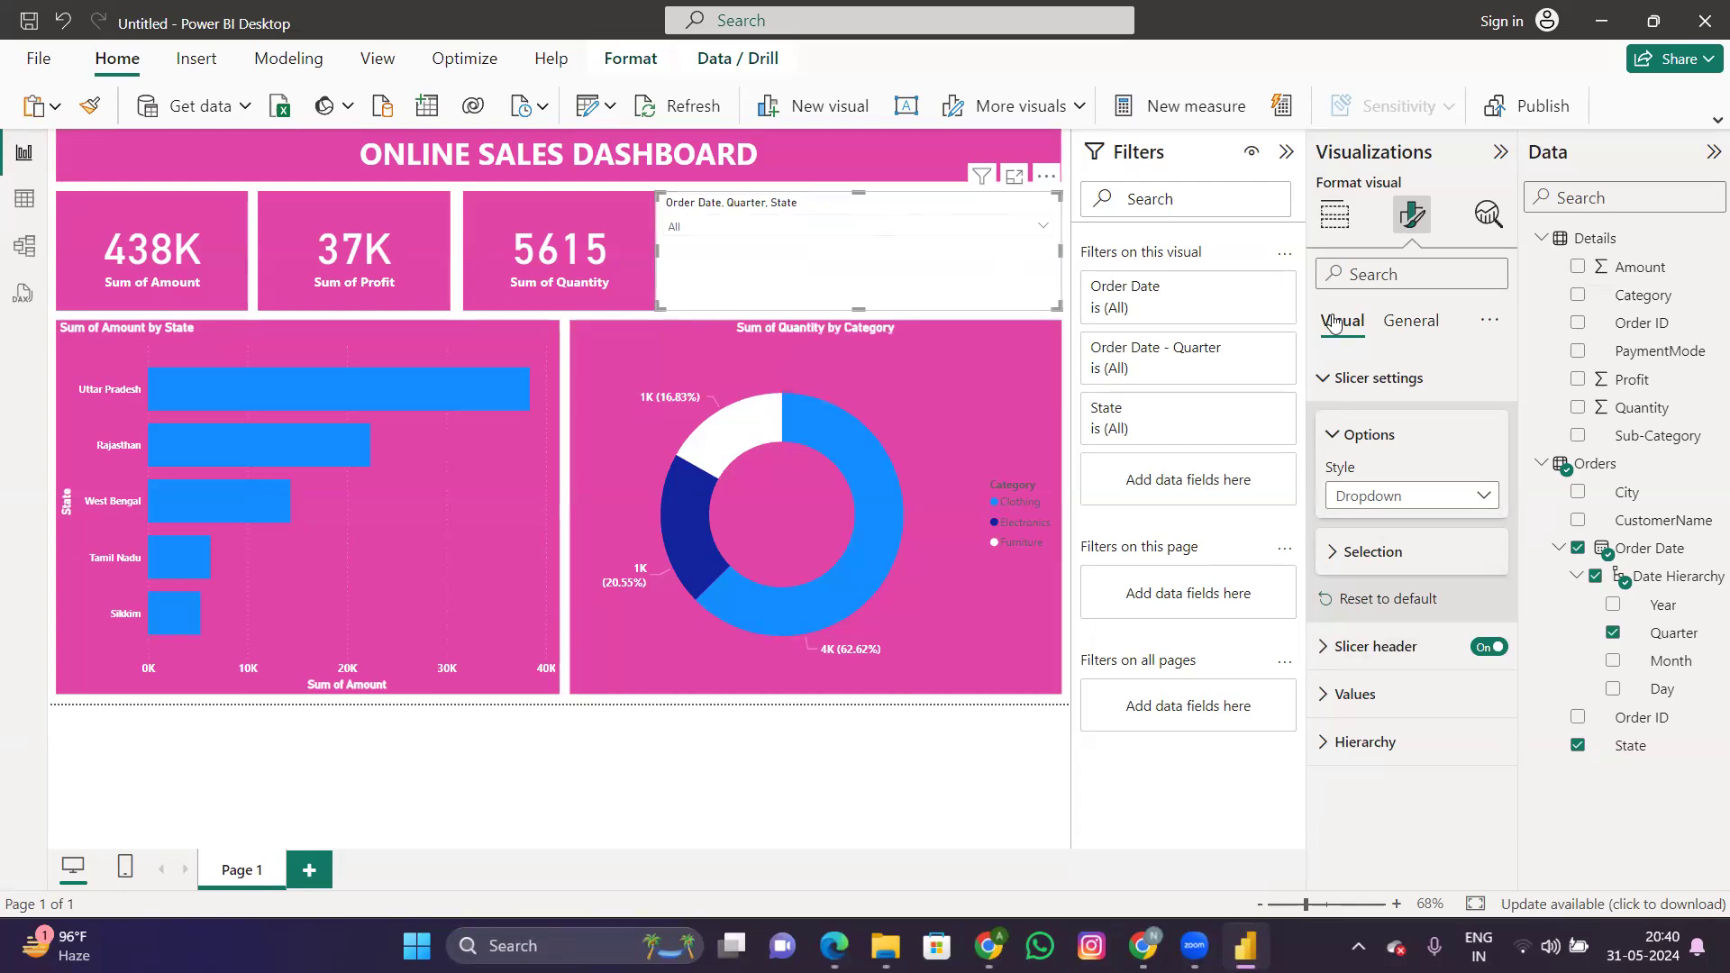
{"action": "left_click", "coordinate": [1420, 326]}
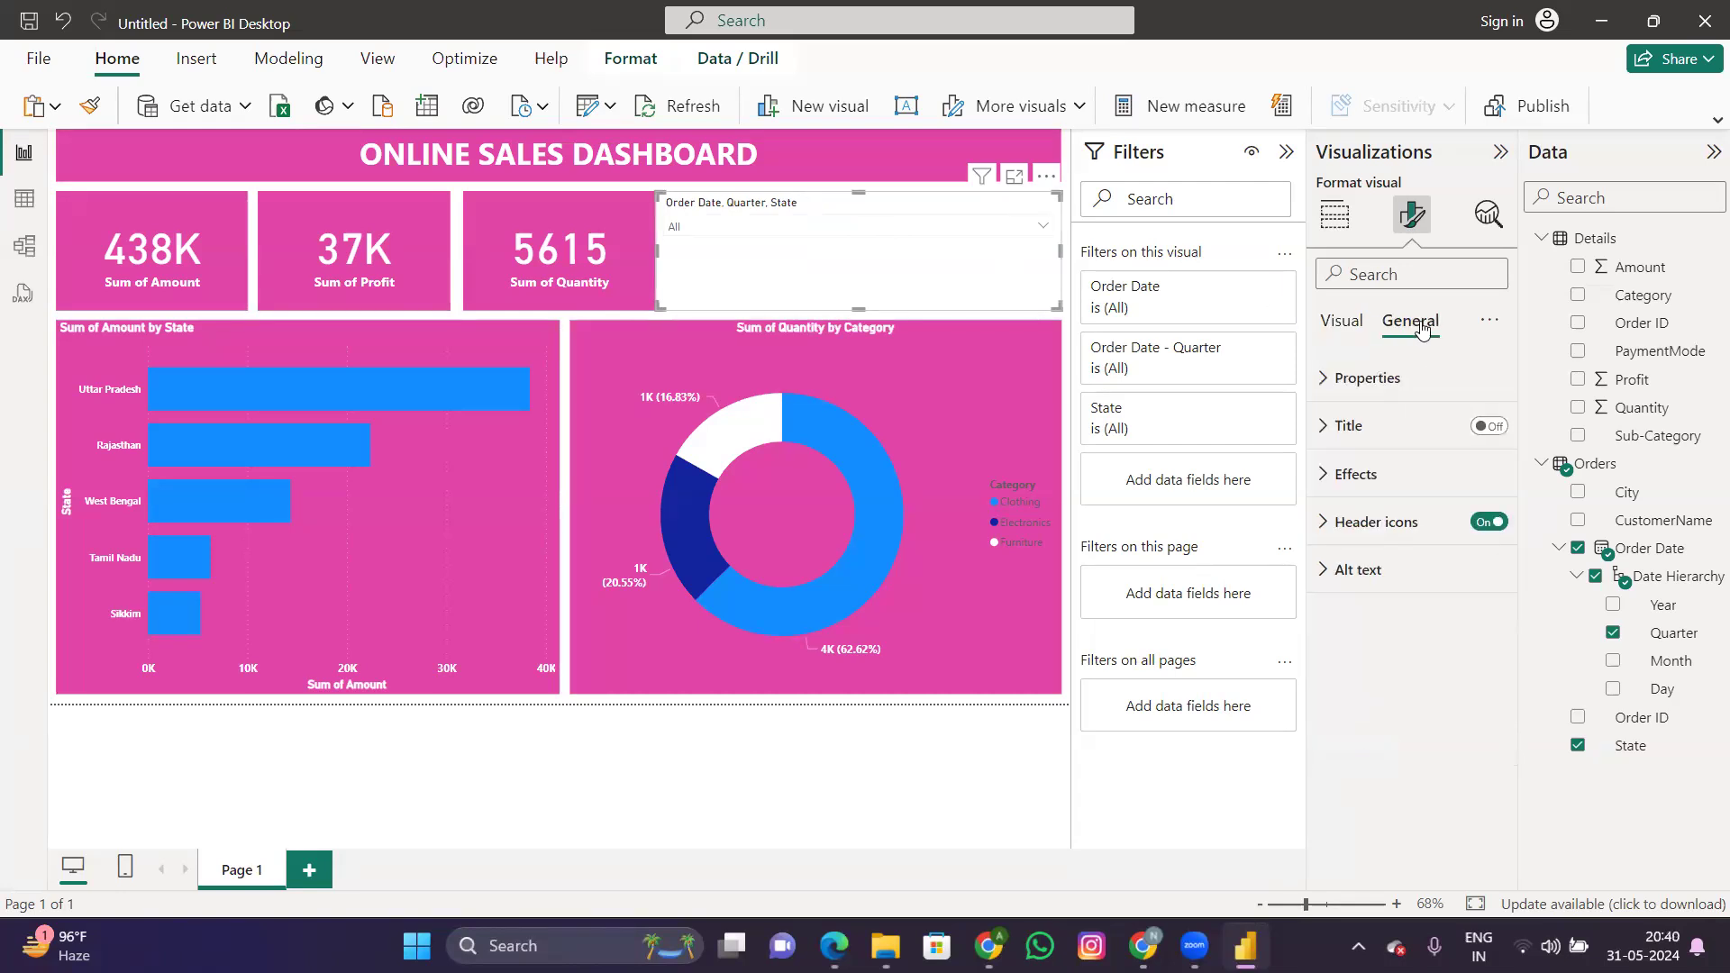
{"action": "left_click", "coordinate": [1337, 320]}
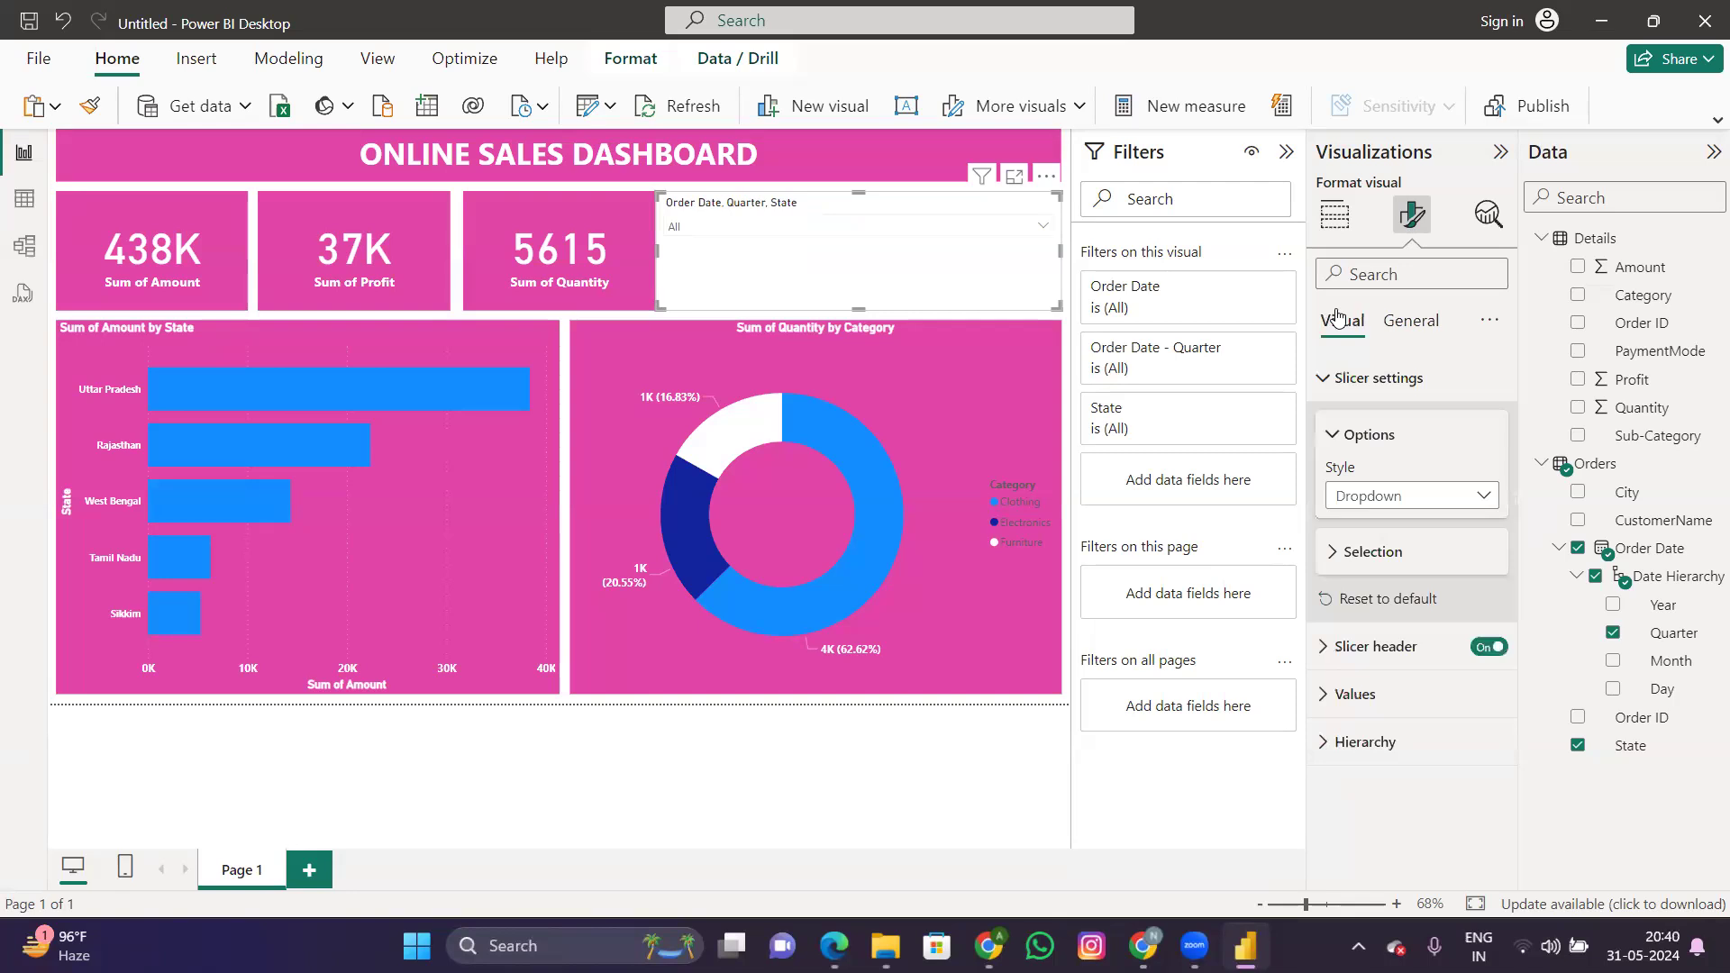
{"action": "left_click", "coordinate": [1362, 382]}
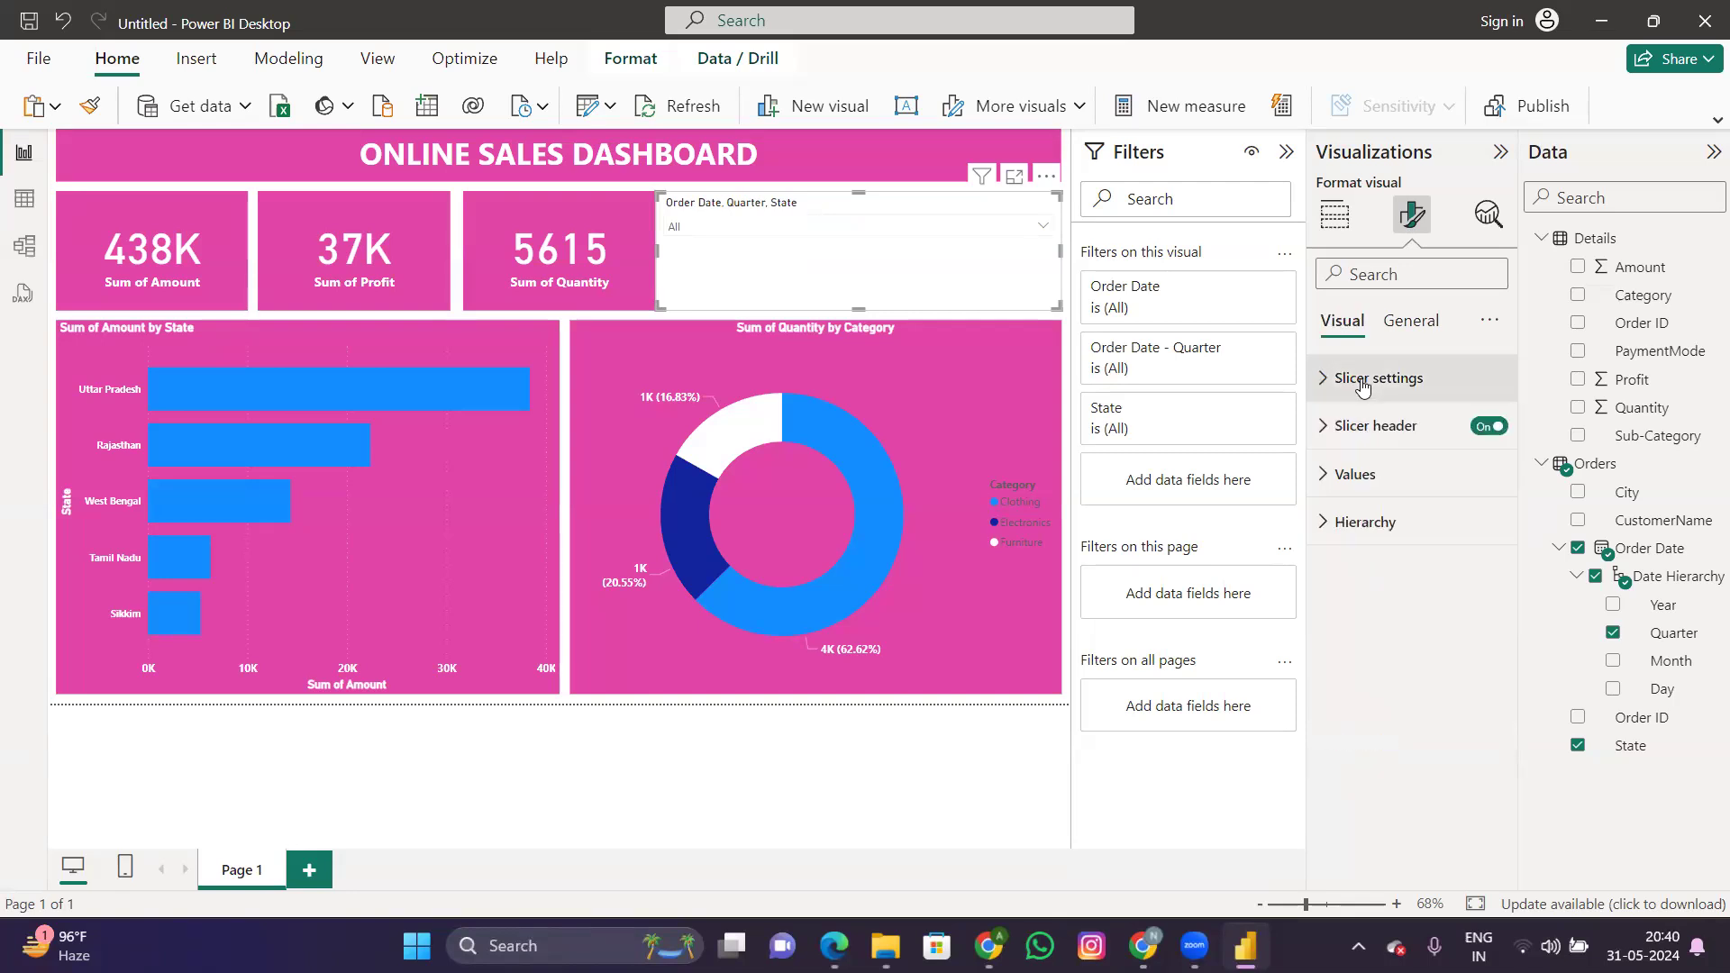
{"action": "left_click", "coordinate": [1363, 382]}
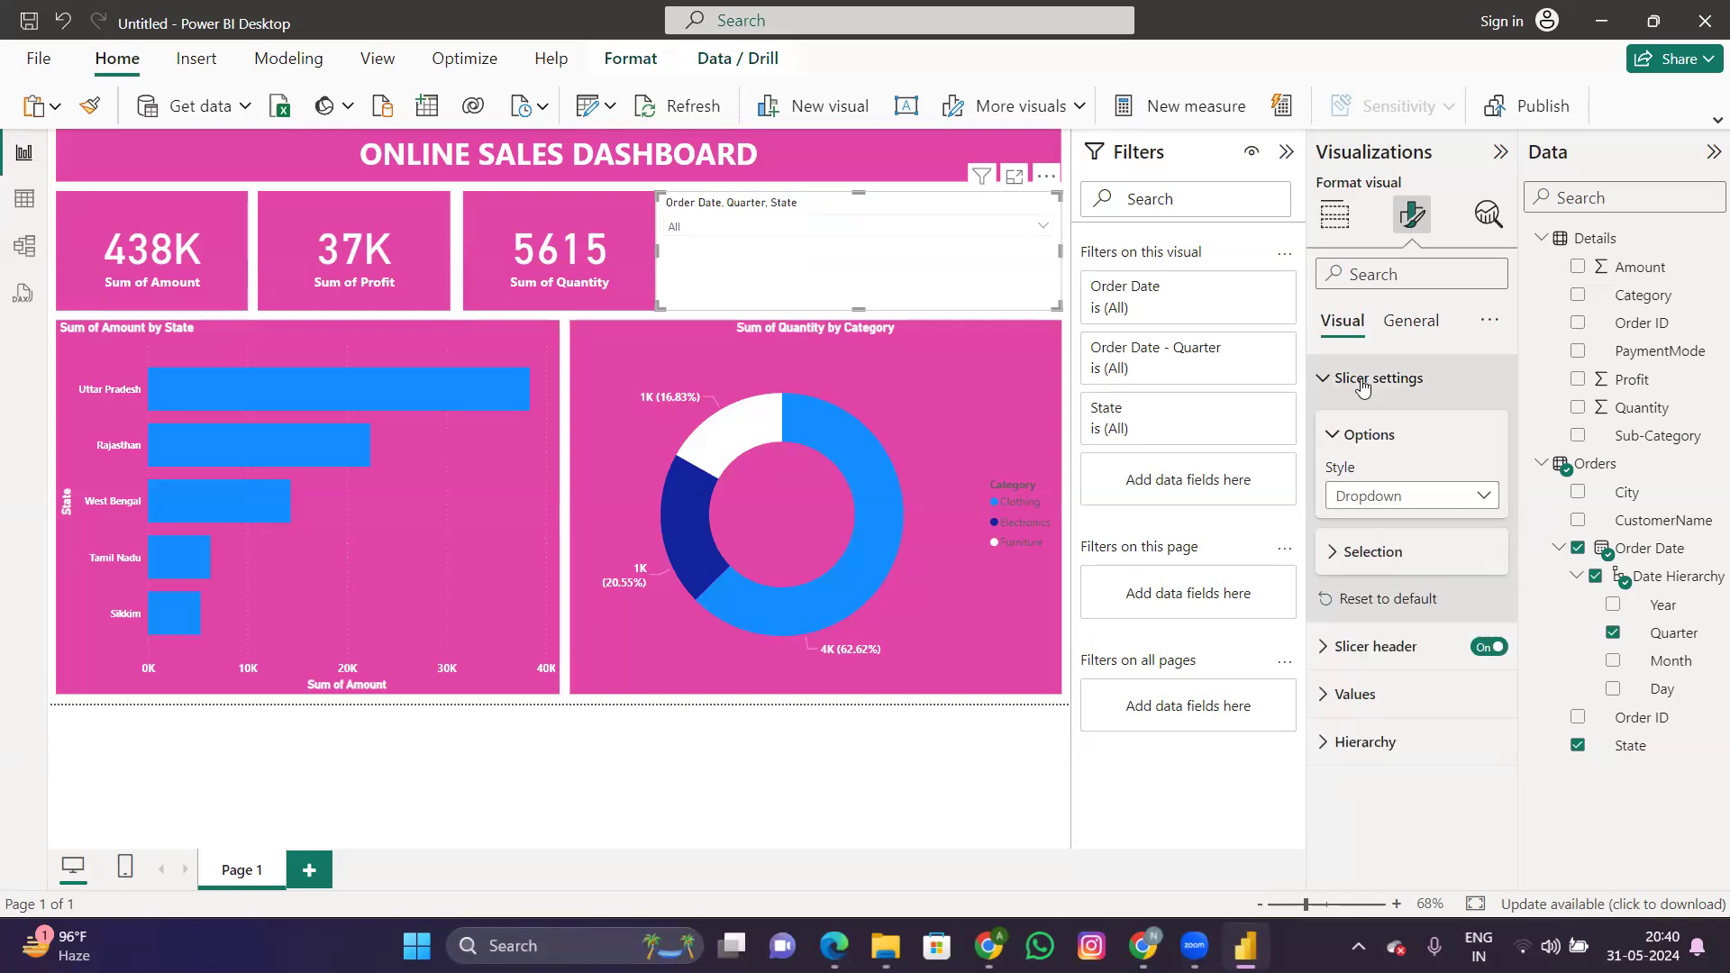
{"action": "left_click", "coordinate": [1374, 558]}
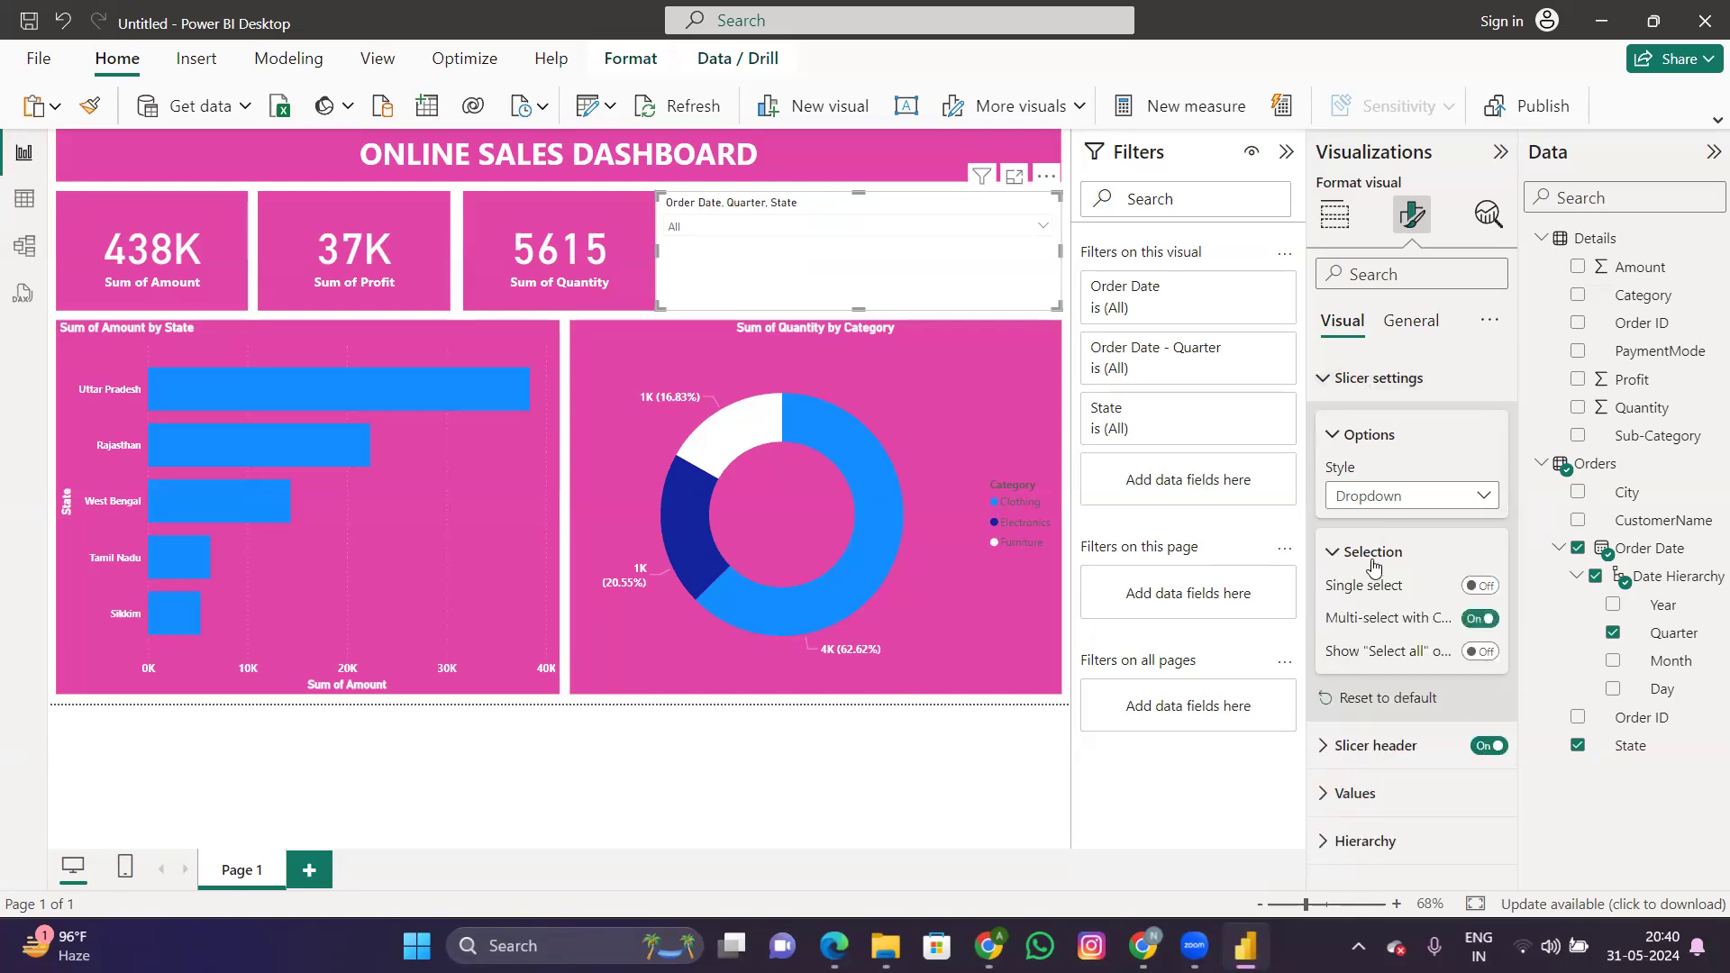
{"action": "left_click", "coordinate": [1374, 559]}
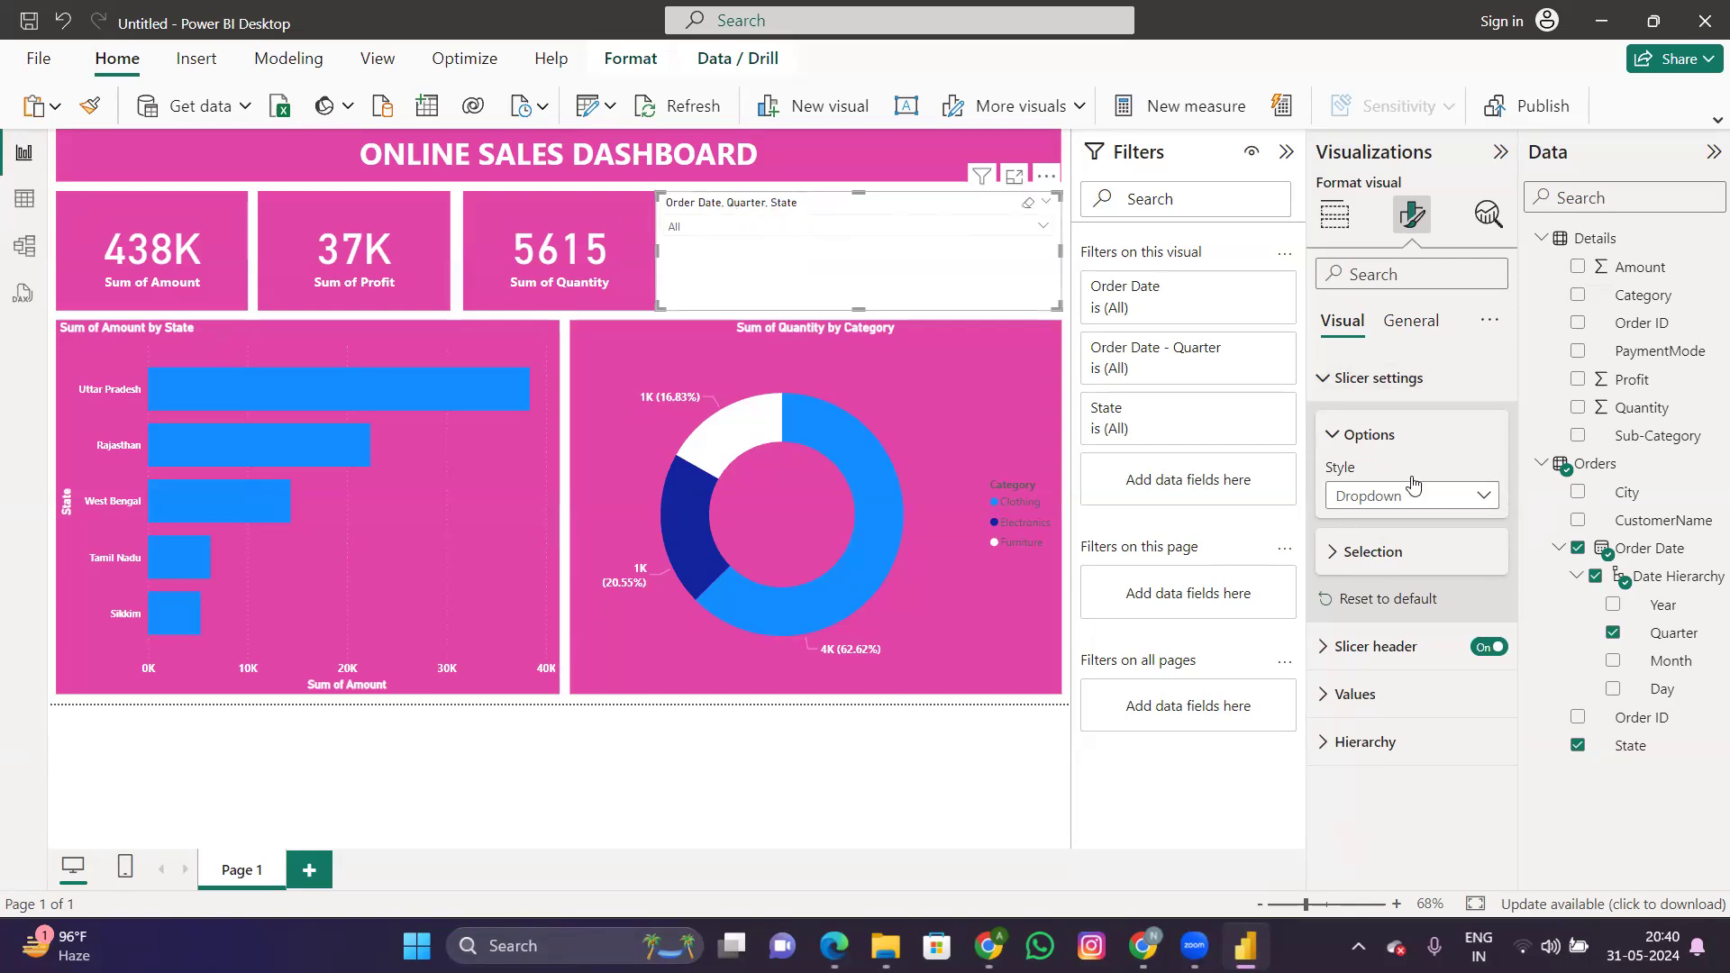
Step: Remove Order Date and its Quarter from the slicer, and test the State filter with Andhra Pradesh, clearing the selection at the end
{"action": "left_click", "coordinate": [1577, 550]}
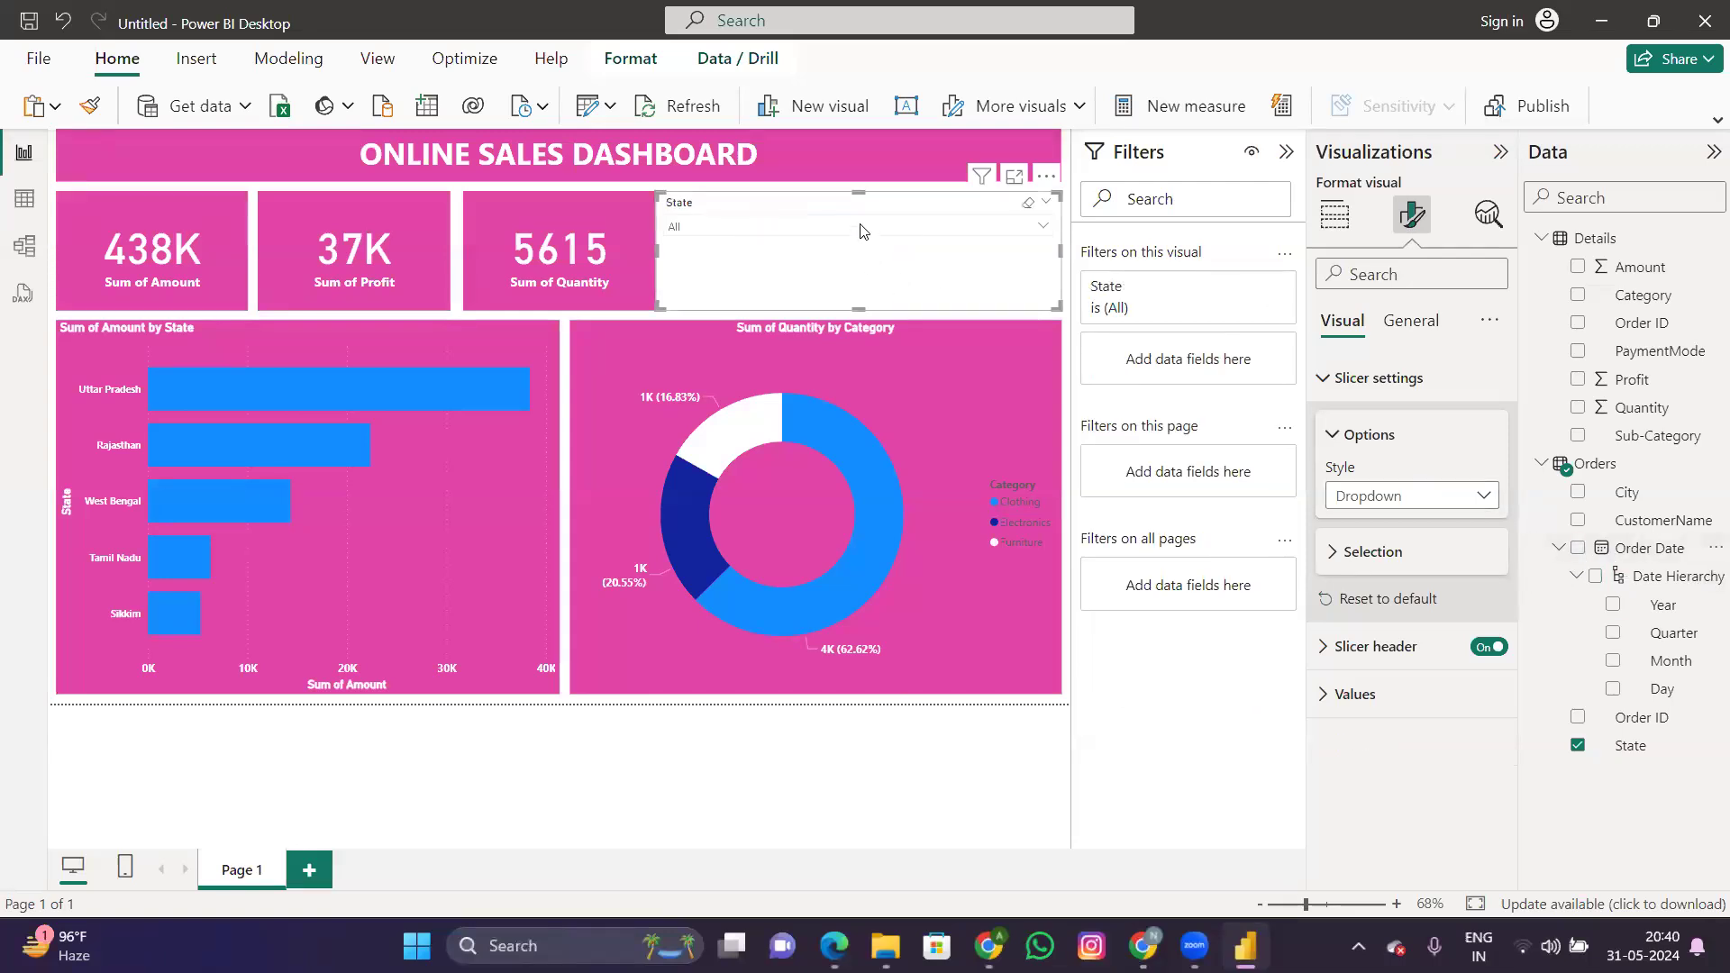
{"action": "left_click", "coordinate": [861, 231]}
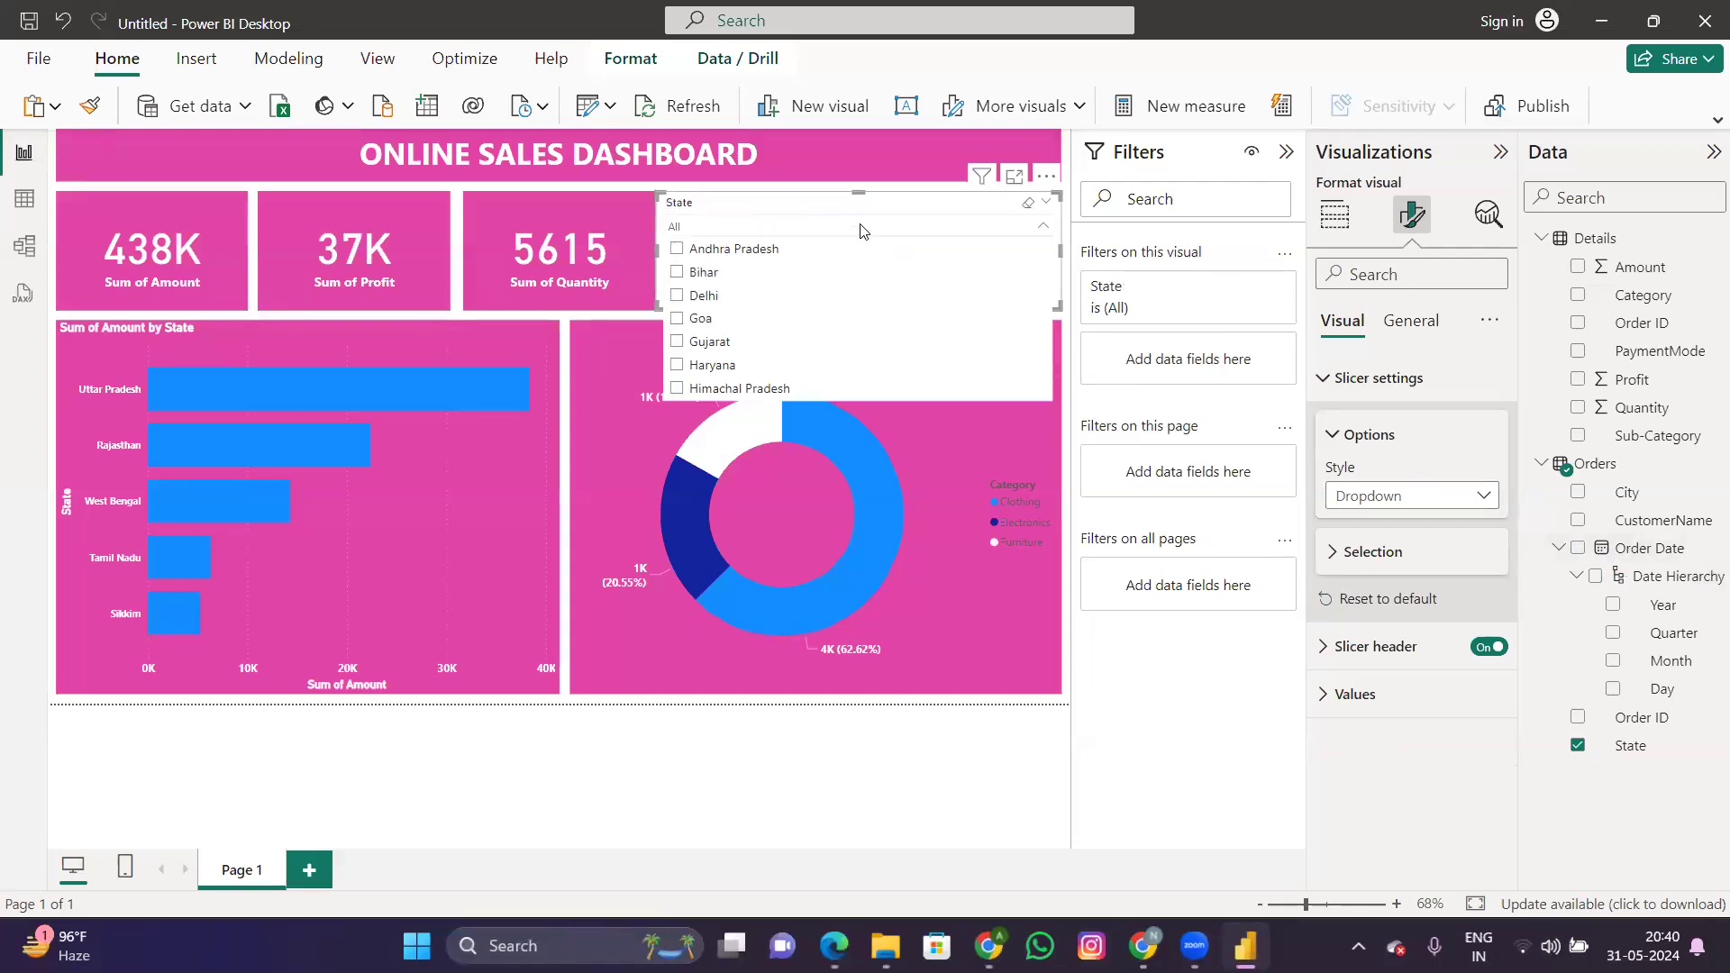
{"action": "left_click", "coordinate": [735, 250]}
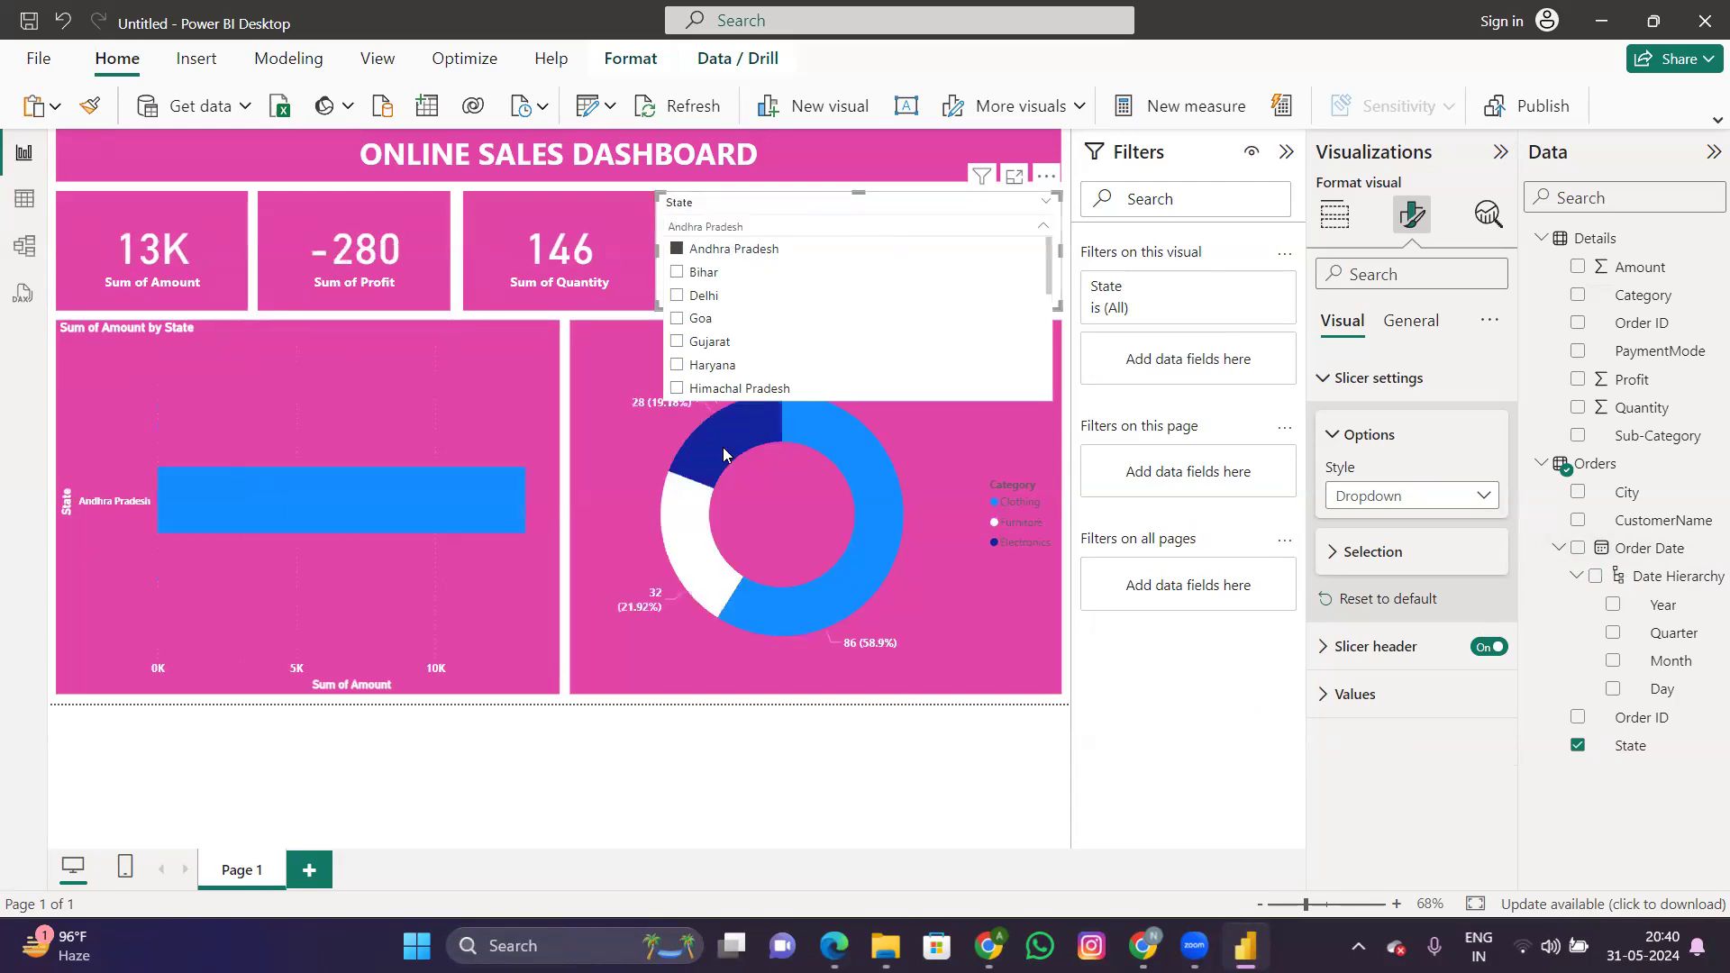
{"action": "left_click", "coordinate": [694, 256]}
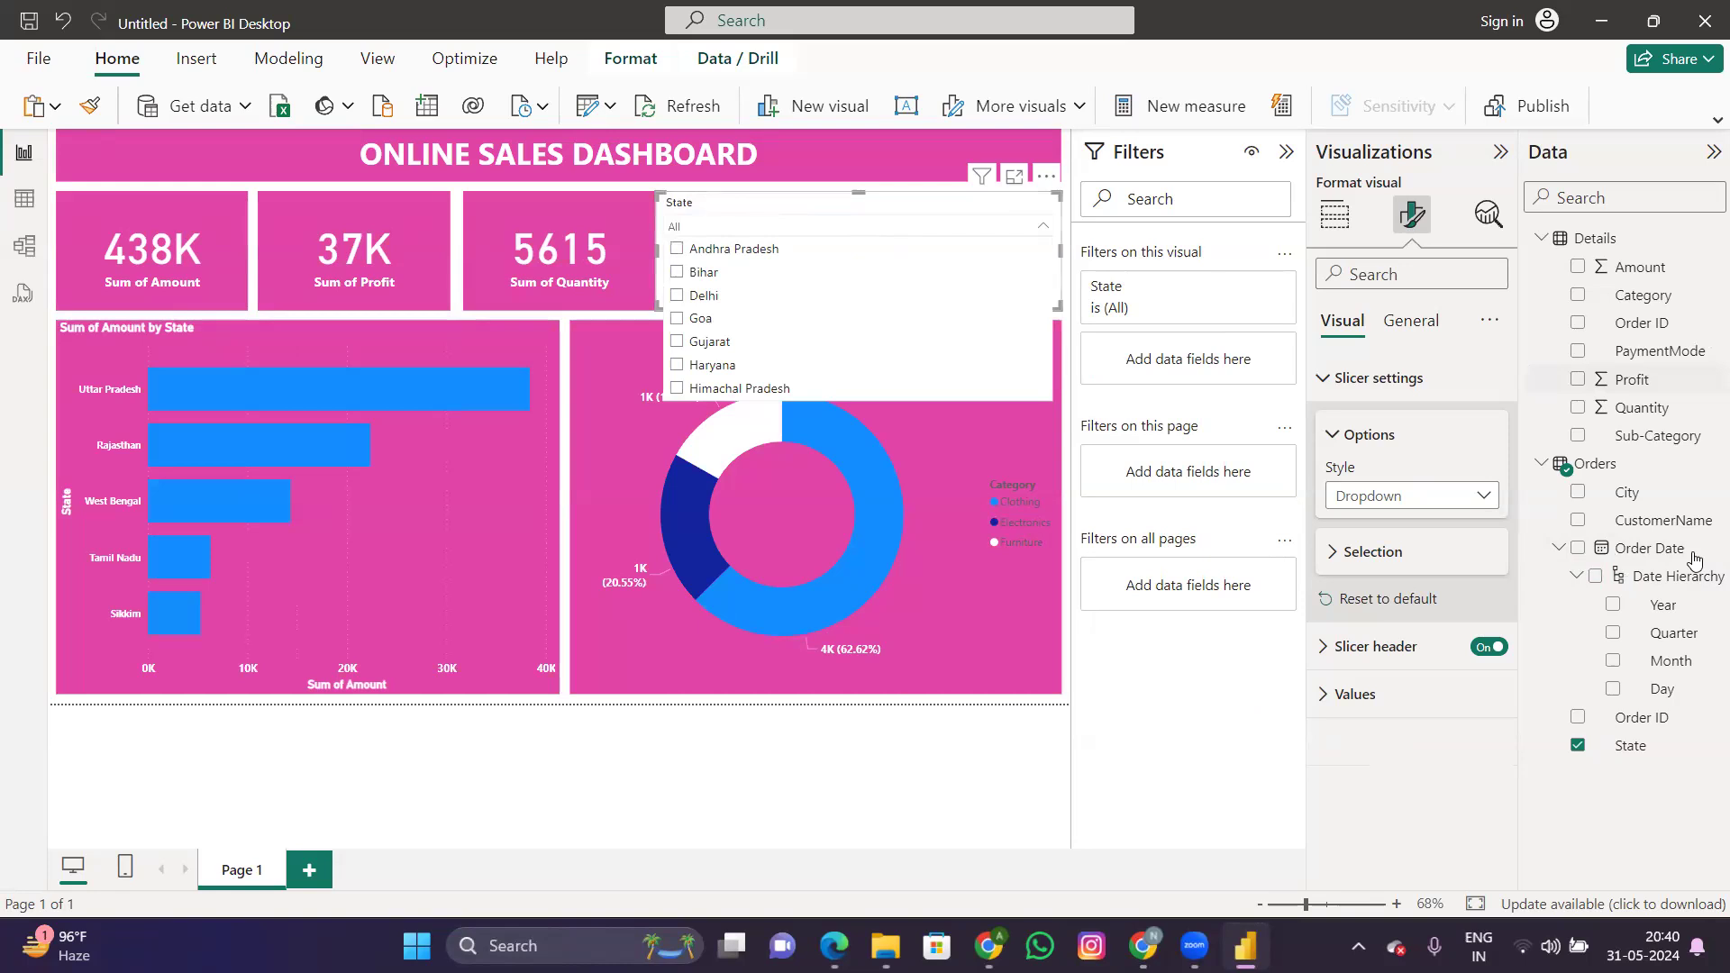
Step: Add the Order Date Quarter below State in the slicer and test it with Andhra Pradesh, clearing the selection and deselecting the slicer
{"action": "left_click", "coordinate": [1612, 635]}
{"action": "left_click", "coordinate": [1612, 633]}
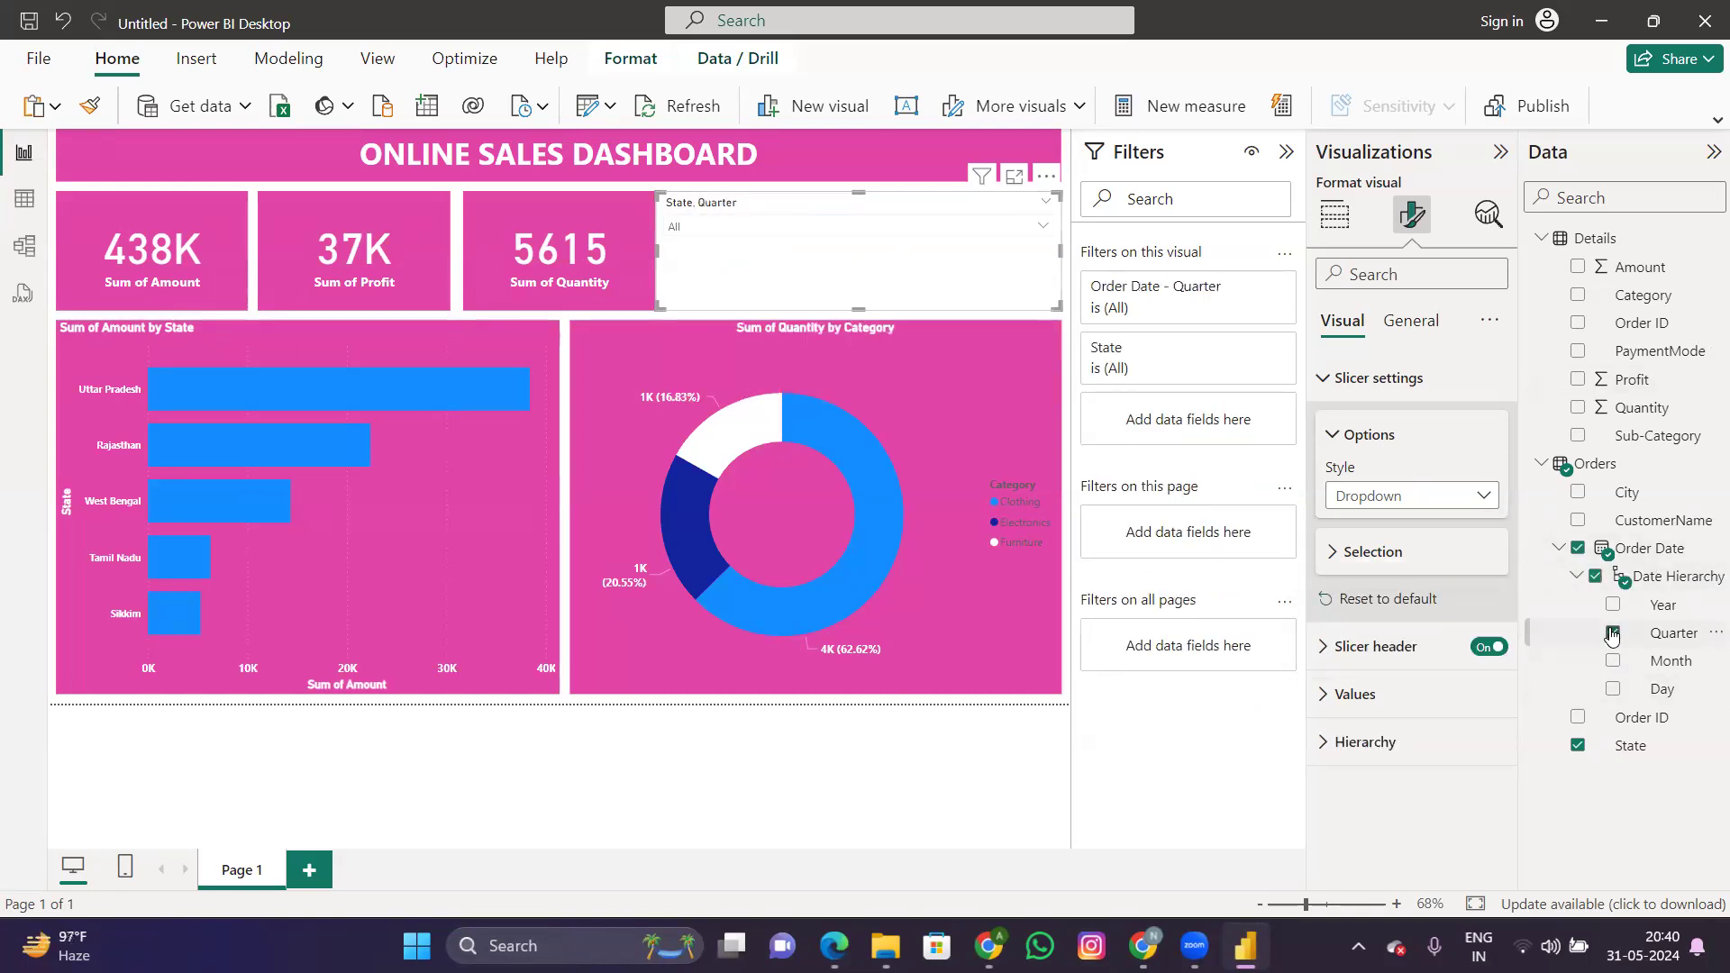
{"action": "left_click", "coordinate": [891, 233]}
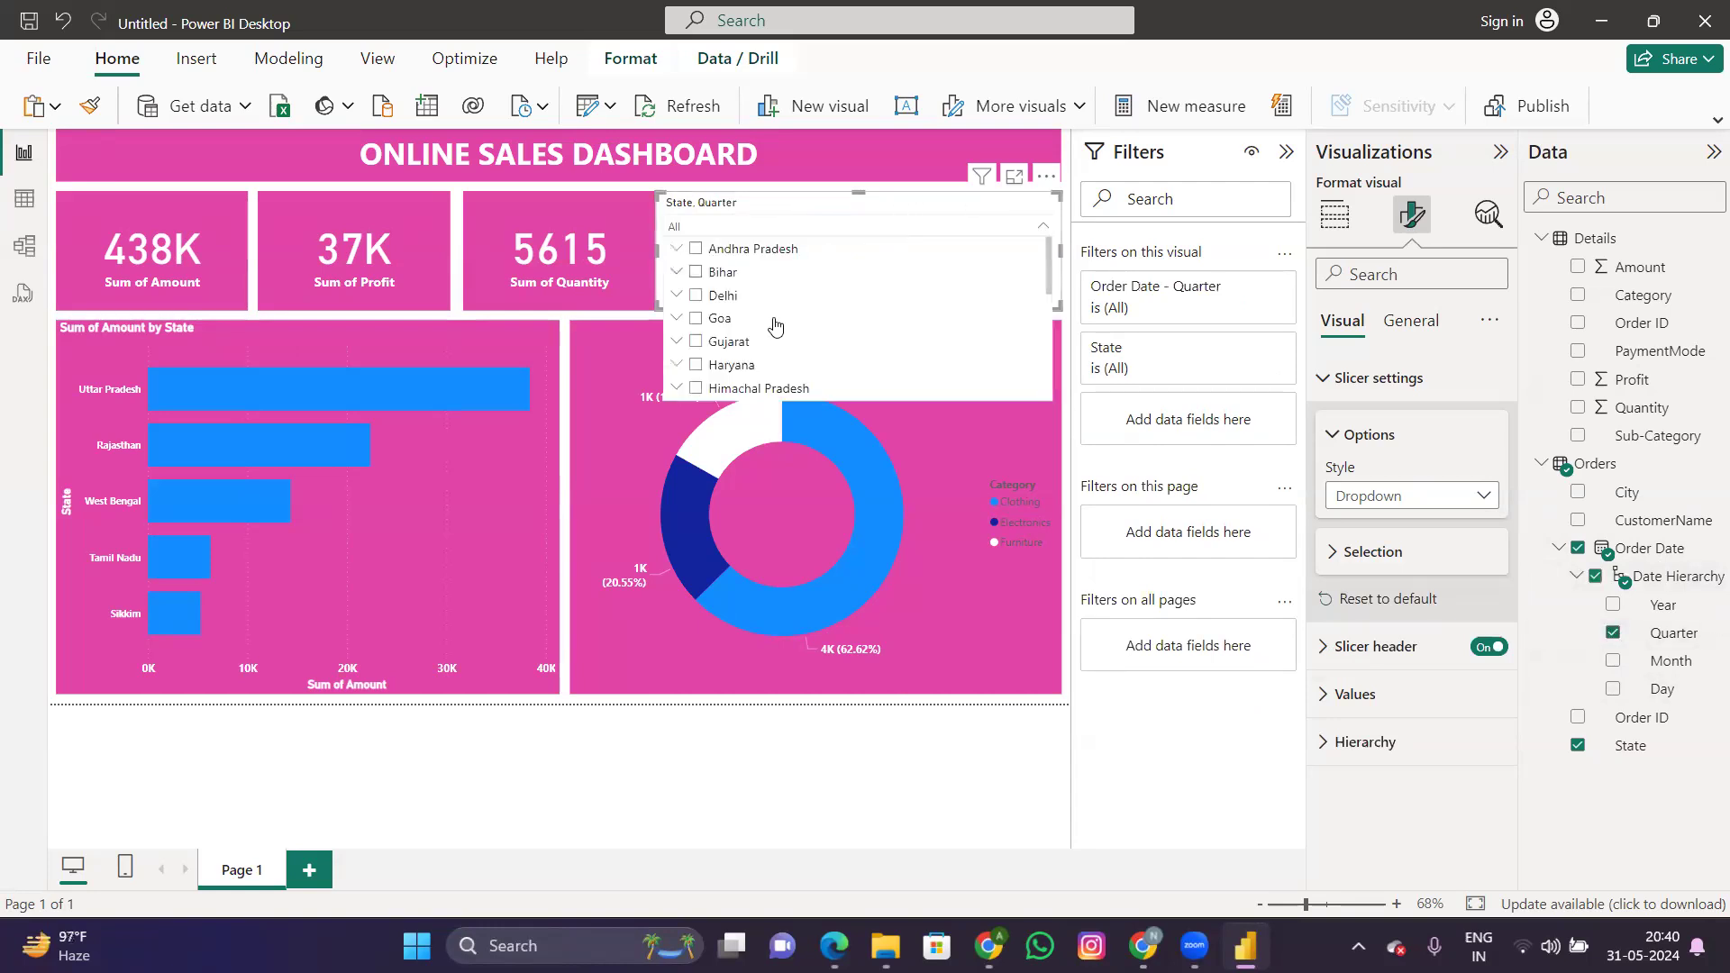
{"action": "left_click", "coordinate": [754, 256]}
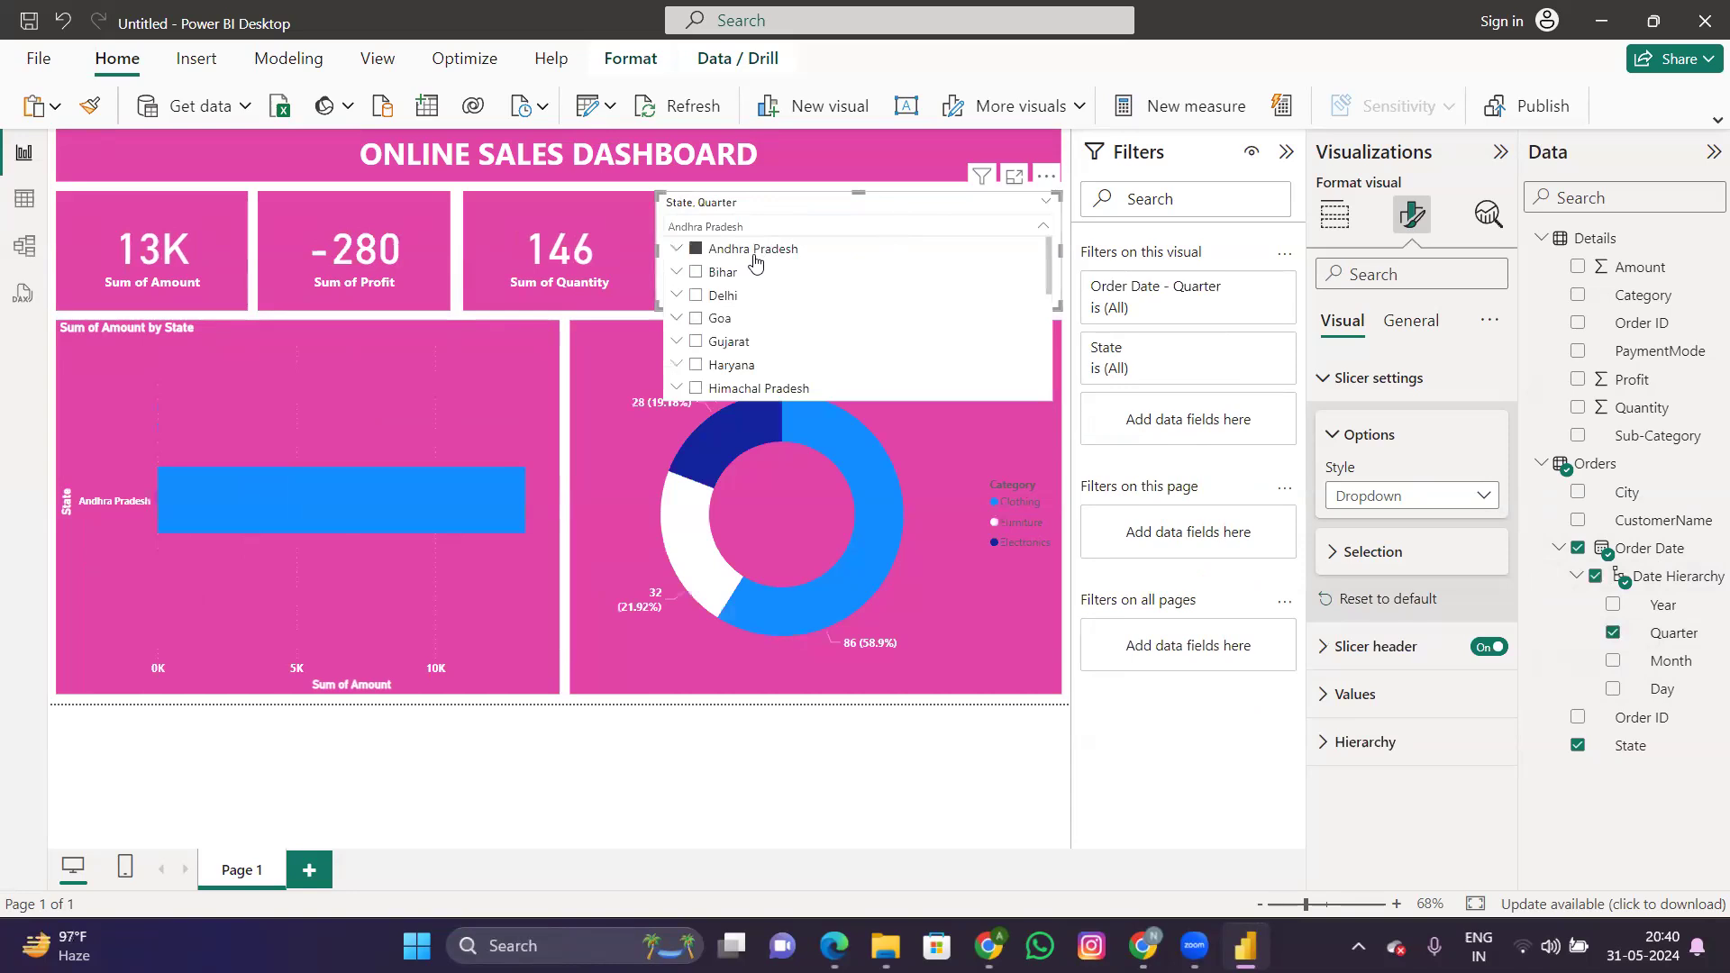
{"action": "left_click", "coordinate": [754, 256]}
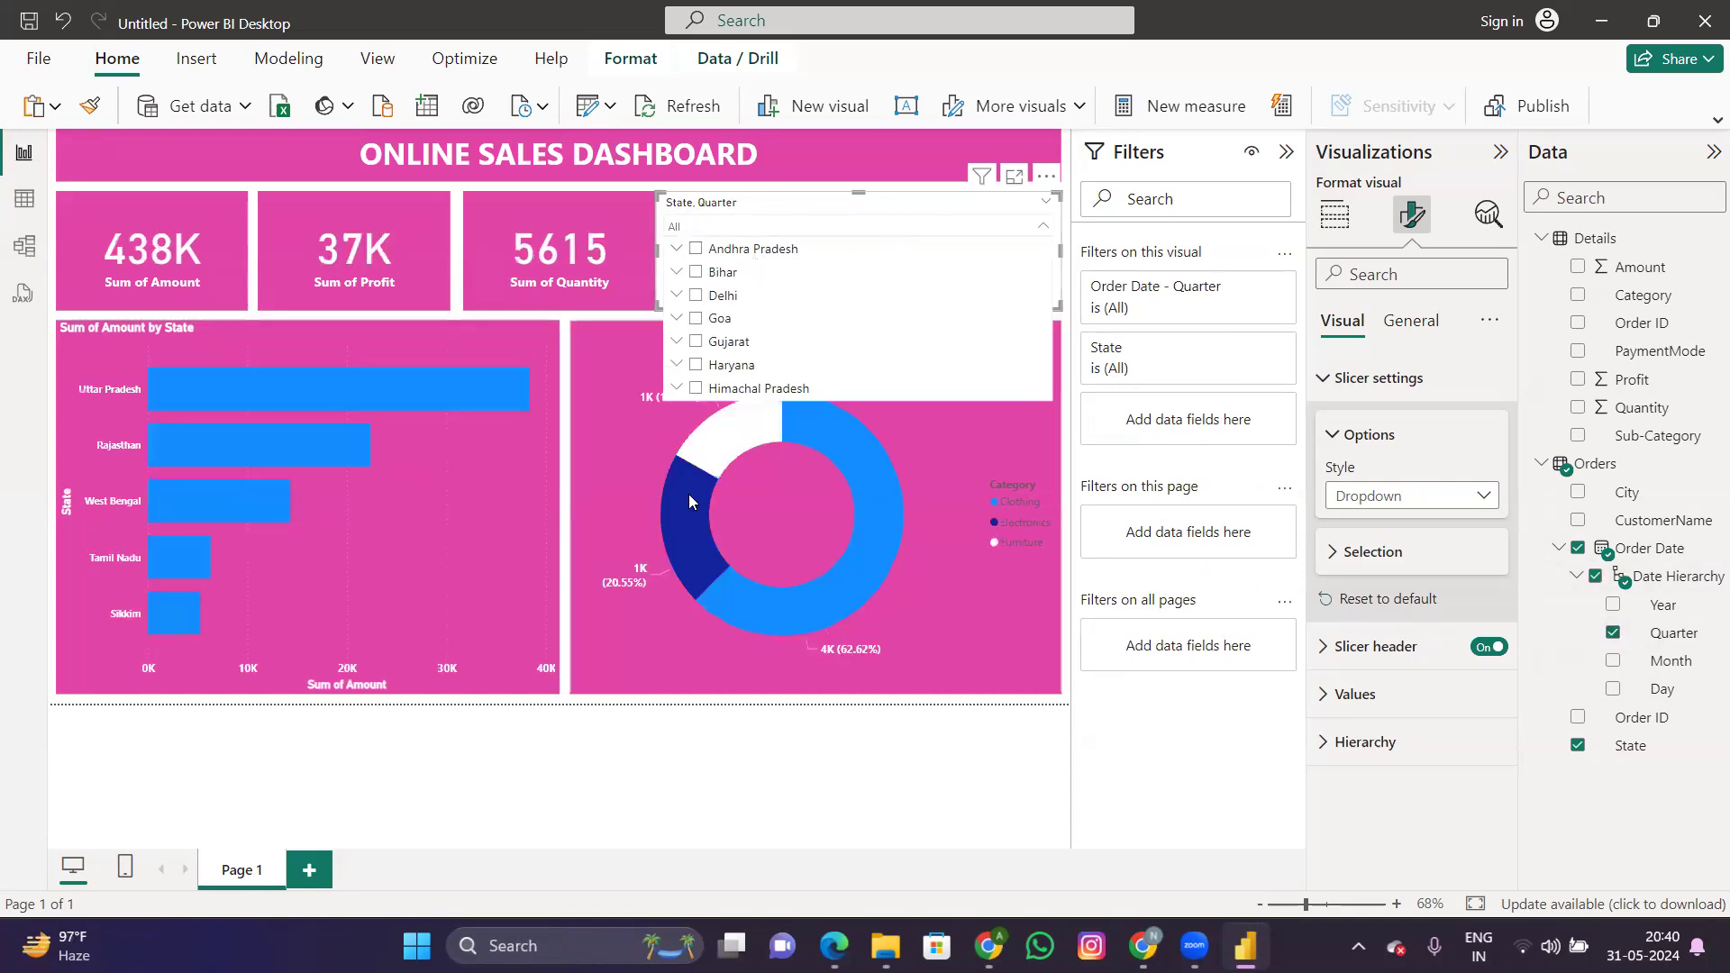
{"action": "left_click", "coordinate": [995, 748]}
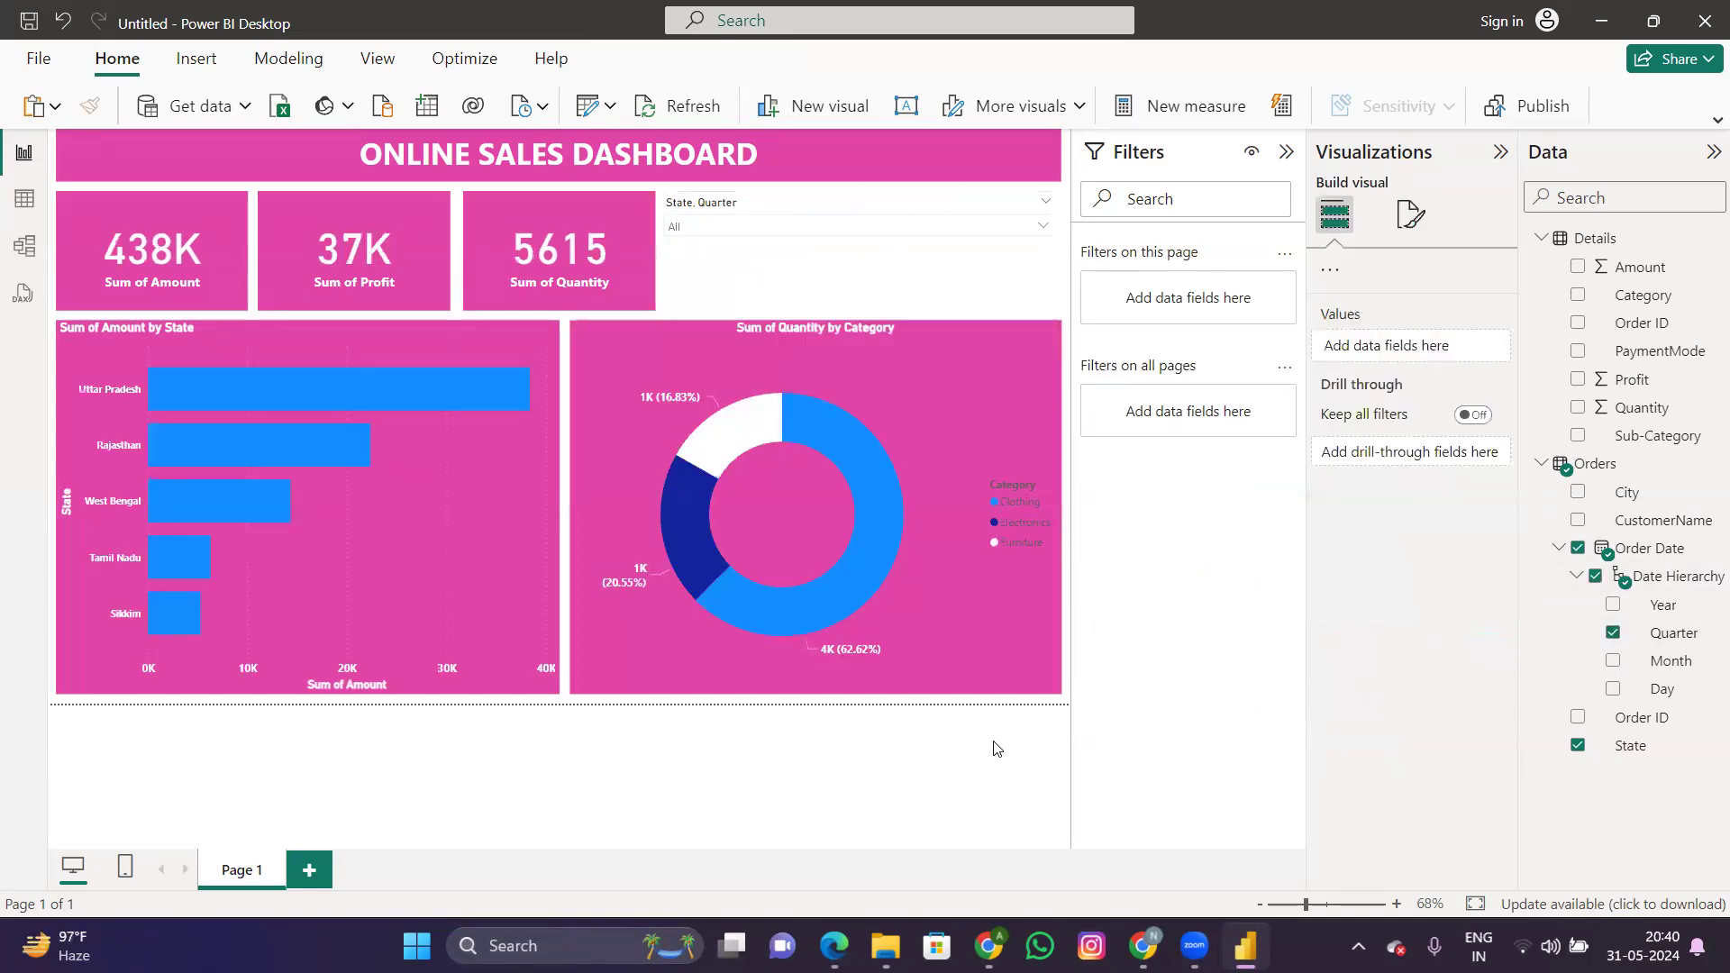
Step: Narrow the State and Quarter slicer slightly to leave a small gap beside the Sum of Quantity card
{"action": "left_click", "coordinate": [805, 277]}
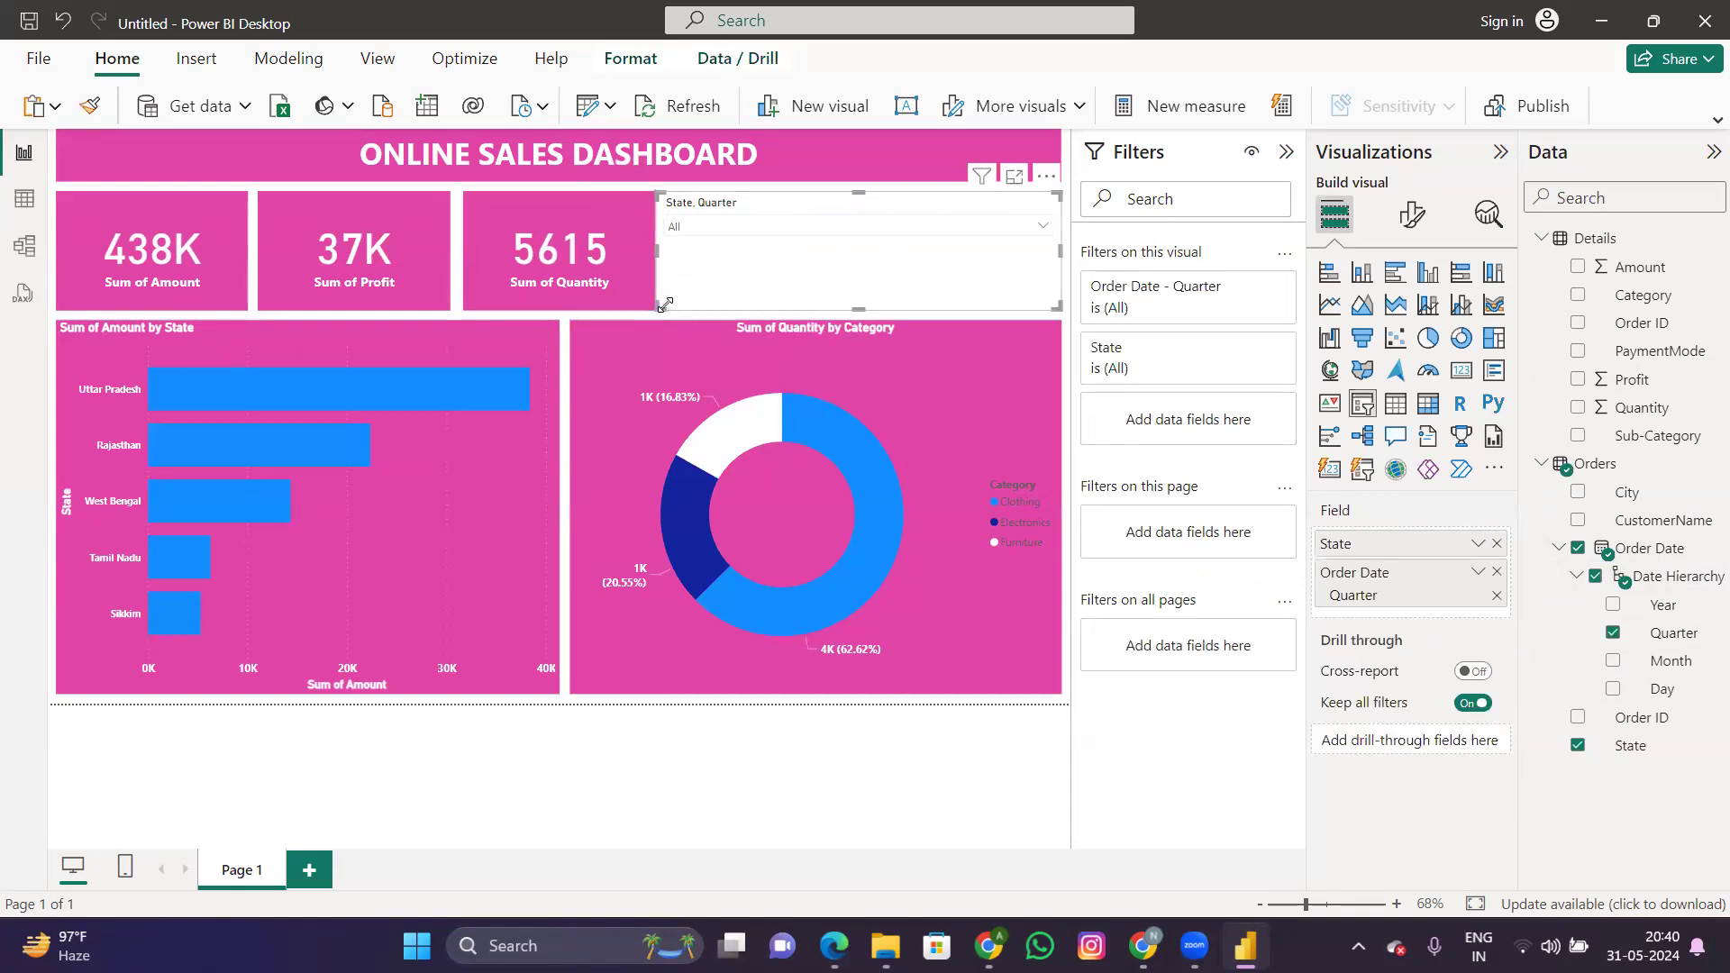
{"action": "left_click_drag", "start_coordinate": [657, 252], "coordinate": [667, 251]}
{"action": "left_click", "coordinate": [753, 270]}
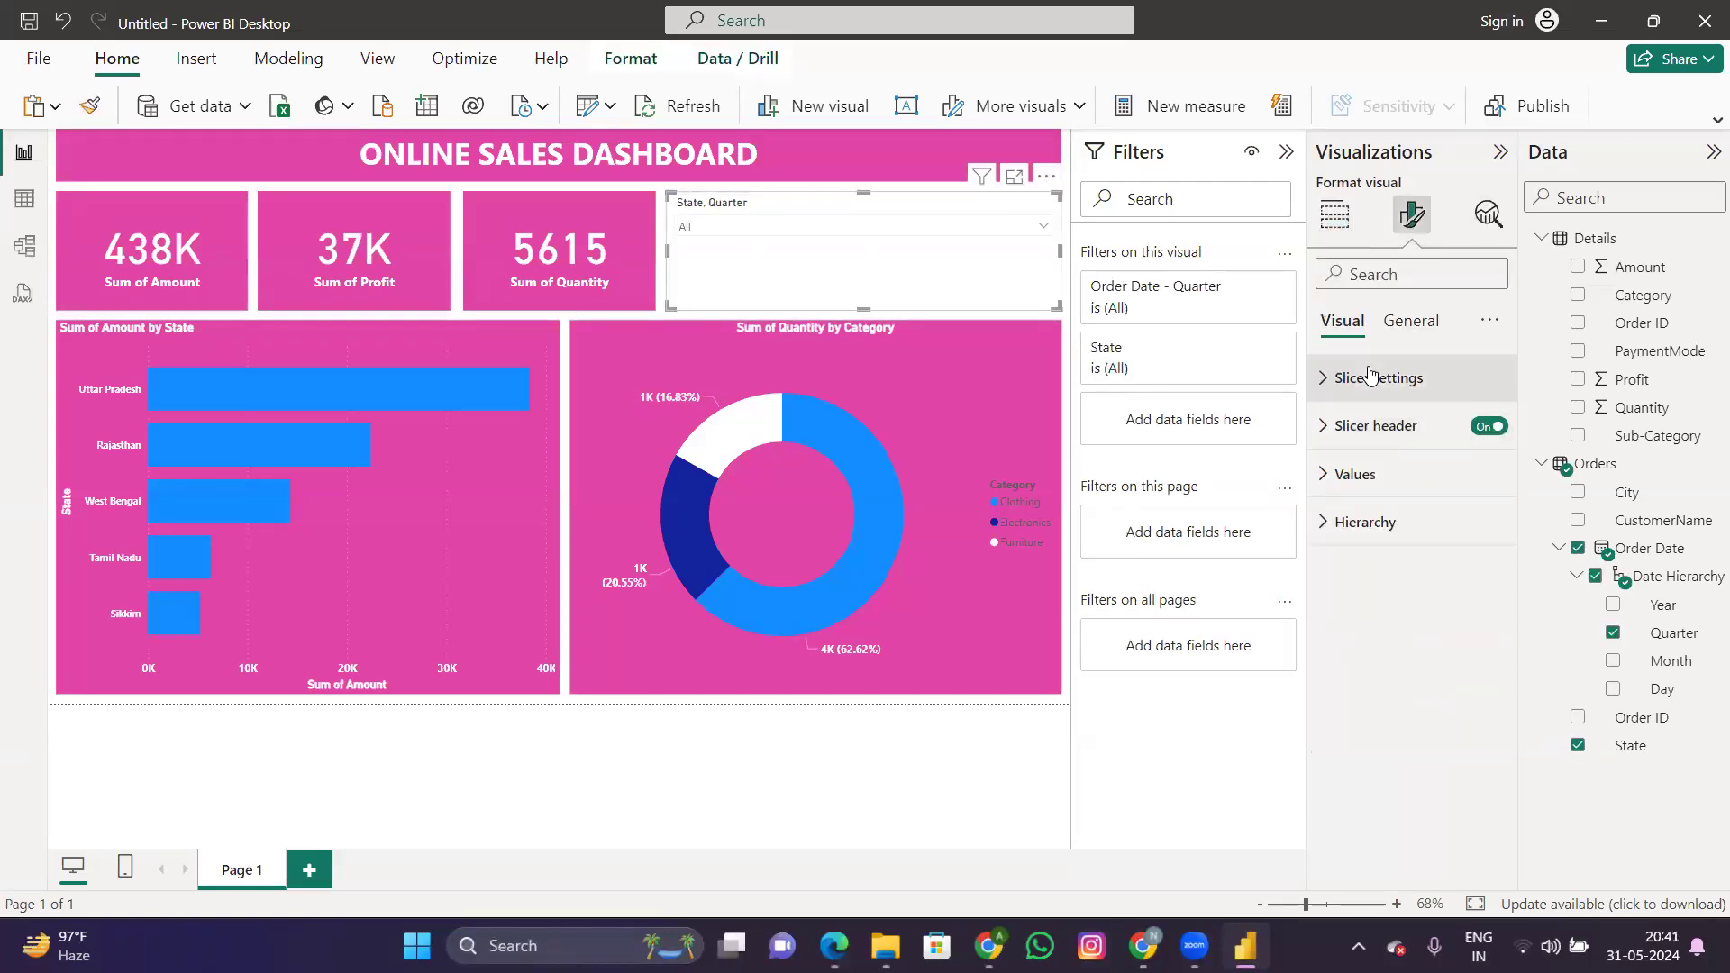
Step: Set the slicer's background color to the same pink as the KPI cards
{"action": "left_click", "coordinate": [1360, 429]}
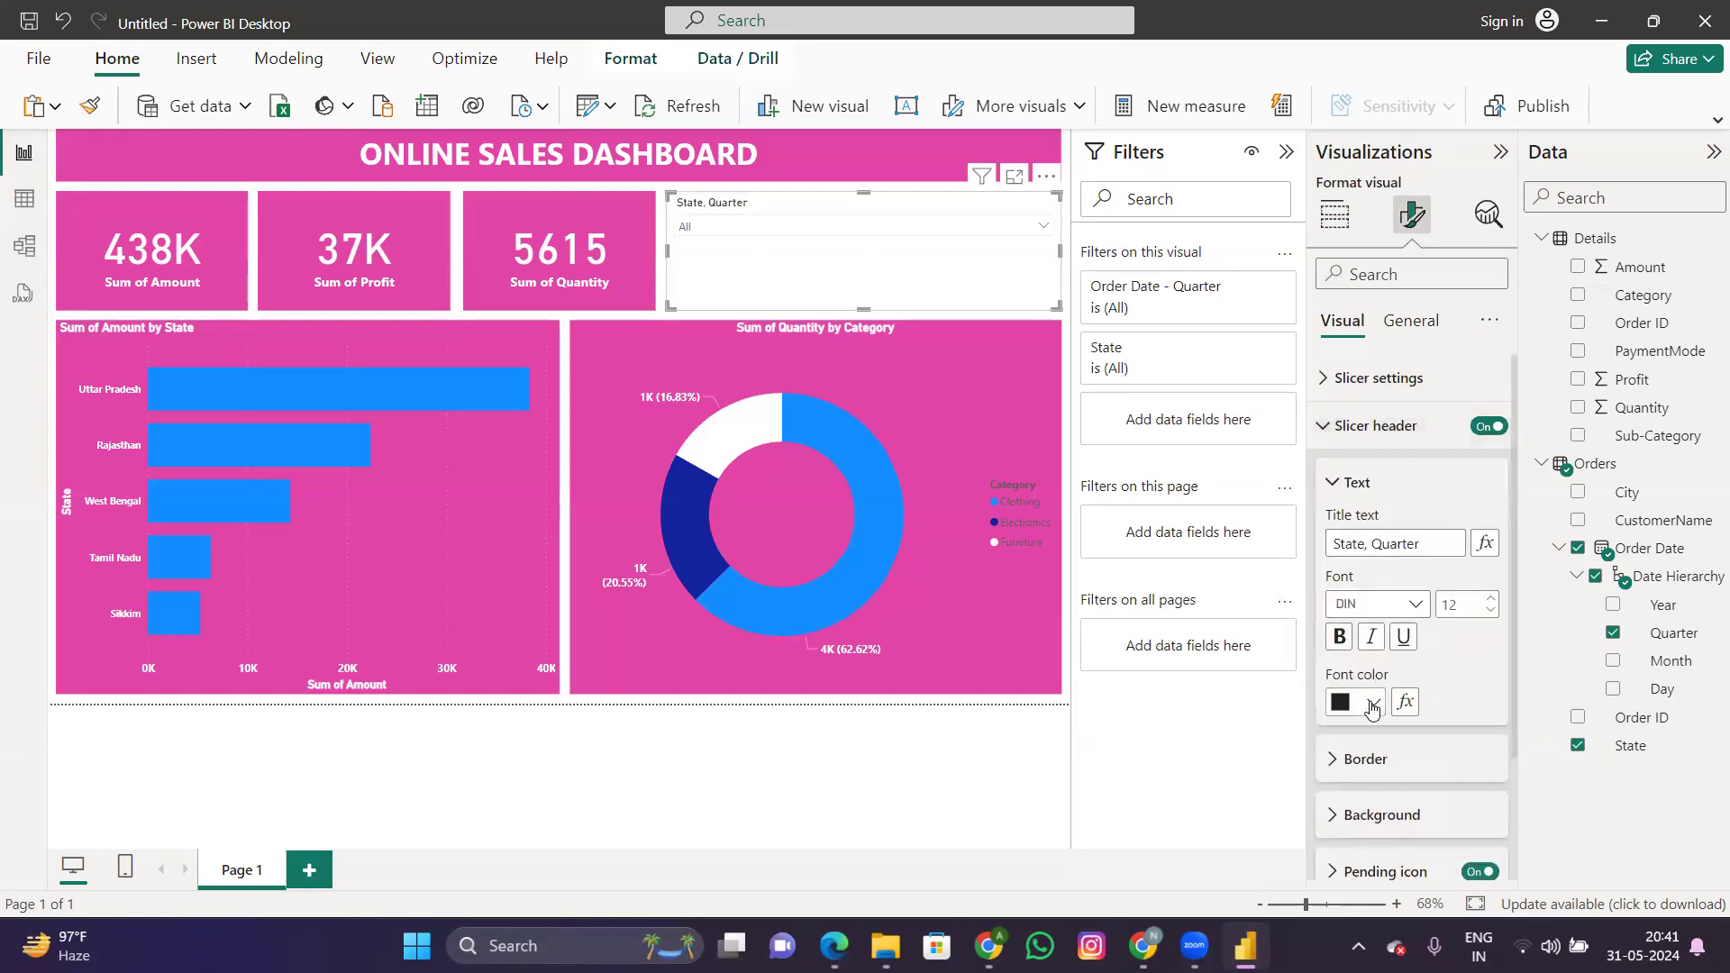
{"action": "left_click", "coordinate": [1411, 317]}
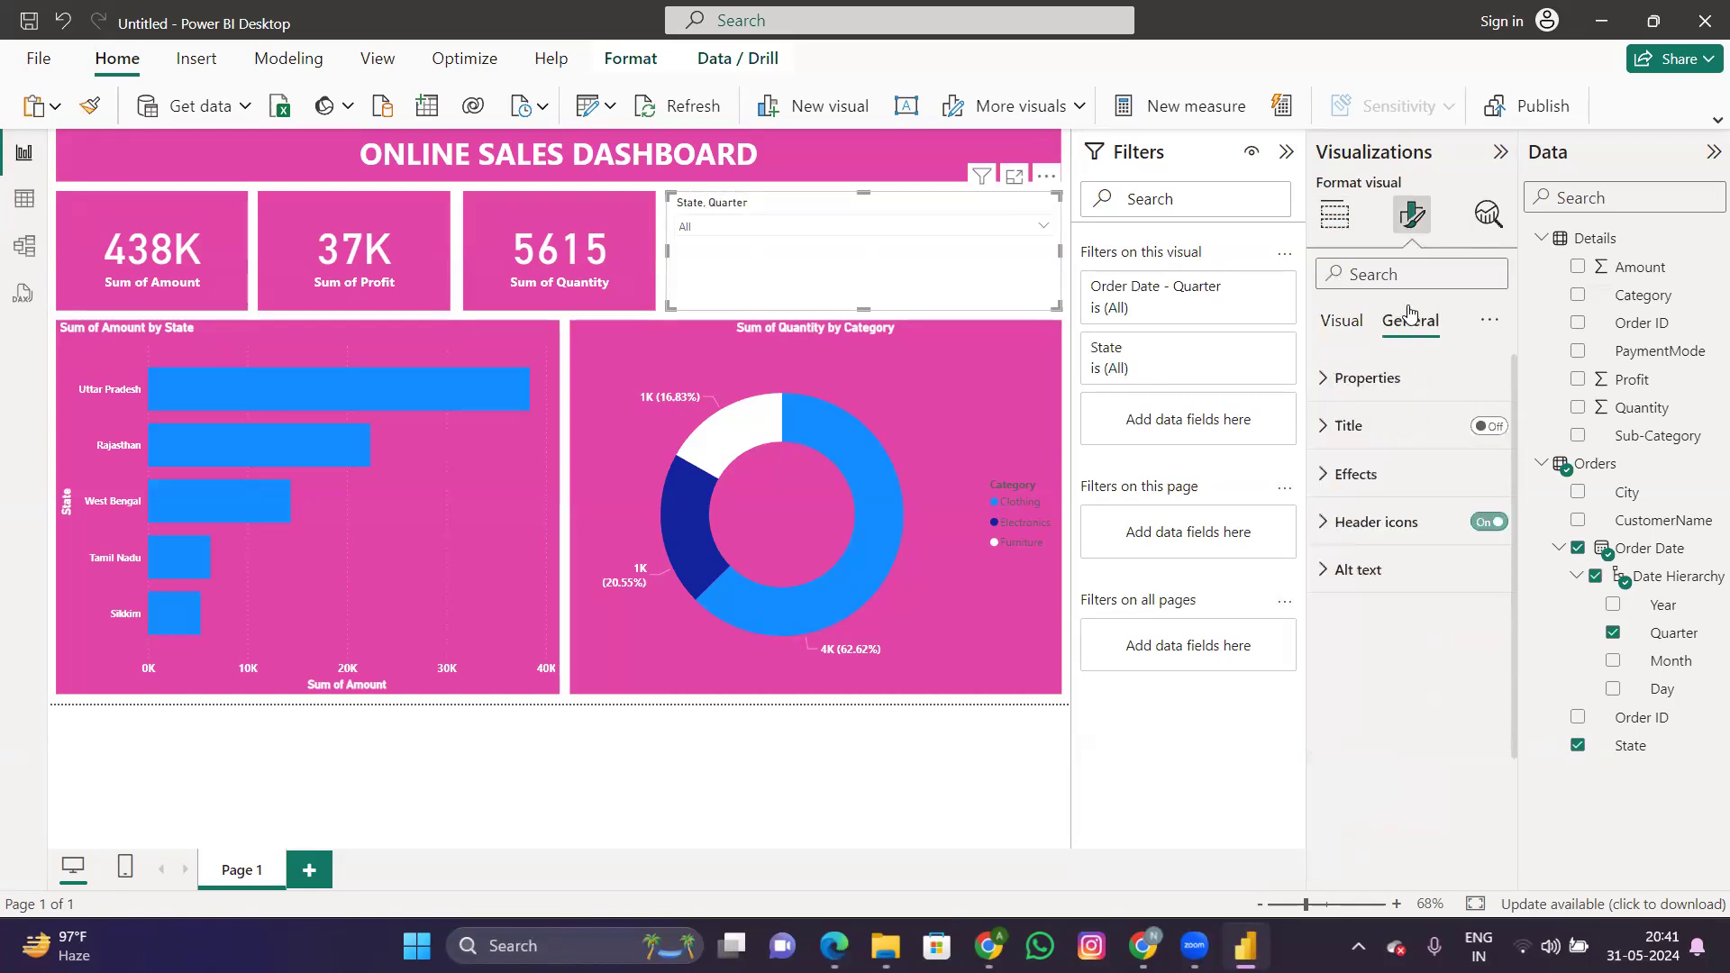
{"action": "left_click", "coordinate": [1385, 470]}
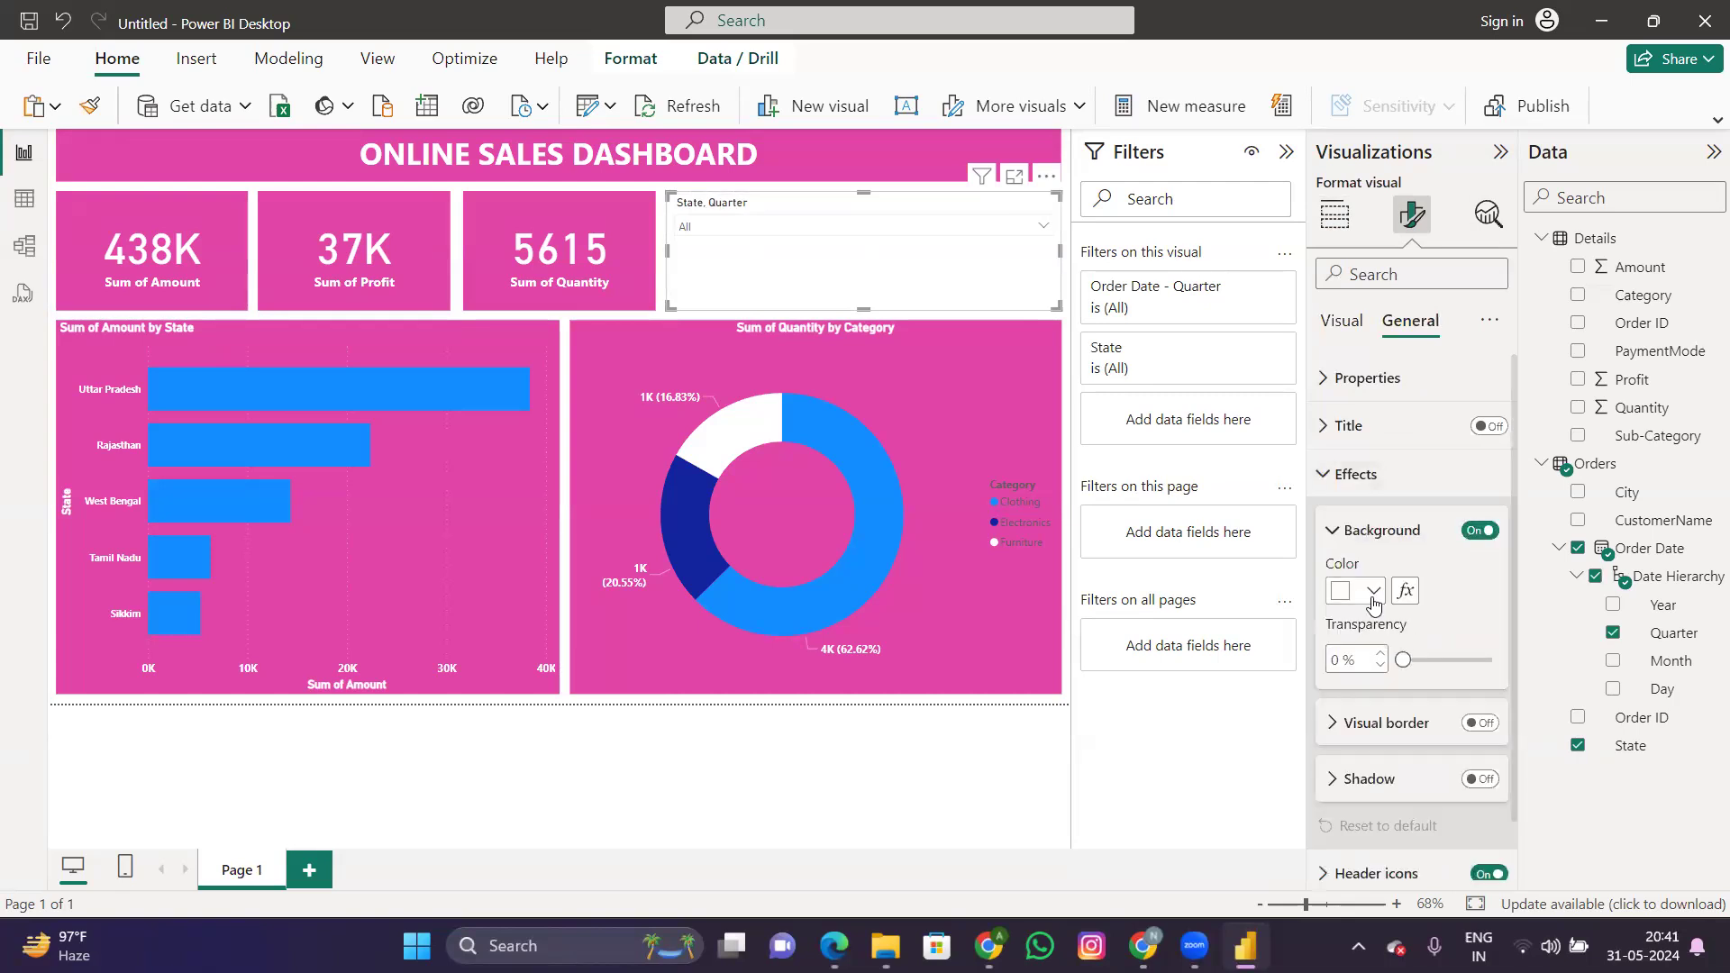
{"action": "left_click", "coordinate": [1373, 598]}
{"action": "left_click", "coordinate": [1548, 218]}
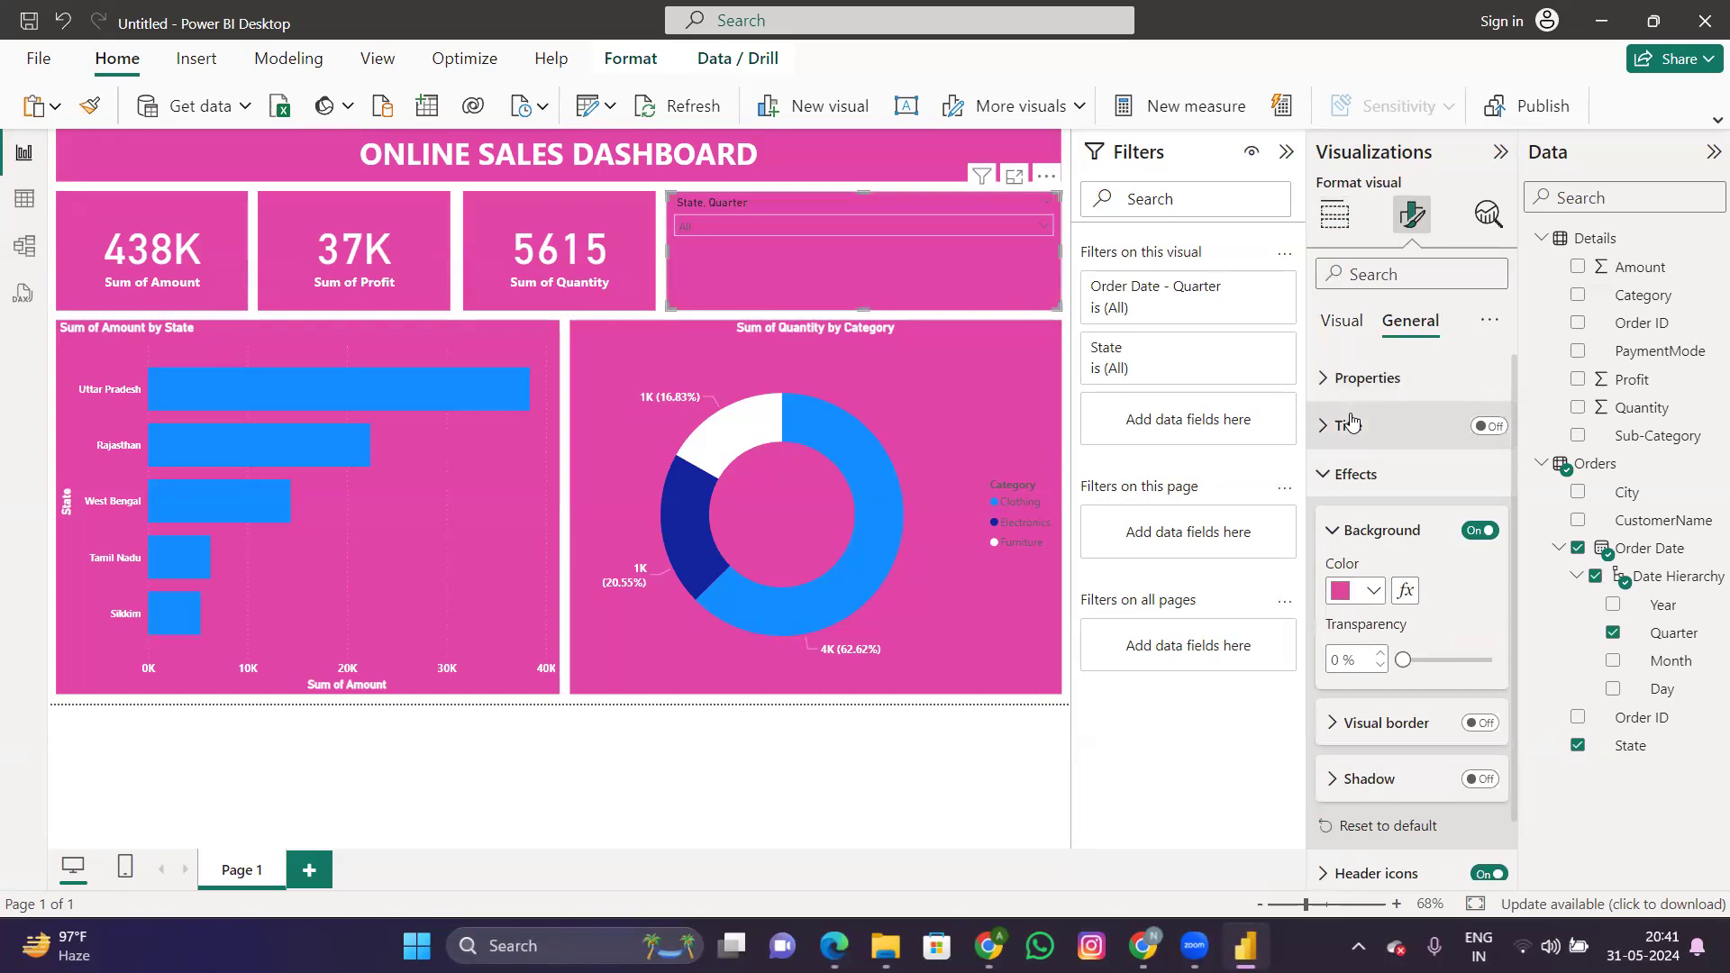
Step: Format the slicer's header text as white and bold at font size 13
{"action": "left_click", "coordinate": [1342, 321]}
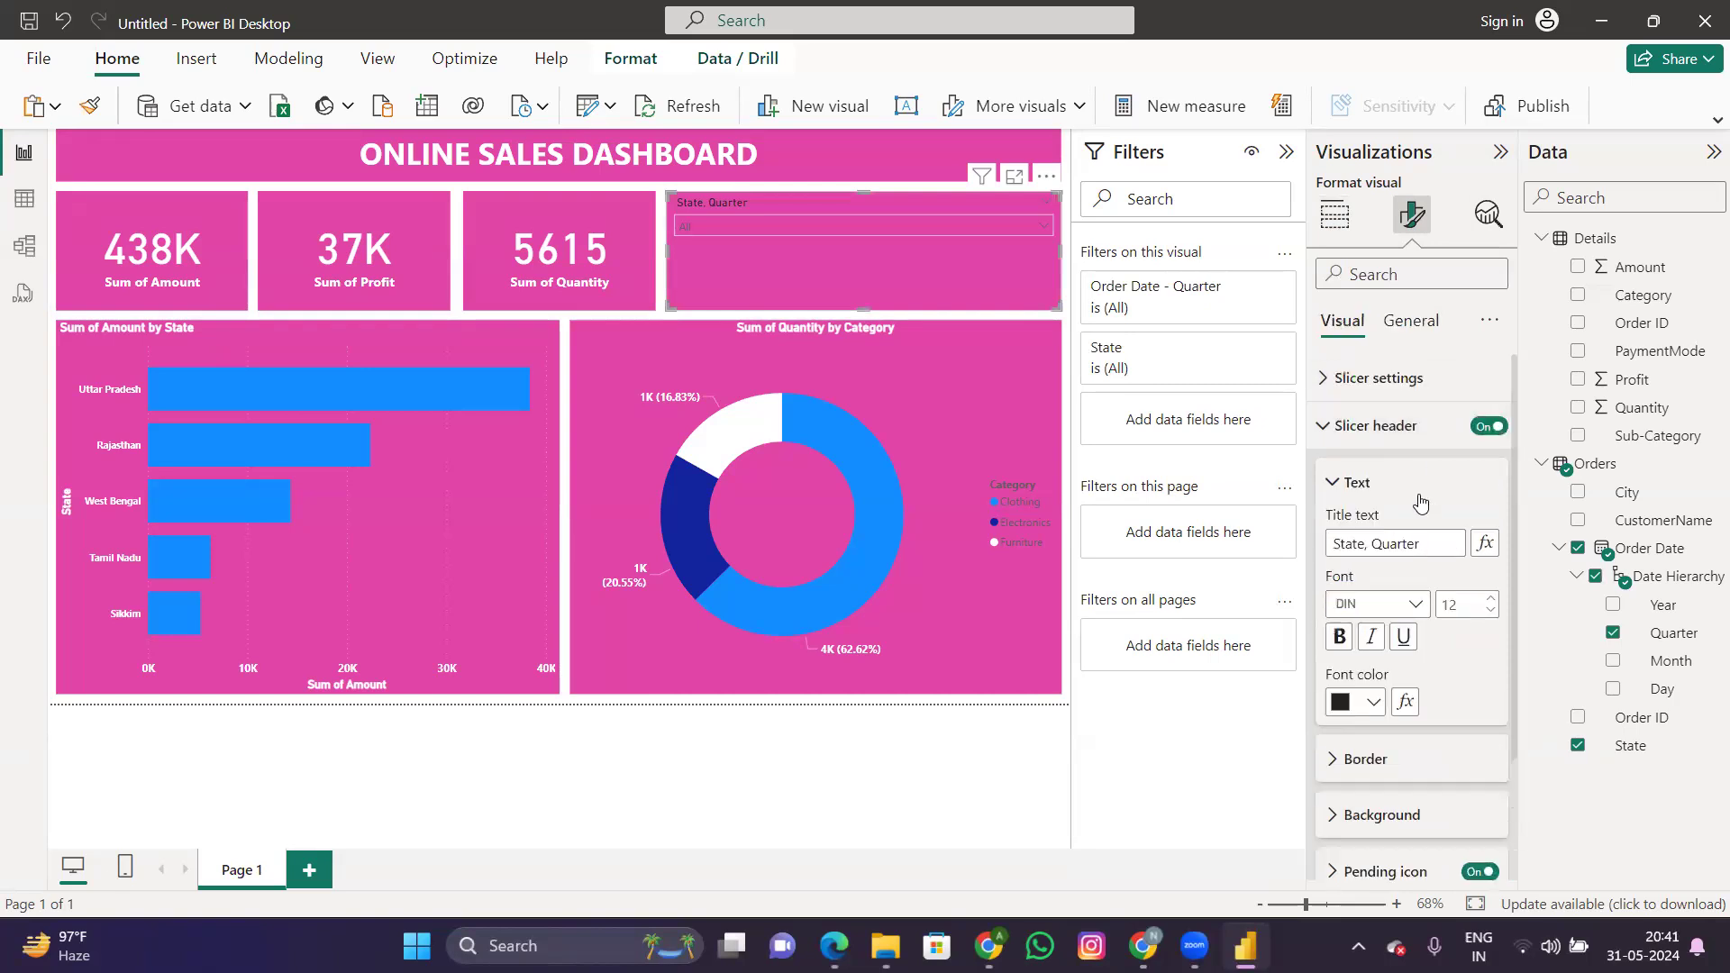
{"action": "left_click", "coordinate": [1373, 703]}
{"action": "left_click", "coordinate": [1354, 332]}
{"action": "left_click", "coordinate": [1339, 637]}
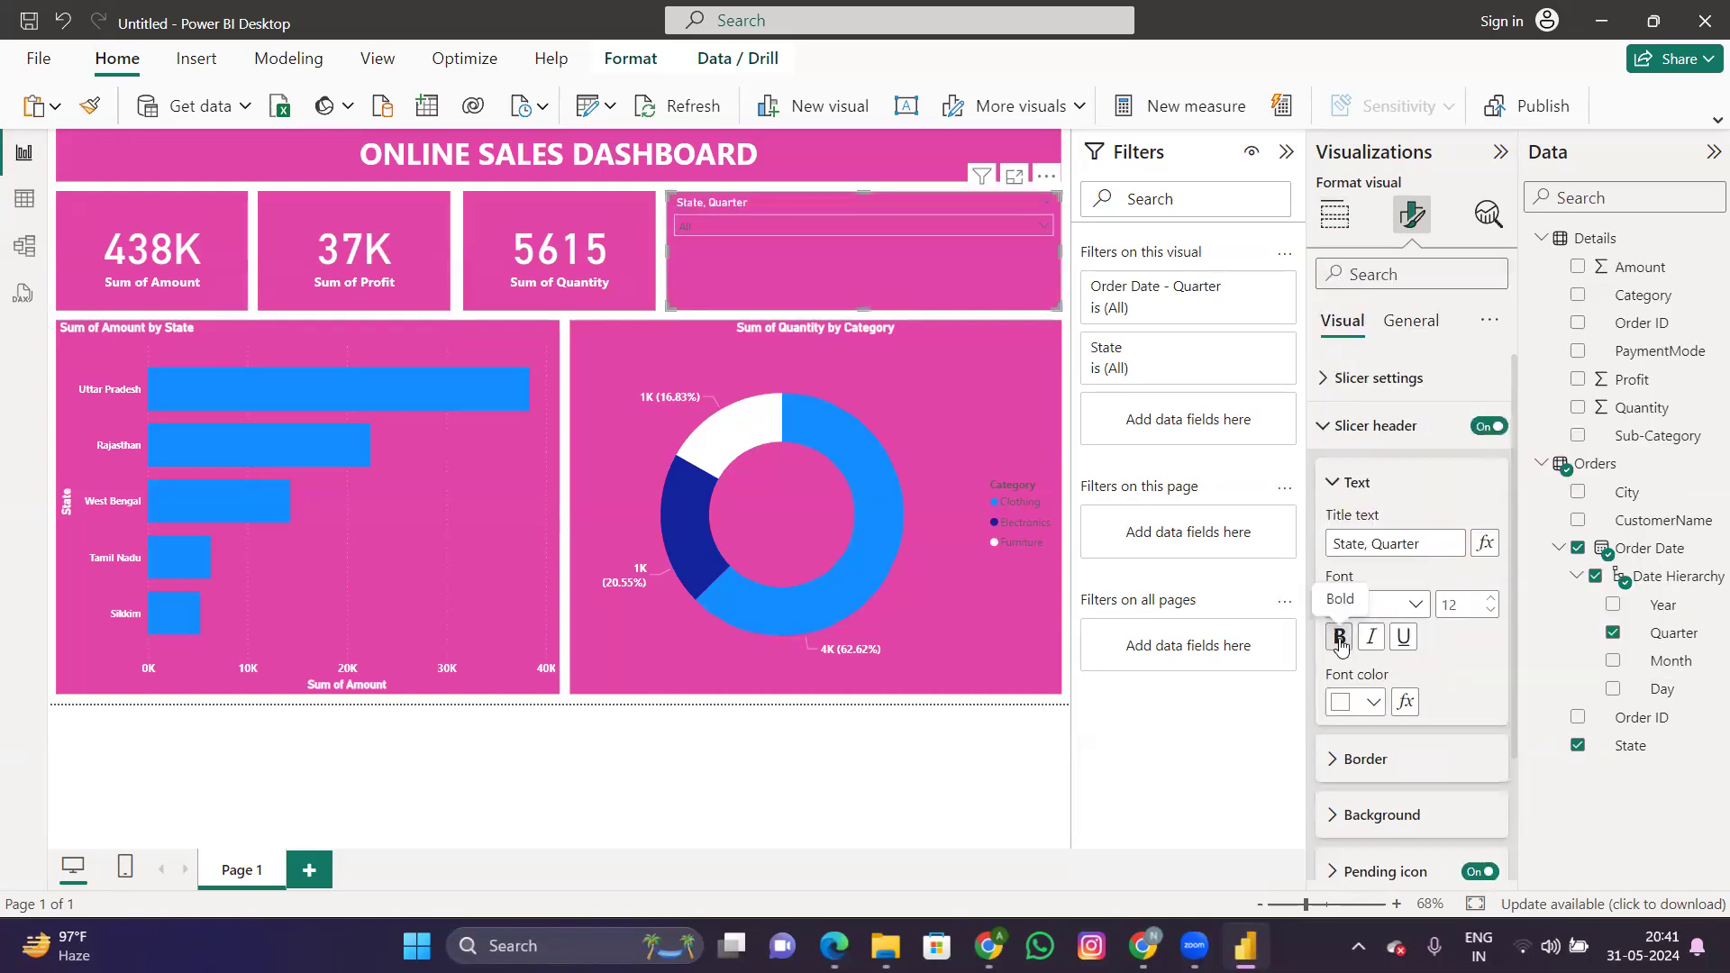
{"action": "left_click", "coordinate": [1490, 598]}
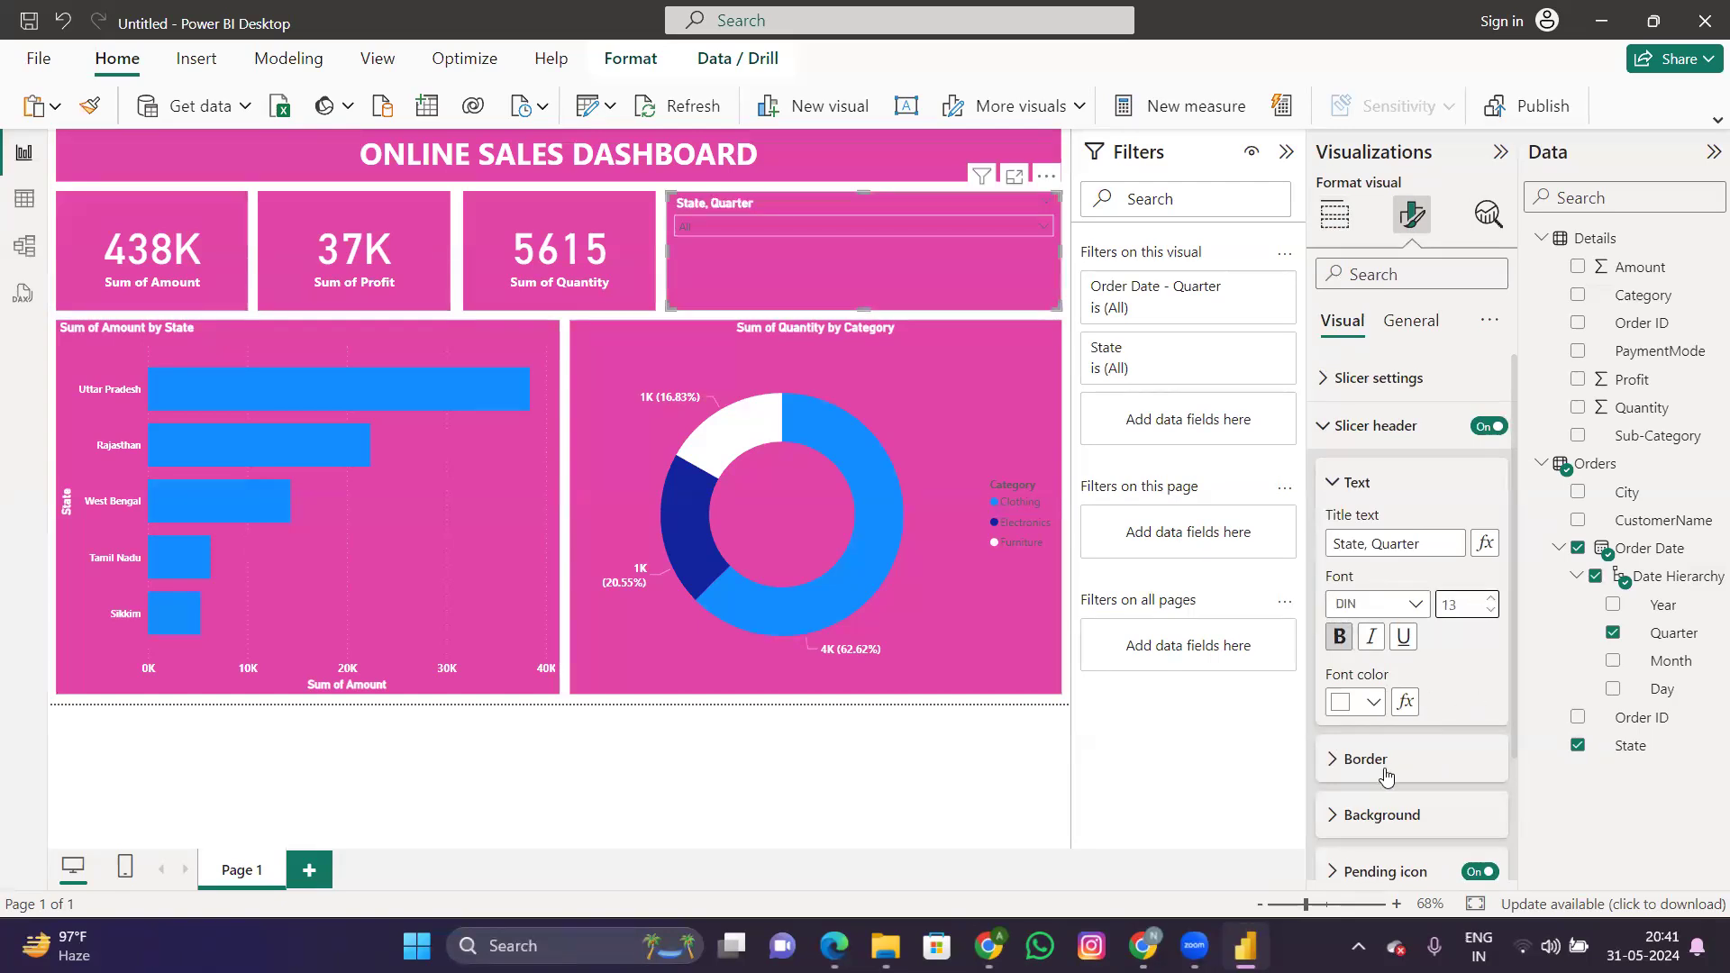
Step: Look through the slicer's pending icon options and its general slicer settings for the formatting of the listed items
{"action": "left_click_drag", "start_coordinate": [1512, 609], "coordinate": [1512, 656]}
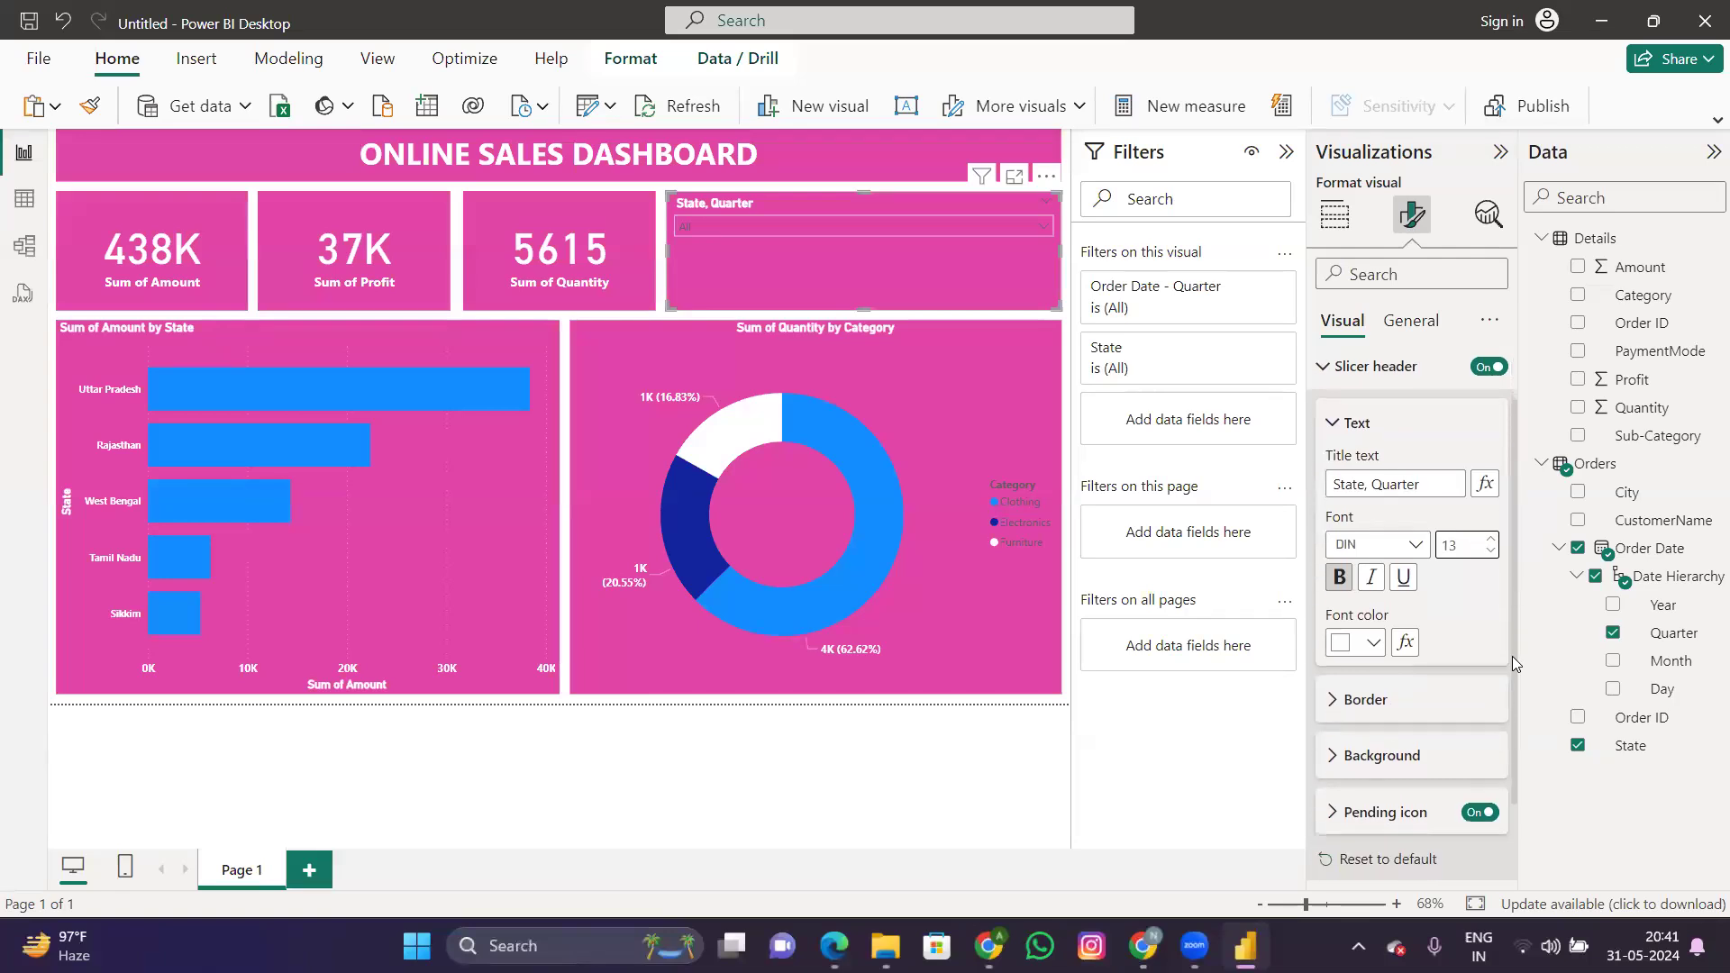
{"action": "left_click_drag", "start_coordinate": [1512, 656], "coordinate": [1505, 748]}
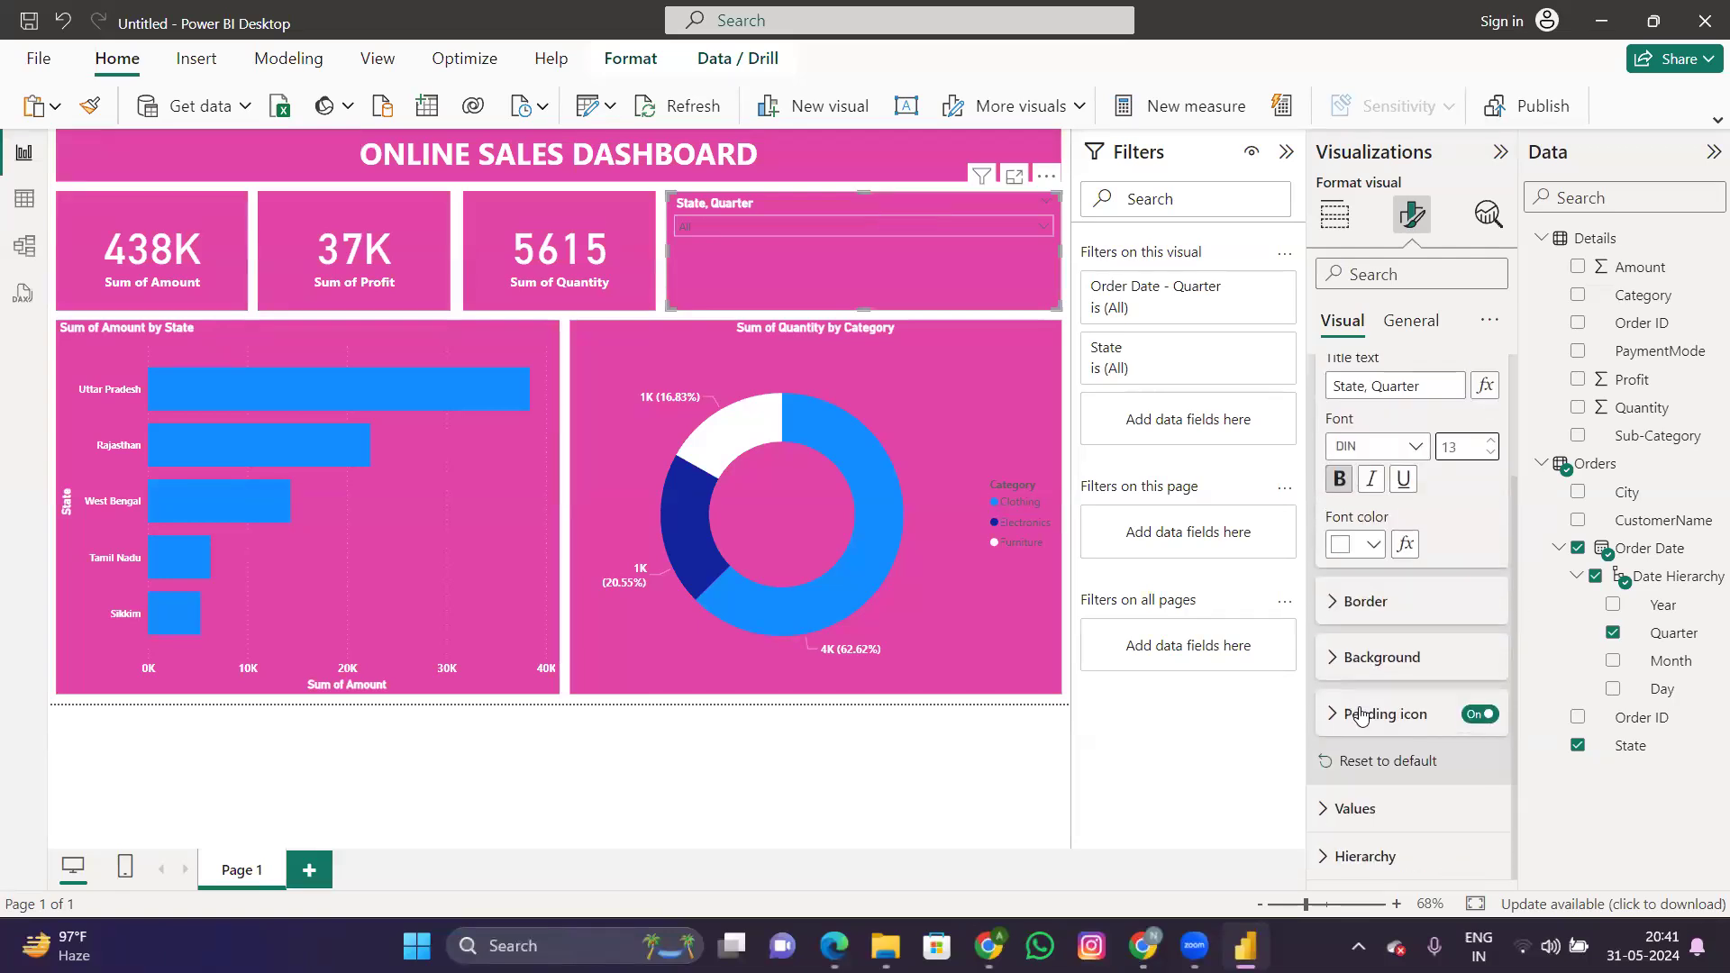
{"action": "left_click", "coordinate": [1362, 715]}
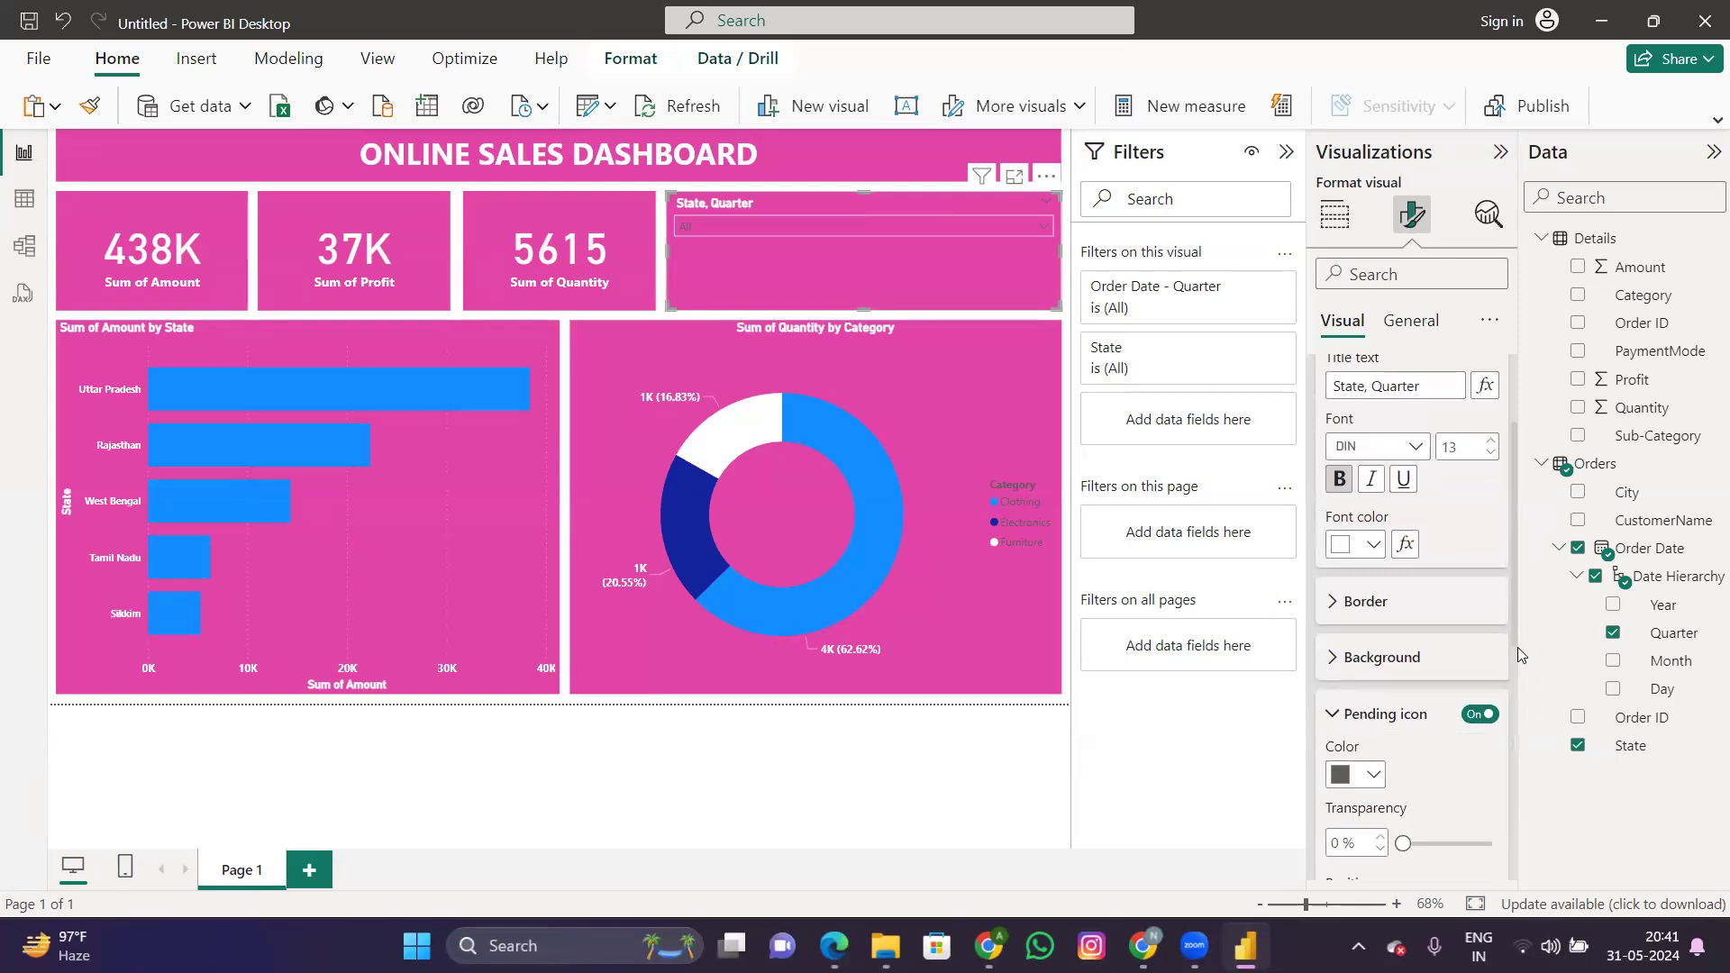
{"action": "scroll", "coordinate": [1511, 759], "scroll_direction": "down", "scroll_amount": 3}
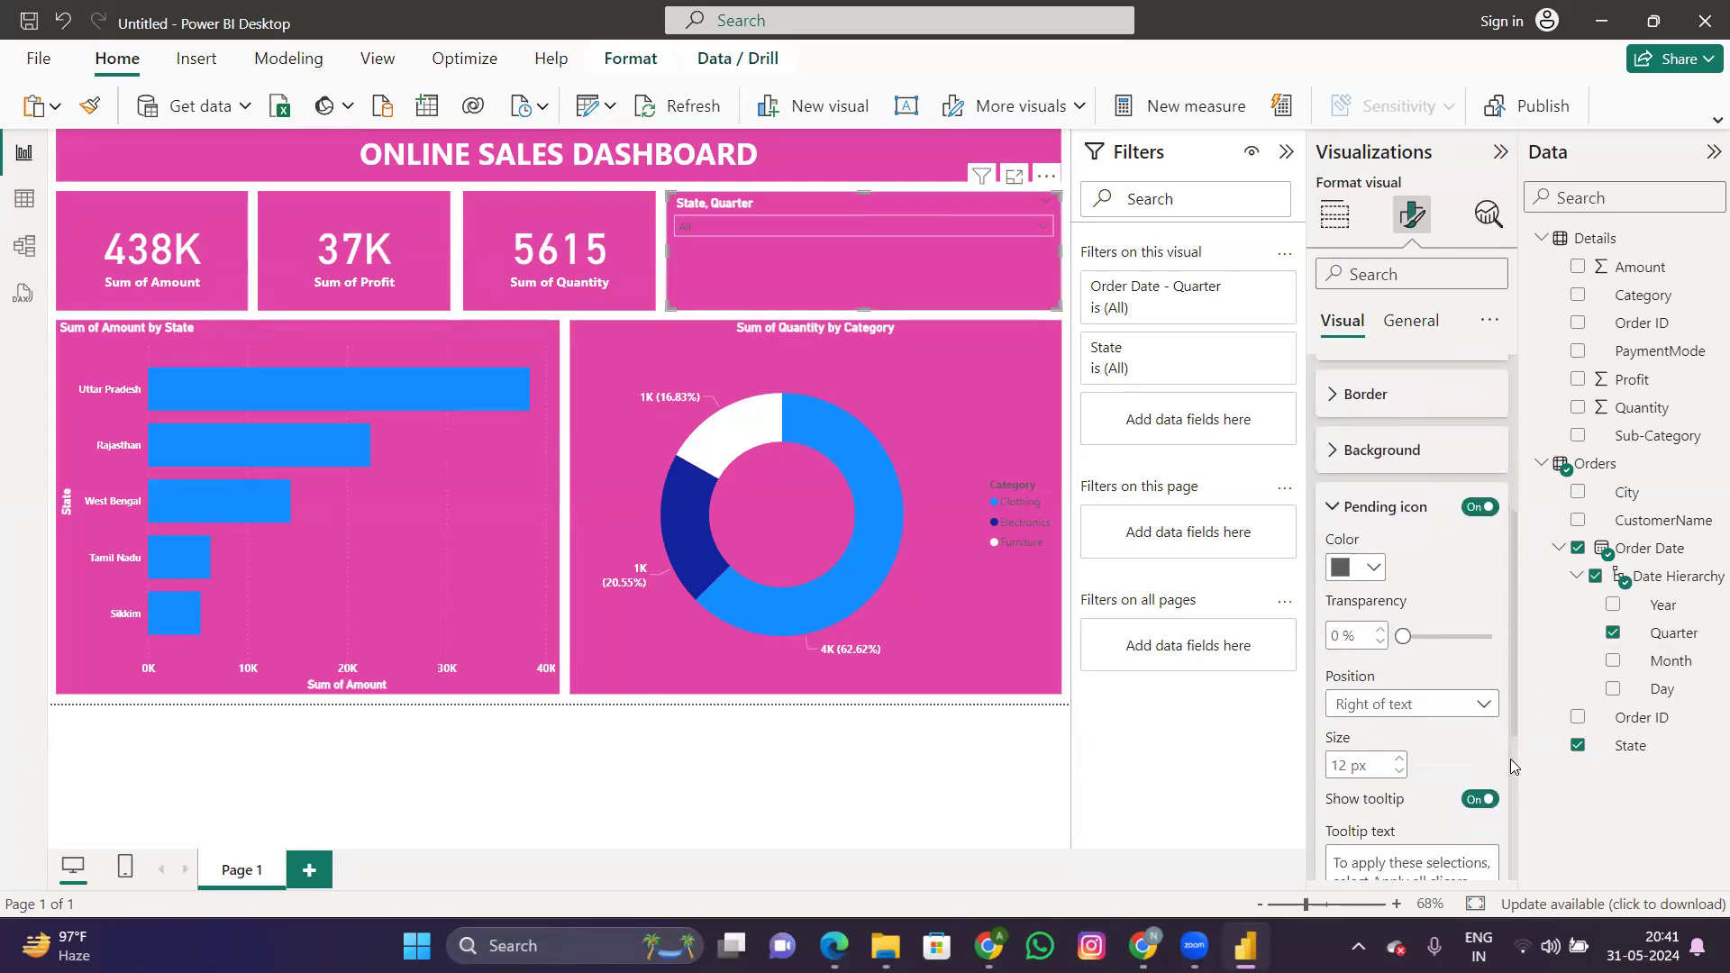
{"action": "scroll", "coordinate": [1516, 811], "scroll_direction": "up", "scroll_amount": 5}
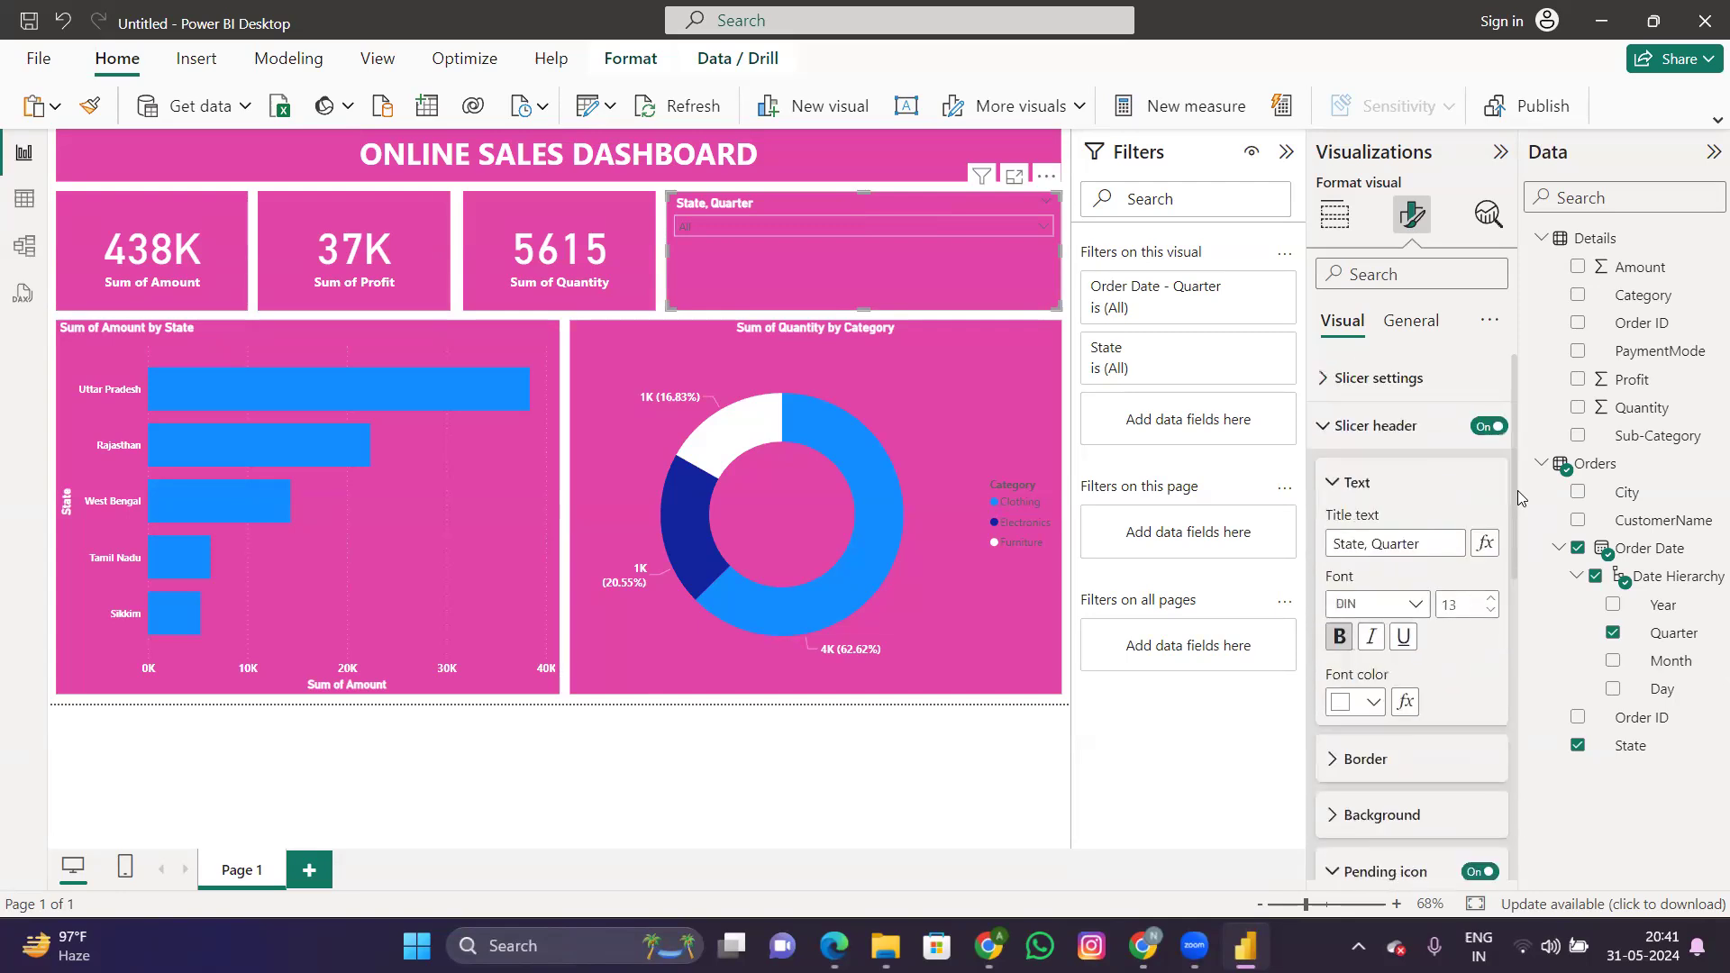
{"action": "left_click", "coordinate": [1379, 378]}
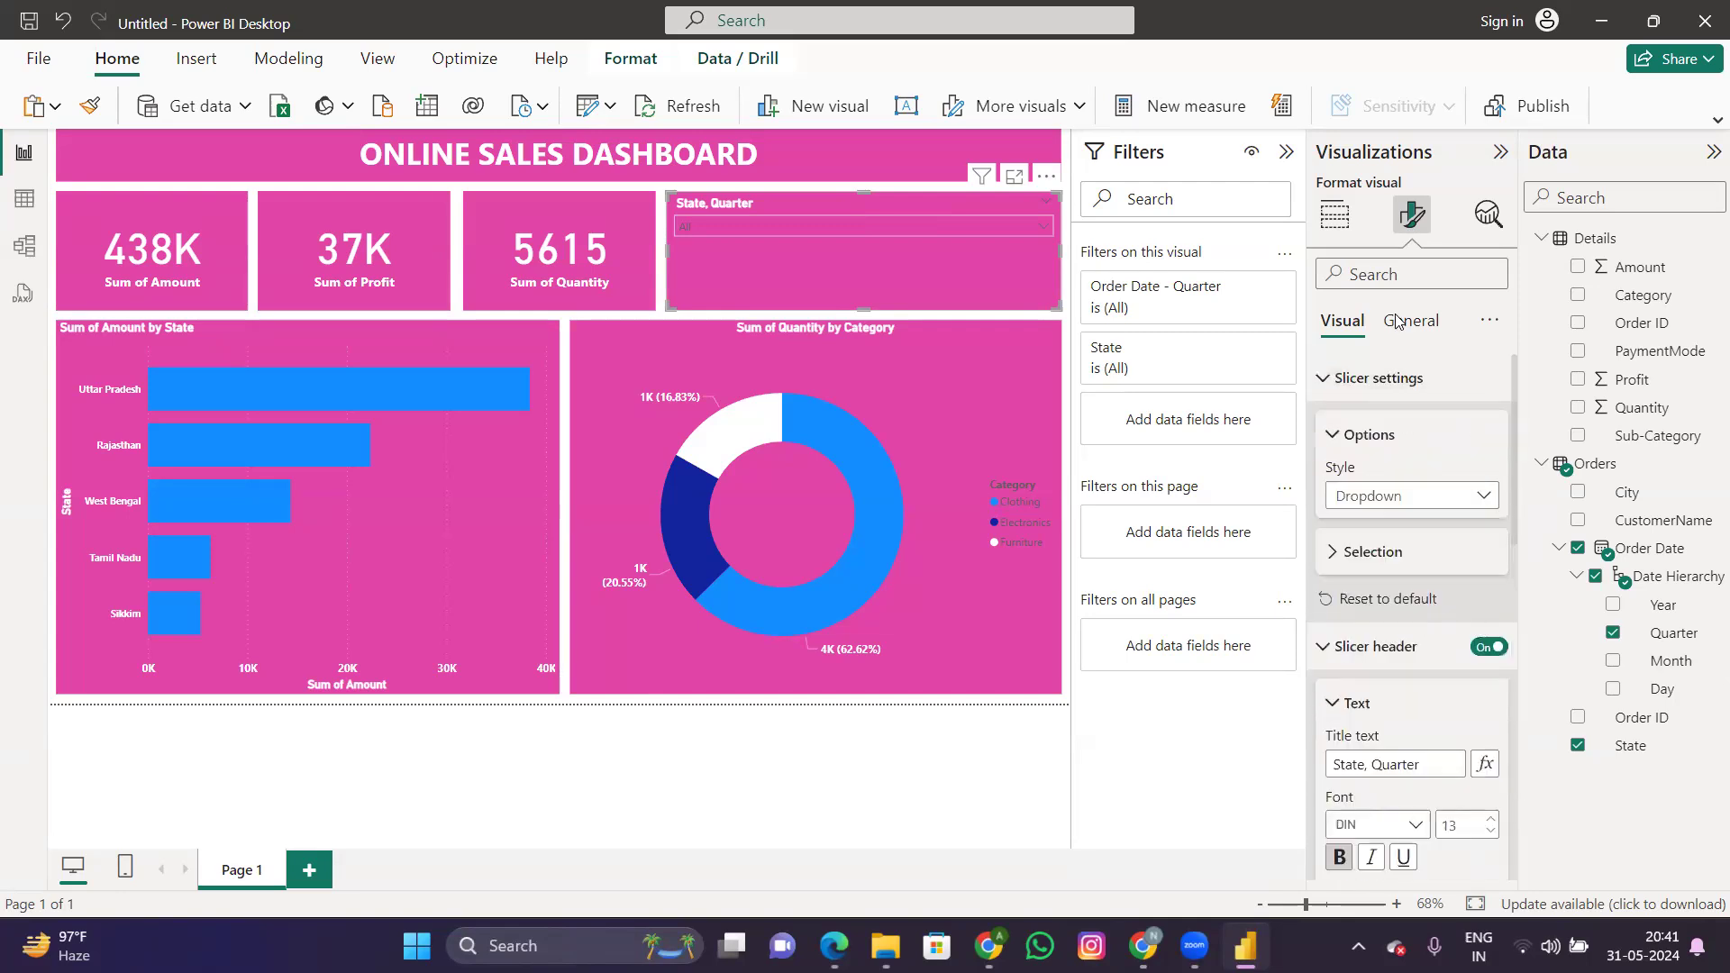
{"action": "left_click", "coordinate": [1387, 377]}
{"action": "left_click", "coordinate": [1365, 426]}
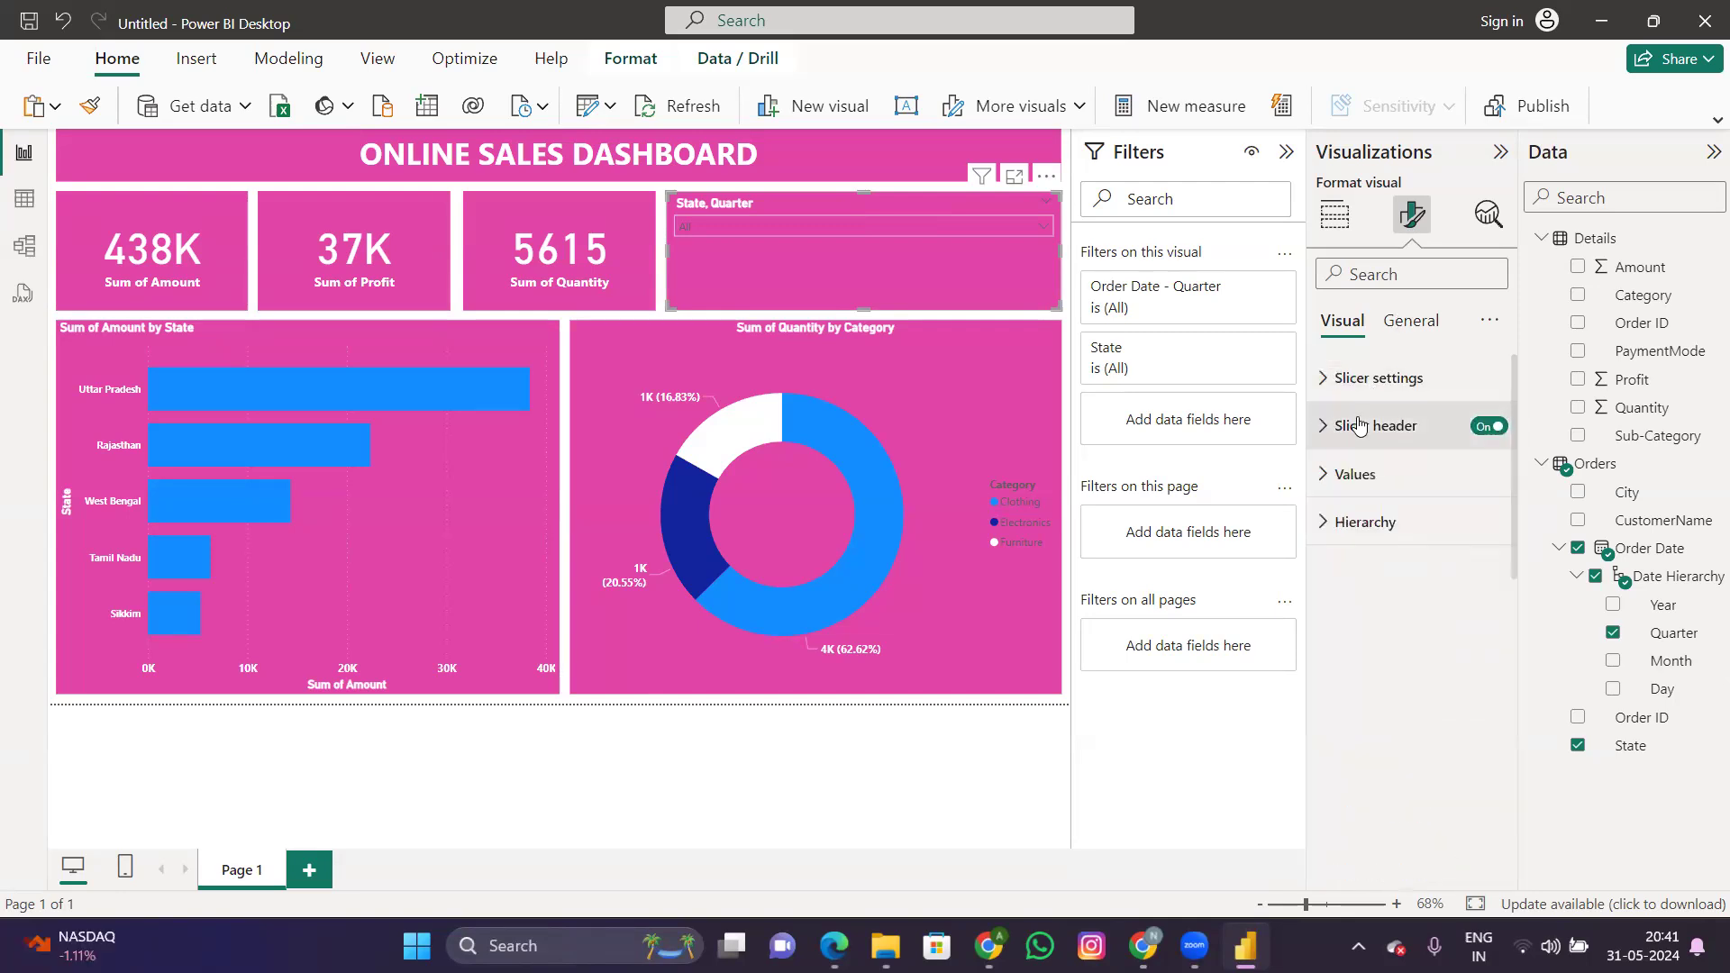
Step: Format the slicer's values as white and bold at font size 15, and open its list to check them
{"action": "left_click", "coordinate": [1359, 478]}
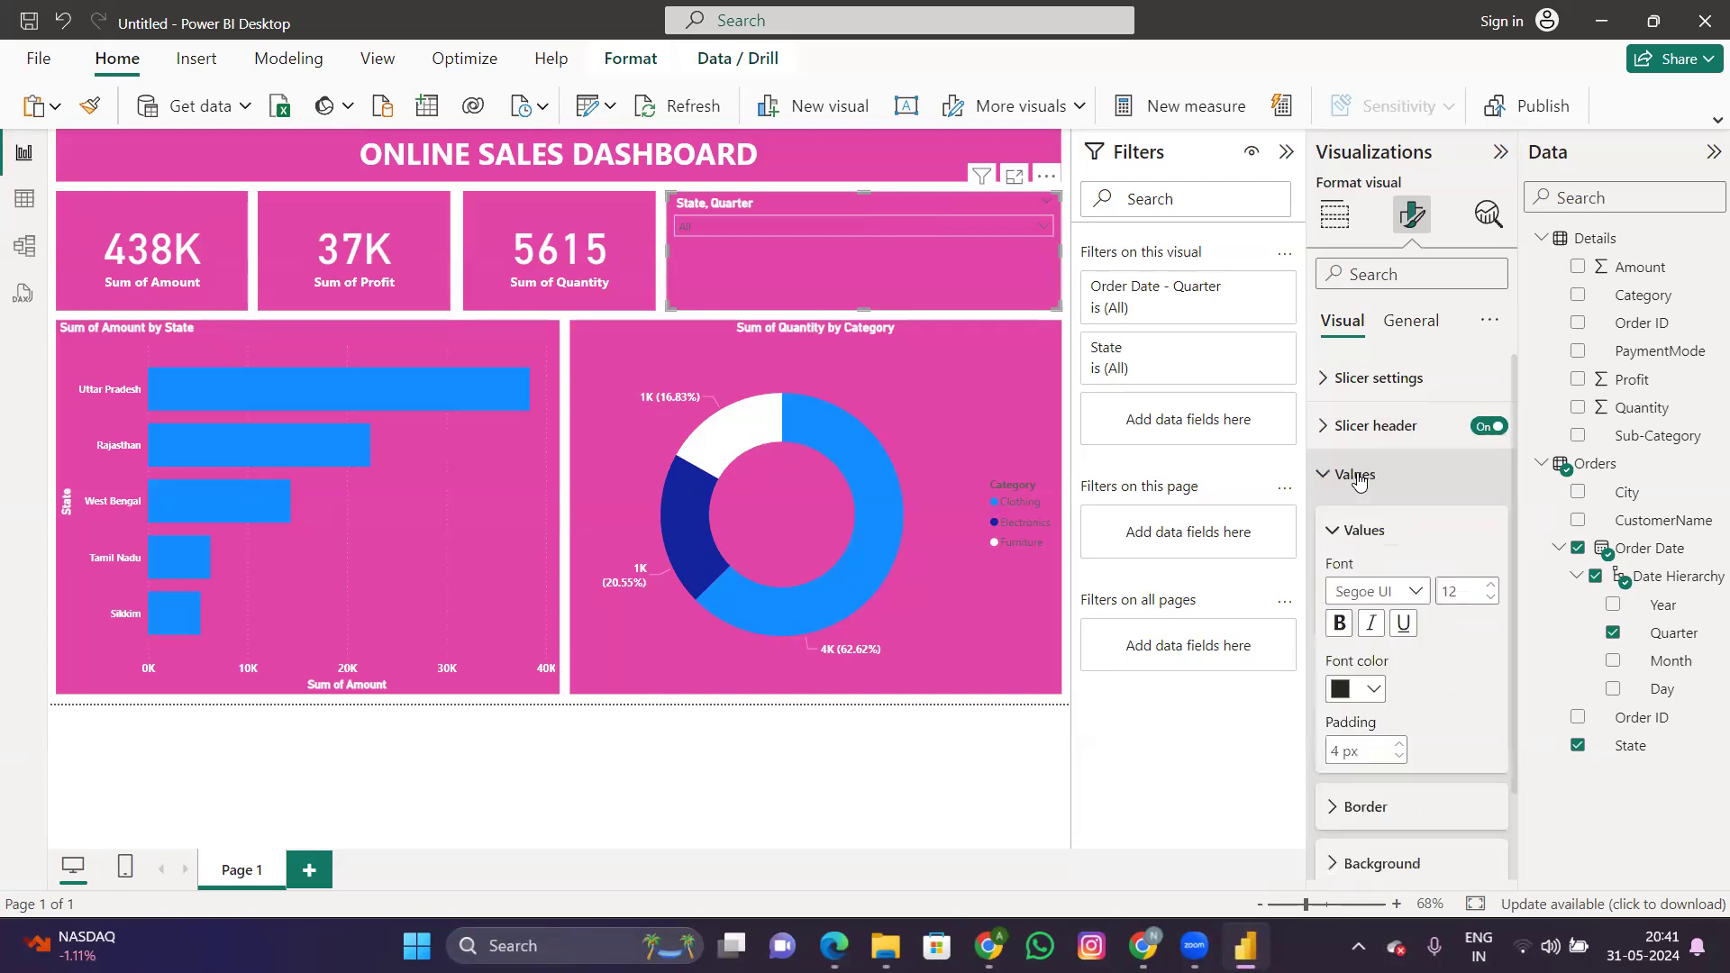
{"action": "left_click", "coordinate": [1374, 689]}
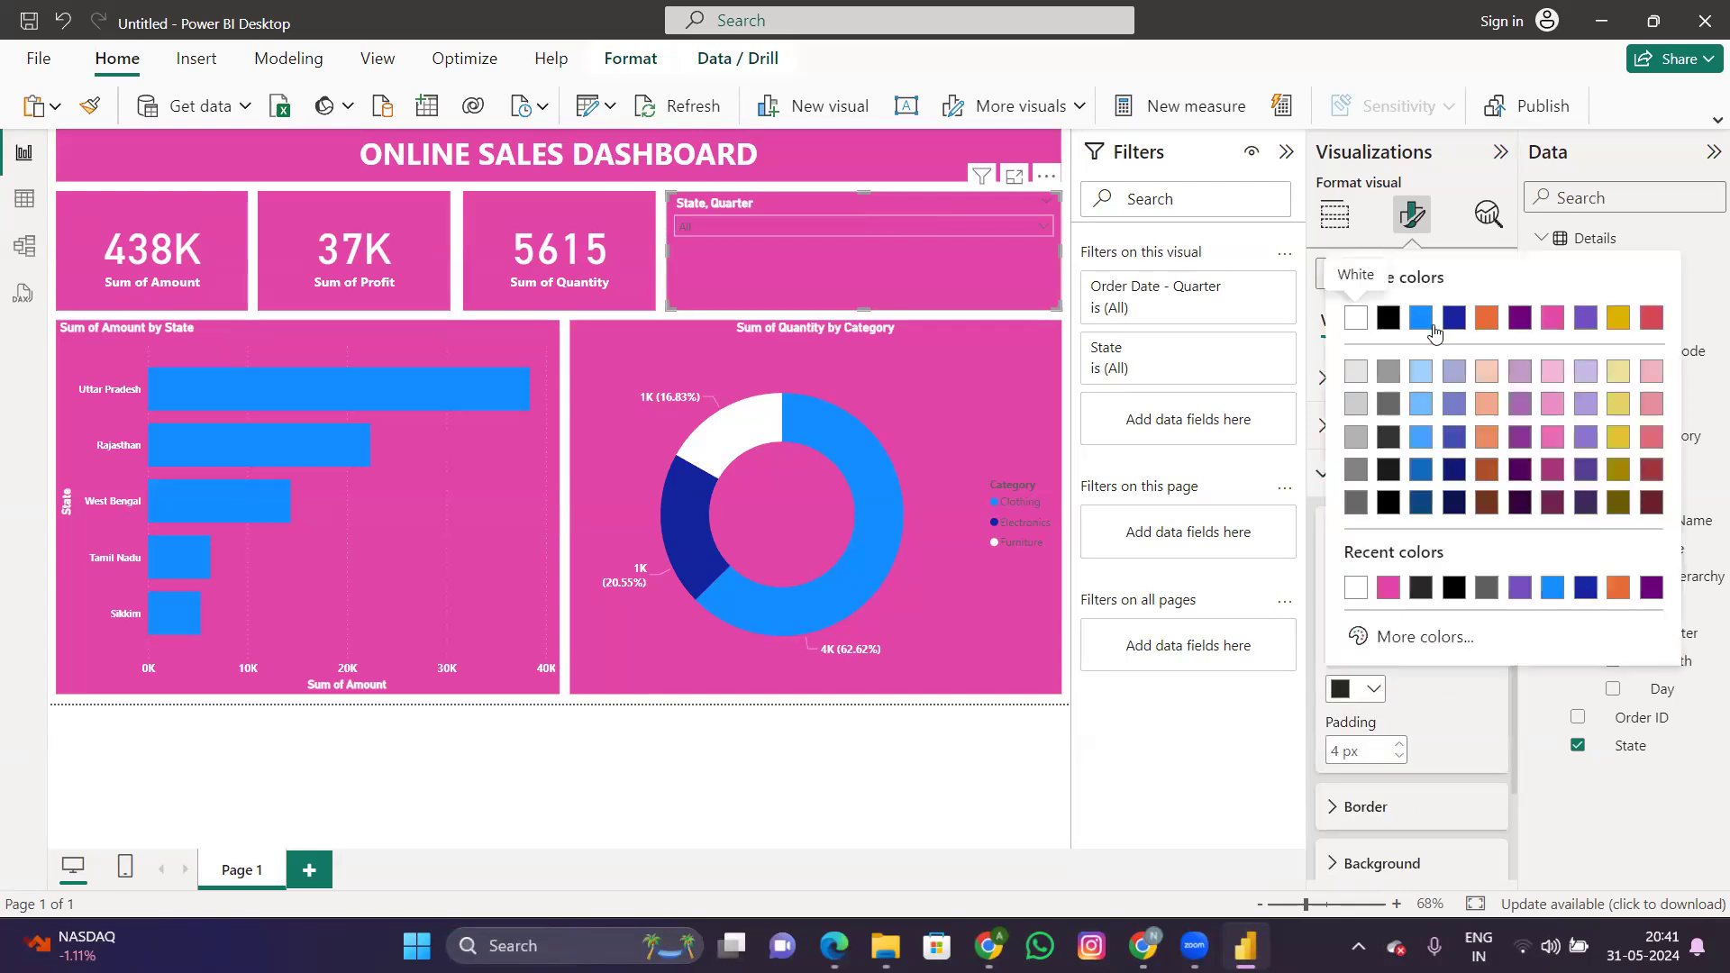
{"action": "left_click", "coordinate": [1357, 334]}
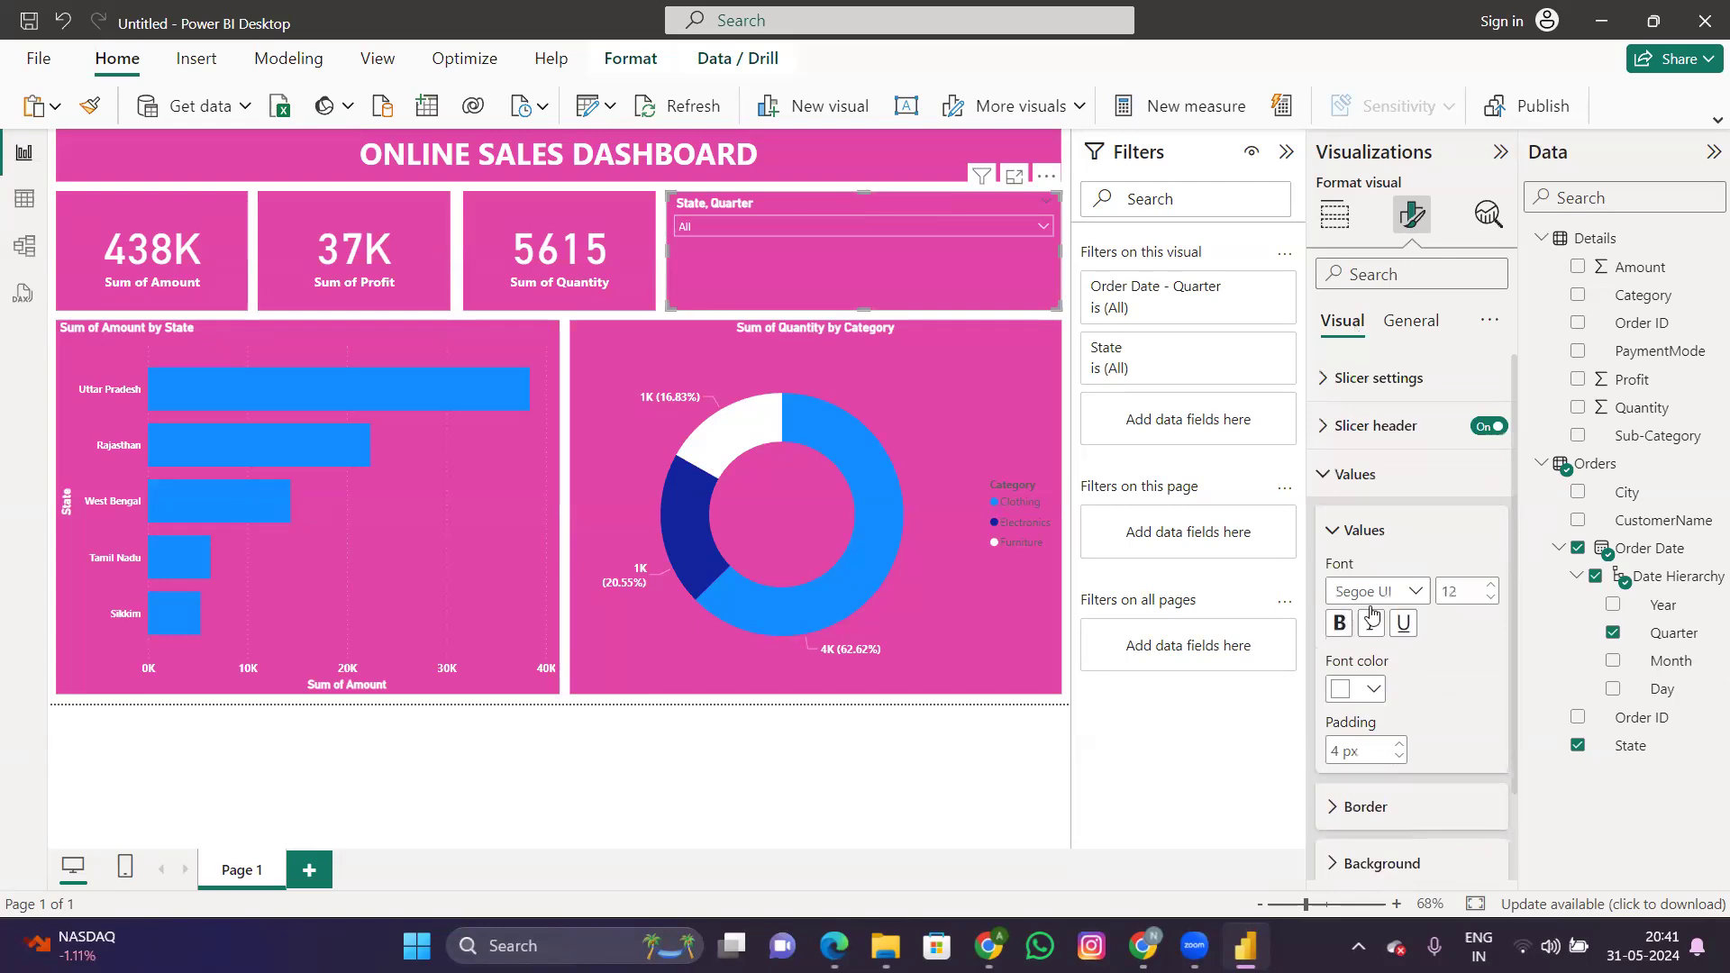
{"action": "left_click", "coordinate": [1342, 624]}
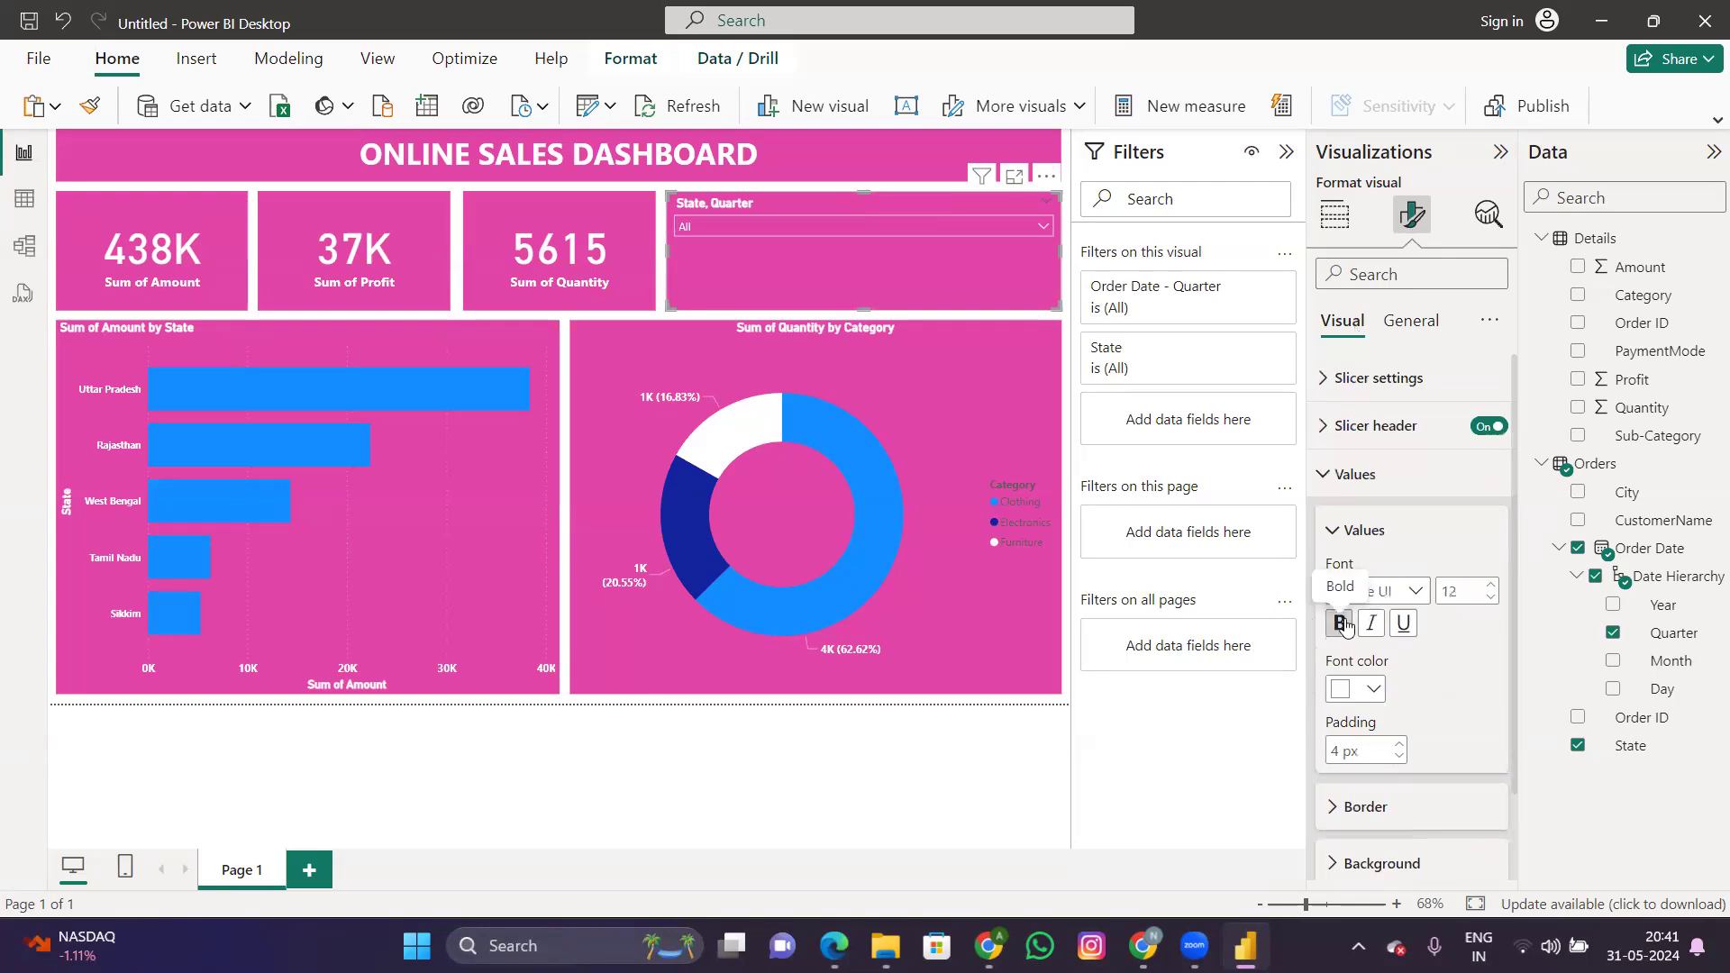
{"action": "left_click", "coordinate": [1491, 586]}
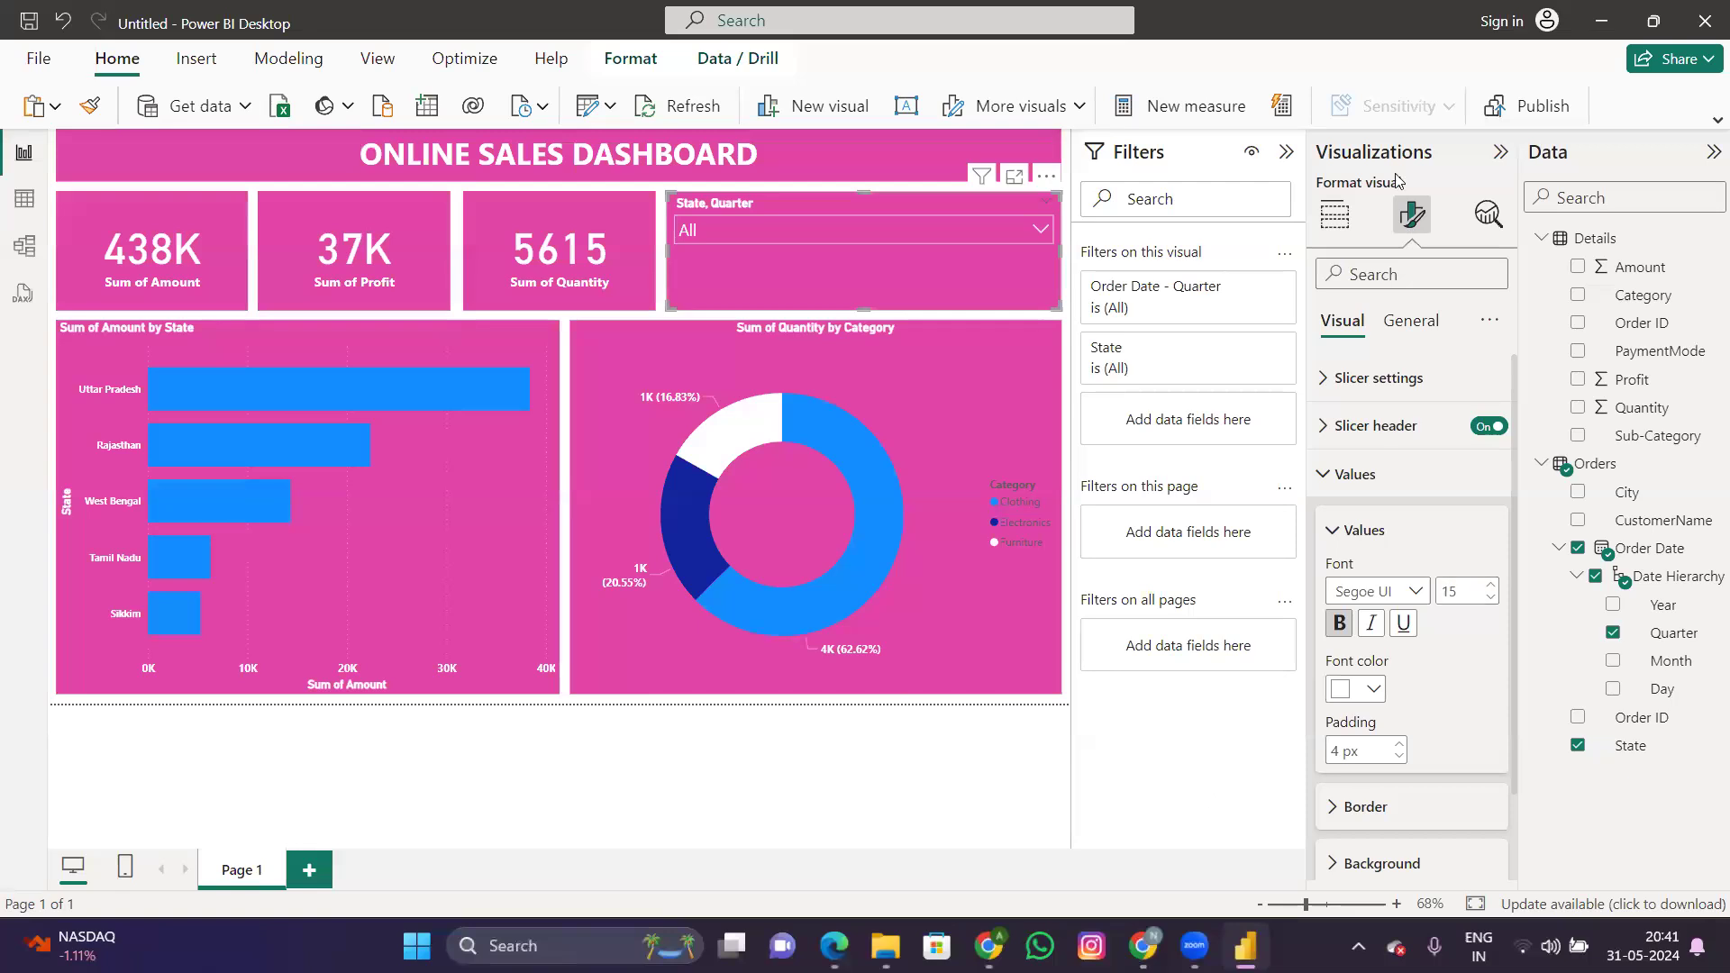
{"action": "left_click", "coordinate": [1500, 151]}
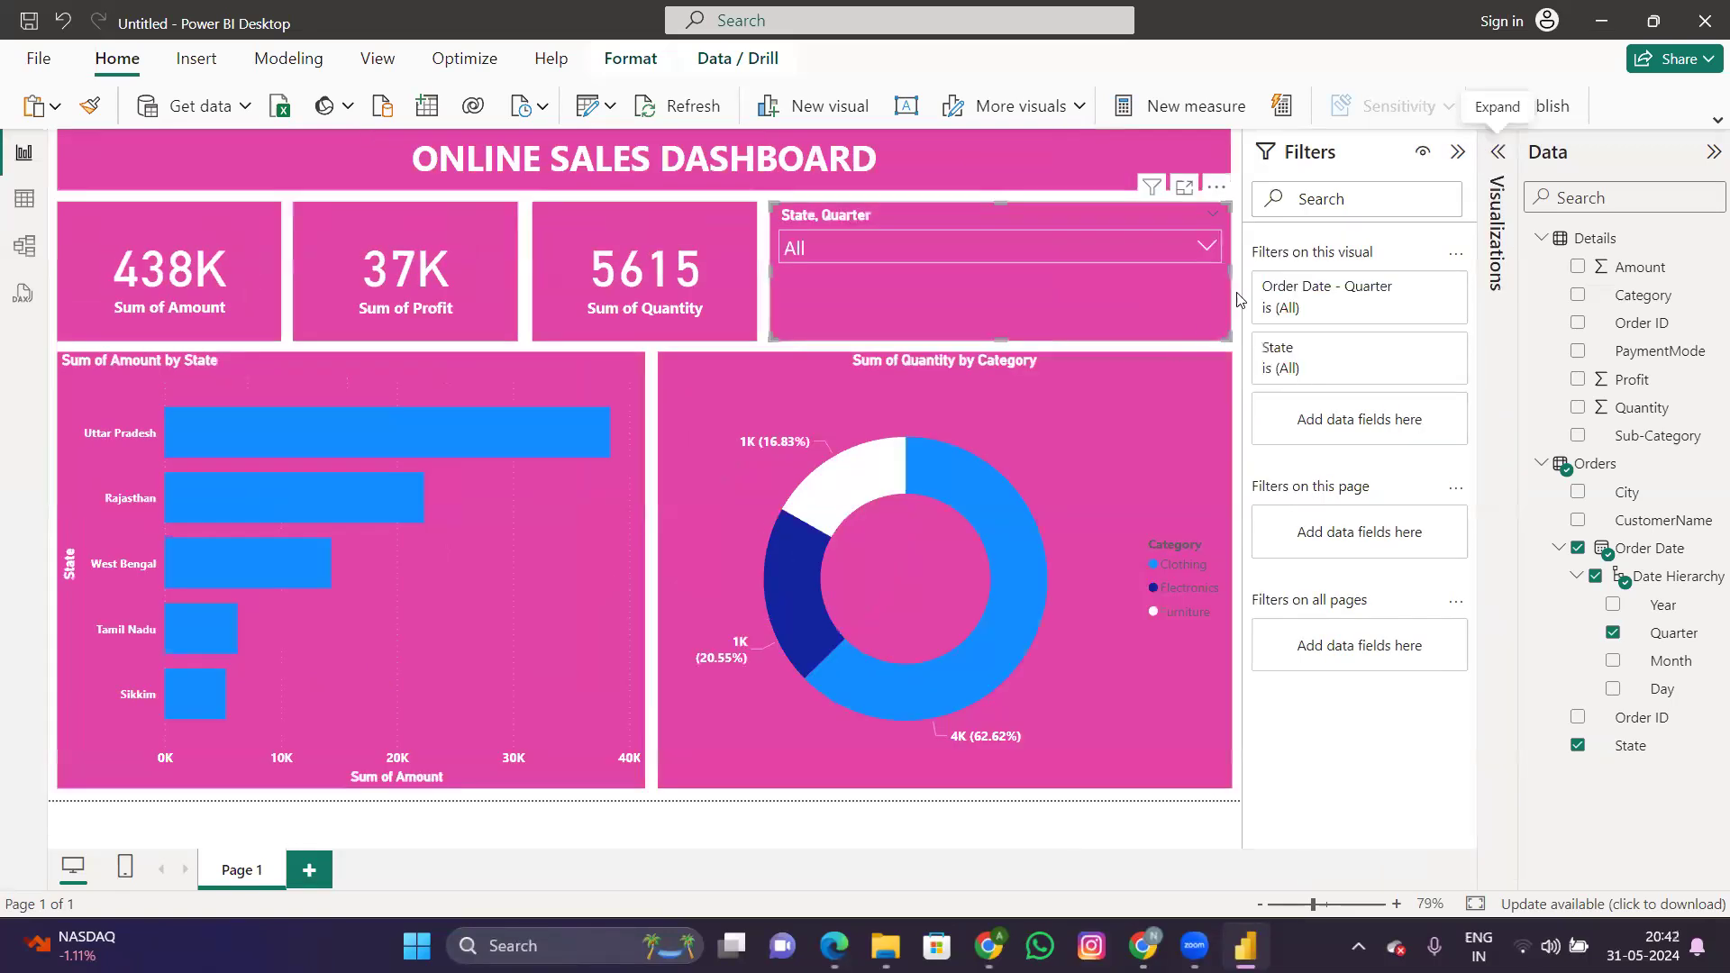
{"action": "left_click", "coordinate": [837, 250]}
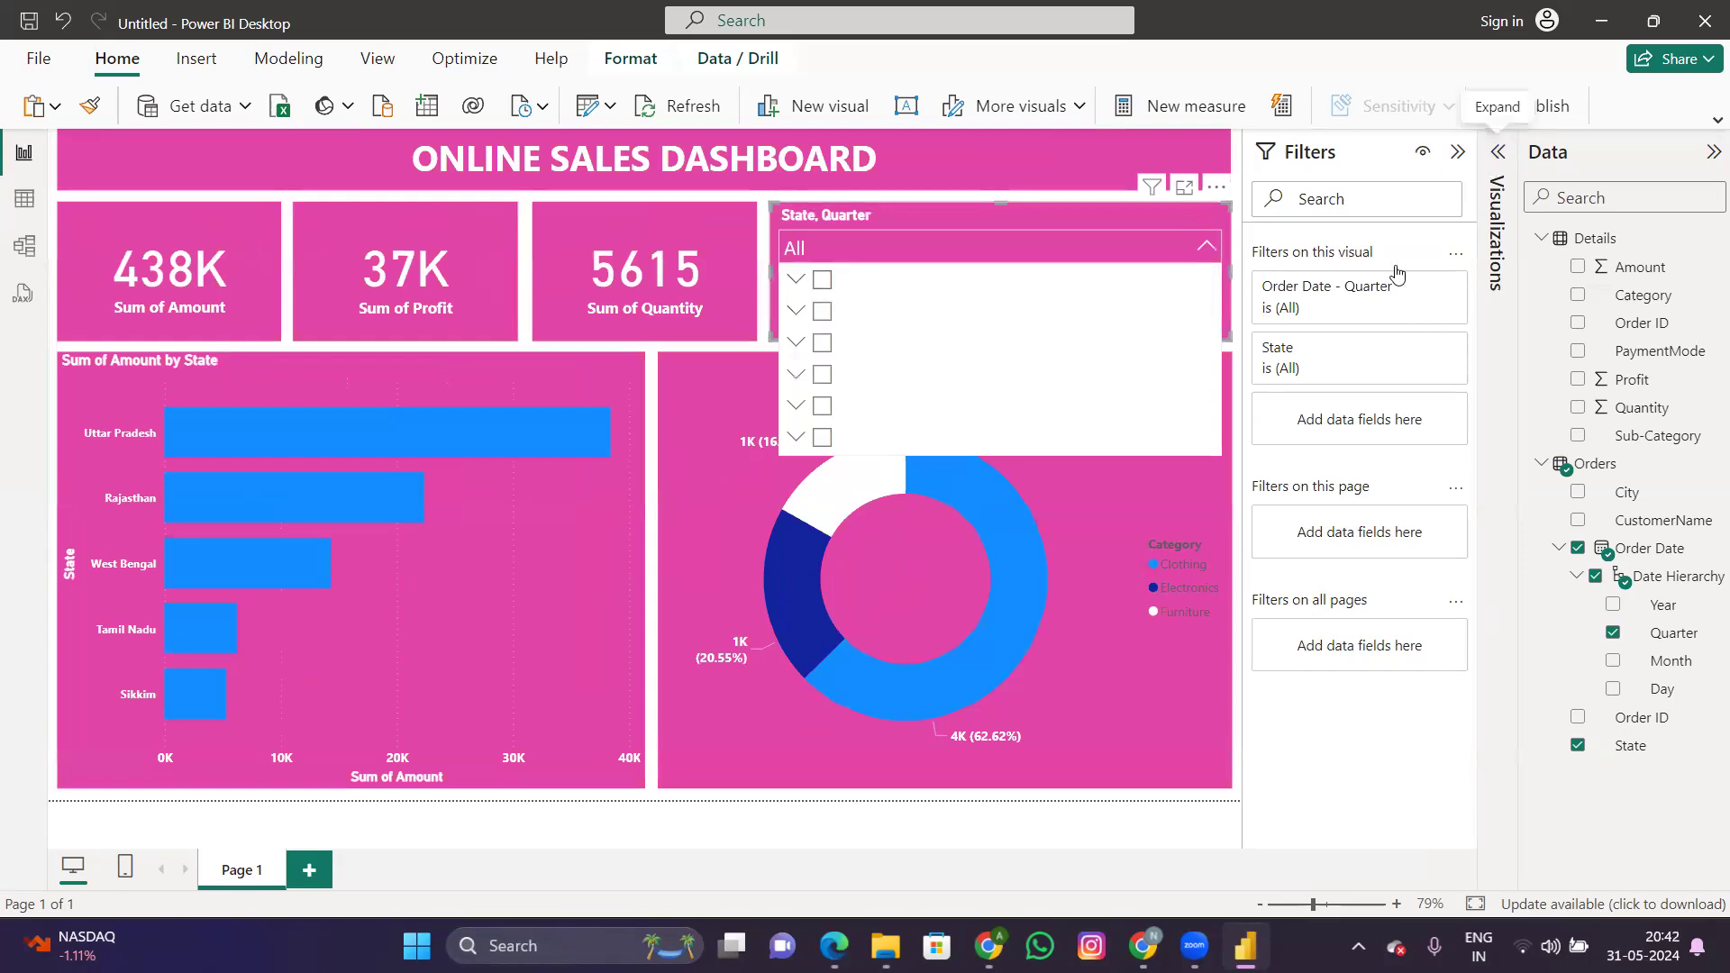
Step: Set the font color of the slicer's values to black and deselect the slicer
{"action": "left_click", "coordinate": [1498, 151]}
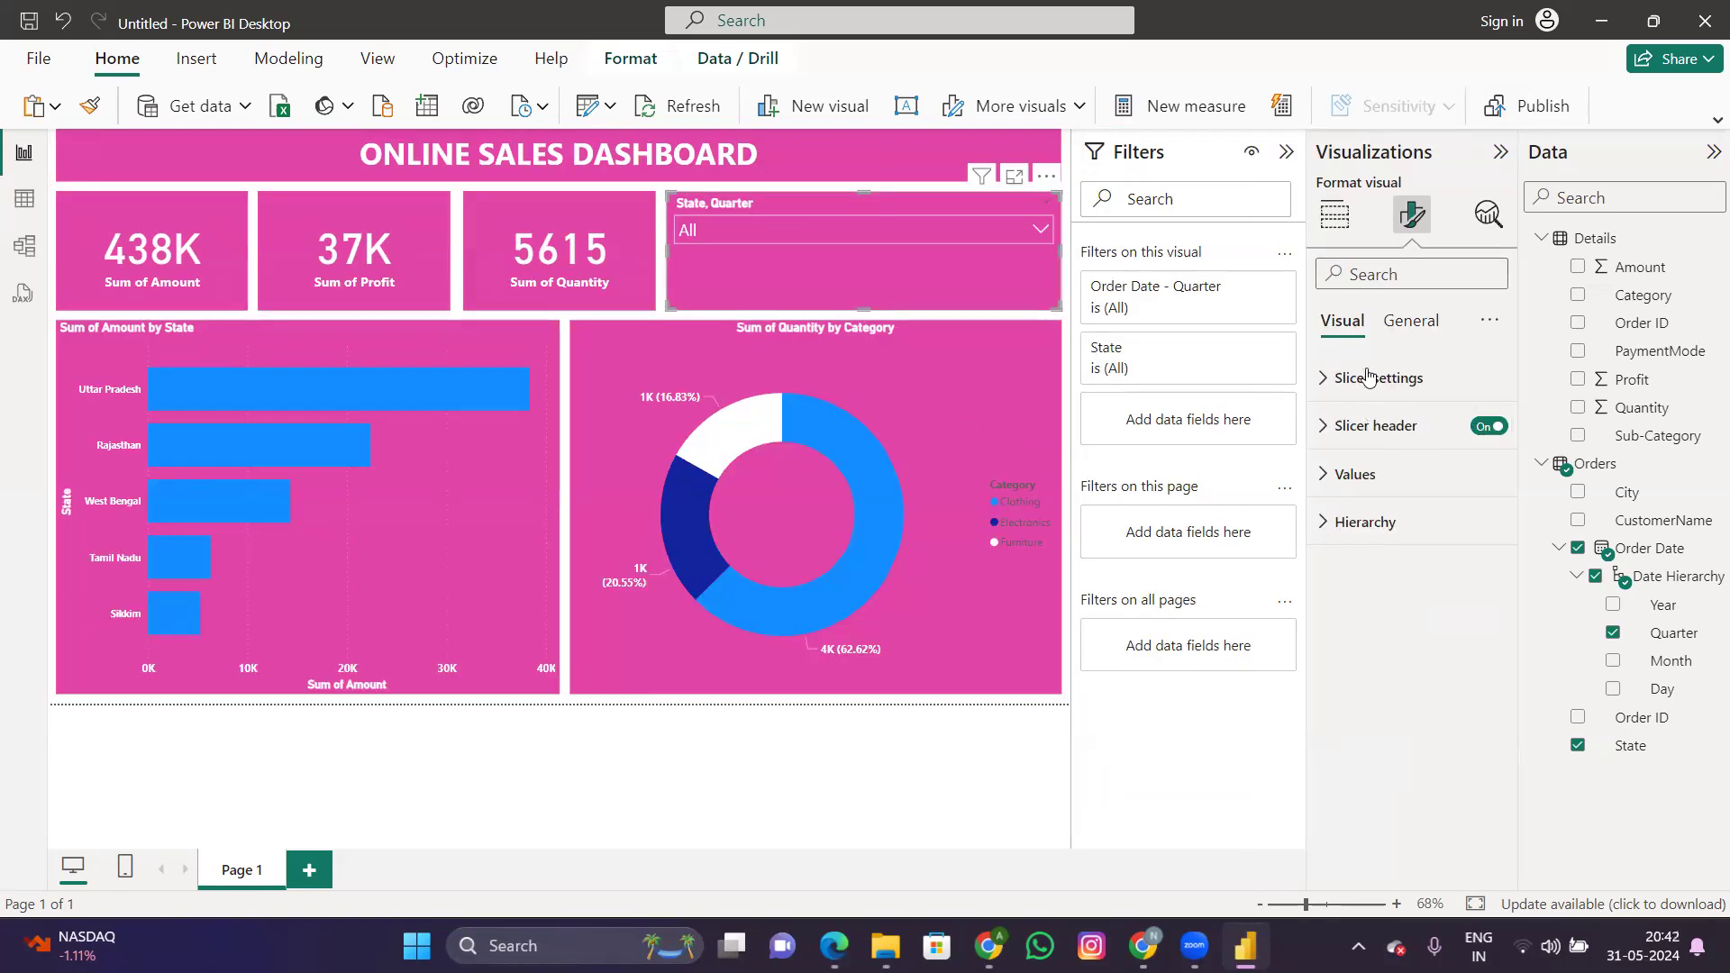
{"action": "left_click", "coordinate": [1410, 321]}
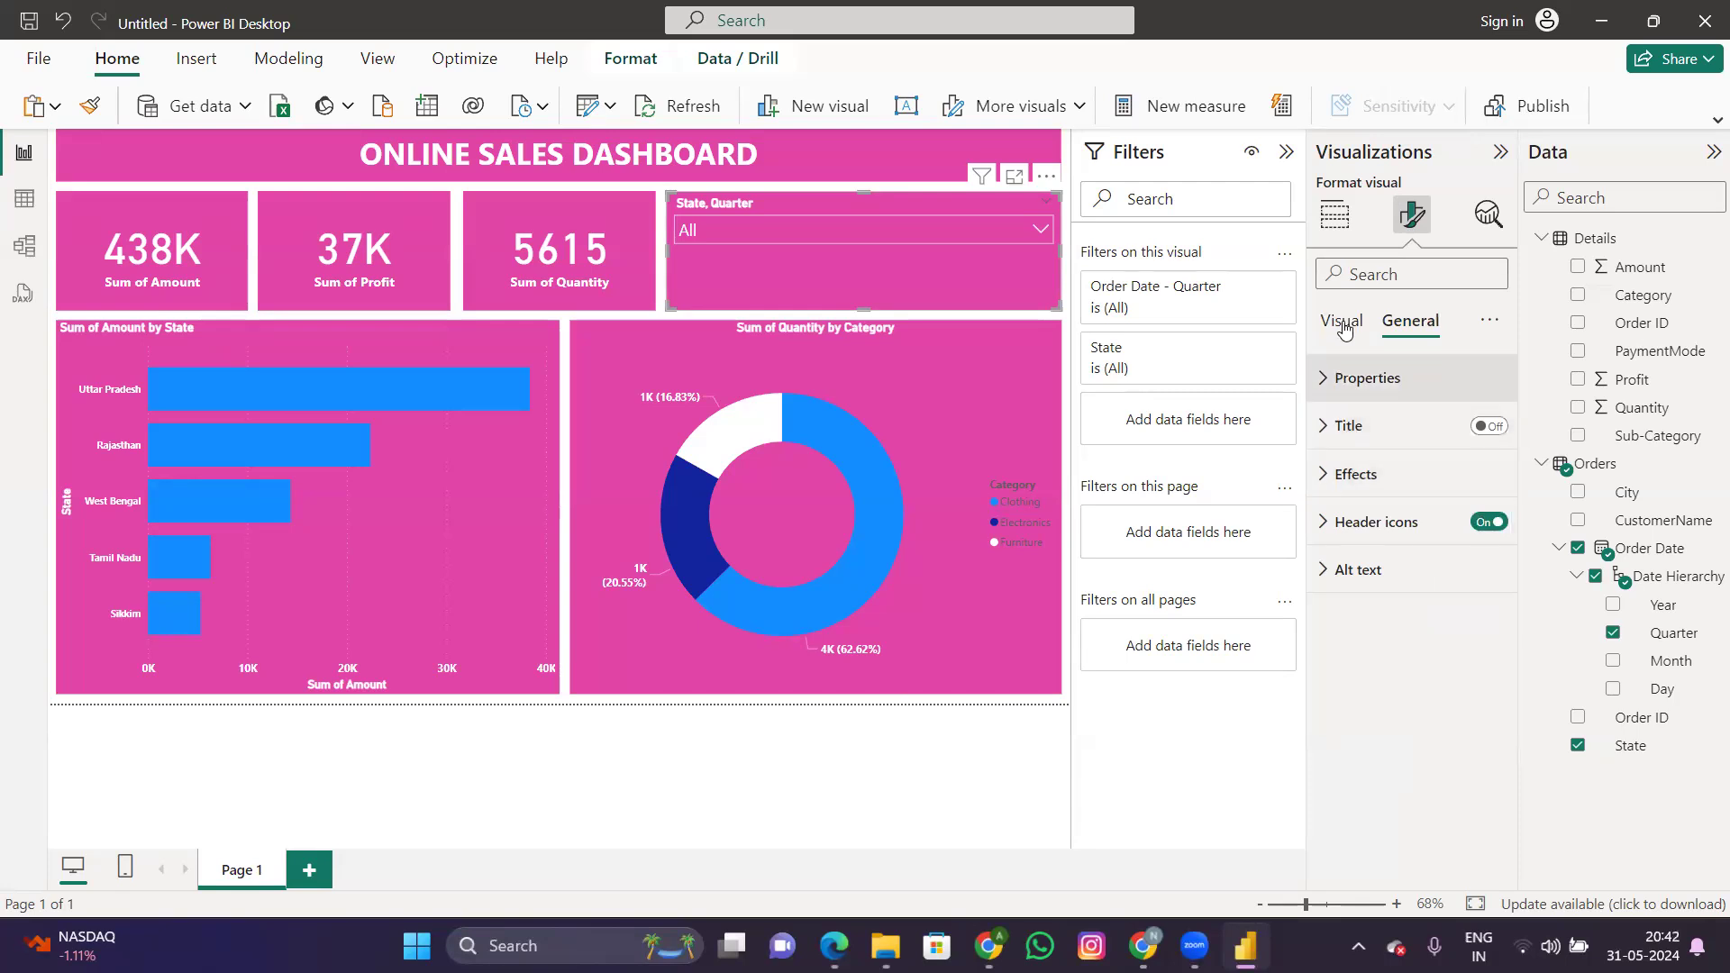
{"action": "left_click", "coordinate": [1341, 322]}
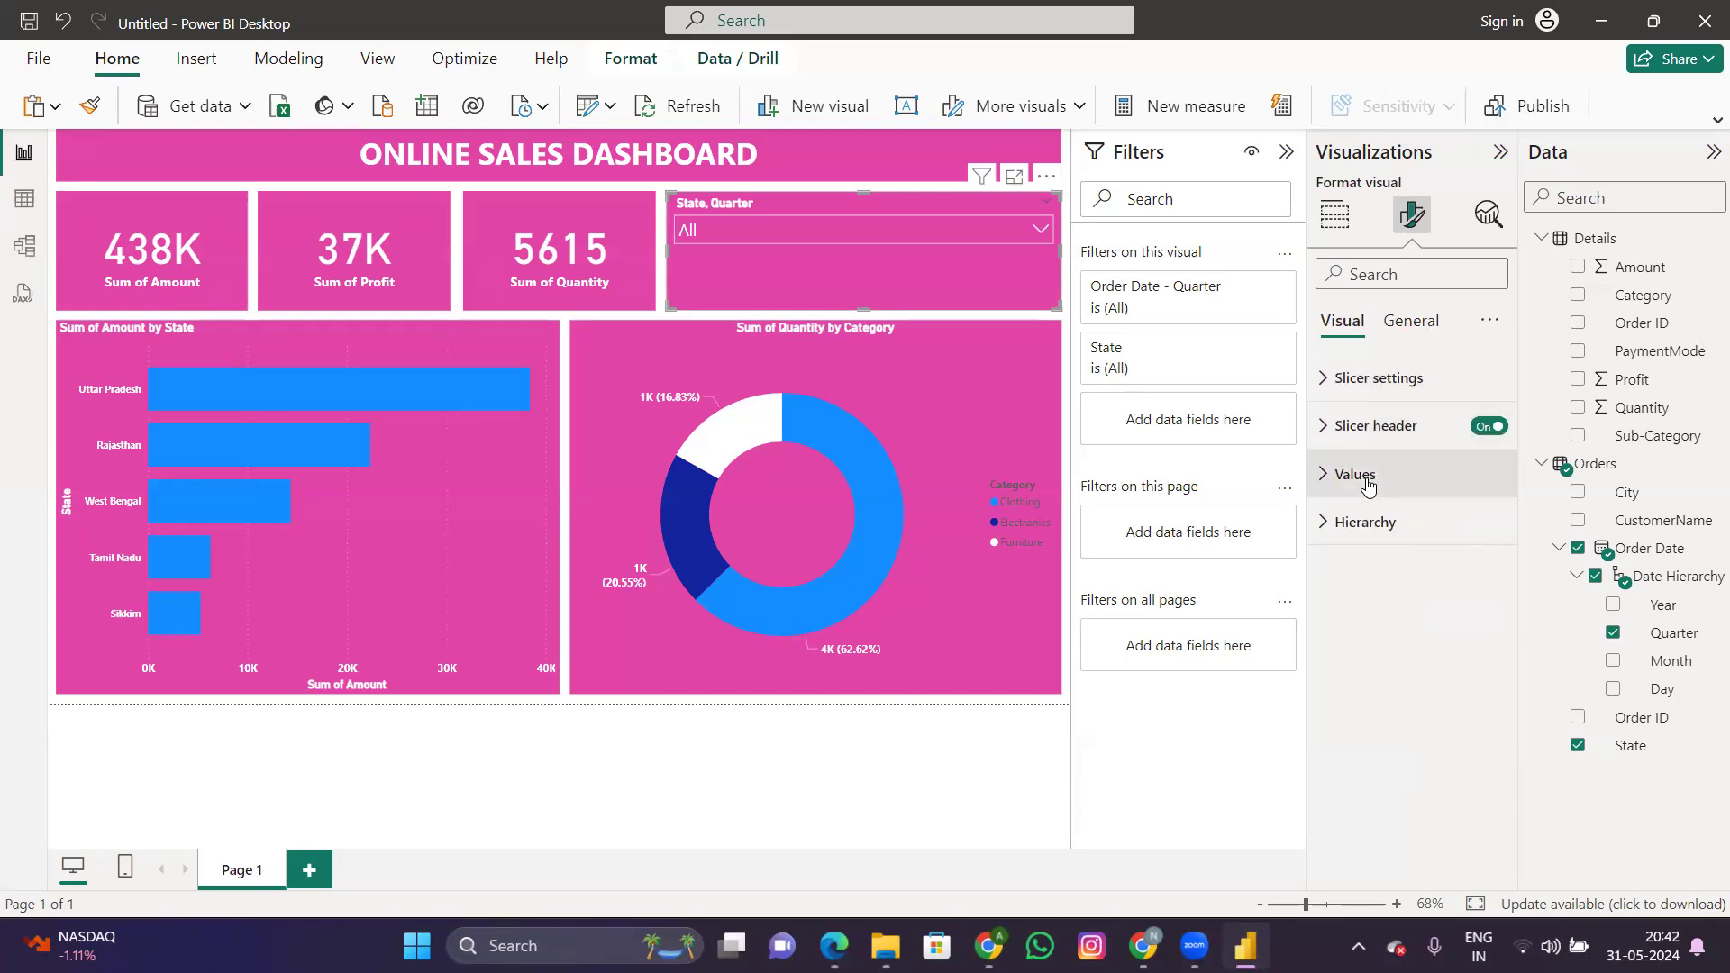
{"action": "left_click", "coordinate": [1367, 485]}
{"action": "left_click", "coordinate": [1360, 689]}
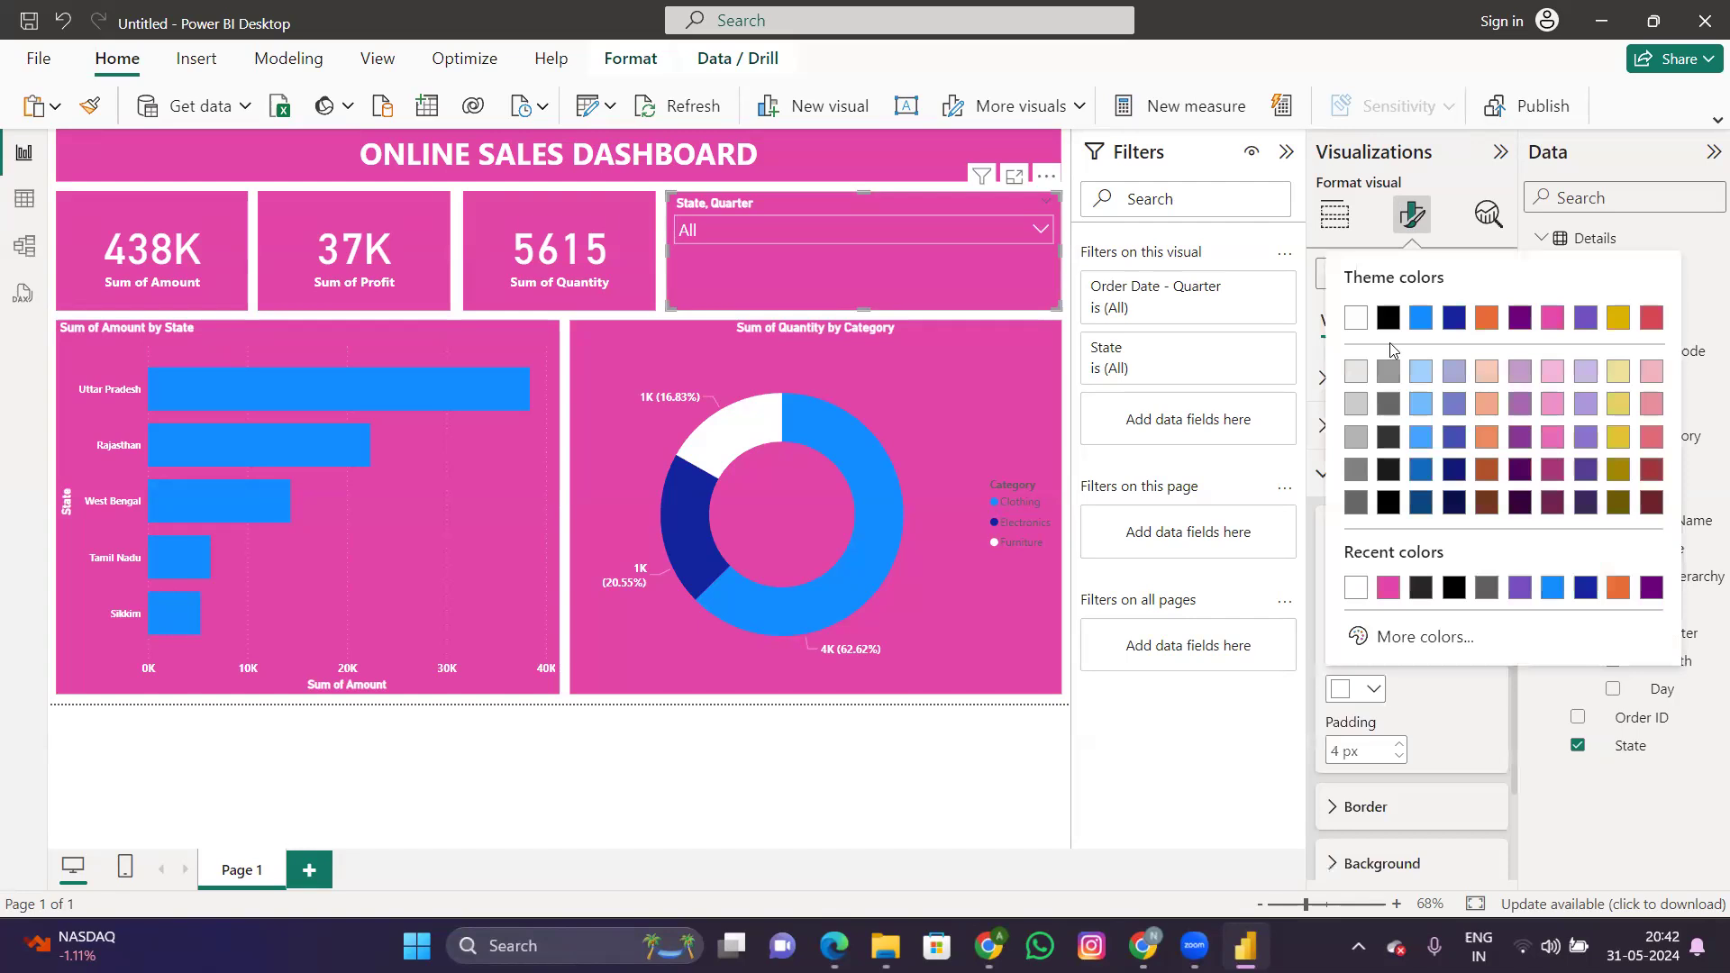
{"action": "left_click", "coordinate": [1389, 317]}
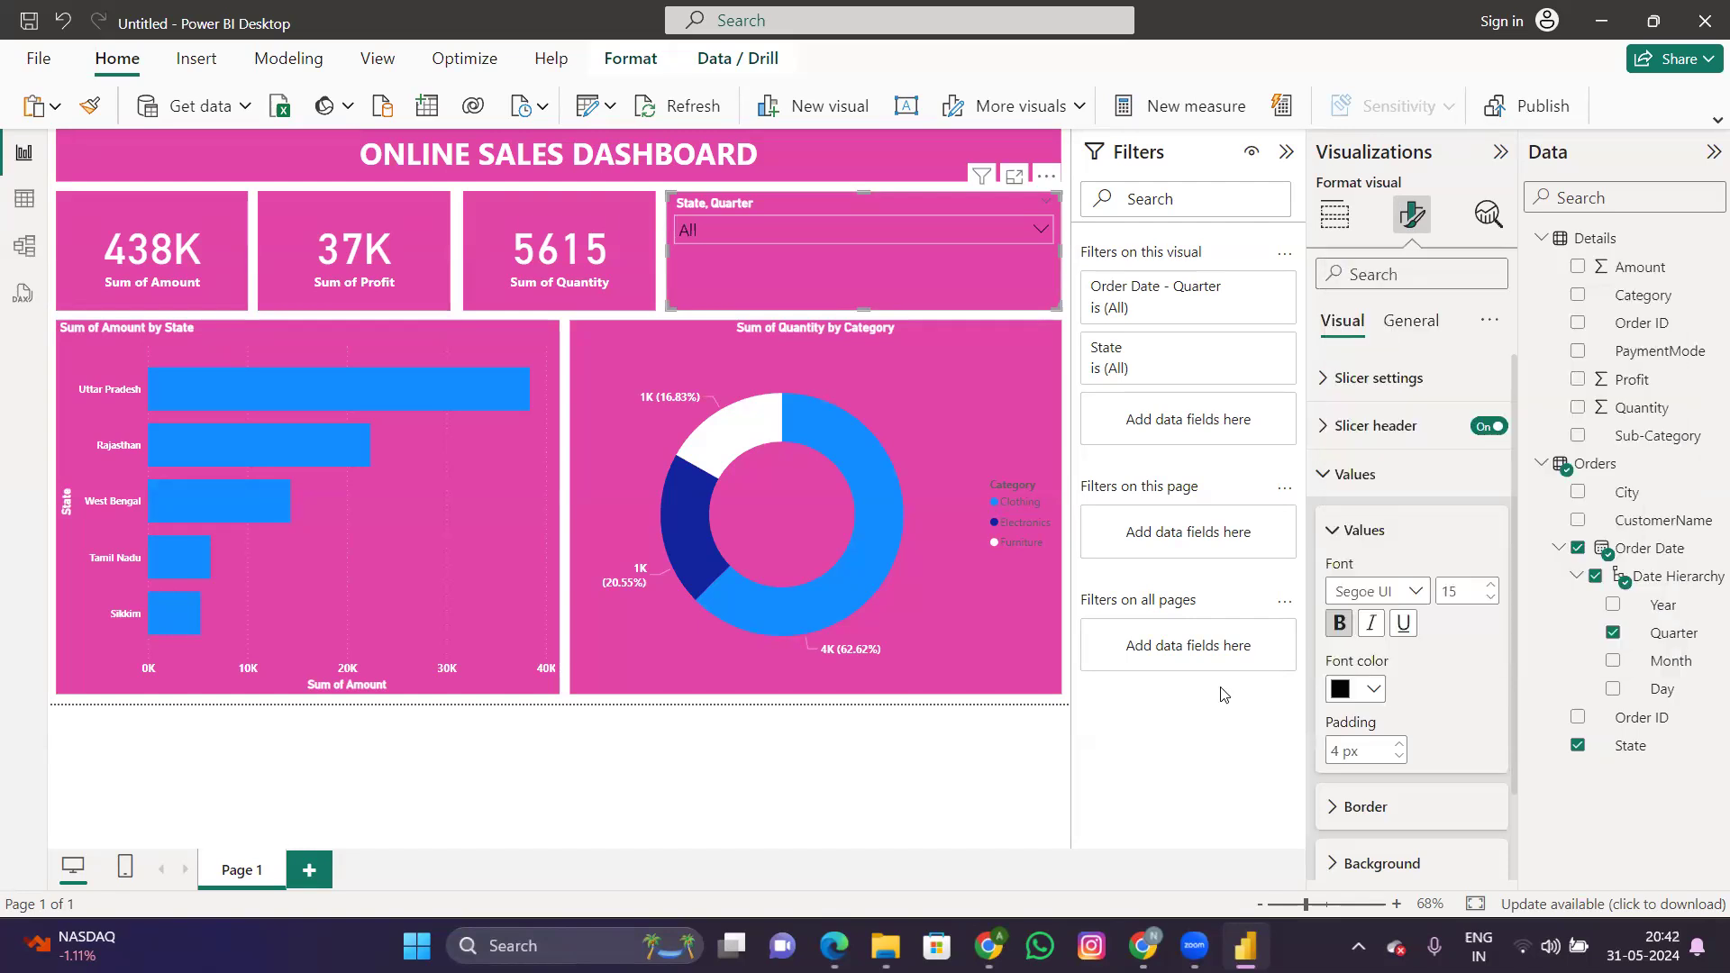
{"action": "left_click", "coordinate": [949, 802]}
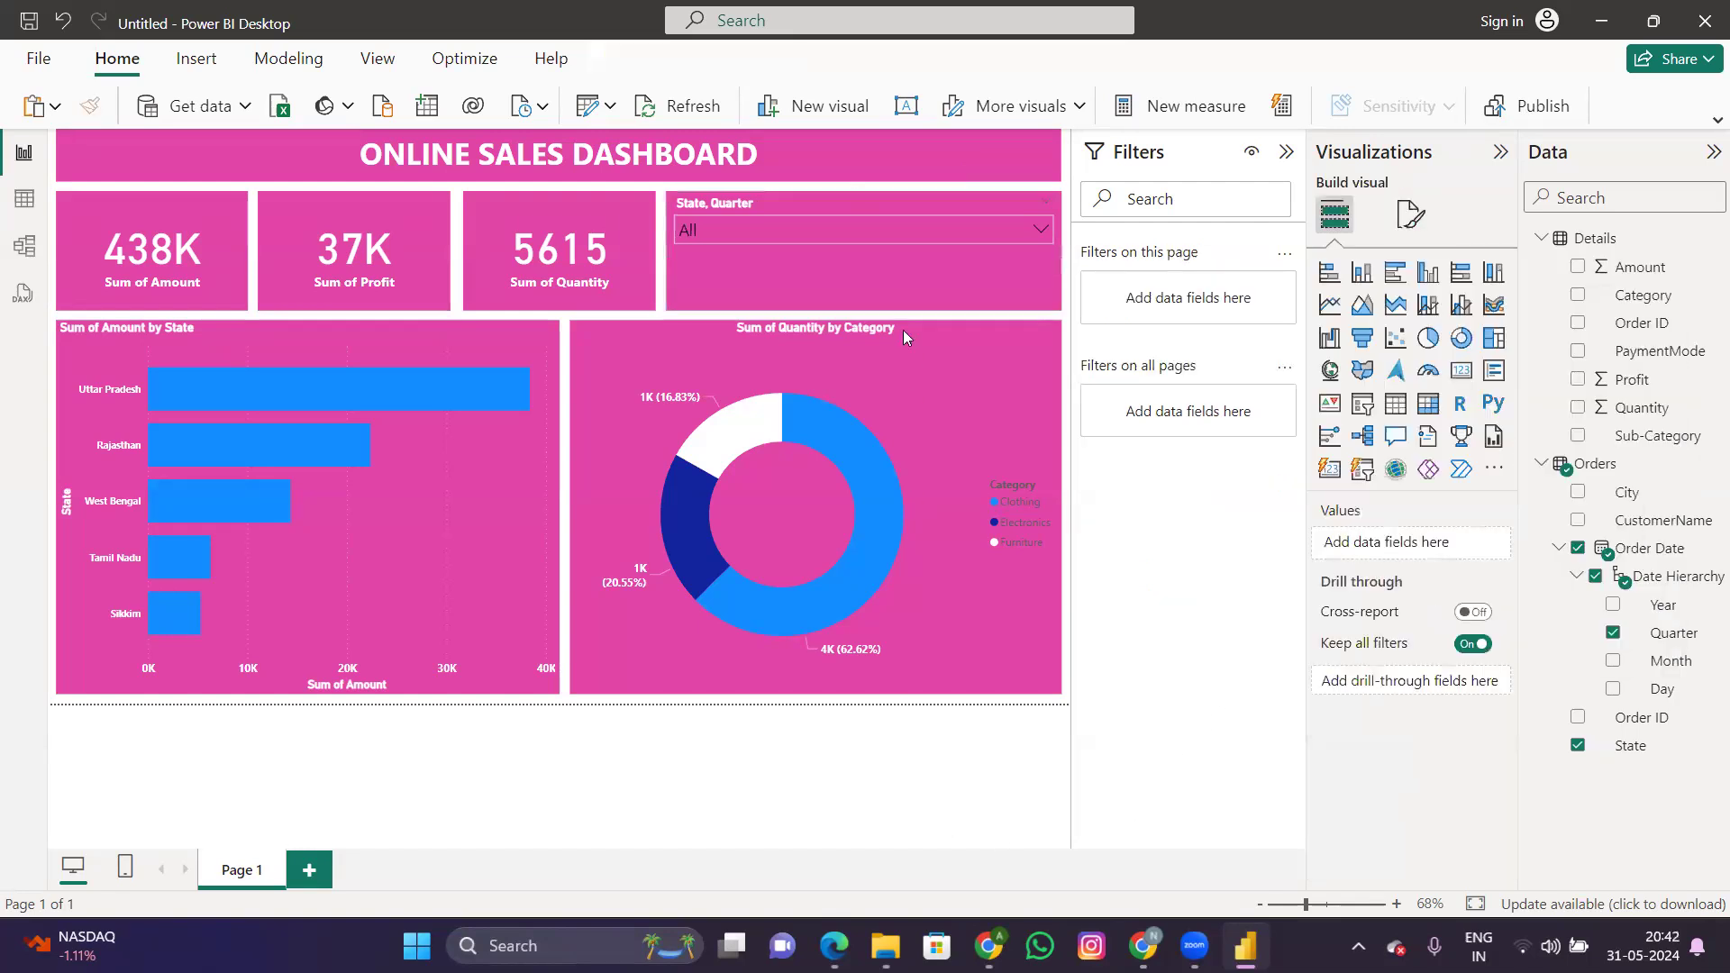
Step: Test the slicer by filtering the dashboard to Andhra Pradesh, and clear the selection after reviewing the visuals
{"action": "left_click", "coordinate": [865, 227]}
{"action": "left_click", "coordinate": [712, 260]}
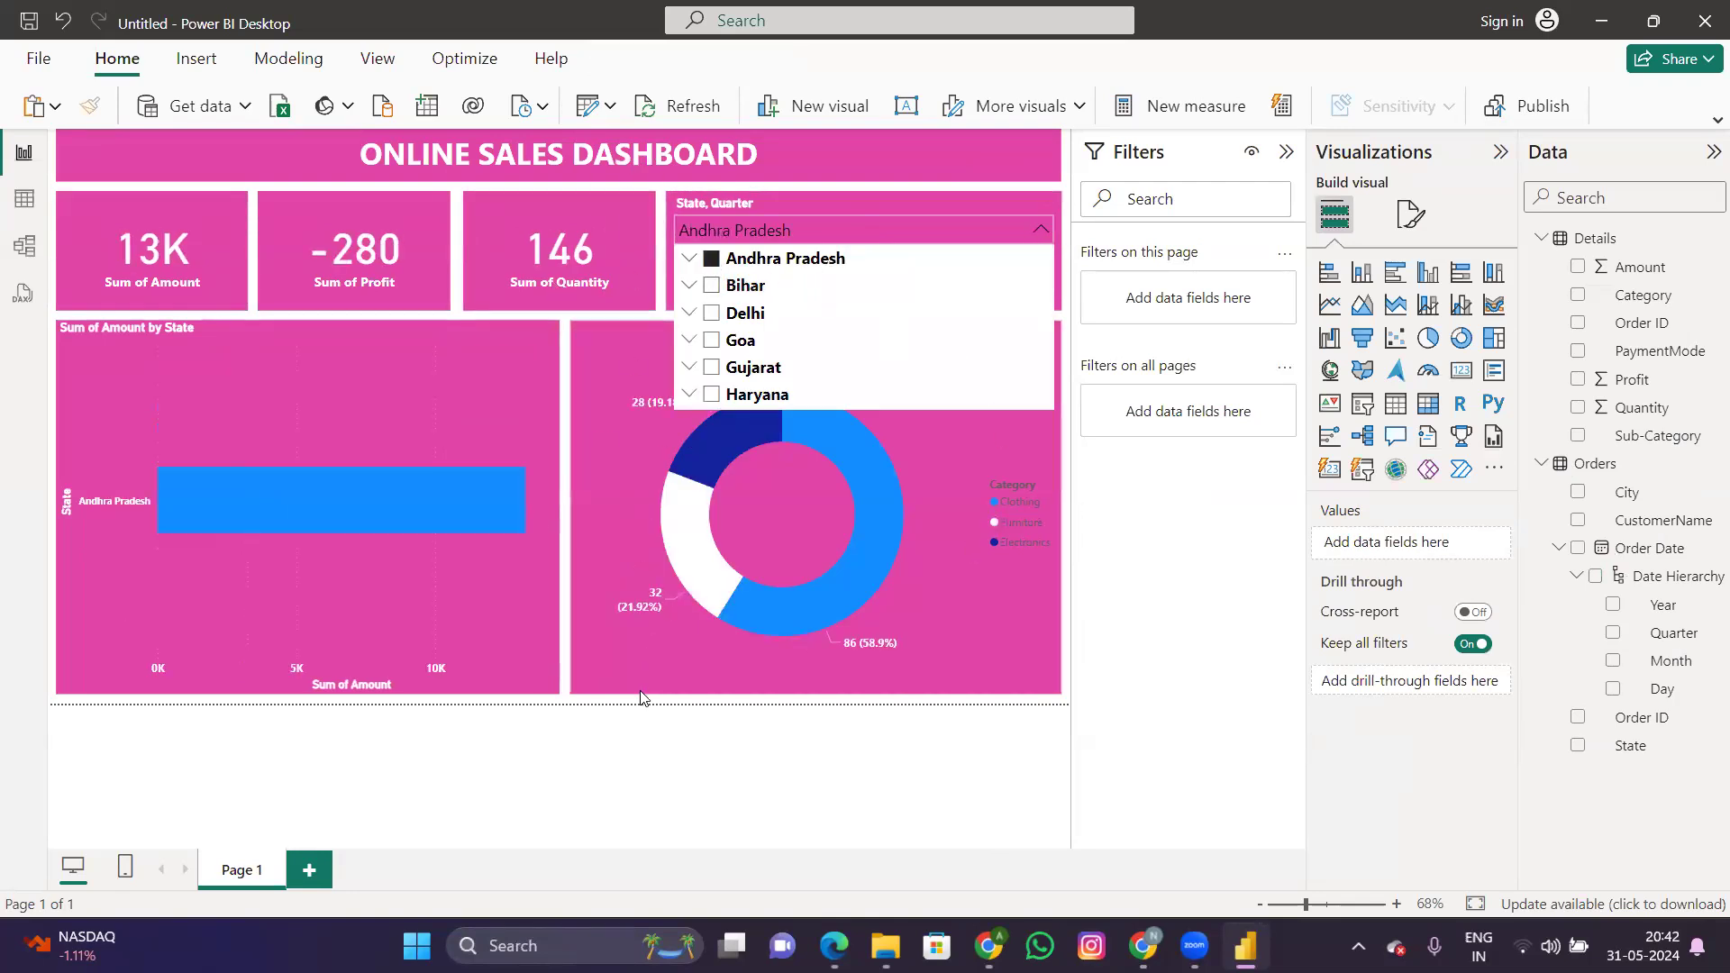
{"action": "left_click", "coordinate": [643, 731]}
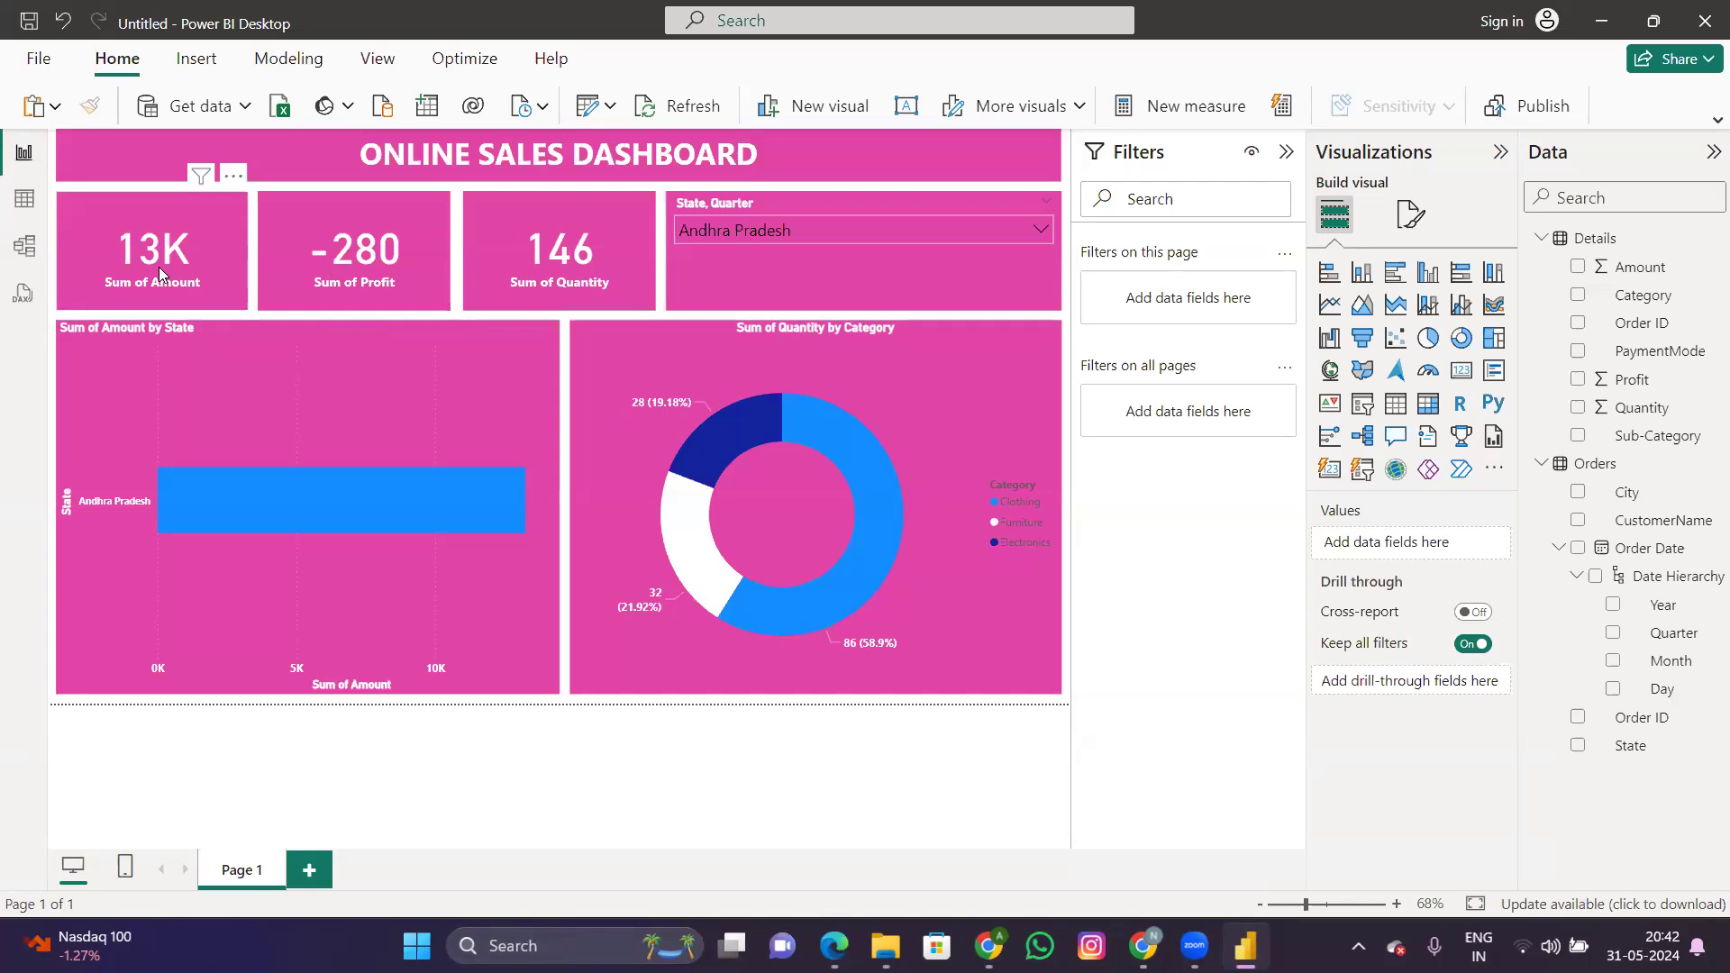
{"action": "left_click", "coordinate": [746, 229]}
{"action": "left_click", "coordinate": [712, 260]}
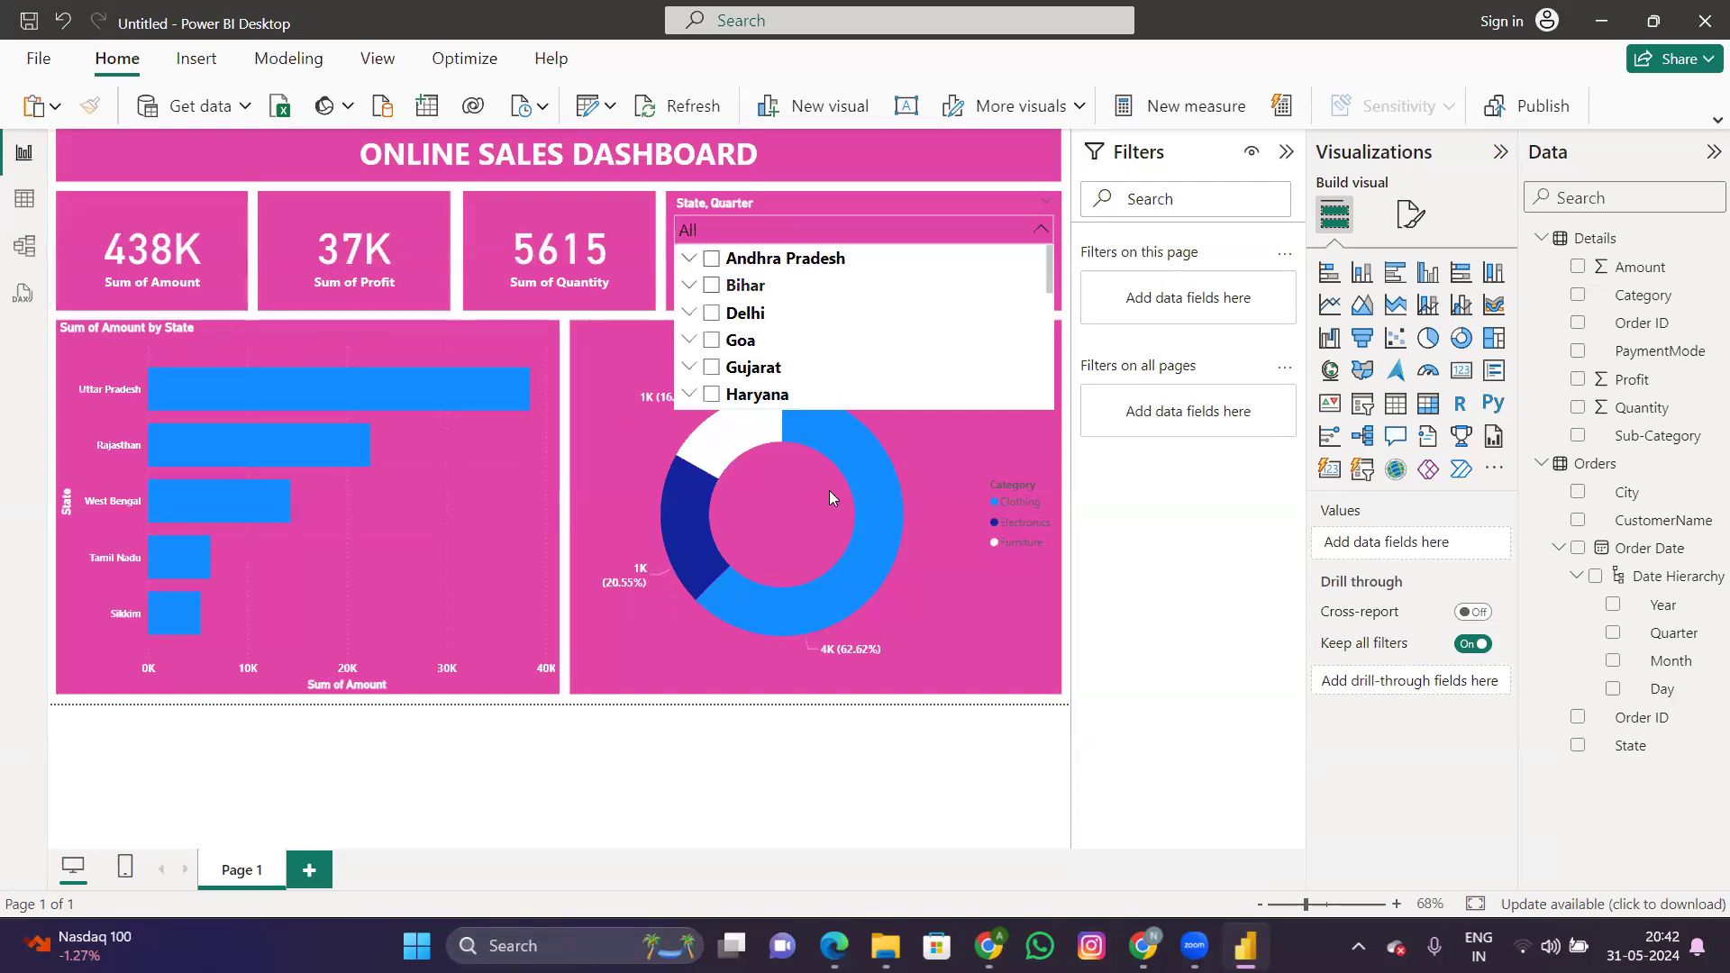
{"action": "left_click", "coordinate": [936, 746]}
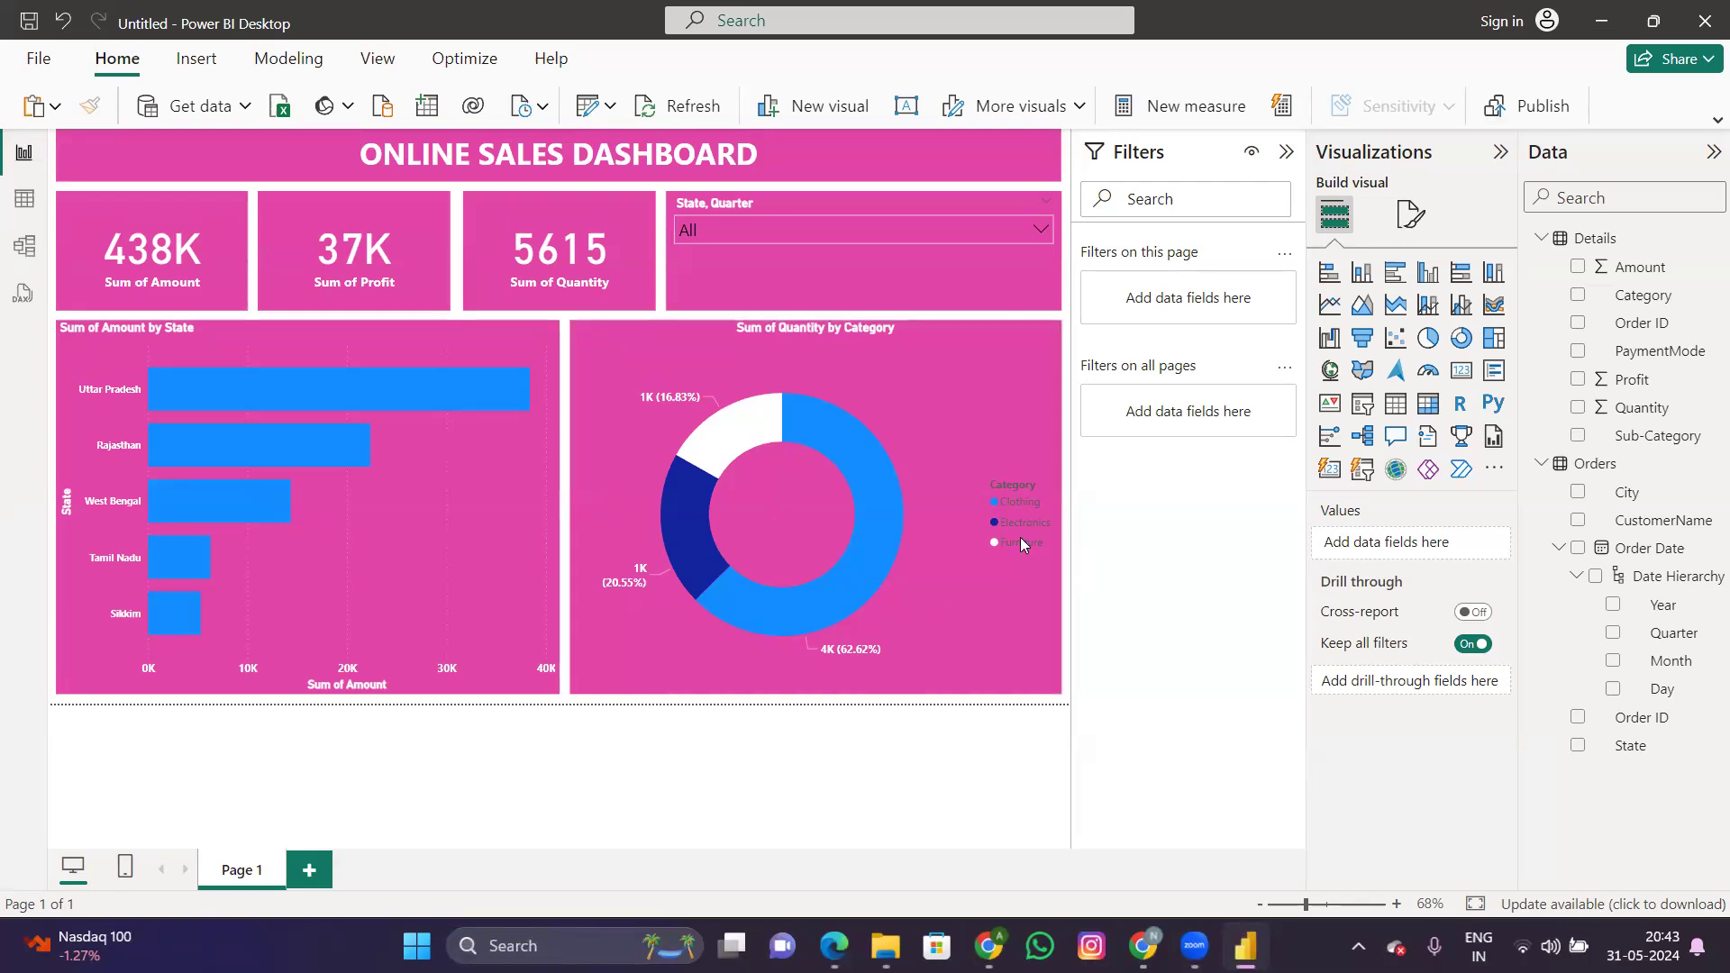
Step: Filter the dashboard to Bihar and cross-filter it by the donut chart's Furniture slice, clearing both selections at the end
{"action": "left_click", "coordinate": [735, 227]}
{"action": "left_click", "coordinate": [746, 284]}
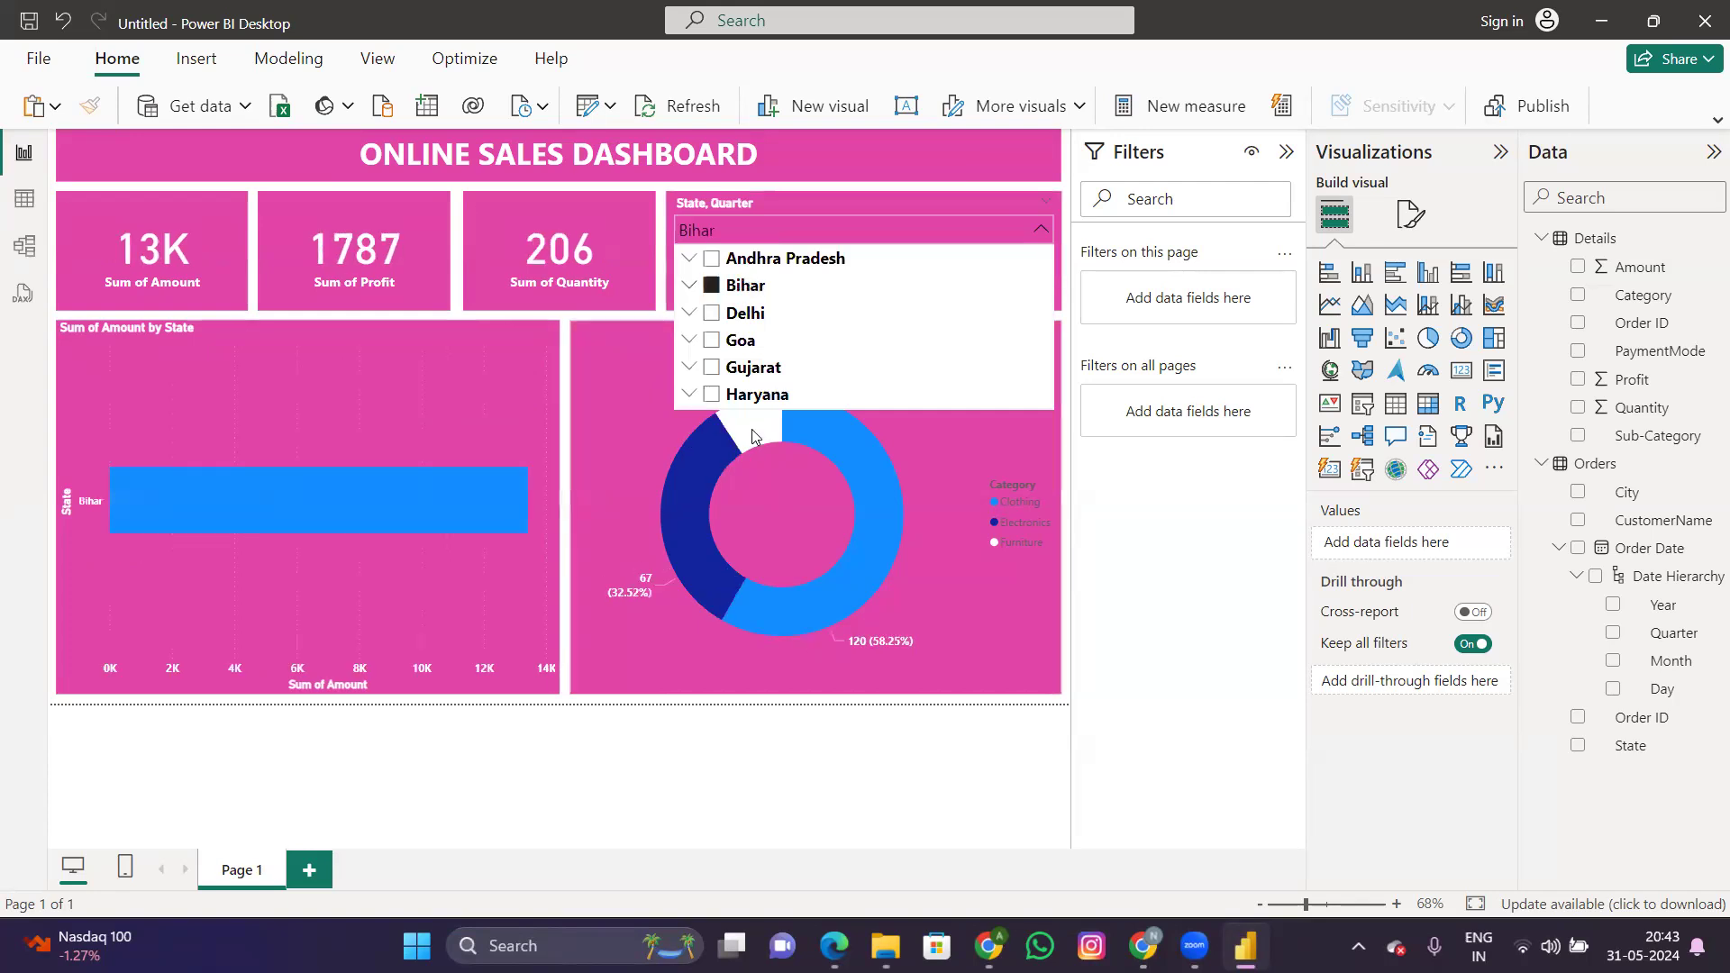
{"action": "mouse_move", "coordinate": [755, 436]}
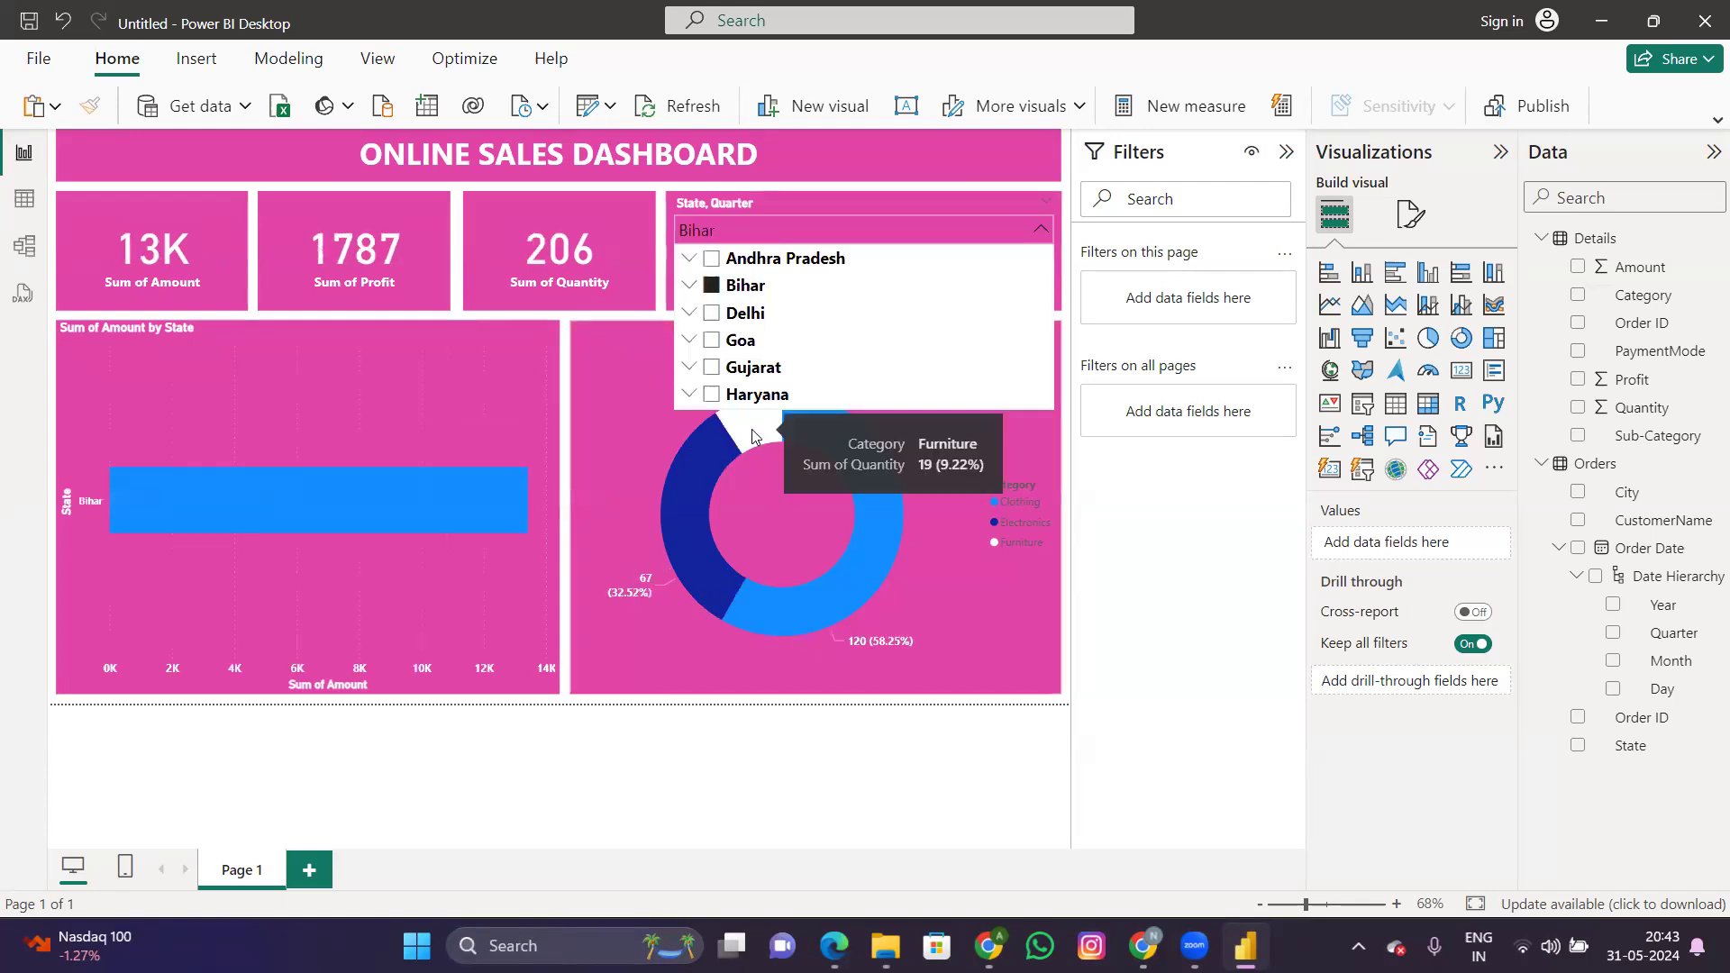
{"action": "left_click", "coordinate": [755, 437]}
{"action": "left_click", "coordinate": [755, 436]}
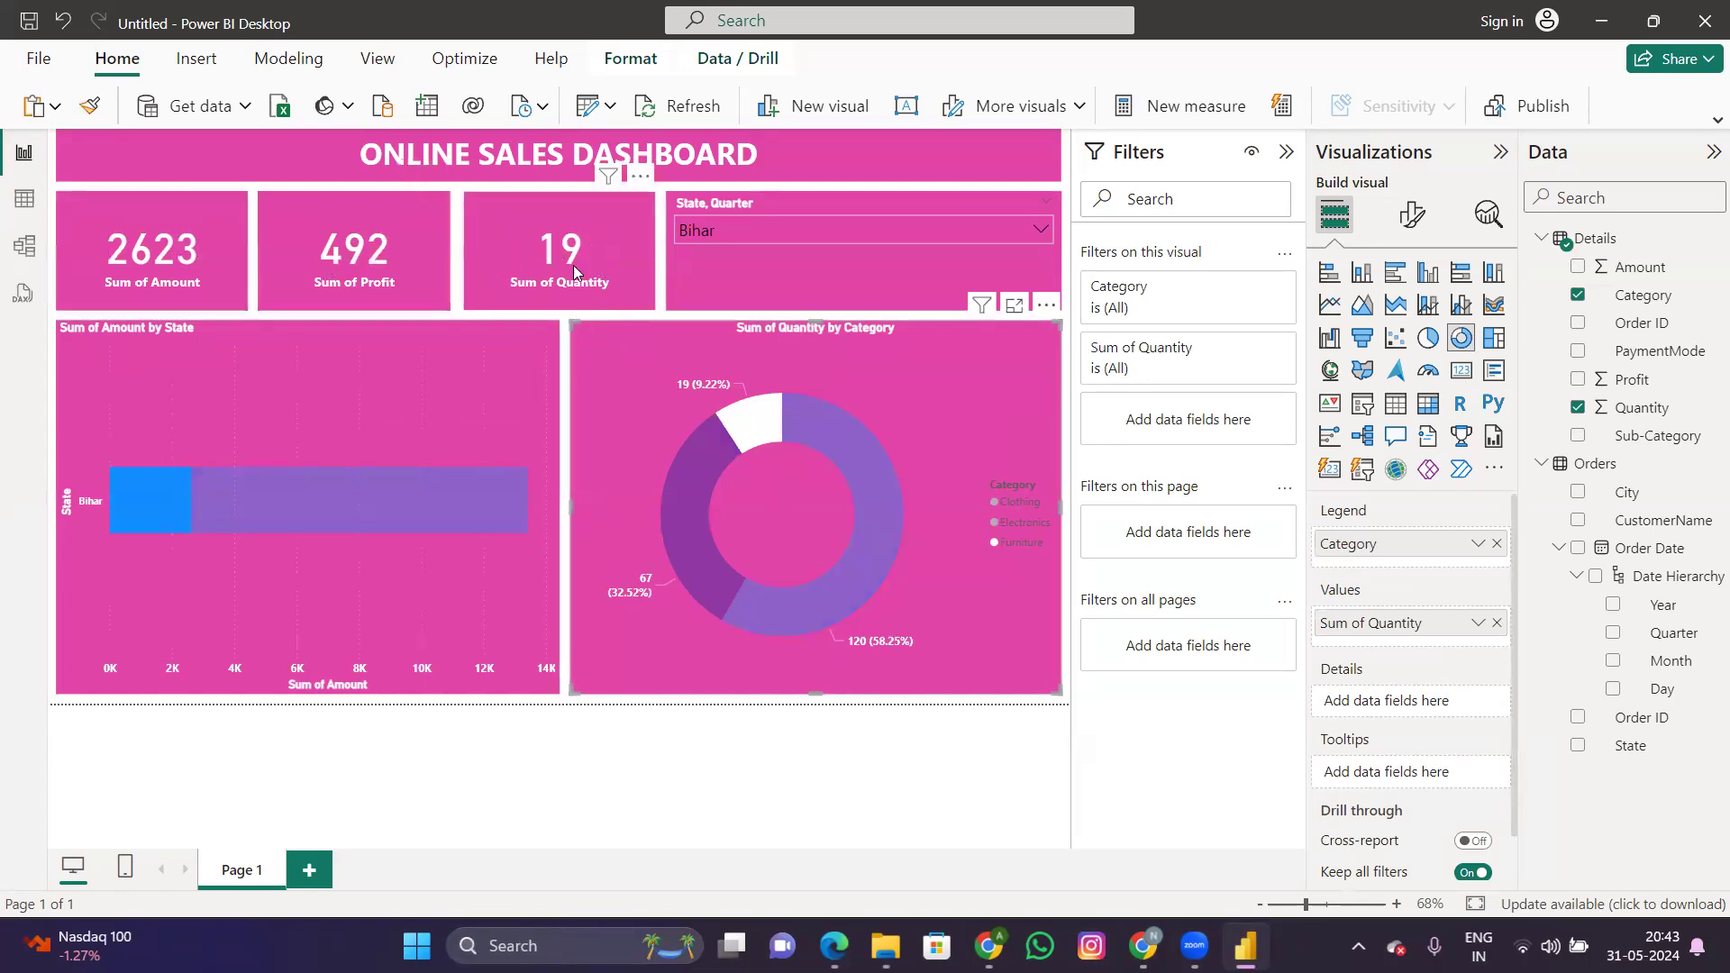
{"action": "left_click", "coordinate": [750, 417]}
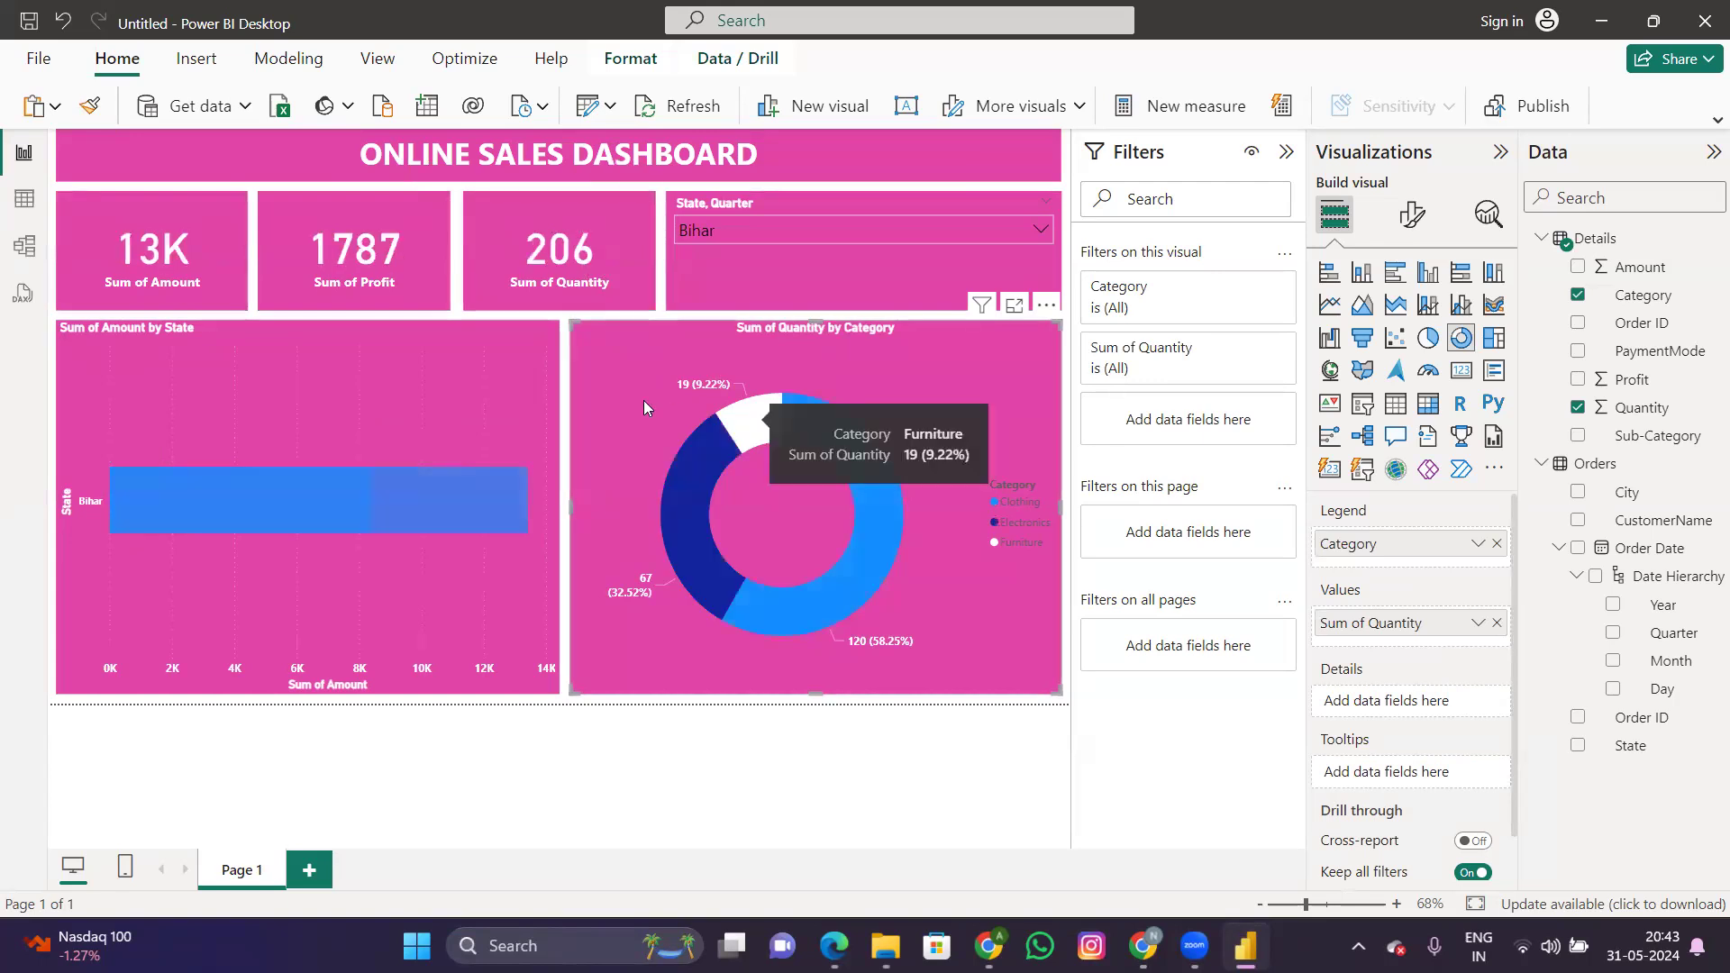
{"action": "left_click", "coordinate": [782, 225]}
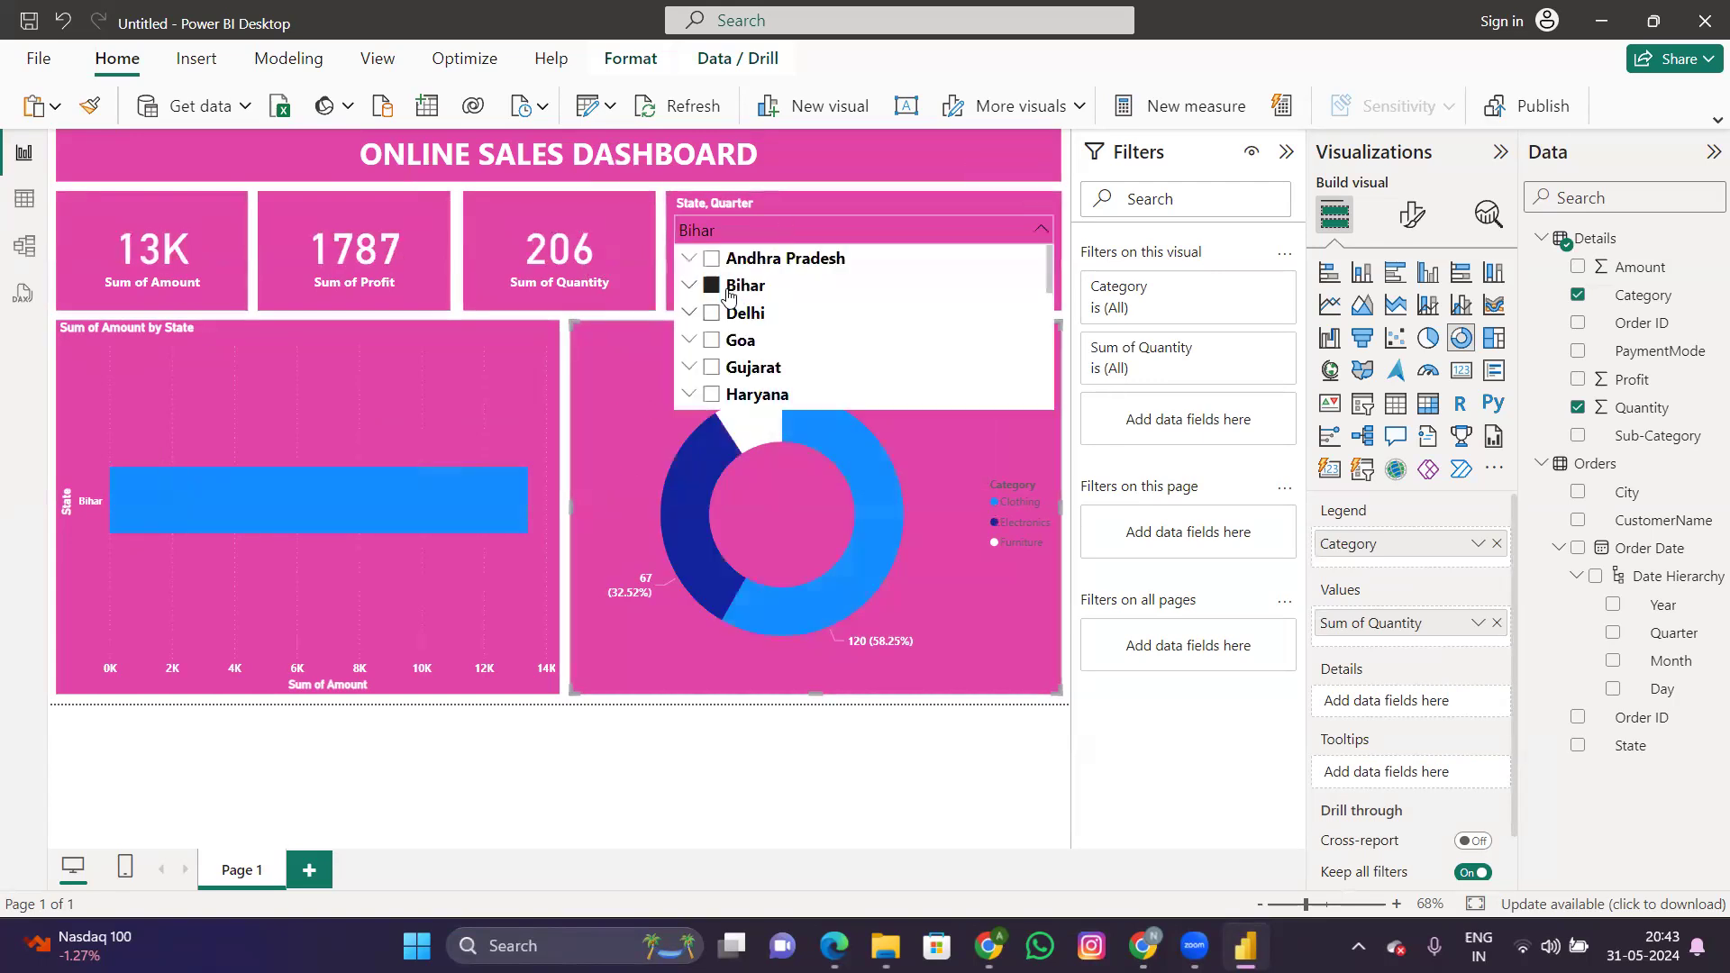
{"action": "left_click", "coordinate": [785, 738]}
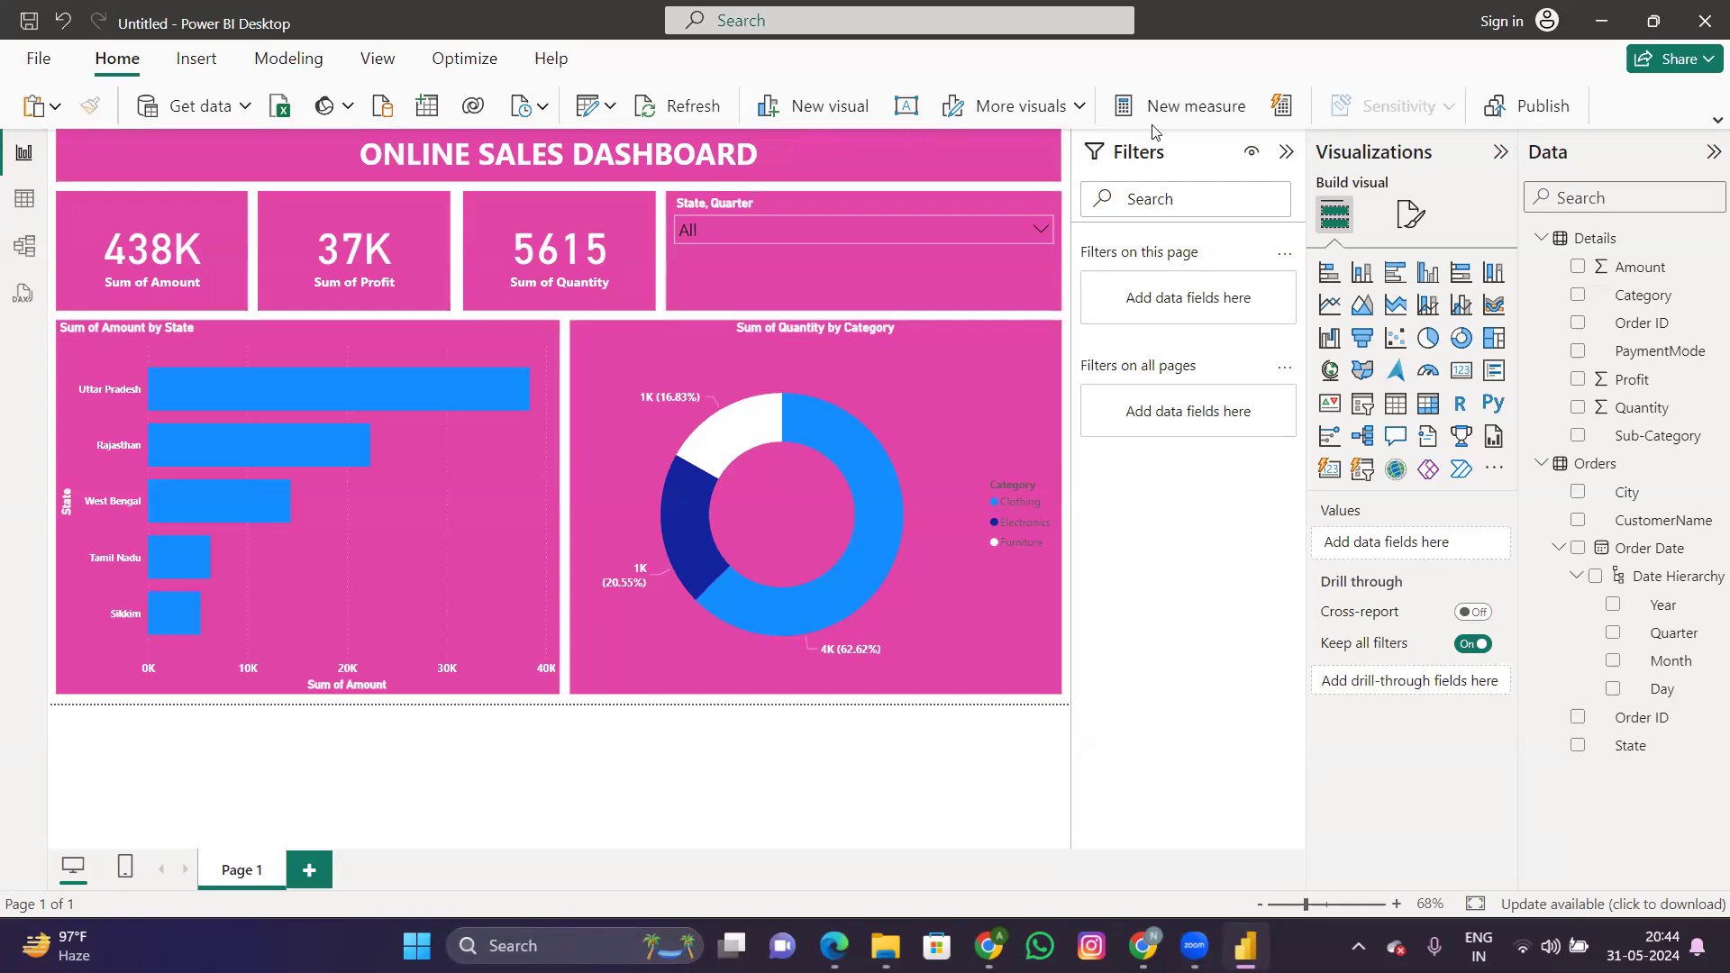
Step: Replace the dashboard's title text with "SUPERSTORE SALES ANALYSIS"
{"action": "left_click_drag", "start_coordinate": [762, 155], "coordinate": [364, 177]}
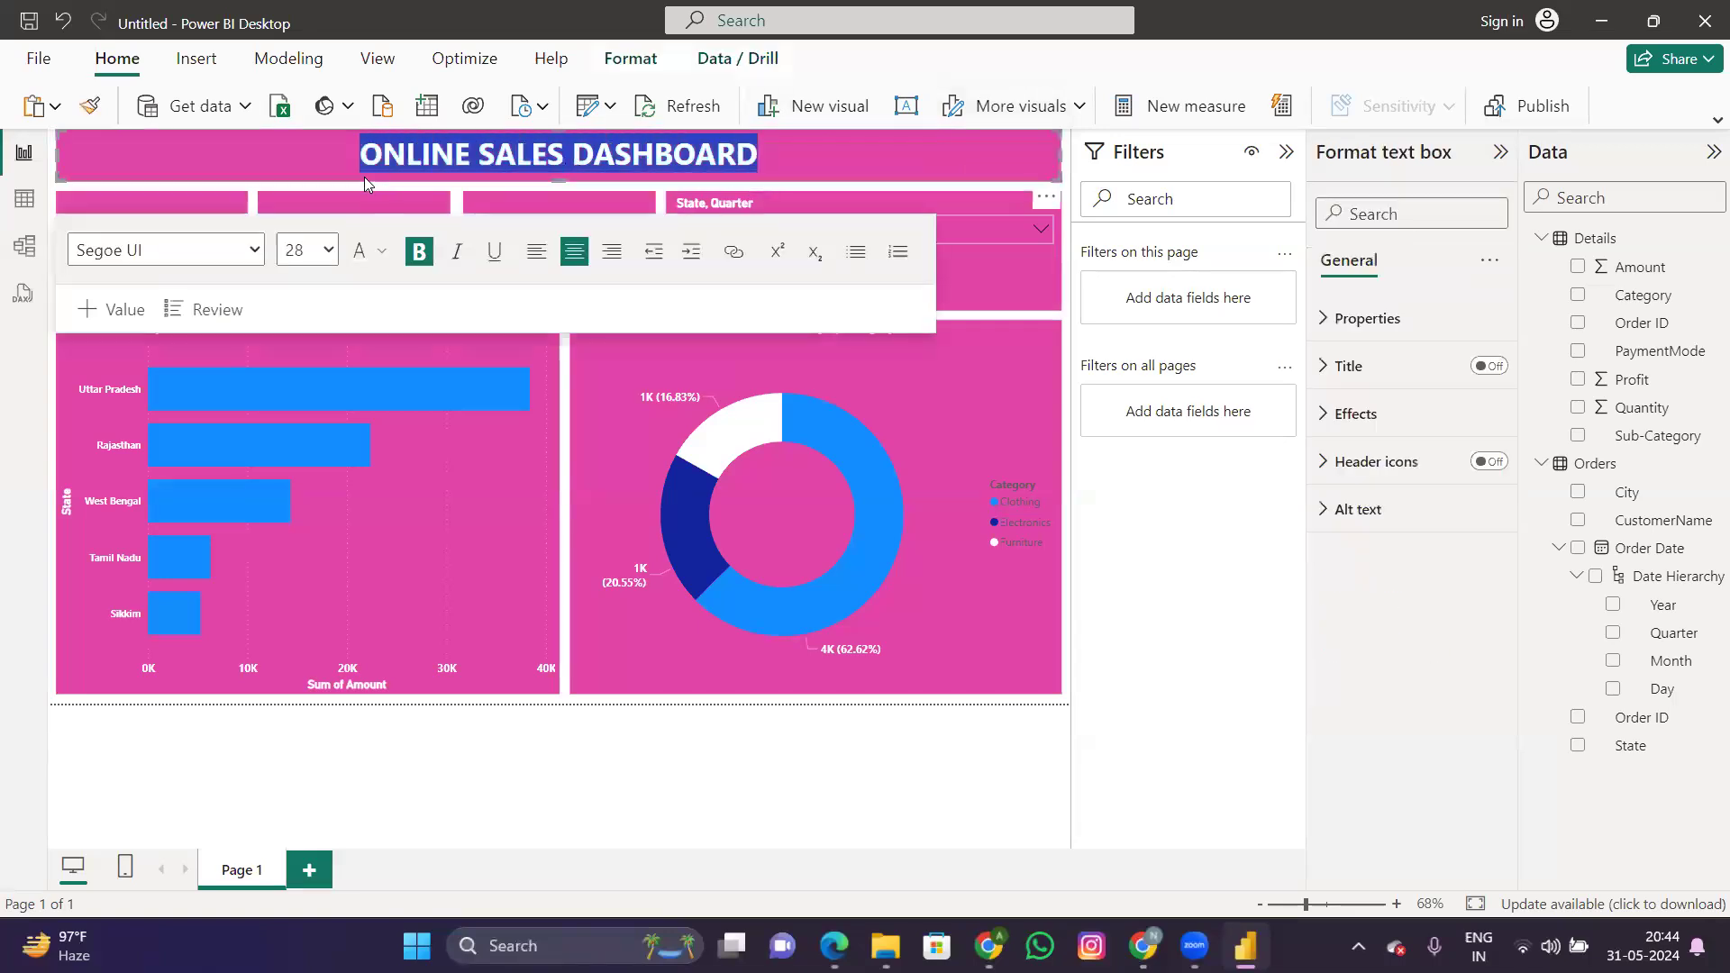
{"action": "key", "text": "BackSpace"}
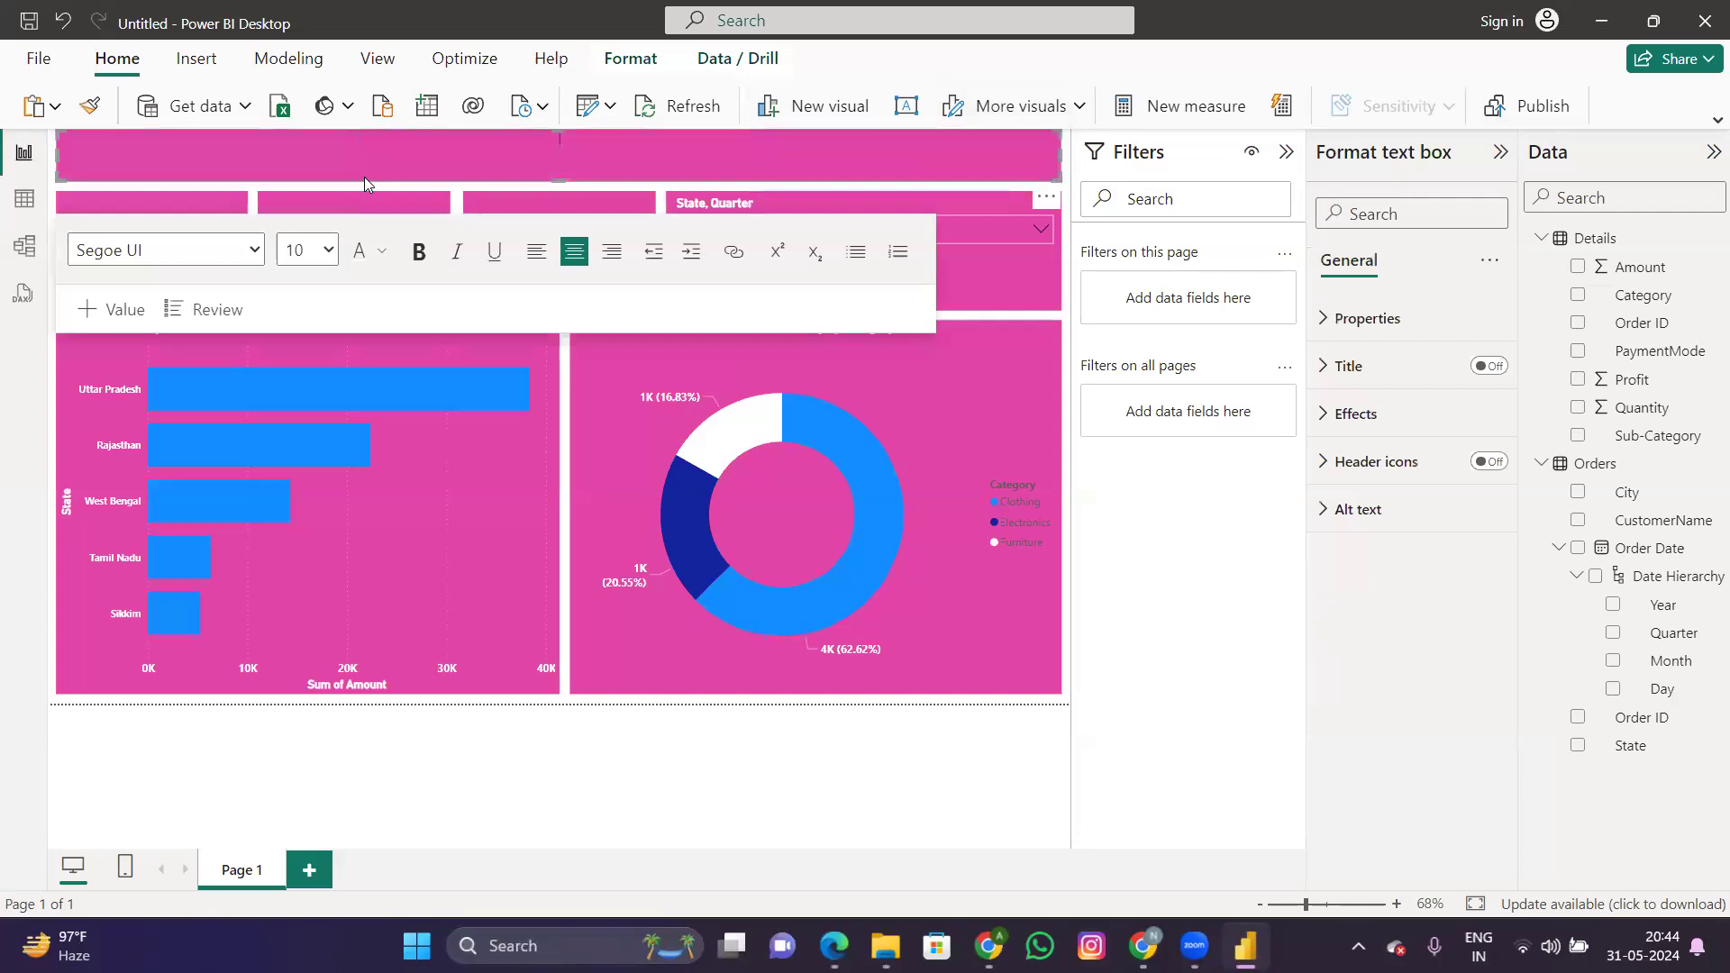
{"action": "type", "text": "SUPERSTORE SALES ANALYSIS"}
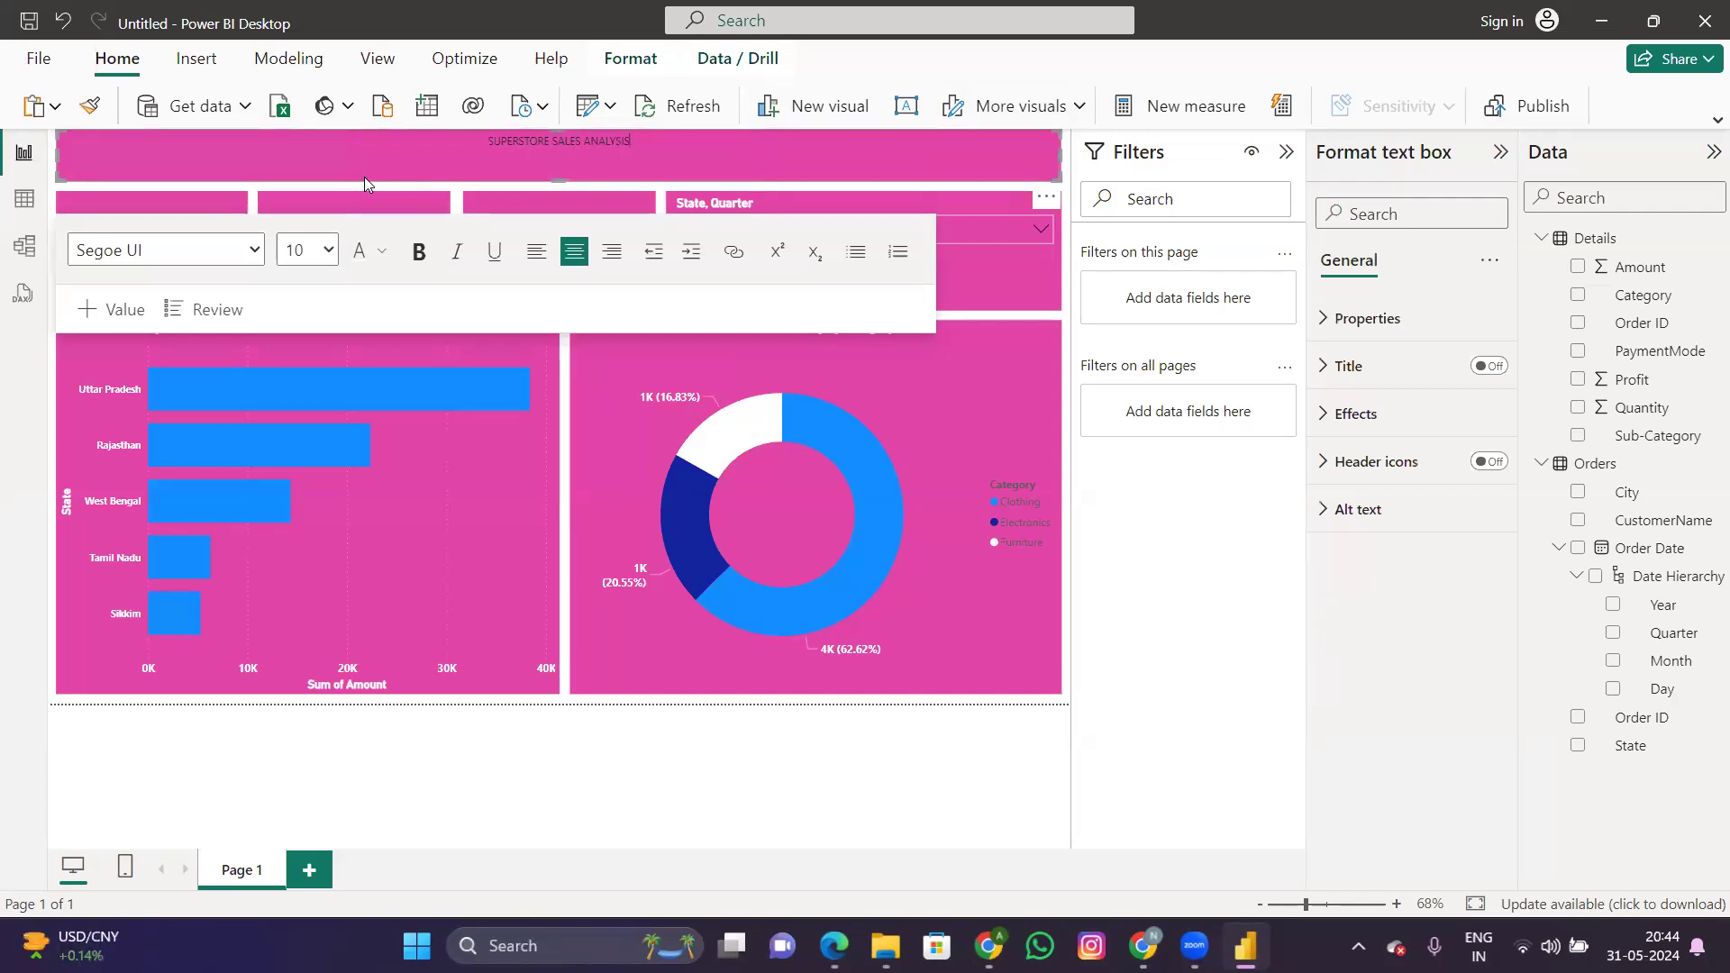
Step: Format the new dashboard title as bold and white at font size 28, and deselect the text box
{"action": "left_click_drag", "start_coordinate": [647, 139], "coordinate": [486, 141]}
{"action": "left_click", "coordinate": [330, 251]}
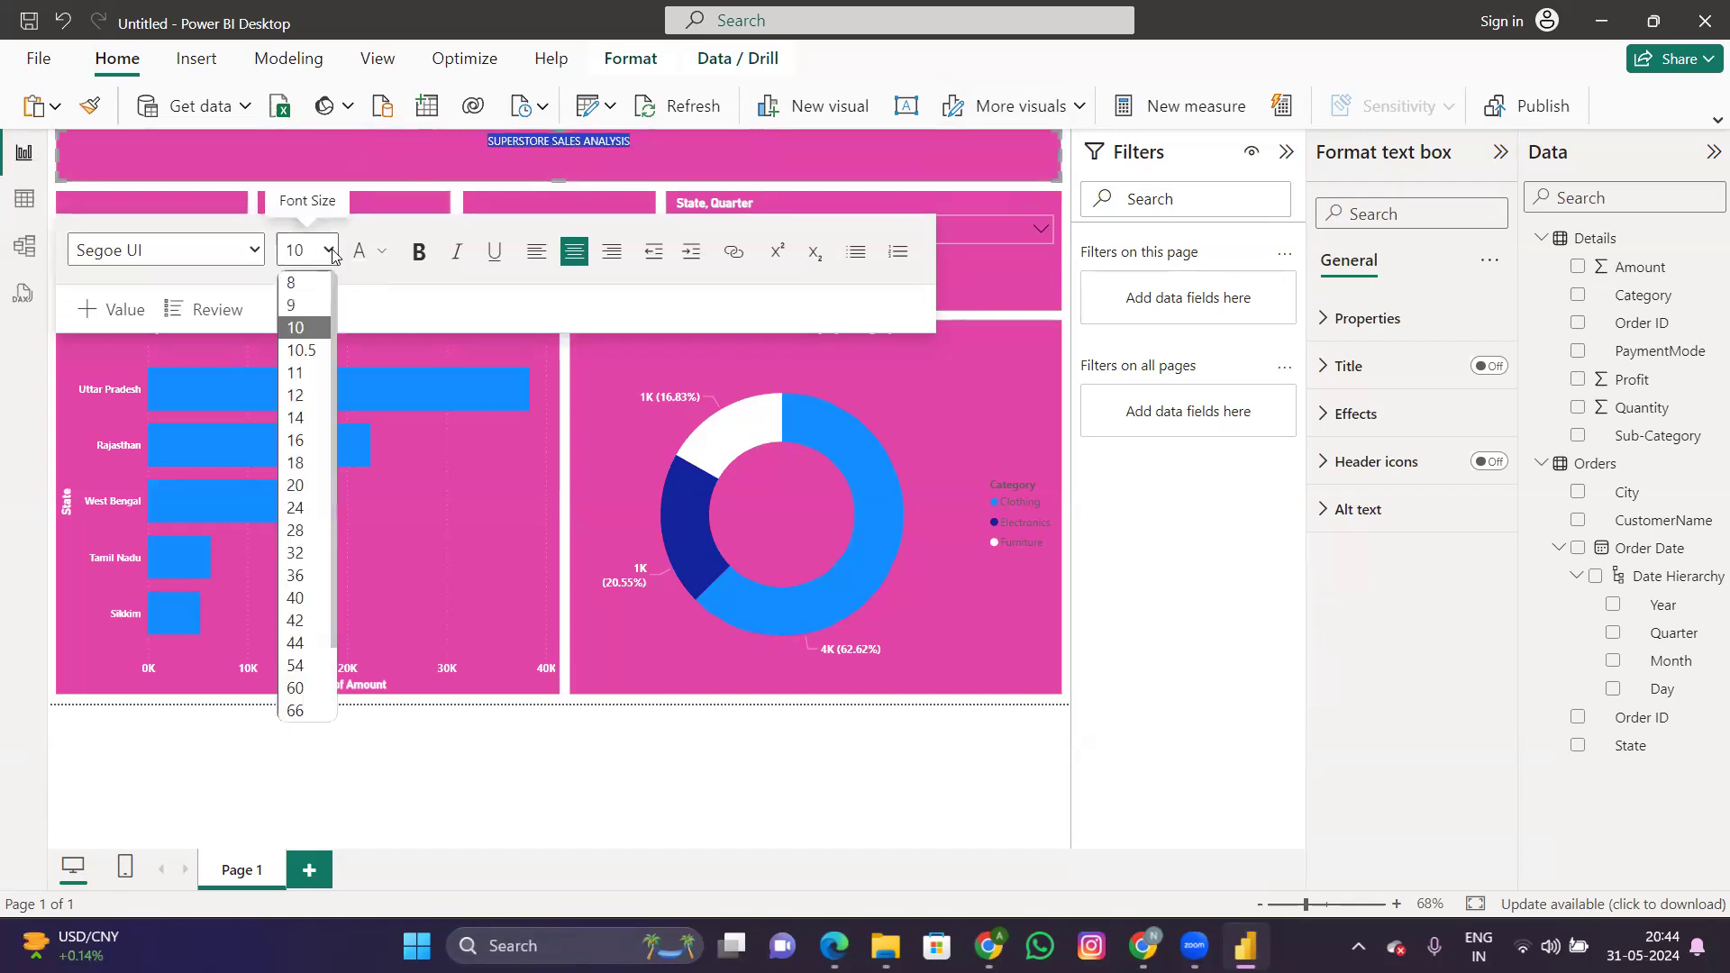
{"action": "left_click", "coordinate": [304, 485]}
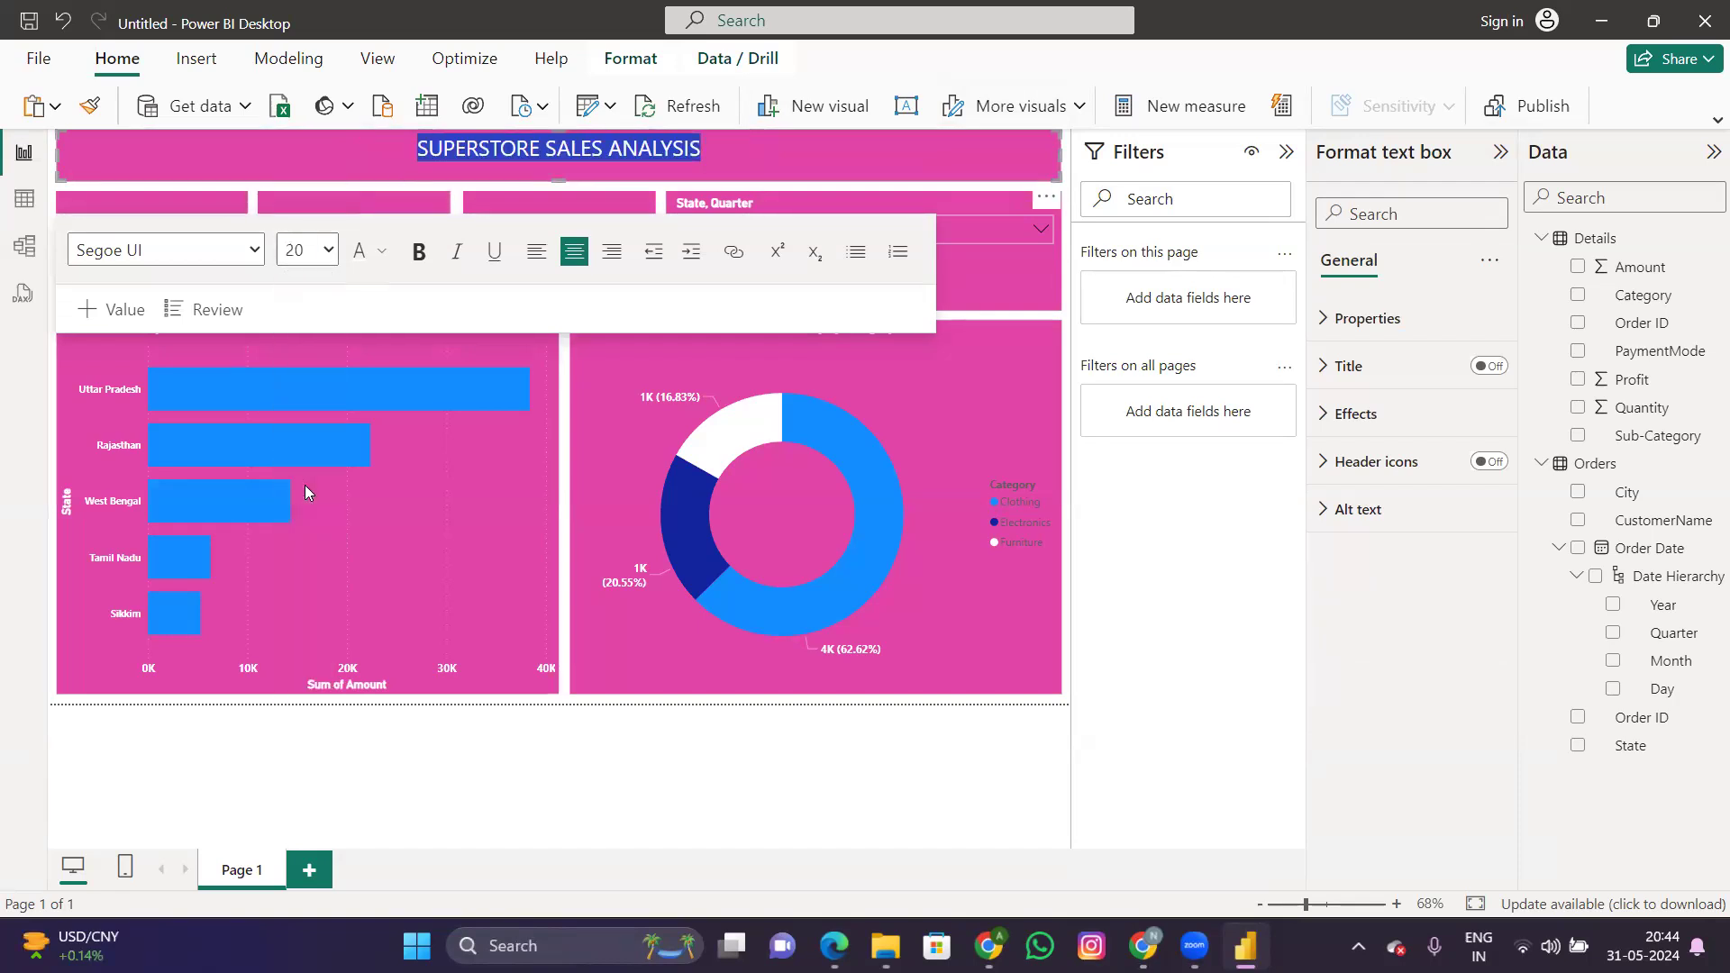
{"action": "left_click", "coordinate": [420, 253]}
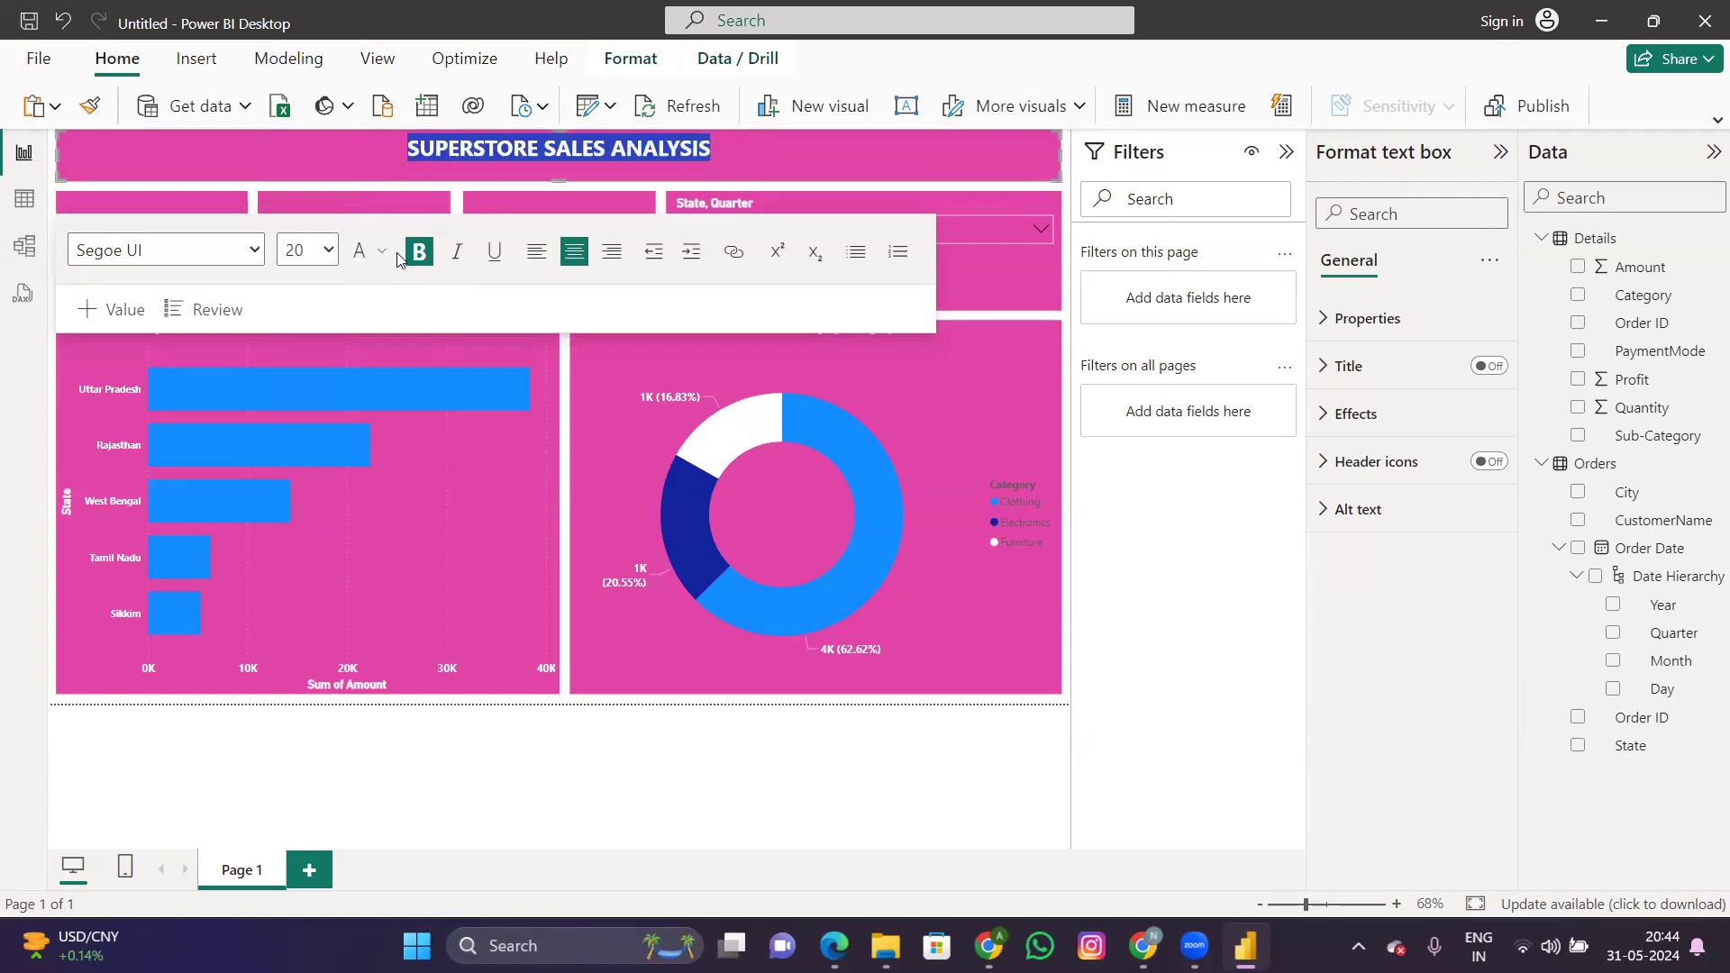
{"action": "left_click", "coordinate": [324, 257]}
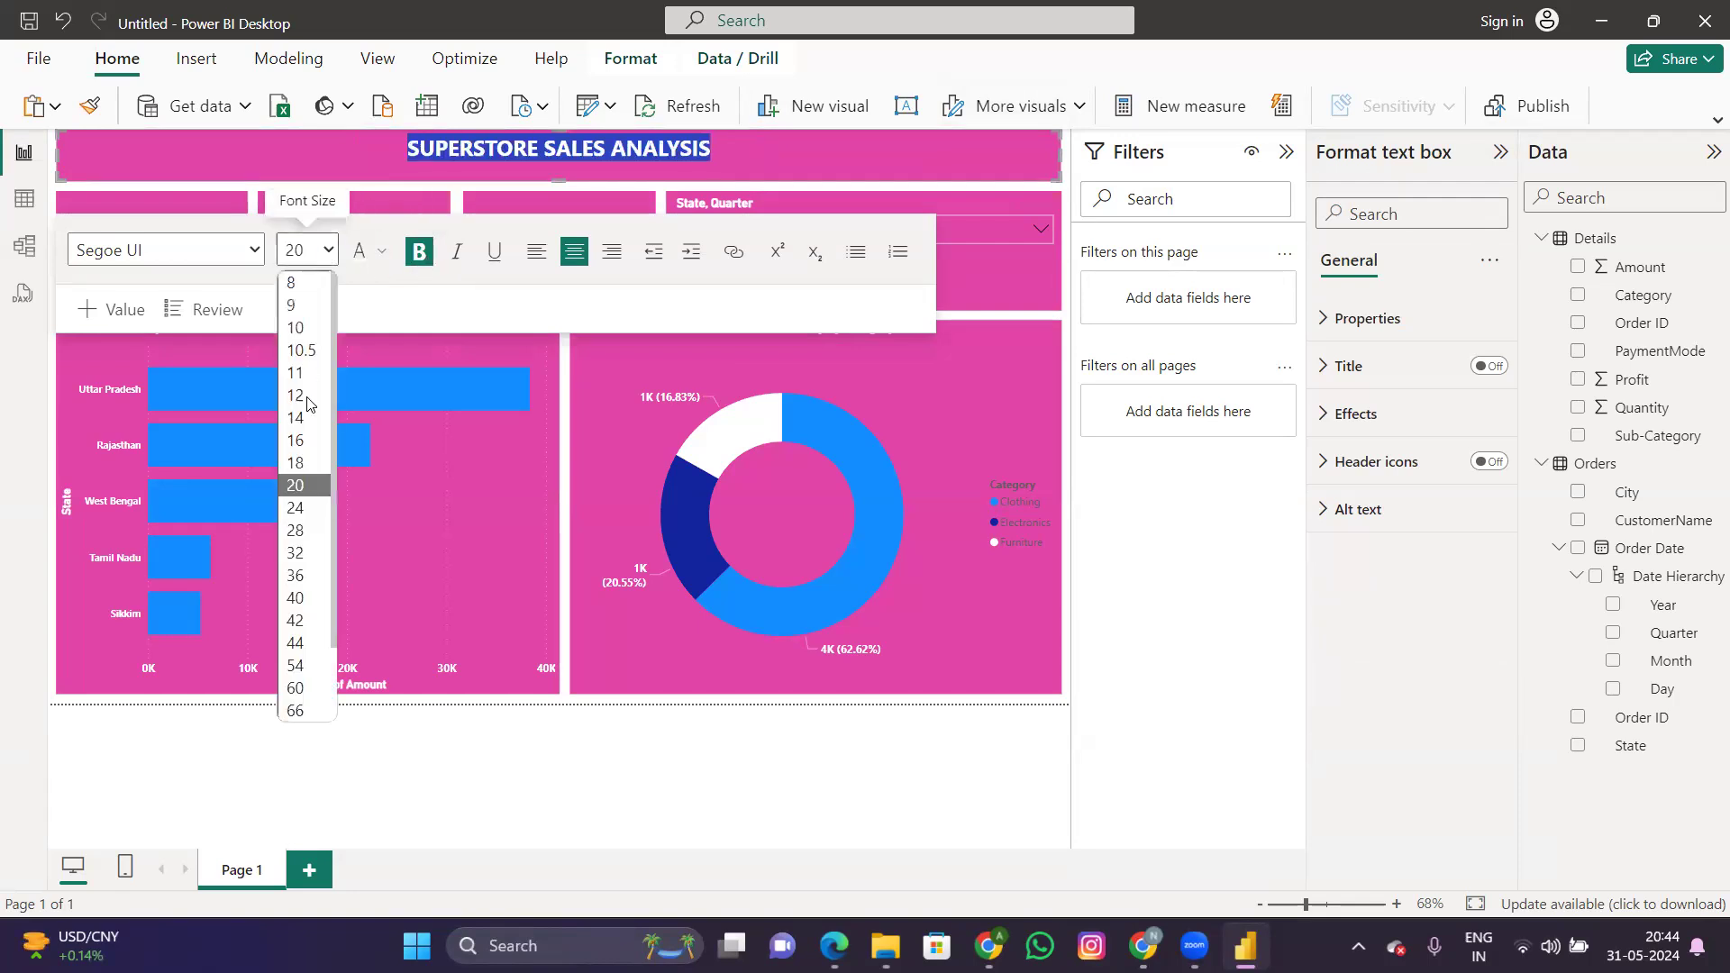
{"action": "left_click", "coordinate": [299, 538]}
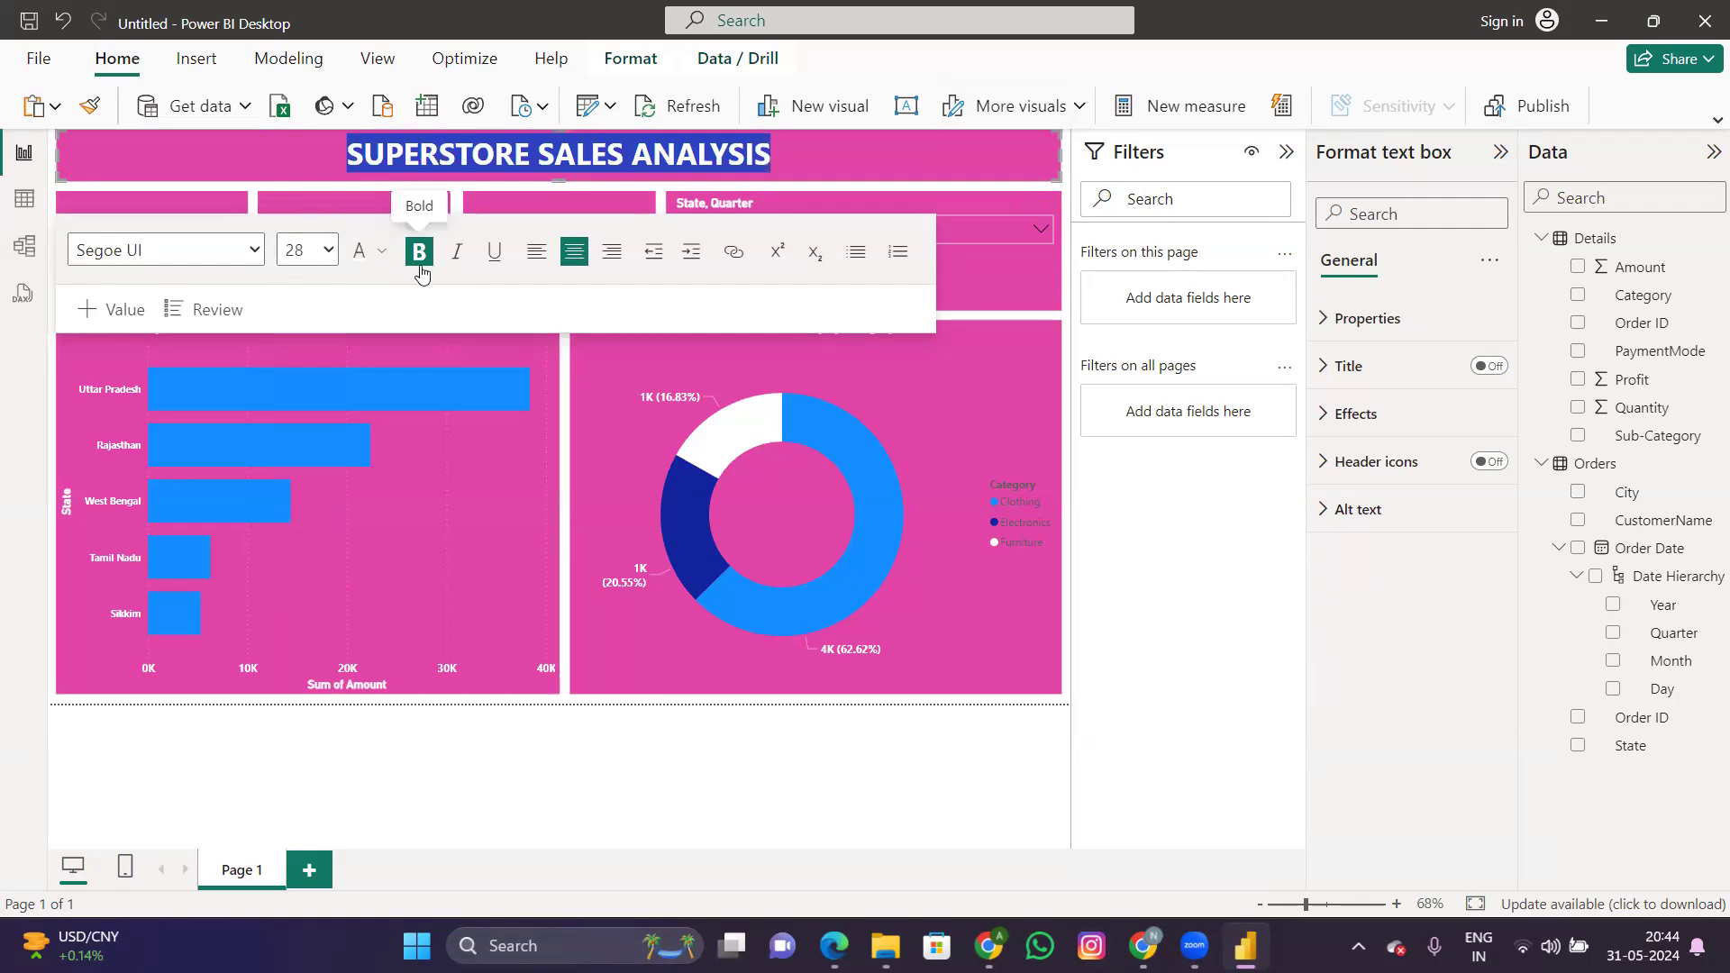
{"action": "left_click", "coordinate": [382, 252]}
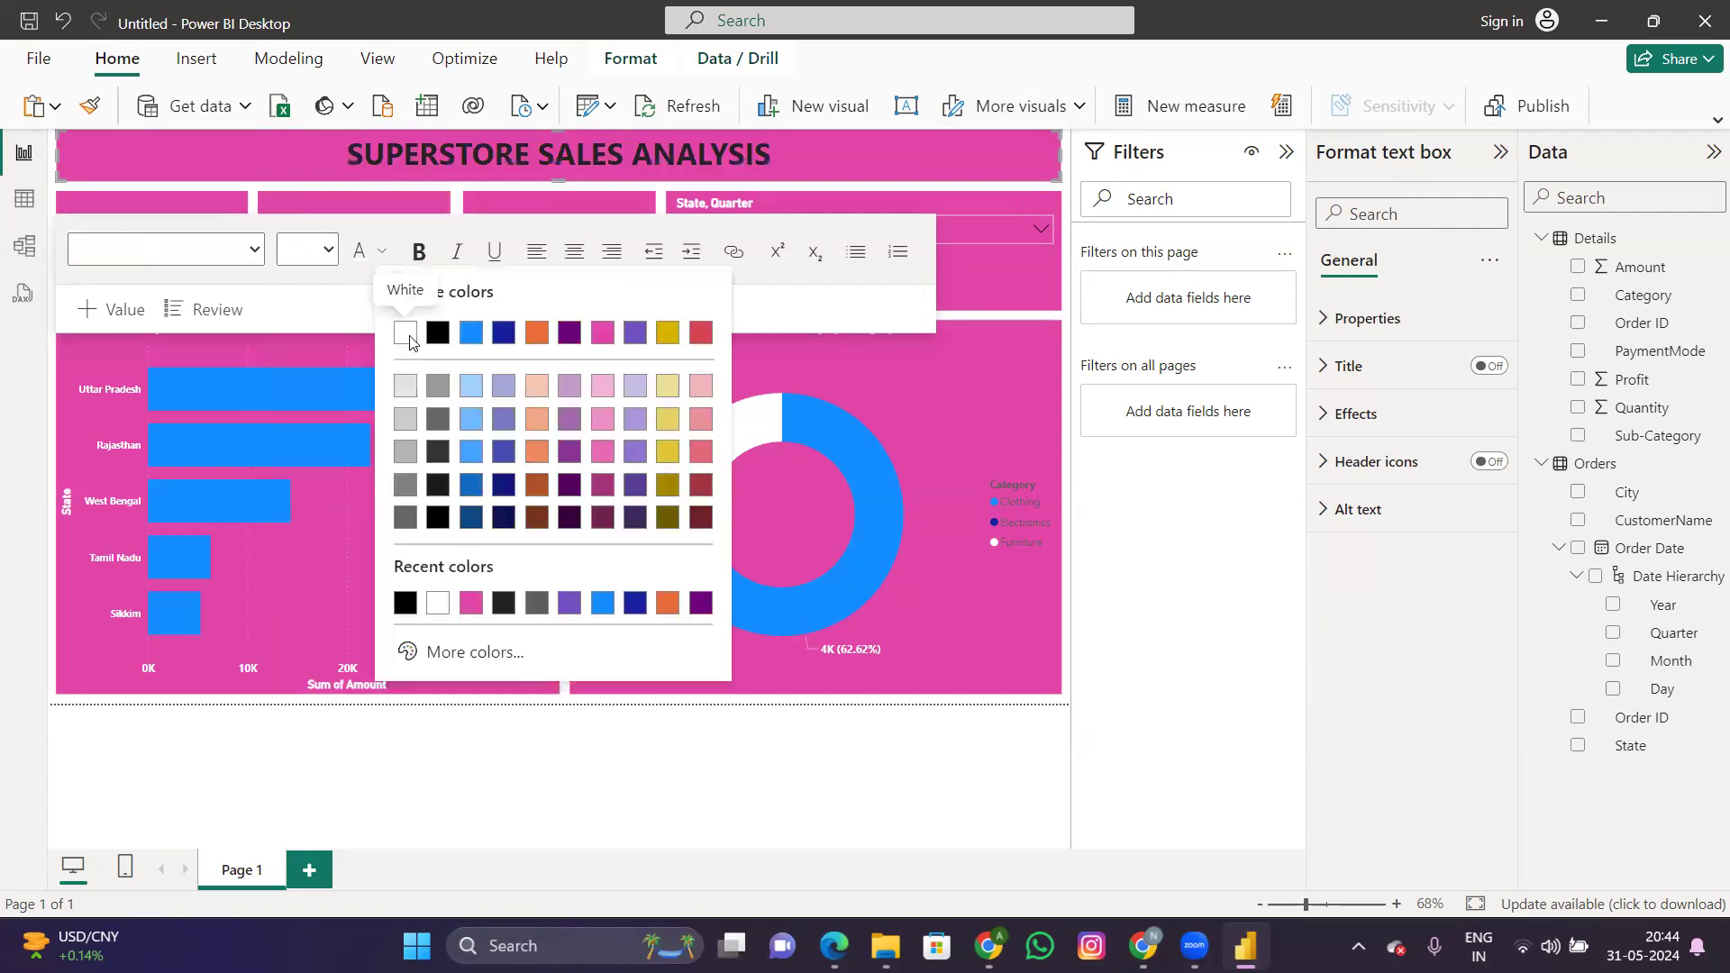
{"action": "left_click", "coordinate": [555, 777]}
{"action": "left_click", "coordinate": [555, 777]}
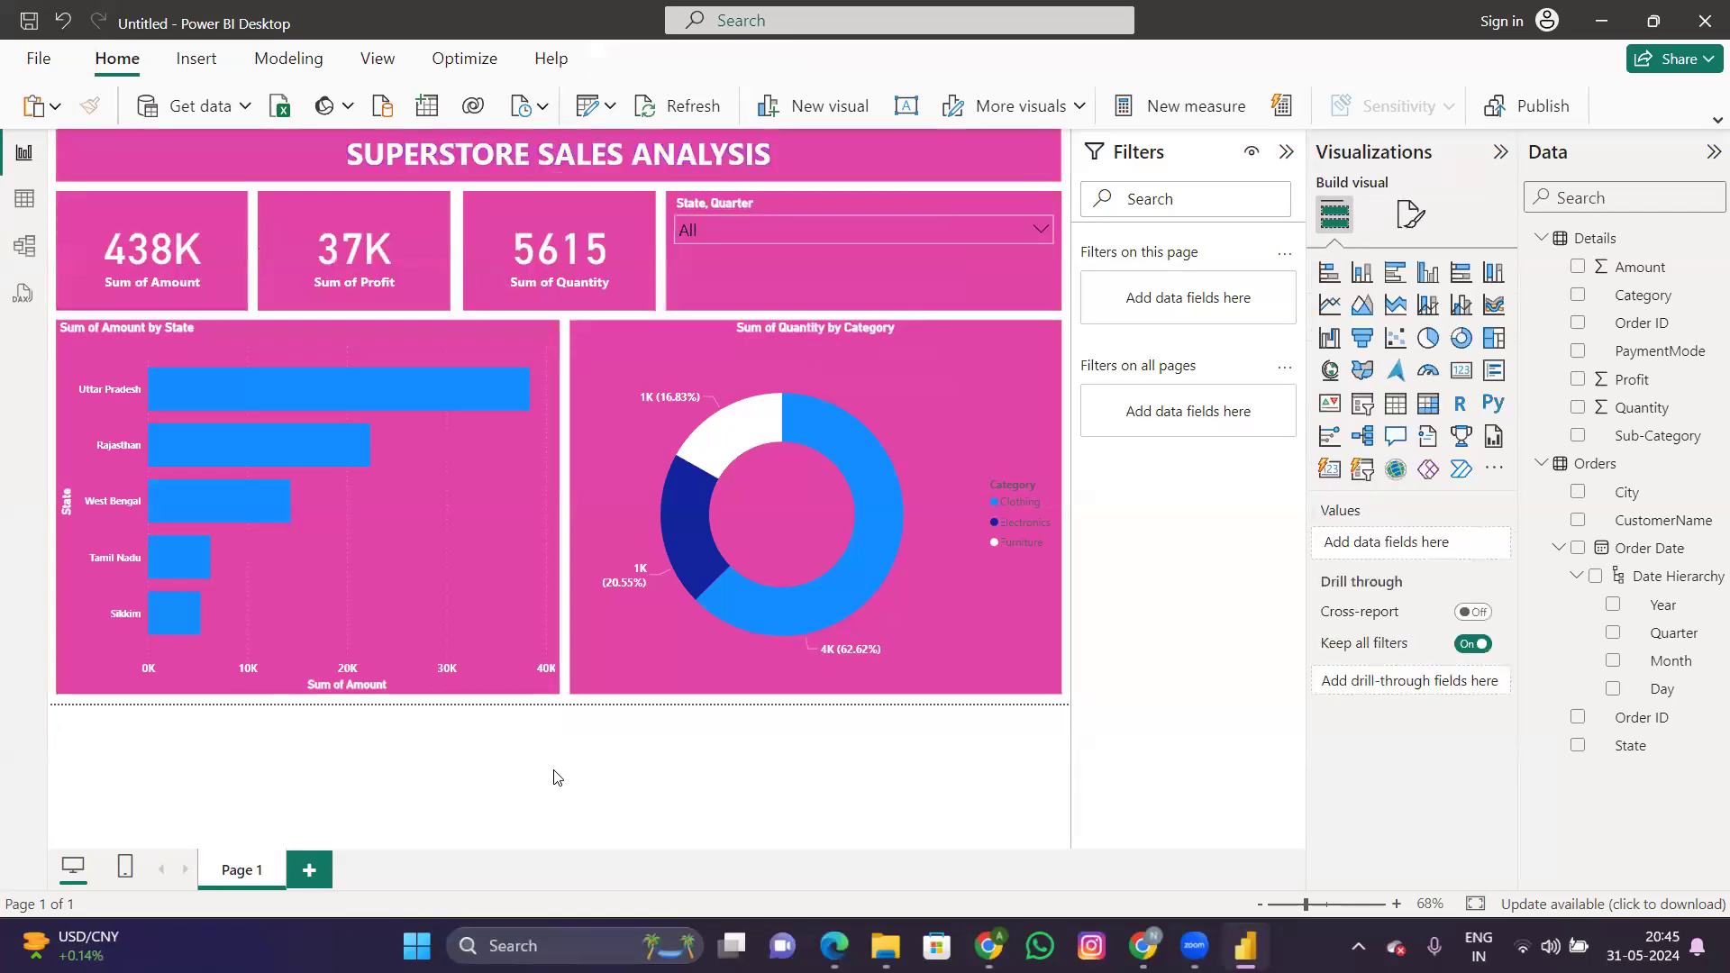
Step: Collapse the Filters and Data panes to enlarge the report page
{"action": "left_click", "coordinate": [1285, 155]}
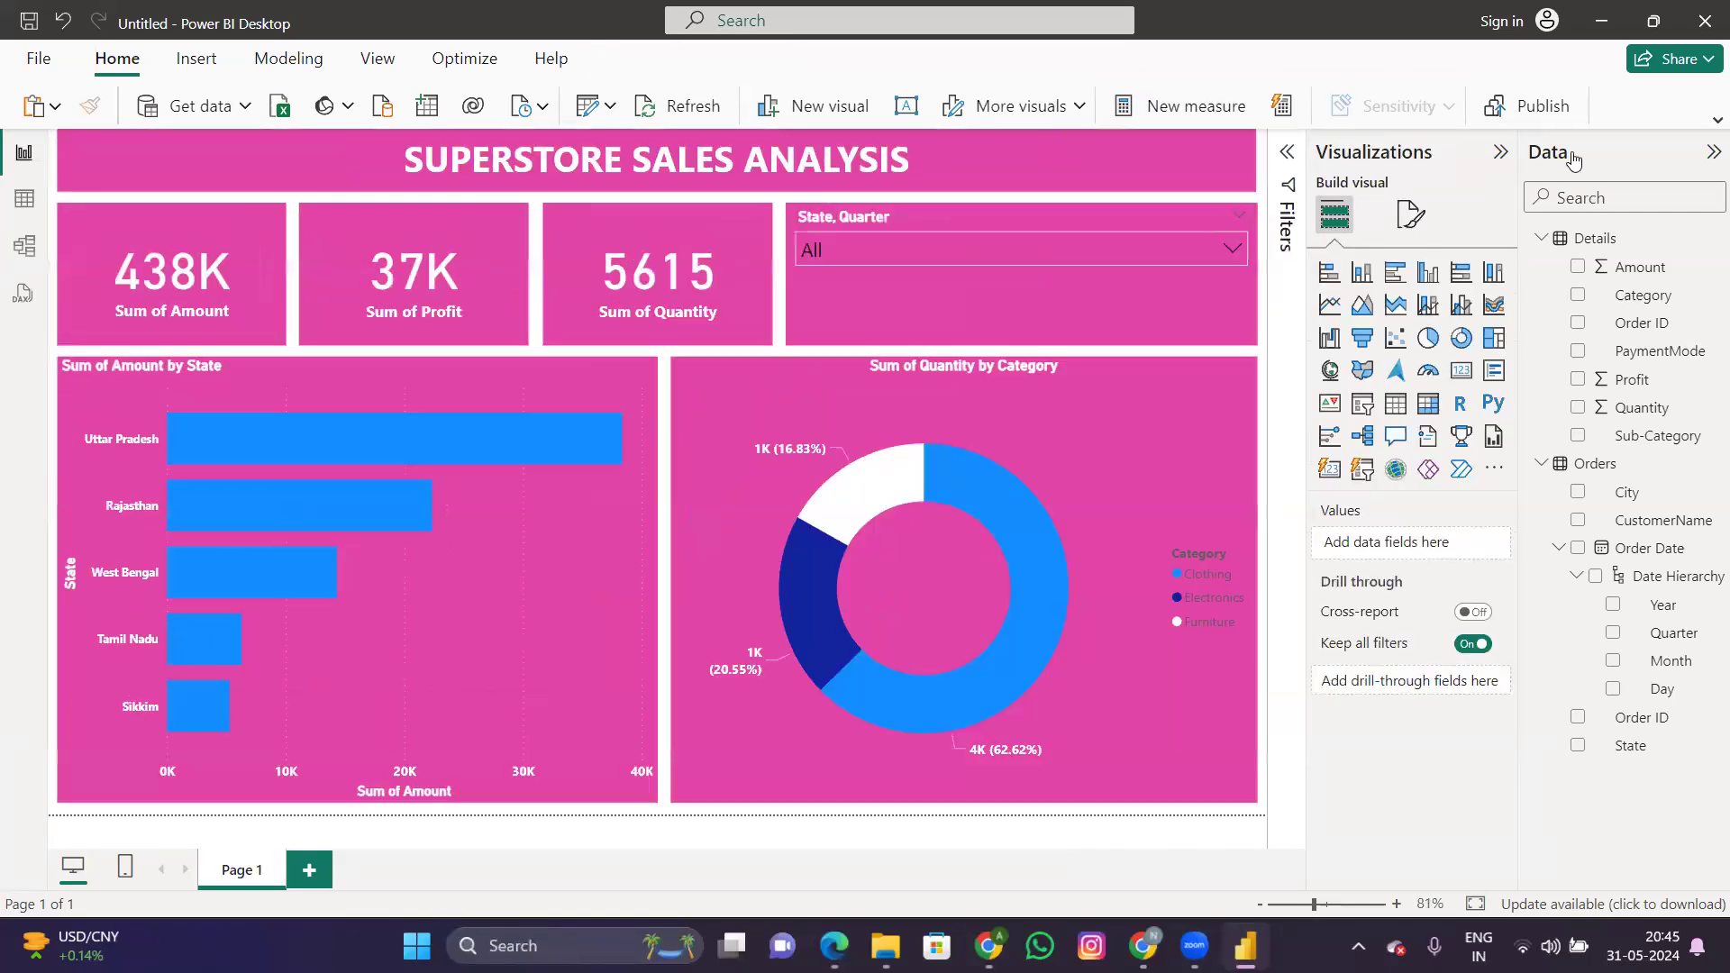
{"action": "left_click", "coordinate": [1712, 153]}
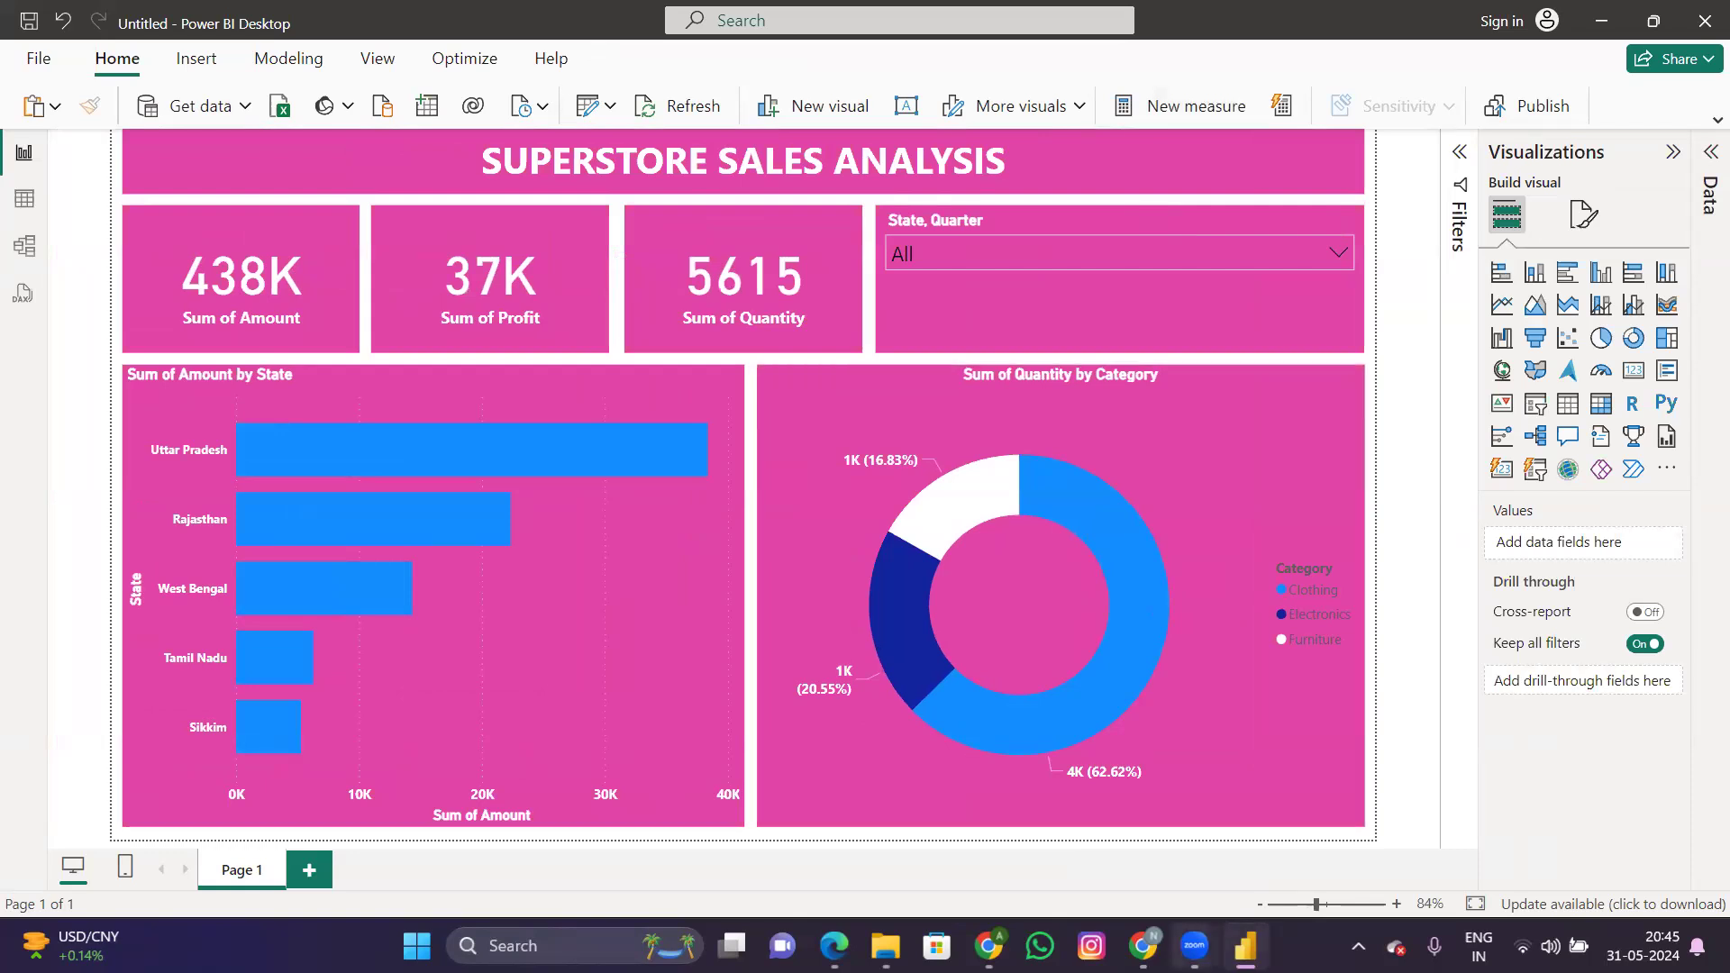
{"action": "mouse_move", "coordinate": [1195, 946]}
{"action": "left_click", "coordinate": [1185, 820]}
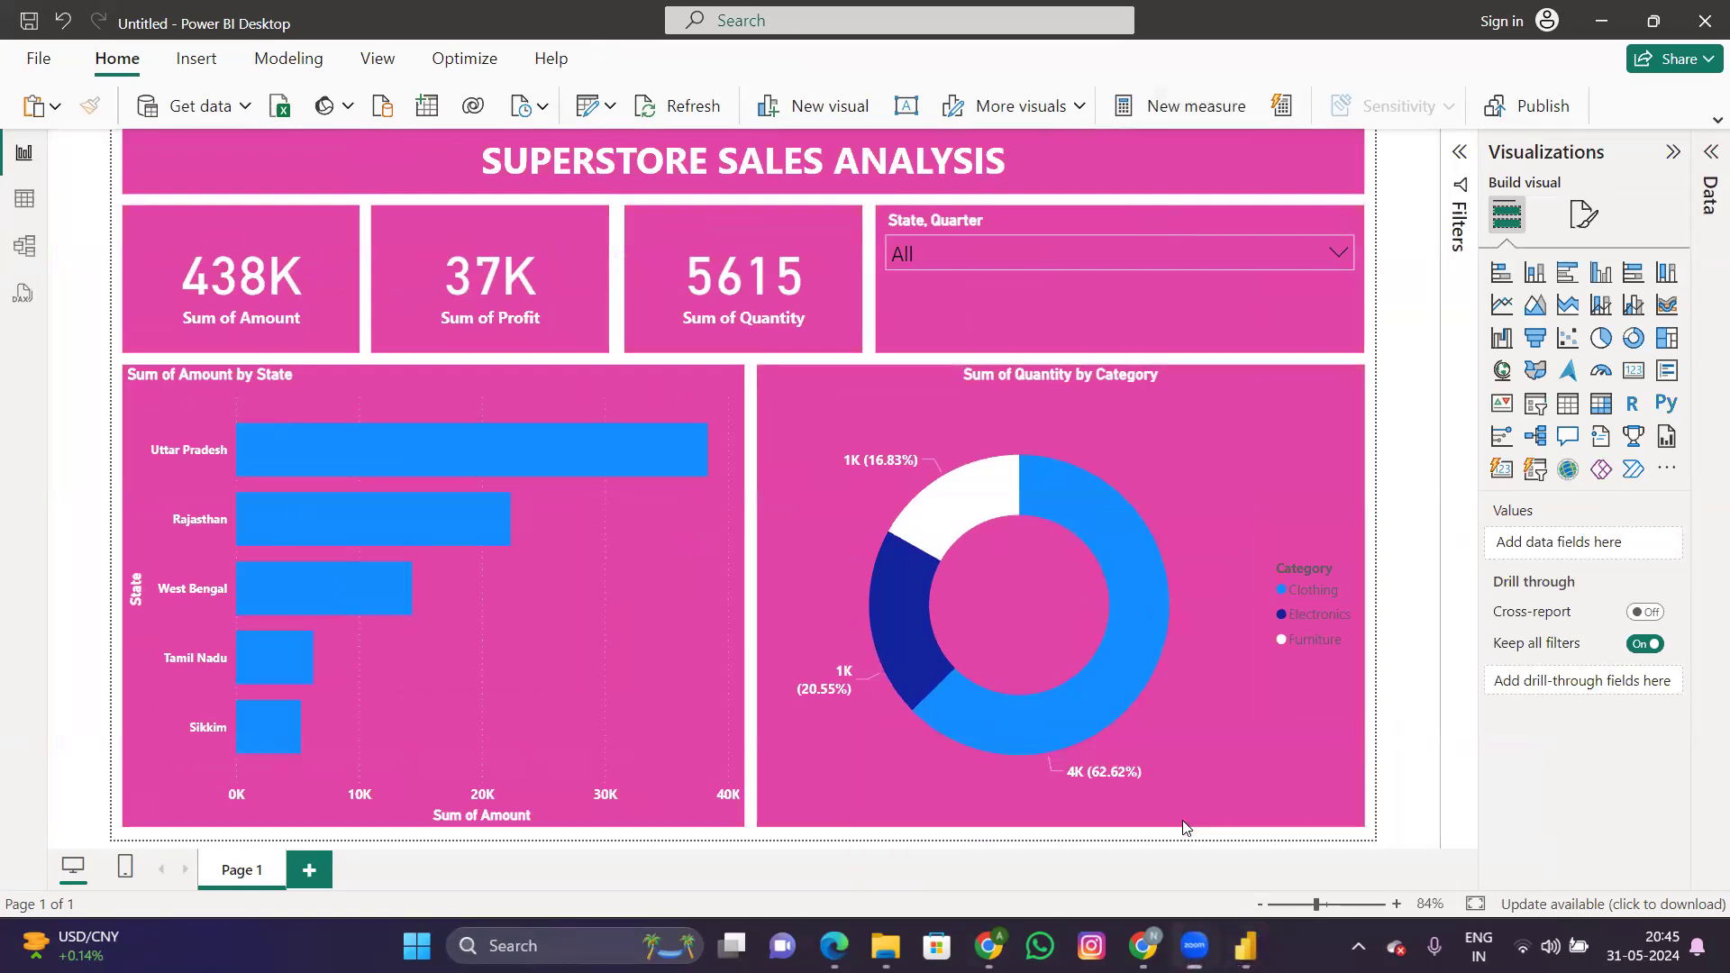